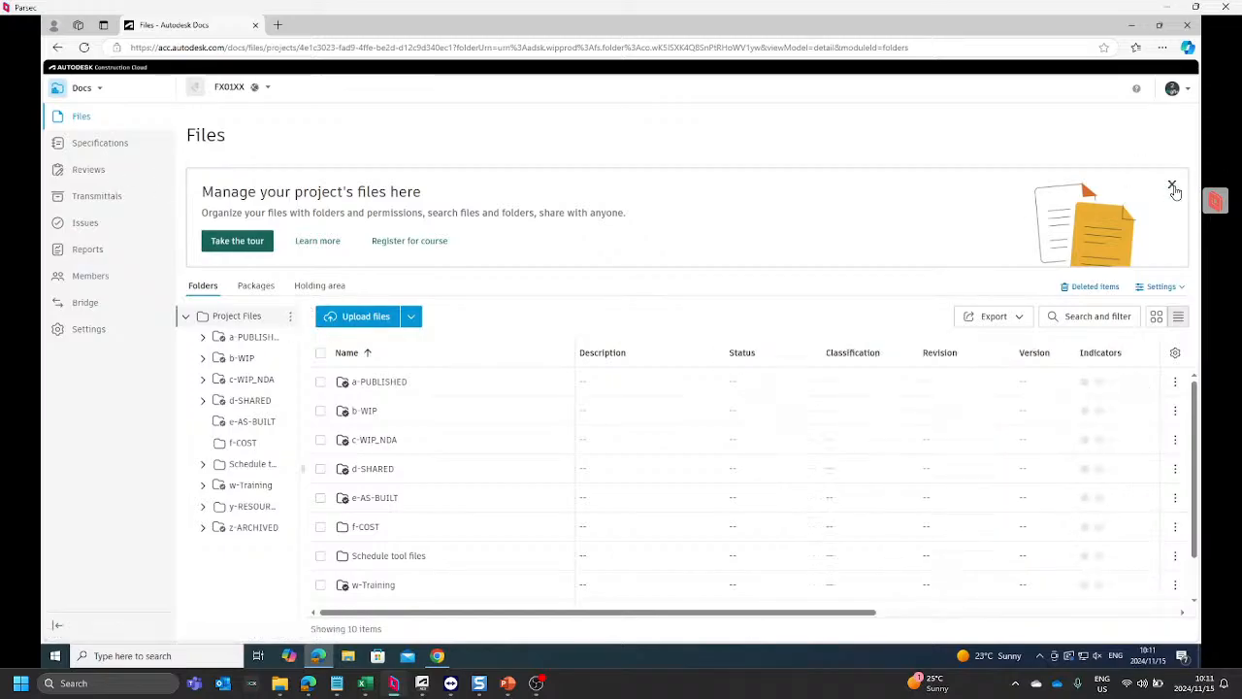
# Step: Dismiss the tour banner and widen the folder tree so that full folder names fit
pyautogui.click(1172, 184)
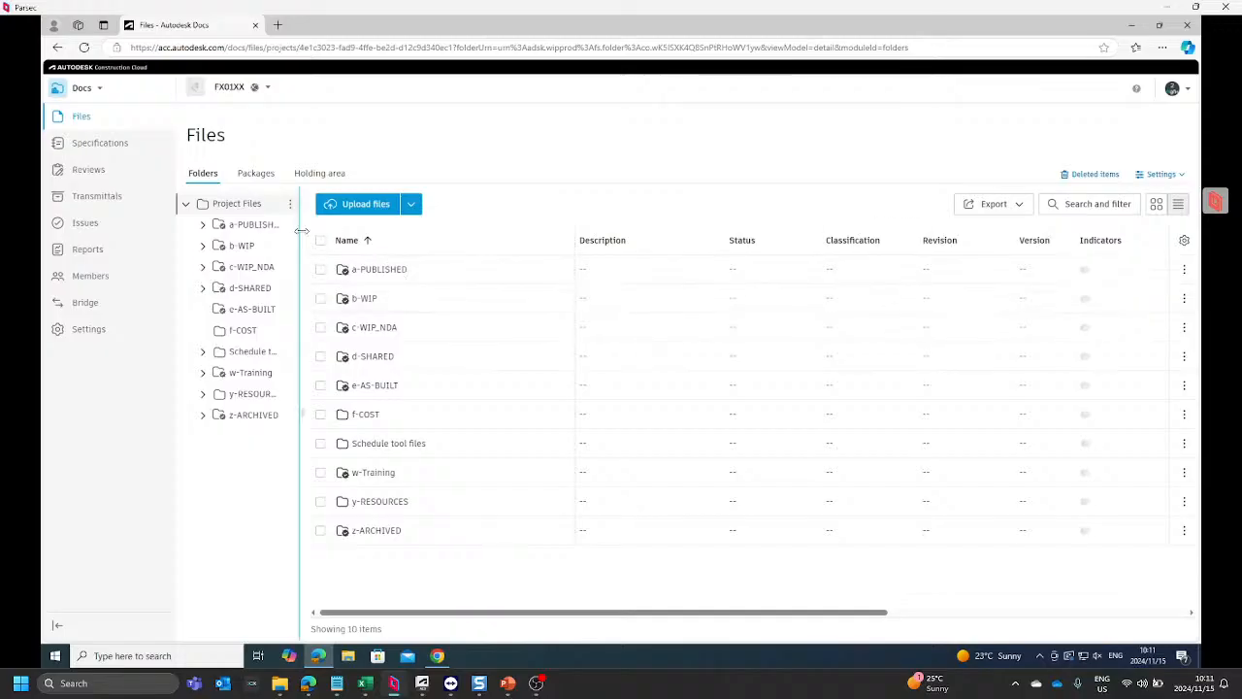
pyautogui.moveTo(303, 230); pyautogui.dragTo(441, 203)
# Step: Expand the b-WIP folder and look through its discipline subfolders
pyautogui.click(202, 246)
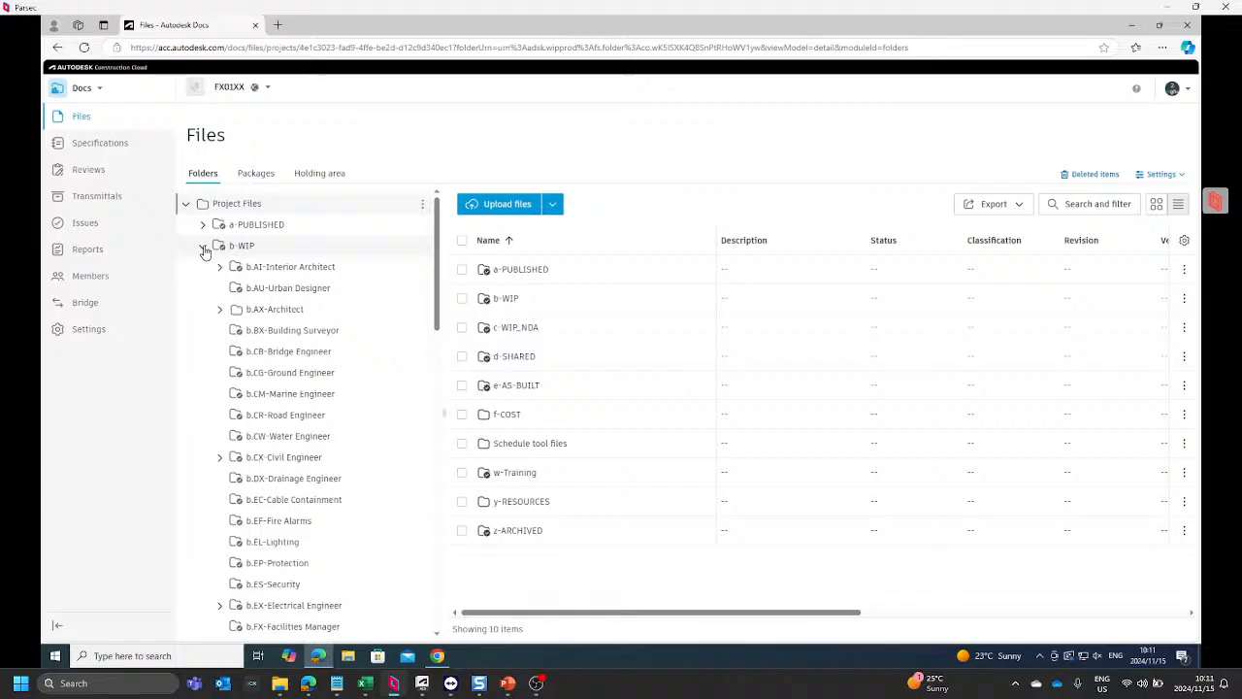
pyautogui.scroll(-5, 206, 307)
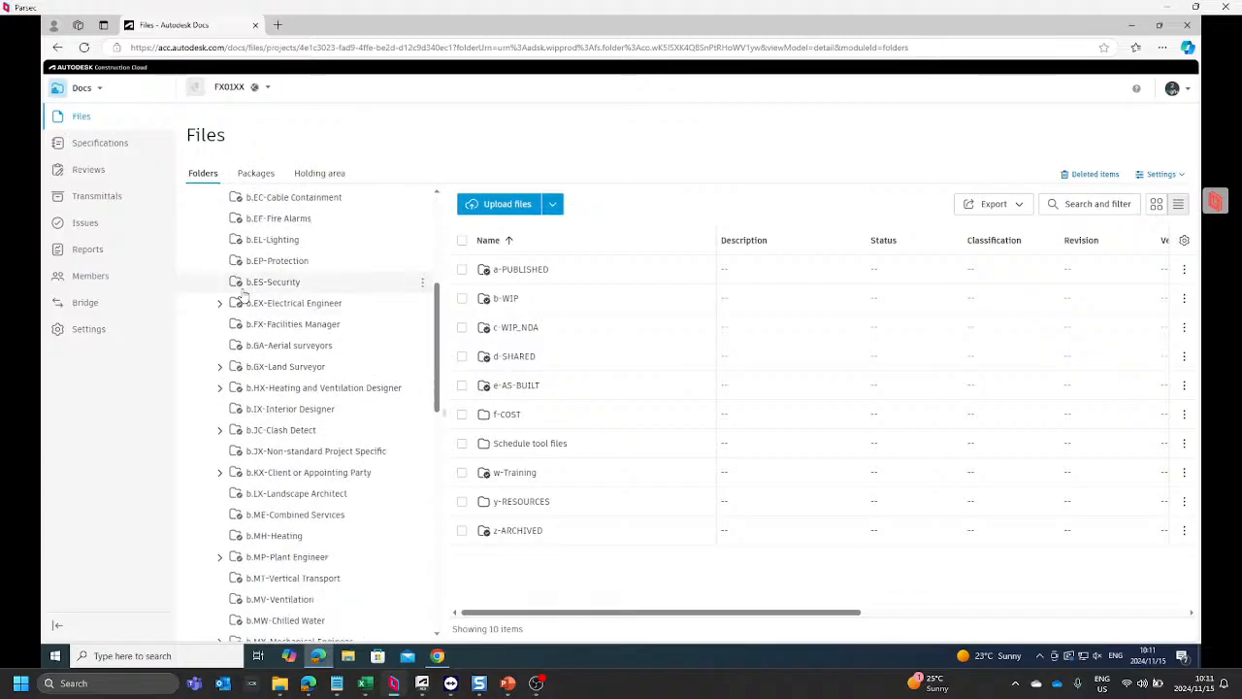
pyautogui.scroll(-2, 301, 305)
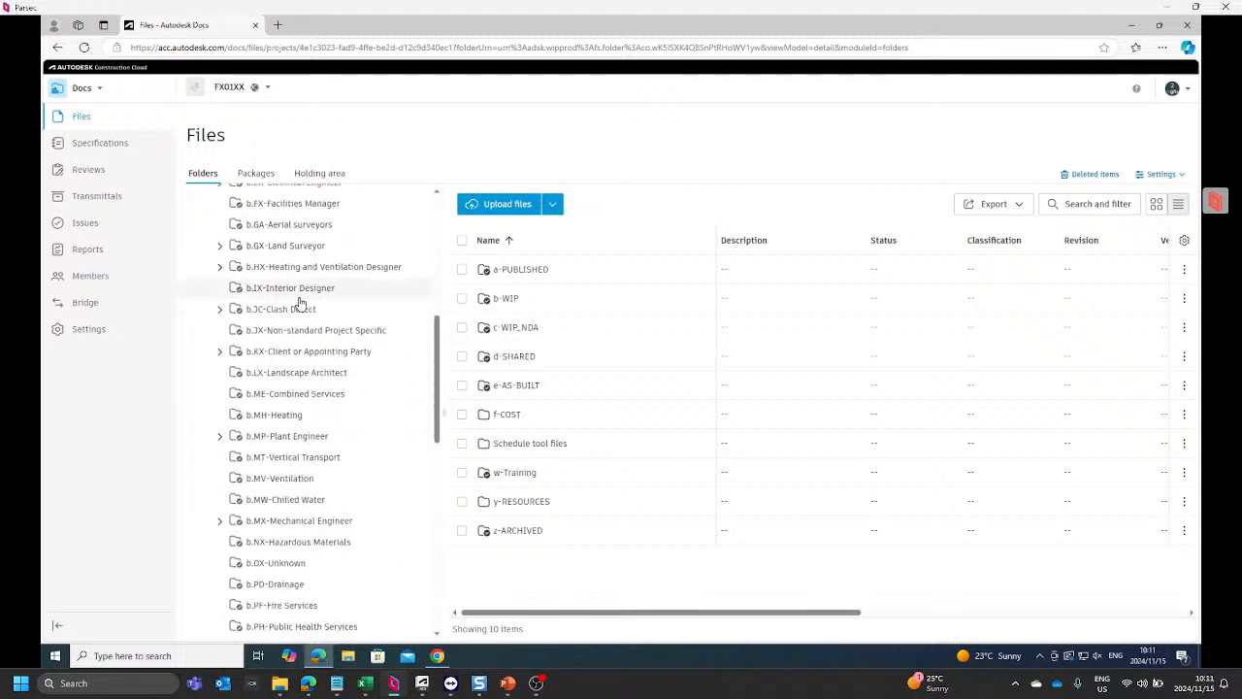
pyautogui.scroll(-3, 300, 305)
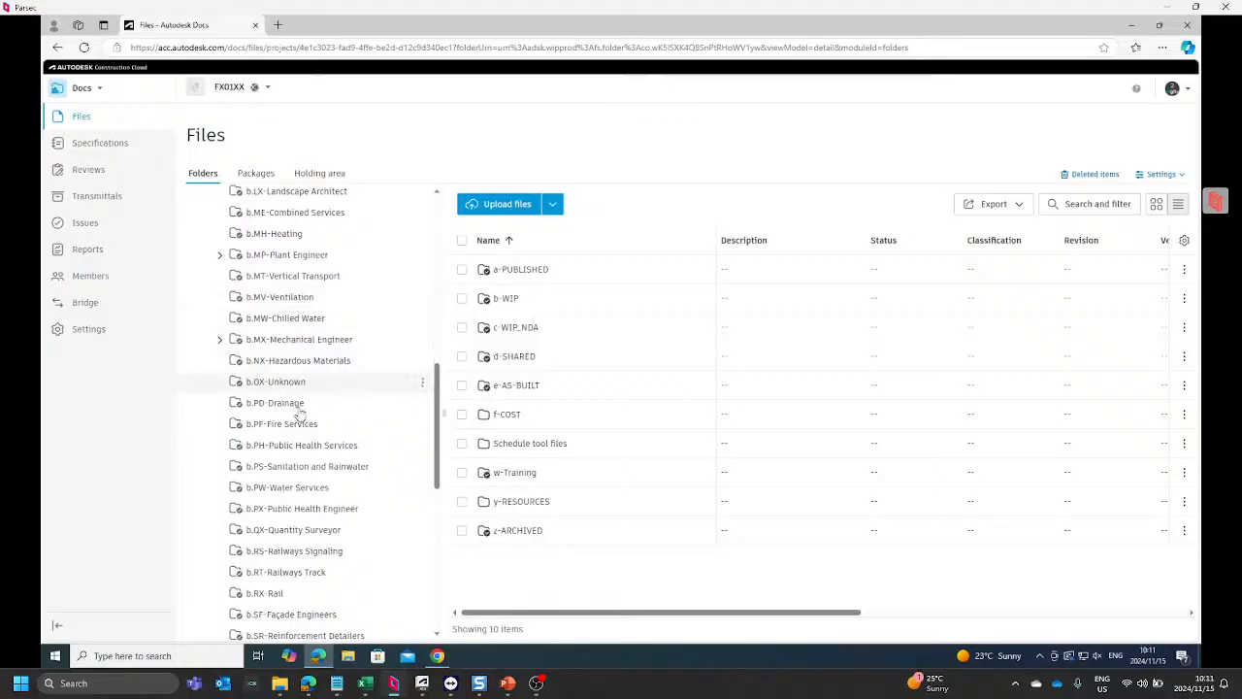
pyautogui.scroll(-3, 330, 408)
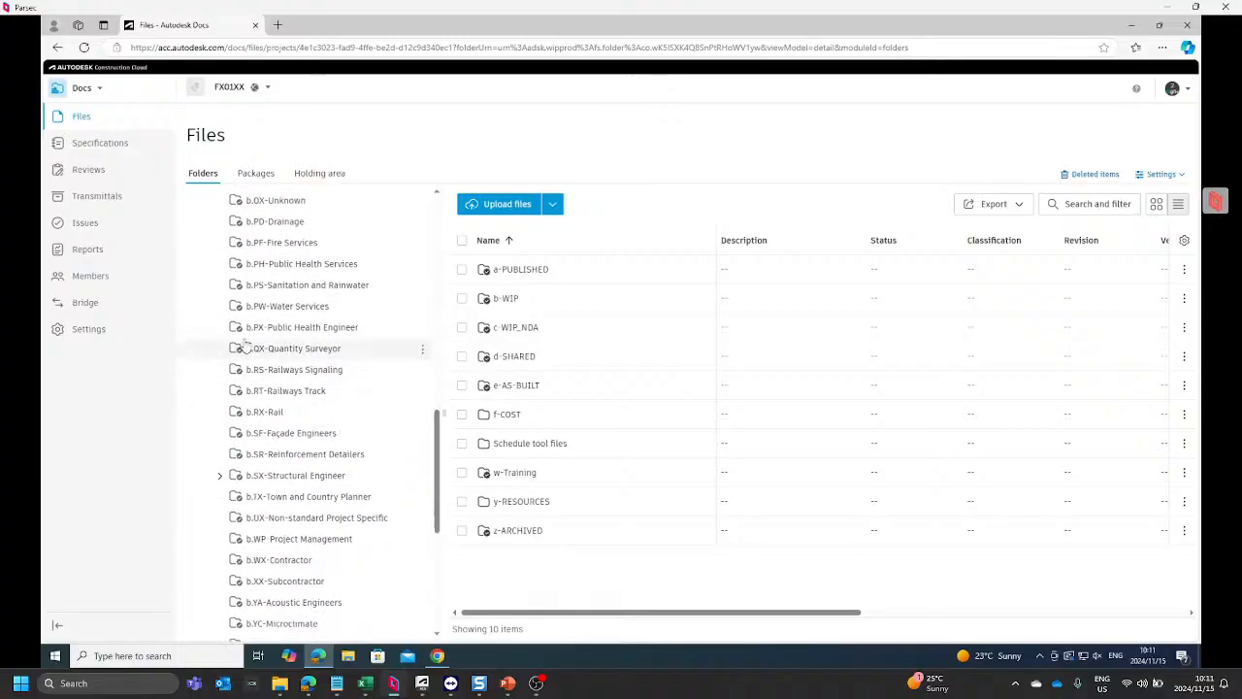
pyautogui.scroll(8, 252, 349)
pyautogui.scroll(5, 247, 340)
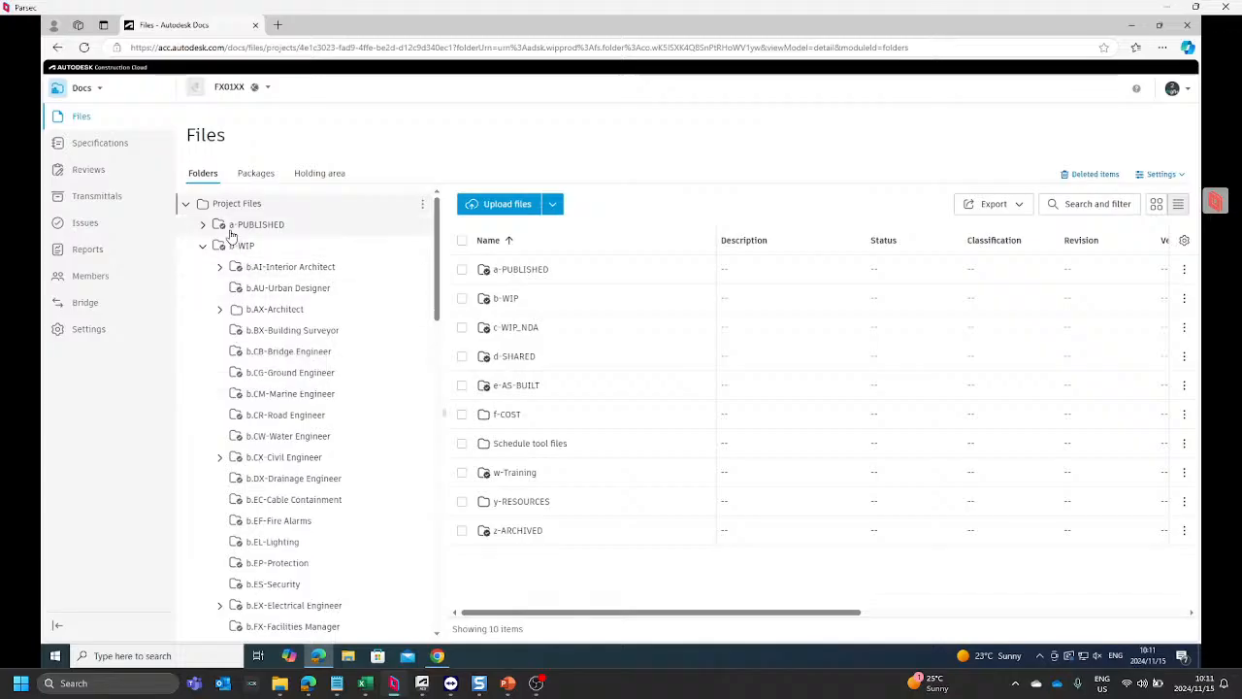
# Step: Show the files in b.AX.FX1.01-Team under b.AX-Architect, then collapse the b.AX-Architect branch
pyautogui.click(220, 308)
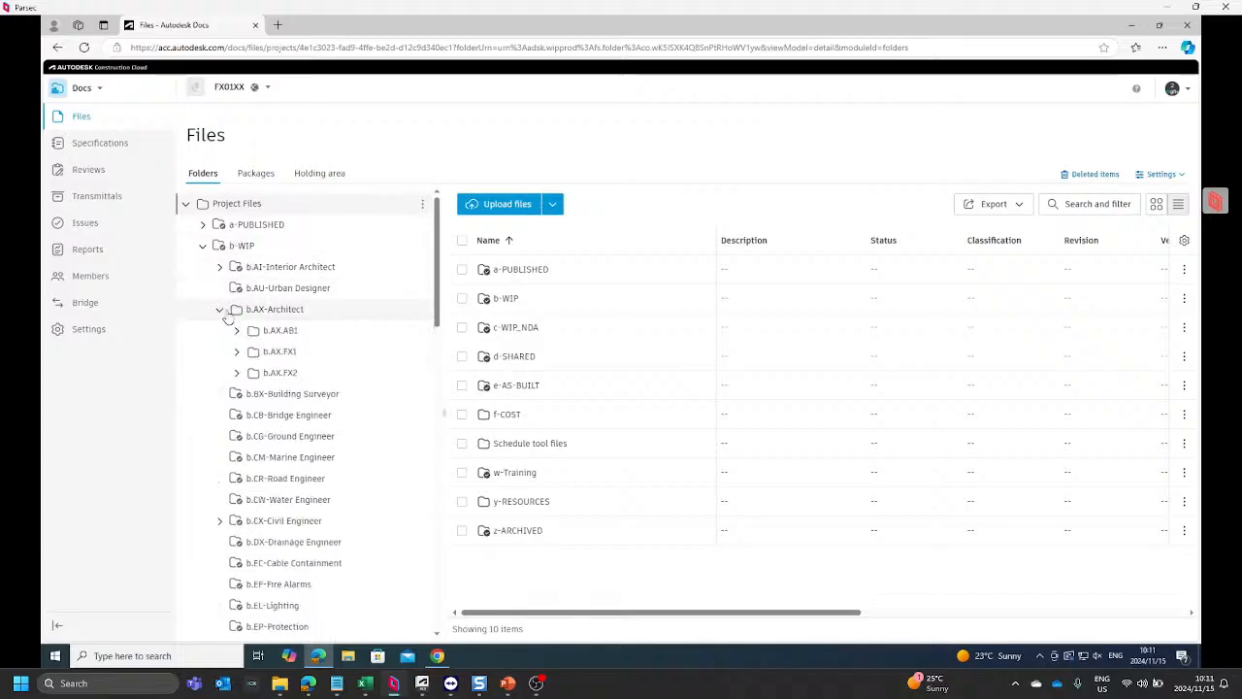
pyautogui.scroll(-2, 262, 291)
pyautogui.scroll(3, 291, 272)
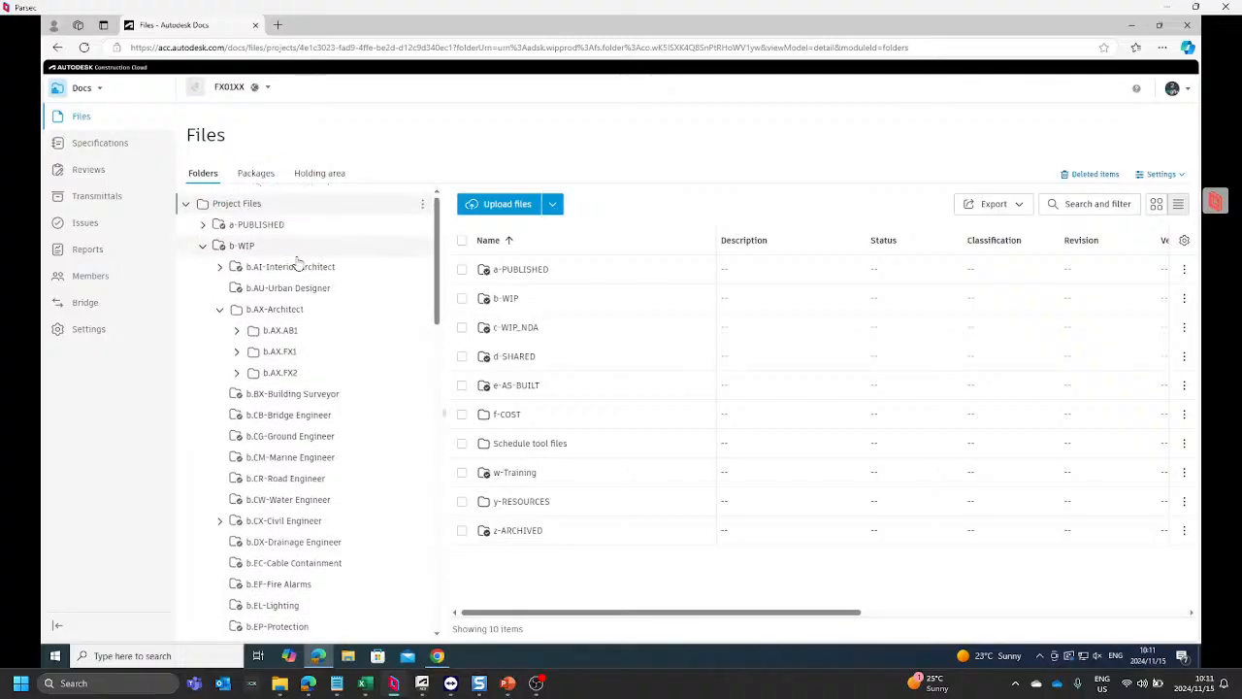
pyautogui.click(237, 353)
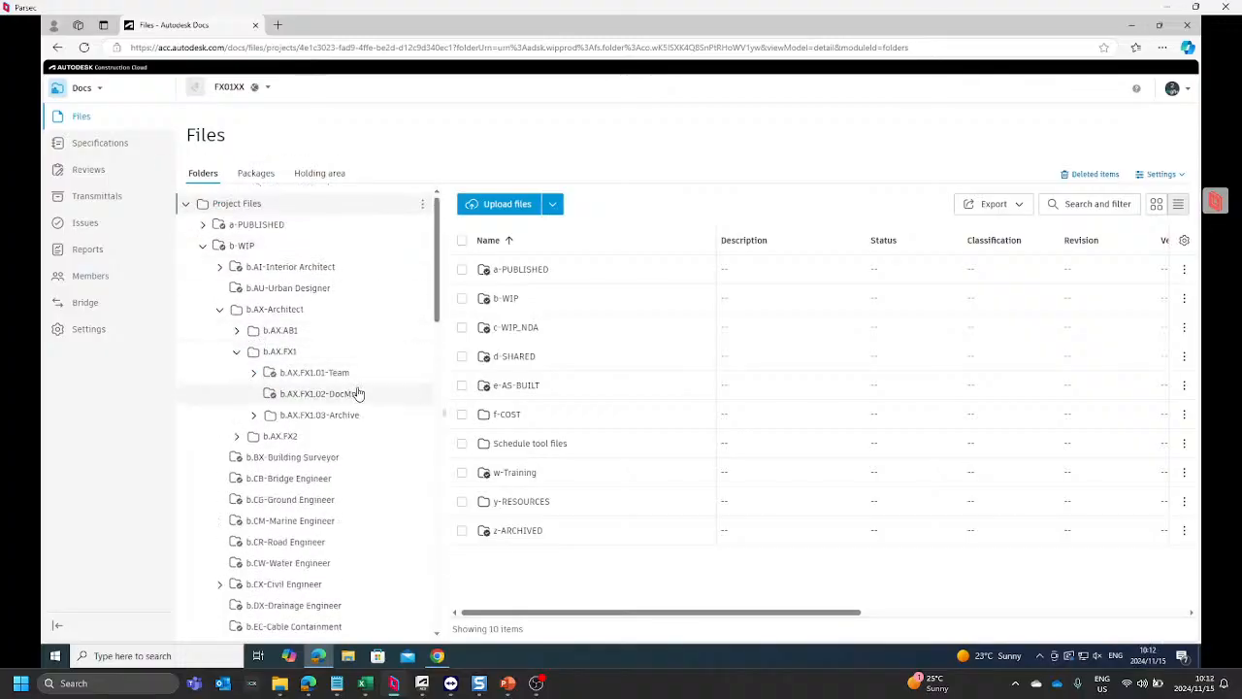
pyautogui.click(379, 373)
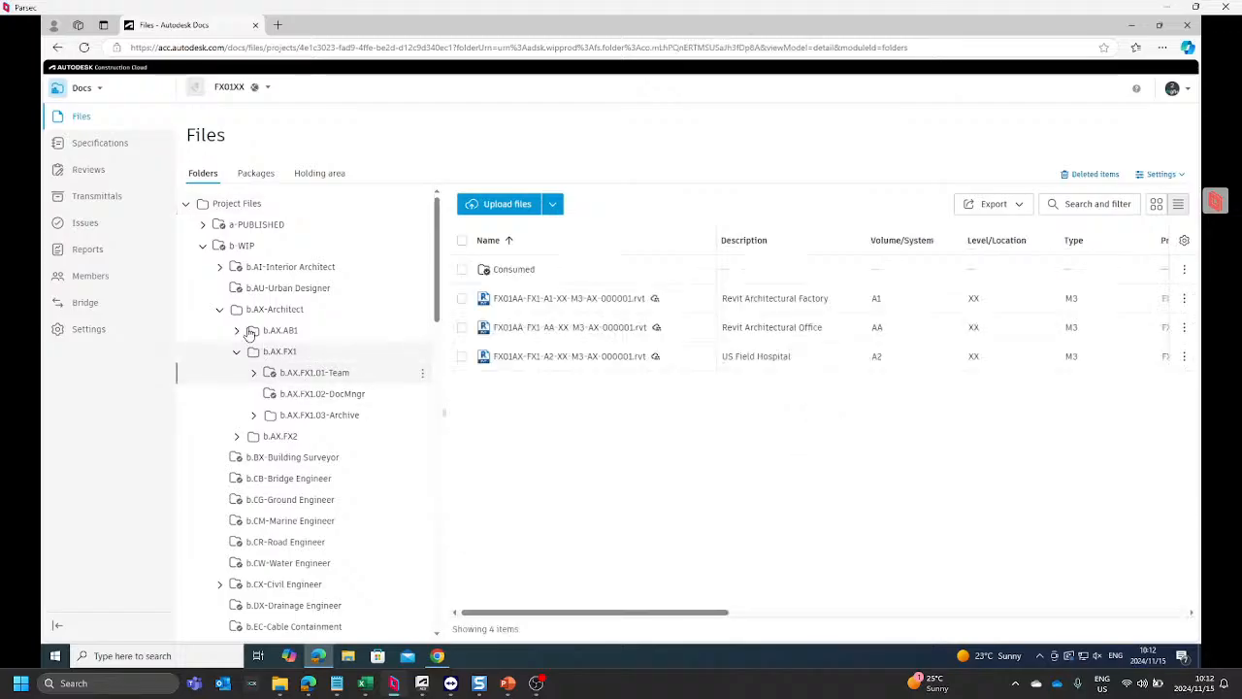
pyautogui.click(221, 310)
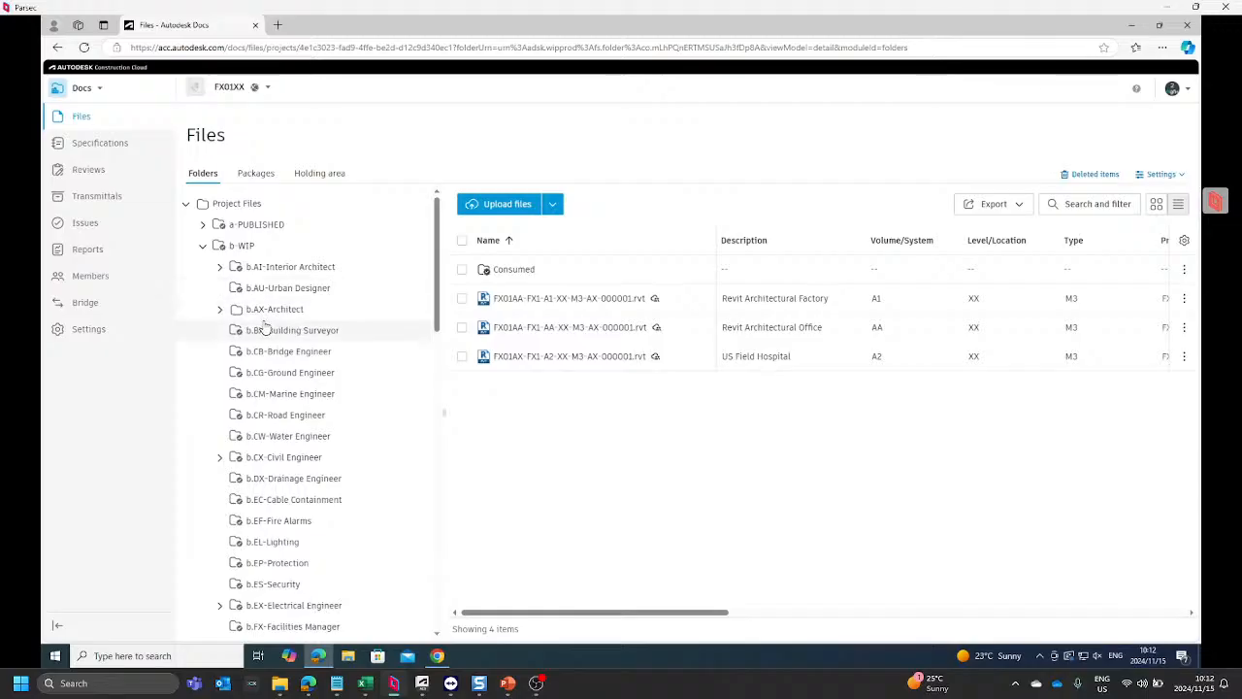
# Step: Duplicate the project files page in a new browser tab and switch the copy to Design Collaboration
pyautogui.rightClick(236, 27)
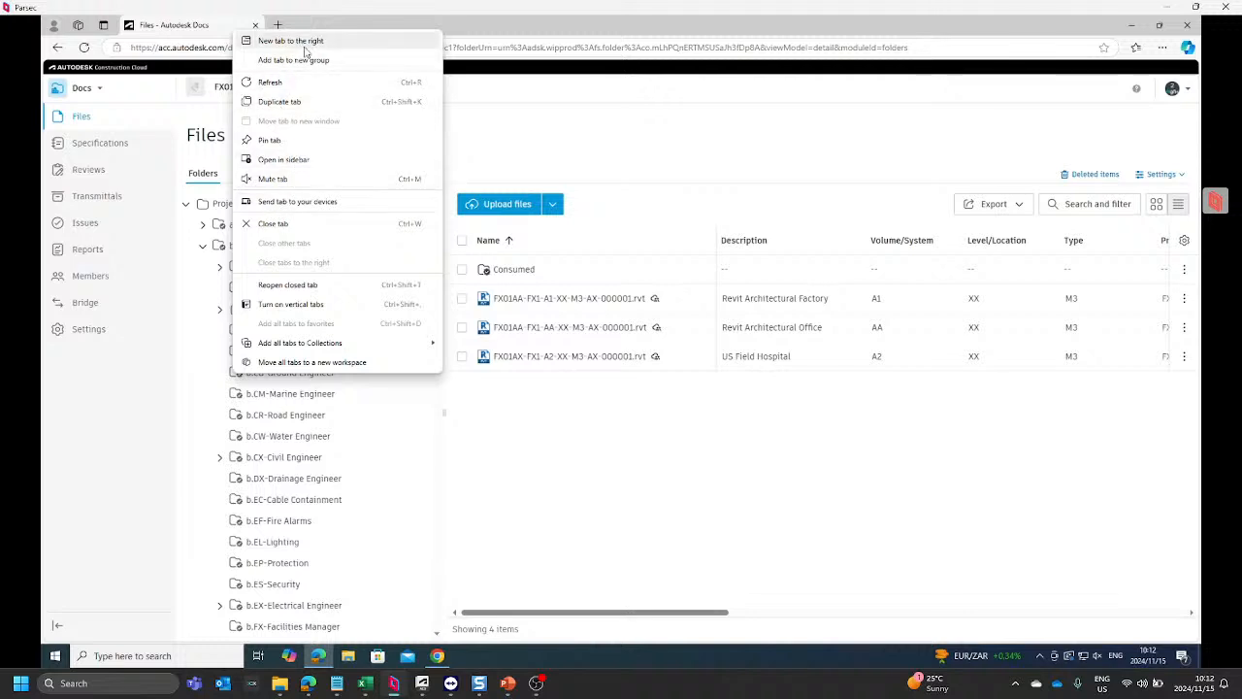
pyautogui.click(281, 101)
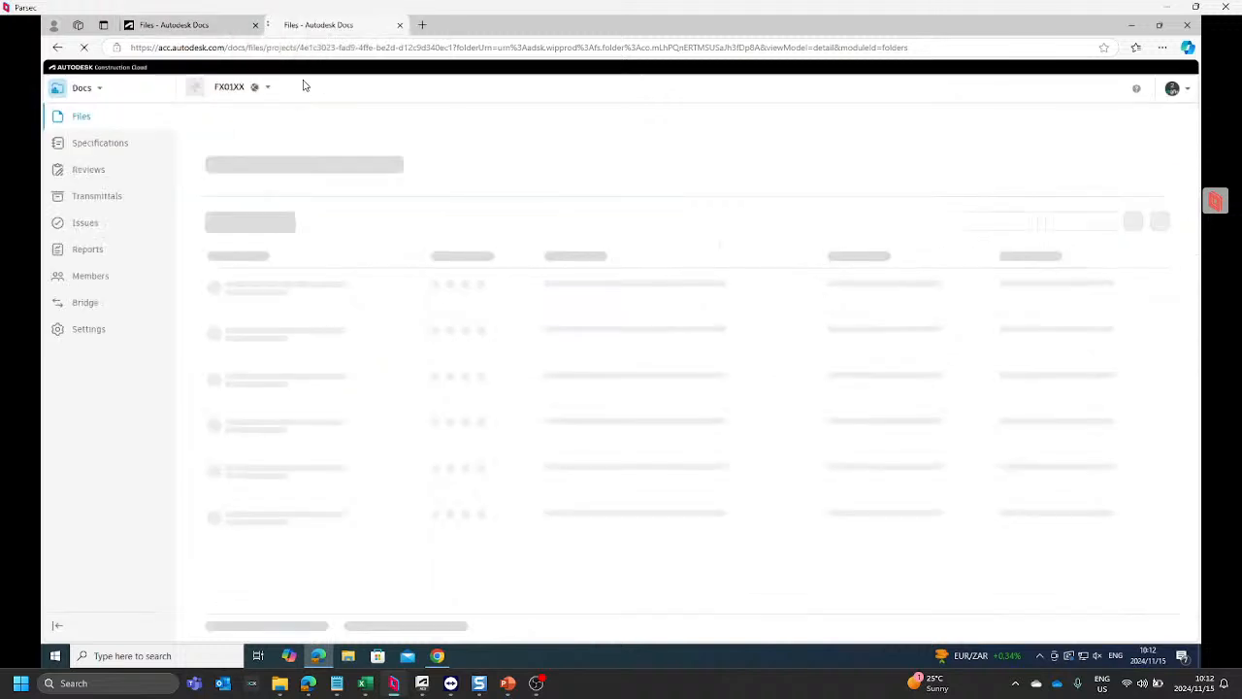
pyautogui.click(84, 90)
pyautogui.click(102, 201)
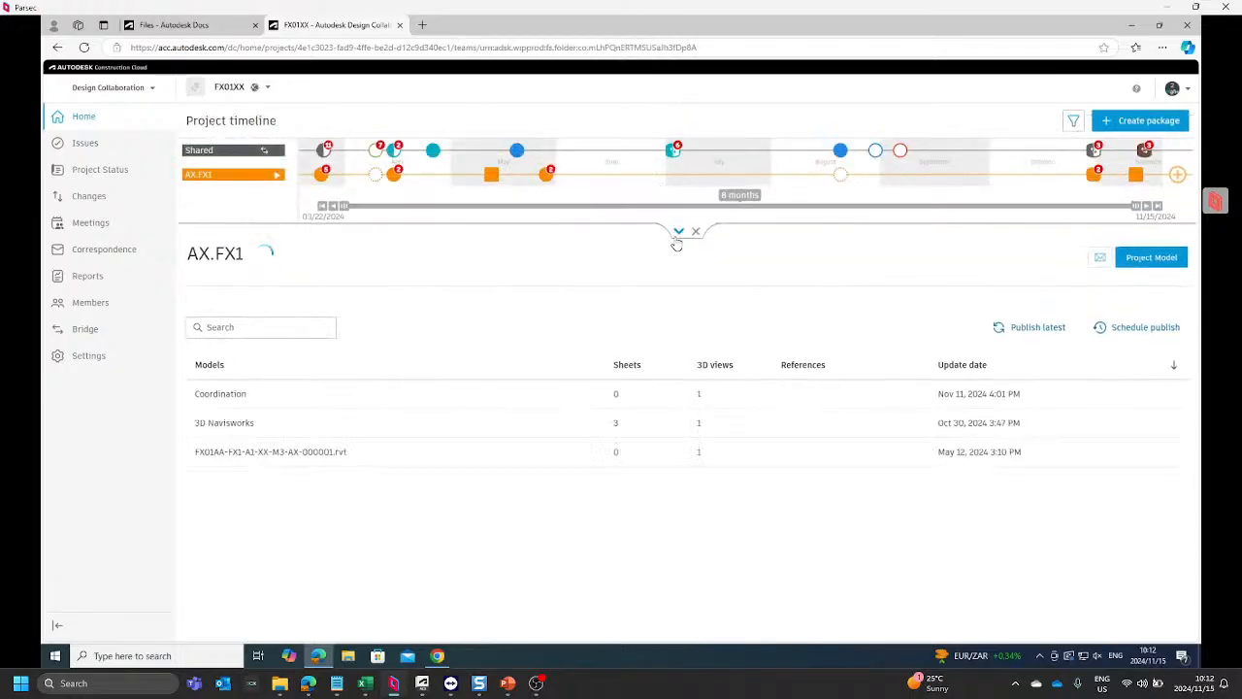
# Step: Expand the project timeline and examine its teams, viewing the AI.FX1 team and returning to AX.FX1
pyautogui.click(679, 235)
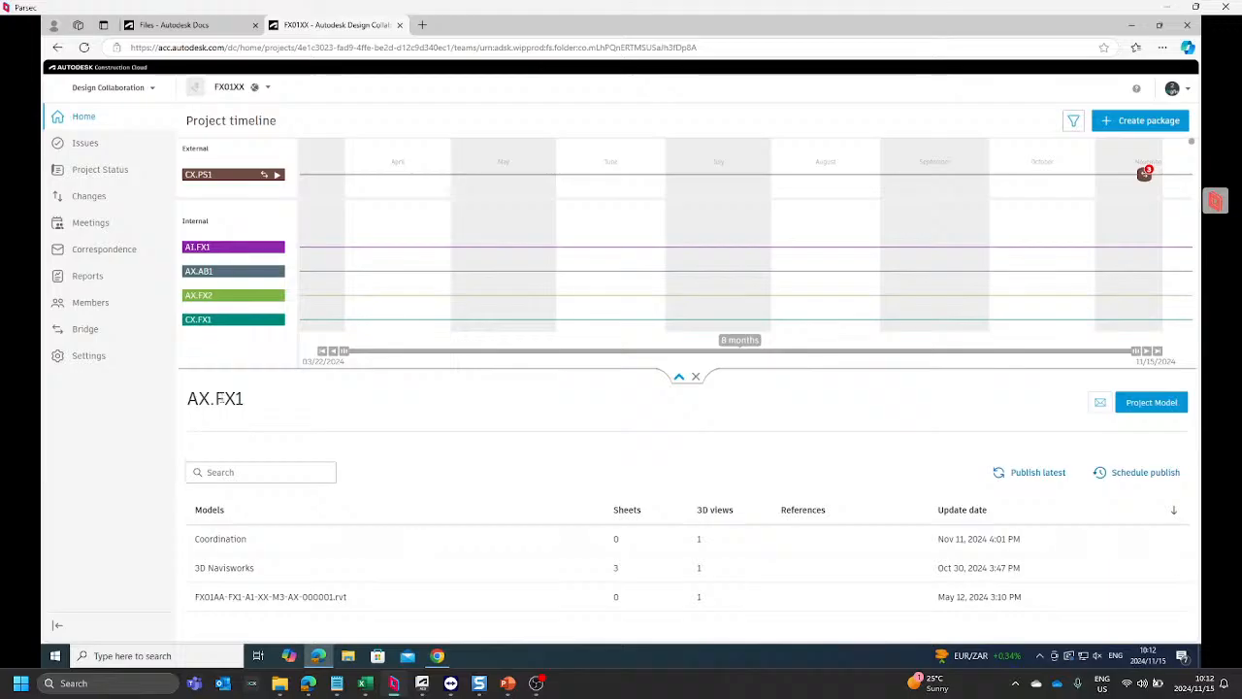
pyautogui.click(239, 251)
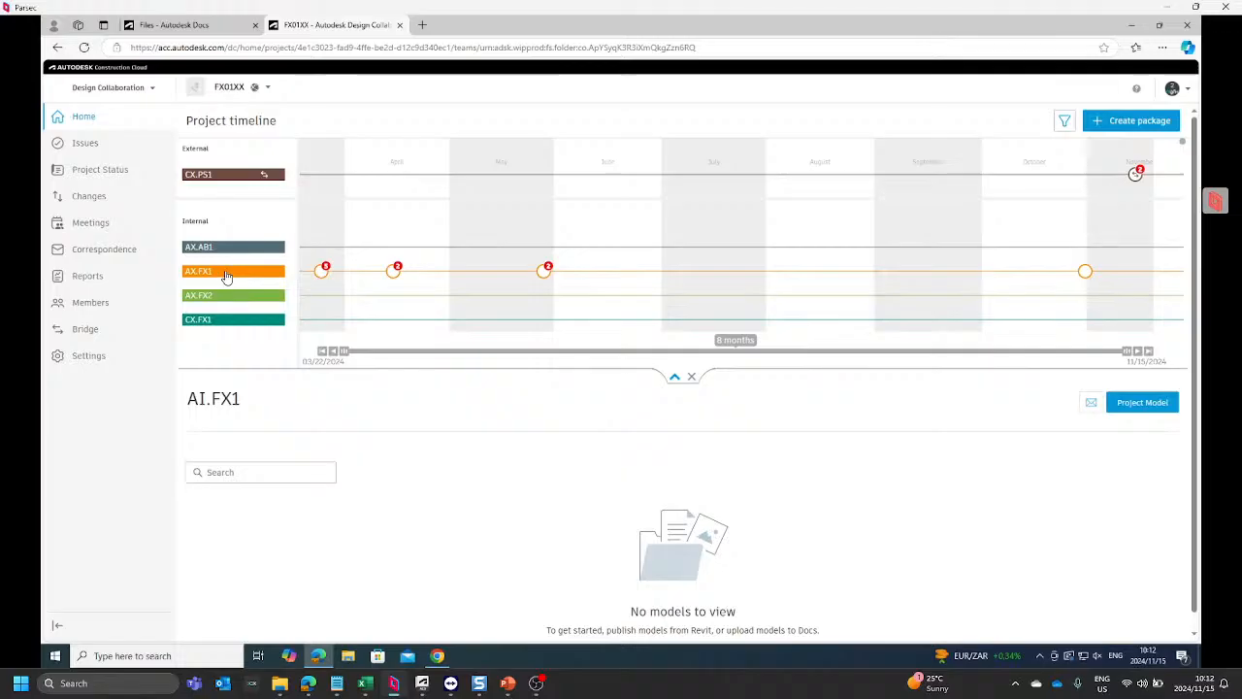
pyautogui.click(224, 272)
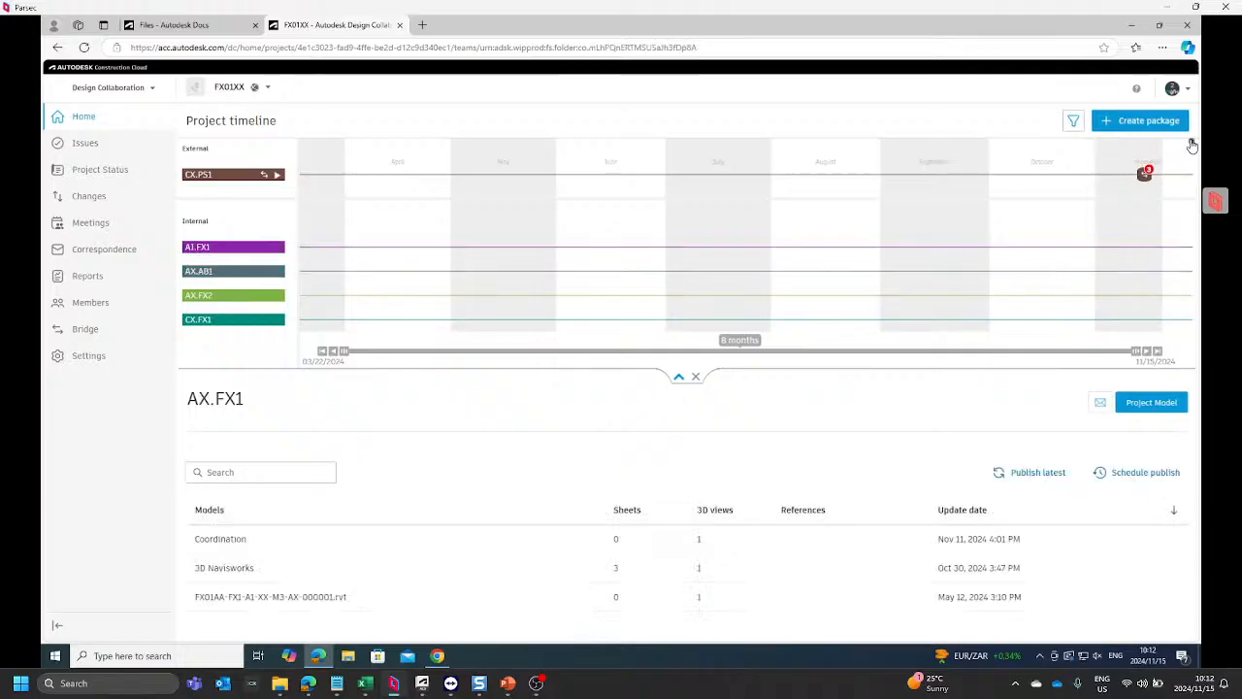
pyautogui.moveTo(1192, 145); pyautogui.dragTo(1168, 411)
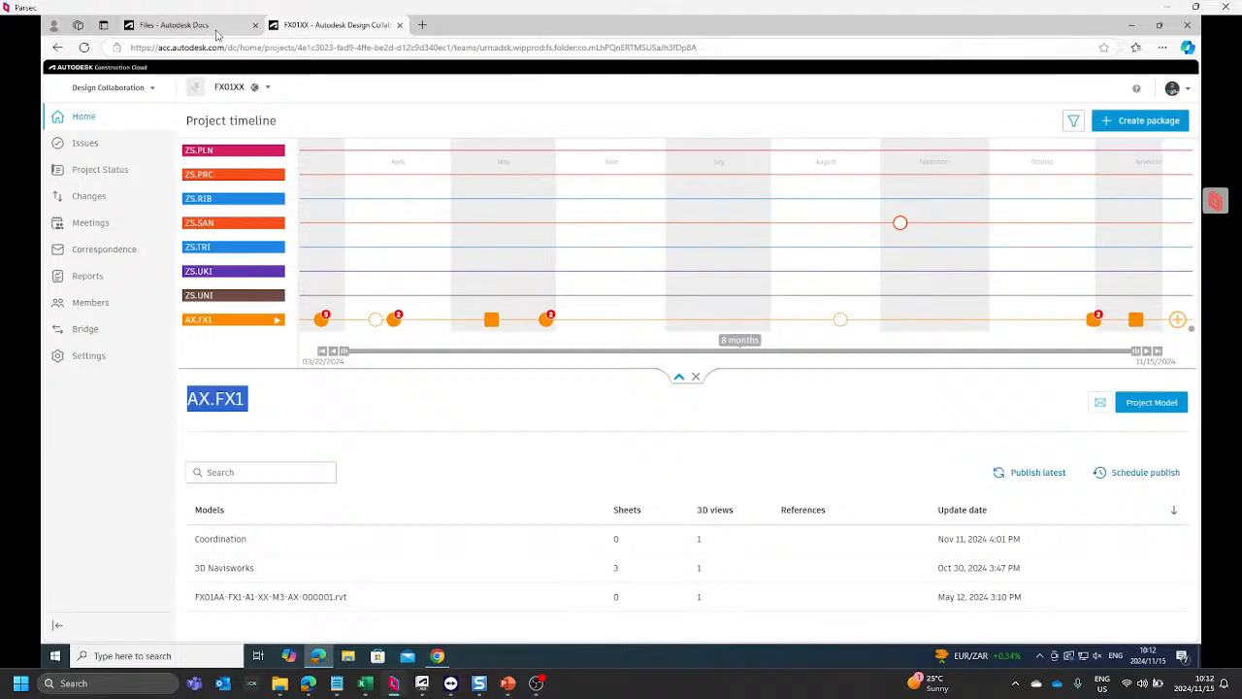
# Step: Return to the Docs files page and inspect the d.AX-Architect and d.CX-Civil Engineer subfolders of d-SHARED, collapsing b-WIP first
pyautogui.click(174, 25)
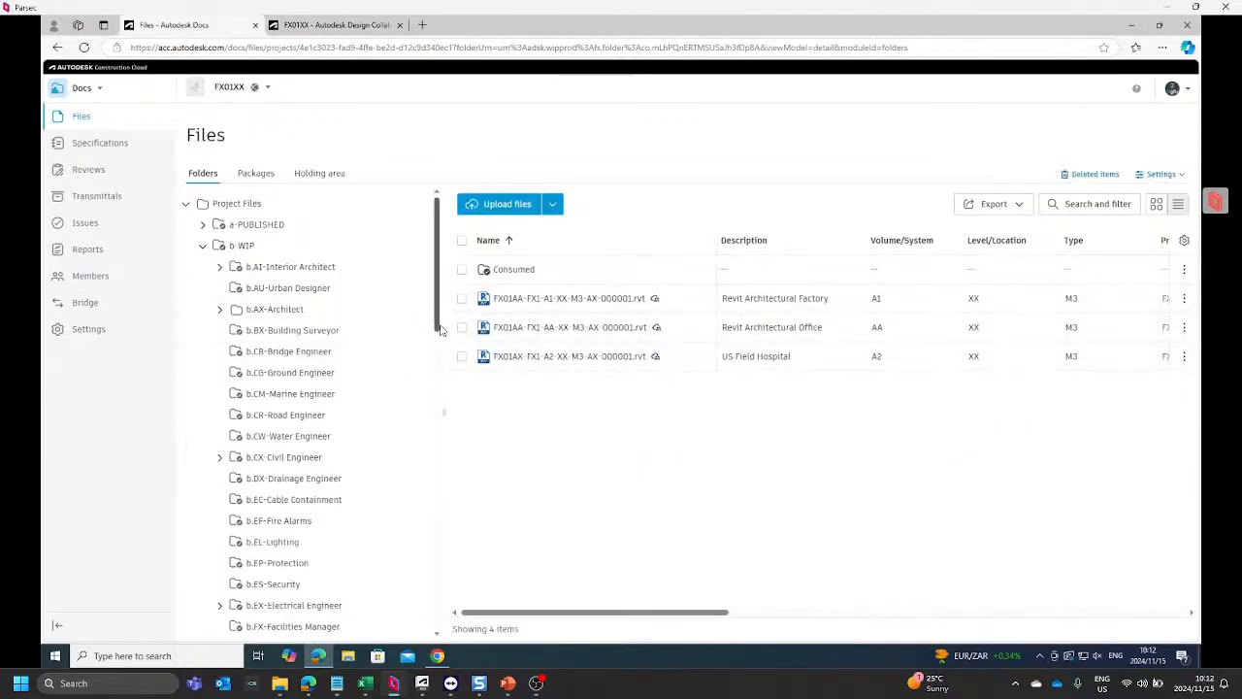
pyautogui.click(204, 248)
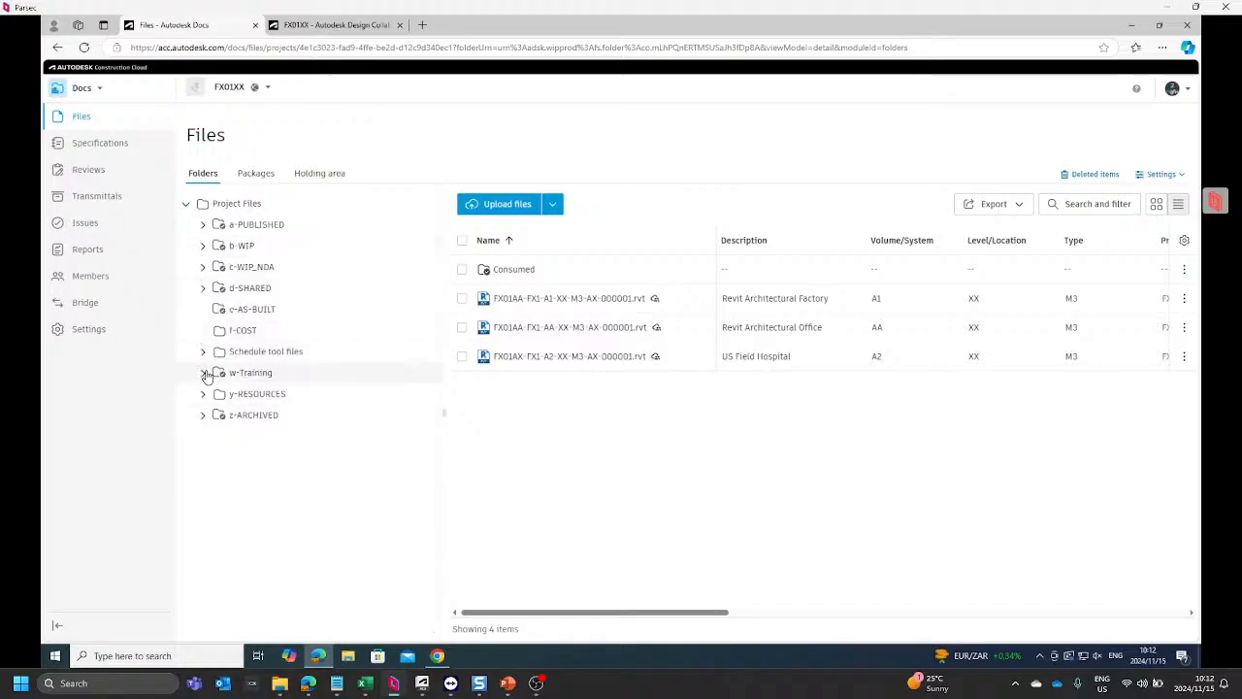
pyautogui.click(204, 288)
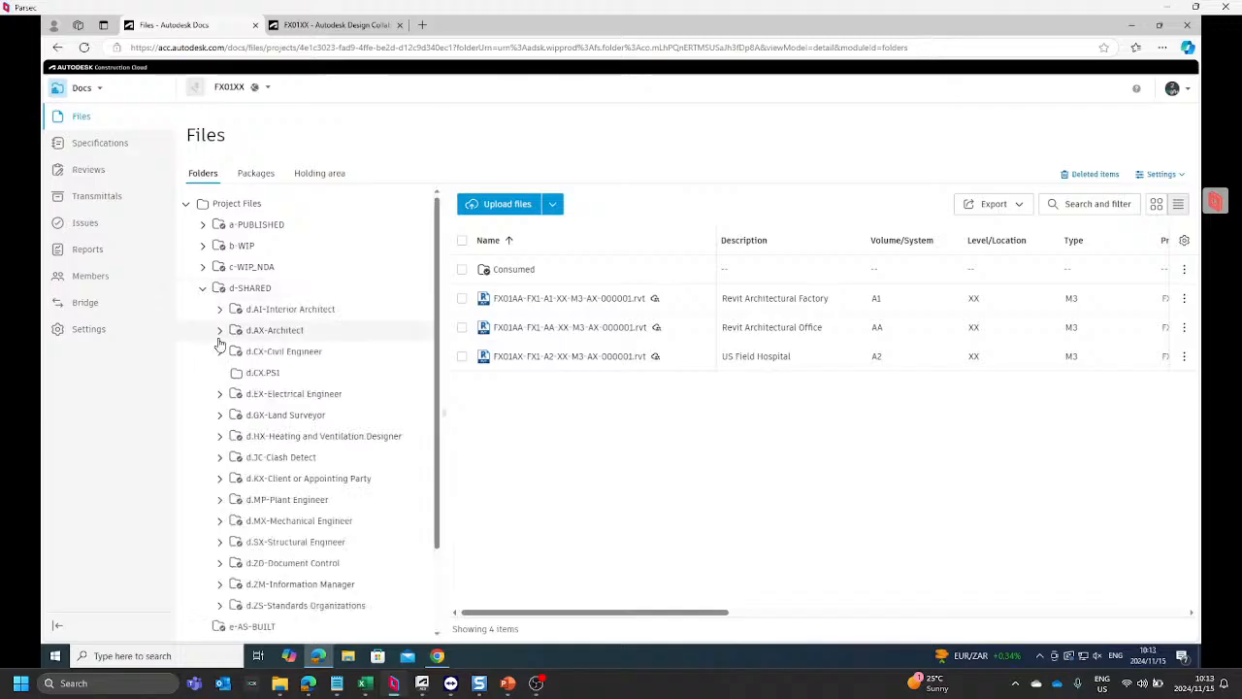
pyautogui.click(220, 331)
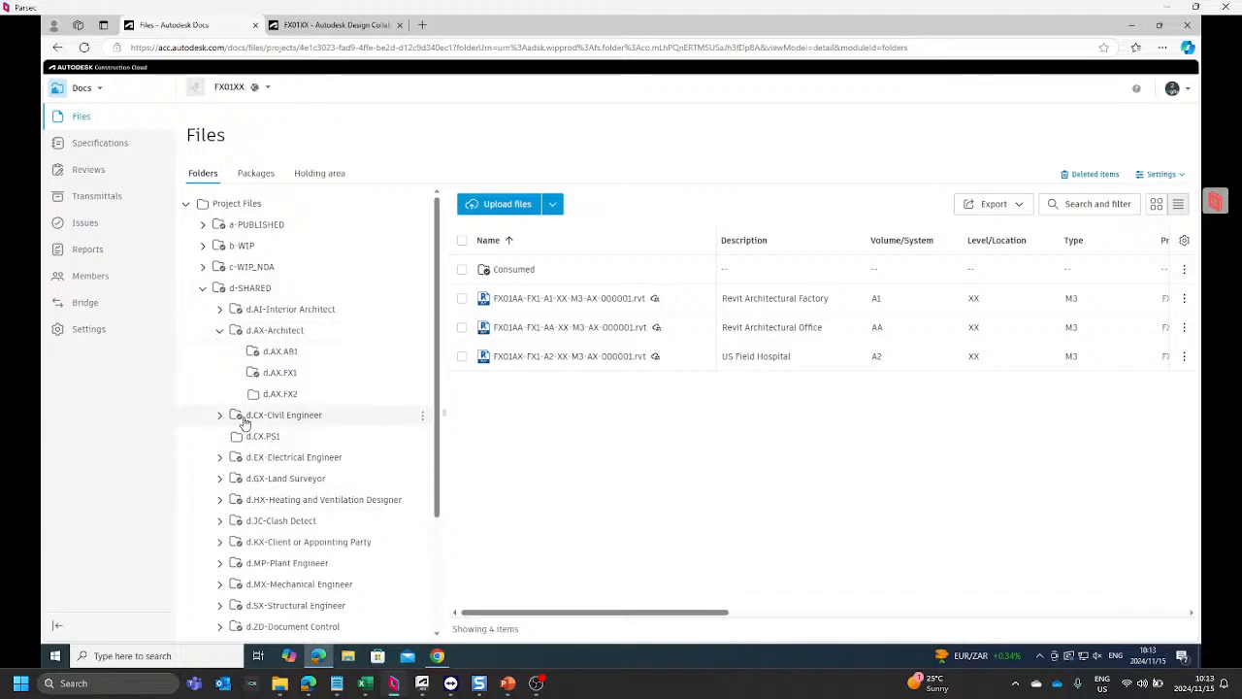
pyautogui.click(220, 419)
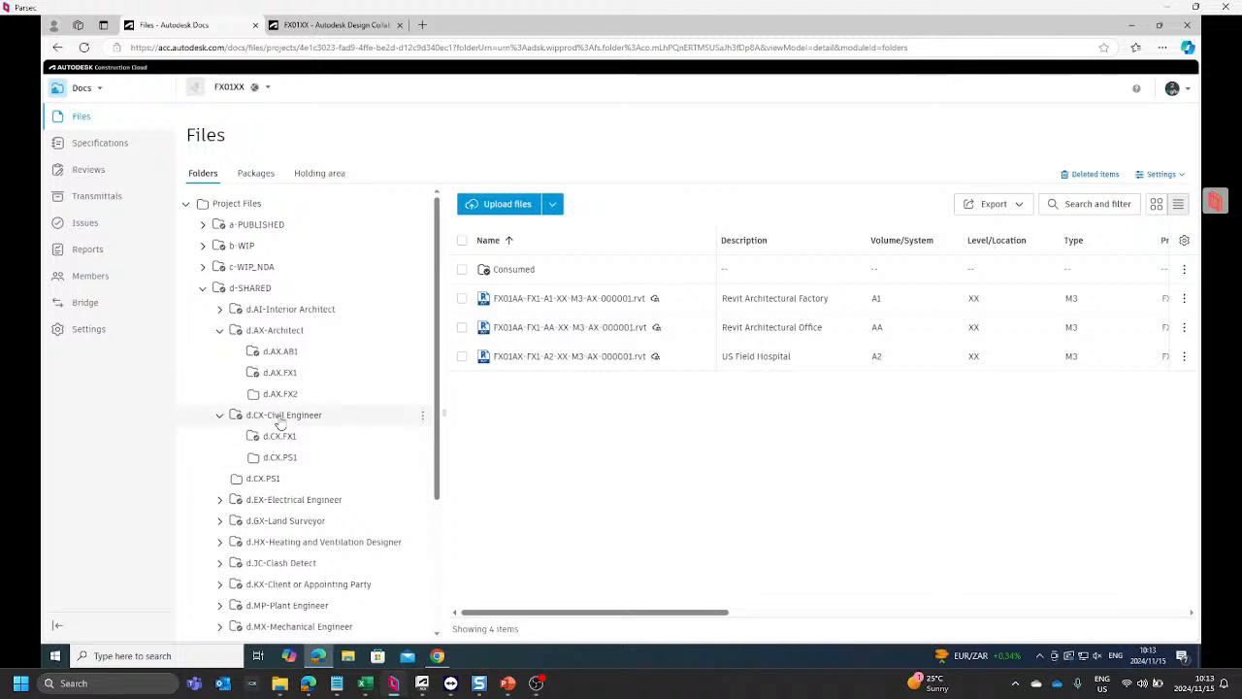
pyautogui.click(219, 418)
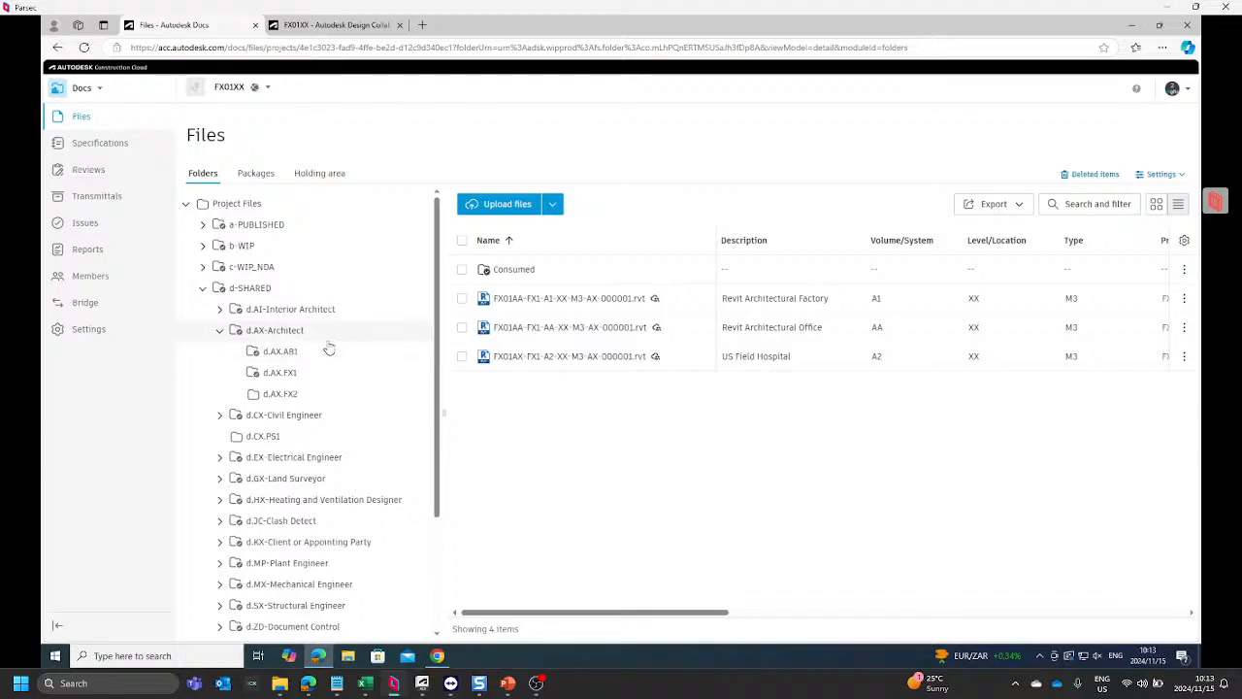
pyautogui.click(219, 331)
# Step: Inspect the b.CX-Civil Engineer branch of b-WIP down to b.CX.FX1.01-Team, then collapse it
pyautogui.click(203, 246)
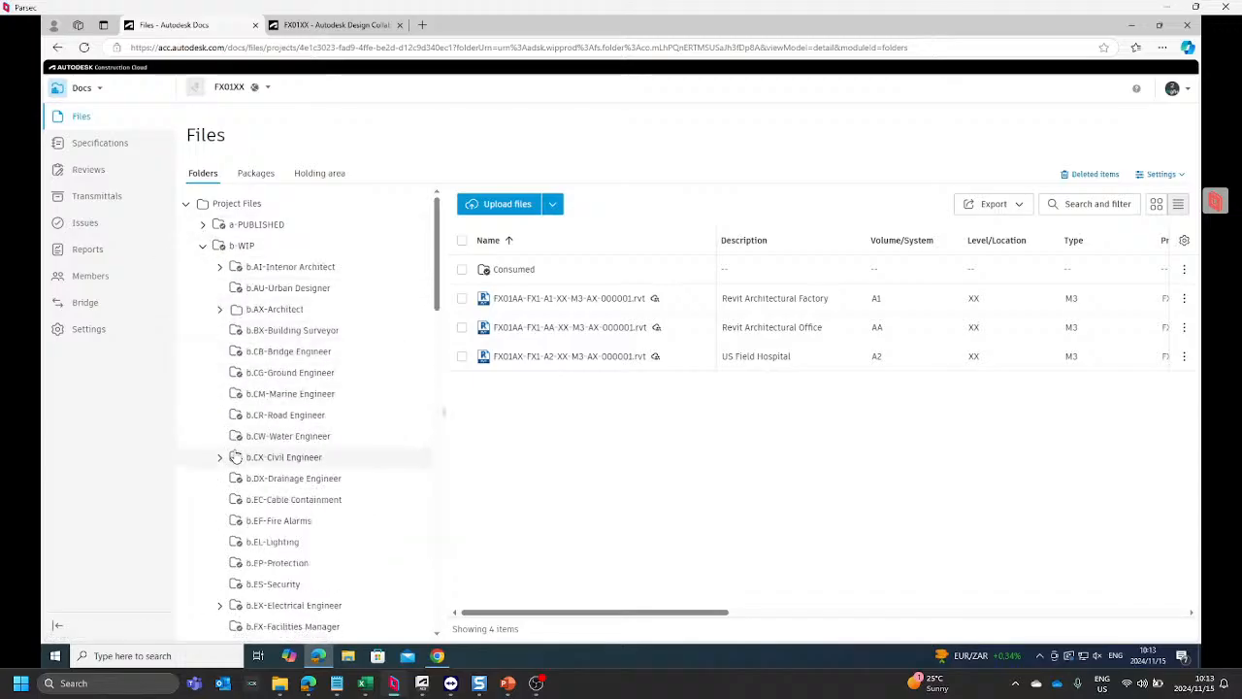
pyautogui.click(218, 457)
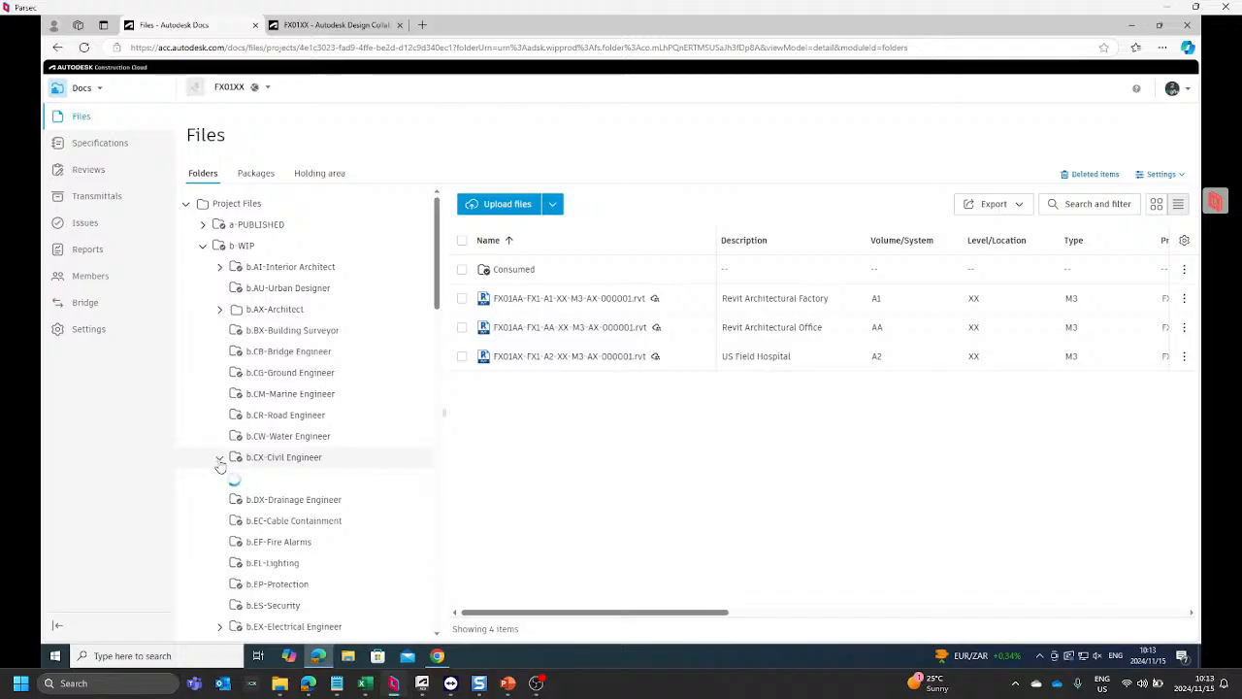
pyautogui.scroll(-3, 216, 432)
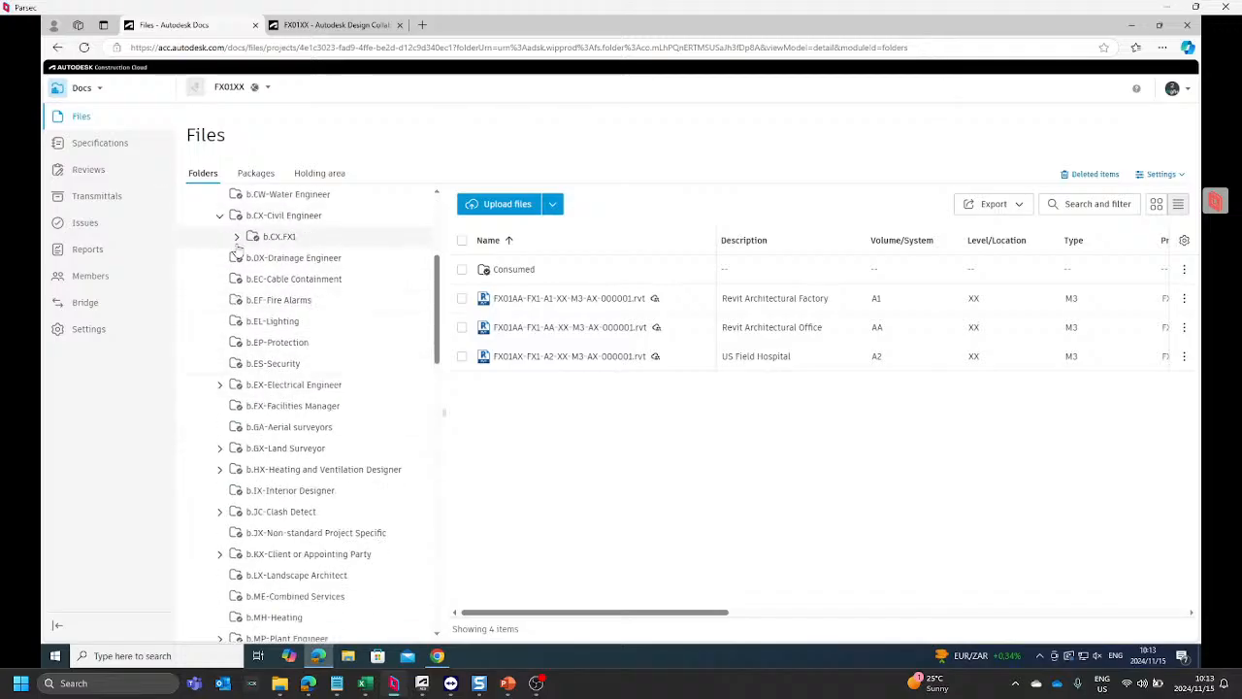
pyautogui.click(235, 236)
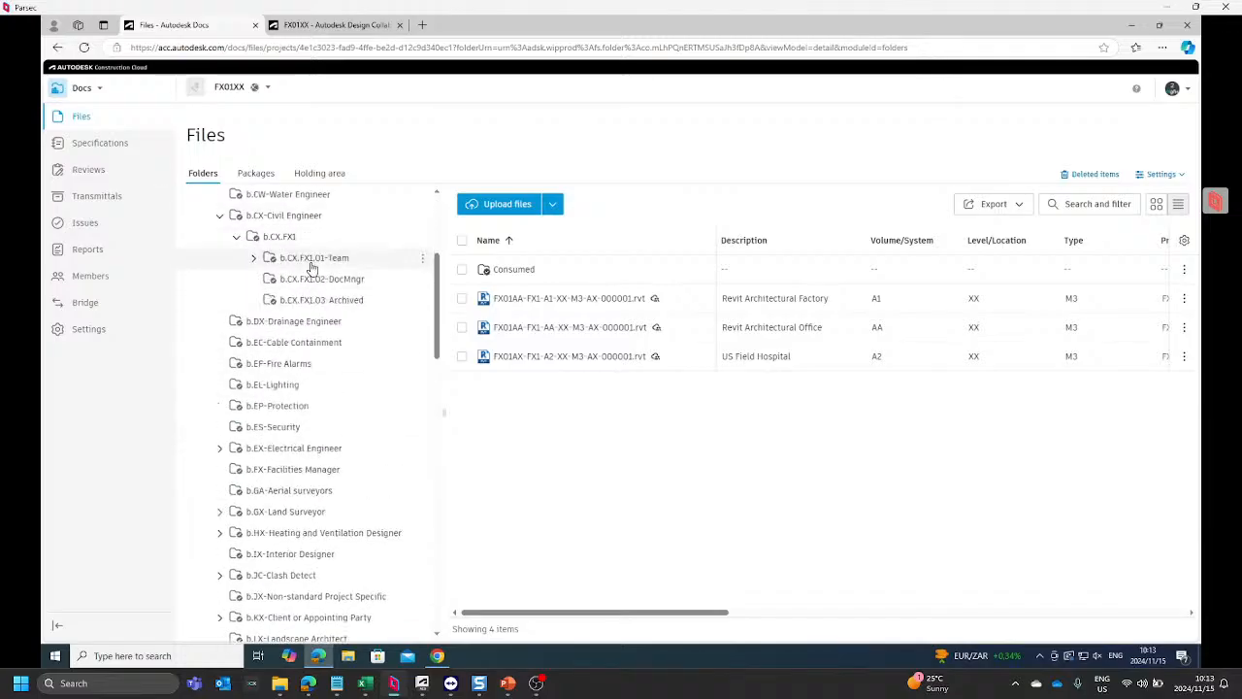
pyautogui.click(254, 259)
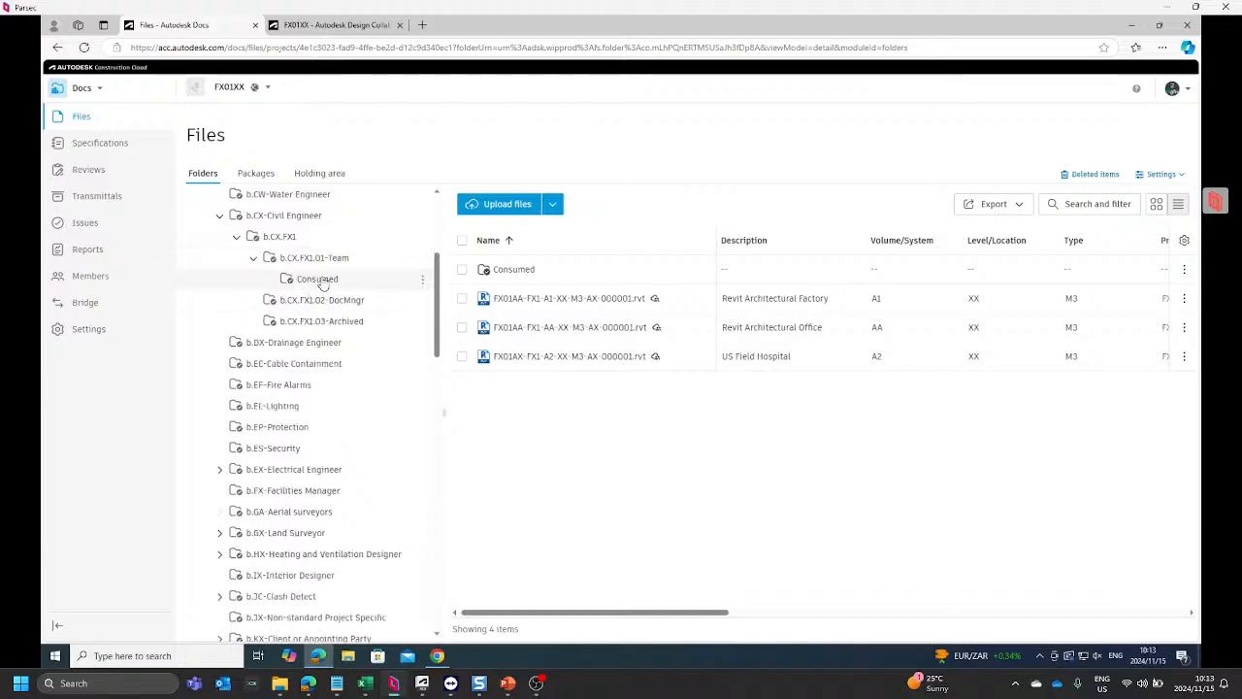
pyautogui.click(221, 216)
# Step: Expand the d.CX-Civil Engineer folder under d-SHARED to show its subfolders
pyautogui.scroll(-1, 218, 378)
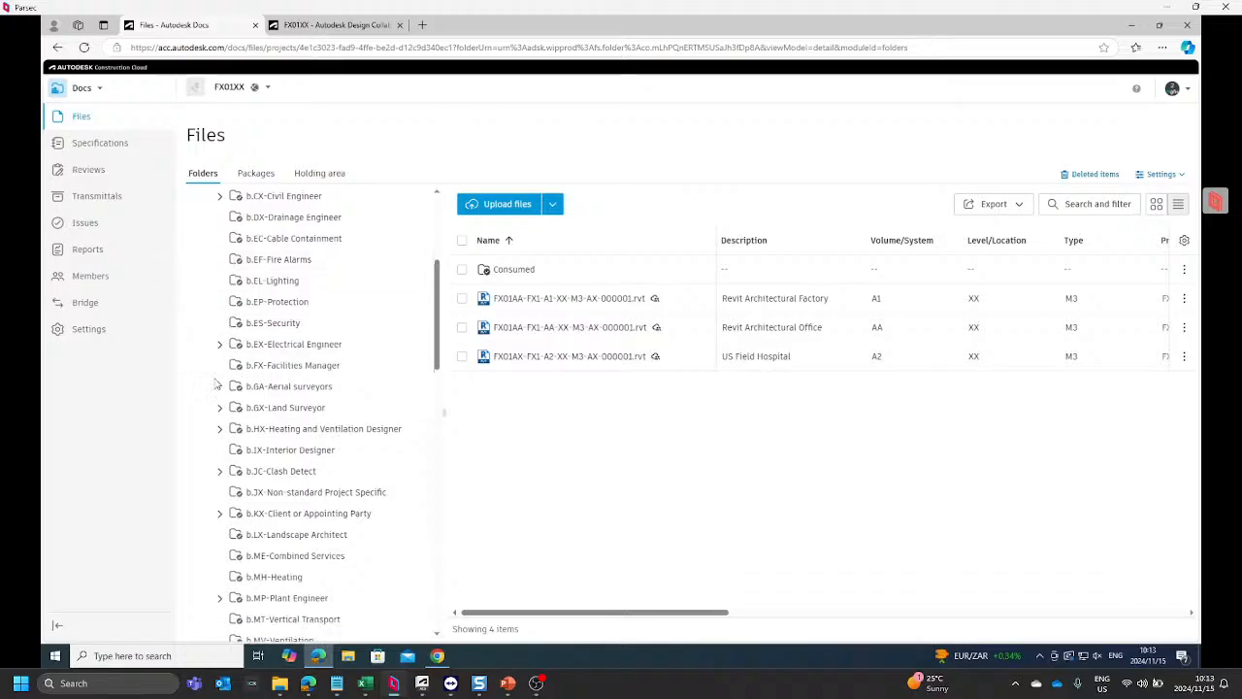
pyautogui.scroll(-10, 218, 386)
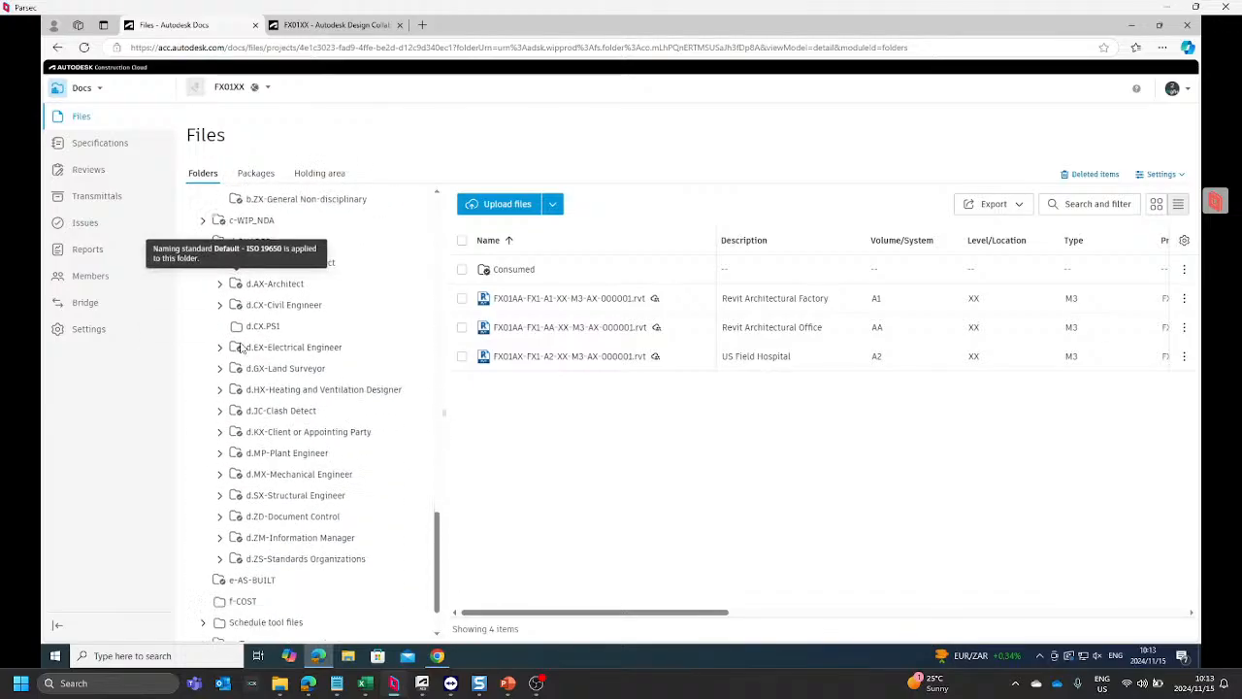
pyautogui.scroll(-1, 241, 347)
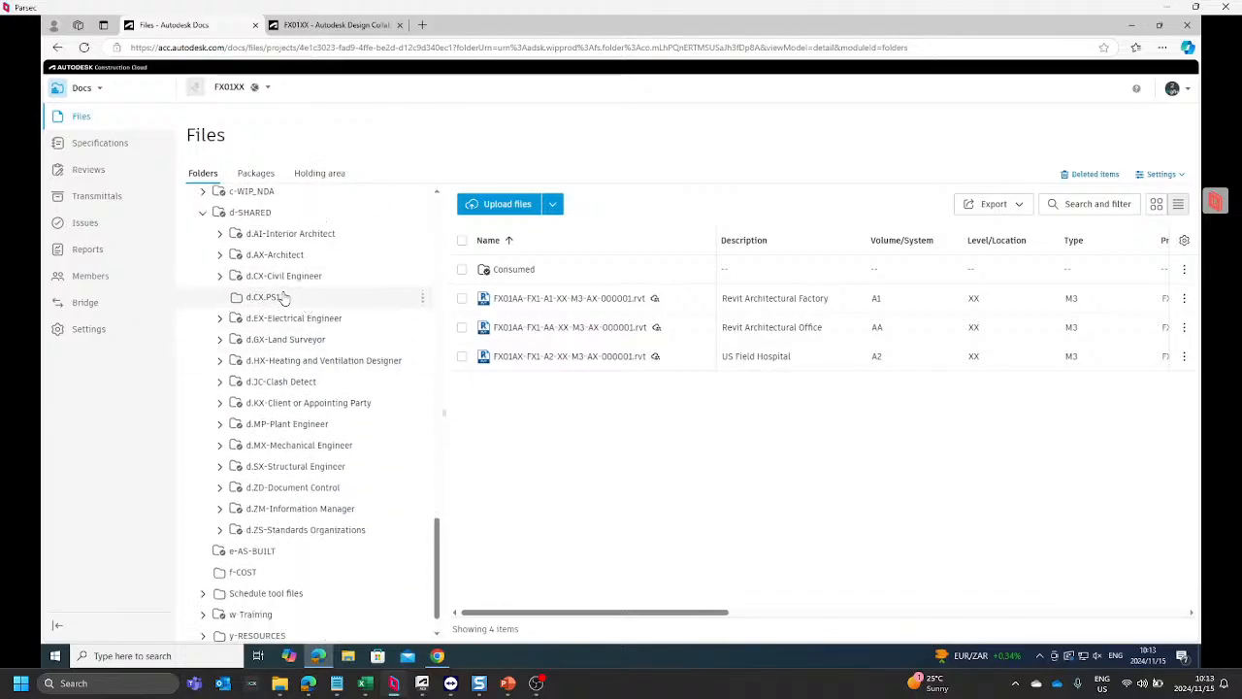
pyautogui.click(220, 277)
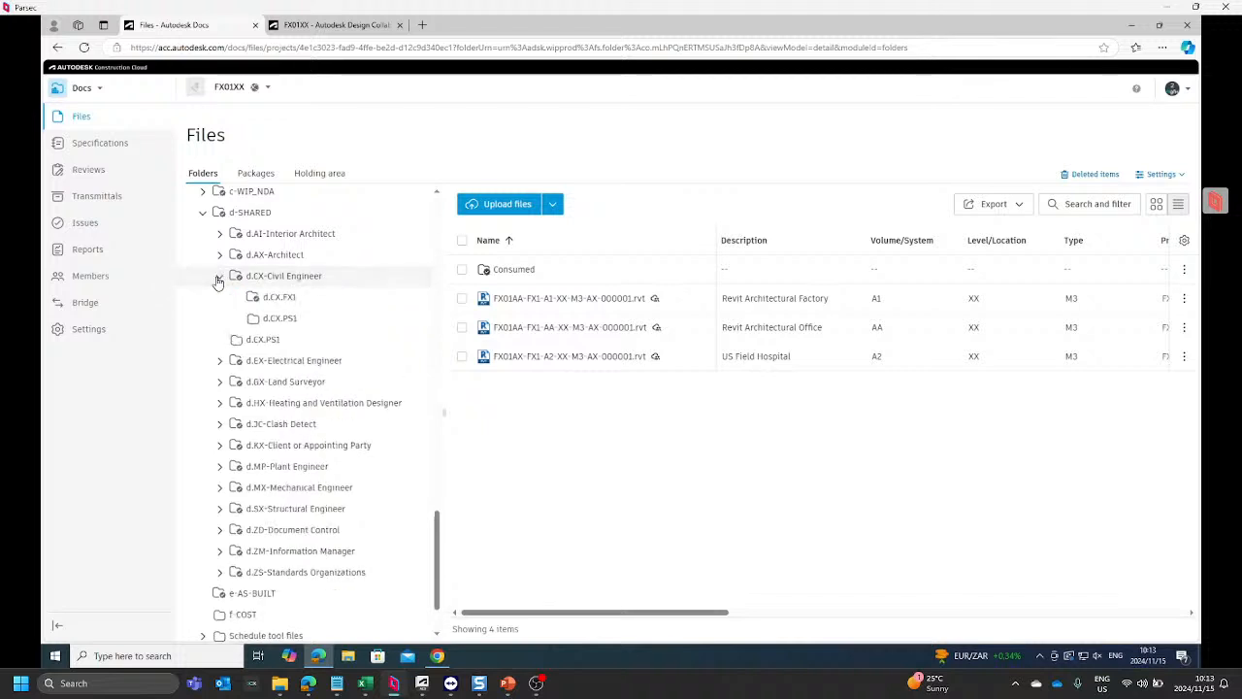
# Step: Try to move the d.CX.PS1 folder located directly under d-SHARED into d.CX-Civil Engineer
pyautogui.click(424, 340)
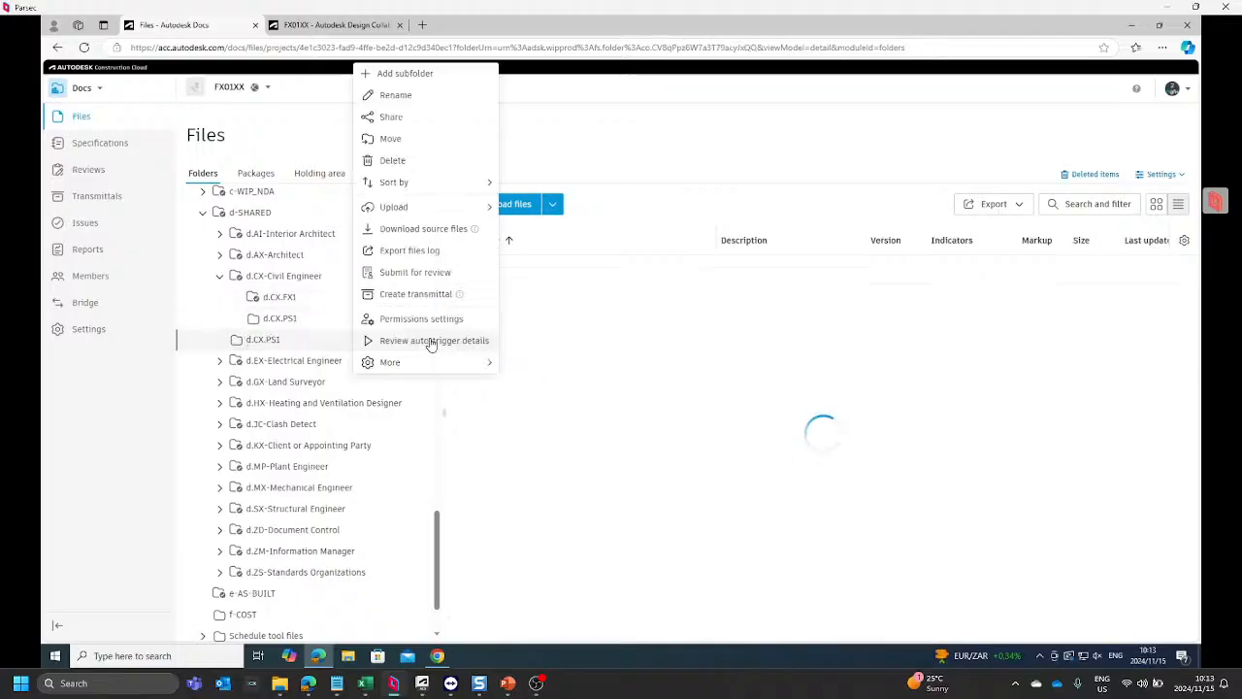
pyautogui.click(417, 141)
pyautogui.click(774, 401)
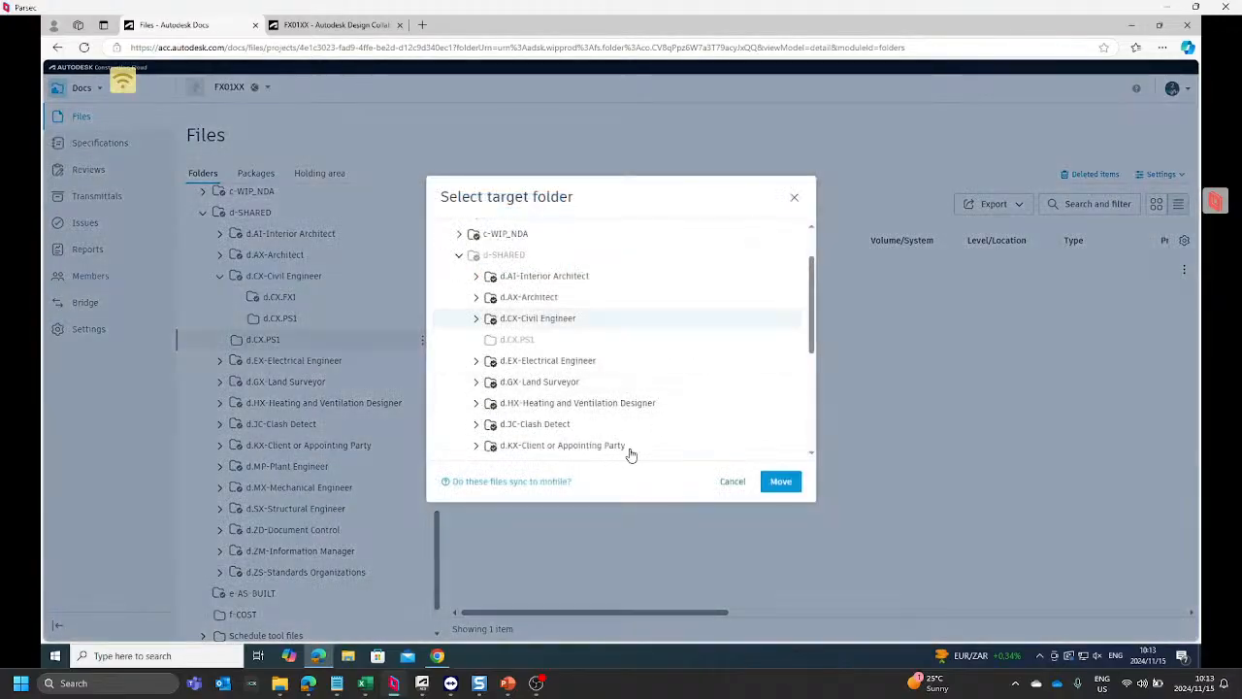
pyautogui.click(782, 481)
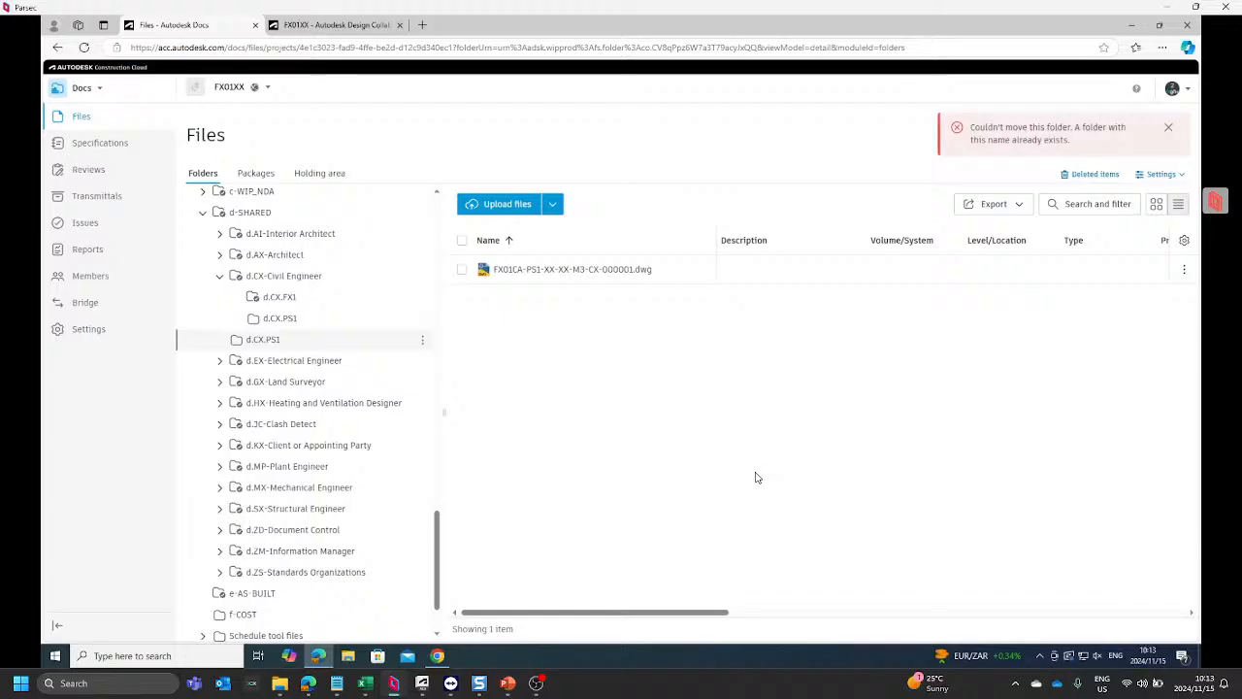
# Step: Delete the d.CX.PS1 subfolder inside d.CX-Civil Engineer
pyautogui.click(290, 318)
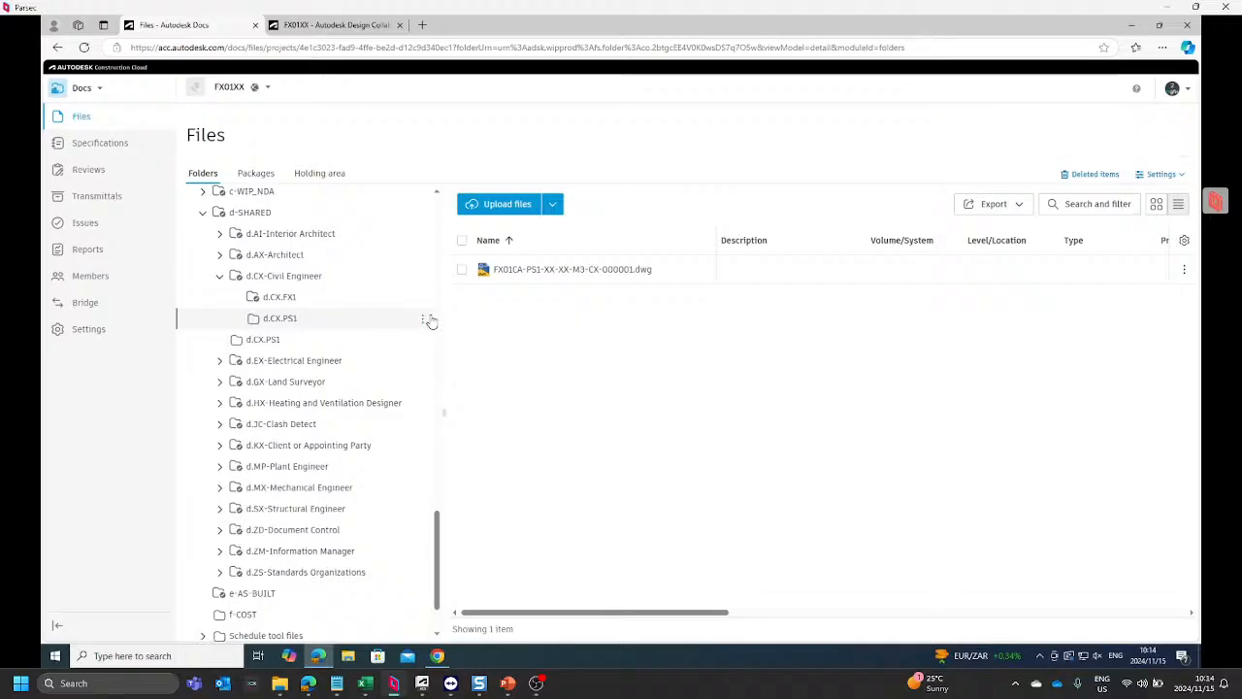
pyautogui.click(425, 319)
pyautogui.click(390, 159)
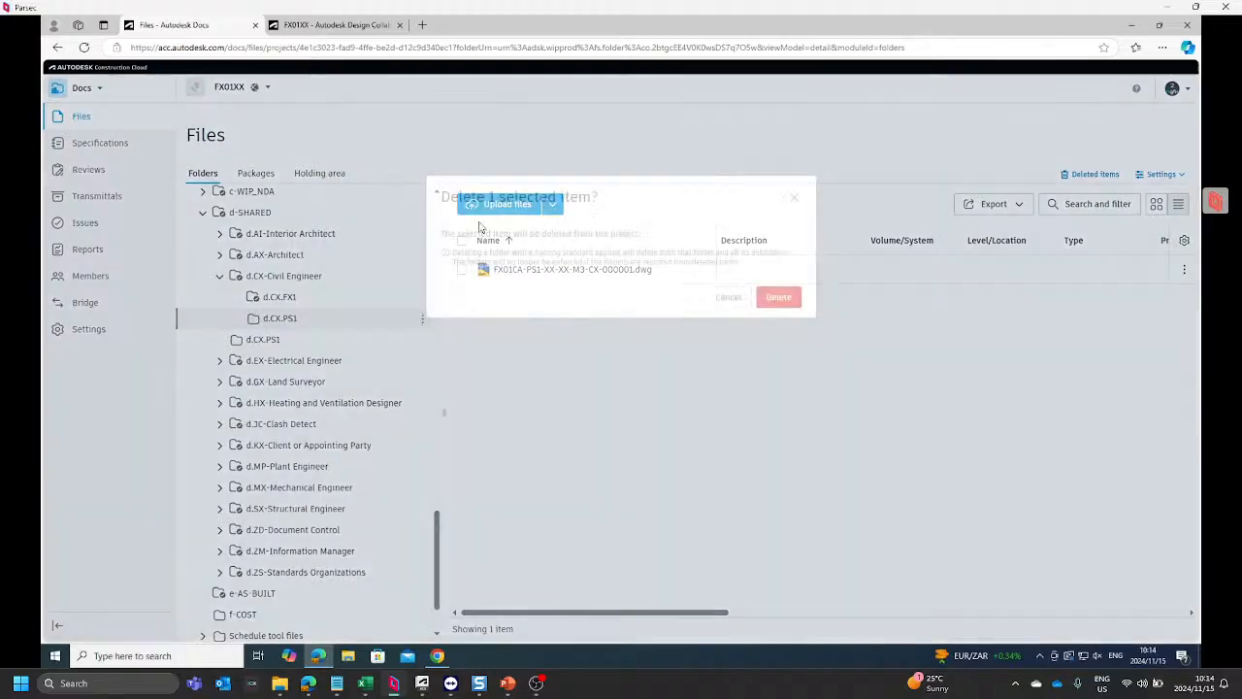
pyautogui.click(779, 298)
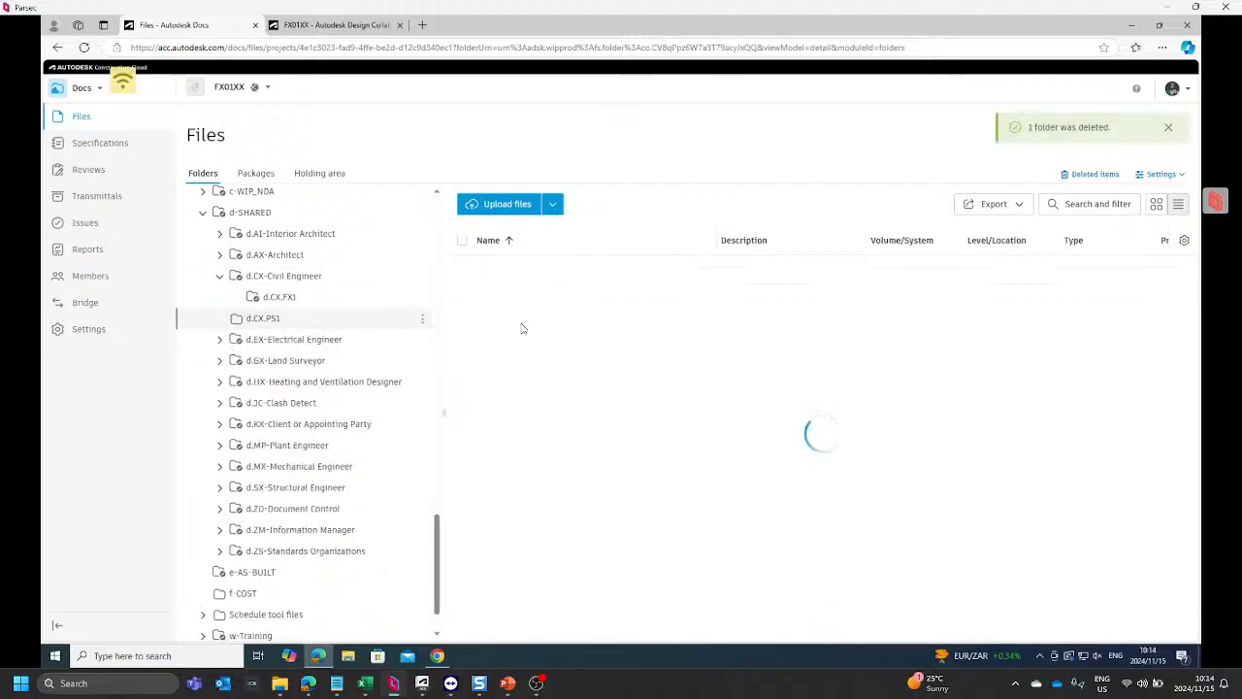
# Step: Move the d.CX.PS1 folder located directly under d-SHARED into d.CX-Civil Engineer, collapsing that branch when done
pyautogui.click(423, 321)
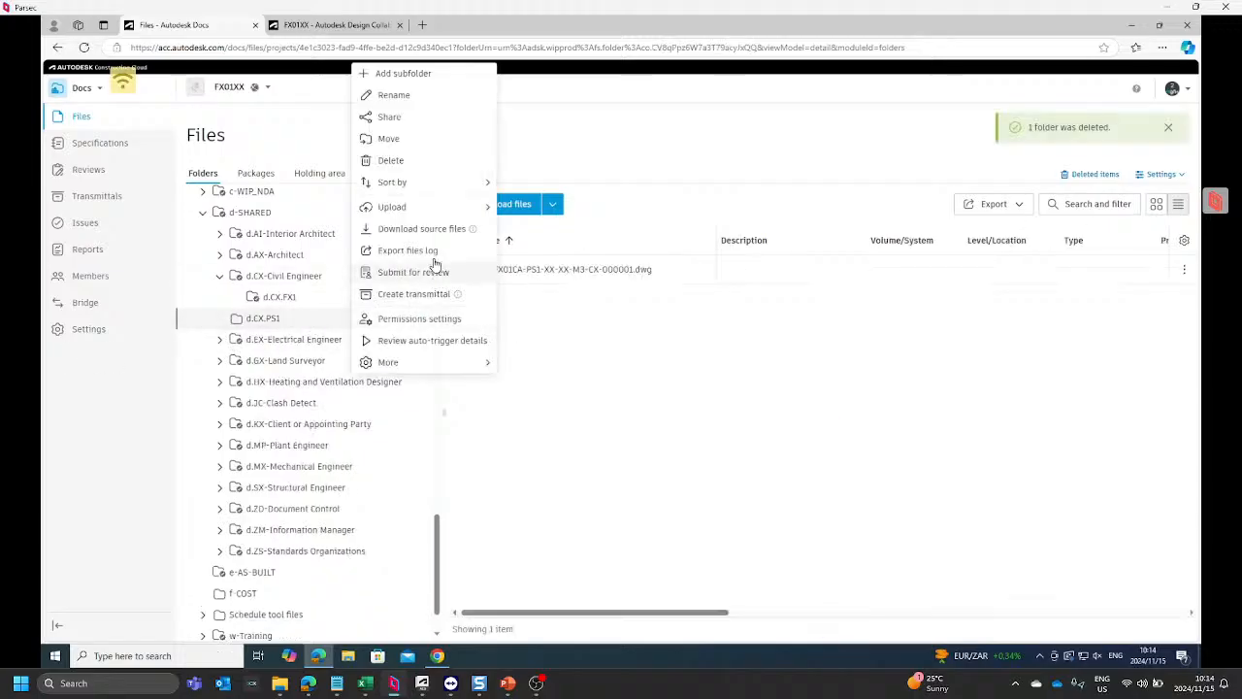
pyautogui.click(403, 142)
pyautogui.click(774, 401)
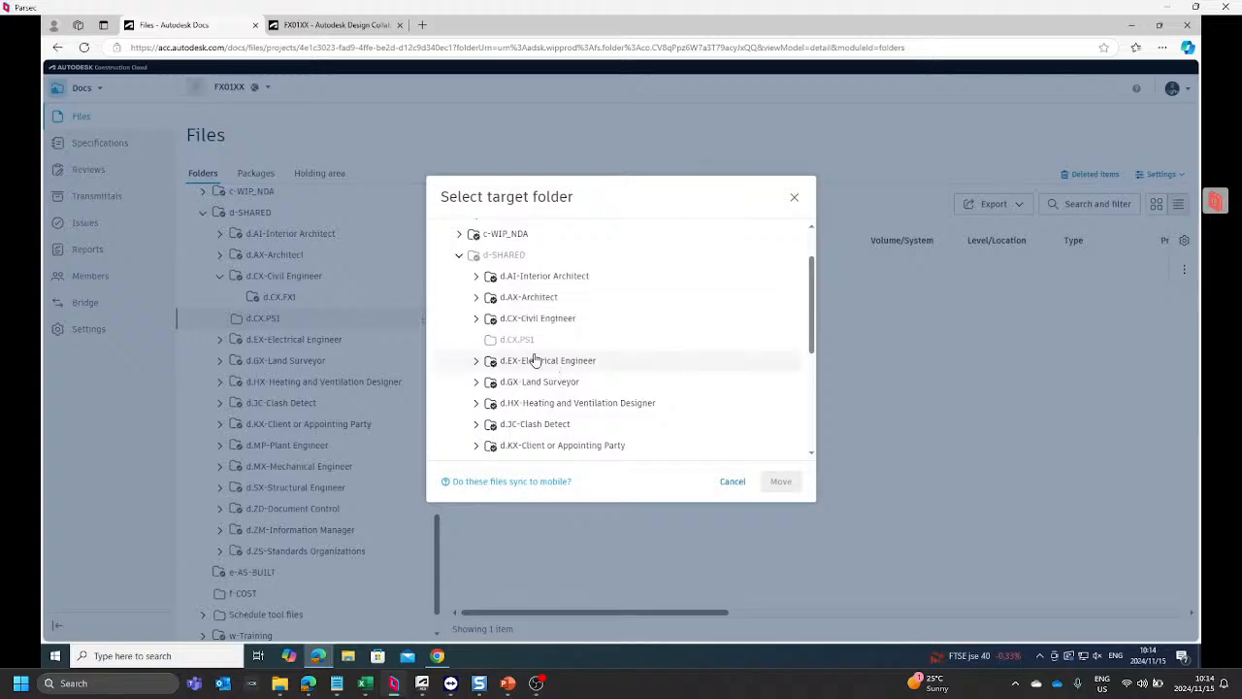
pyautogui.moveTo(537, 318); pyautogui.dragTo(544, 319)
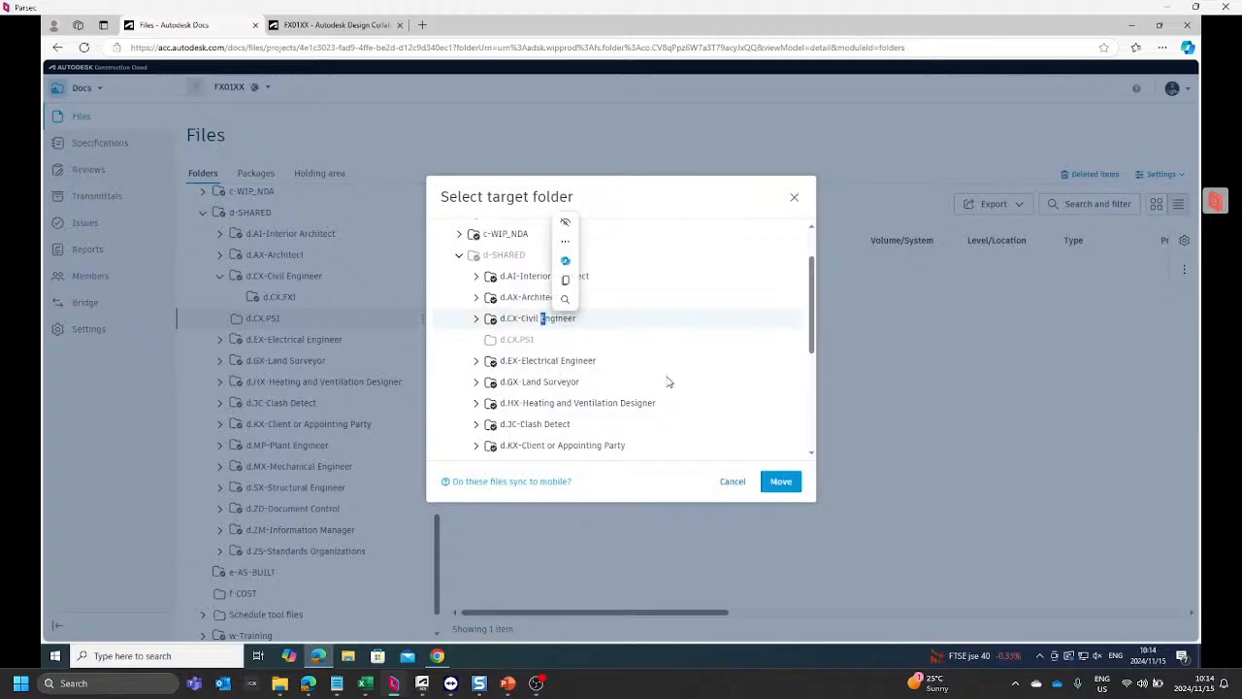
pyautogui.click(781, 482)
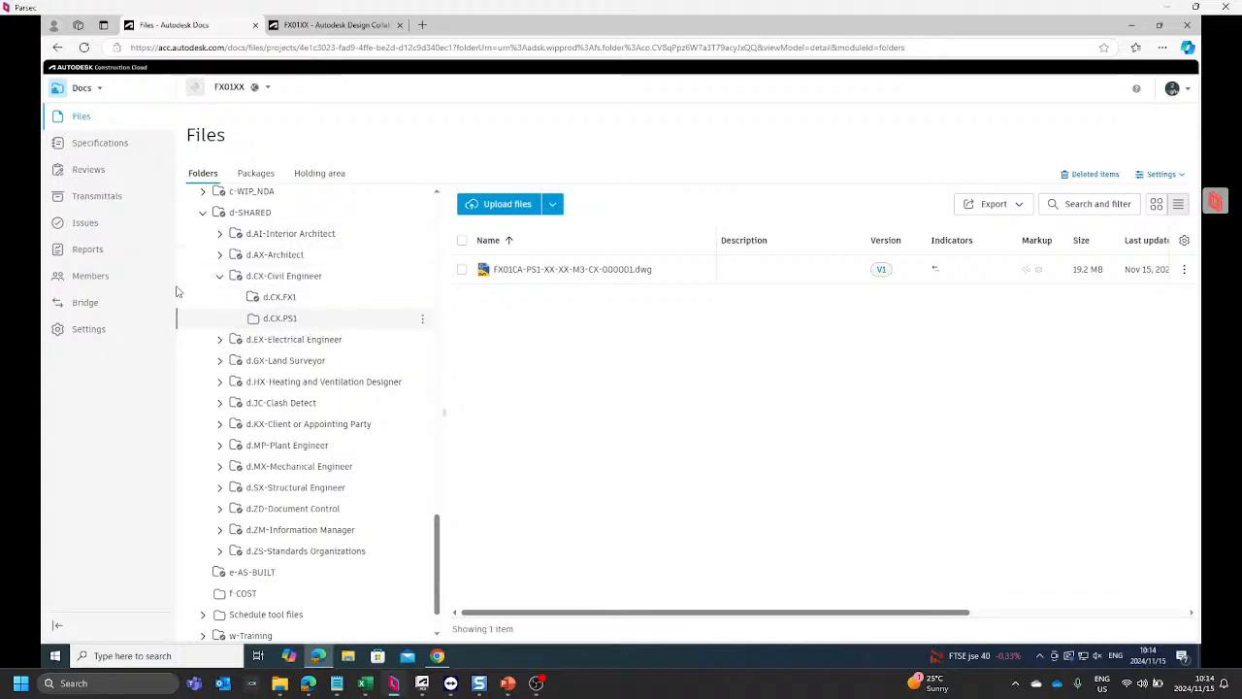
pyautogui.click(219, 278)
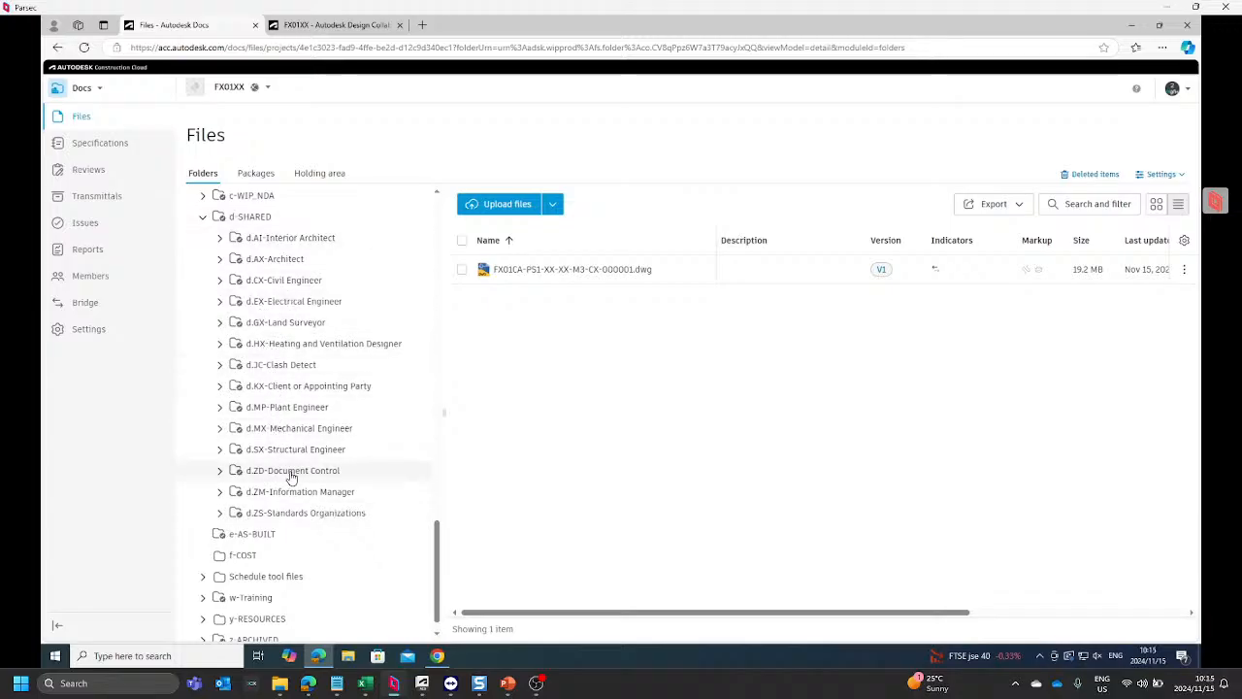
# Step: Compare the b-WIP and d-SHARED discipline folders with the teams listed in Design Collaboration's Team Setup settings
pyautogui.scroll(8, 271, 298)
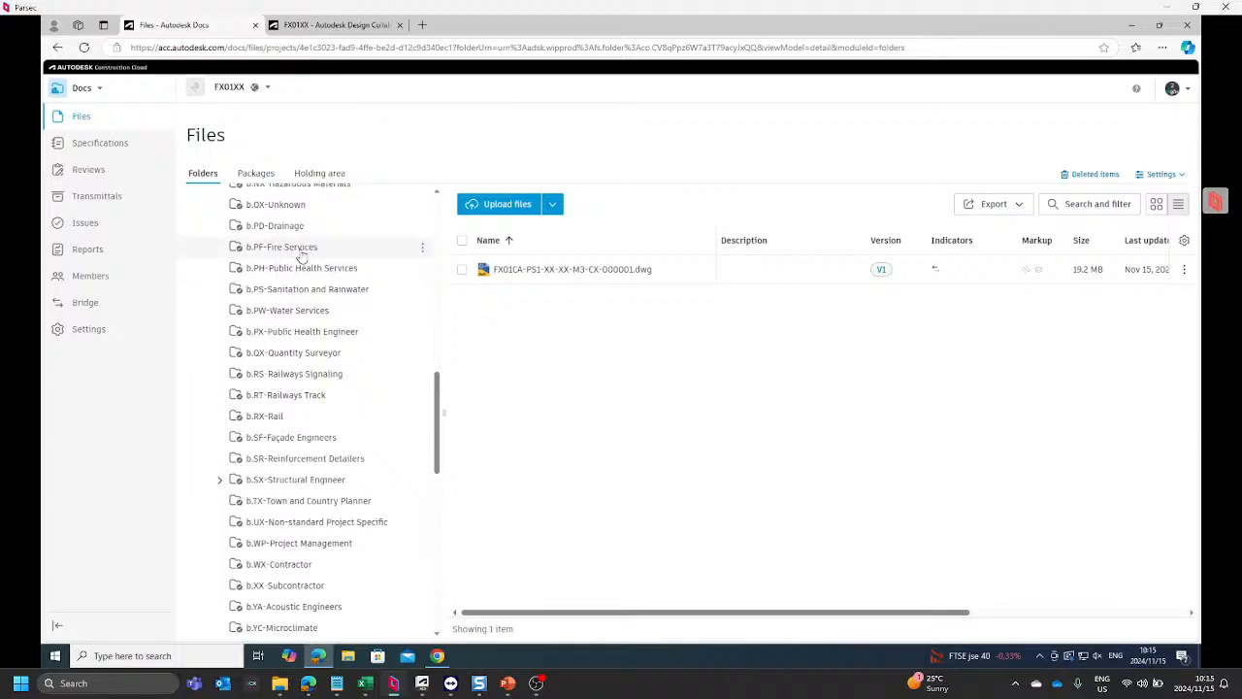
pyautogui.scroll(-10, 298, 335)
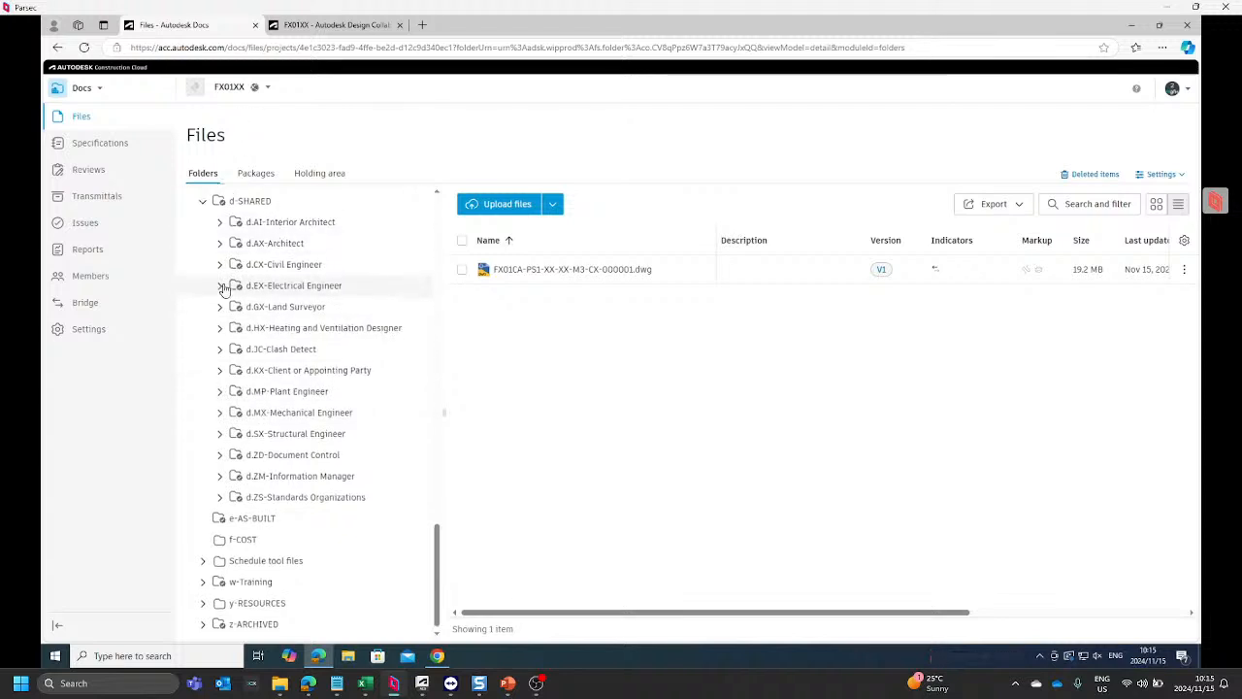
pyautogui.scroll(10, 217, 305)
pyautogui.scroll(5, 197, 335)
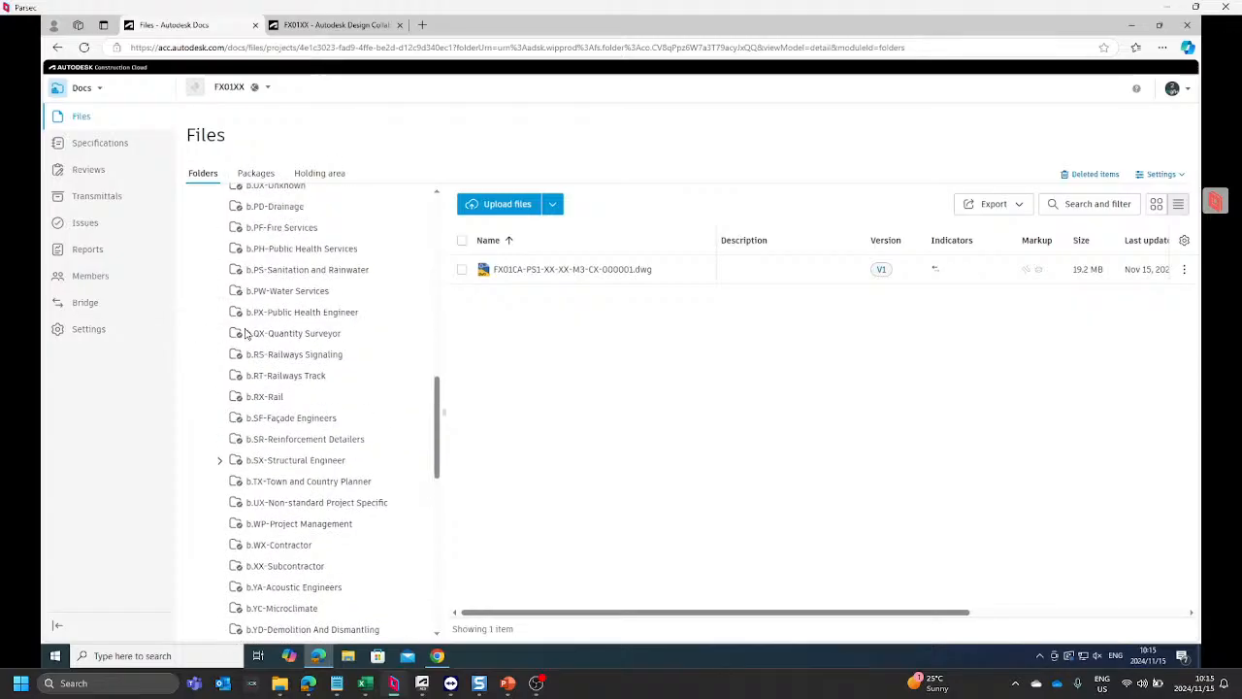
pyautogui.scroll(5, 226, 294)
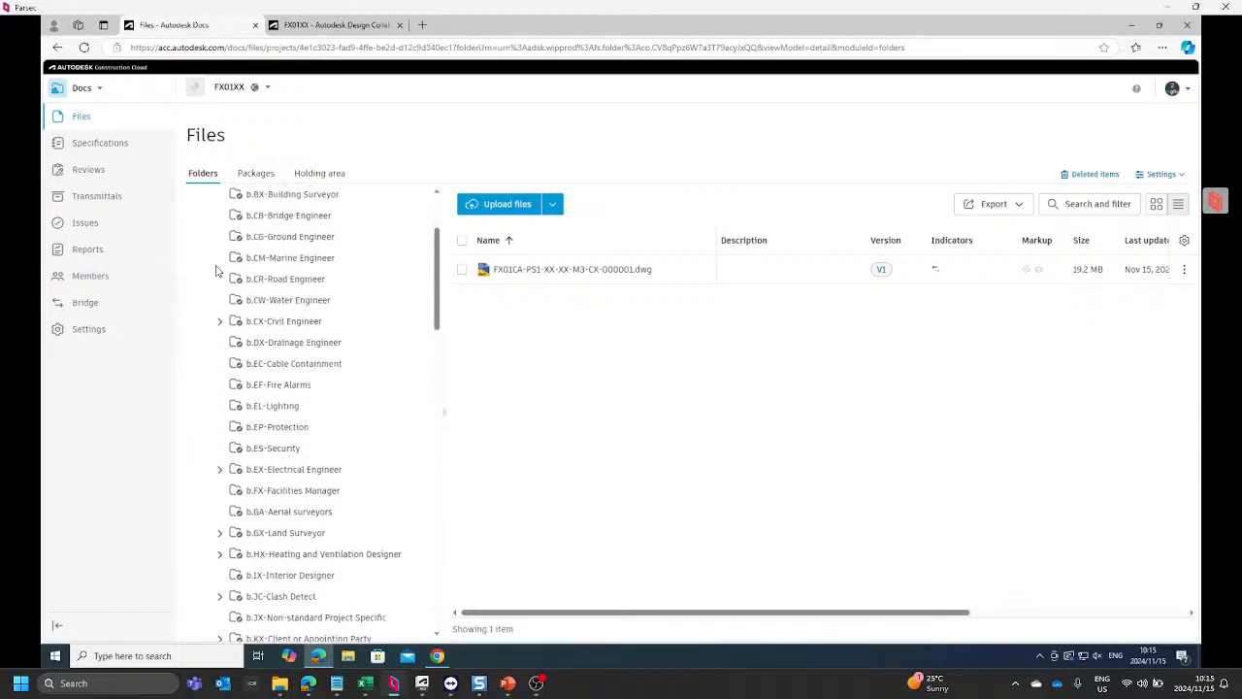
pyautogui.click(362, 34)
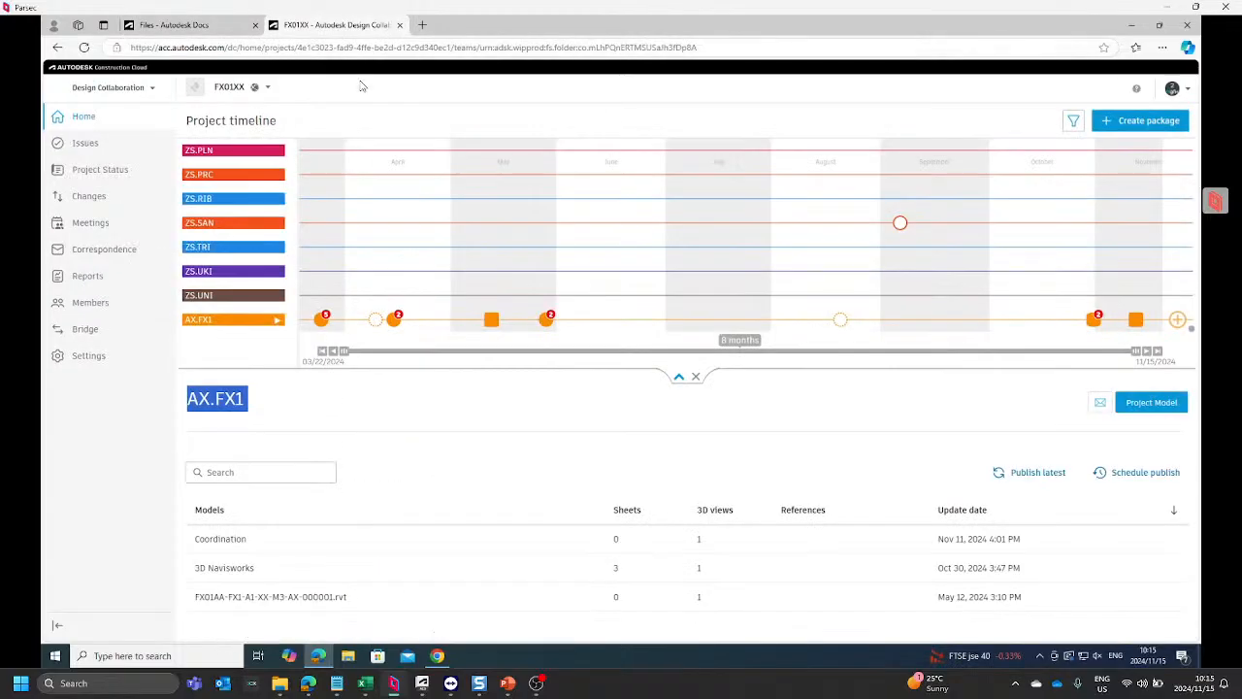
pyautogui.click(87, 358)
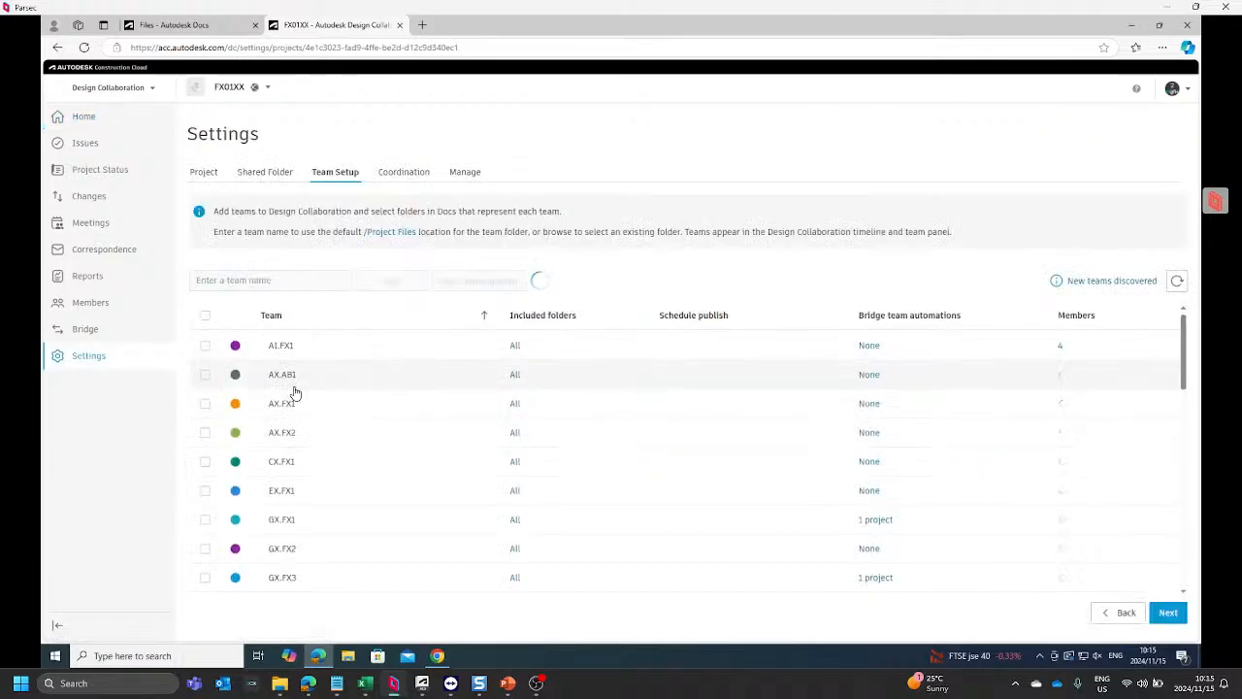
pyautogui.scroll(-3, 294, 395)
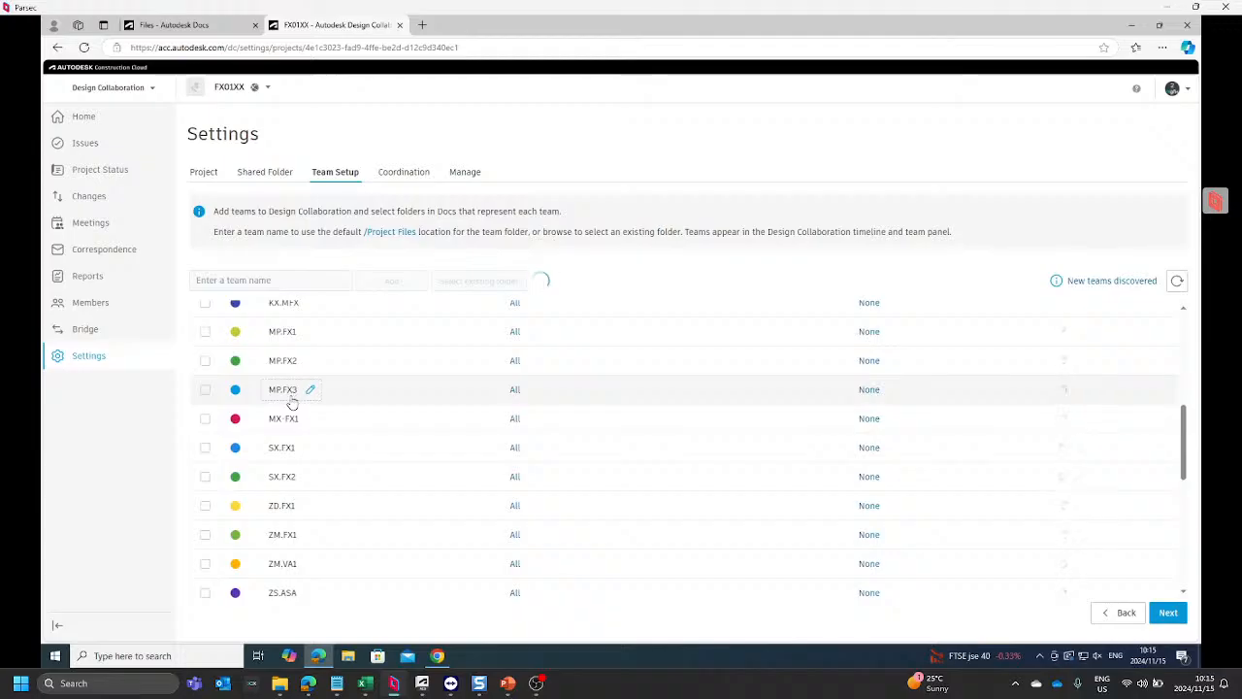
pyautogui.scroll(-2, 287, 423)
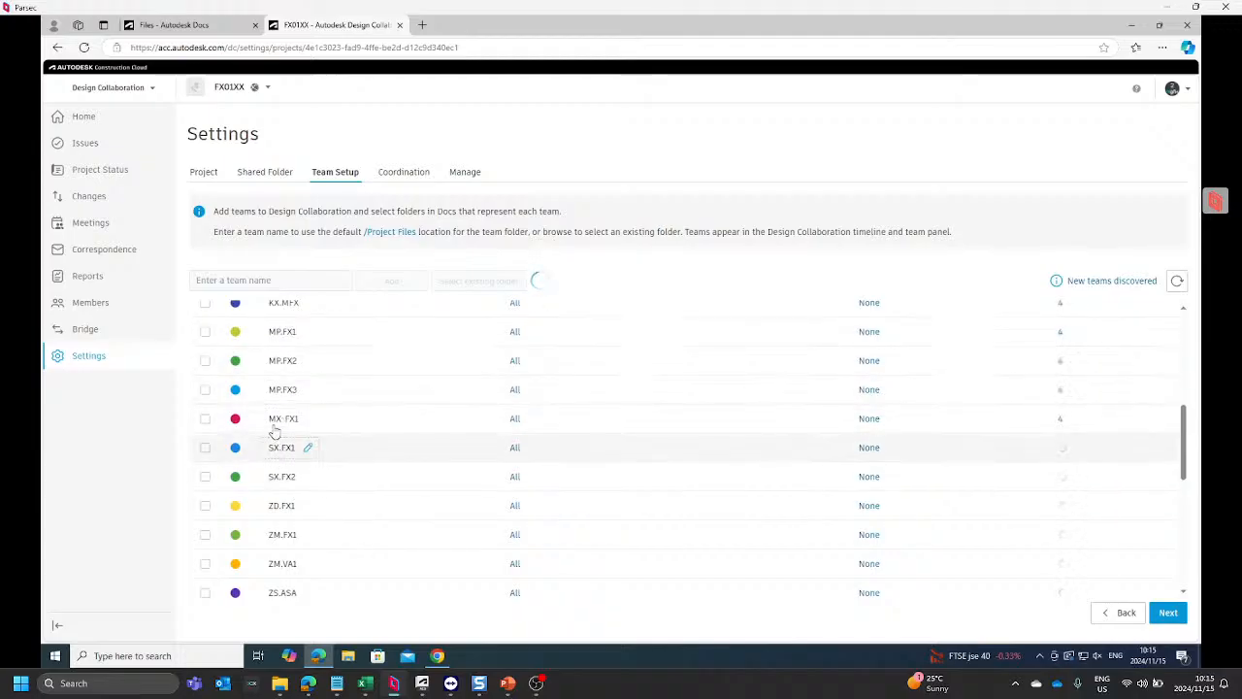
pyautogui.scroll(5, 296, 325)
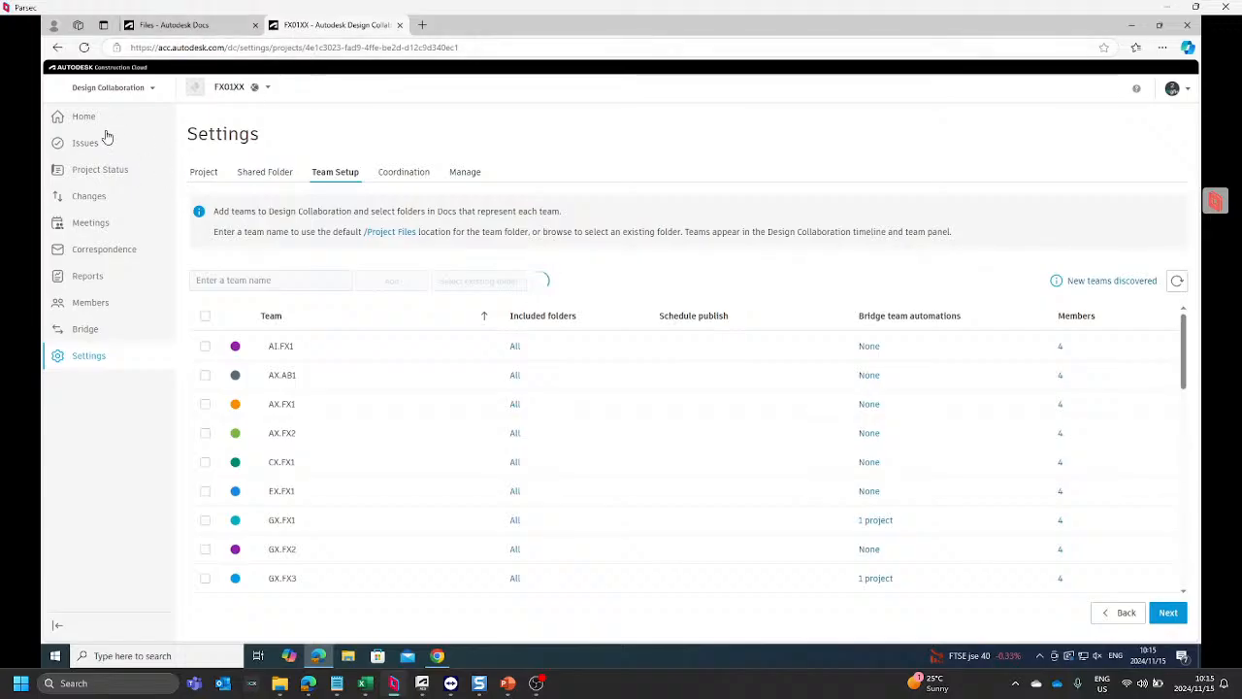
# Step: Return to the Docs files page and examine the b-WIP discipline folders from Civil Engineer down to Rail
pyautogui.click(180, 26)
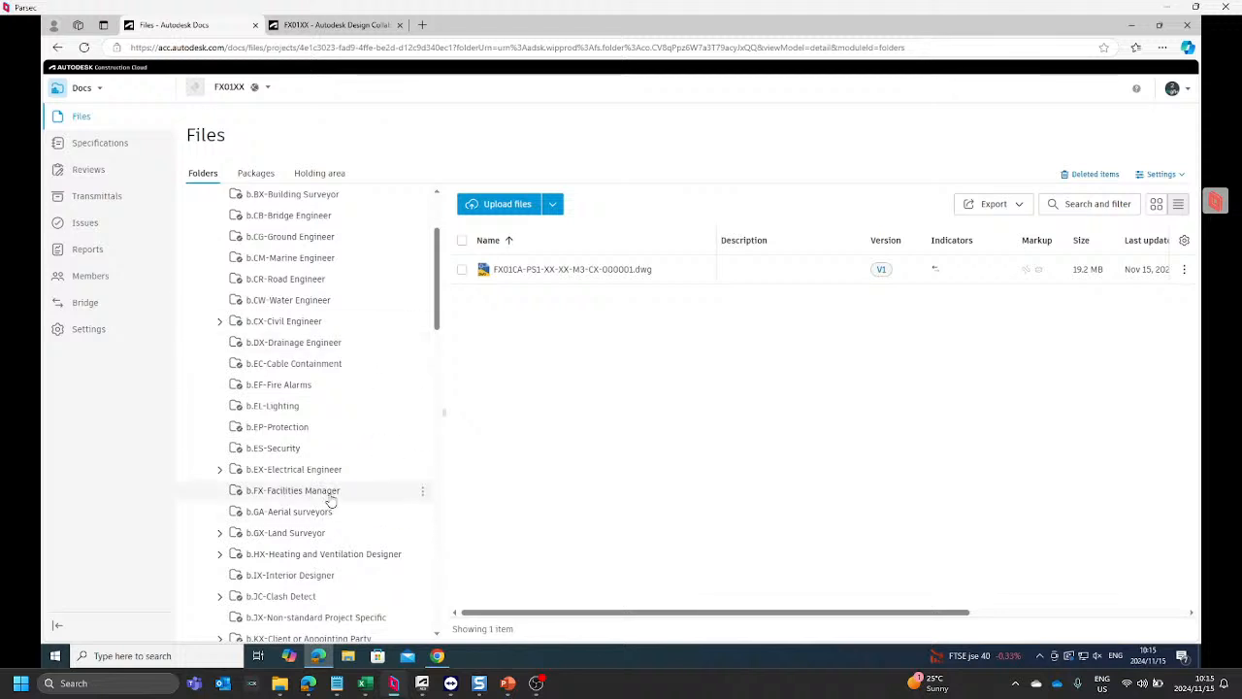
pyautogui.scroll(-3, 330, 499)
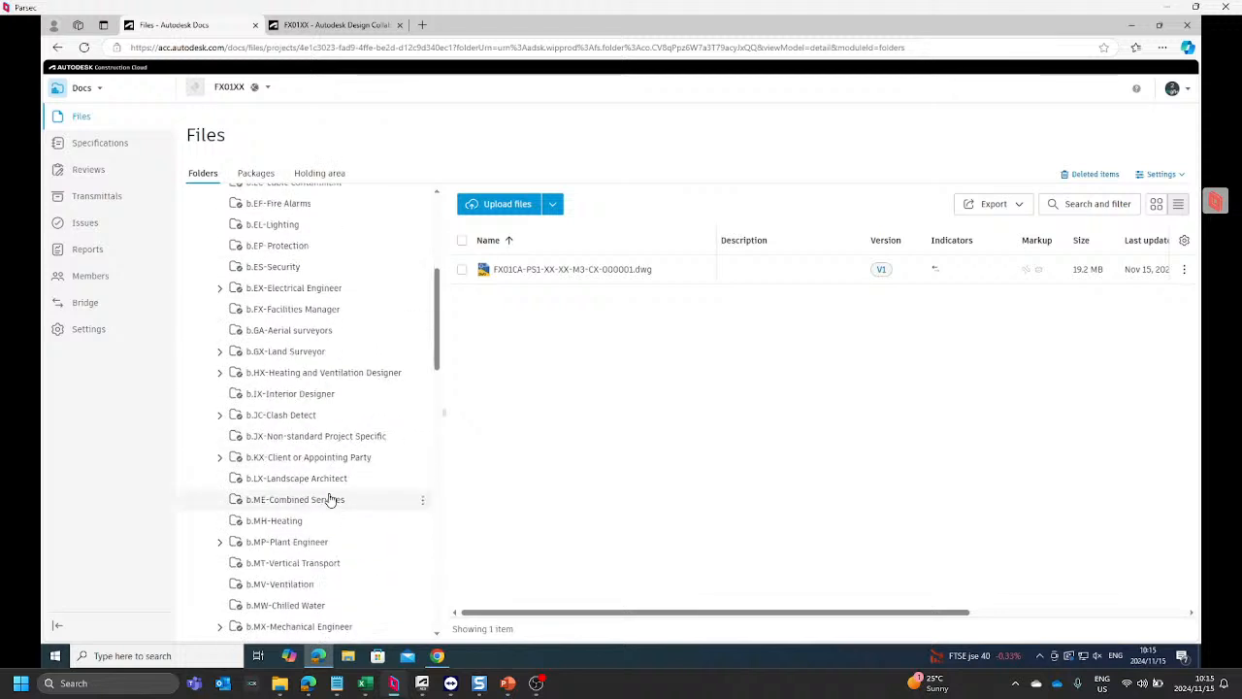
pyautogui.scroll(-2, 330, 499)
pyautogui.scroll(-2, 330, 499)
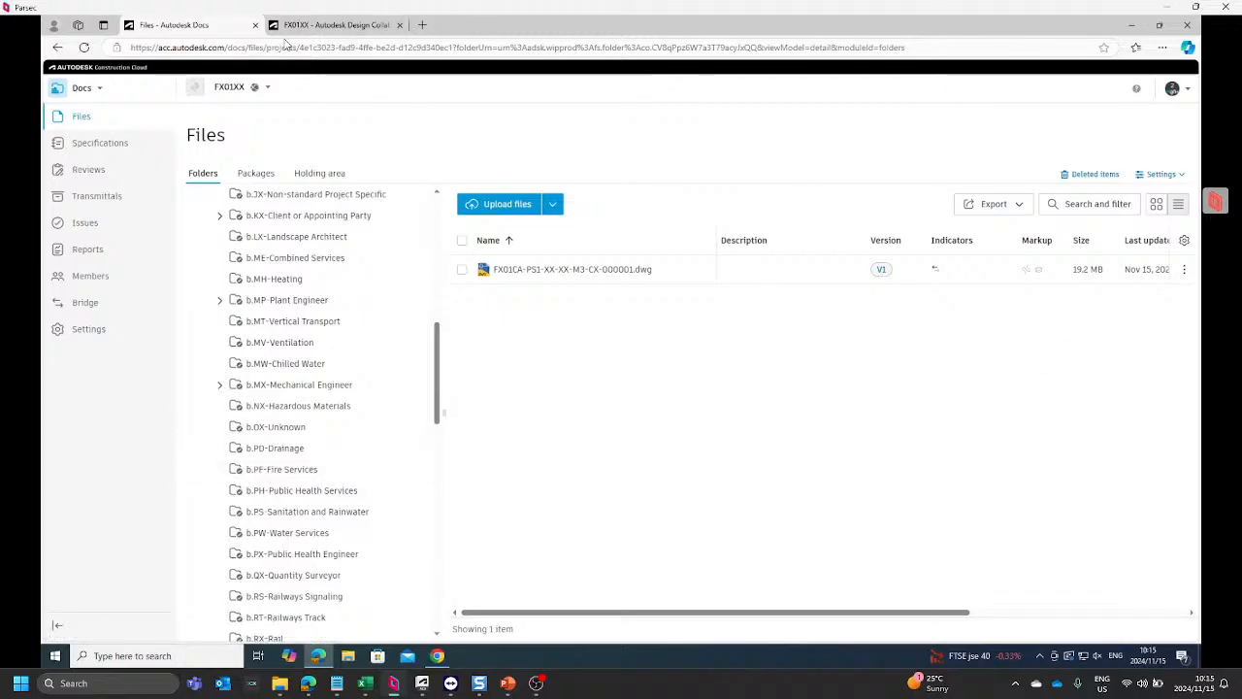
# Step: Check which account is signed in to the project by viewing its profile details
pyautogui.click(1173, 90)
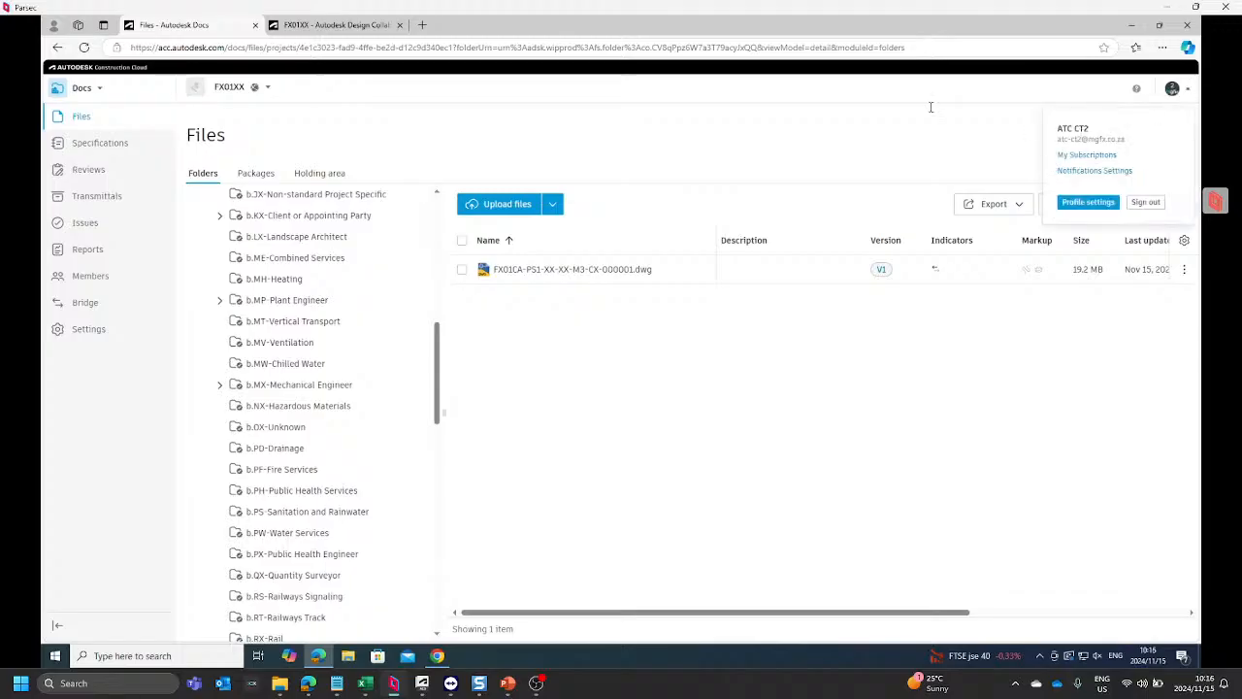
pyautogui.click(608, 105)
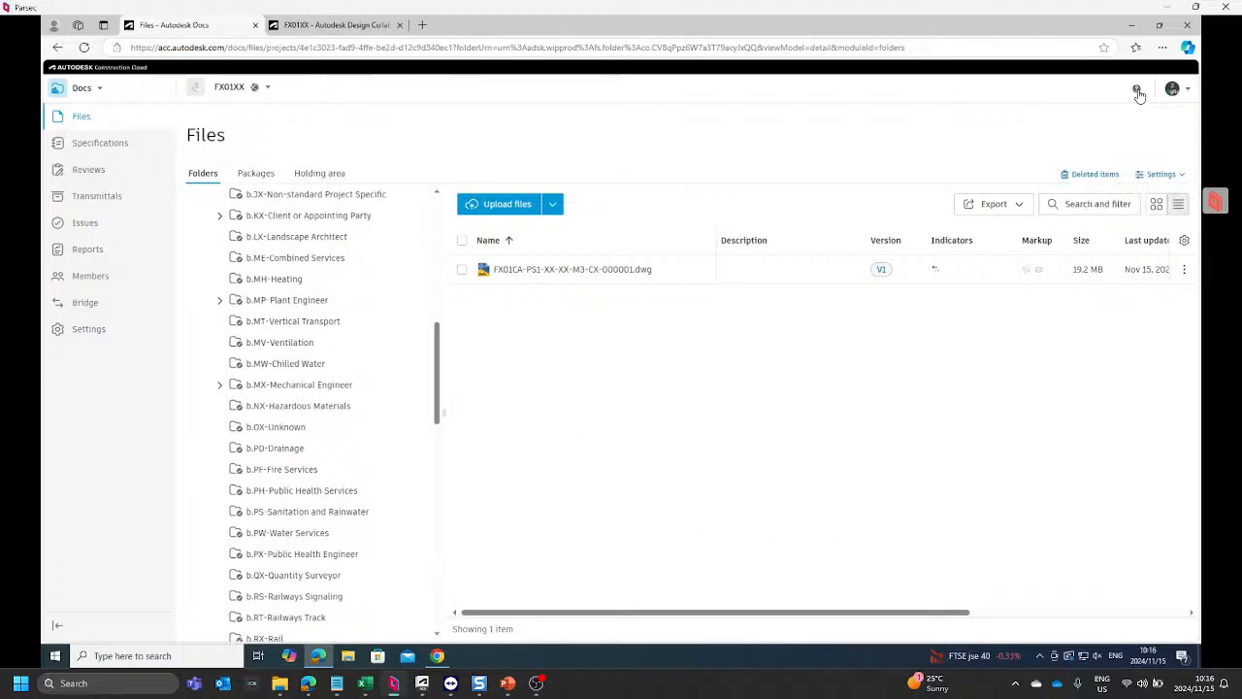
pyautogui.click(1173, 89)
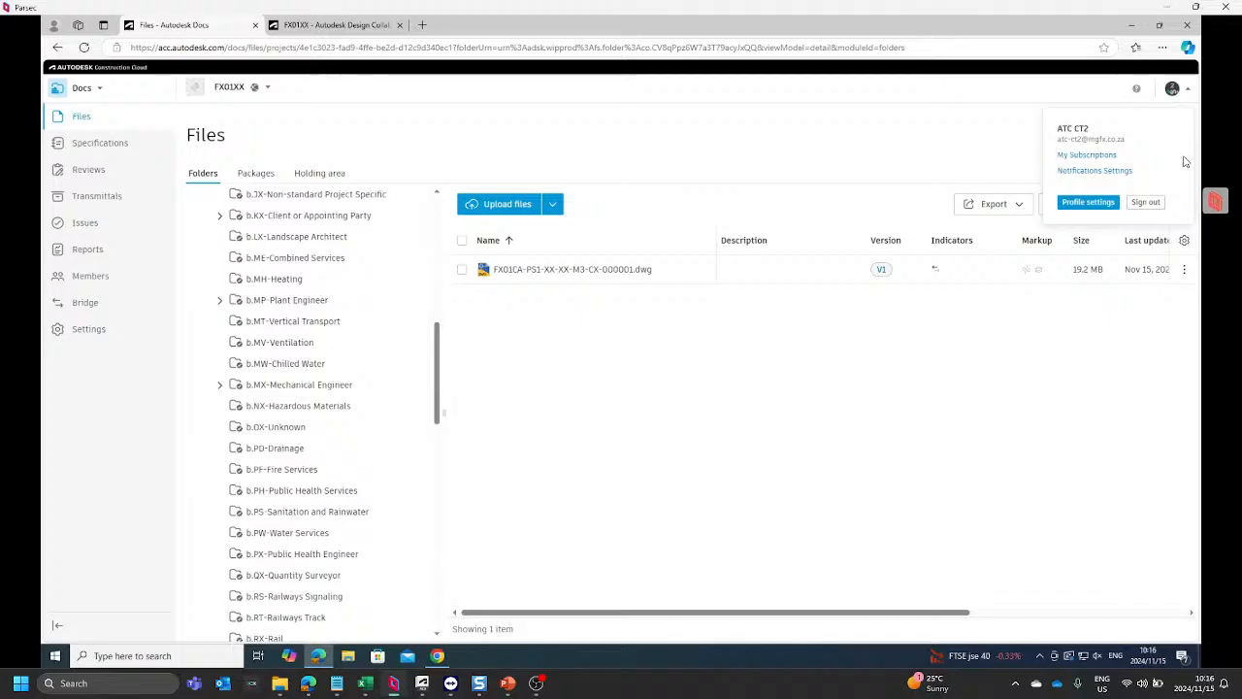
pyautogui.click(277, 144)
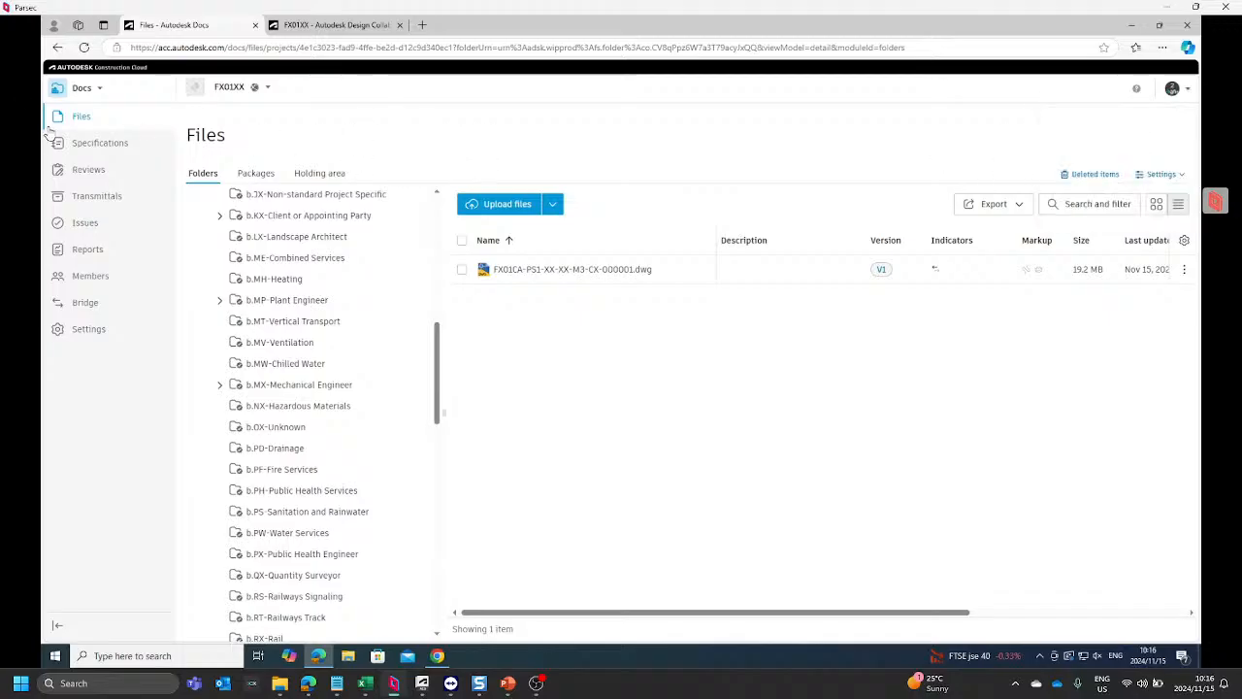
# Step: Switch to Project Admin and compare the company, roles and access level of the signed-in member with the member listed directly above
pyautogui.click(96, 91)
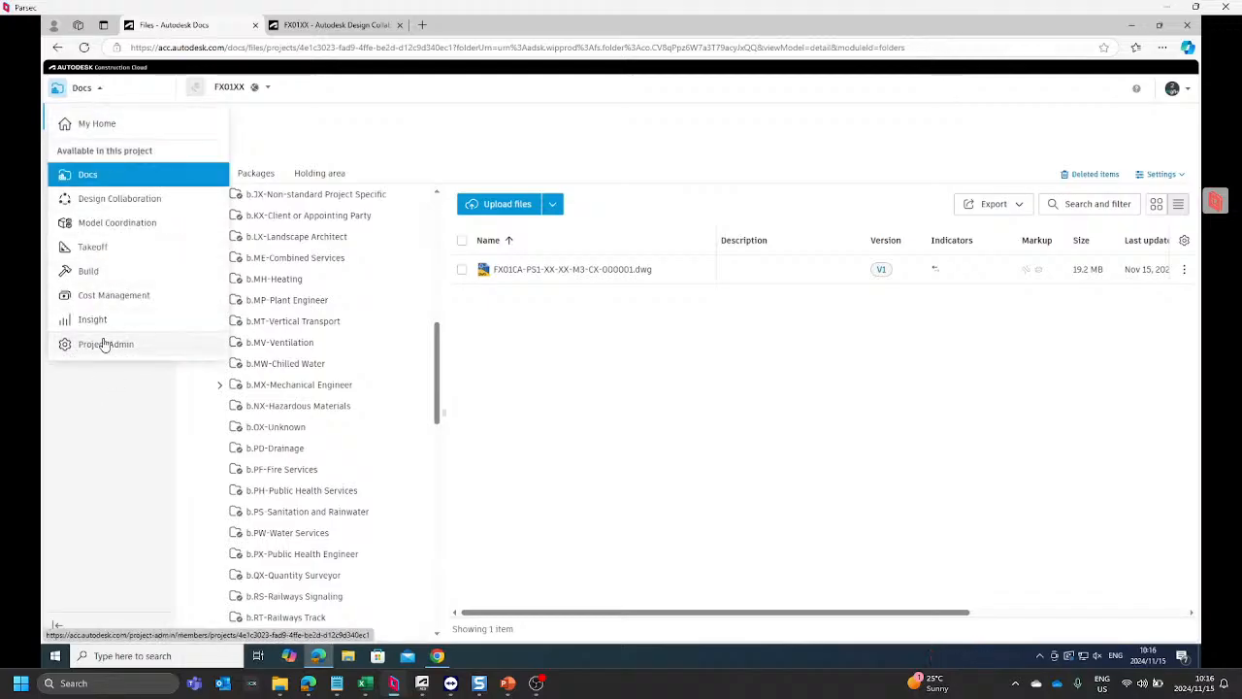
pyautogui.click(104, 346)
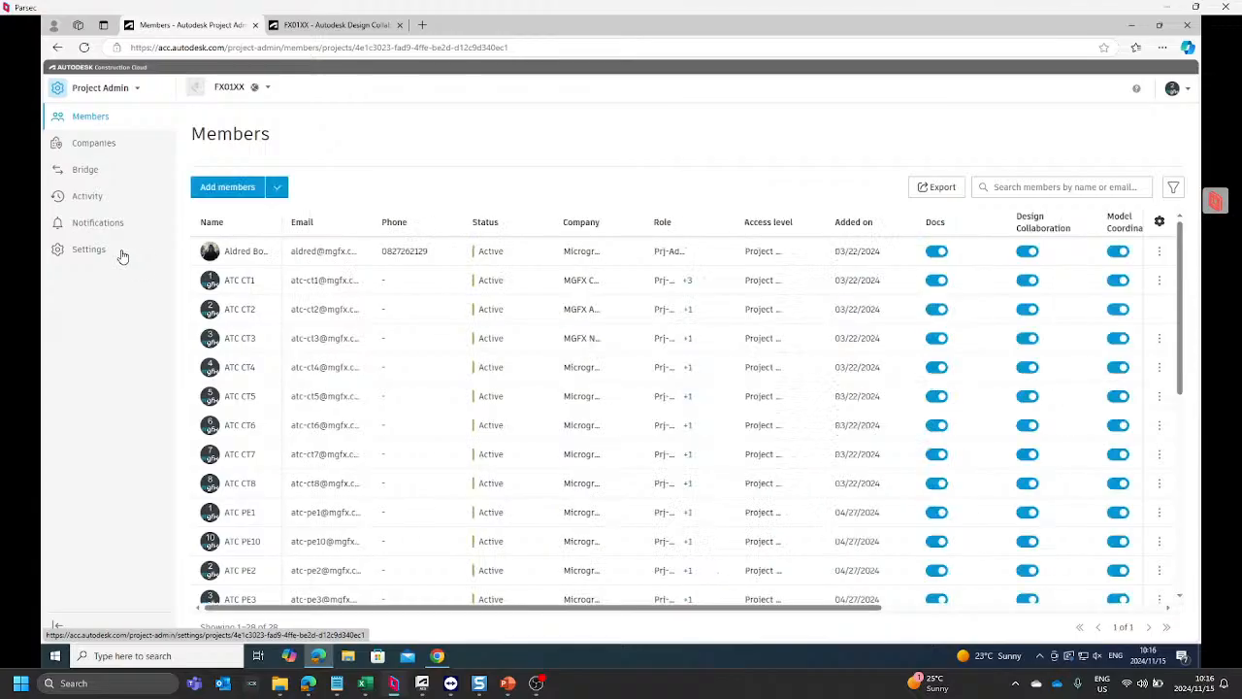
pyautogui.click(339, 320)
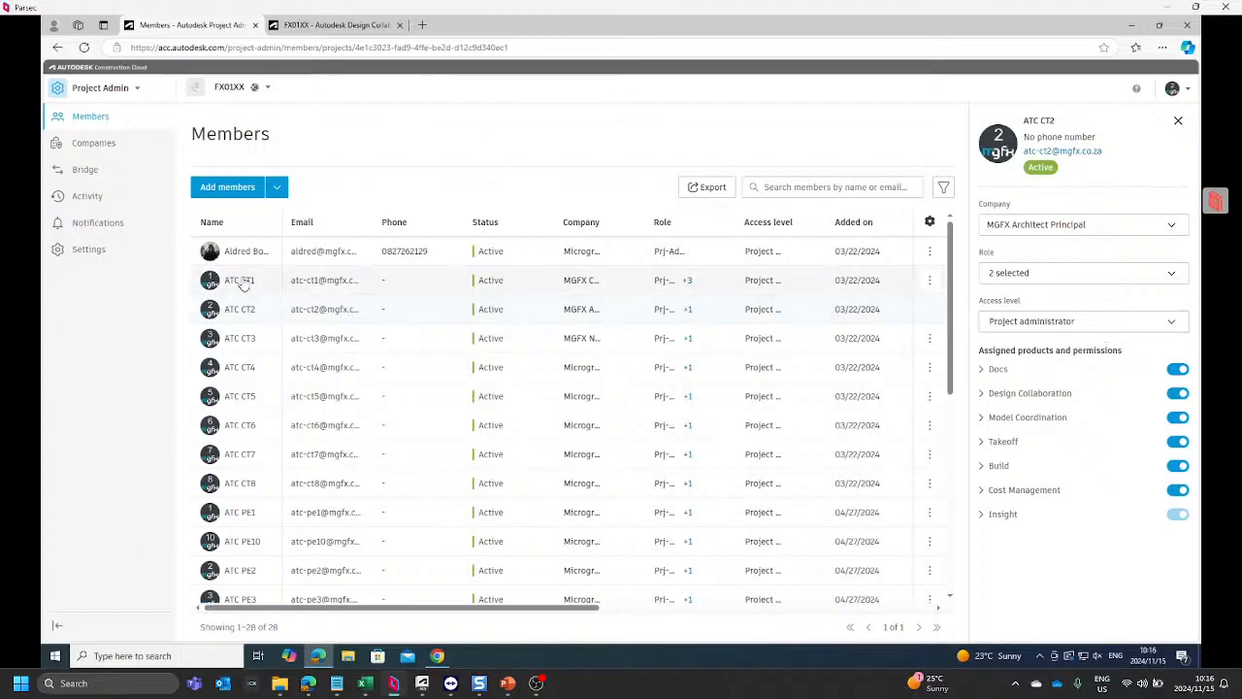
pyautogui.click(241, 280)
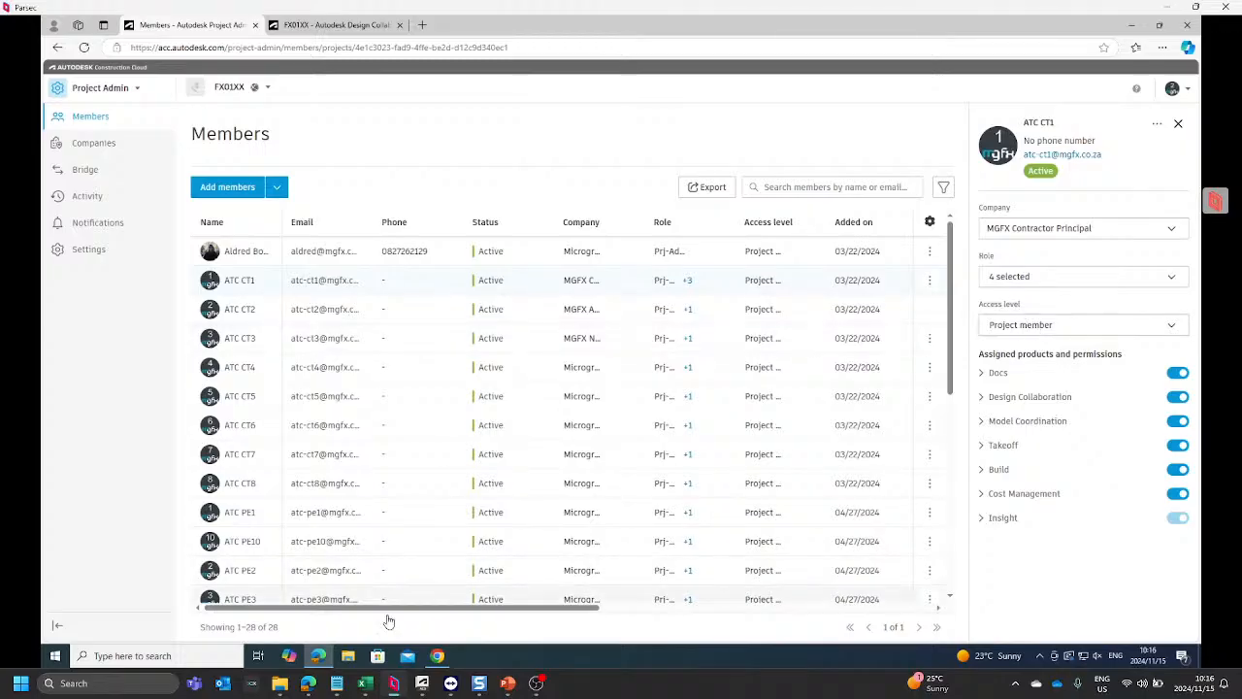
# Step: Switch to the BEAST-CT TeamViewer session and bring the FX01XX-PSPF Docs and Design Collaboration browser windows to the front
pyautogui.moveTo(451, 685)
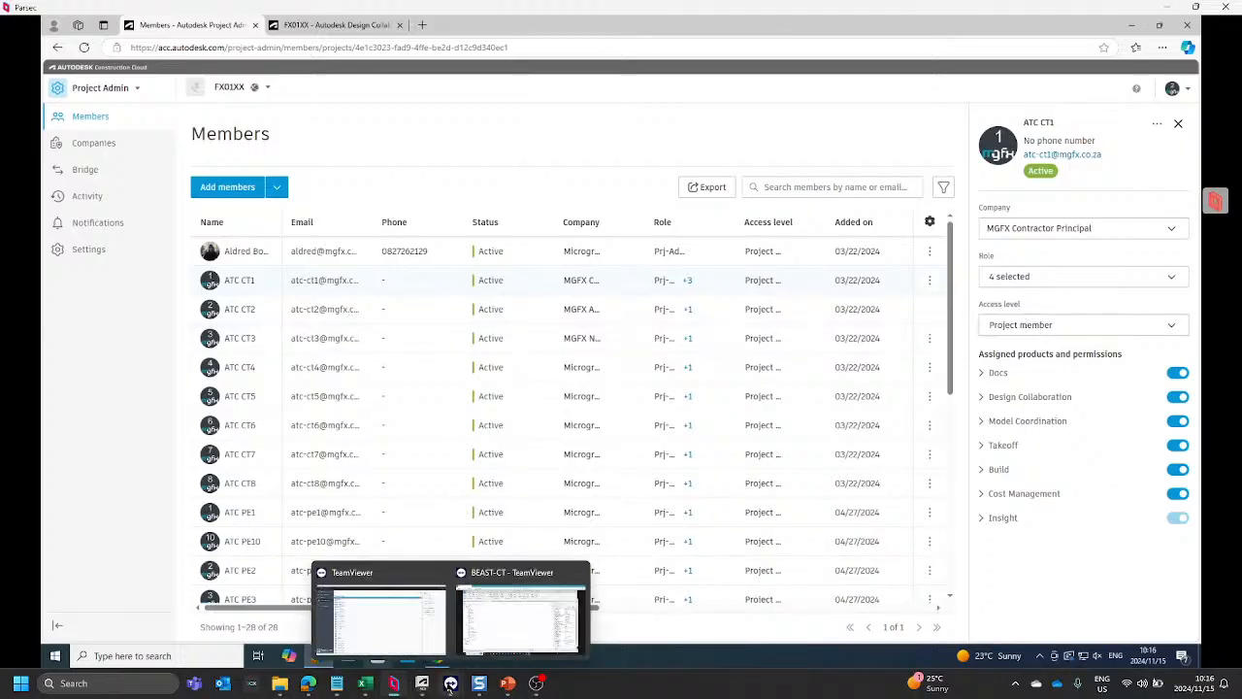
pyautogui.click(534, 627)
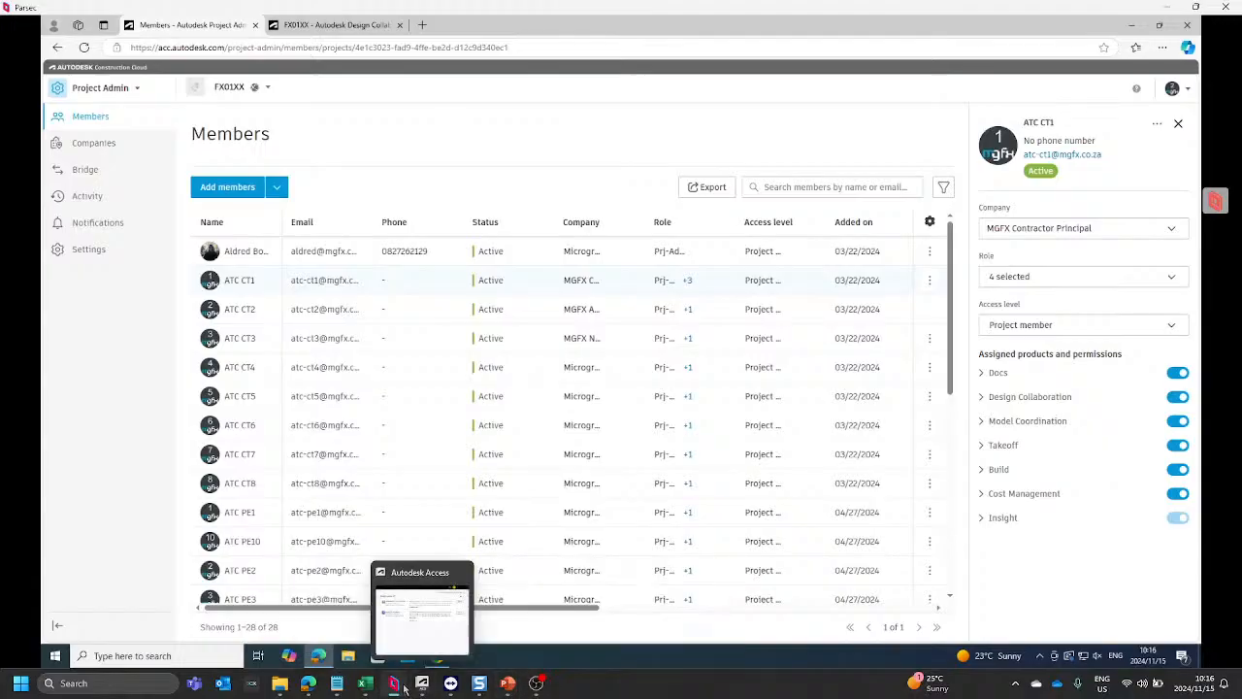
pyautogui.moveTo(394, 683)
pyautogui.click(419, 634)
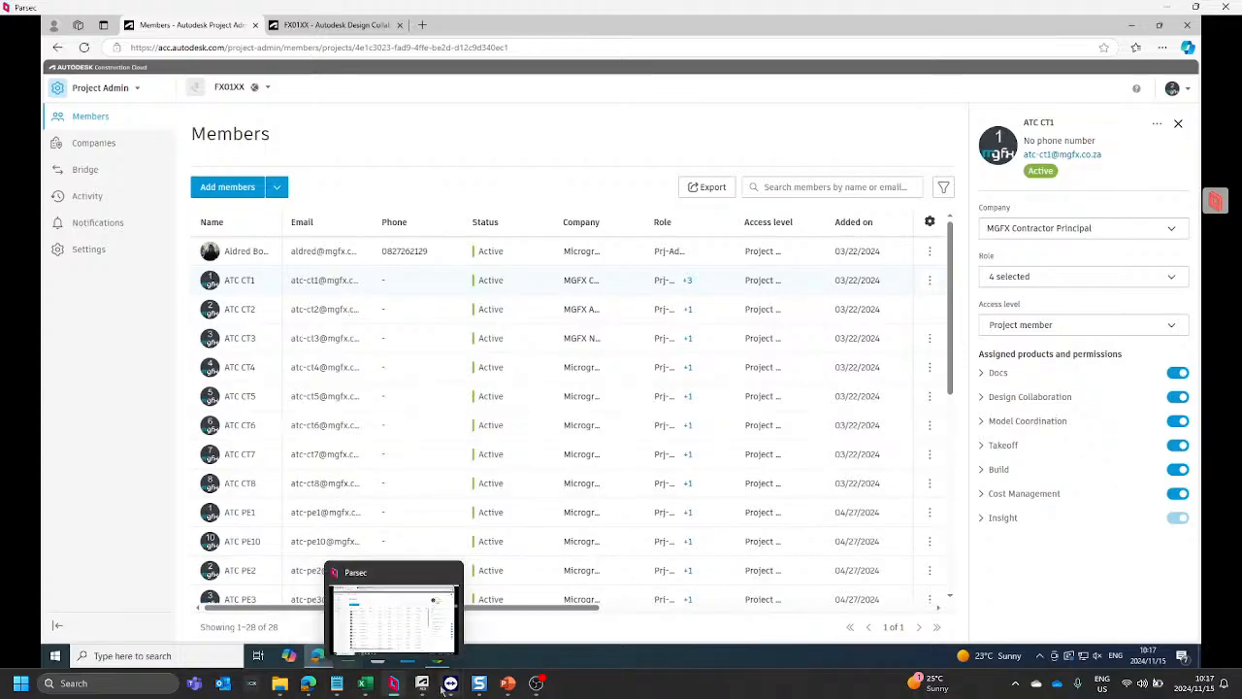
pyautogui.click(522, 615)
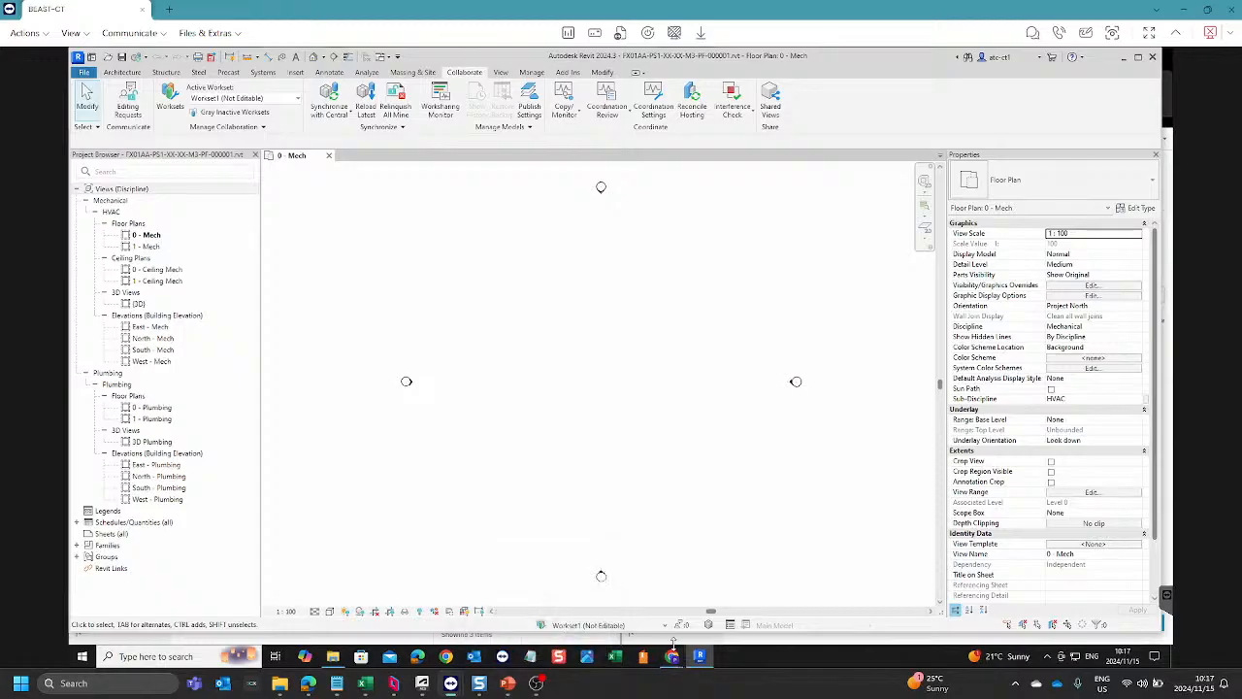
pyautogui.moveTo(677, 658)
pyautogui.click(709, 621)
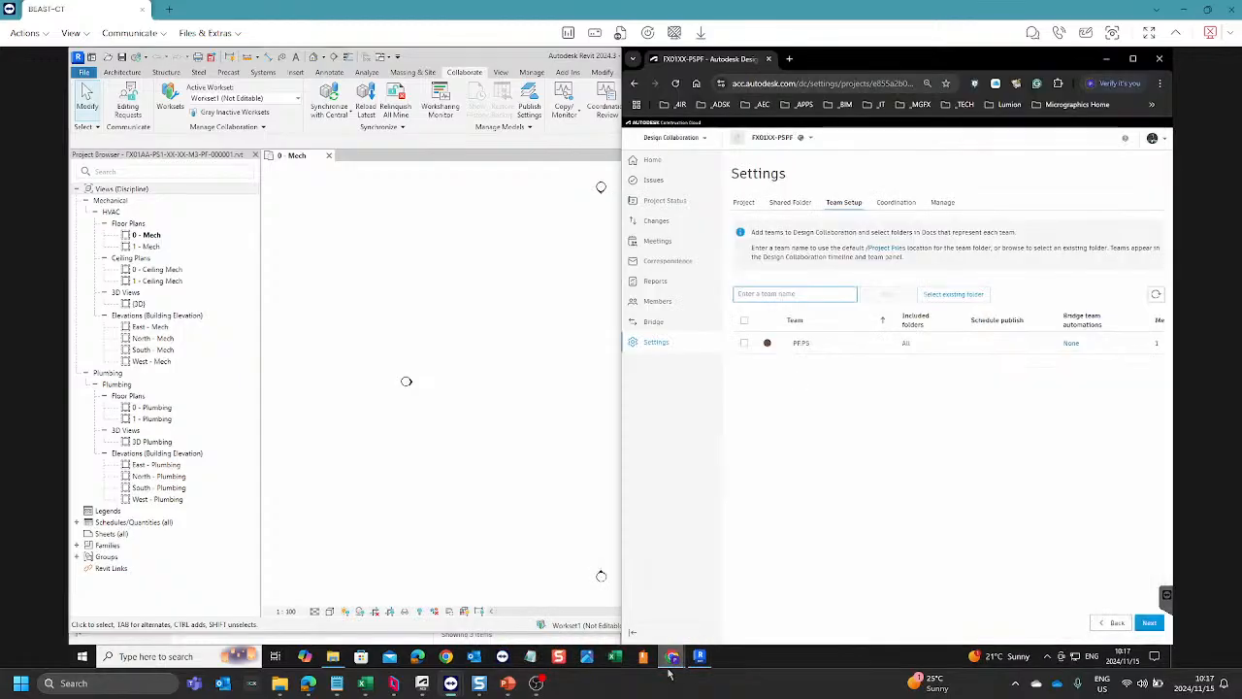
pyautogui.click(645, 586)
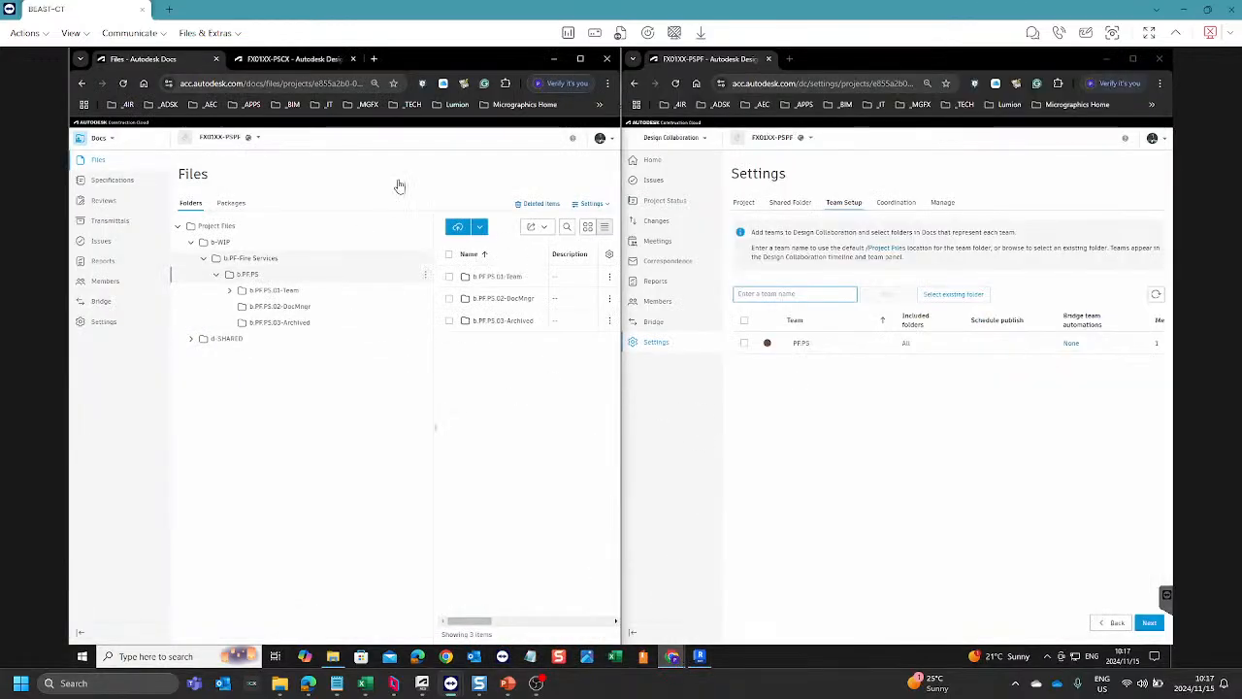
# Step: Check which account is signed in to FX01XX-PSPF Docs, and expand the d-SHARED folder beside a widened file list
pyautogui.click(601, 142)
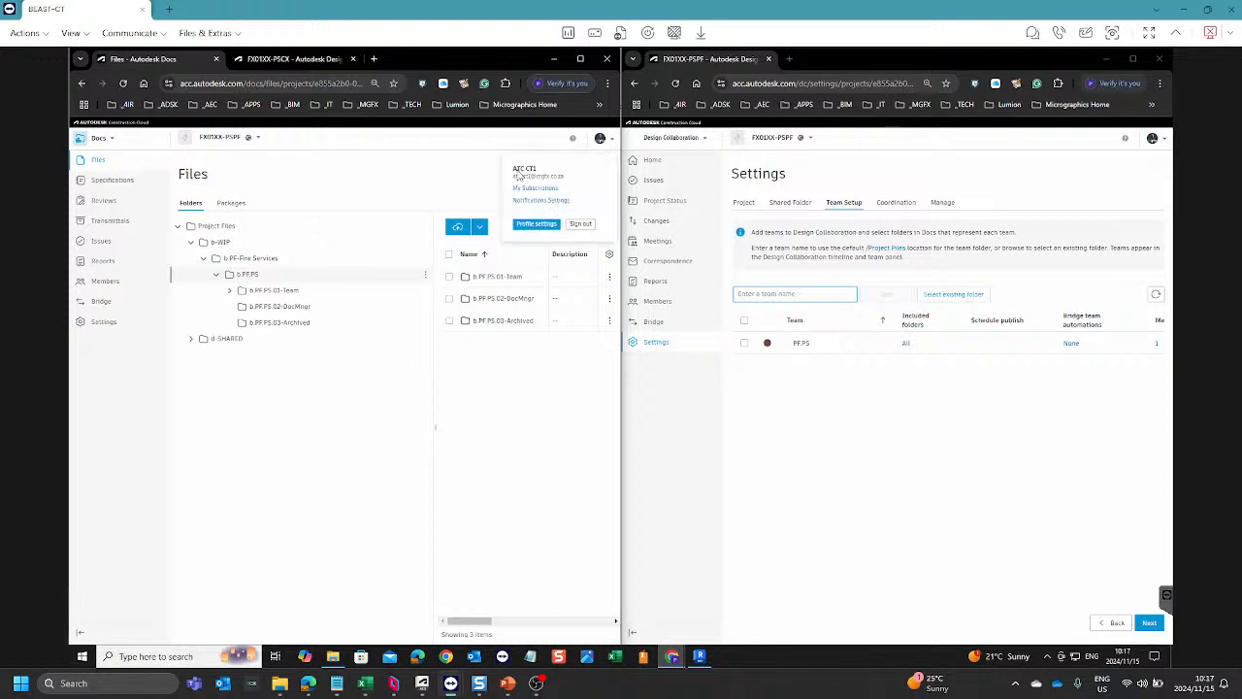
pyautogui.click(354, 405)
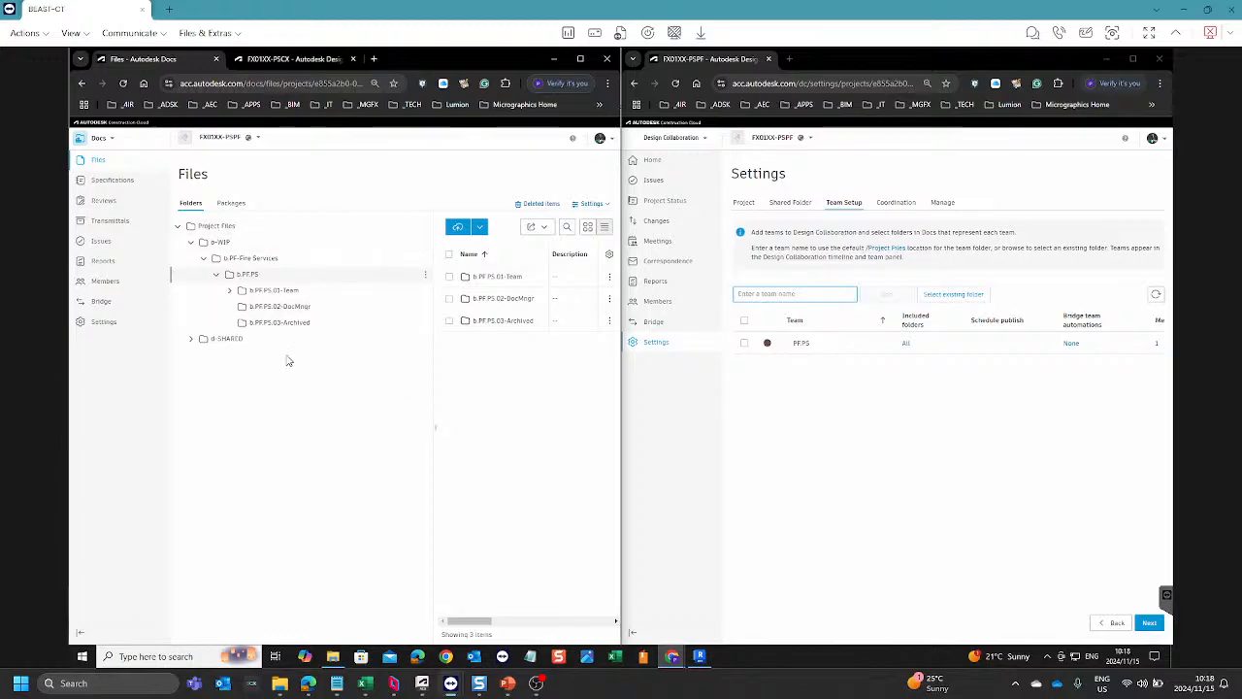
pyautogui.click(191, 338)
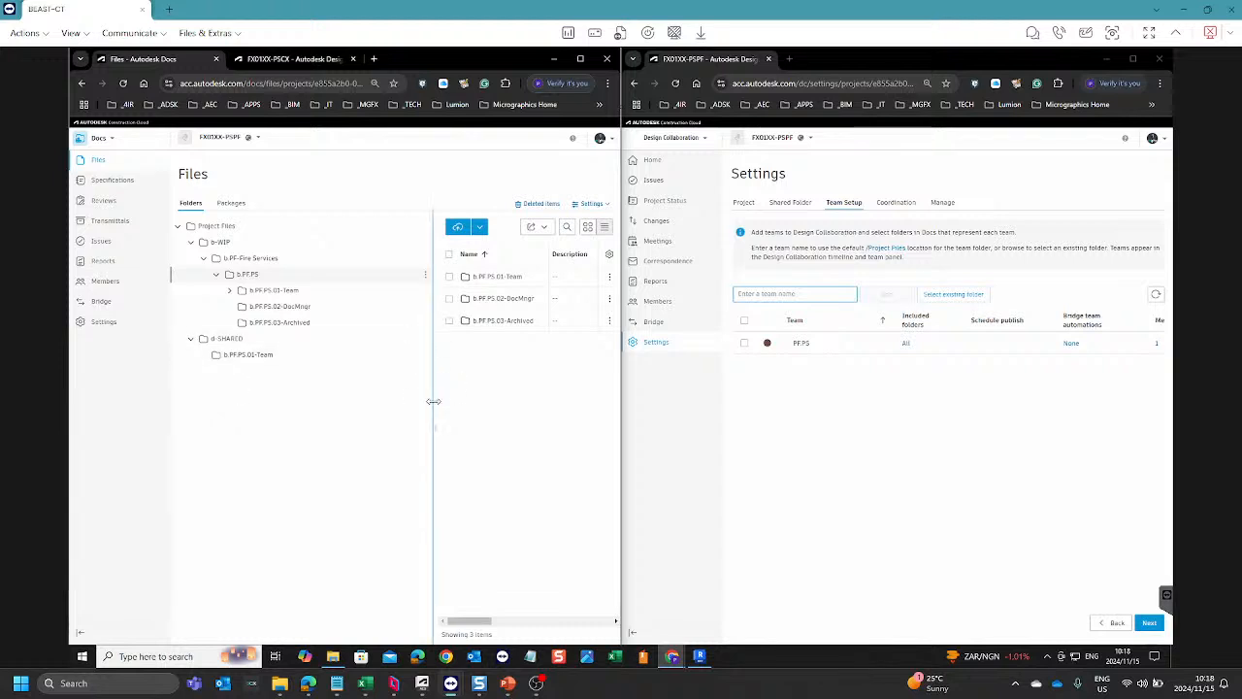
pyautogui.moveTo(433, 401); pyautogui.dragTo(349, 413)
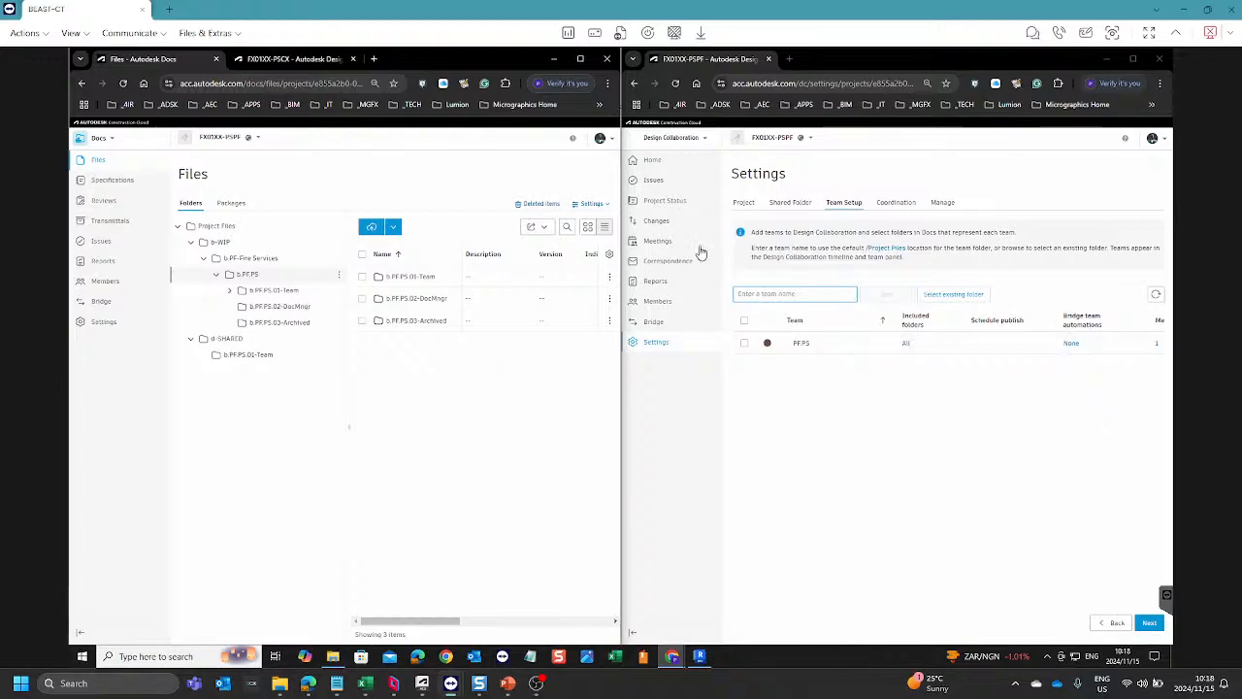
# Step: Review FX01XX-PSPF's Bridge page and the bridge team automations of the PF.PS team in Team Setup
pyautogui.click(653, 324)
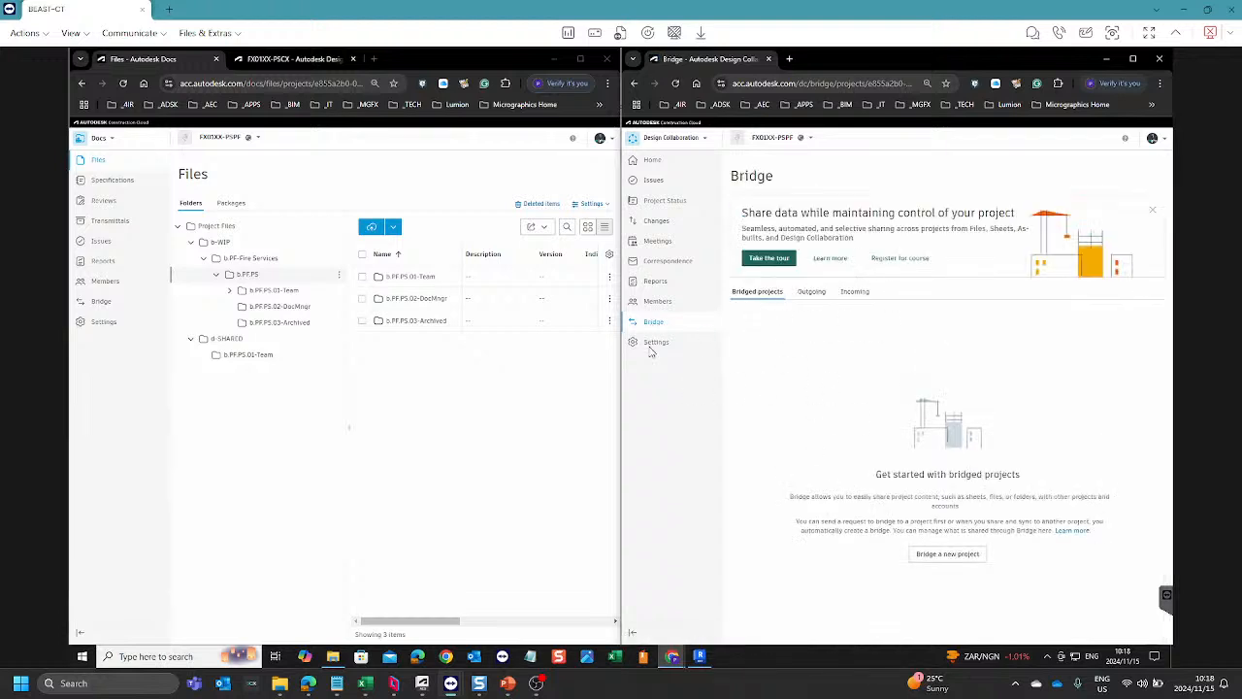
pyautogui.click(658, 345)
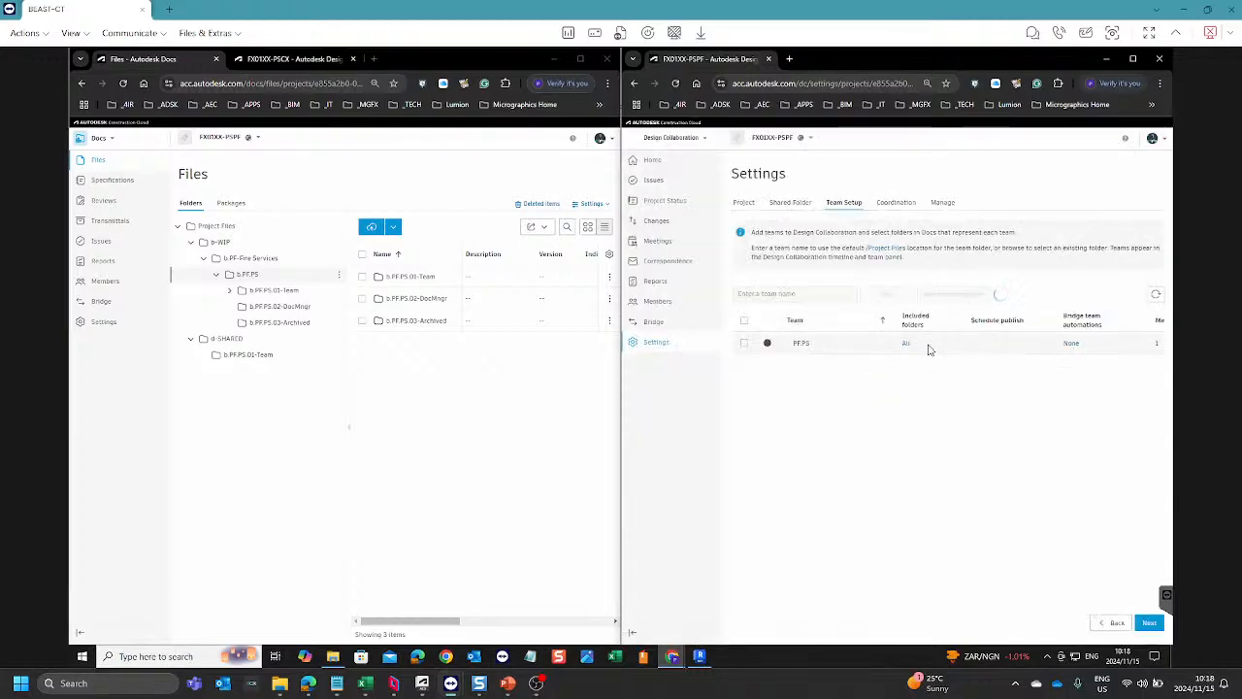
pyautogui.click(1072, 344)
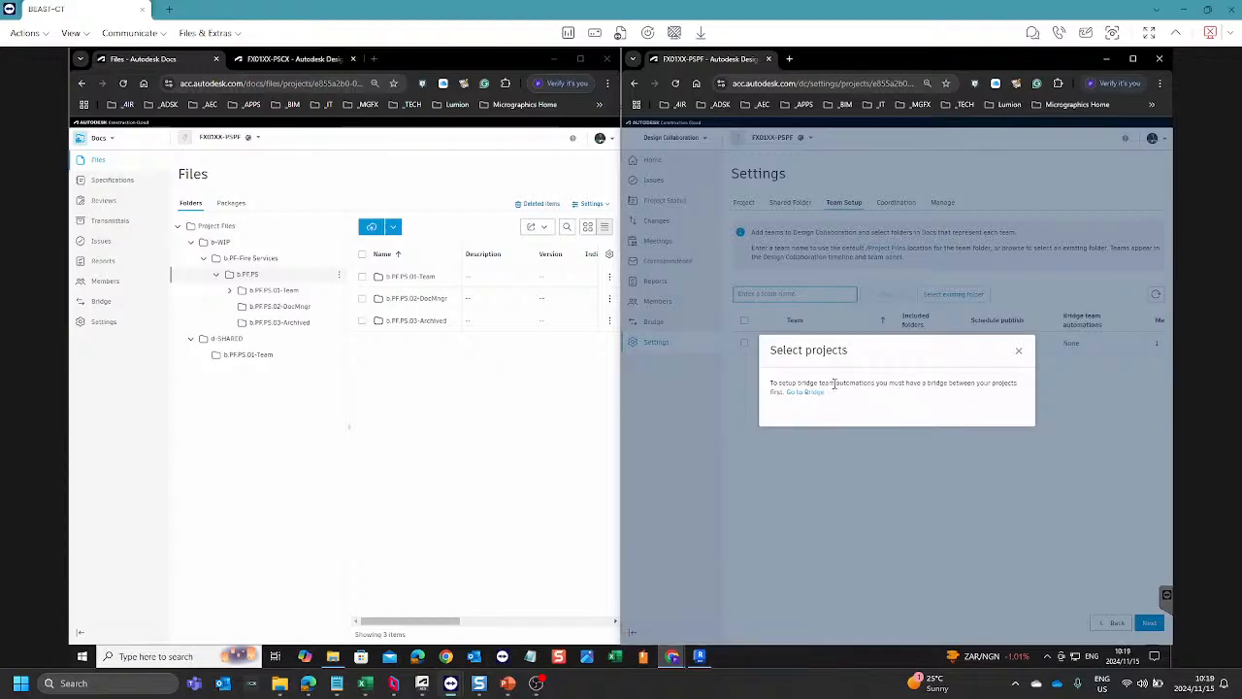
pyautogui.click(1019, 352)
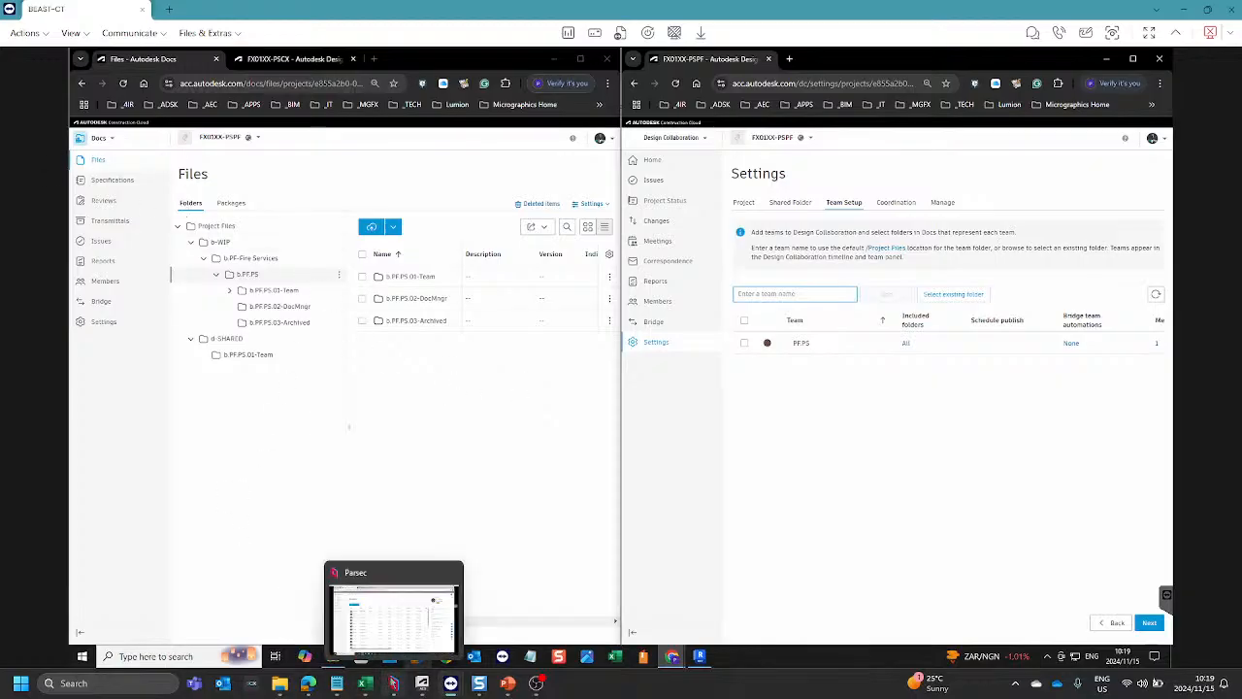
# Step: Return to the Parsec session and view the bridged projects of FX01XX in Design Collaboration
pyautogui.click(393, 683)
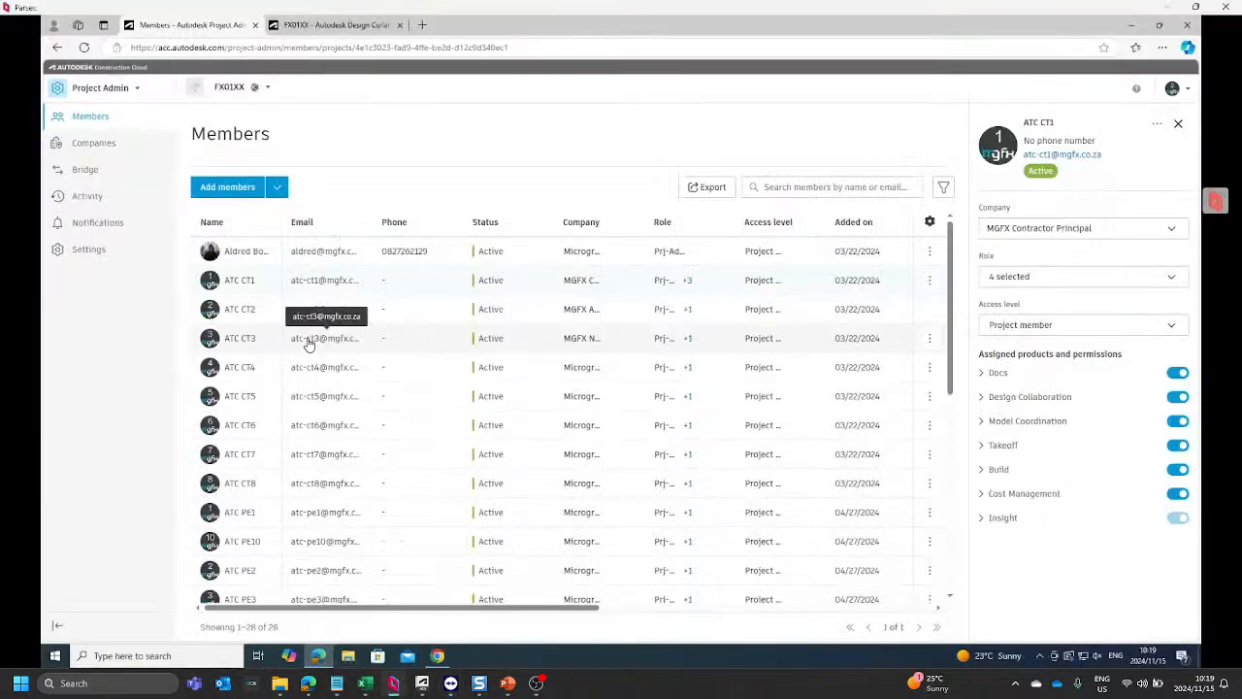
pyautogui.click(357, 27)
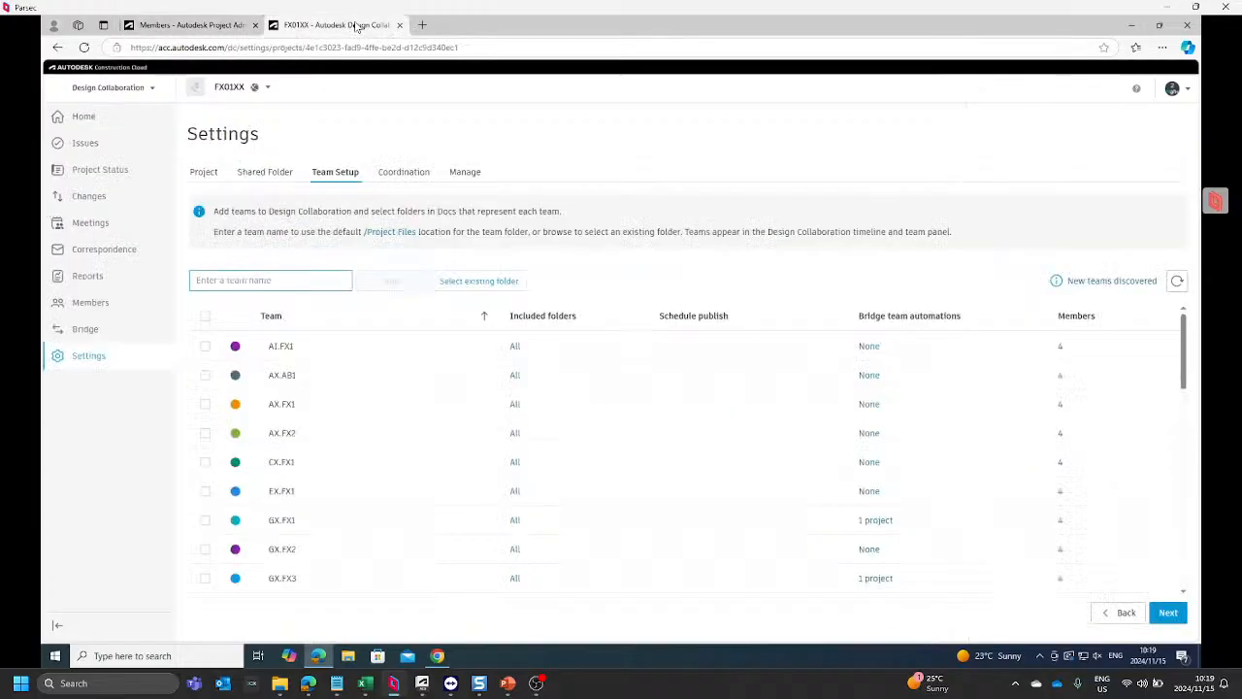
pyautogui.click(102, 331)
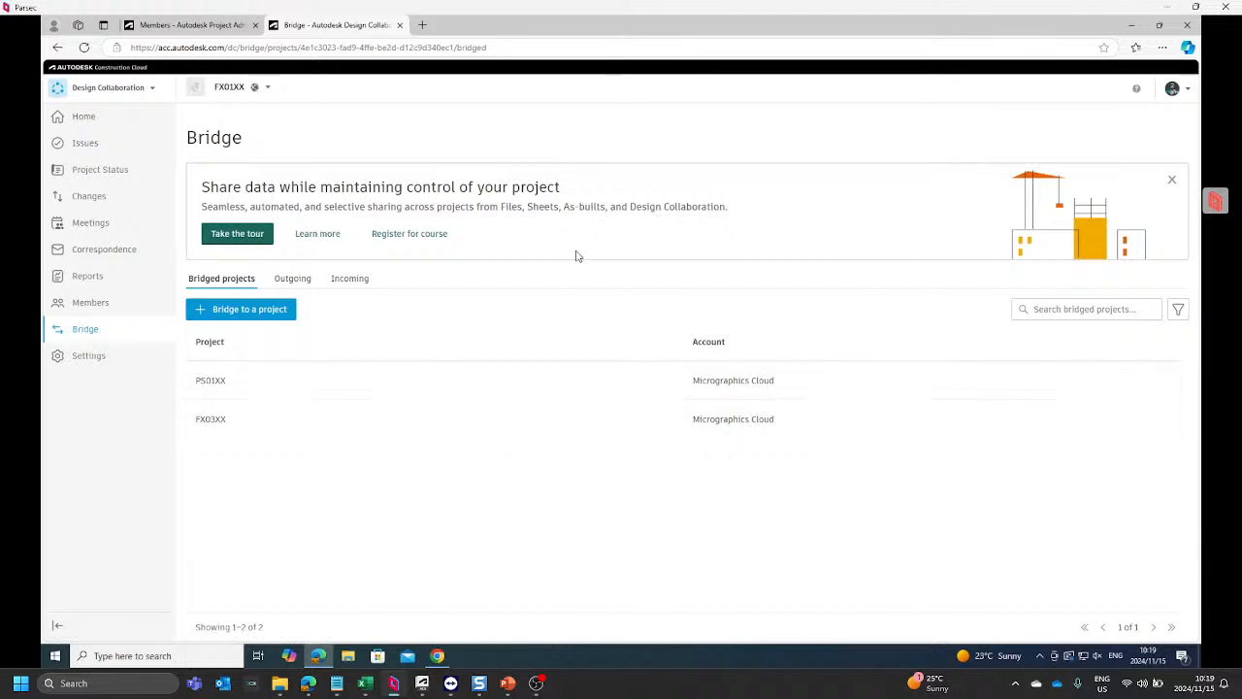
# Step: Start a bridge invitation to a new project and add the contractor's email address as invitee
pyautogui.click(238, 316)
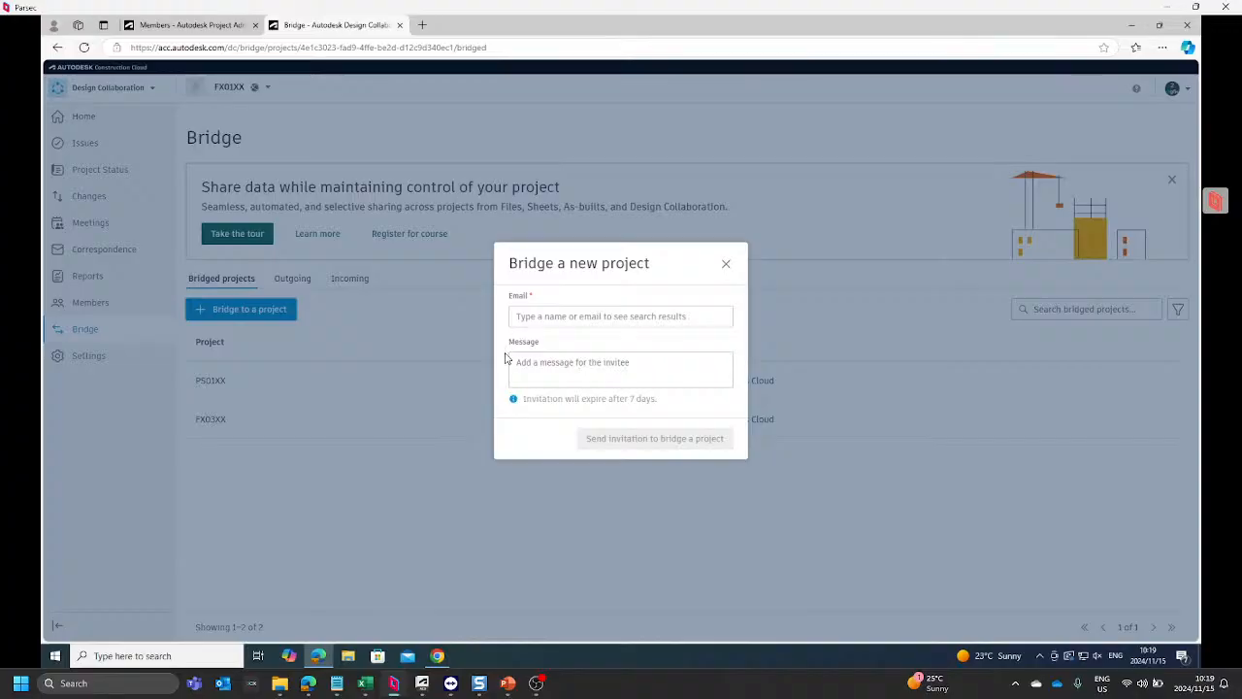
pyautogui.click(559, 317)
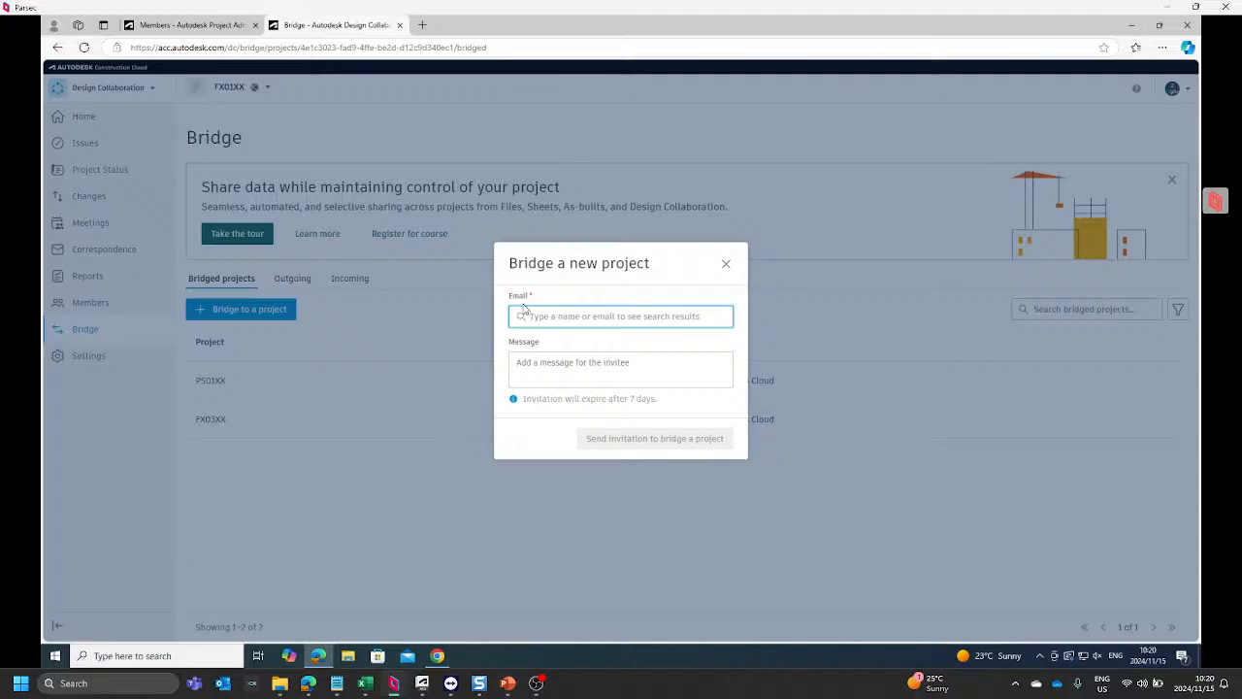
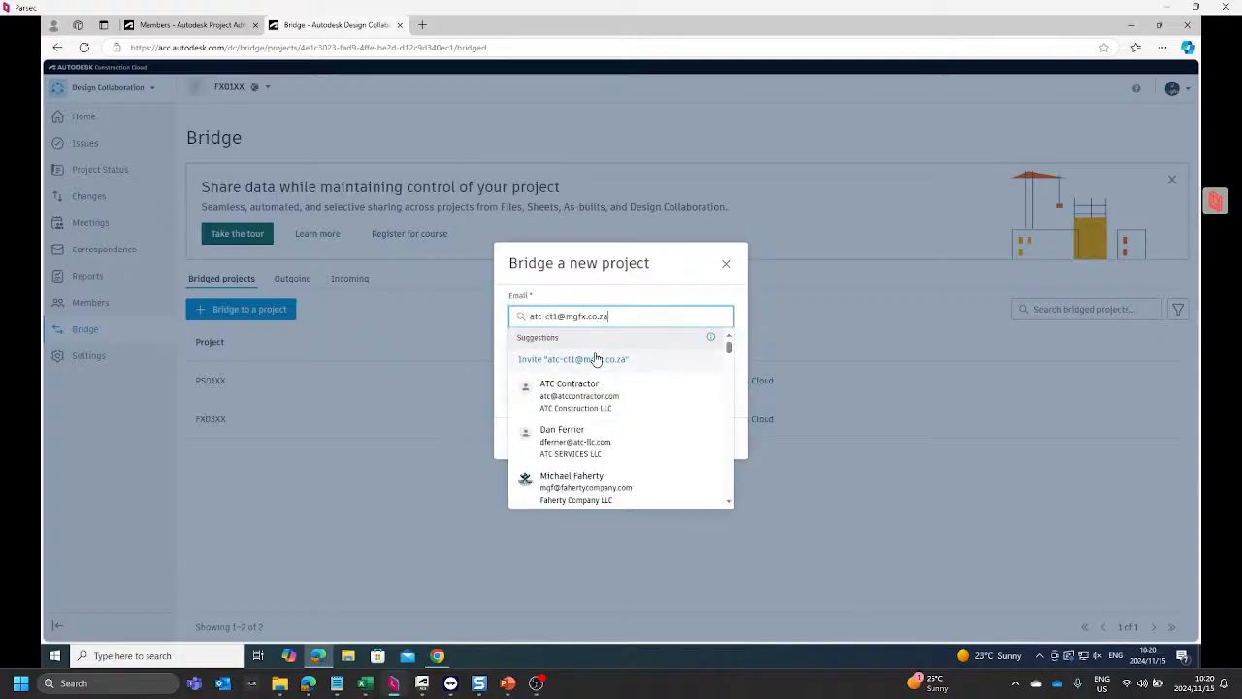
pyautogui.click(595, 361)
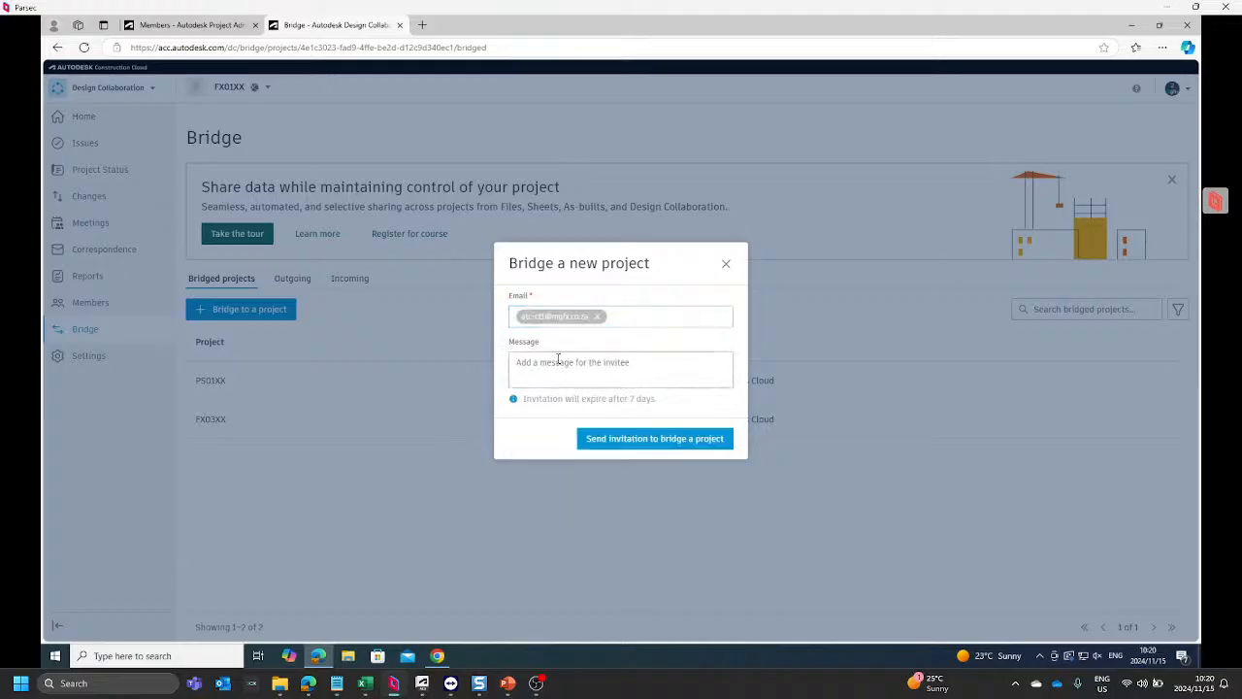
# Step: Add the message "Please bridge the fire services team into the Wespark project" and send the bridge invitation
pyautogui.click(556, 359)
pyautogui.write('P')
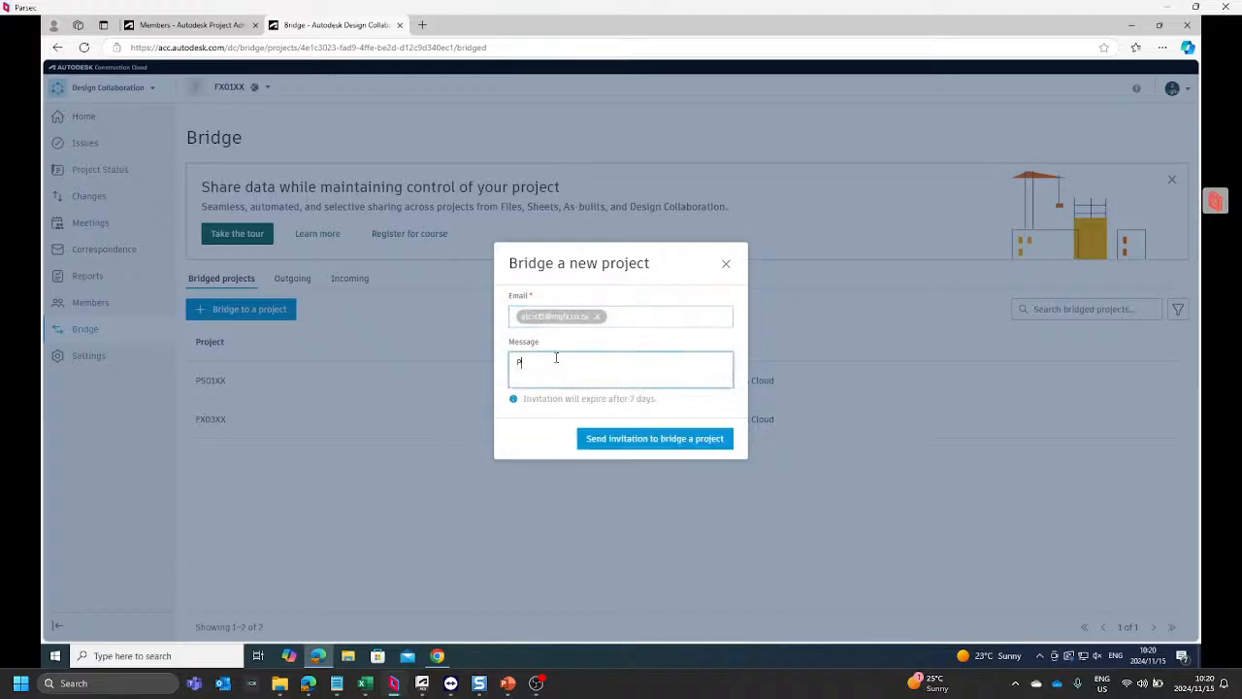
pyautogui.write('lease bridge the fire services team intro')
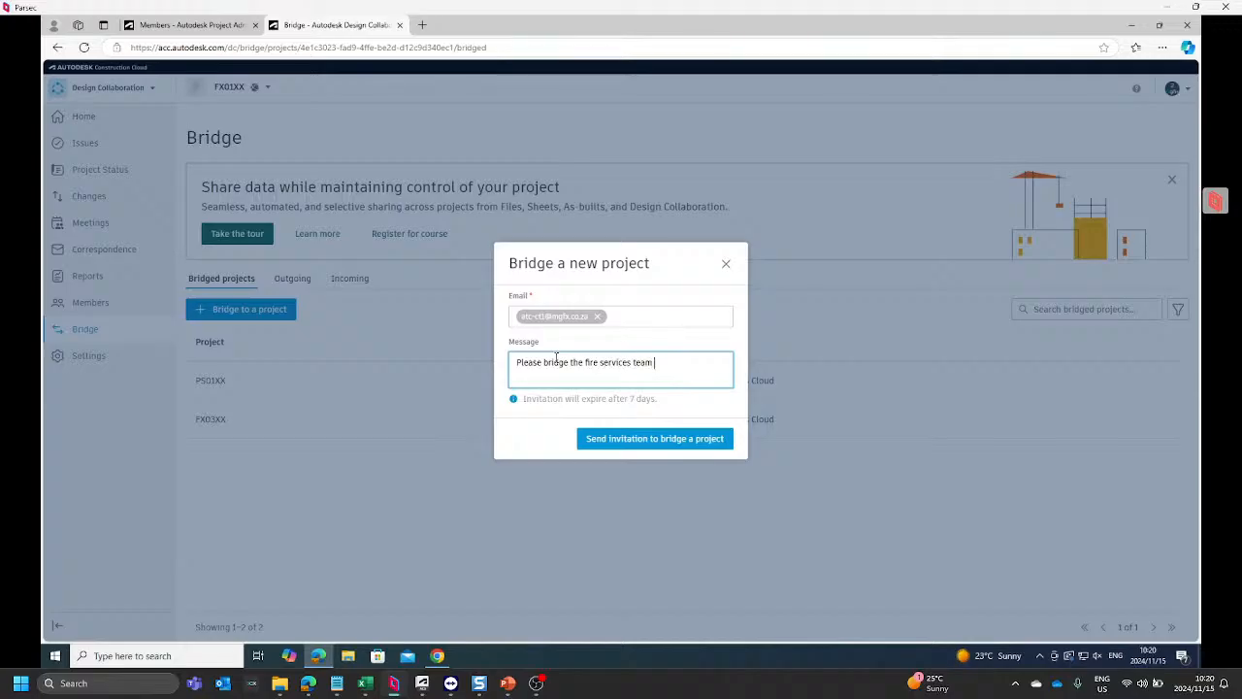
pyautogui.press('BackSpace')
pyautogui.press('BackSpace')
pyautogui.write('o teh Wespark project')
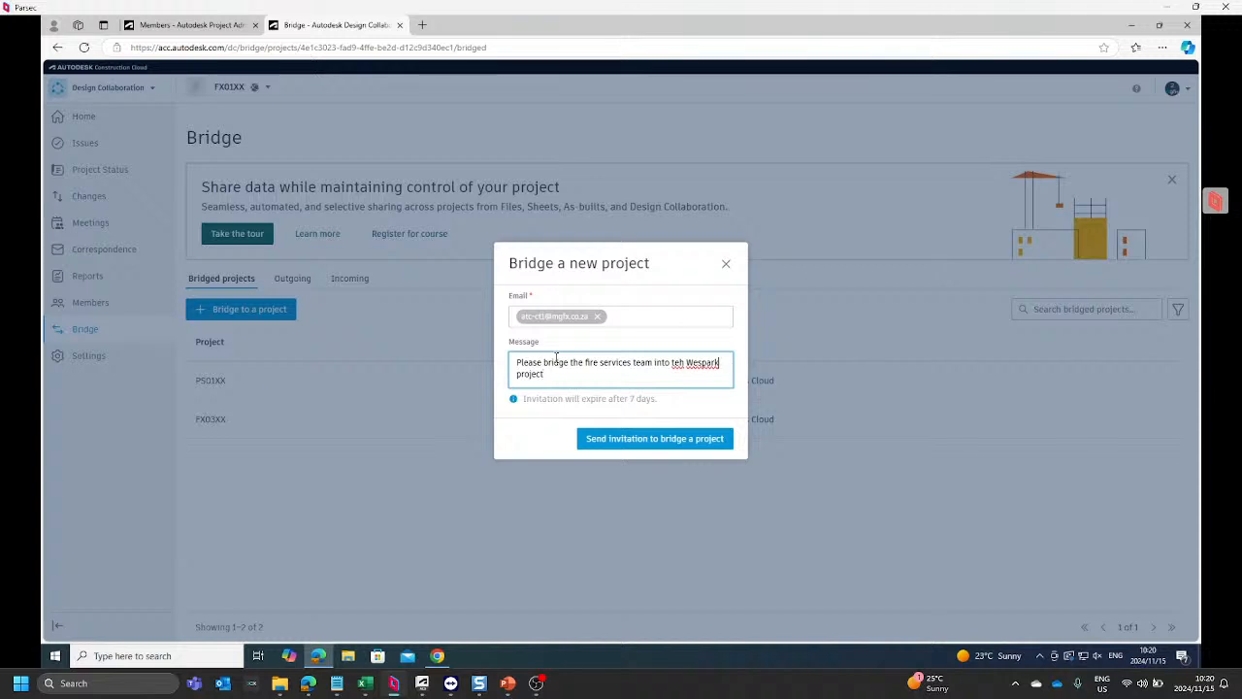
pyautogui.press('BackSpace')
pyautogui.write('e')
pyautogui.click(647, 441)
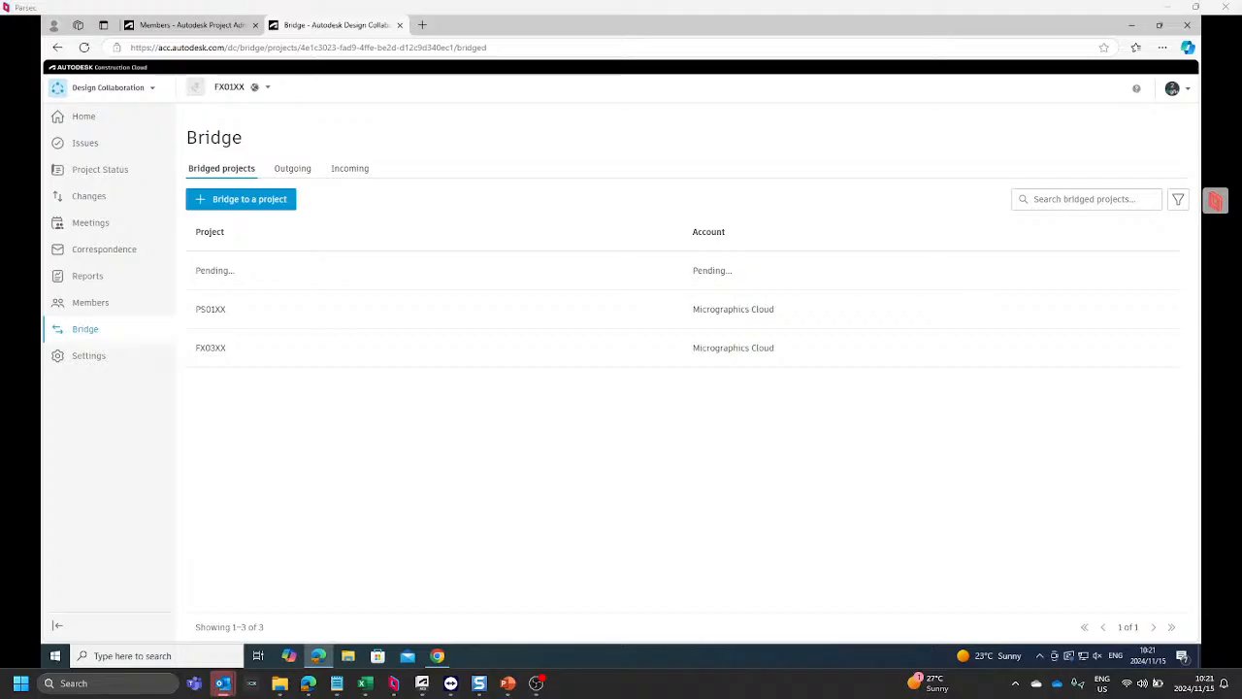
# Step: Switch to the bridge invite email in Outlook and copy the "Choose your project to bridge" hyperlink
pyautogui.hotkey('alt', 'Tab')
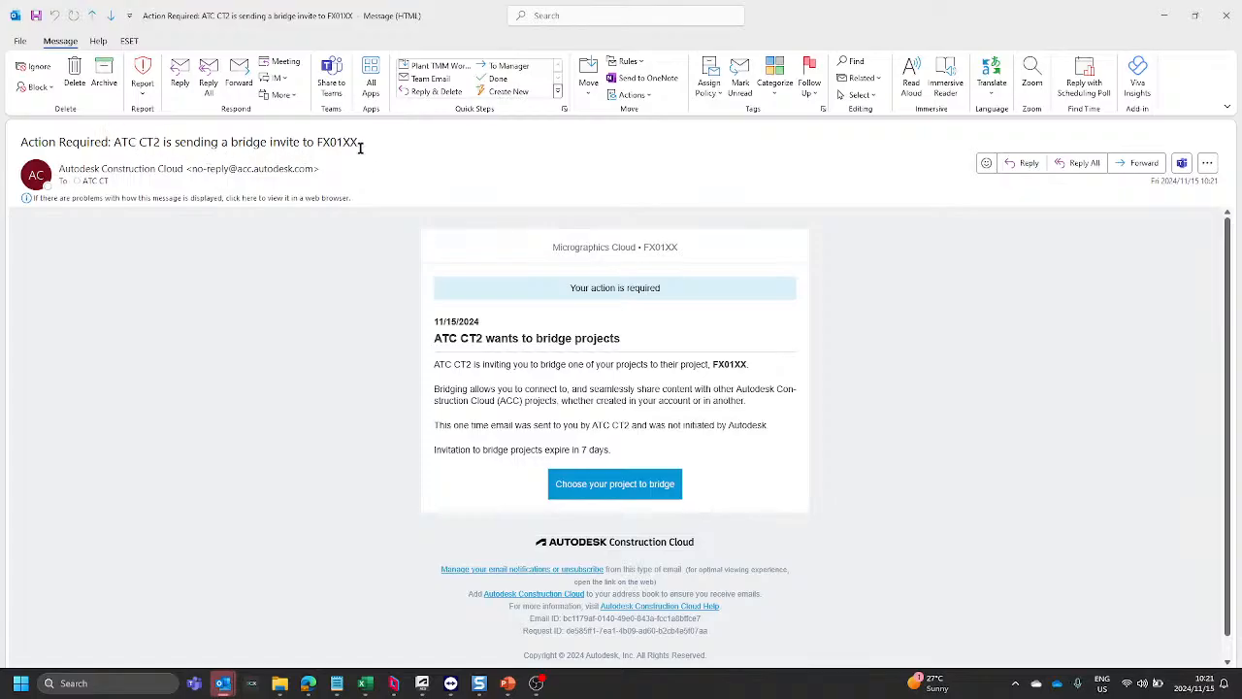
pyautogui.rightClick(615, 492)
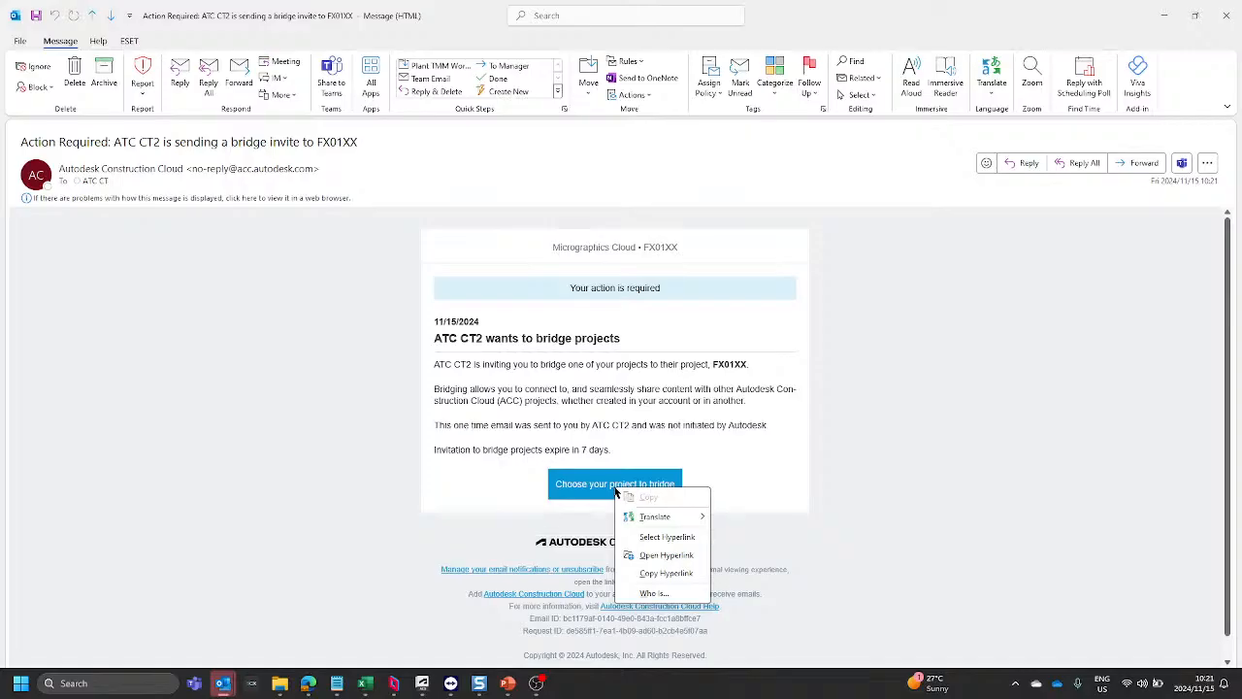
pyautogui.click(667, 574)
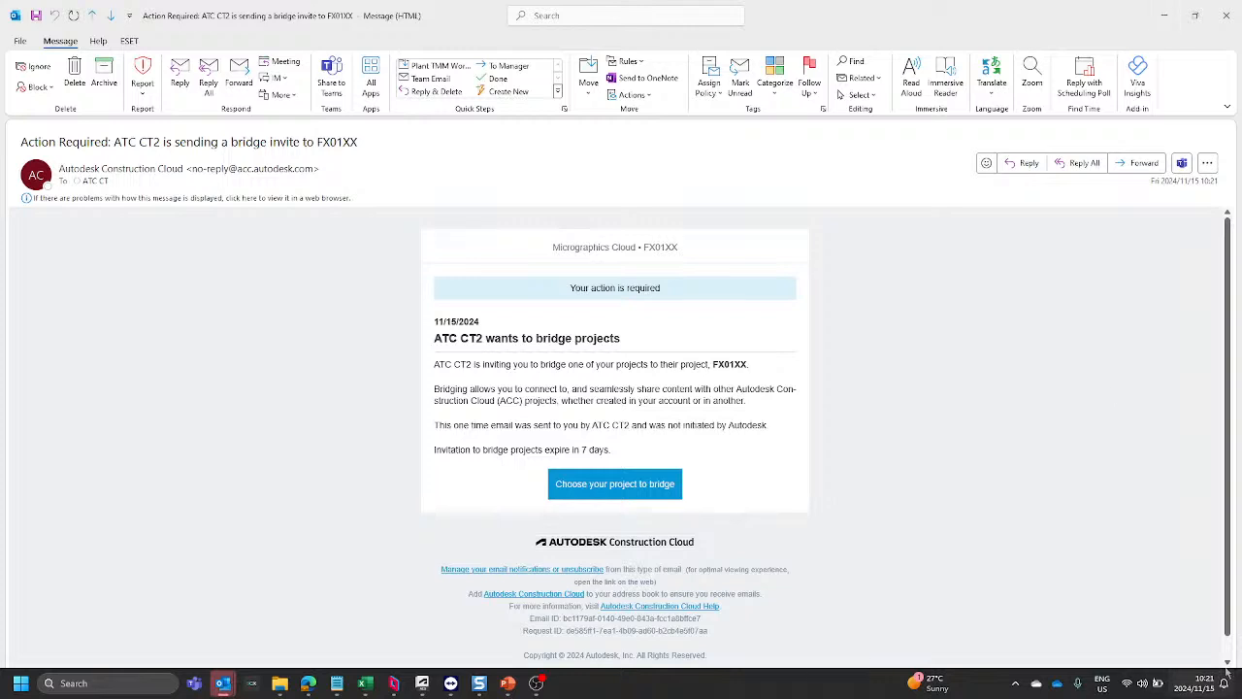
pyautogui.click(1015, 683)
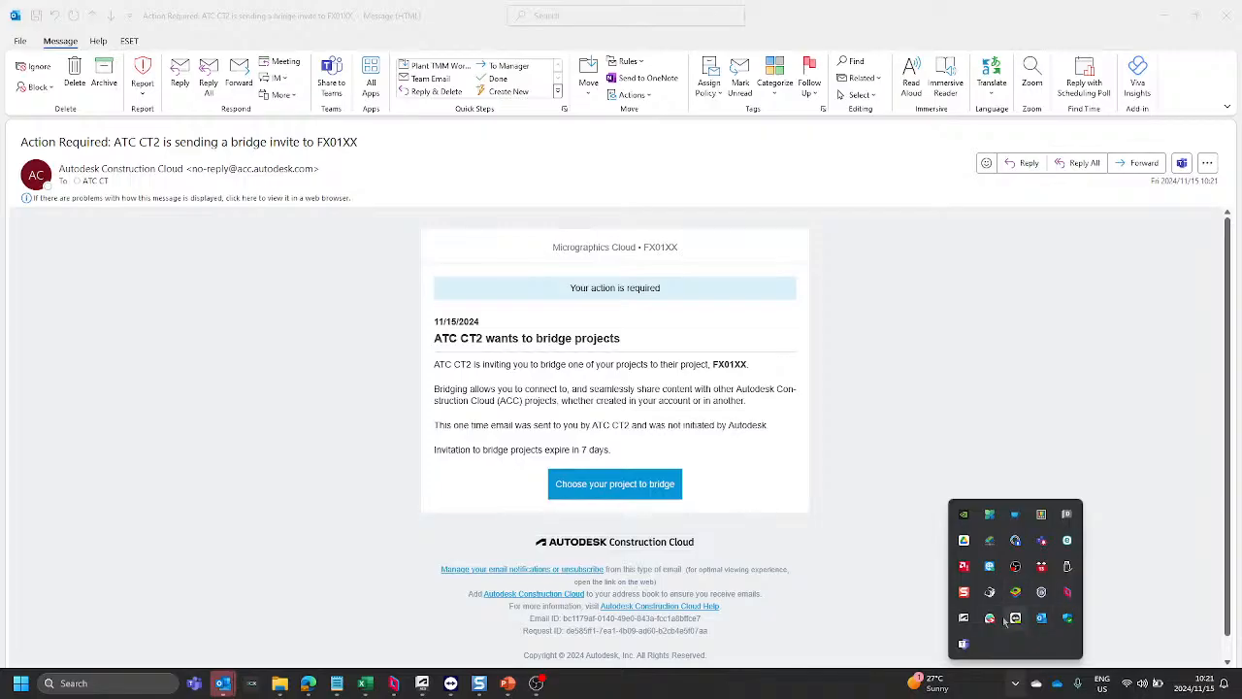
pyautogui.click(965, 619)
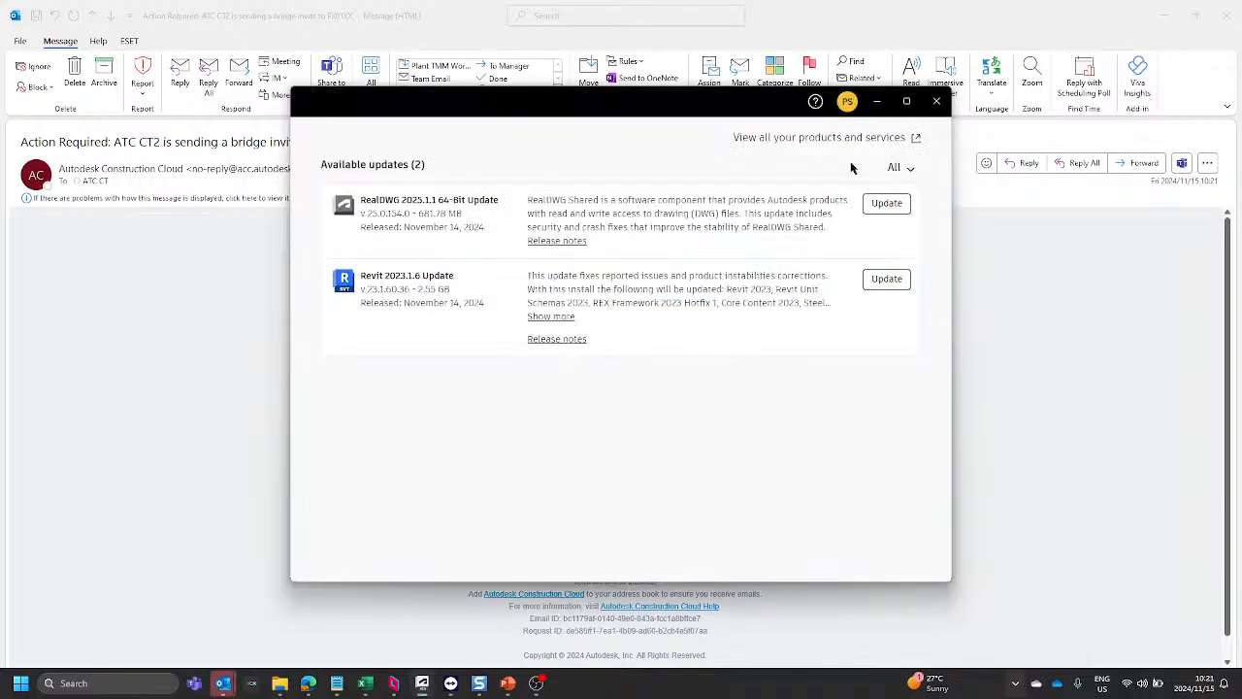
pyautogui.click(938, 102)
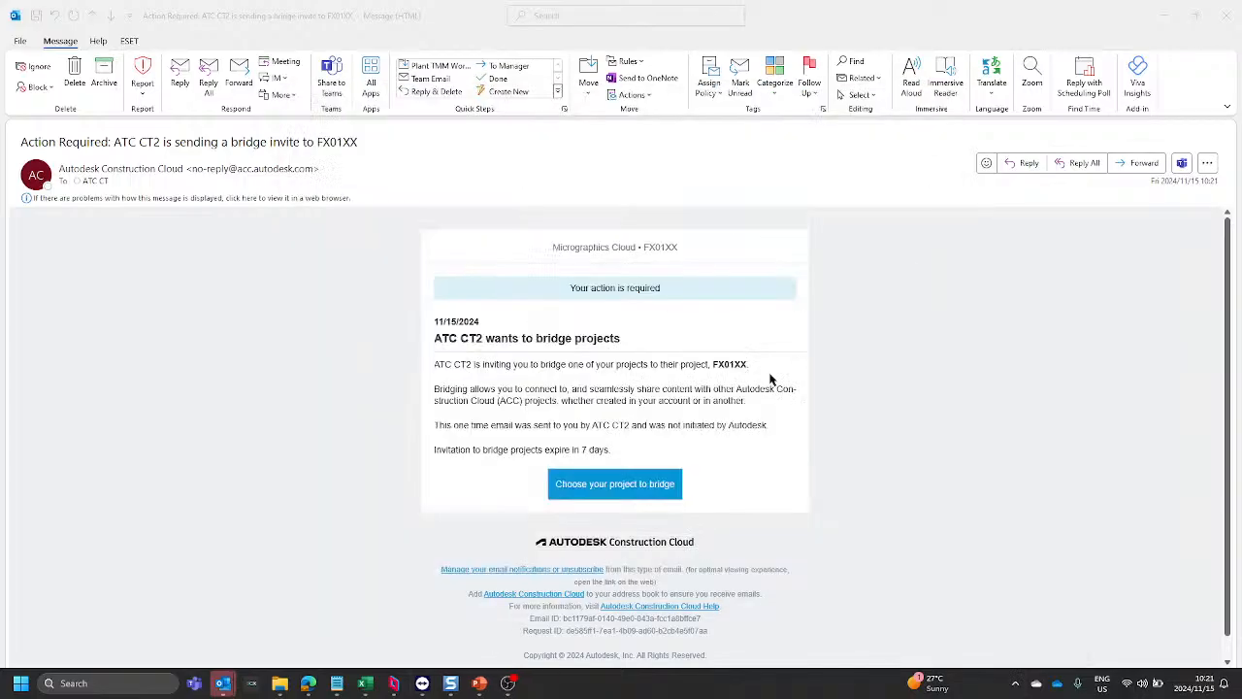
# Step: Copy the "Choose your project to bridge" hyperlink and open it in a new browser tab in the BEAST-CT TeamViewer session
pyautogui.rightClick(598, 490)
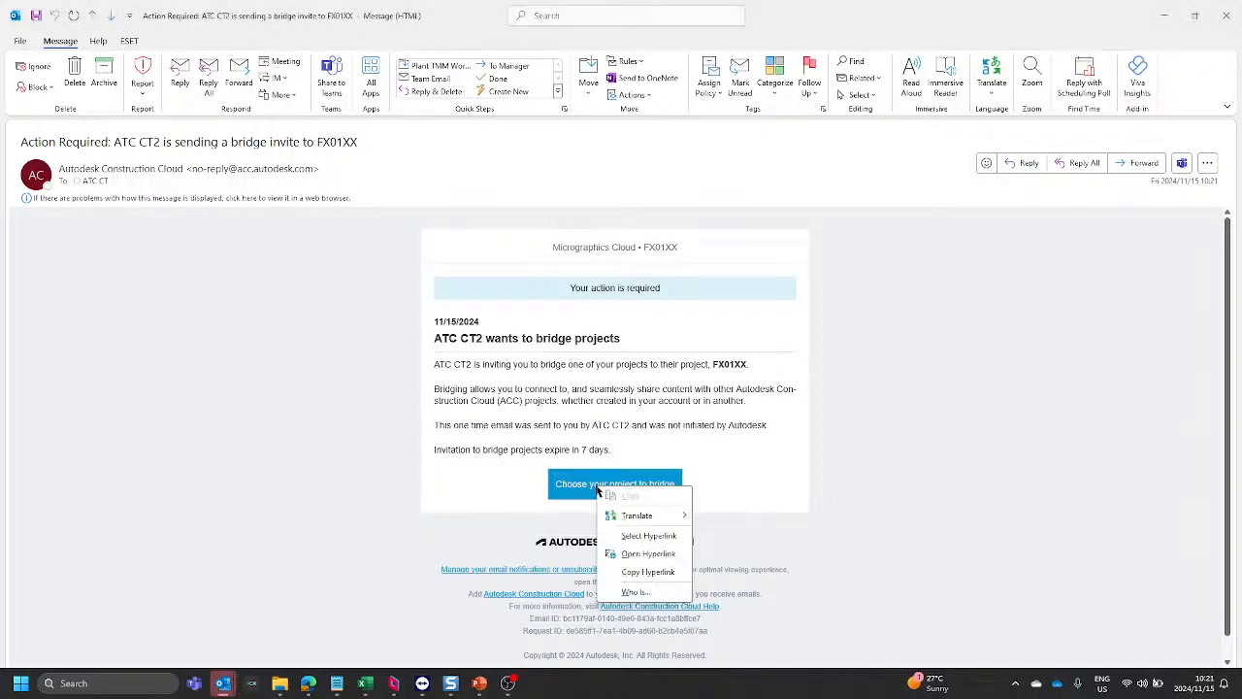
pyautogui.click(649, 573)
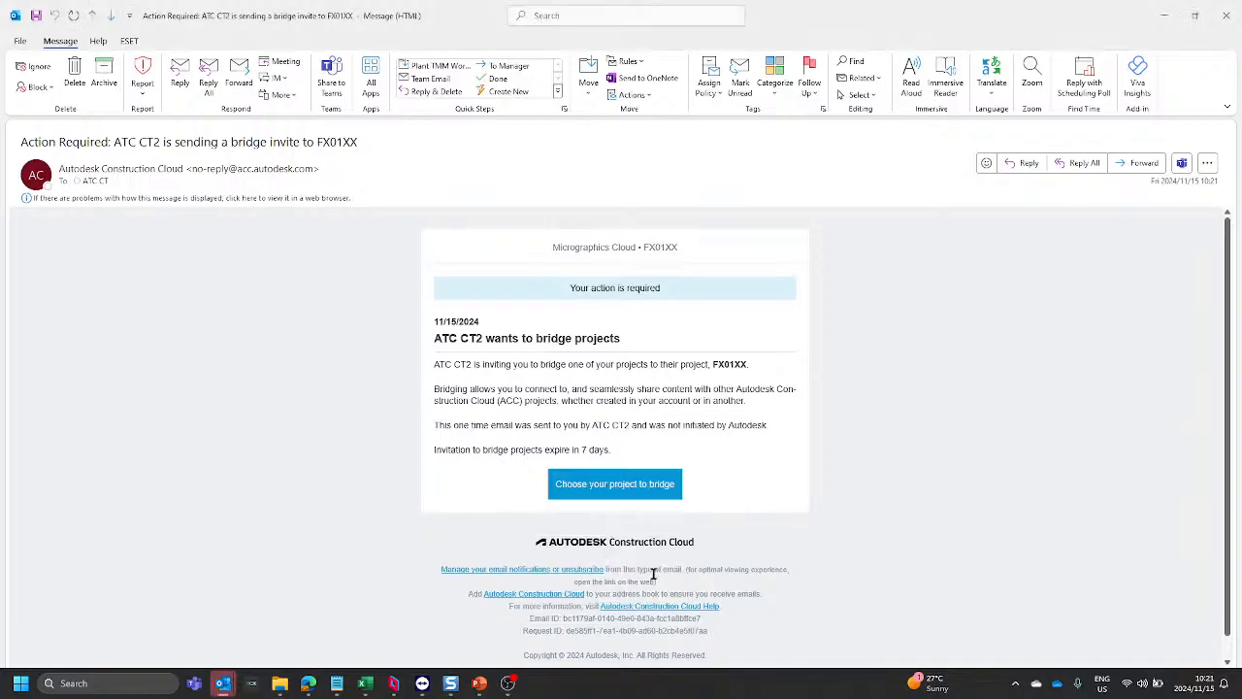
pyautogui.moveTo(417, 695)
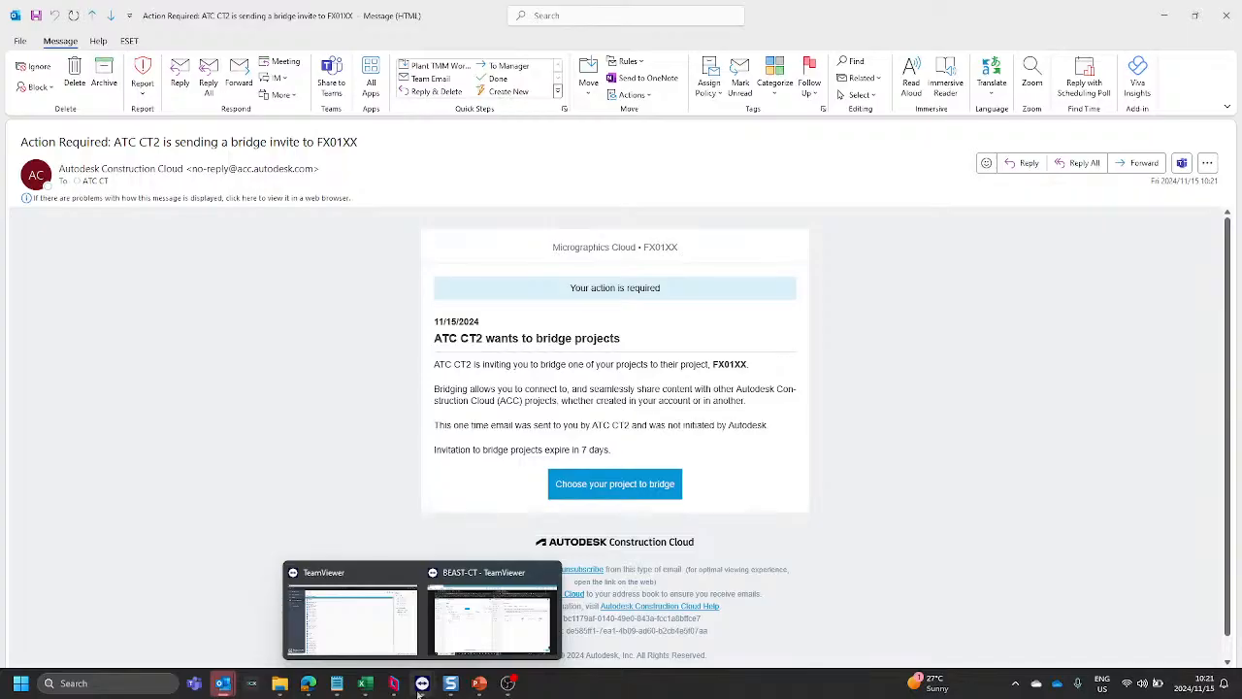
pyautogui.click(495, 636)
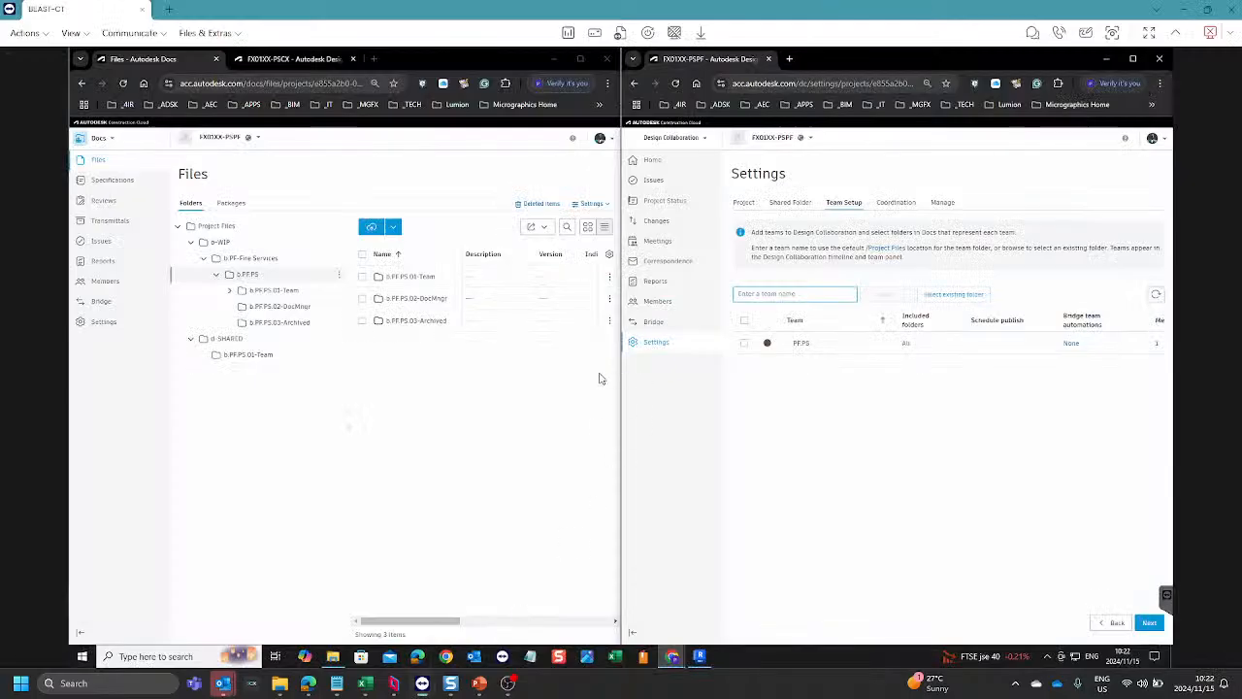
pyautogui.click(374, 60)
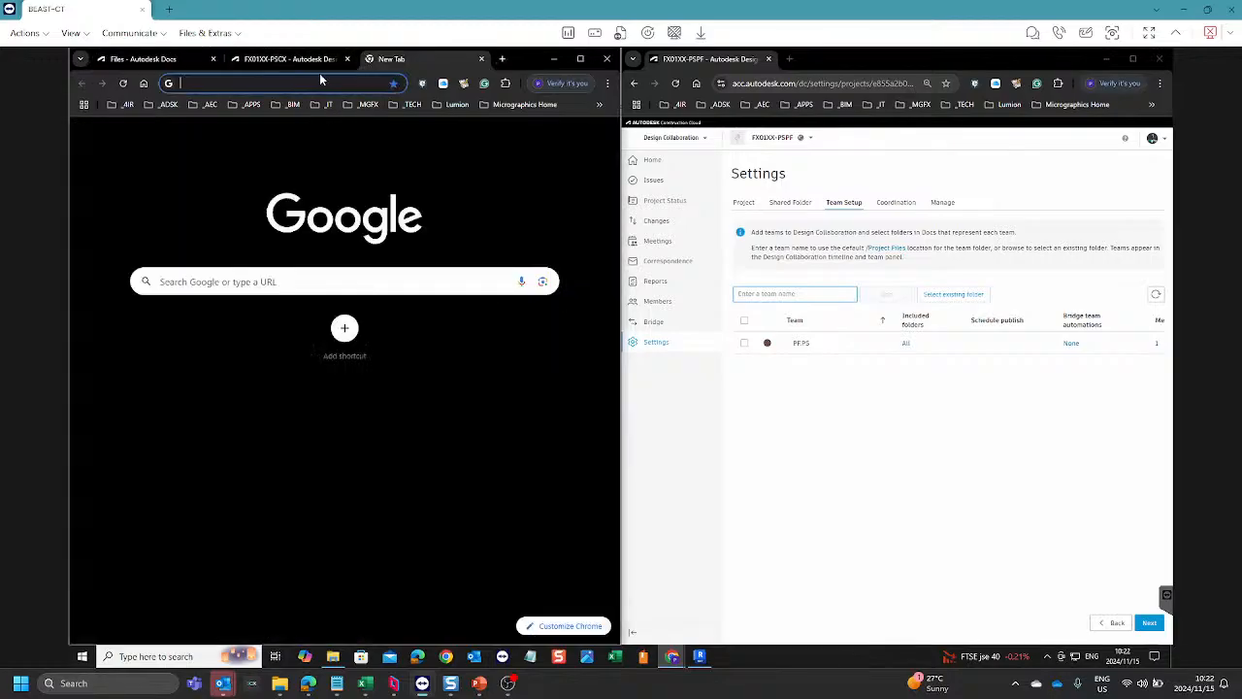
pyautogui.rightClick(300, 83)
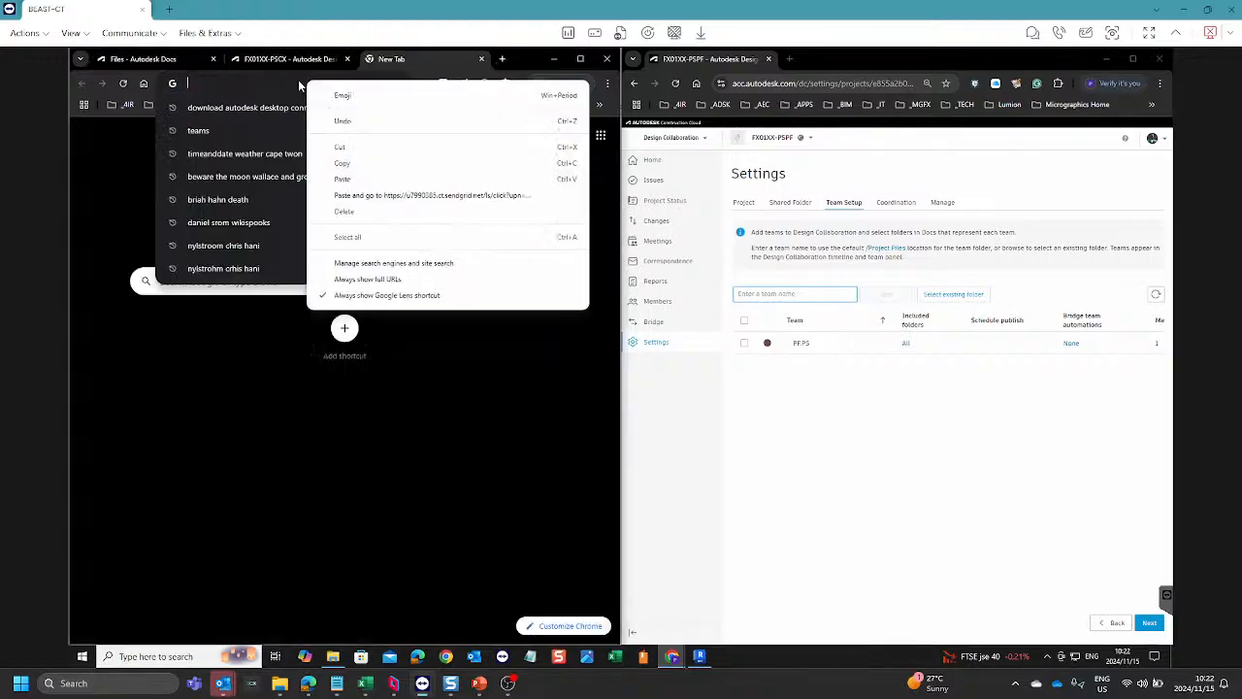
pyautogui.click(396, 195)
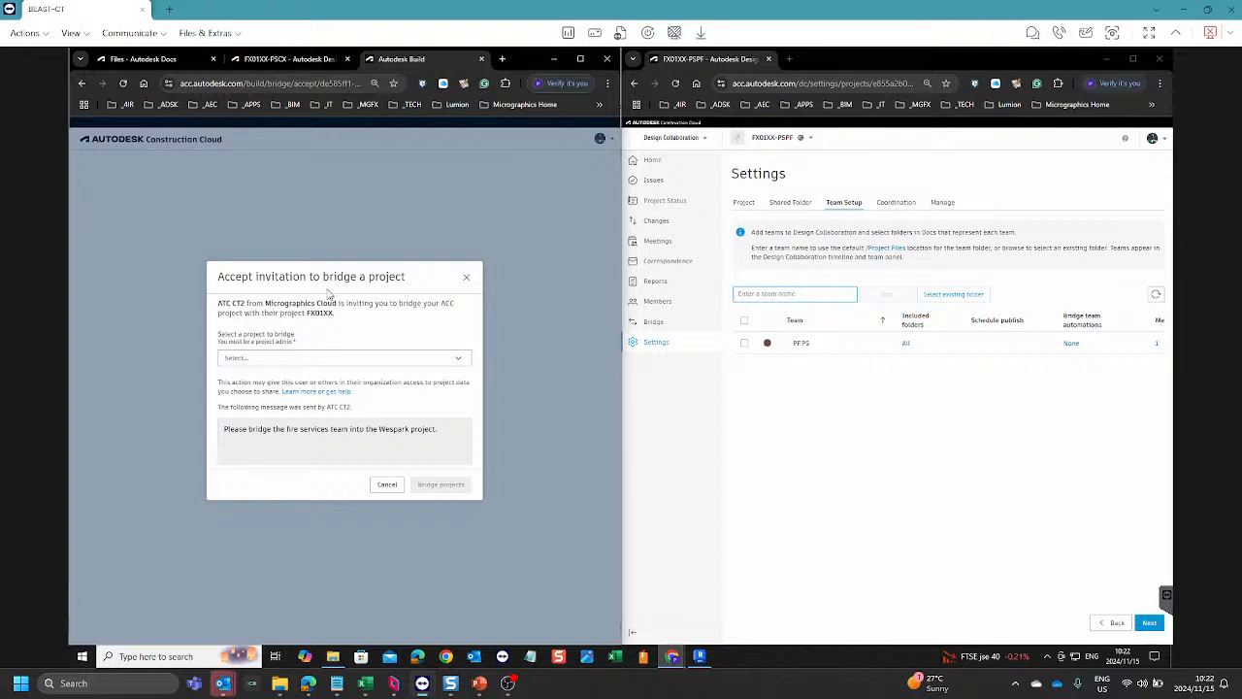
# Step: Accept the bridge invitation from FX01XX by selecting FX01XX-PSPF as the project to bridge
pyautogui.click(453, 362)
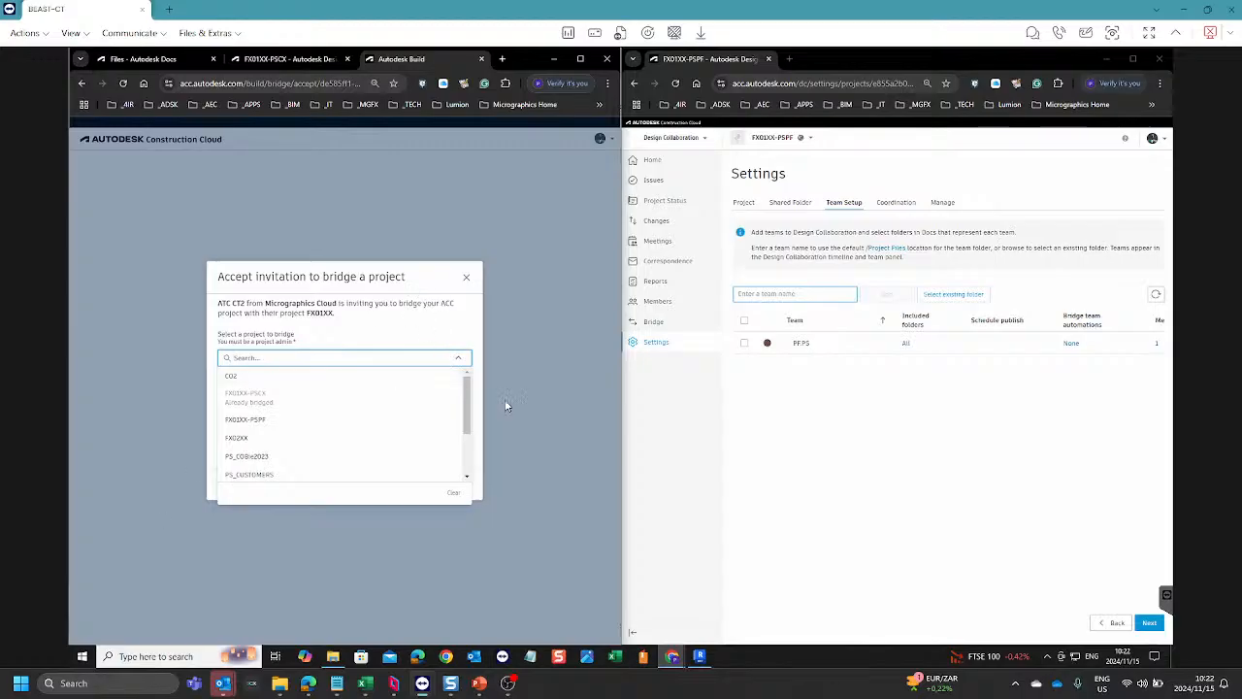
pyautogui.click(269, 427)
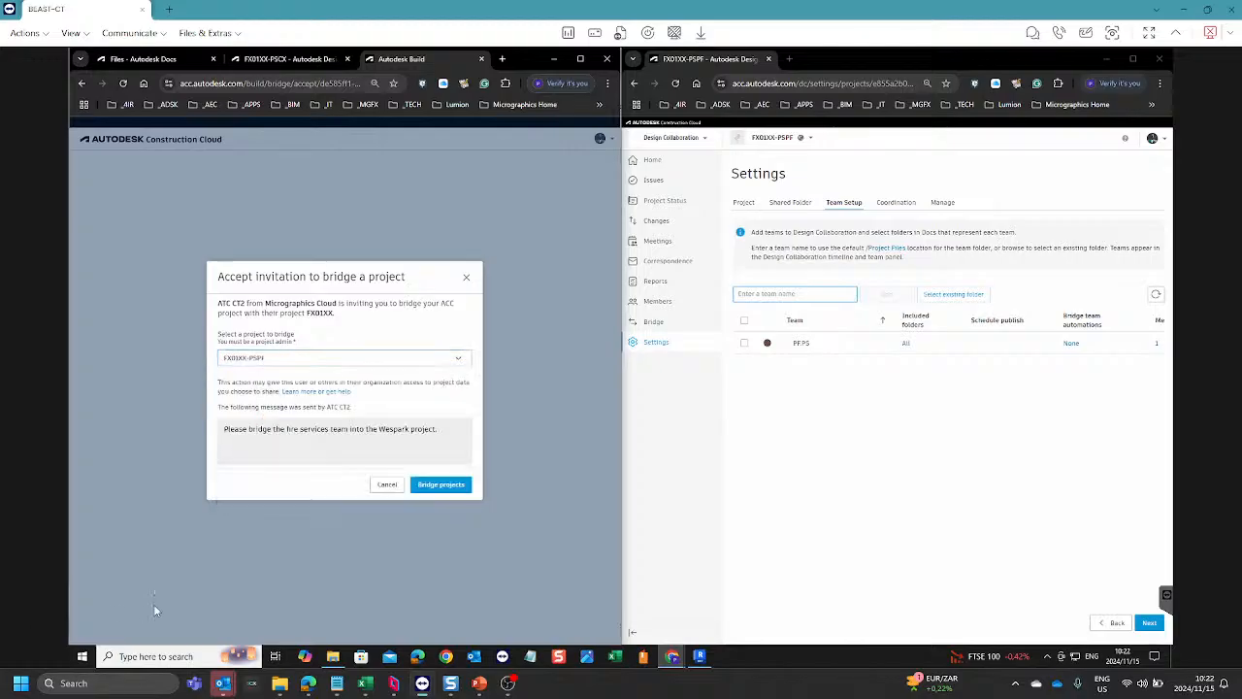
pyautogui.click(443, 485)
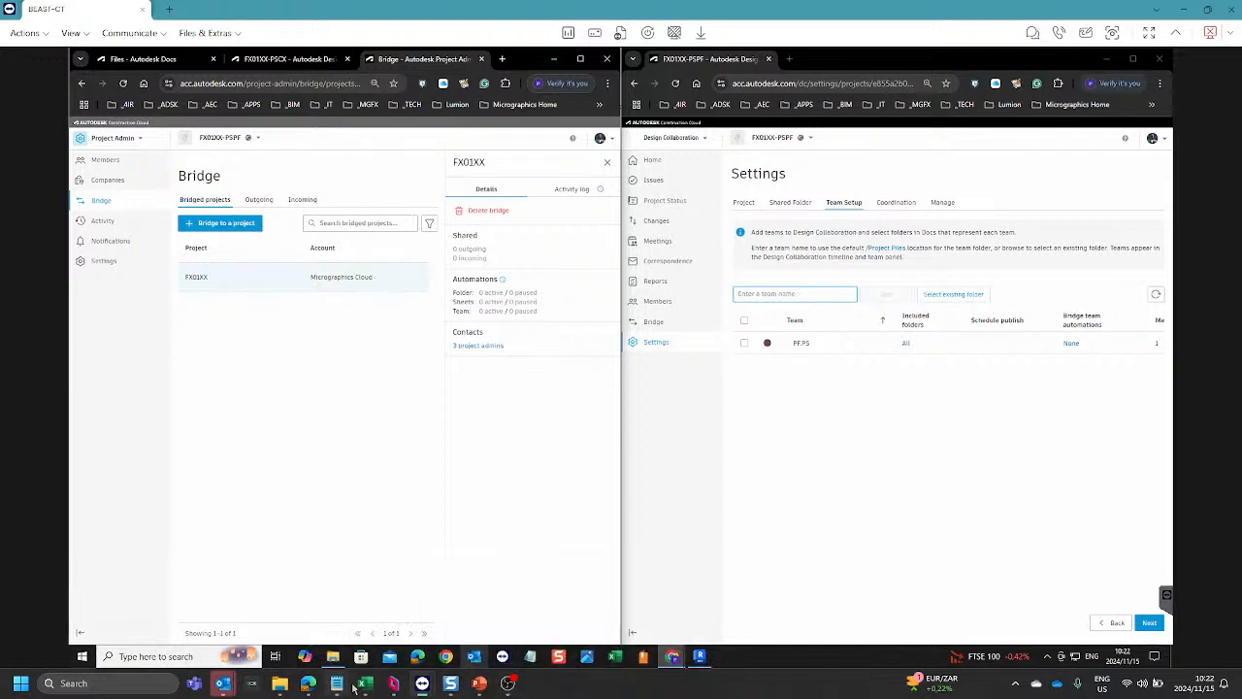
# Step: Switch to the Parsec session, refresh the bridged projects of FX01XX and review the details of the newly accepted bridge
pyautogui.click(393, 683)
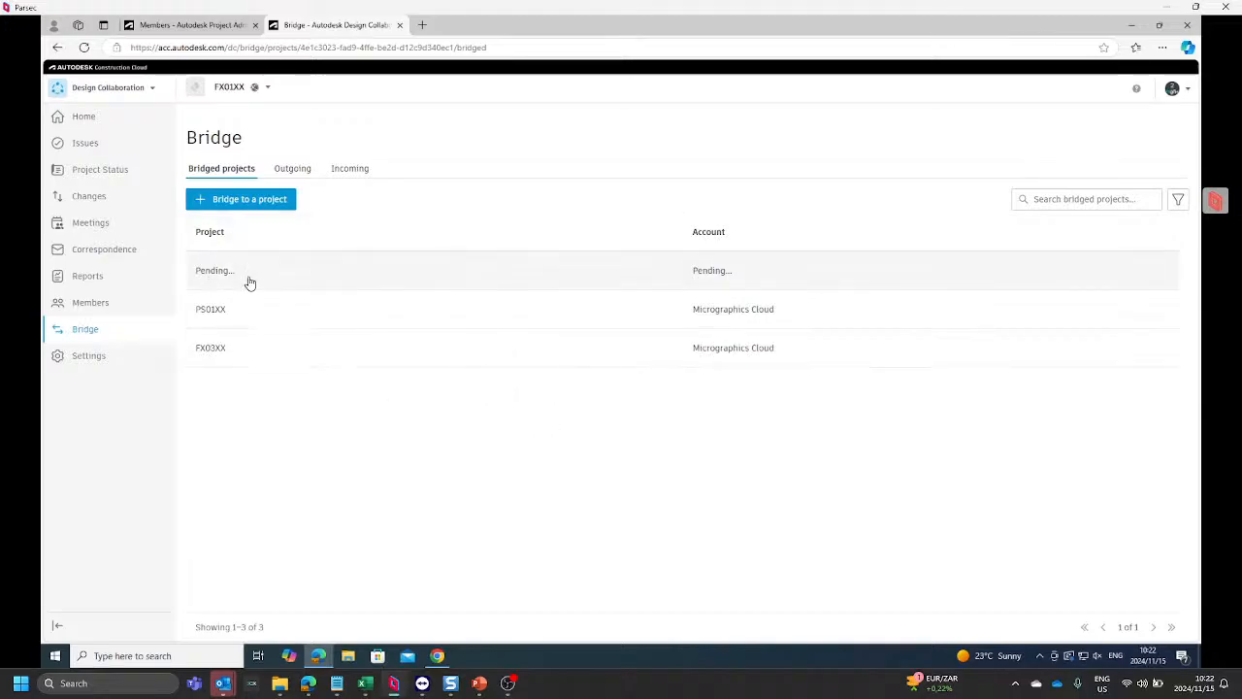
pyautogui.click(83, 47)
pyautogui.click(344, 278)
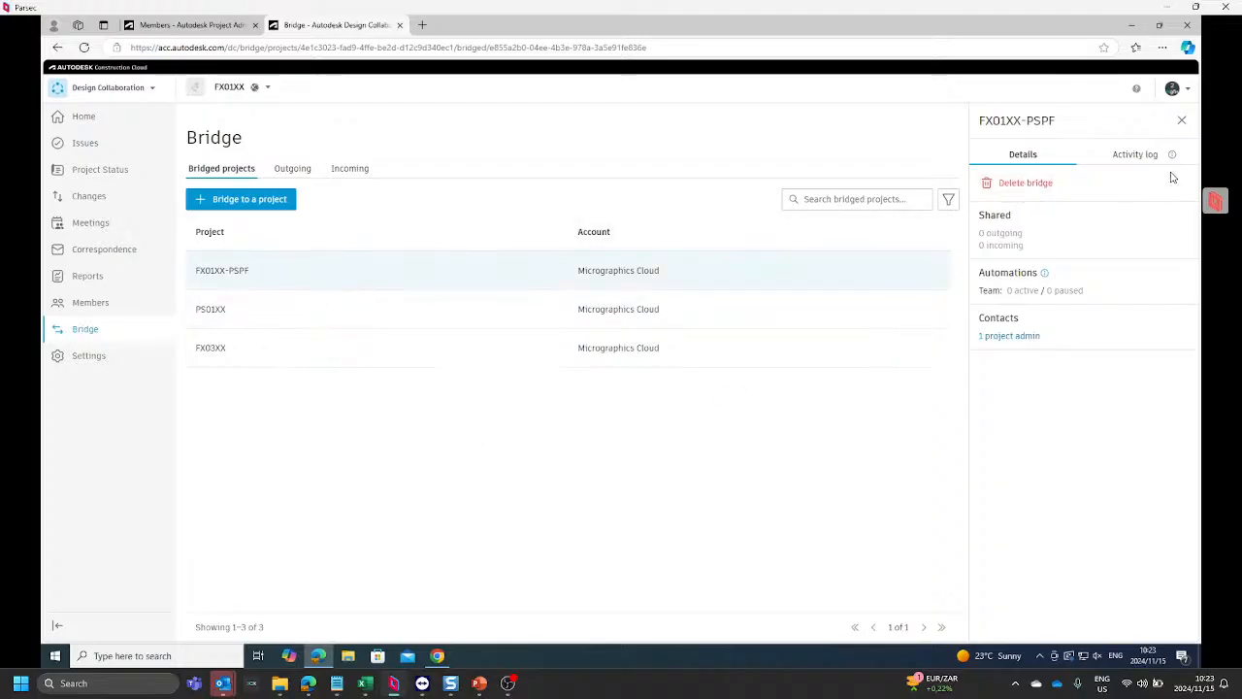
pyautogui.click(1183, 122)
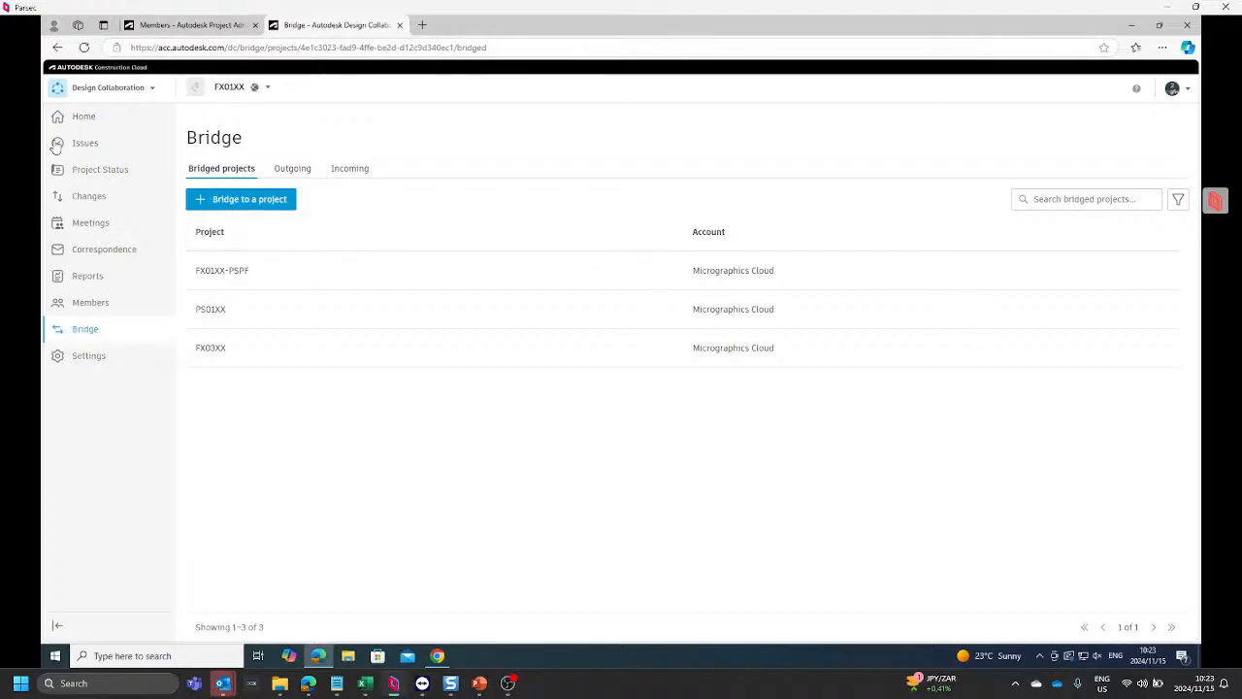
# Step: Go to the Design Collaboration home of FX01XX and expand the project timeline to view all external and internal teams
pyautogui.click(88, 117)
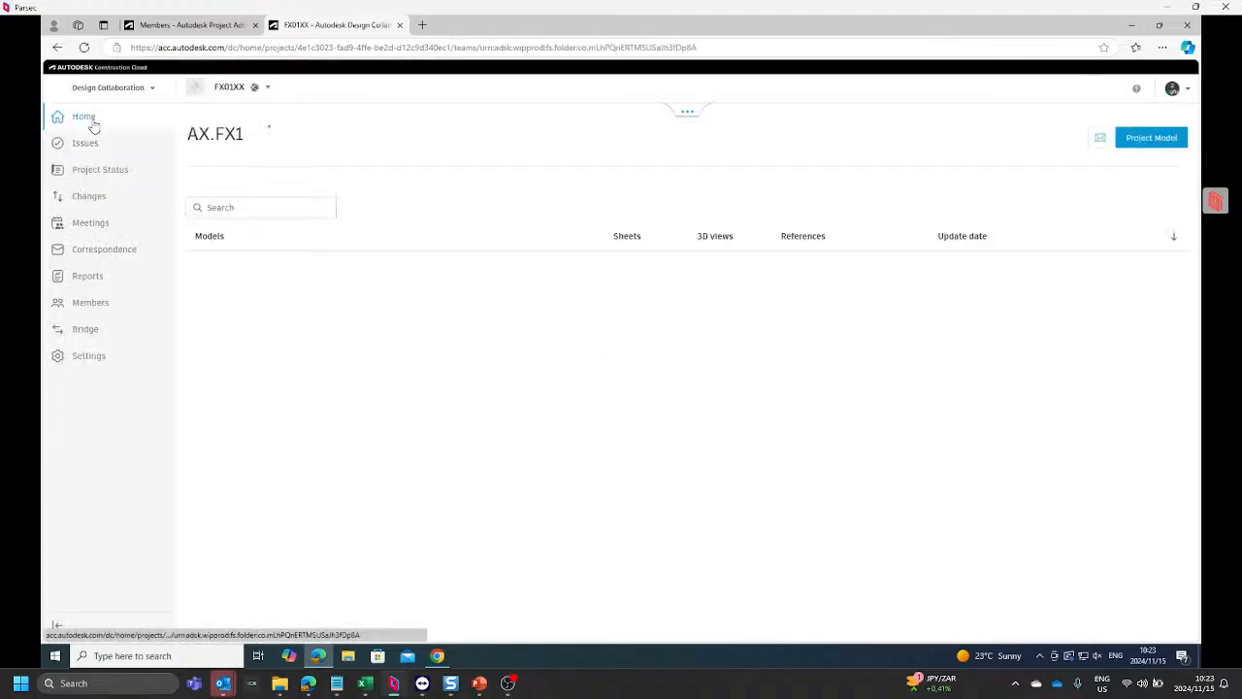
pyautogui.click(686, 115)
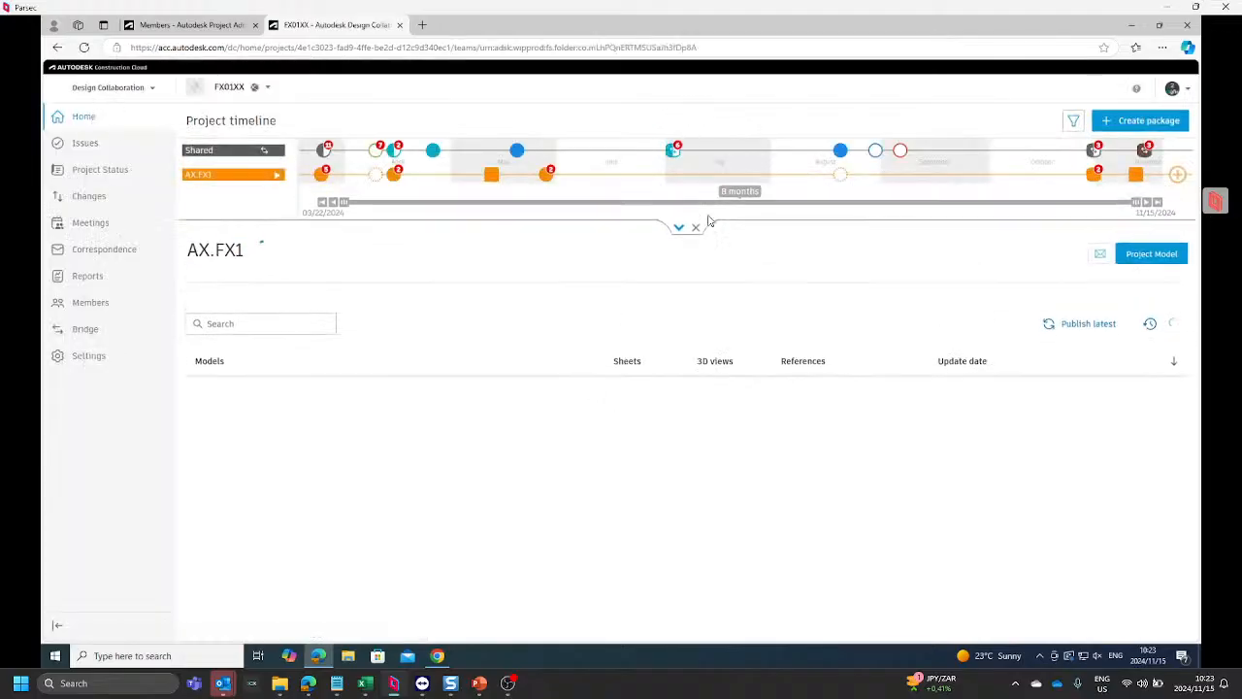
pyautogui.click(679, 233)
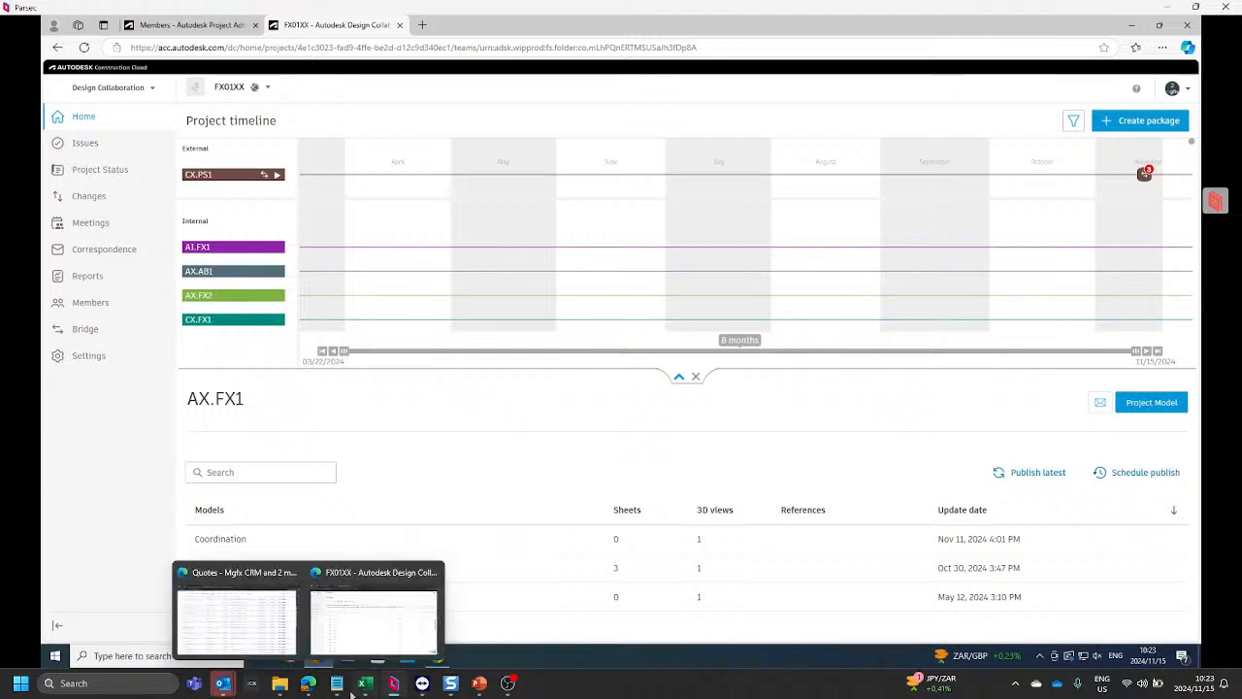
# Step: Switch back to the BEAST-CT TeamViewer session and rename the PF.PS team of FX01XX-PSPF to PF.PS1
pyautogui.moveTo(428, 687)
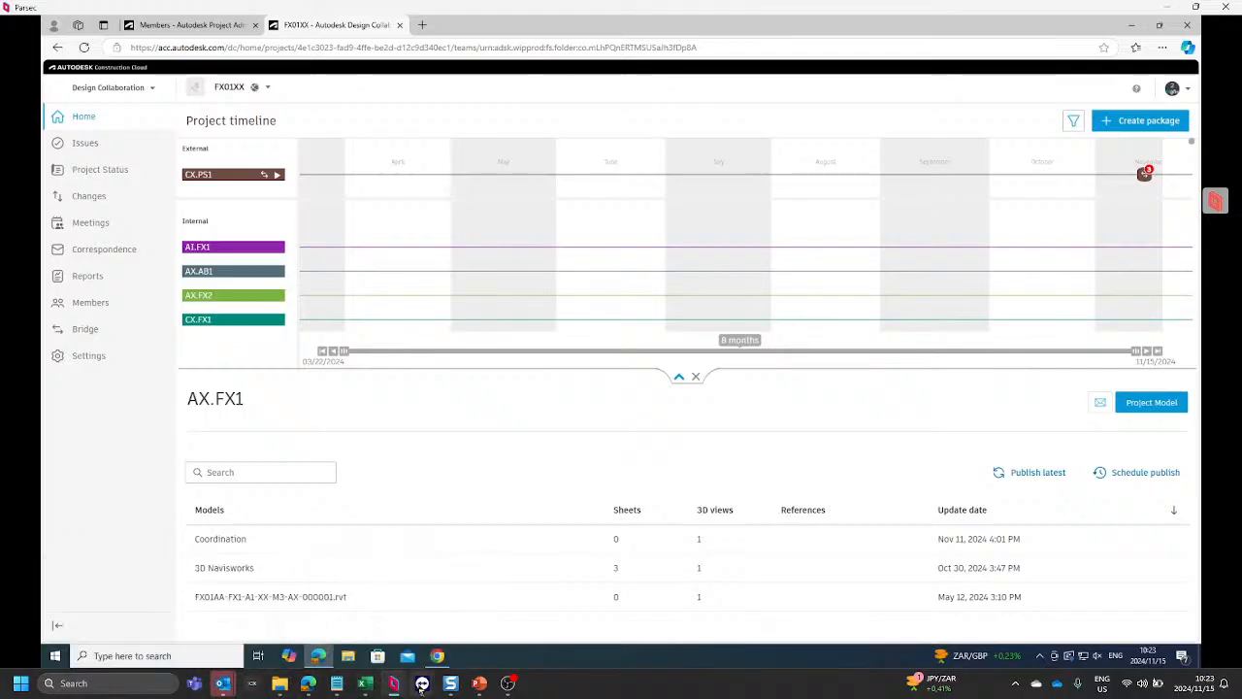
pyautogui.click(467, 649)
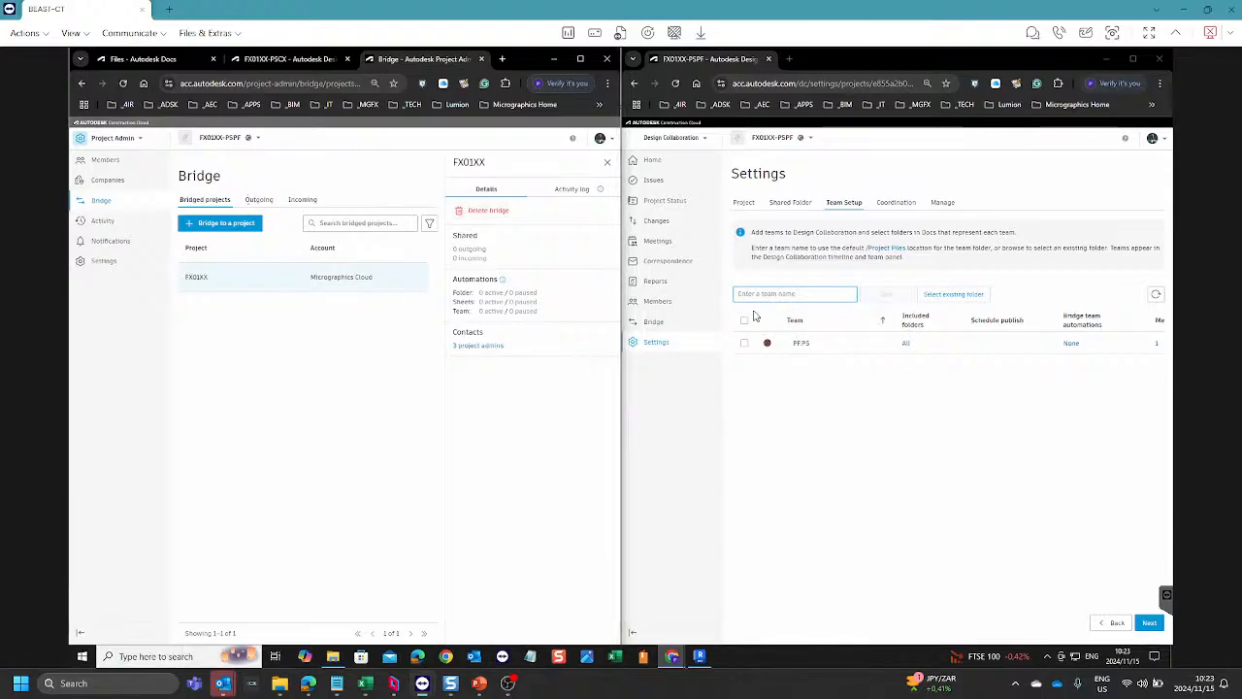
pyautogui.click(810, 344)
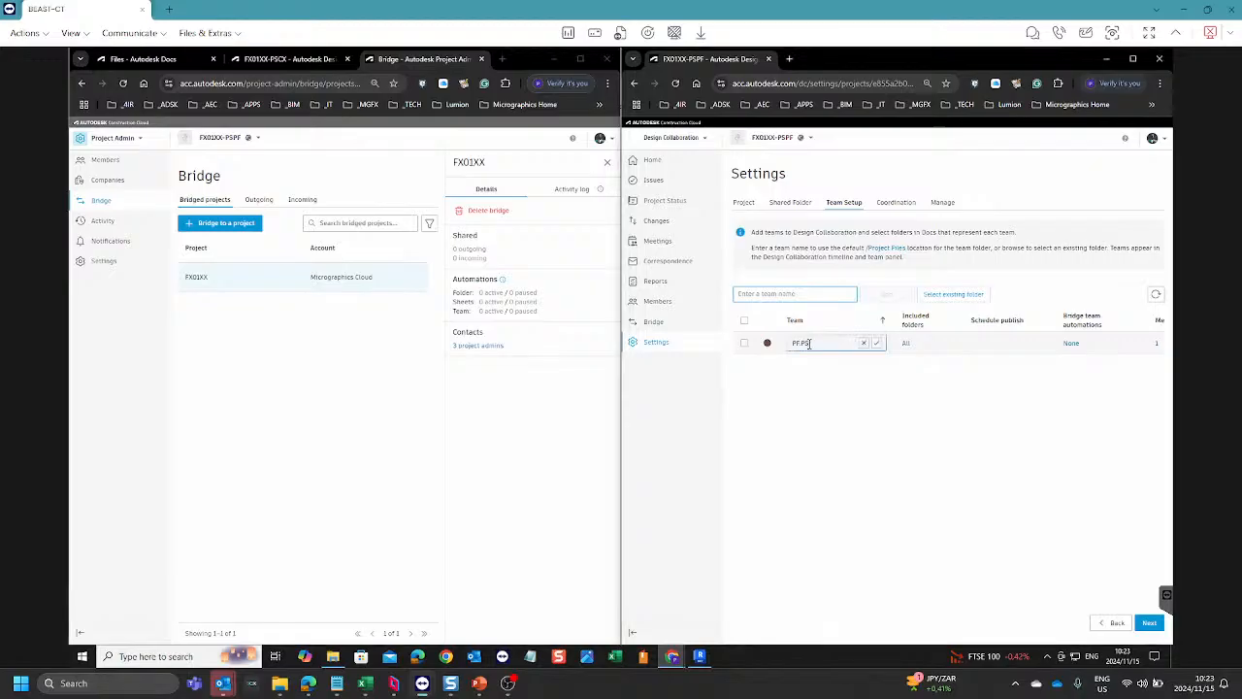
pyautogui.click(876, 343)
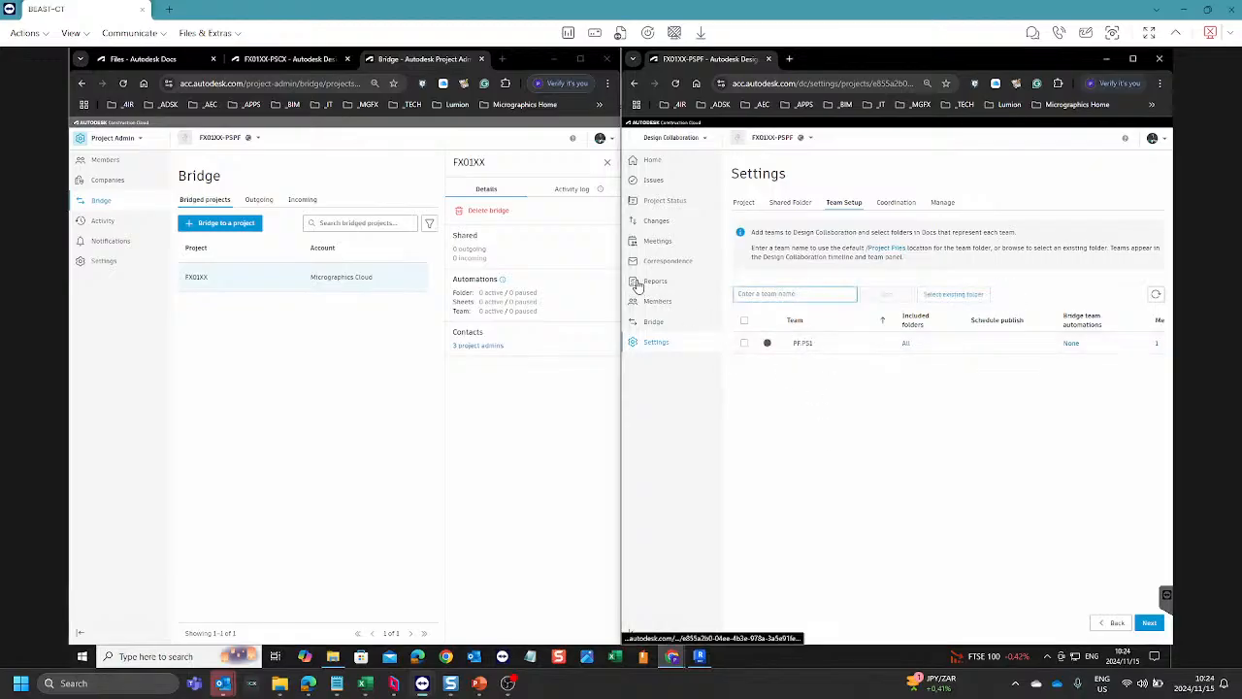
# Step: In the Docs files of FX01XX-PSPF, rename the b.PF.PS folder under b.PF-Fire Services to b.PF.PS1
pyautogui.click(140, 60)
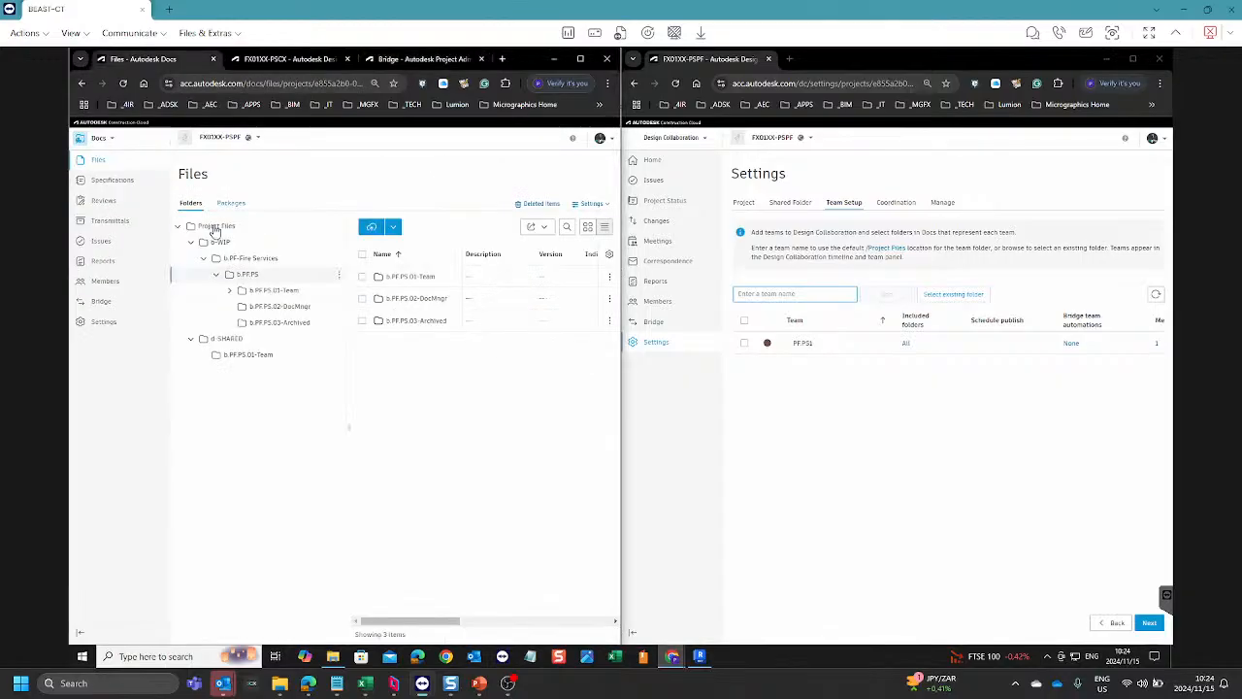
pyautogui.click(339, 278)
pyautogui.click(323, 313)
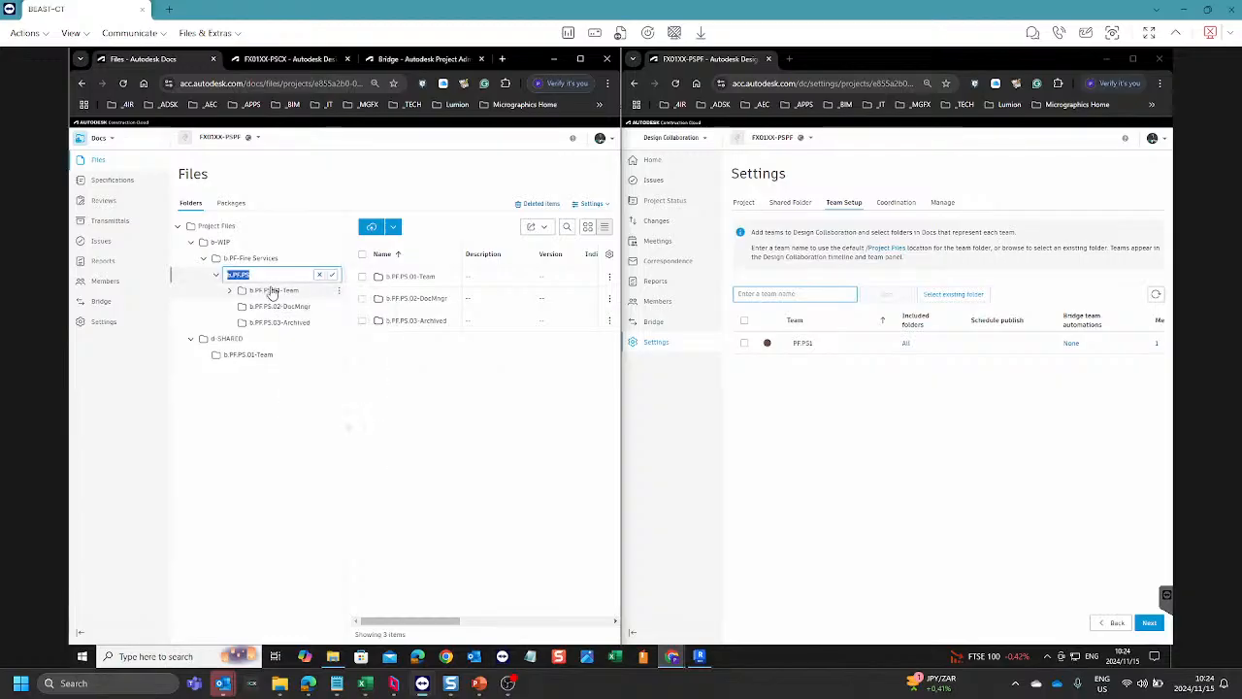
pyautogui.click(258, 274)
pyautogui.write('1')
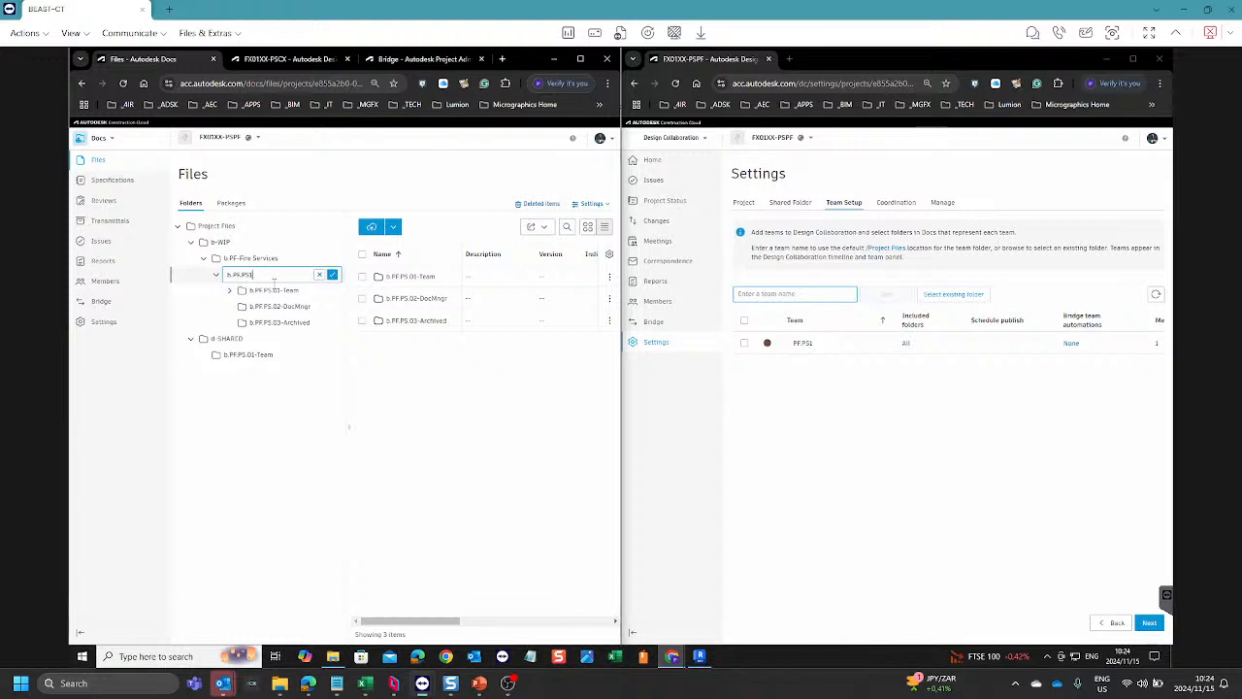
# Step: Rename the b.PF.PS.01-Team subfolder in the b.PF.PS1 folder to b.PF.PS1.01-Team
pyautogui.click(340, 296)
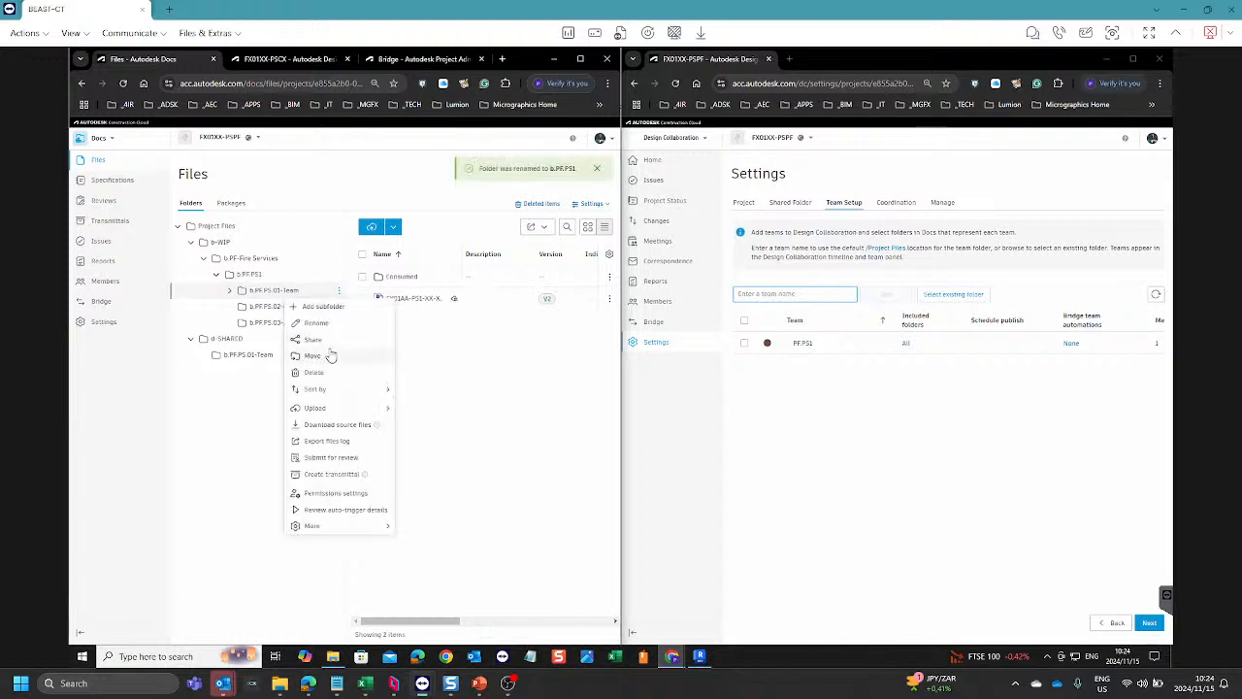
pyautogui.click(318, 323)
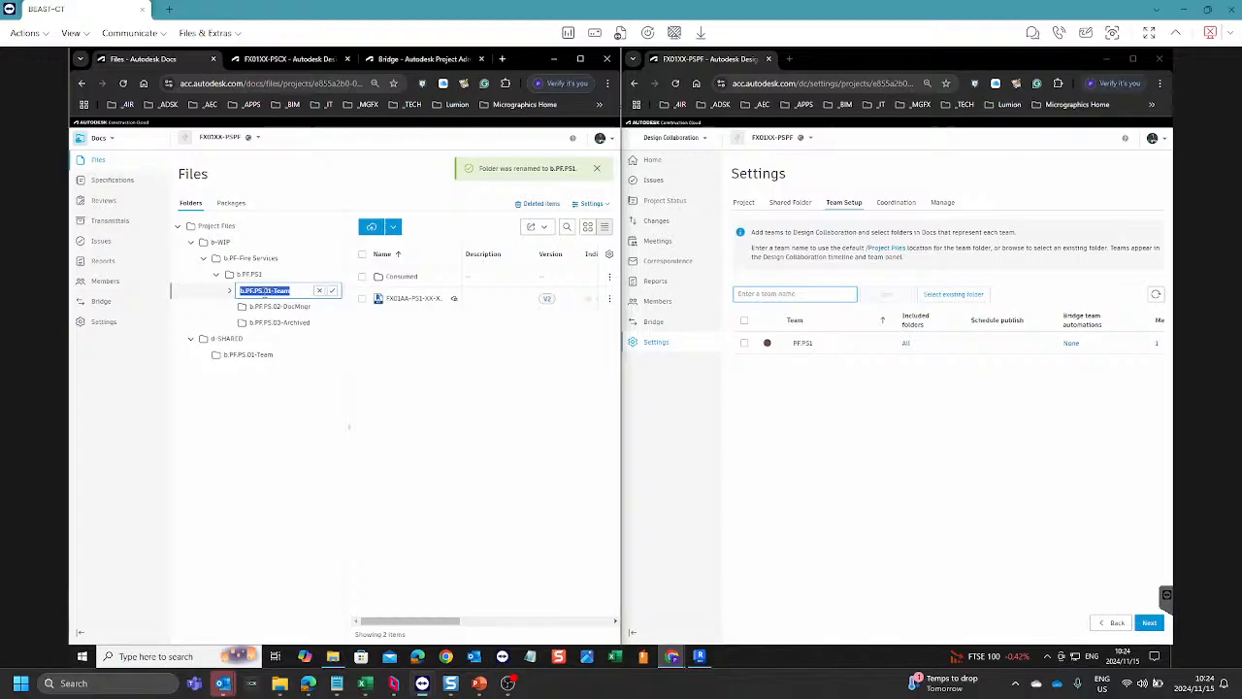
pyautogui.click(264, 292)
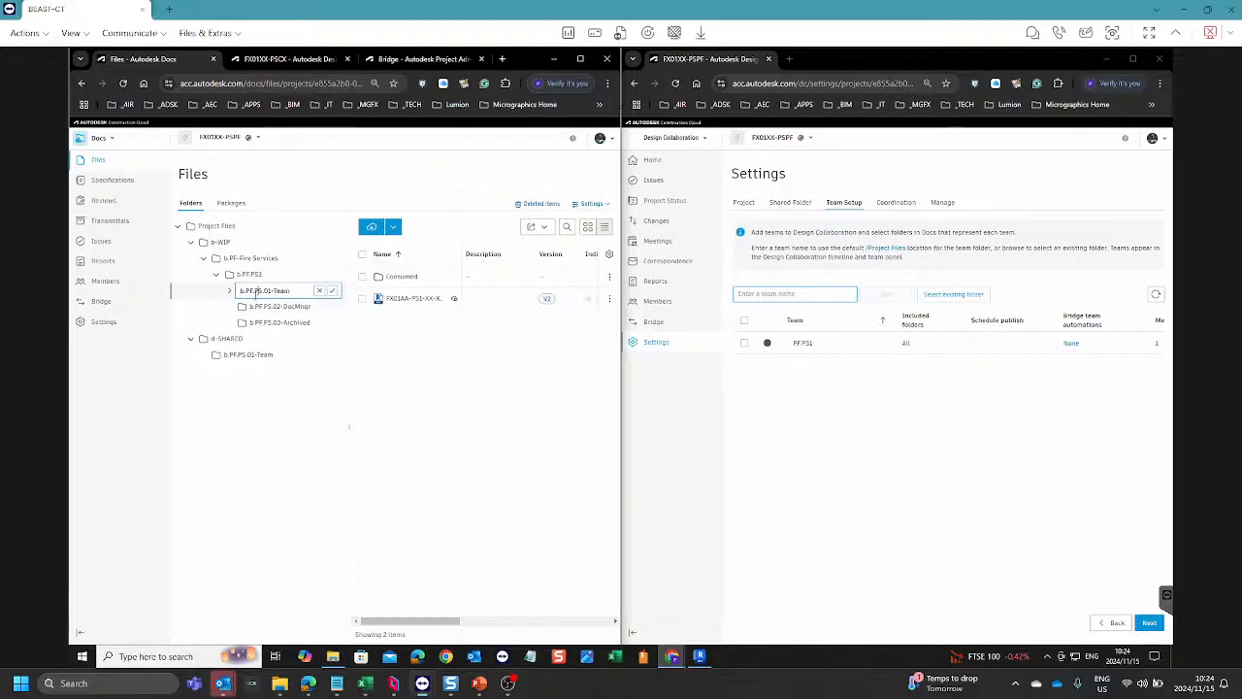
pyautogui.write('1')
# Step: Rename the b.PF.PS.03-Archived subfolder to b.PF.PS1.03-Archived
pyautogui.click(339, 308)
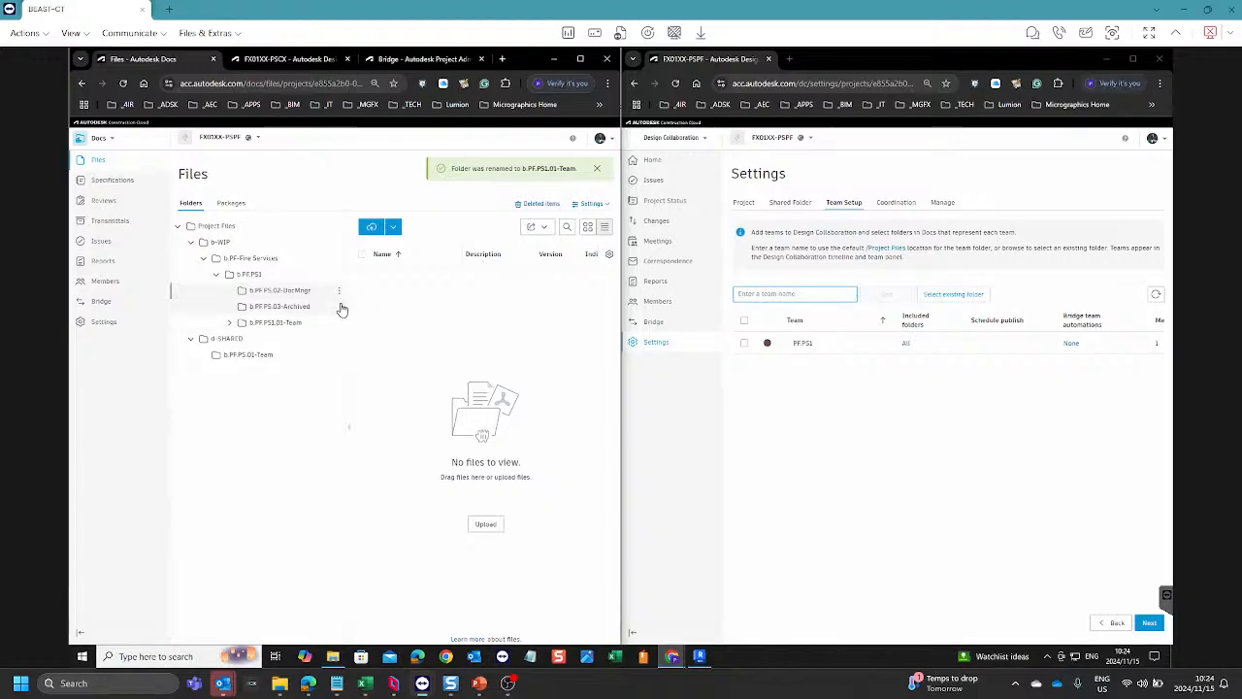
pyautogui.click(340, 308)
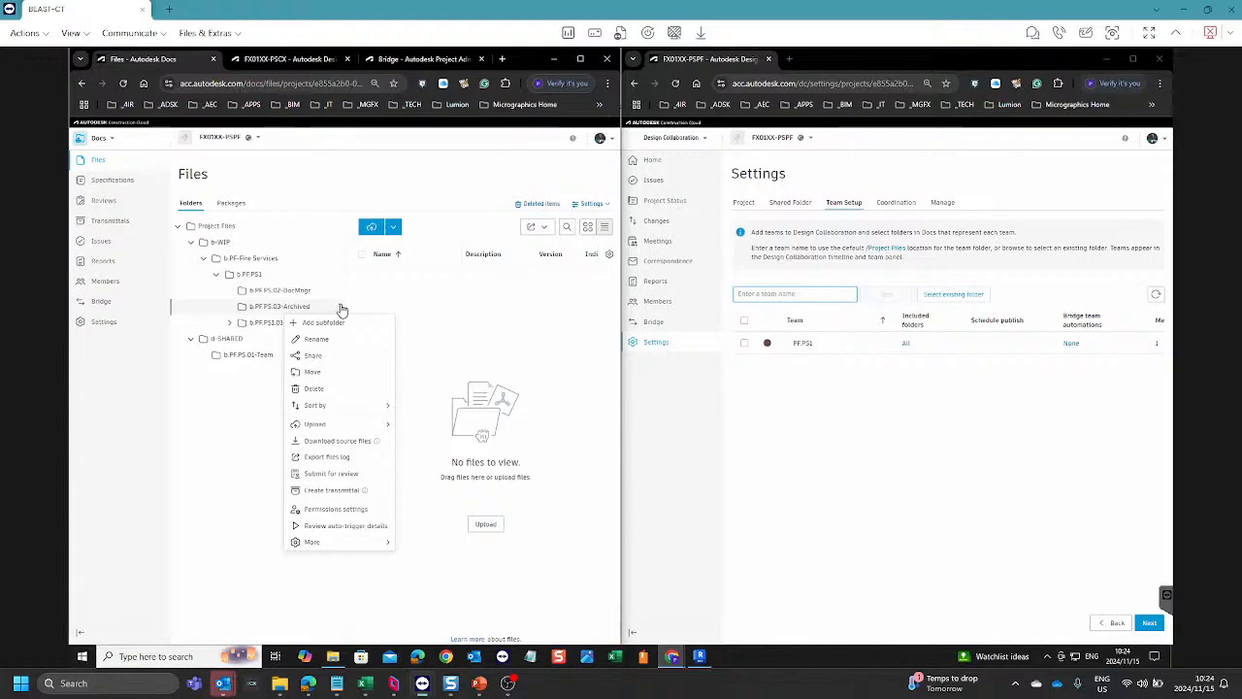
pyautogui.click(316, 339)
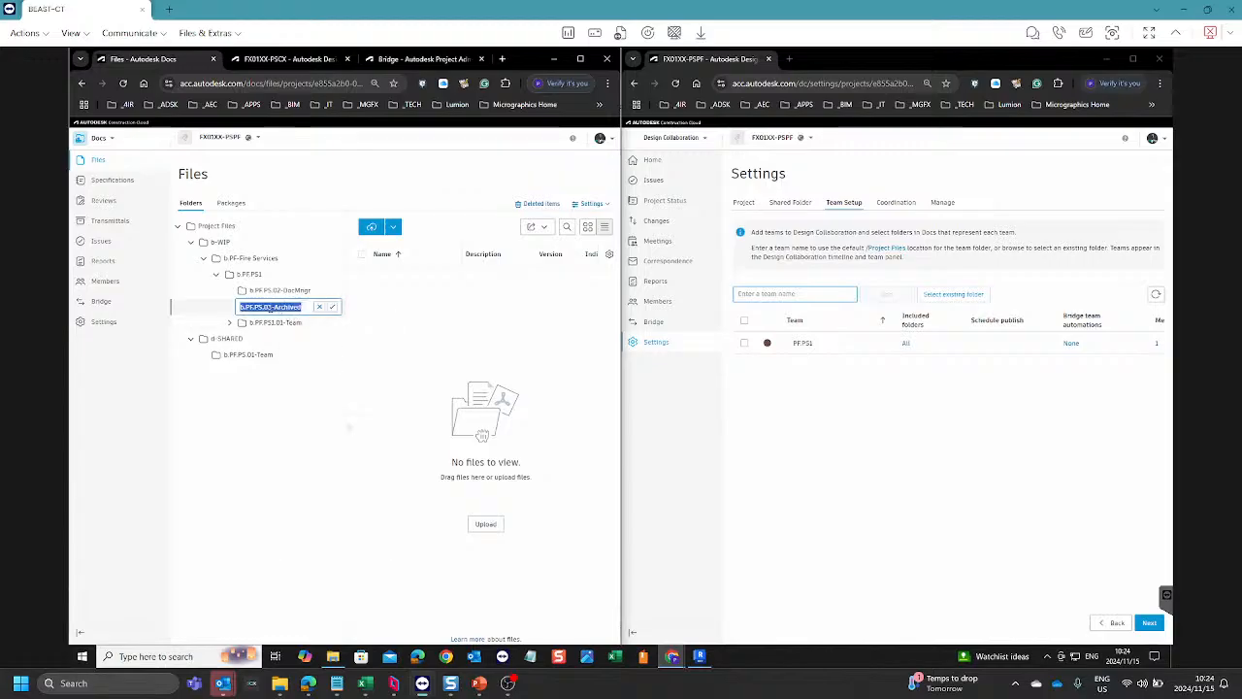
pyautogui.click(271, 308)
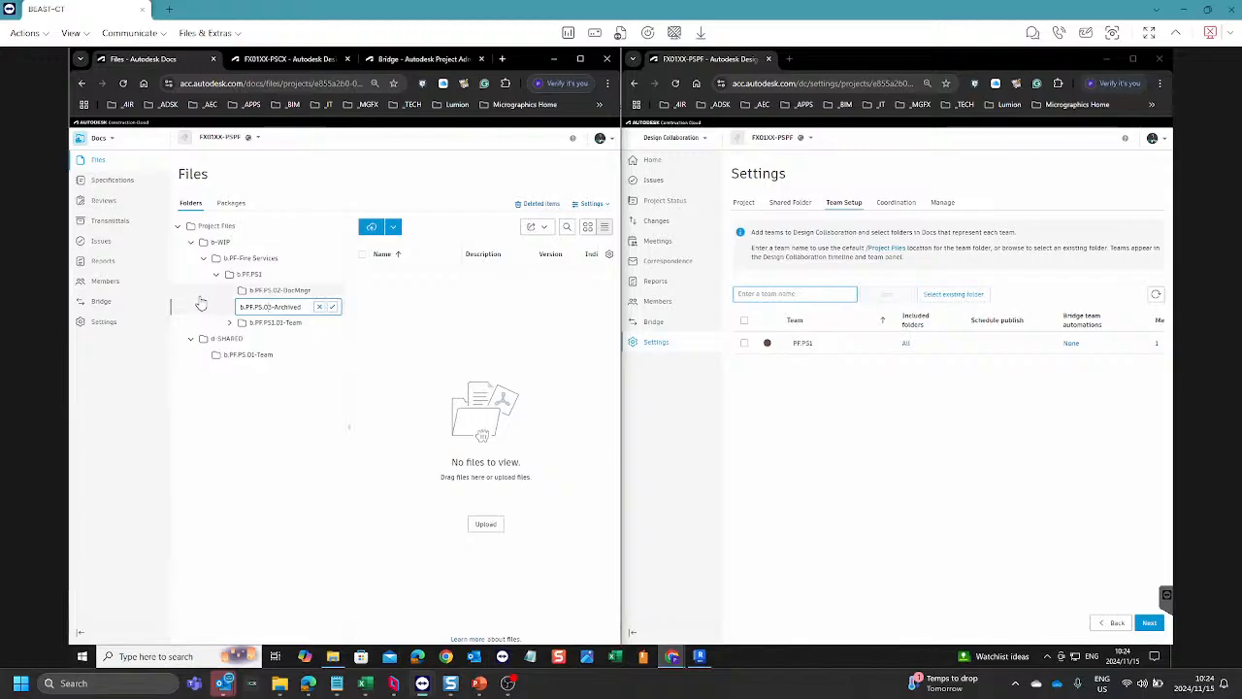
pyautogui.write('1')
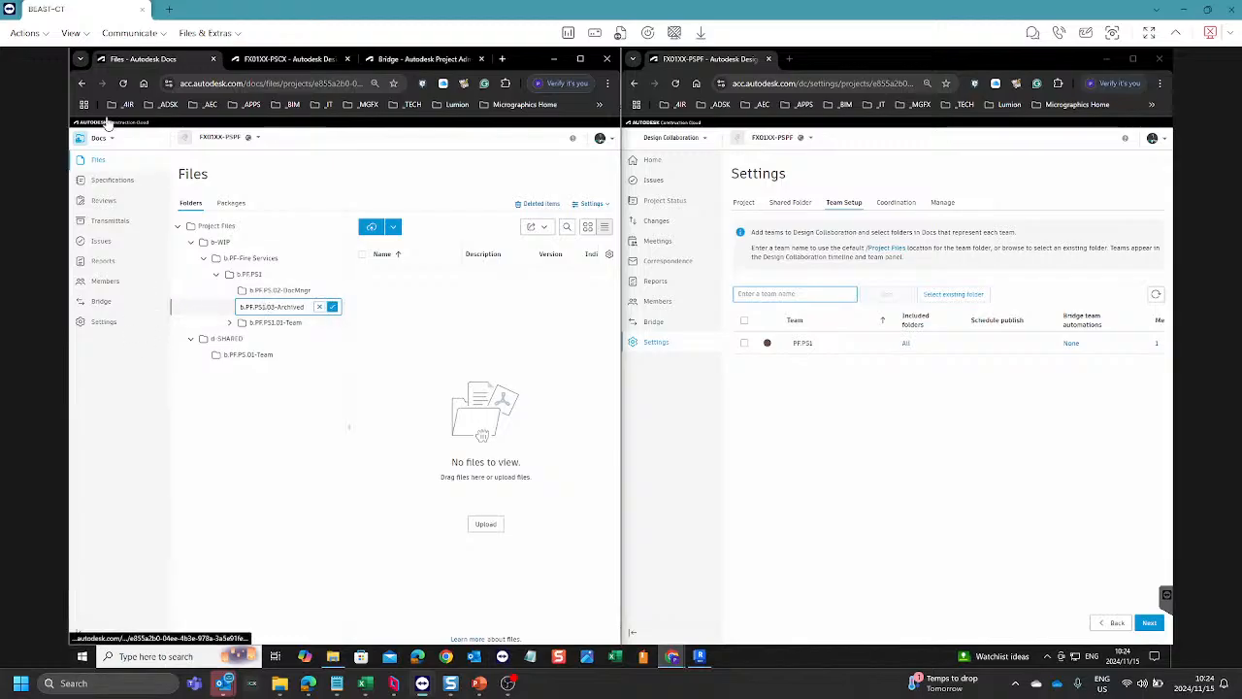
# Step: Rename the b.PF.PS.02-DocMngr subfolder in the b.PF.PS1 folder to b.PF.PS1.02-DocMngr
pyautogui.click(342, 297)
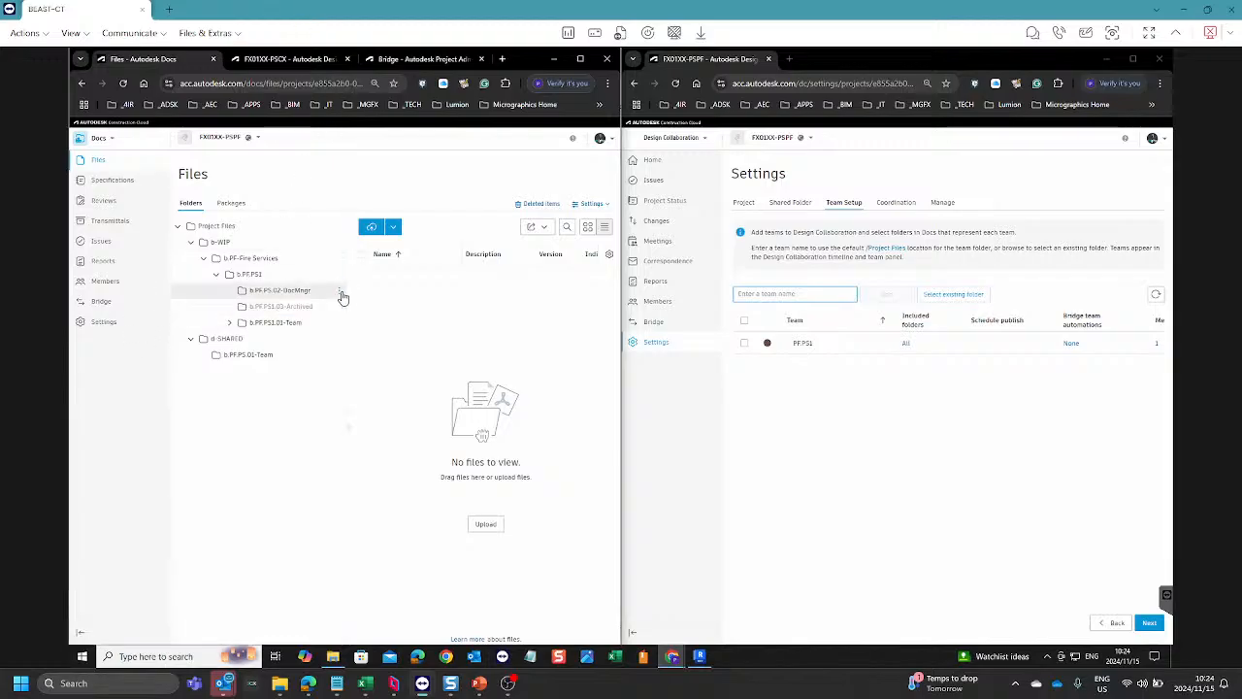
pyautogui.click(340, 292)
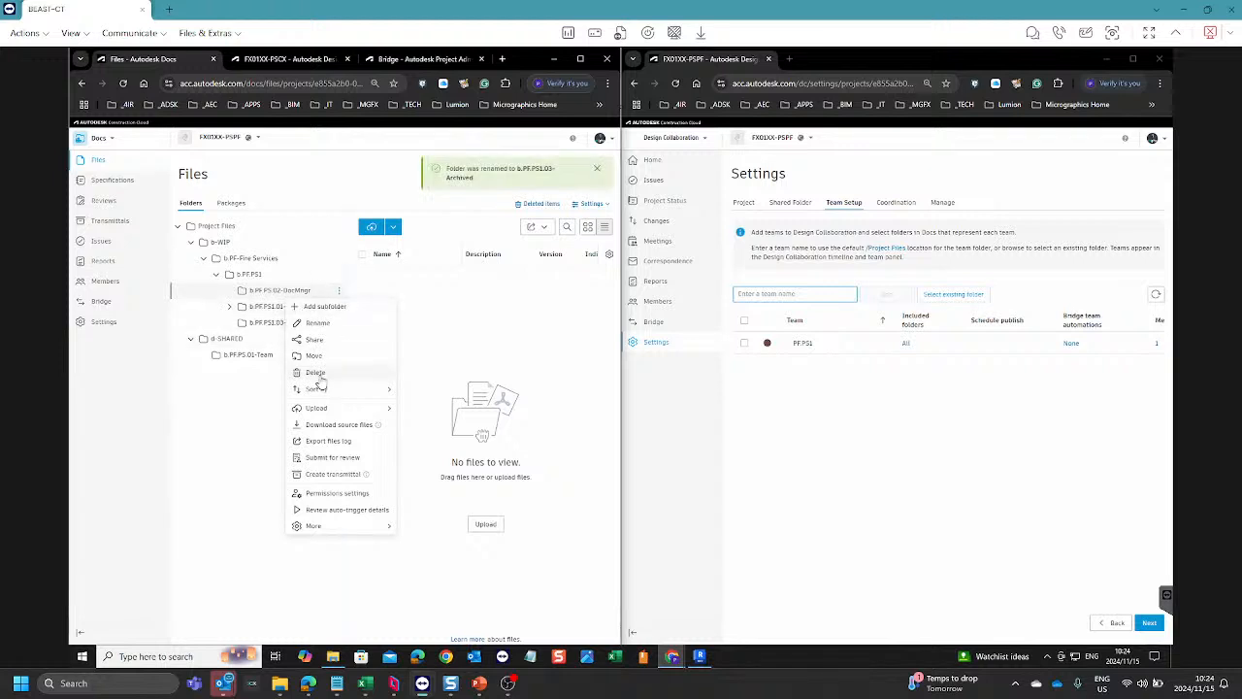
pyautogui.click(317, 322)
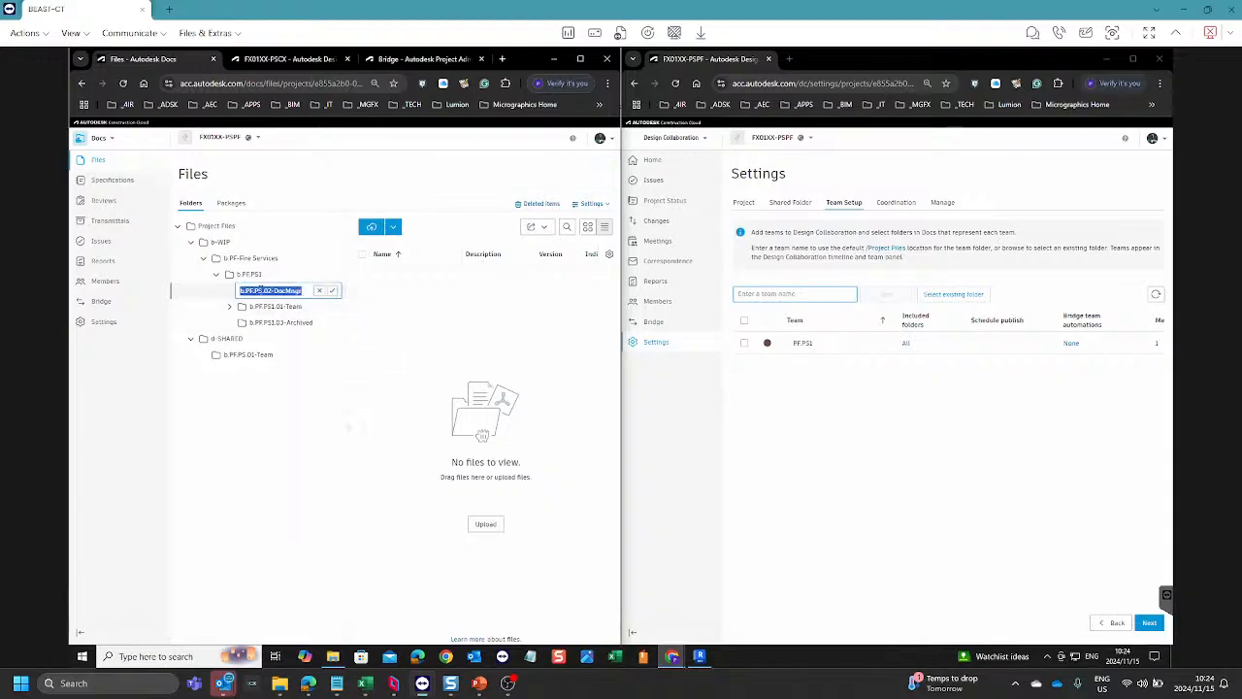
pyautogui.click(262, 290)
pyautogui.write('1')
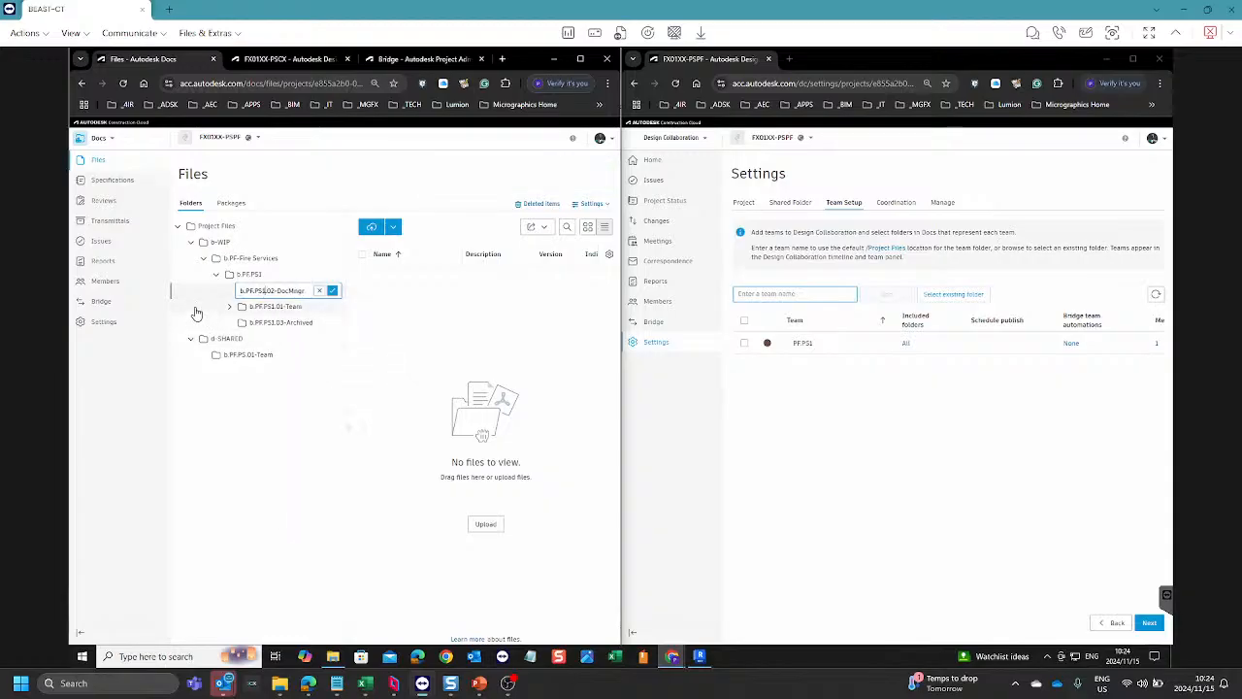
pyautogui.press('Return')
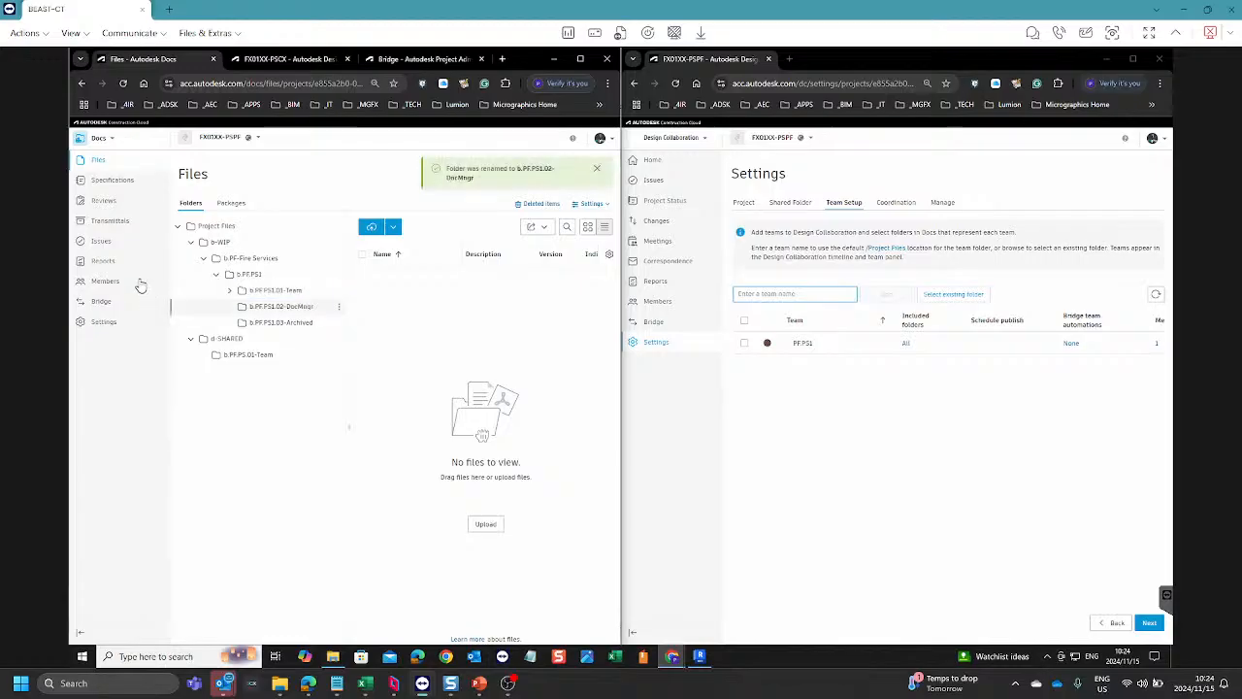
# Step: Rename the b.PF.PS.01-Team folder under d-SHARED to b.PF.PS1.01-Team
pyautogui.click(340, 357)
pyautogui.click(324, 389)
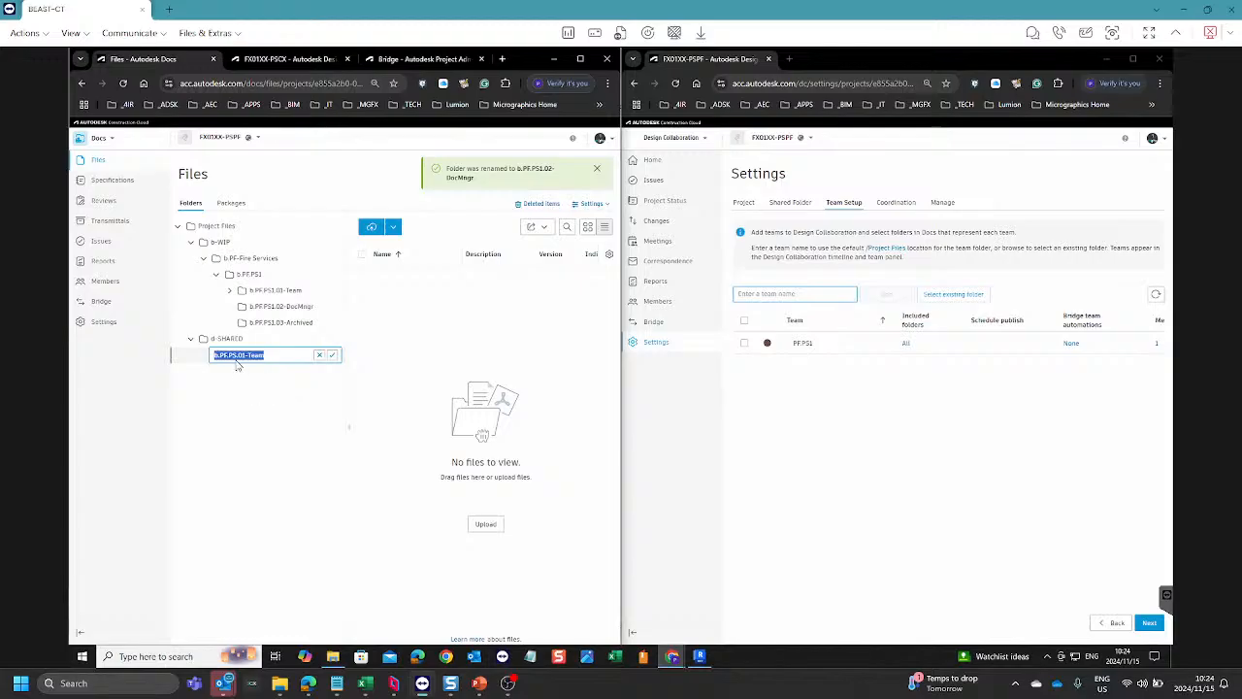
pyautogui.click(234, 356)
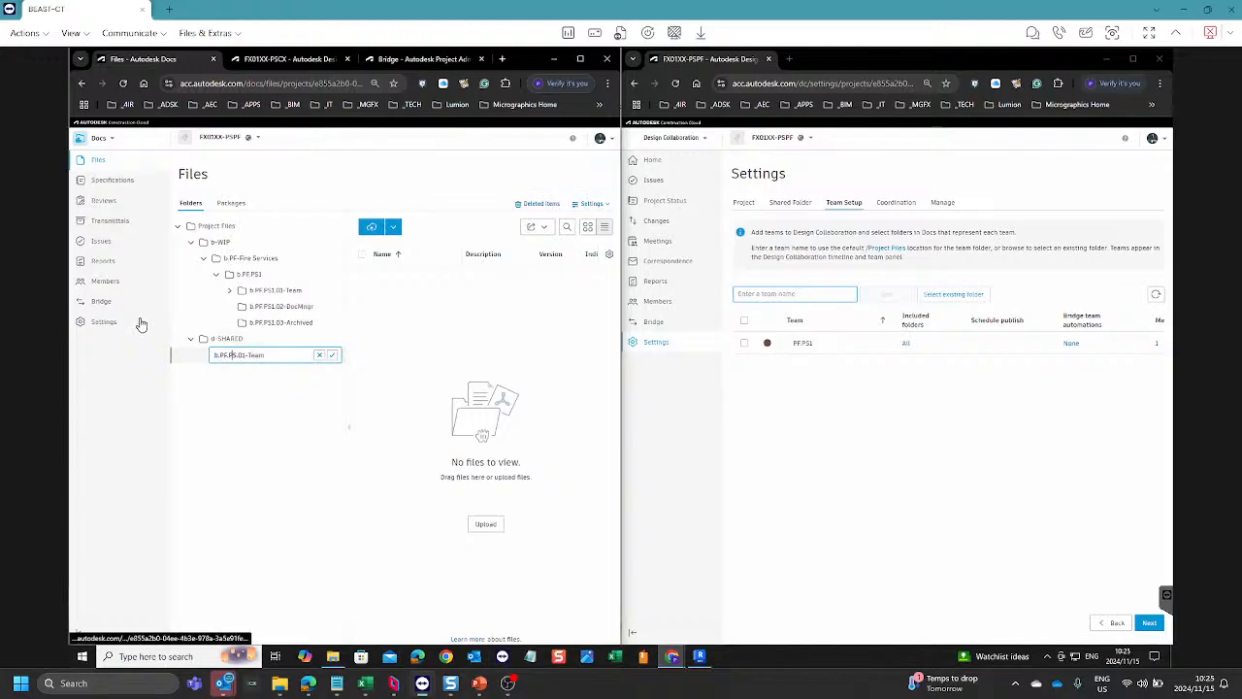
pyautogui.write('1')
pyautogui.press('Return')
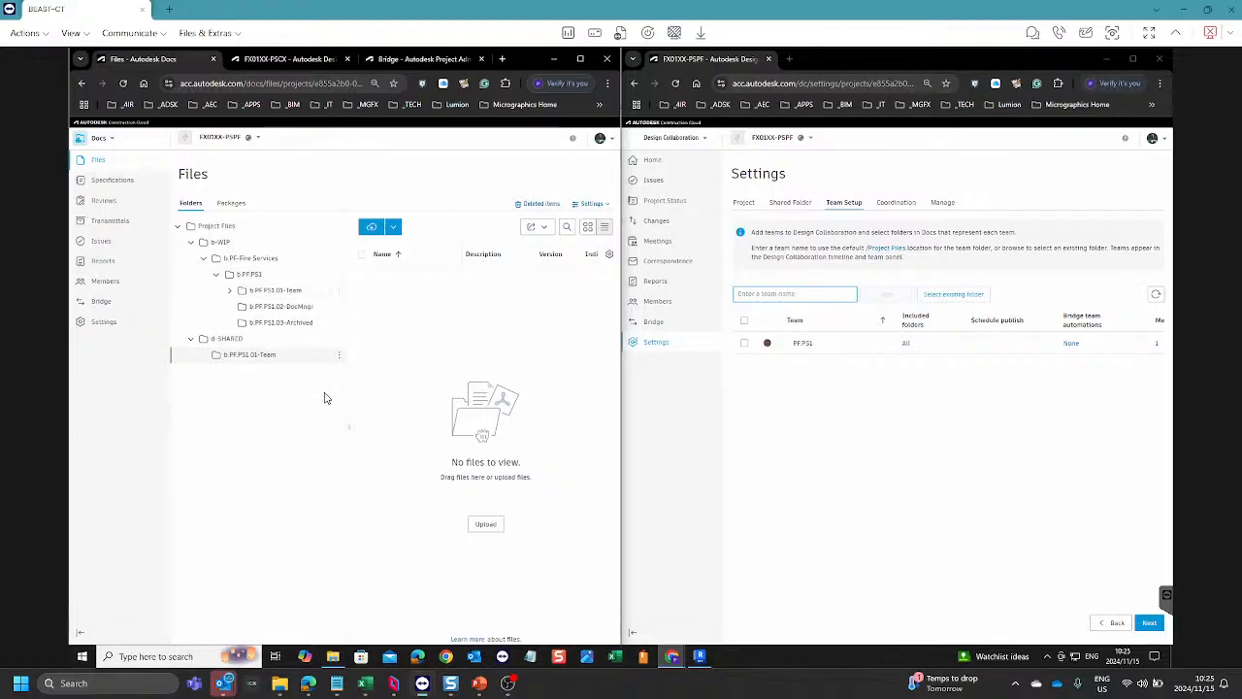
# Step: Check the bridge team automations of team PF.PS1 and the list of projects bridged with FX01XX-PSPF
pyautogui.click(1072, 346)
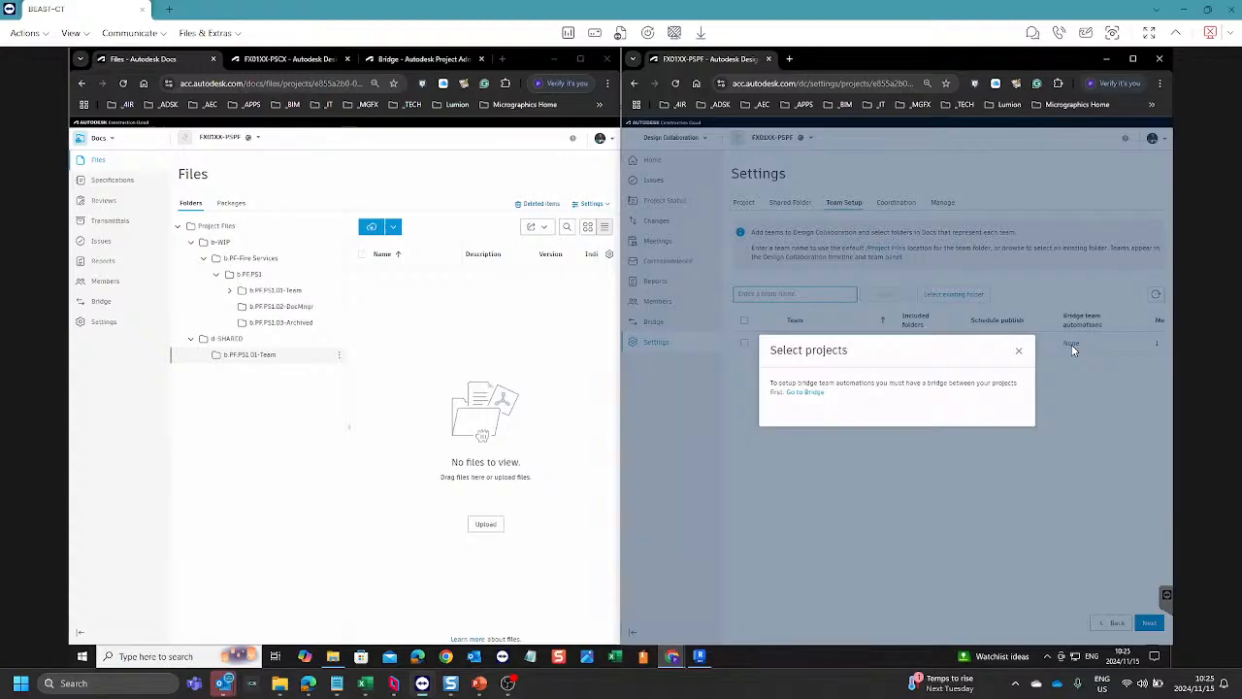
pyautogui.click(1018, 351)
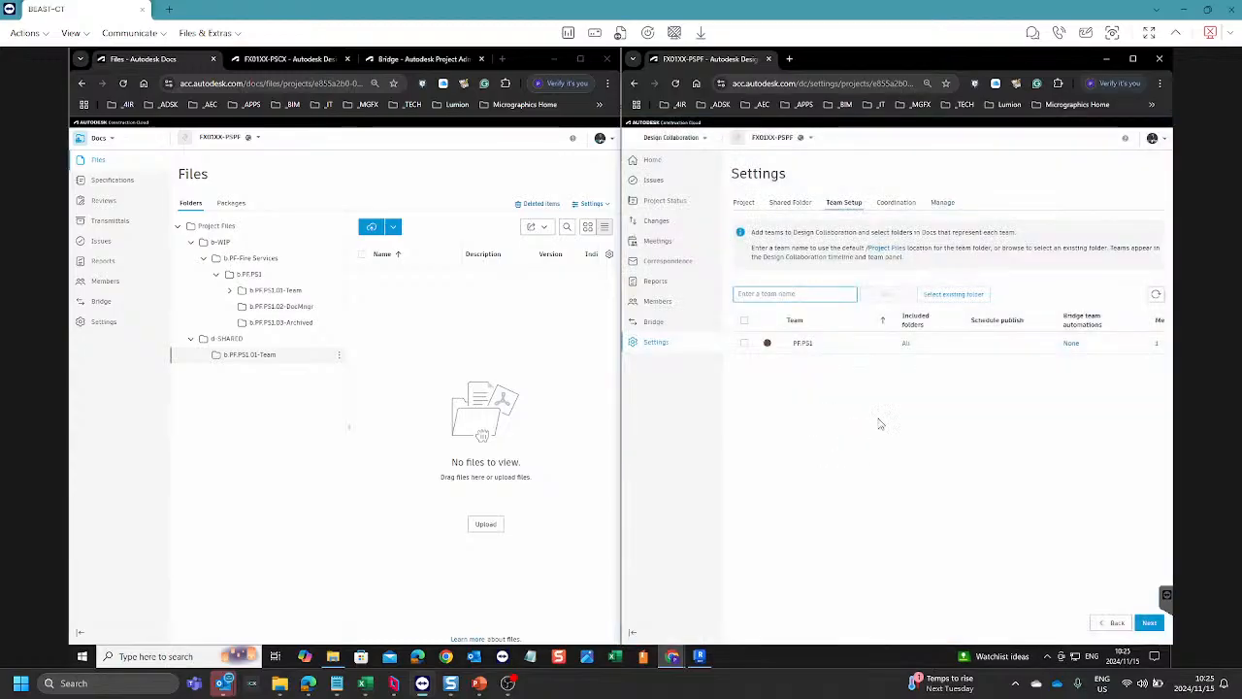
pyautogui.click(667, 324)
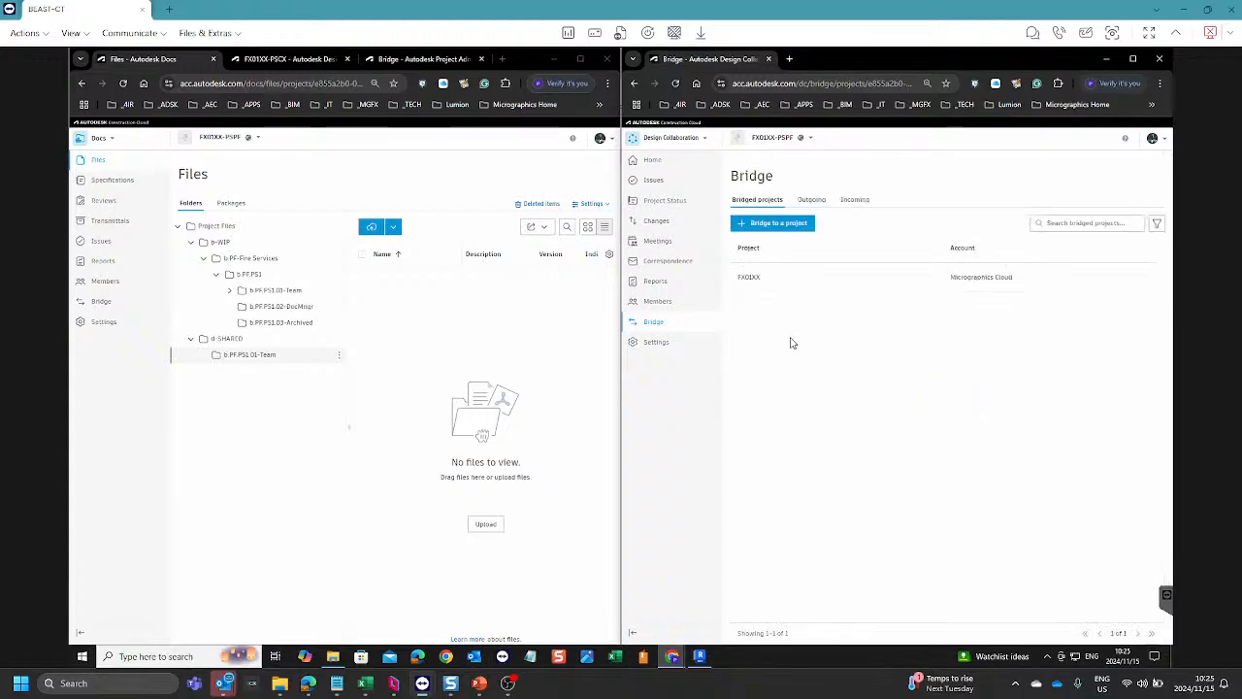
# Step: In the team setup of FX01XX-PSPF, set up bridge automation for team PF.PS1 with the FX01XX project and save it
pyautogui.click(654, 342)
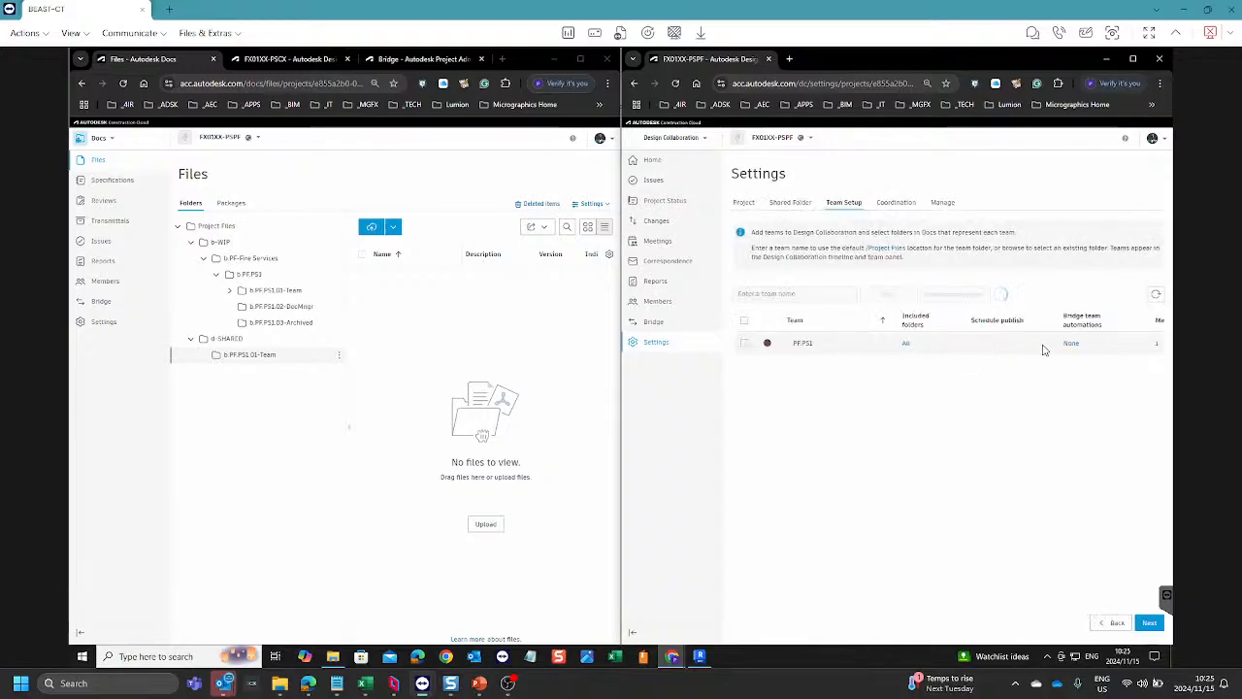
pyautogui.click(1071, 346)
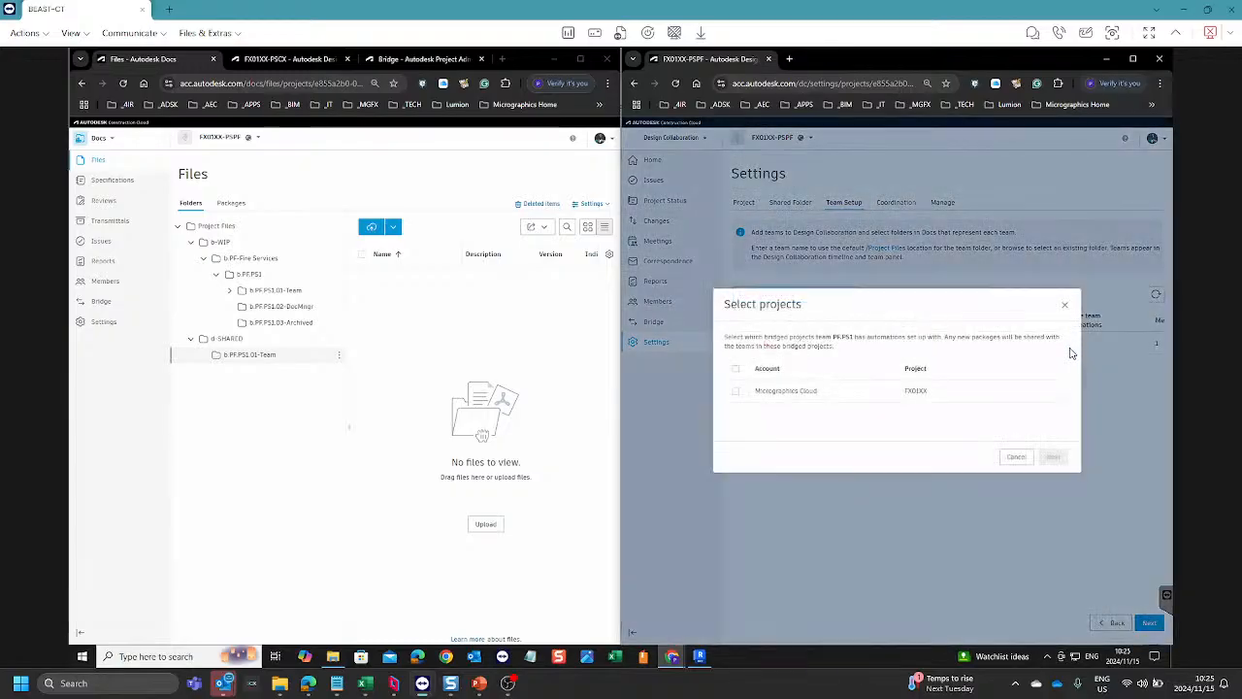
pyautogui.click(735, 392)
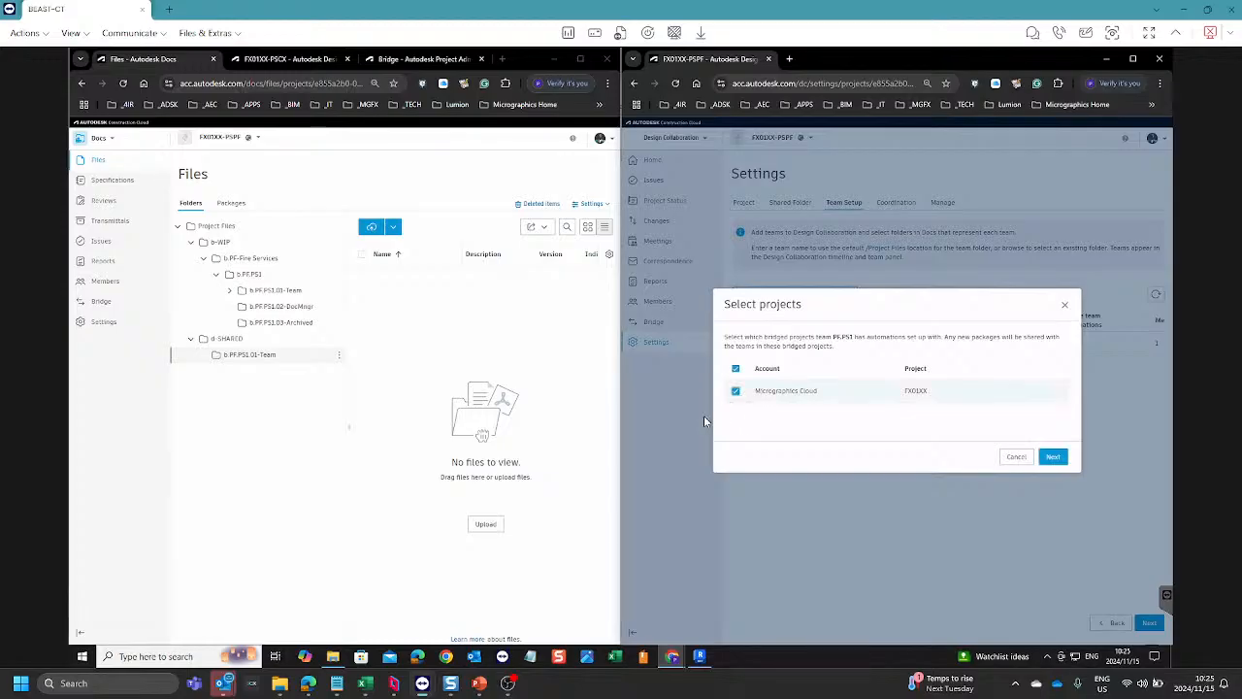
pyautogui.click(1051, 460)
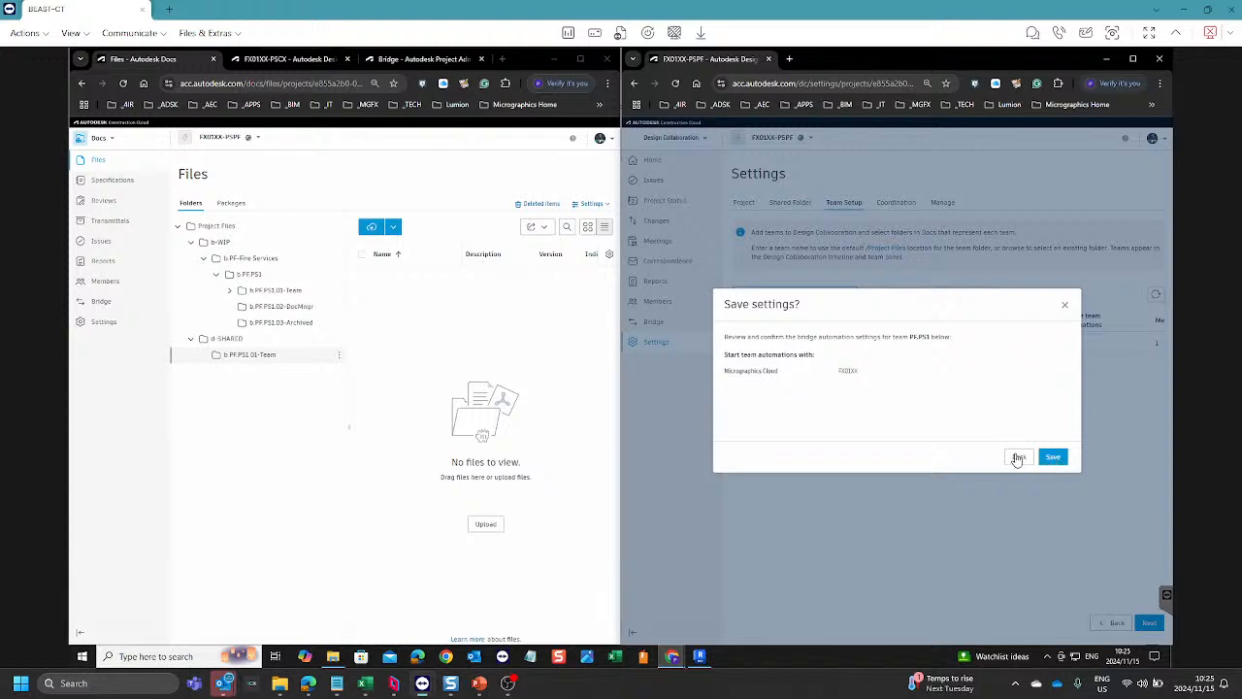
pyautogui.click(1050, 458)
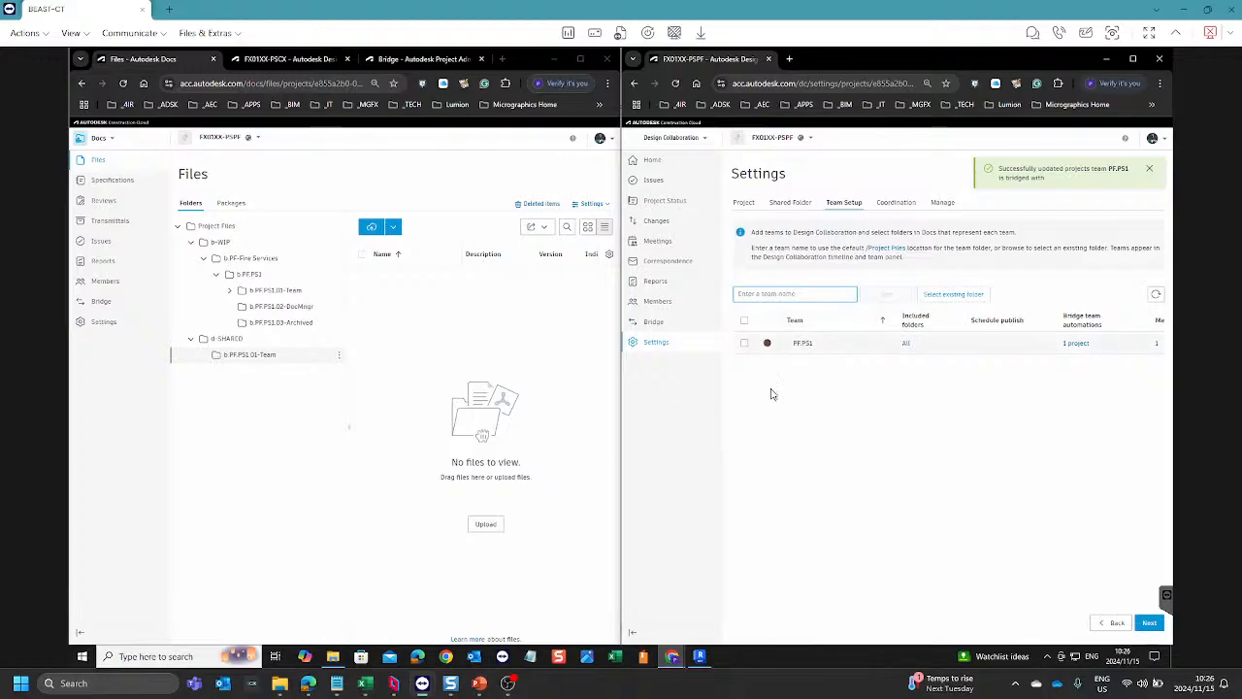
# Step: Switch to the Parsec session and open the Docs files of the FX01XX project
pyautogui.click(395, 684)
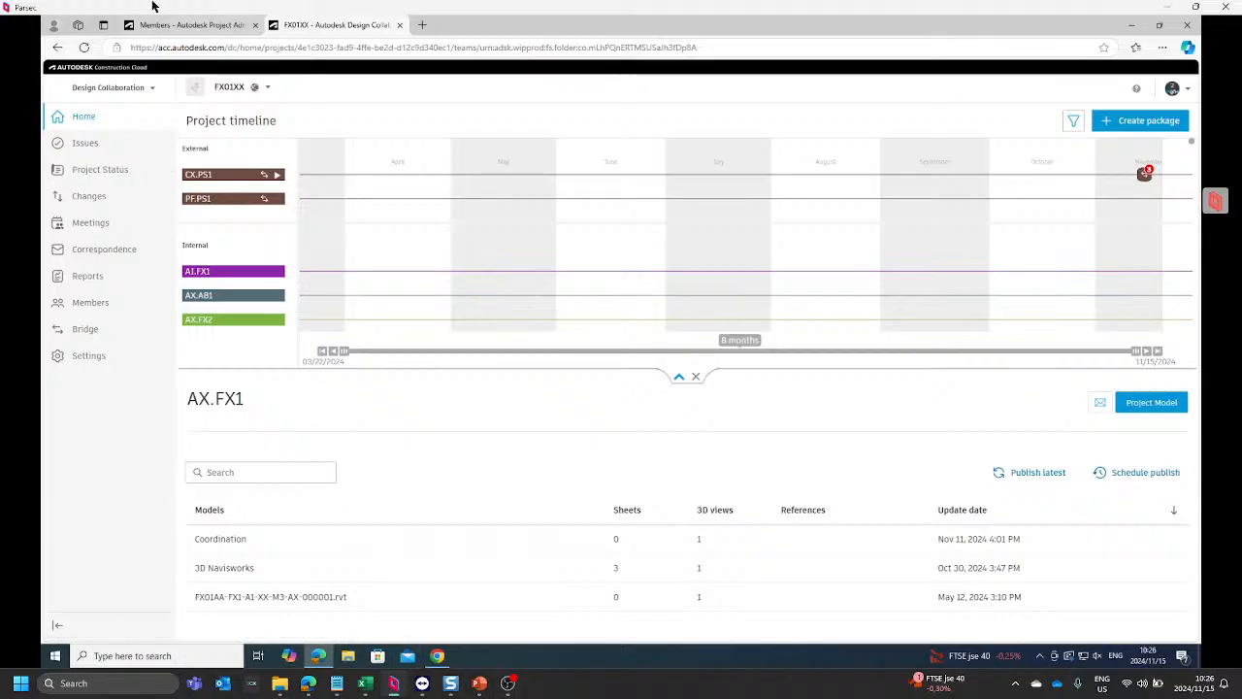
pyautogui.click(194, 31)
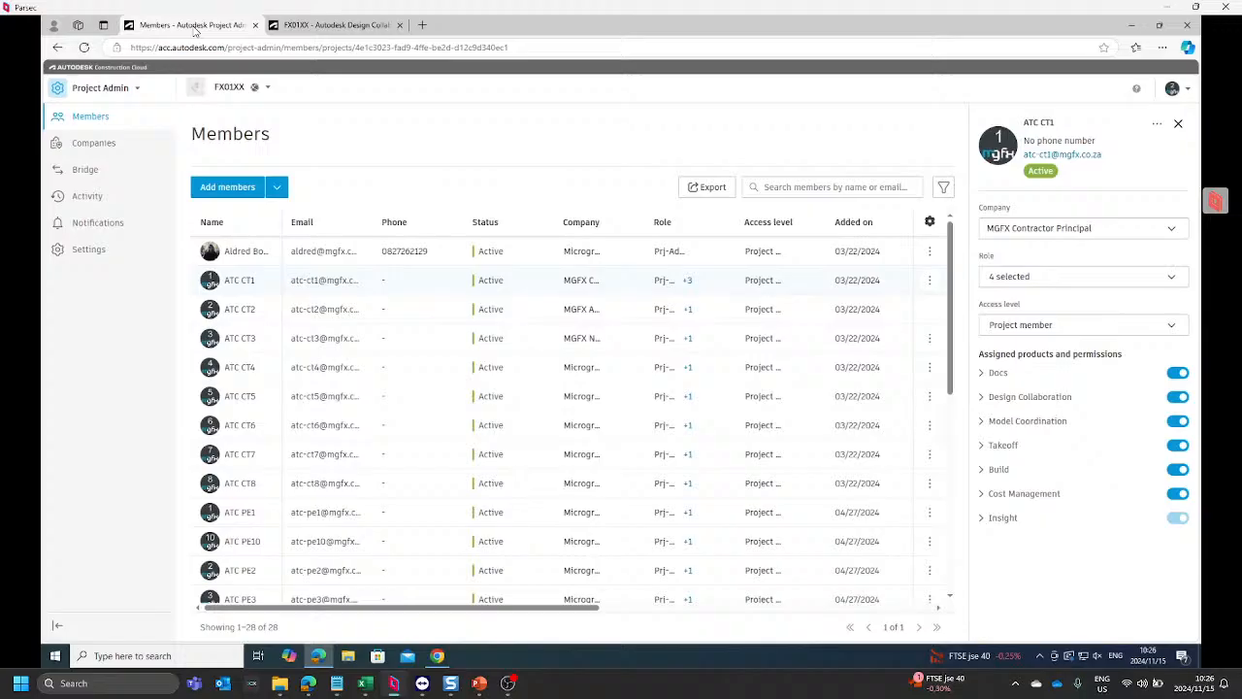
pyautogui.click(123, 92)
pyautogui.click(97, 178)
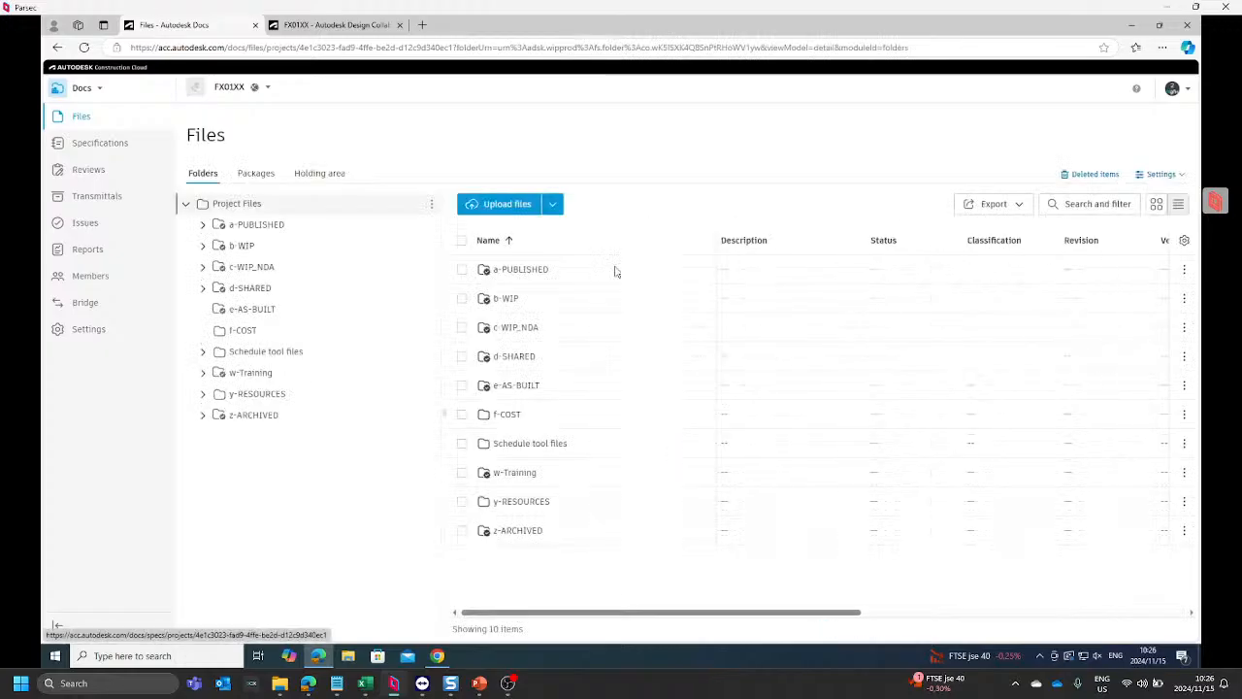
# Step: Open the b.PF-Fire Services folder under b-WIP to check its contents
pyautogui.click(200, 250)
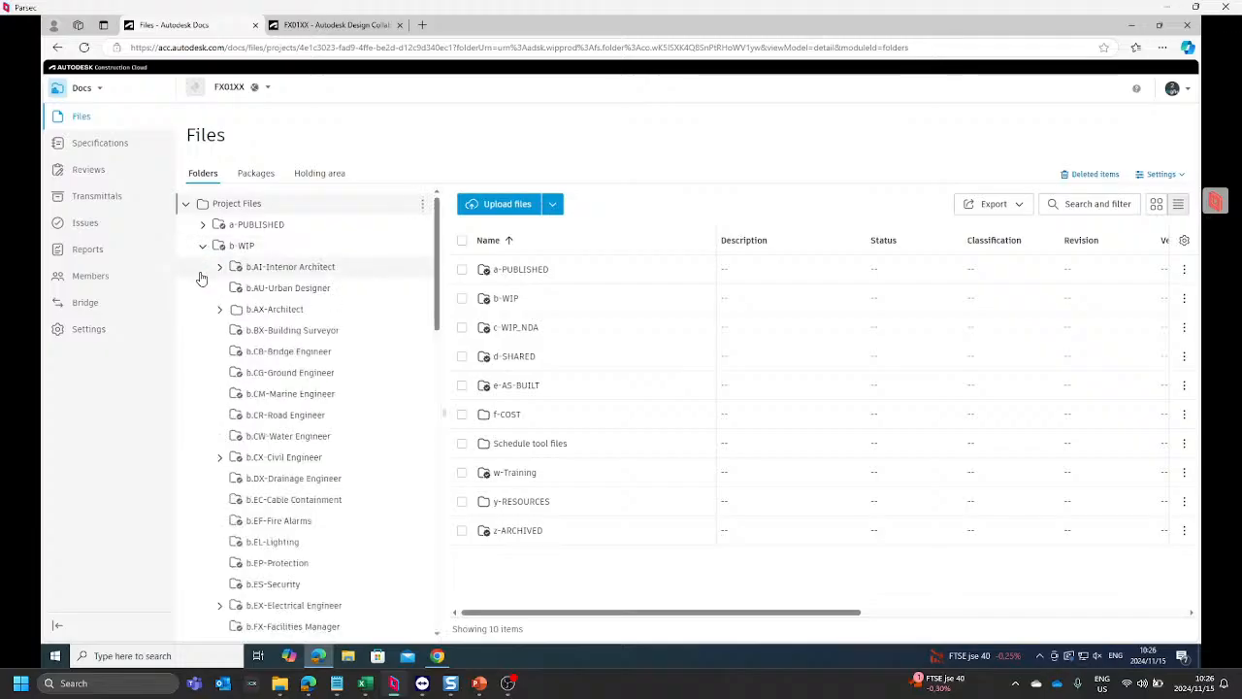
pyautogui.scroll(-4, 220, 345)
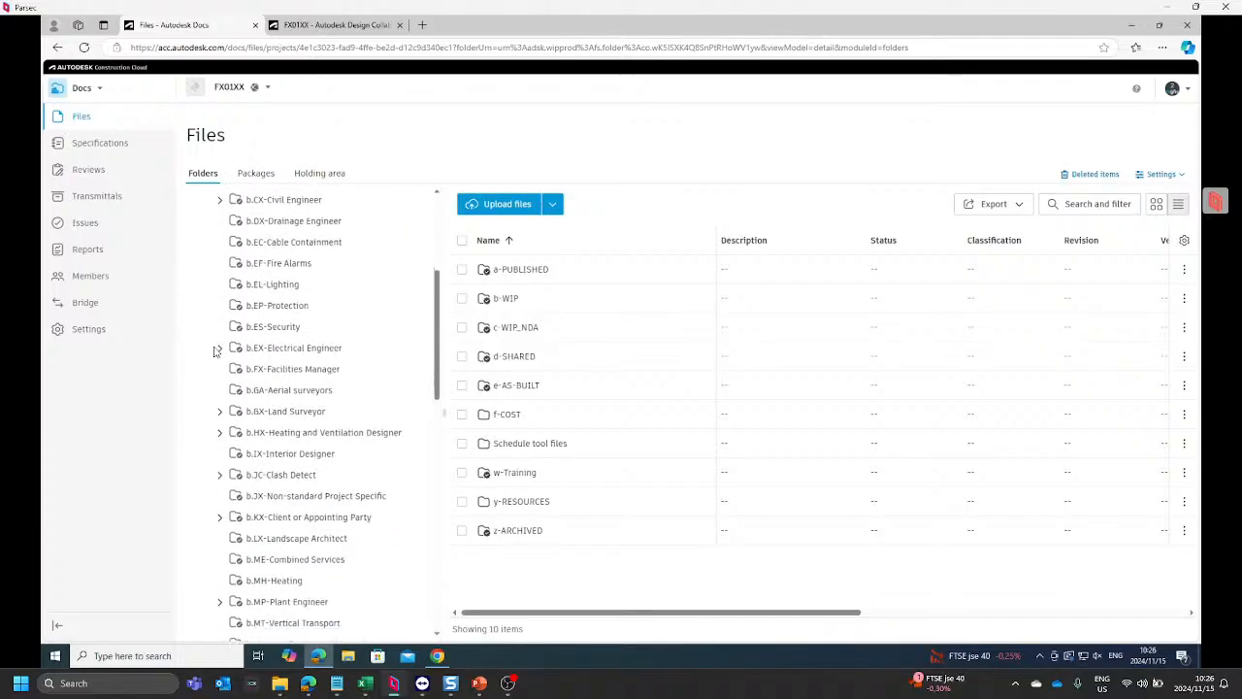
pyautogui.scroll(-3, 220, 351)
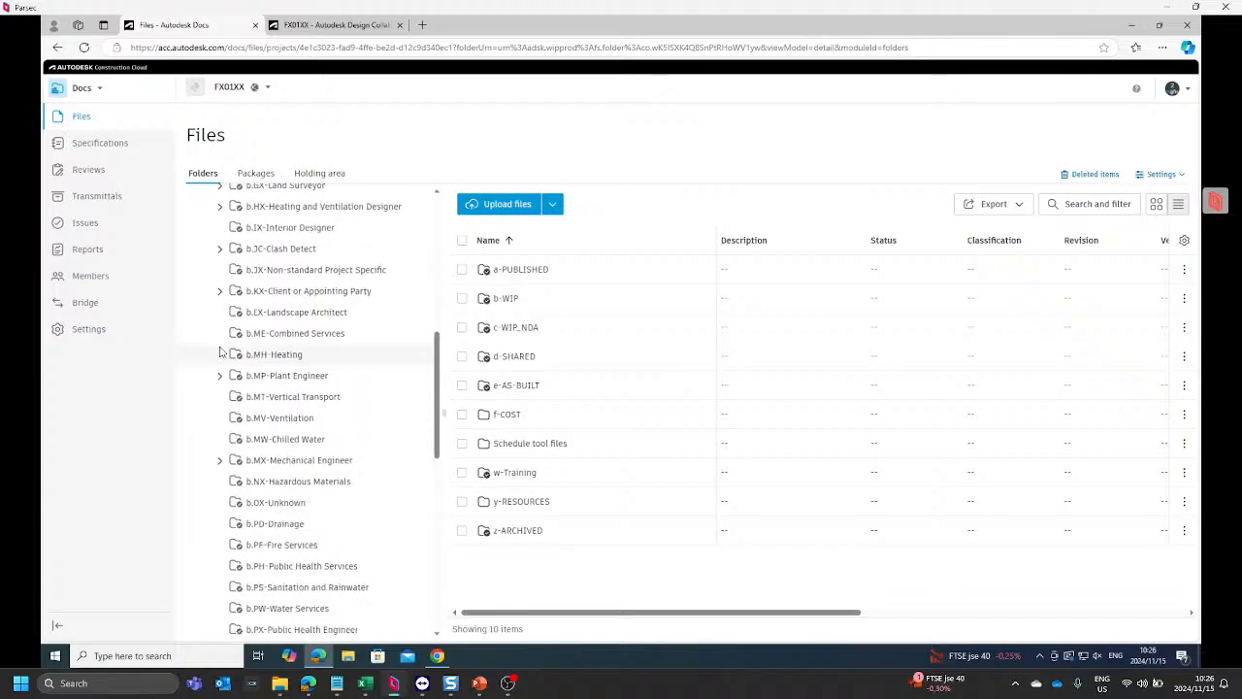
pyautogui.scroll(-6, 221, 352)
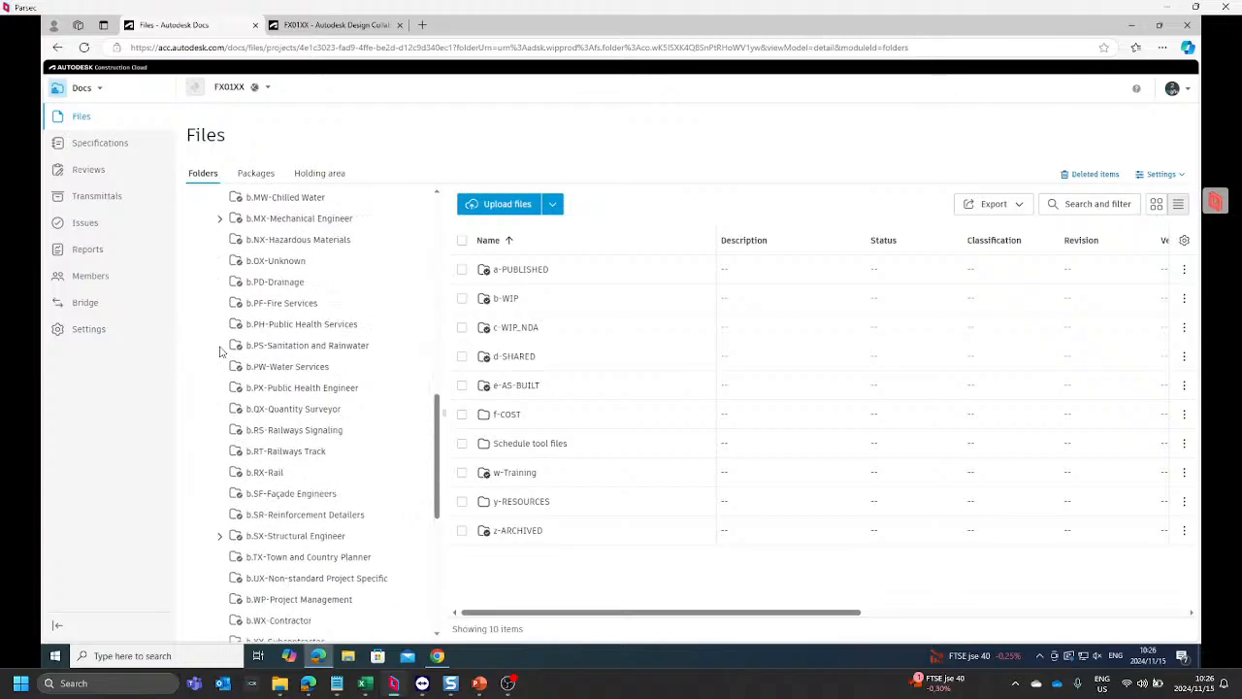
pyautogui.click(282, 304)
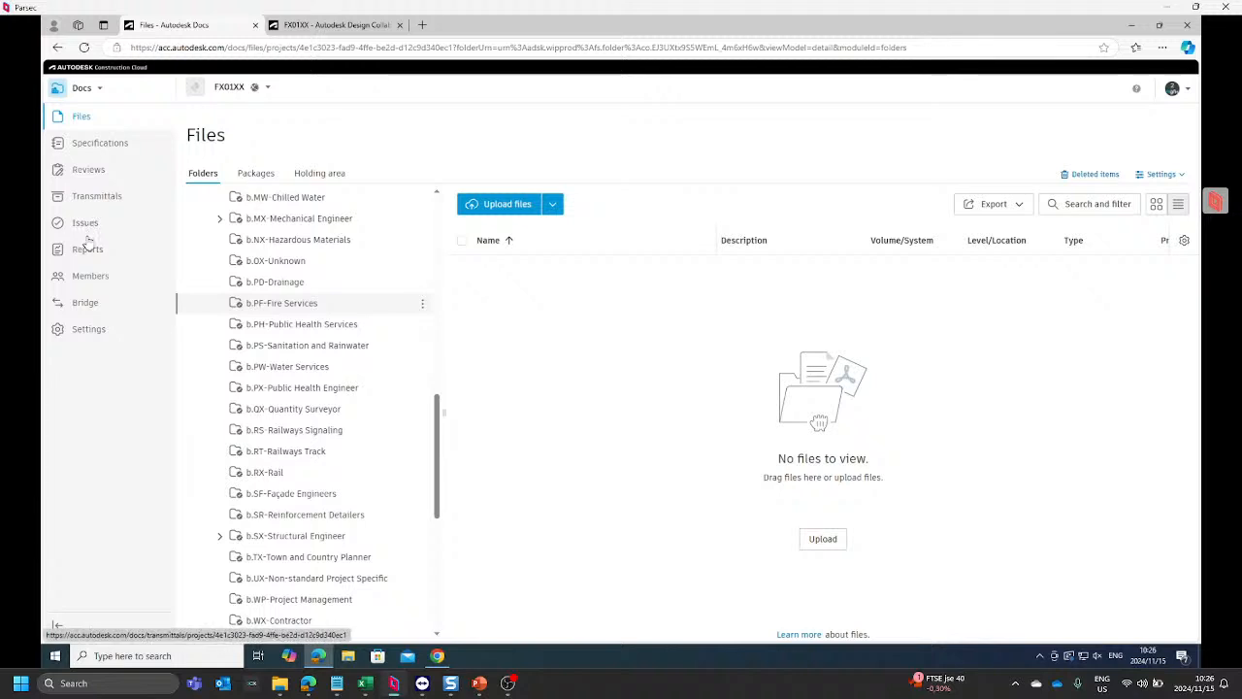
# Step: Open the d-SHARED folder of FX01XX and look through its discipline subfolders for fire services
pyautogui.scroll(-3, 307, 339)
pyautogui.scroll(-7, 307, 339)
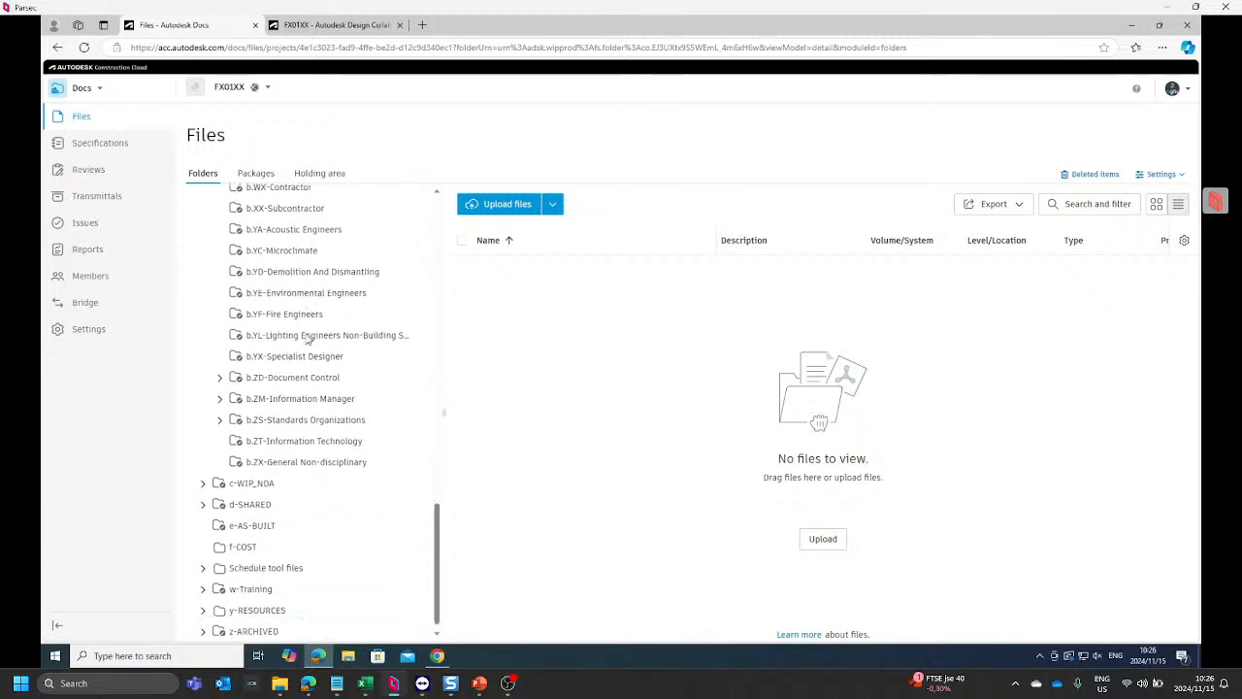
pyautogui.click(256, 499)
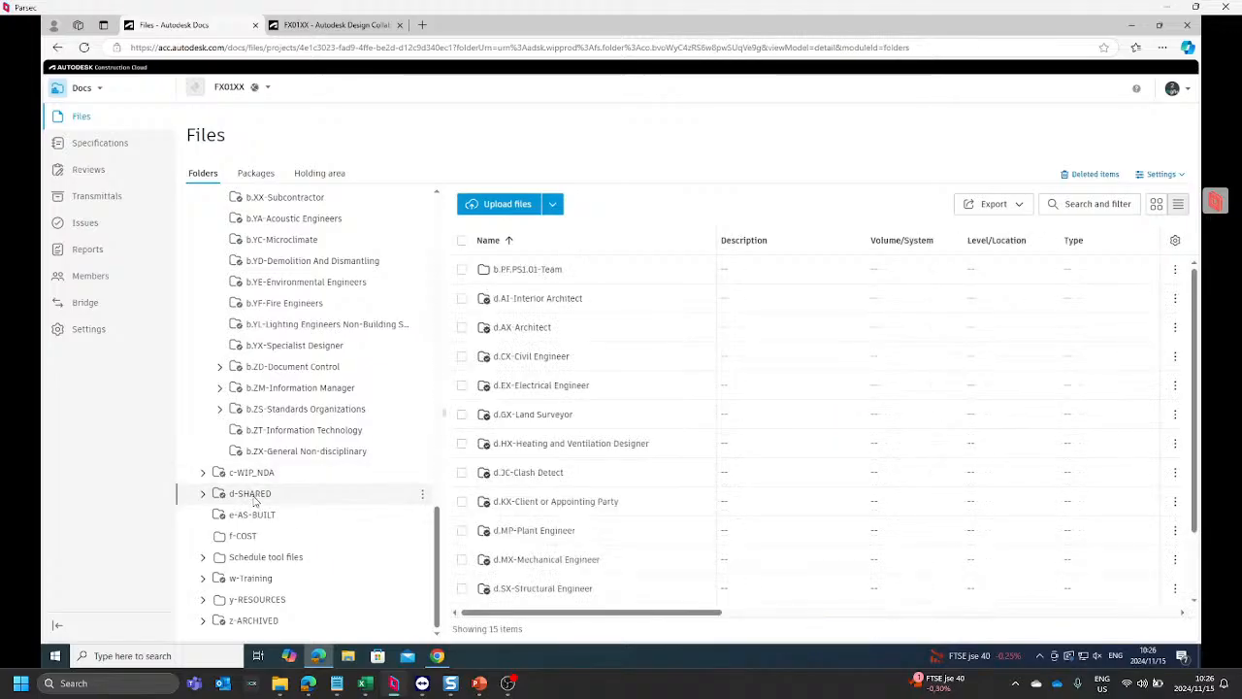
pyautogui.scroll(-2, 615, 341)
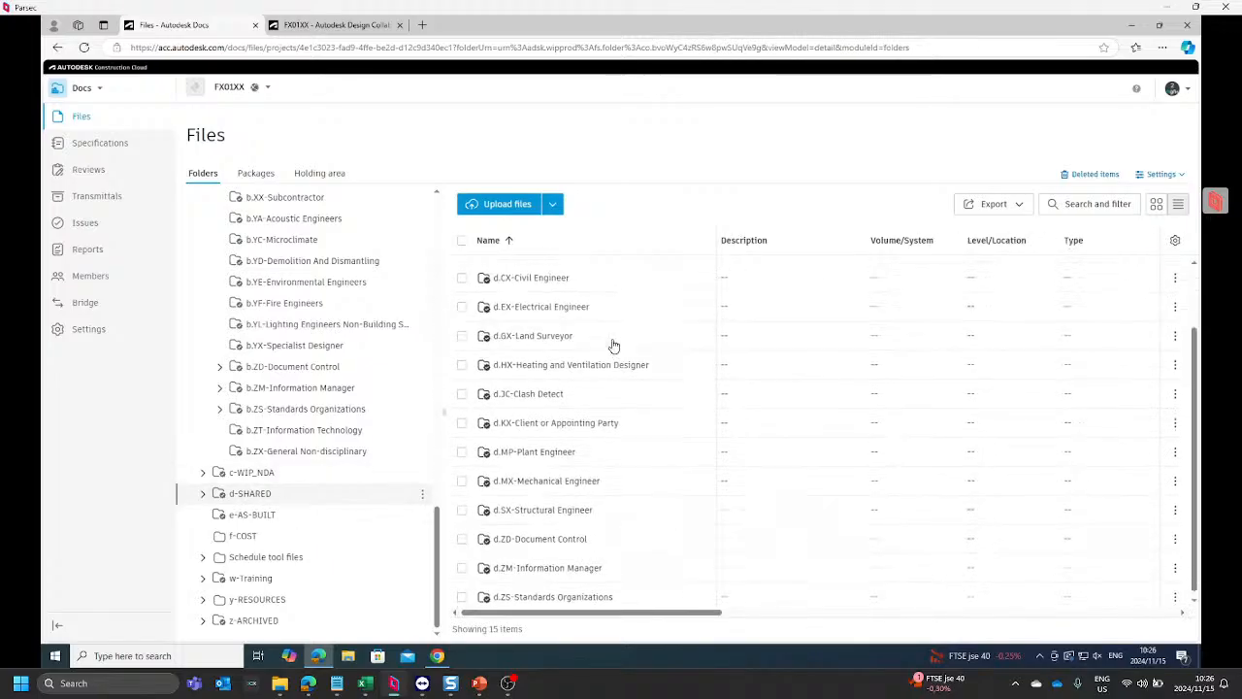
pyautogui.scroll(2, 613, 346)
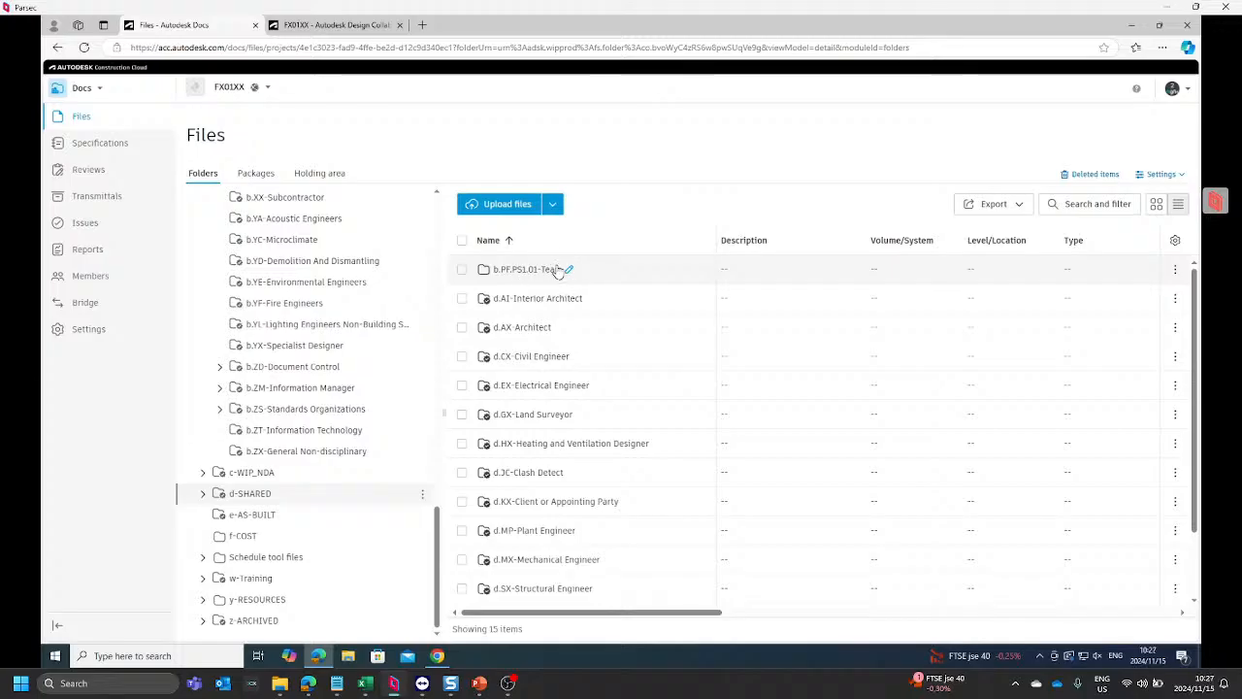
# Step: Copy the name of the b.PF-Fire Services folder under b-WIP, leaving the folder itself unrenamed
pyautogui.scroll(-3, 536, 287)
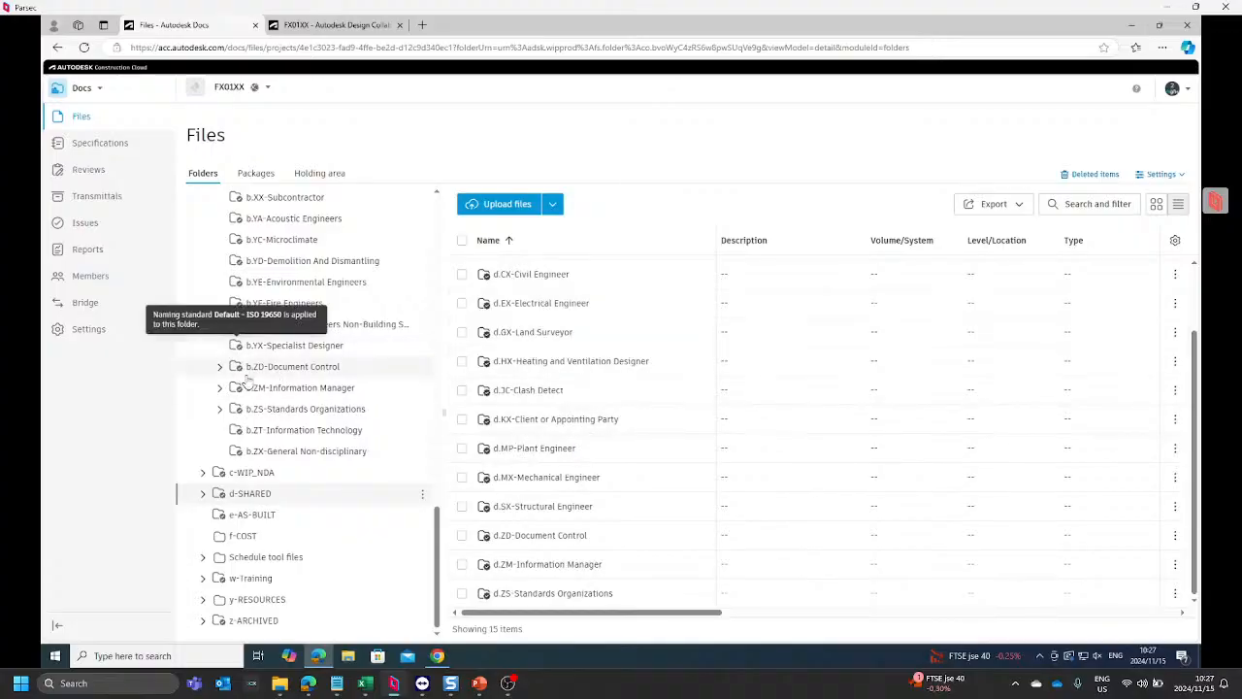
pyautogui.scroll(5, 335, 408)
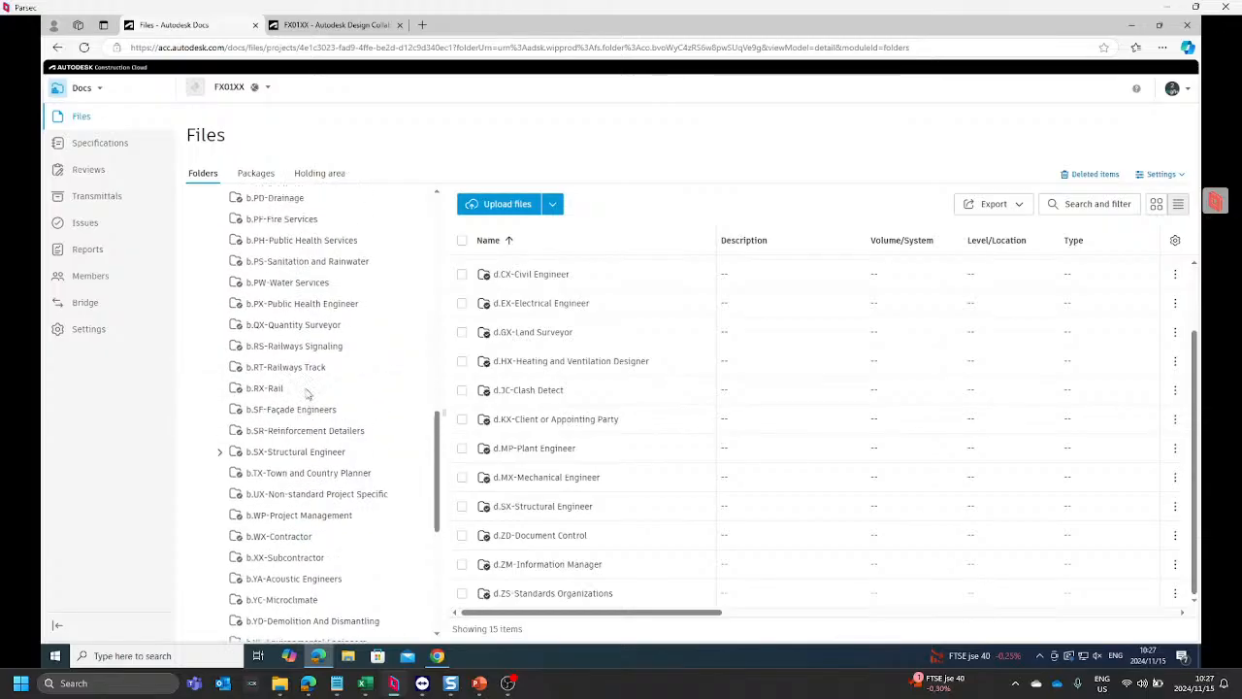
pyautogui.scroll(2, 281, 291)
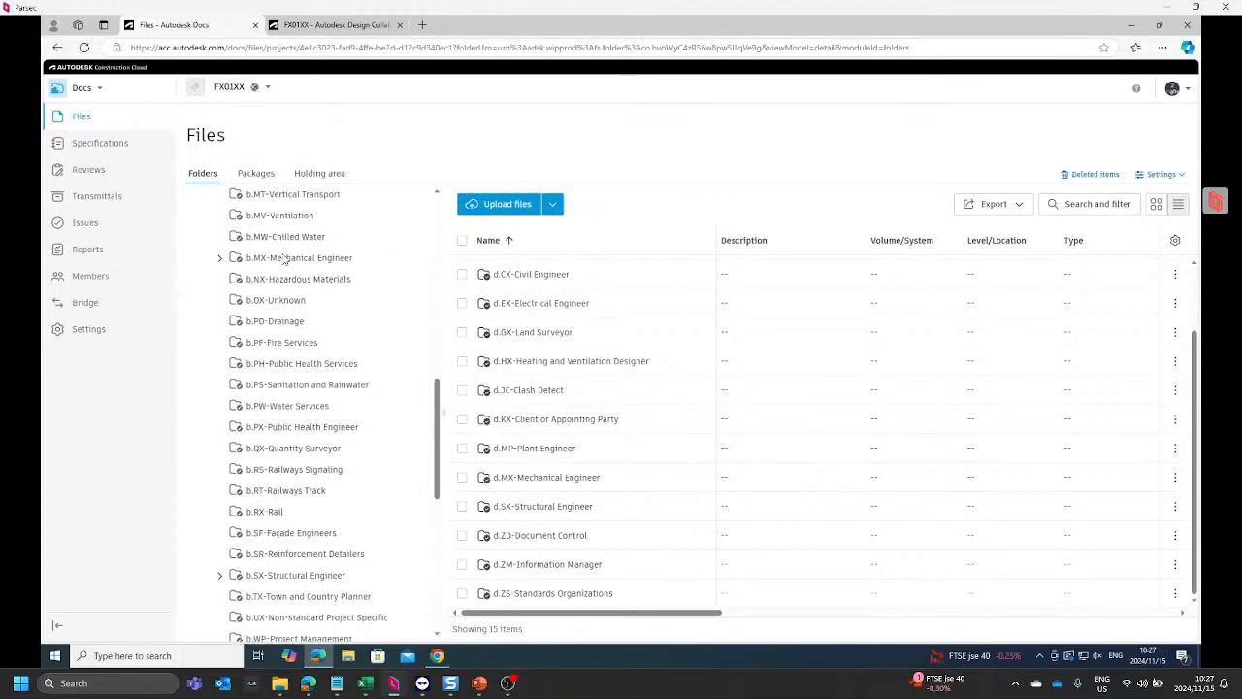
pyautogui.click(425, 345)
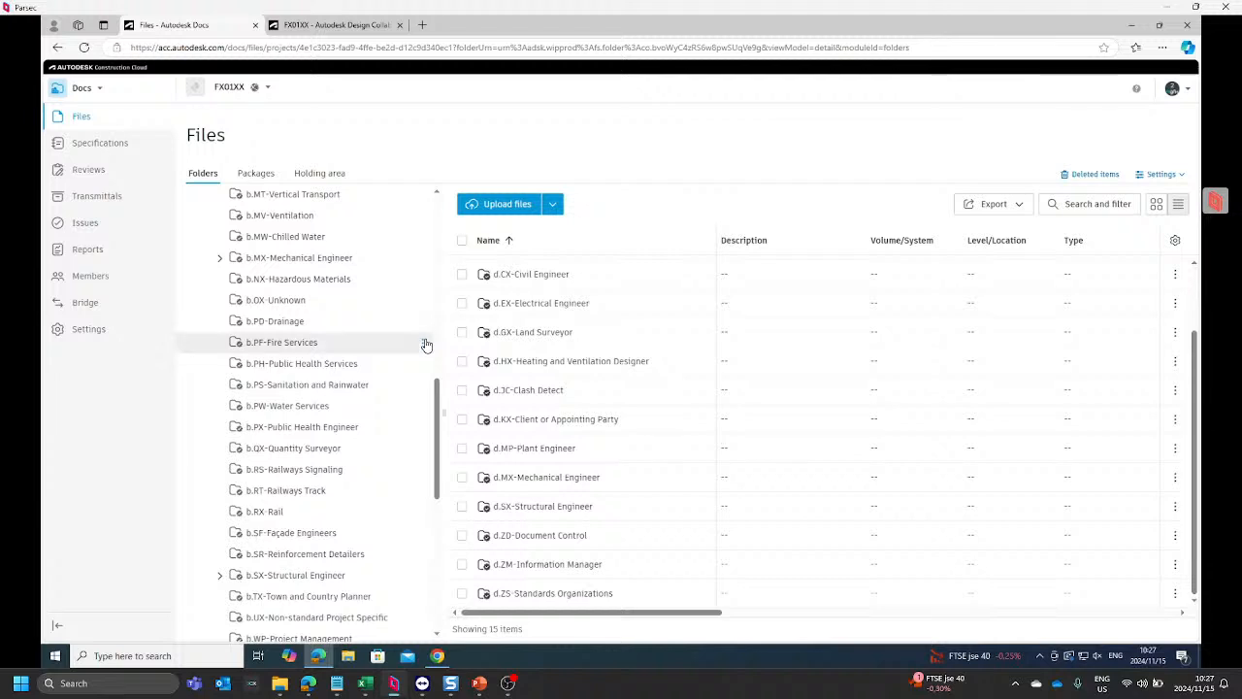
pyautogui.click(388, 94)
pyautogui.hotkey('ctrl', 'c')
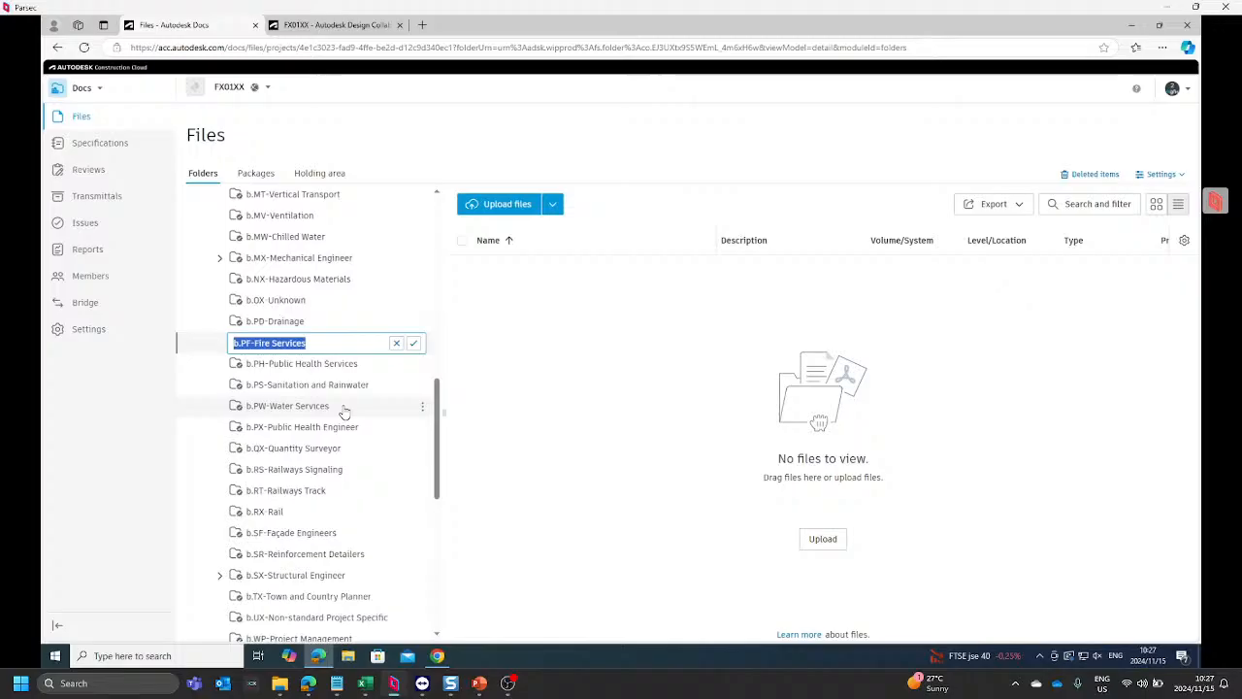
pyautogui.click(187, 343)
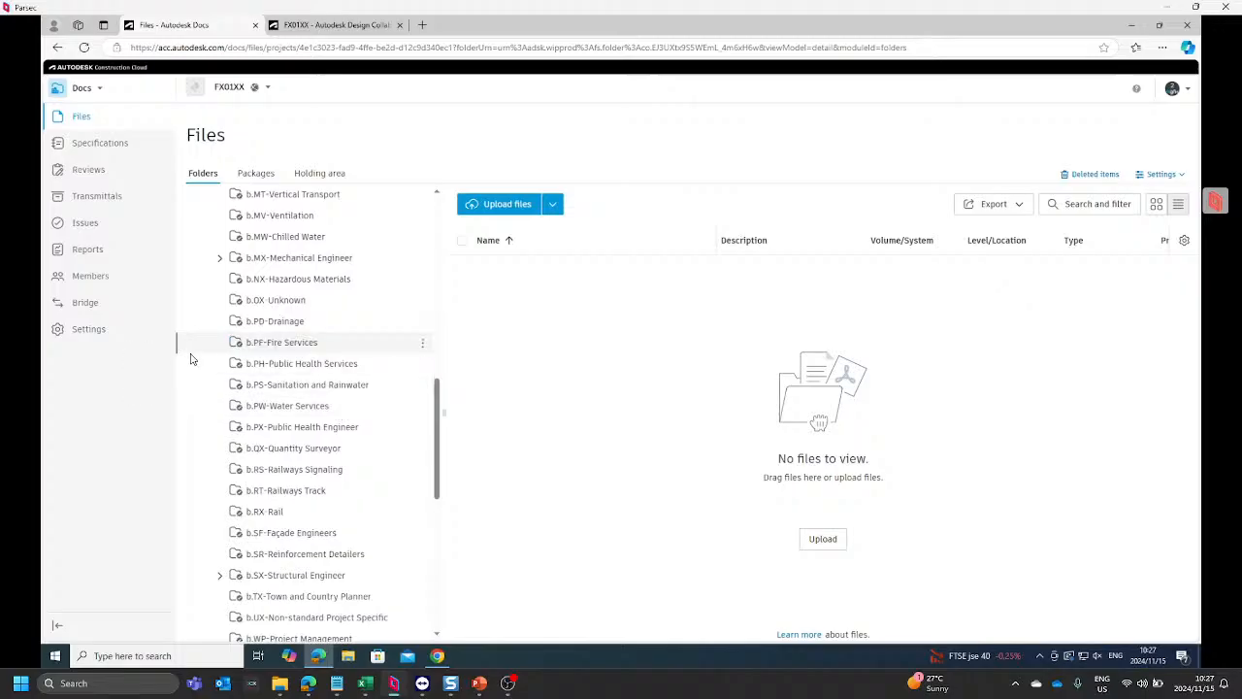
# Step: Add a subfolder named d.PF-Fire Services to the d-SHARED folder, using the copied folder name with its prefix changed to d
pyautogui.scroll(-10, 200, 379)
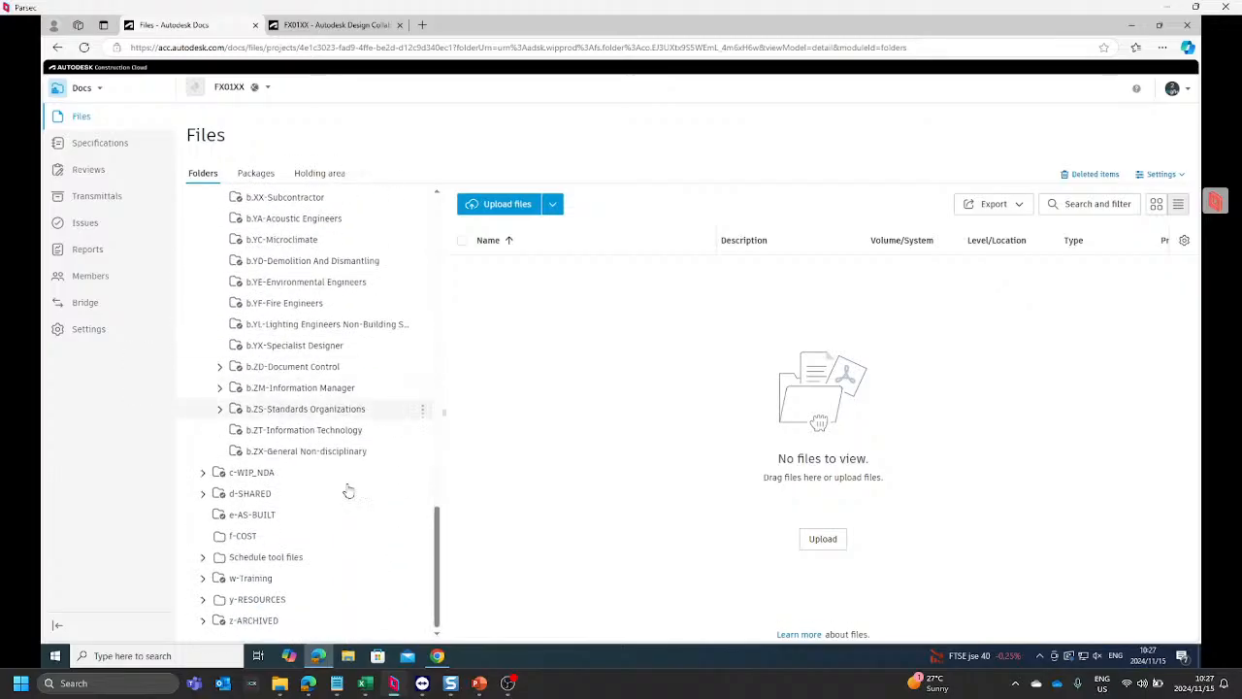
pyautogui.click(196, 496)
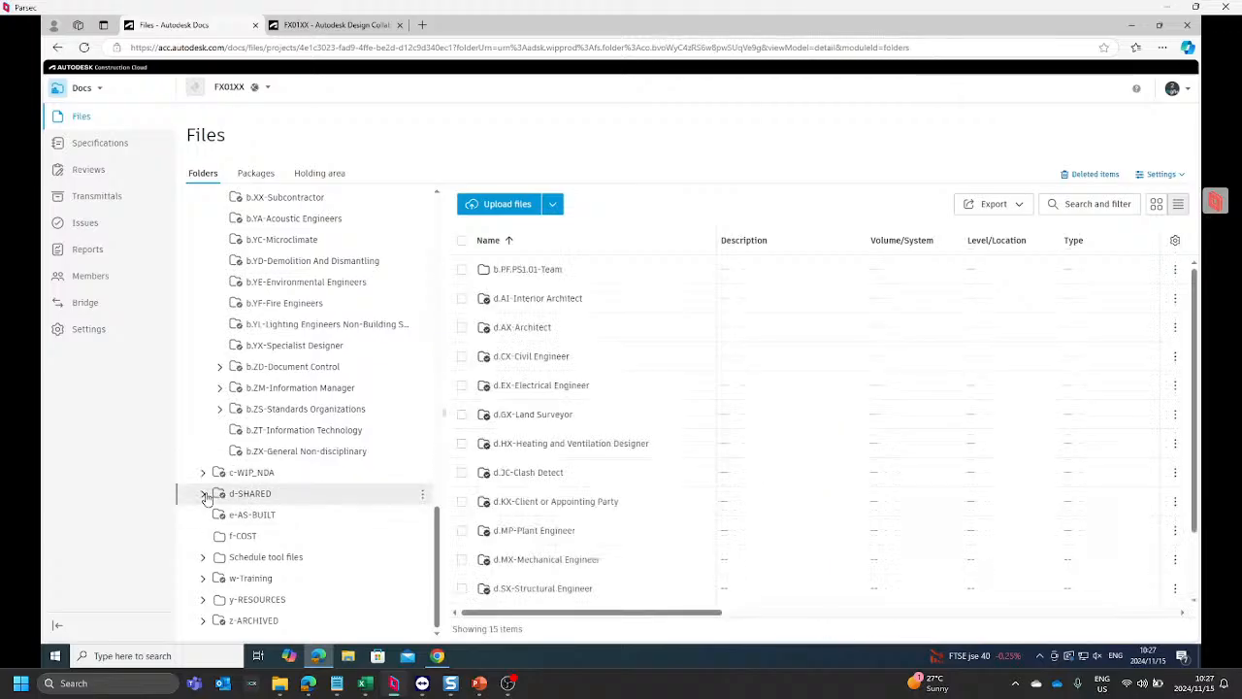
pyautogui.click(420, 496)
pyautogui.click(412, 187)
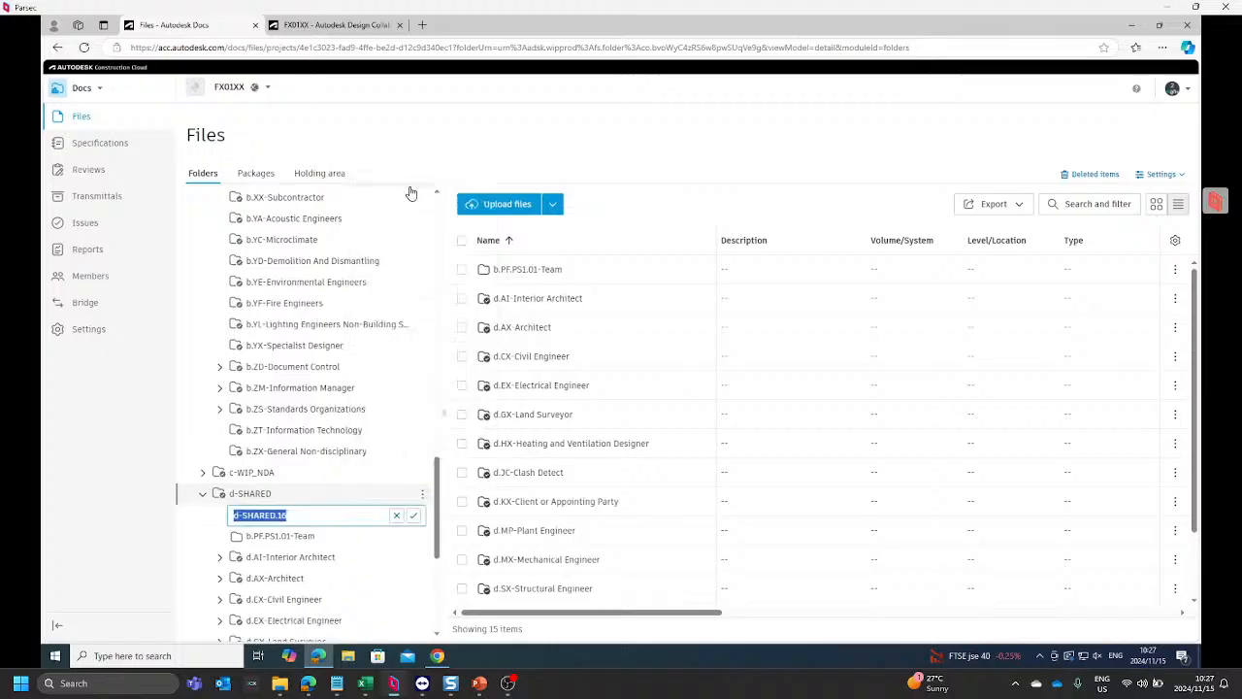
pyautogui.hotkey('ctrl', 'v')
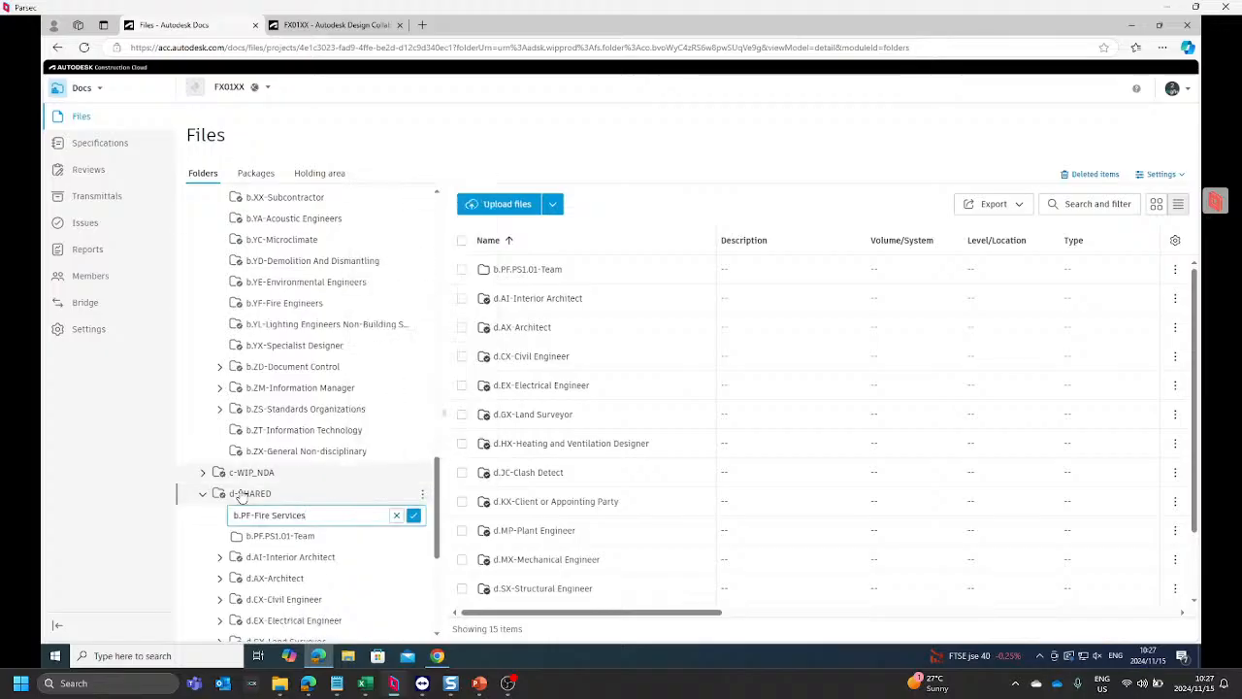
pyautogui.click(235, 516)
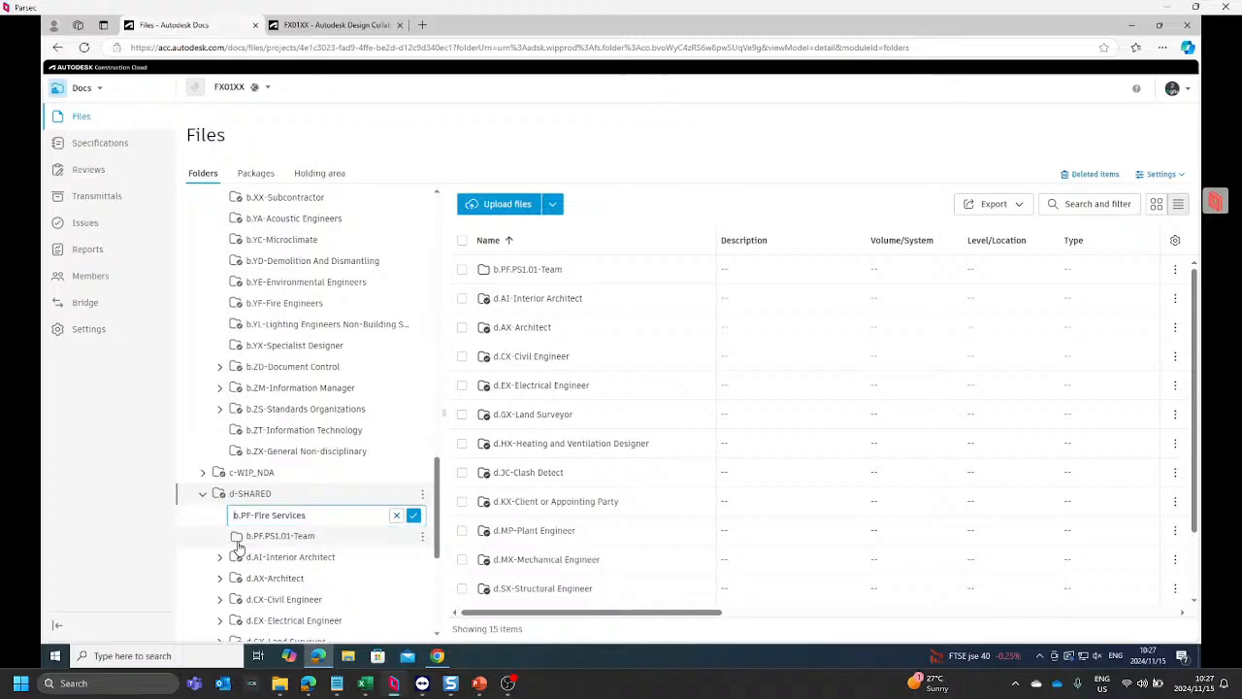
pyautogui.press('Delete')
pyautogui.write('d')
pyautogui.press('Return')
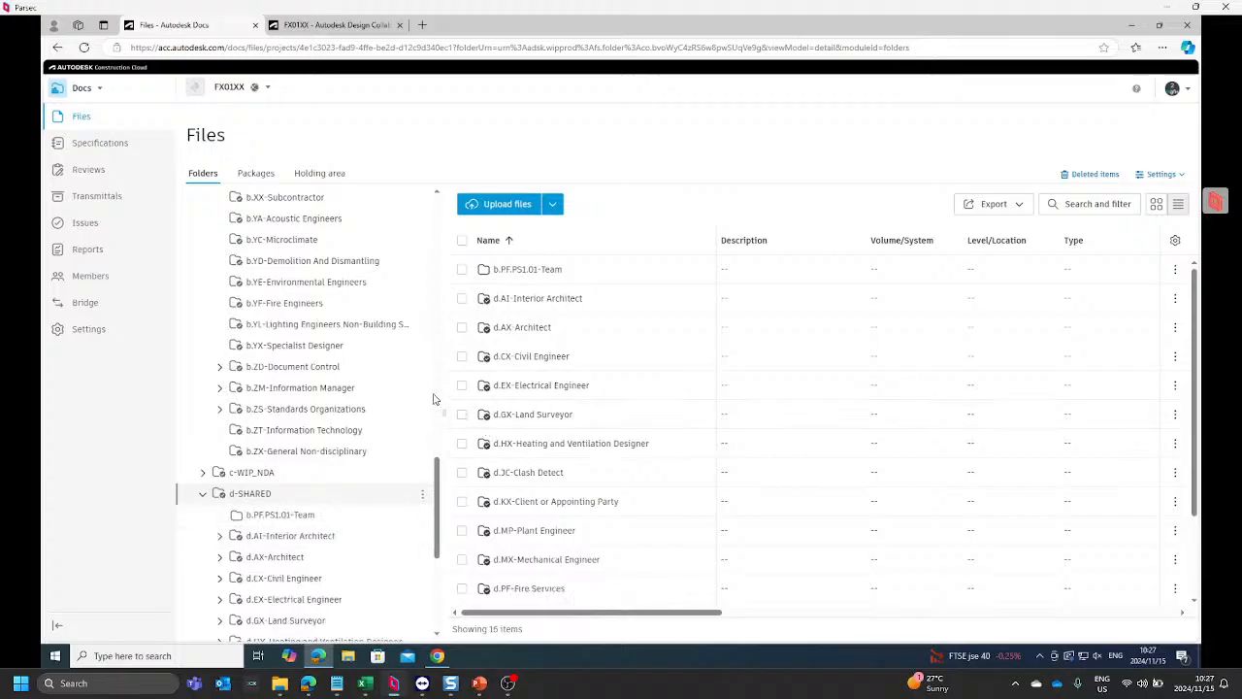
# Step: Move the b.PF.PS1.01-Team folder from d-SHARED into its d.PF-Fire Services subfolder
pyautogui.scroll(-2, 320, 406)
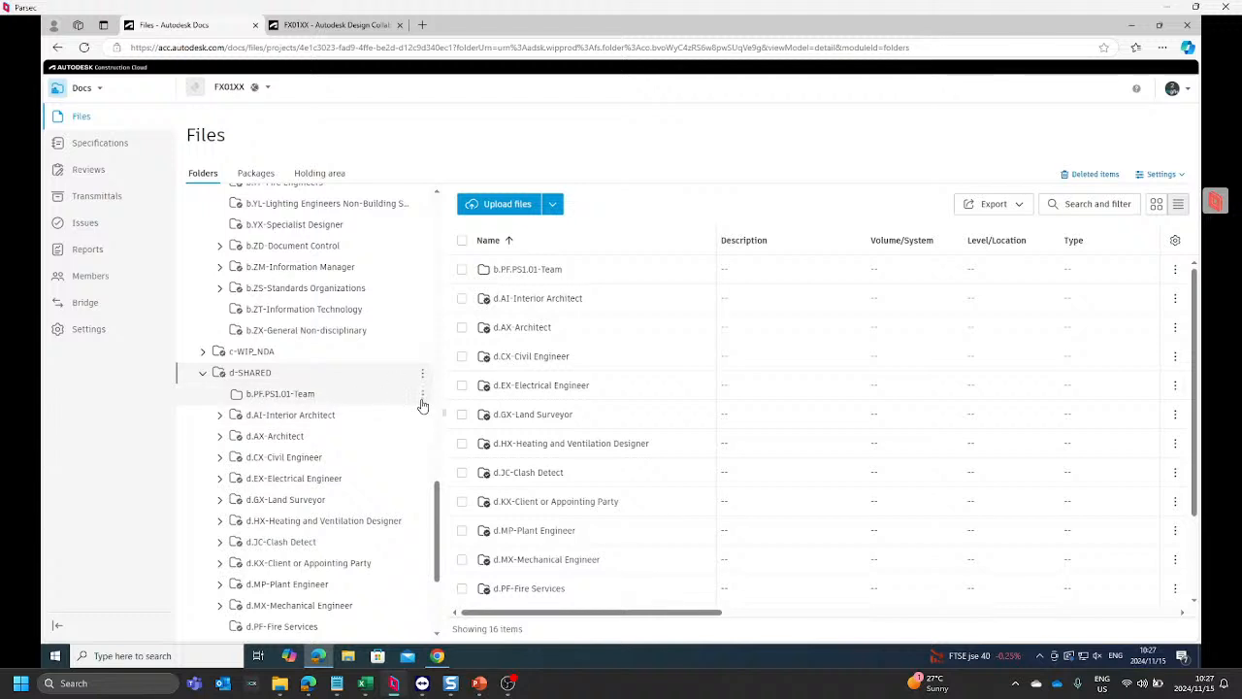
pyautogui.click(422, 393)
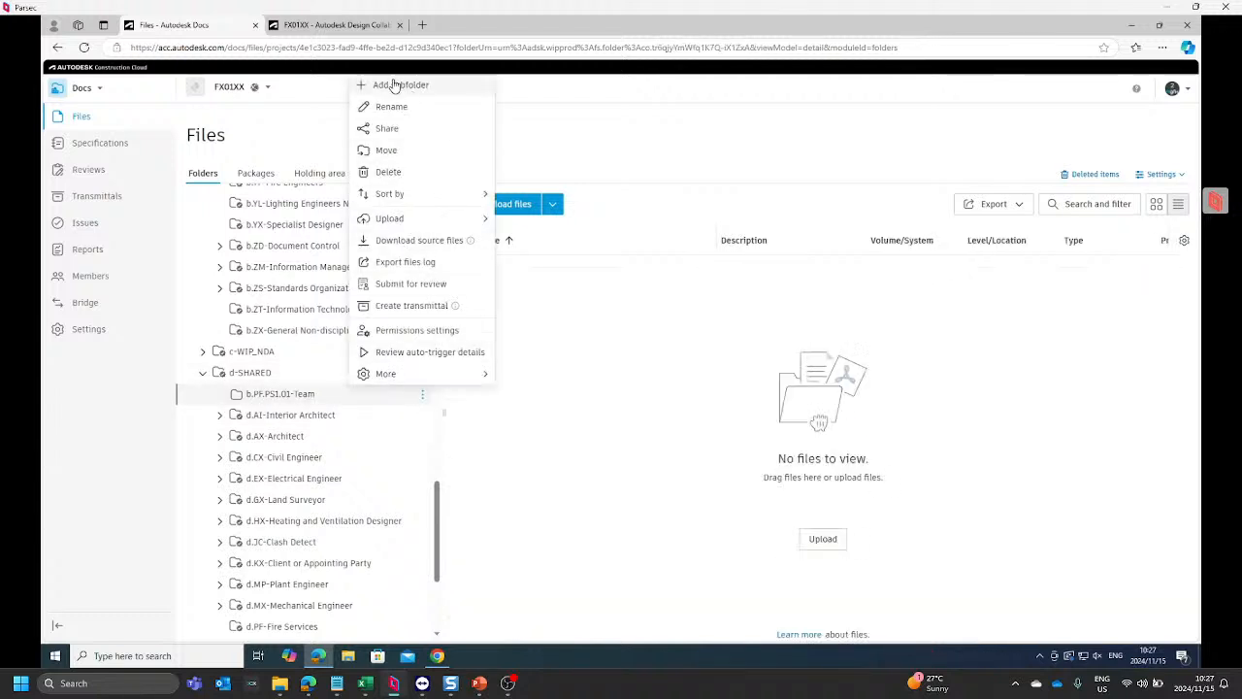
pyautogui.click(388, 151)
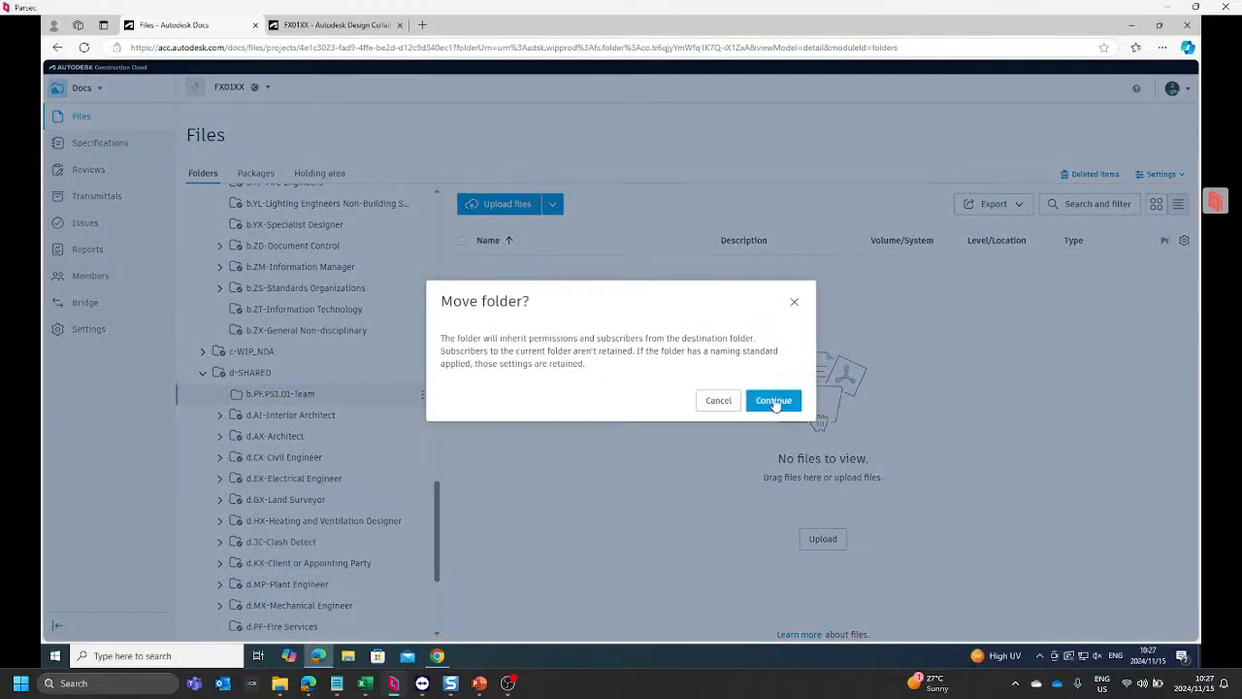
pyautogui.click(772, 400)
pyautogui.scroll(-2, 493, 357)
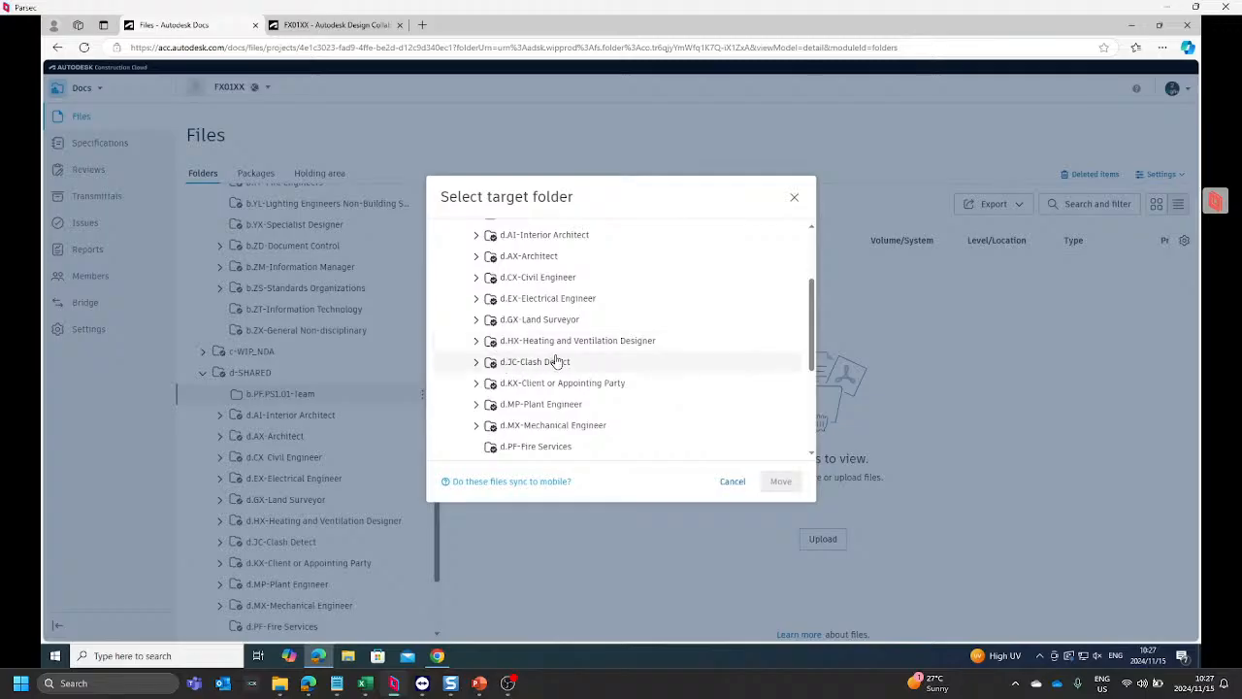
pyautogui.scroll(1, 556, 359)
pyautogui.scroll(-1, 557, 359)
pyautogui.scroll(-2, 558, 361)
pyautogui.click(550, 328)
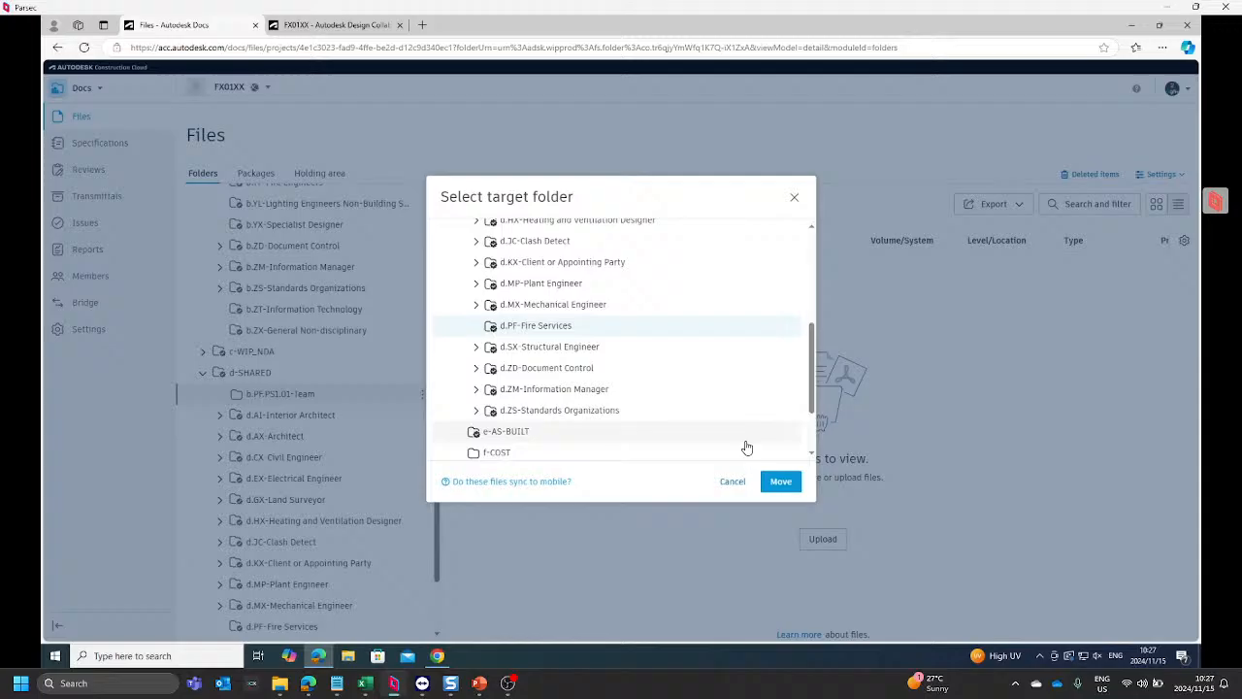
pyautogui.click(780, 483)
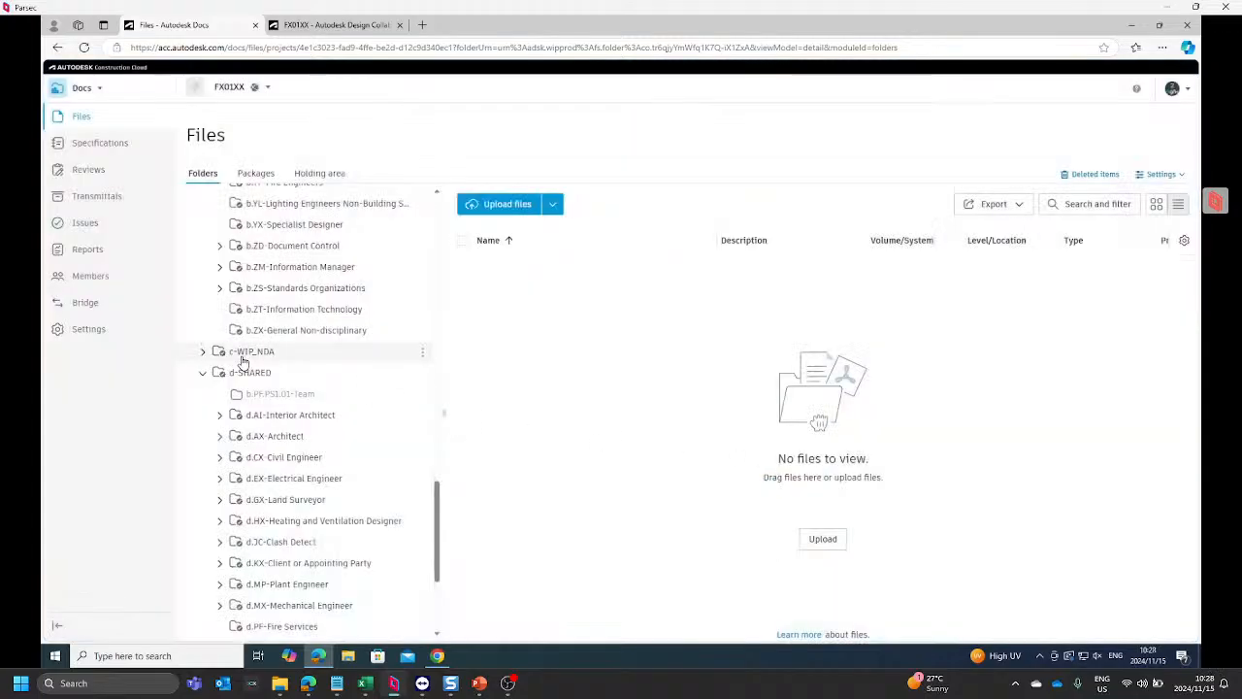
pyautogui.scroll(-3, 251, 351)
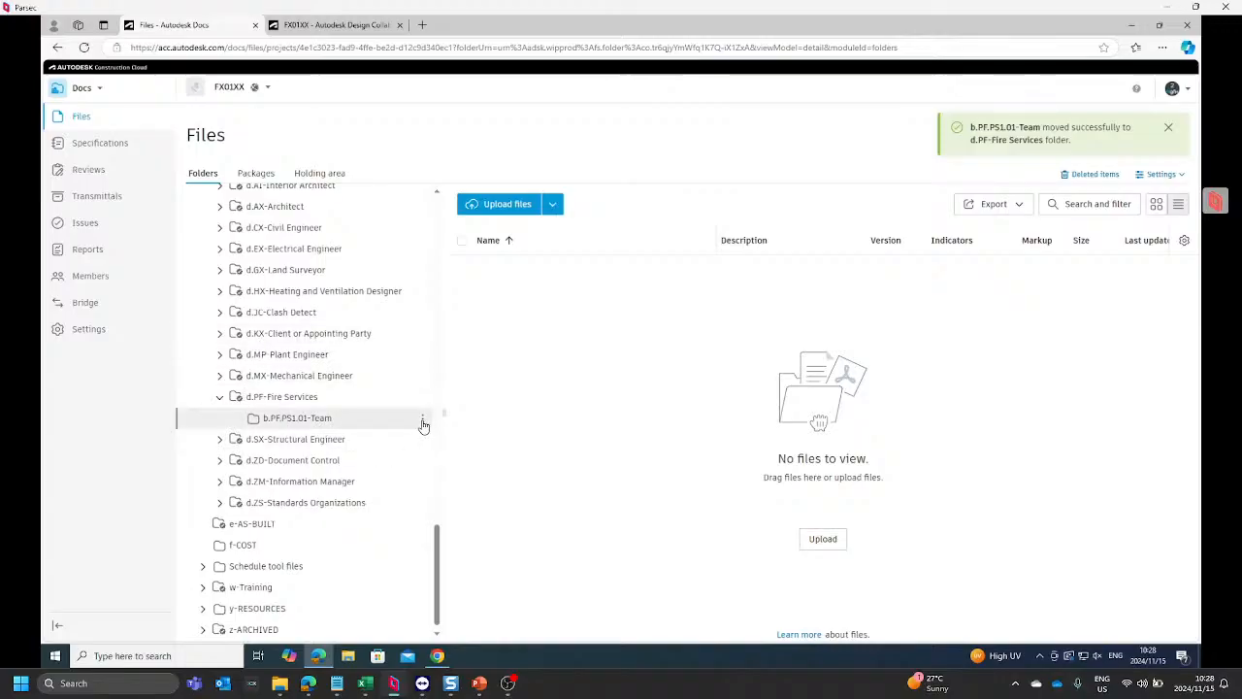
pyautogui.click(422, 420)
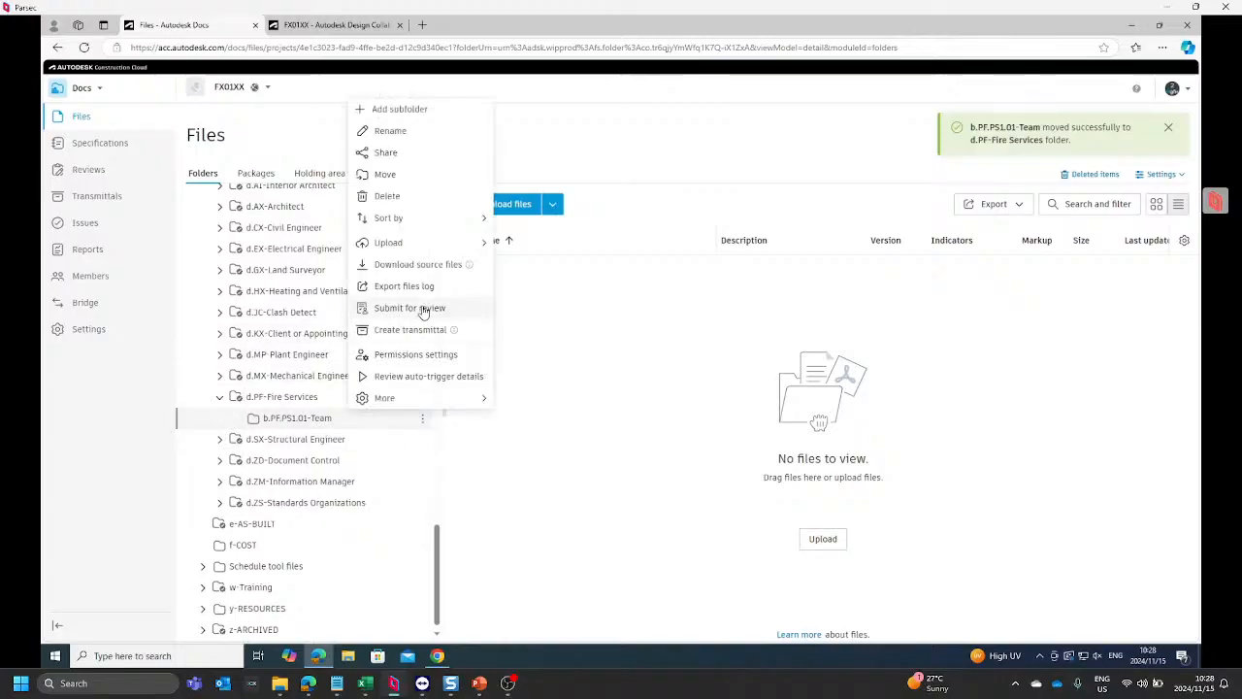
pyautogui.click(390, 131)
pyautogui.click(270, 419)
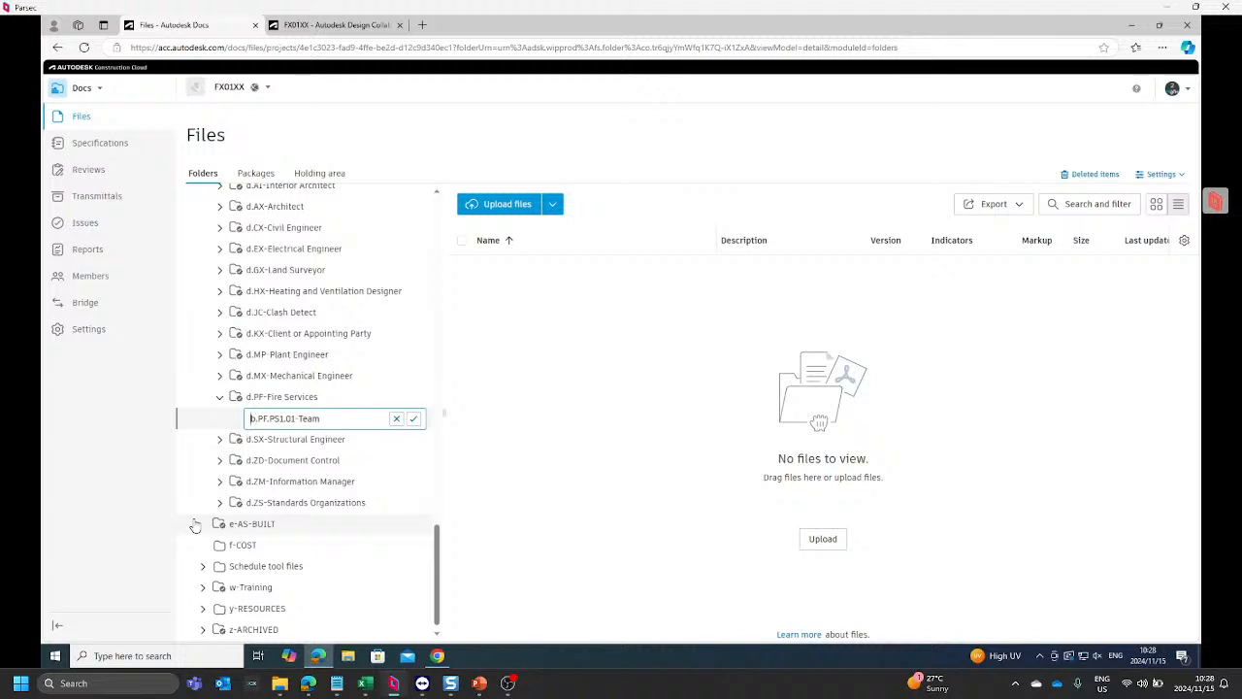
pyautogui.write('`')
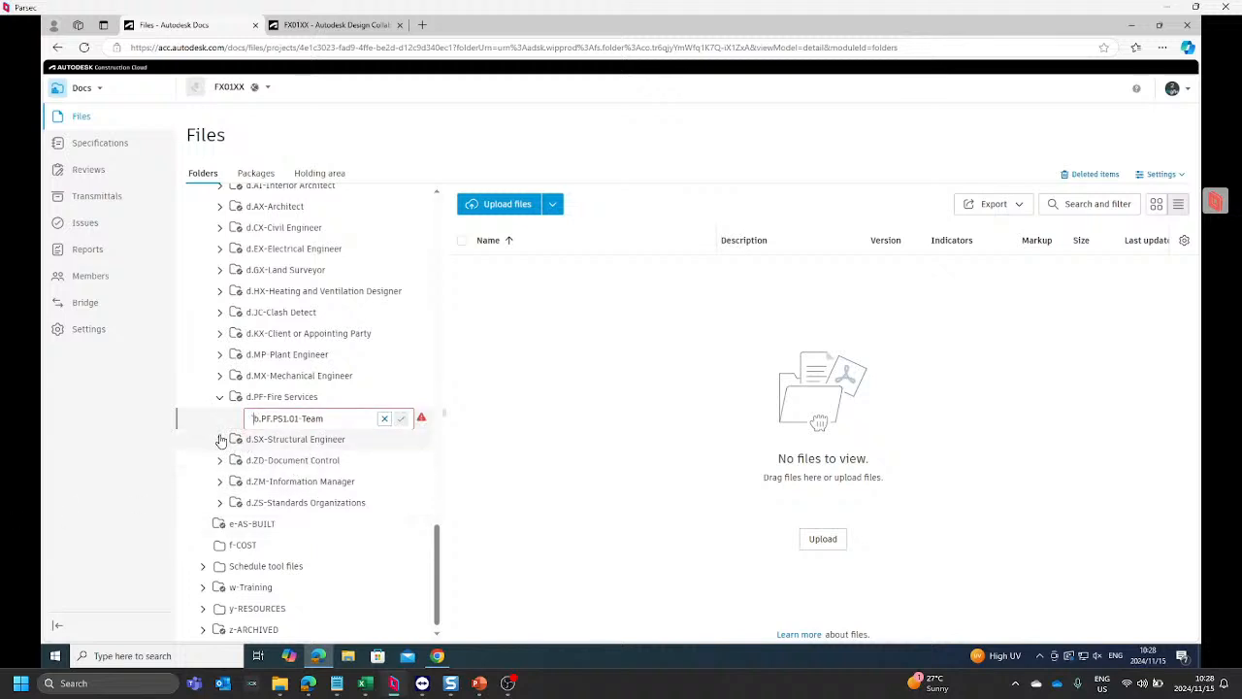
pyautogui.press('BackSpace')
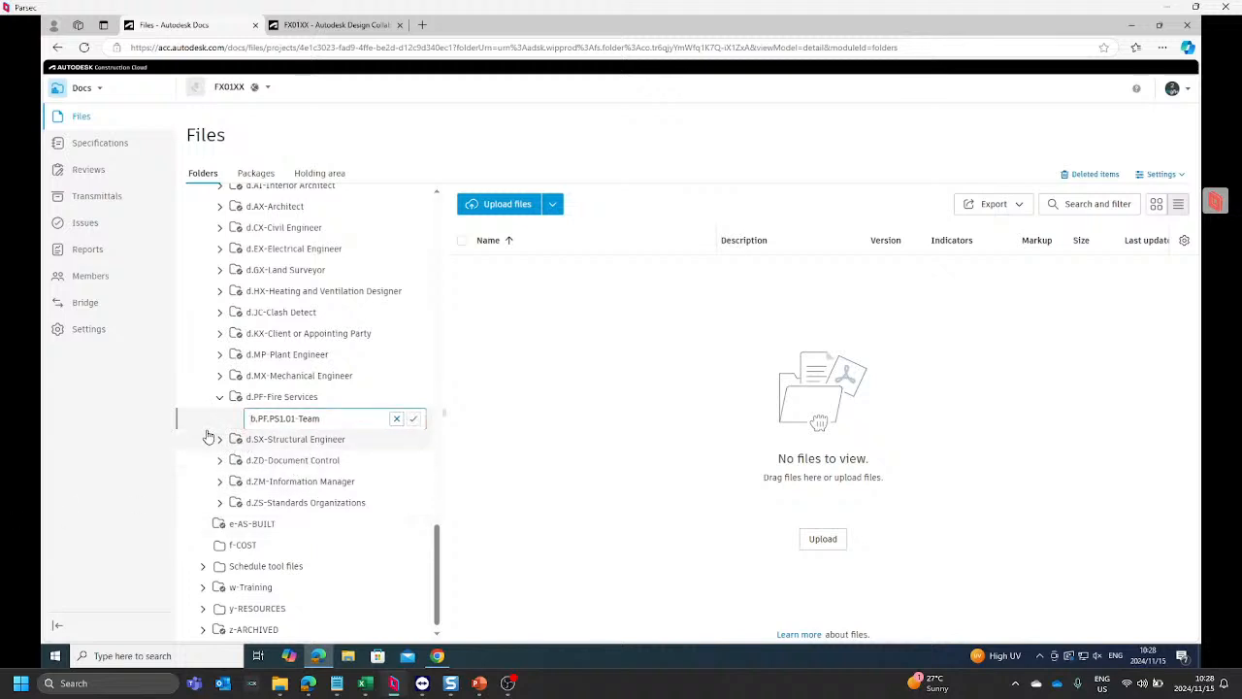
# Step: Check the subfolder naming under d.MX-Mechanical Engineer and rename the b.PF.PS1.01-Team folder in d.PF-Fire Services to d.PF.PS1
pyautogui.click(217, 377)
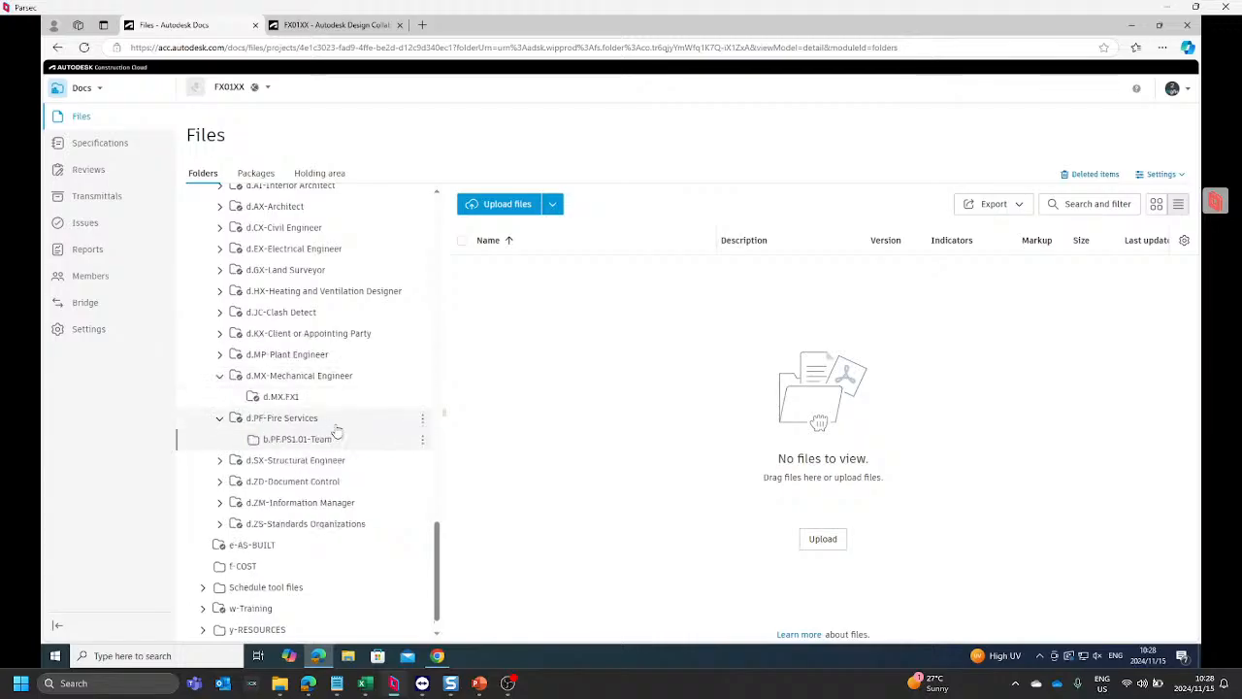
pyautogui.click(422, 443)
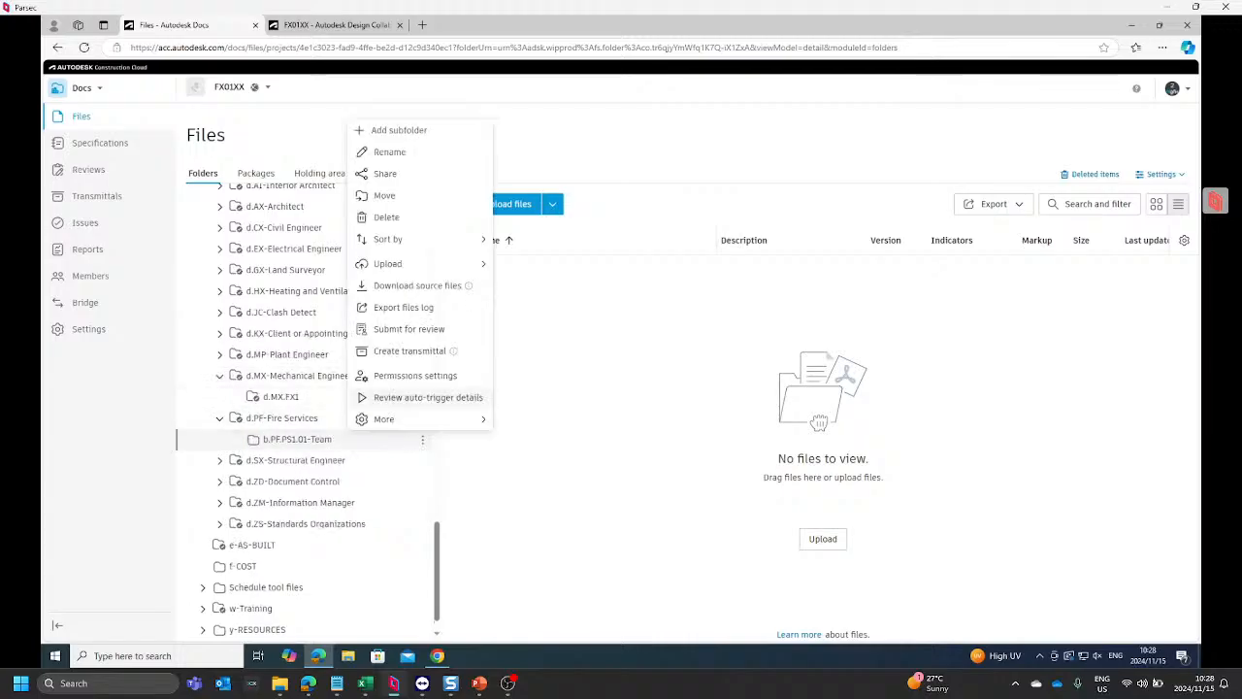
pyautogui.click(396, 153)
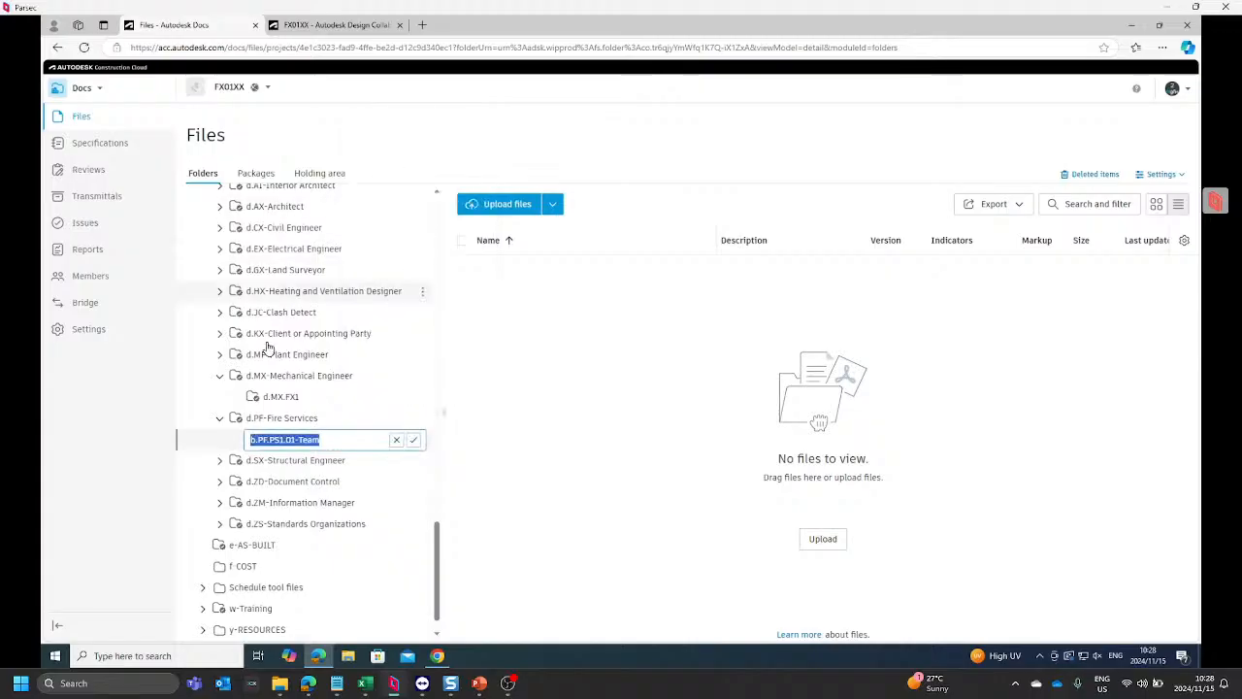
pyautogui.click(255, 439)
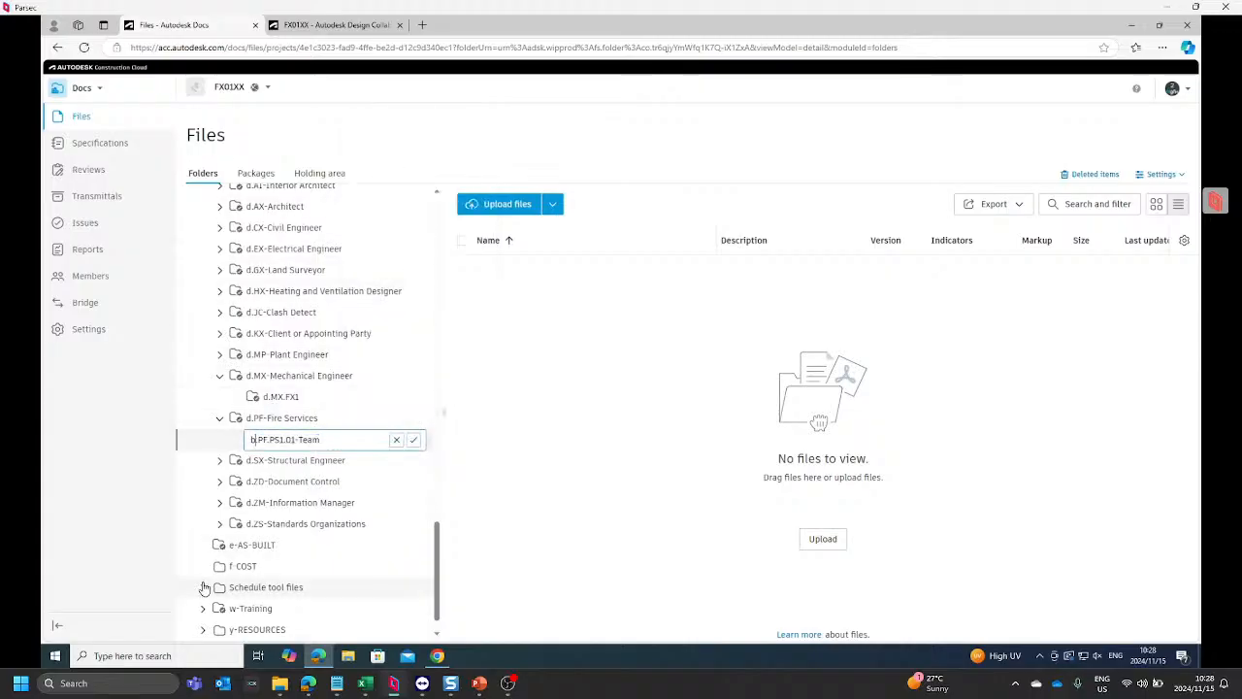
pyautogui.press('BackSpace')
pyautogui.write('d.')
pyautogui.press('Right')
pyautogui.press('Right')
pyautogui.press('Right')
pyautogui.press('Right')
pyautogui.press('Right')
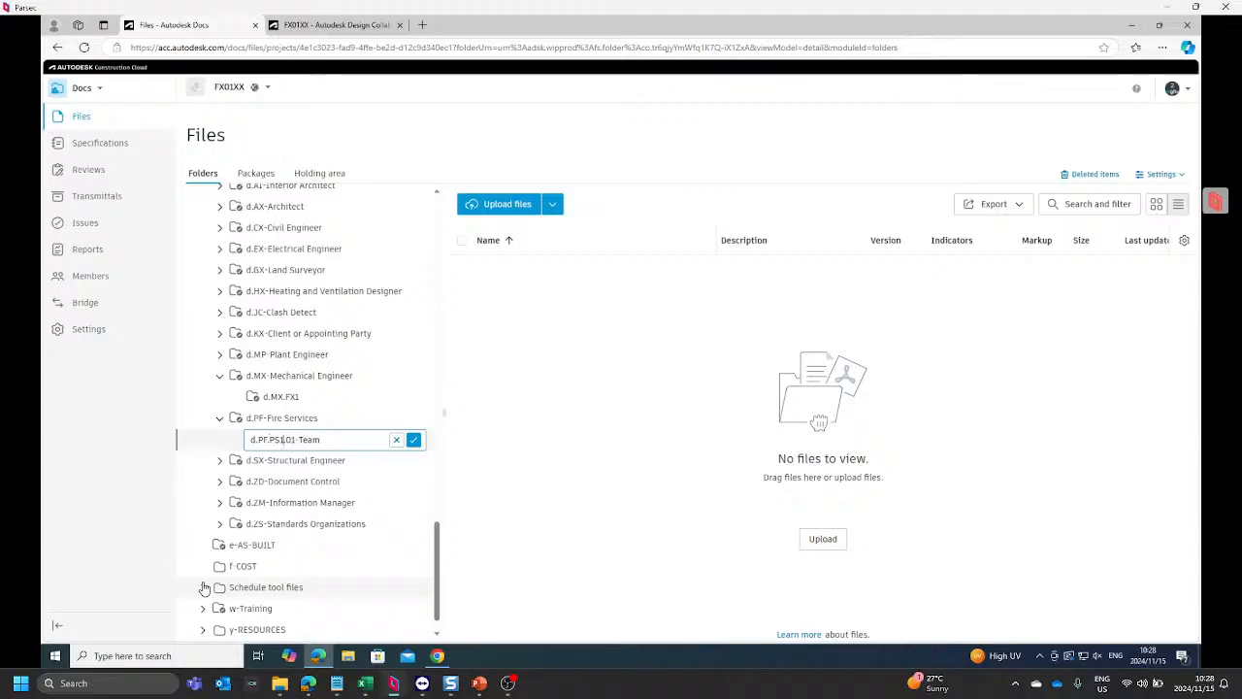
pyautogui.press('Delete')
pyautogui.press('Delete')
pyautogui.press('Delete')
pyautogui.press('Delete')
pyautogui.press('Delete')
pyautogui.press('Delete')
pyautogui.press('Delete')
pyautogui.press('Delete')
pyautogui.press('Return')
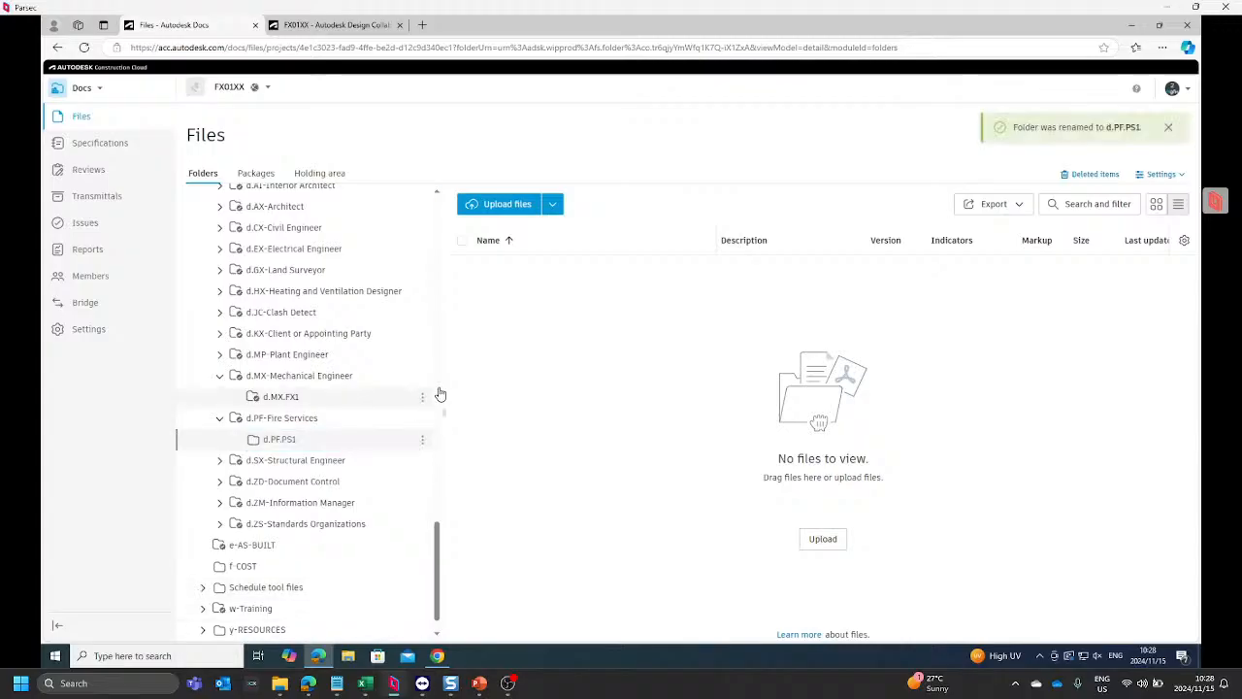
pyautogui.click(221, 376)
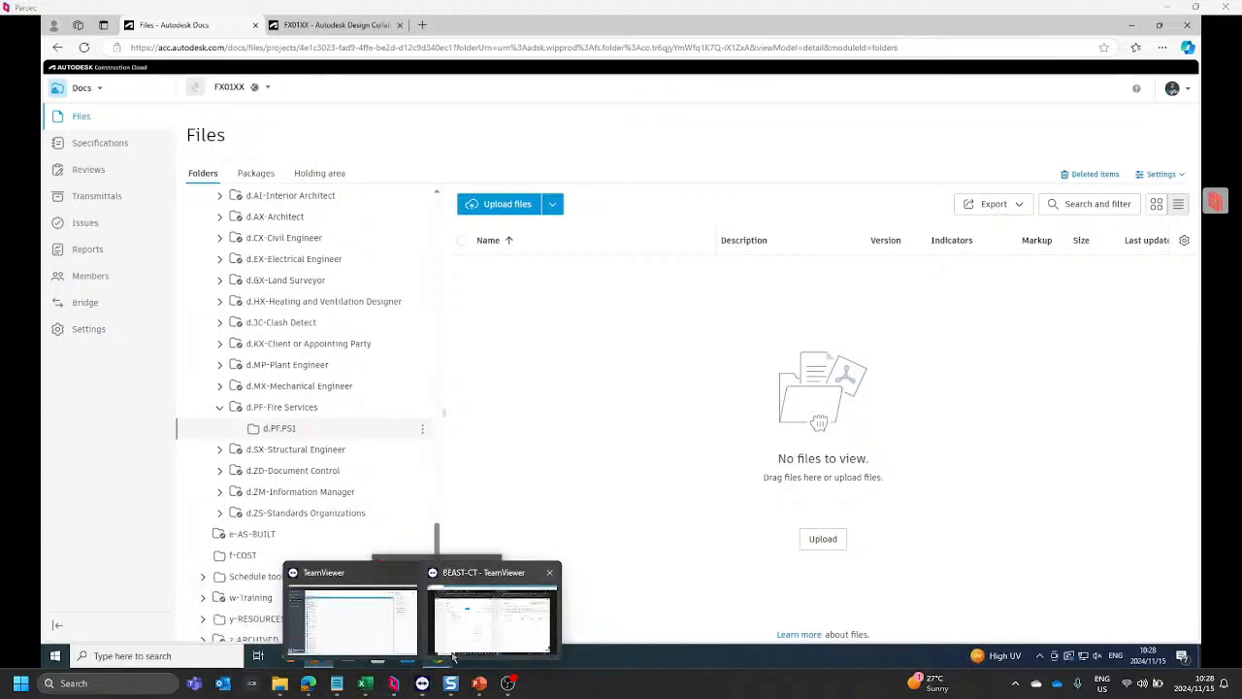
# Step: Switch to the BEAST-CT TeamViewer session and view the b.PF.PS1.01-Team folder's files in FX01XX-PSPF with full file names readable
pyautogui.click(477, 629)
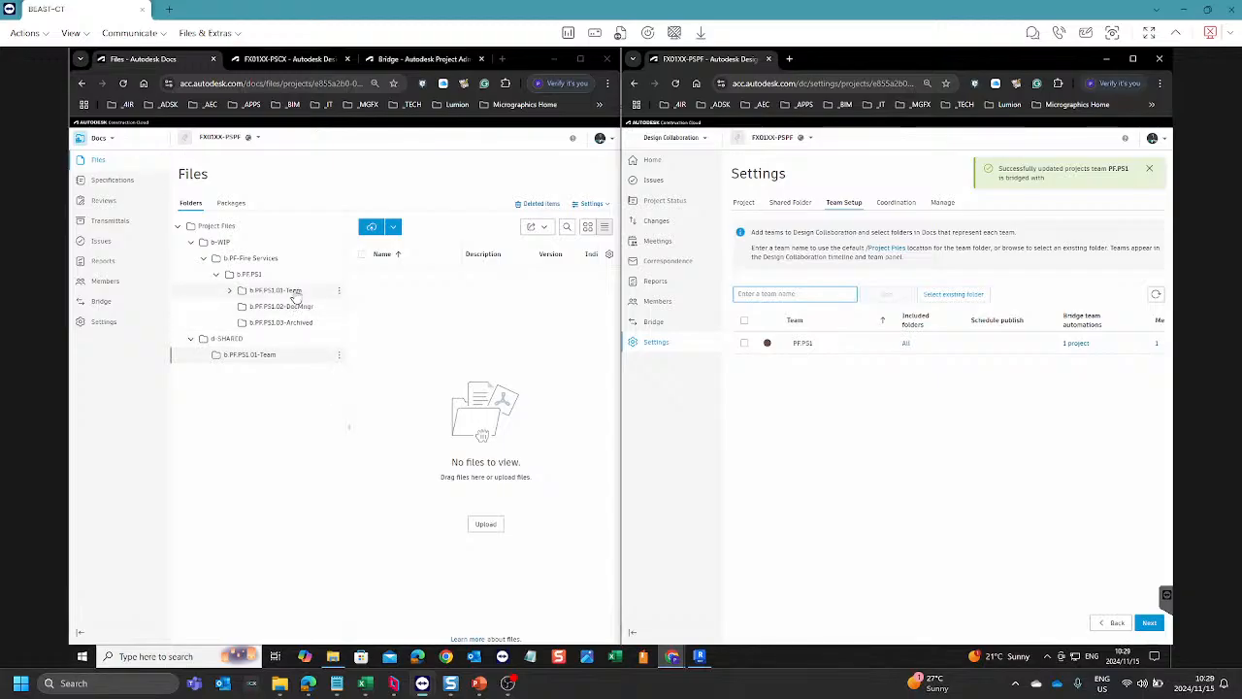
pyautogui.click(230, 290)
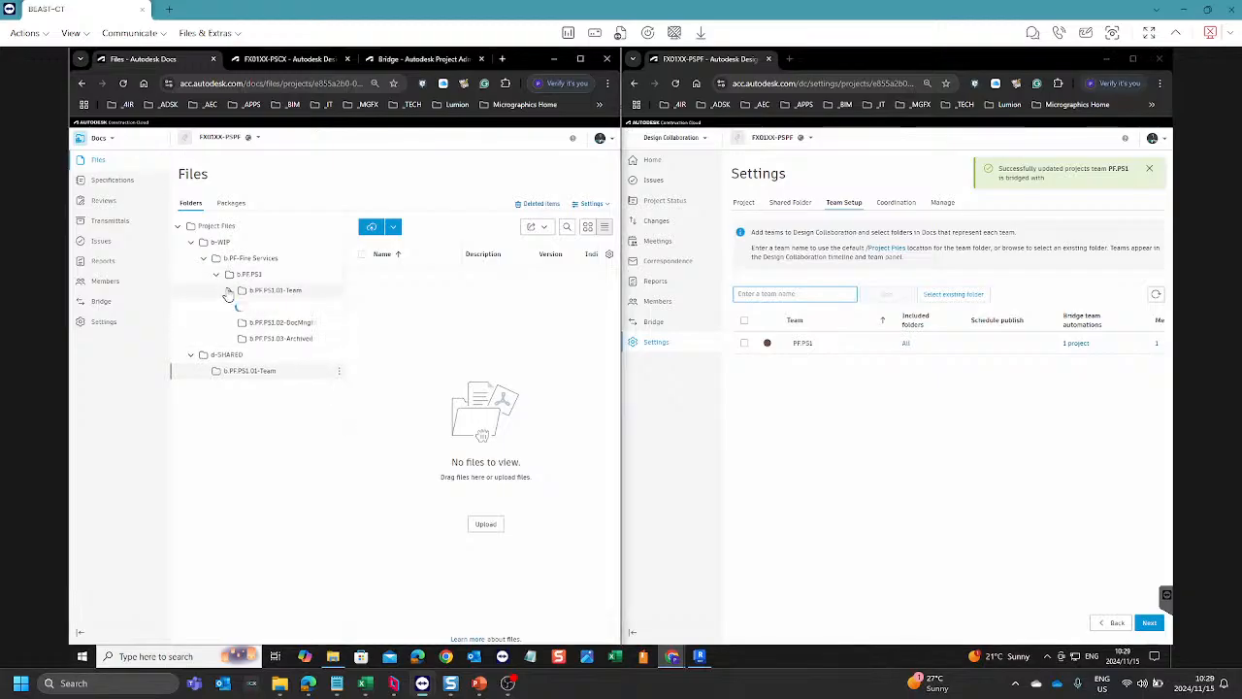
pyautogui.click(276, 290)
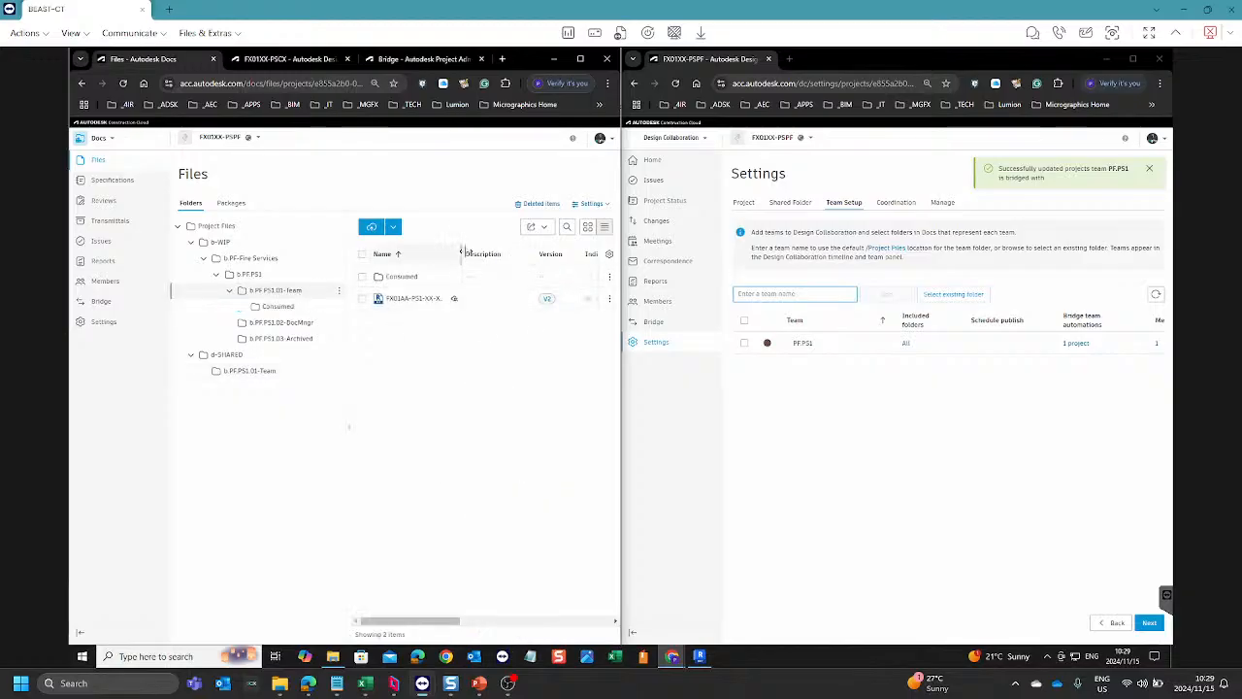
pyautogui.moveTo(463, 254); pyautogui.dragTo(573, 246)
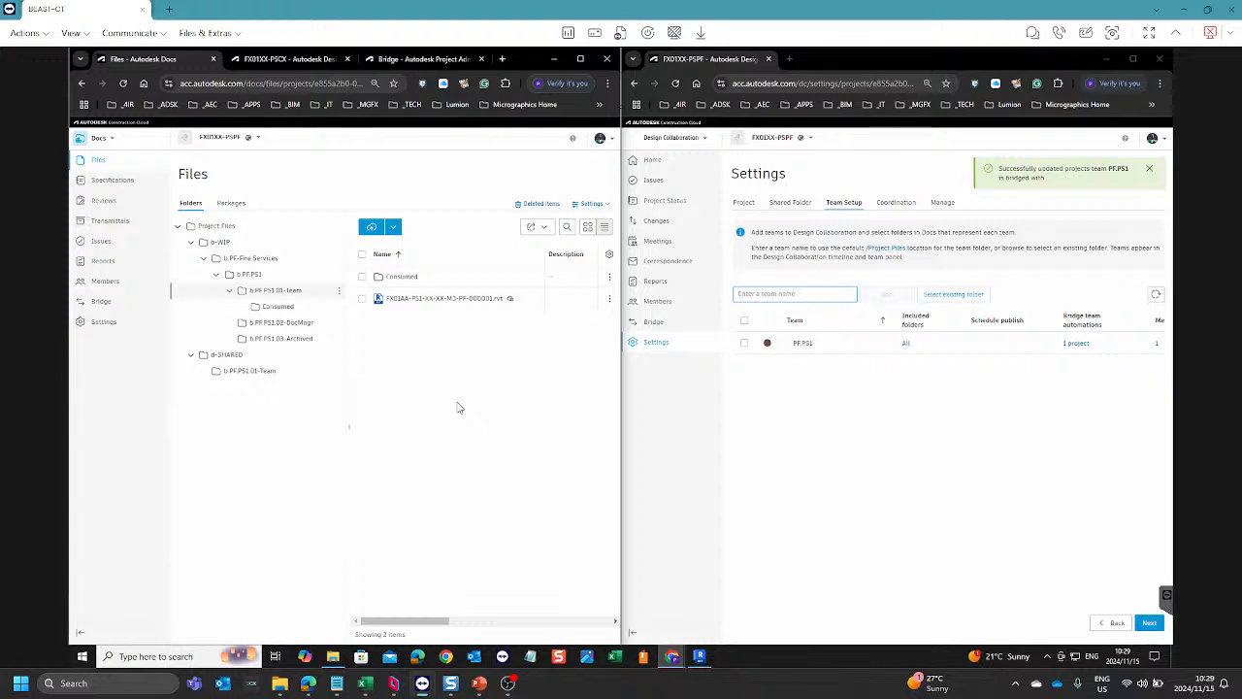
# Step: Open the Design Collaboration home of FX01XX-PSPF, show the project timeline and check the models listed under team PF.PS1
pyautogui.click(656, 161)
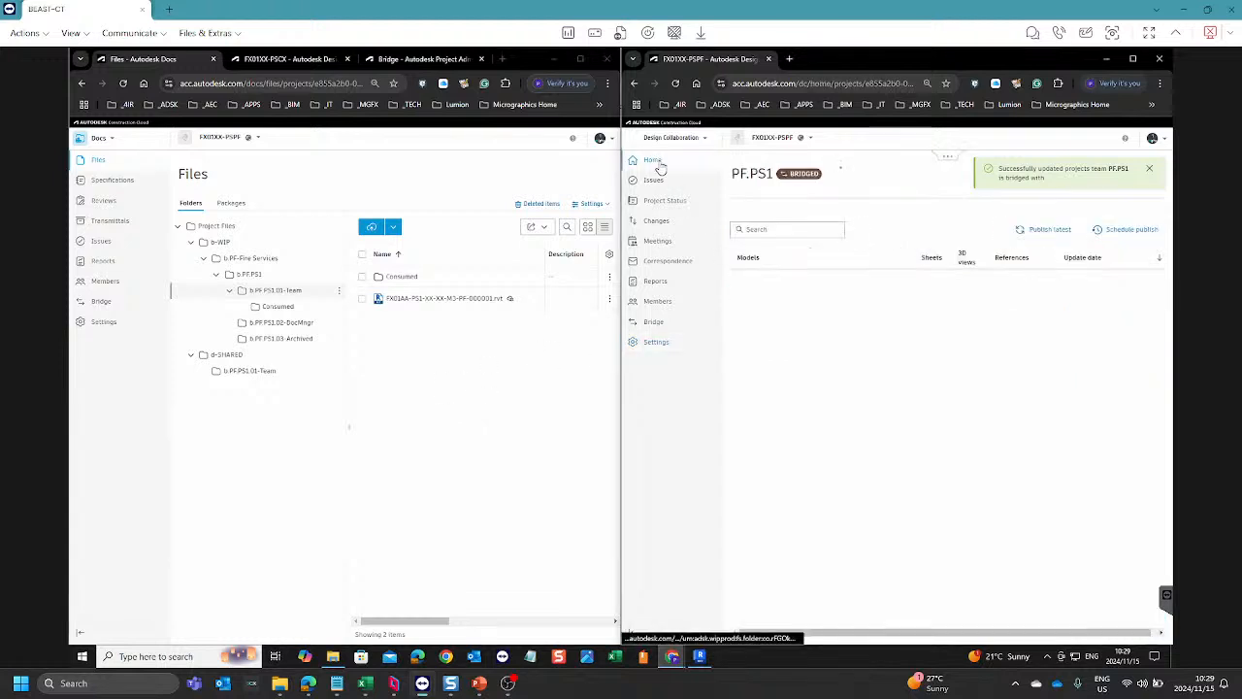
pyautogui.click(946, 159)
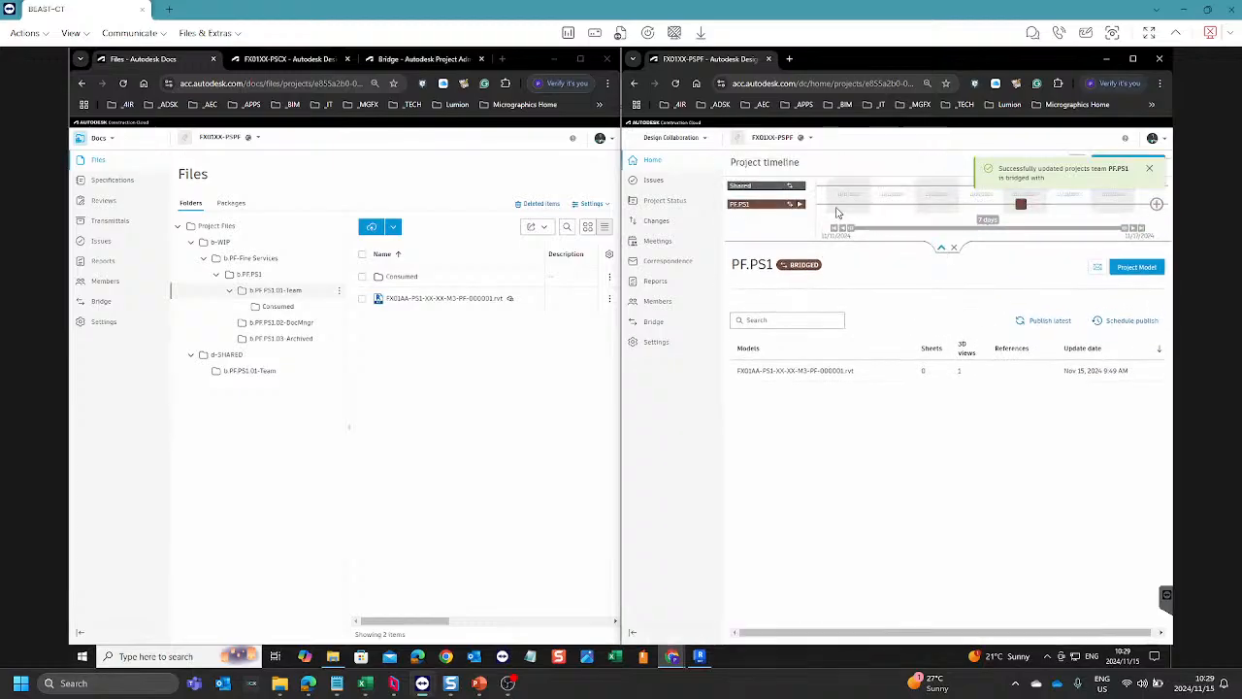
pyautogui.click(1149, 173)
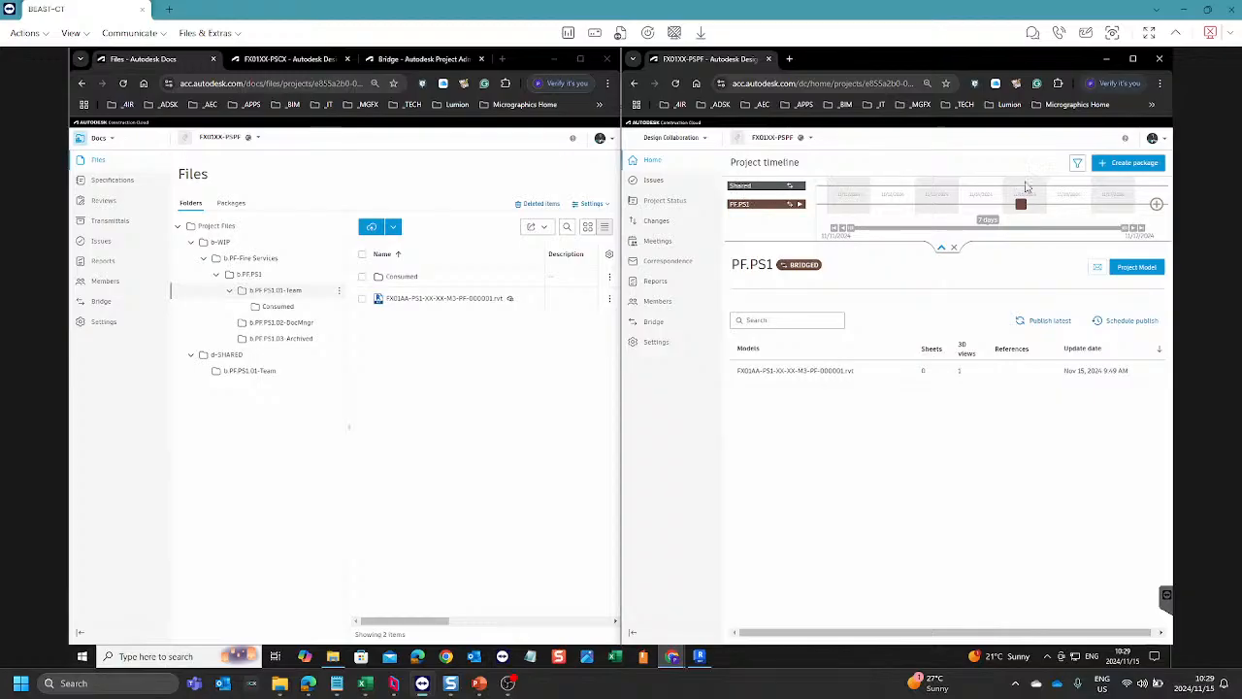
pyautogui.click(800, 206)
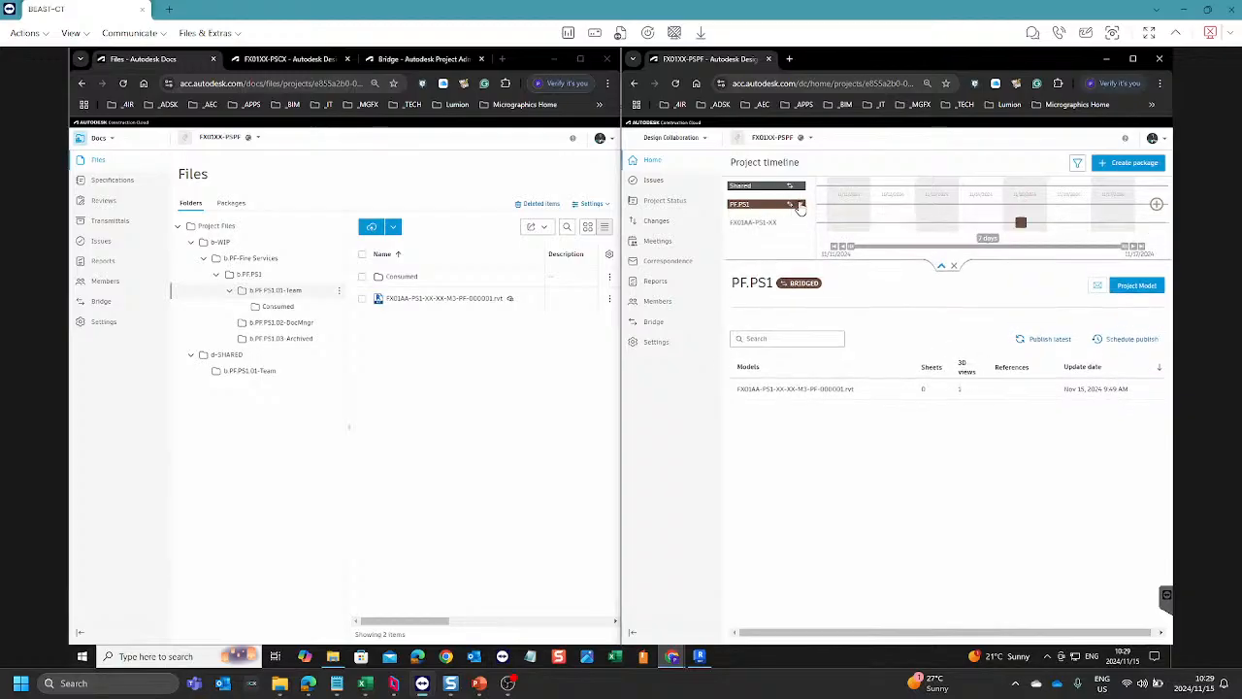
pyautogui.click(800, 206)
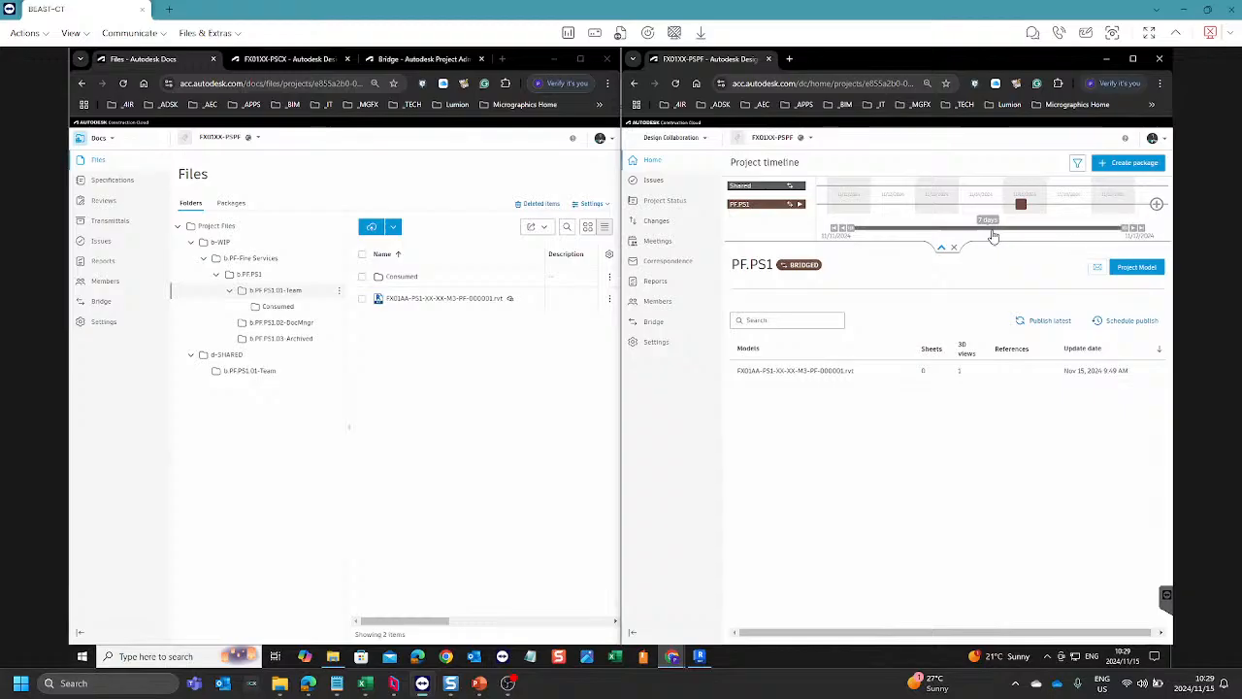
# Step: Create a package for team PF.PS1, include the model FX01AA-PS1-XX-XX-M3-PF-000001.rvt and save it
pyautogui.click(1158, 207)
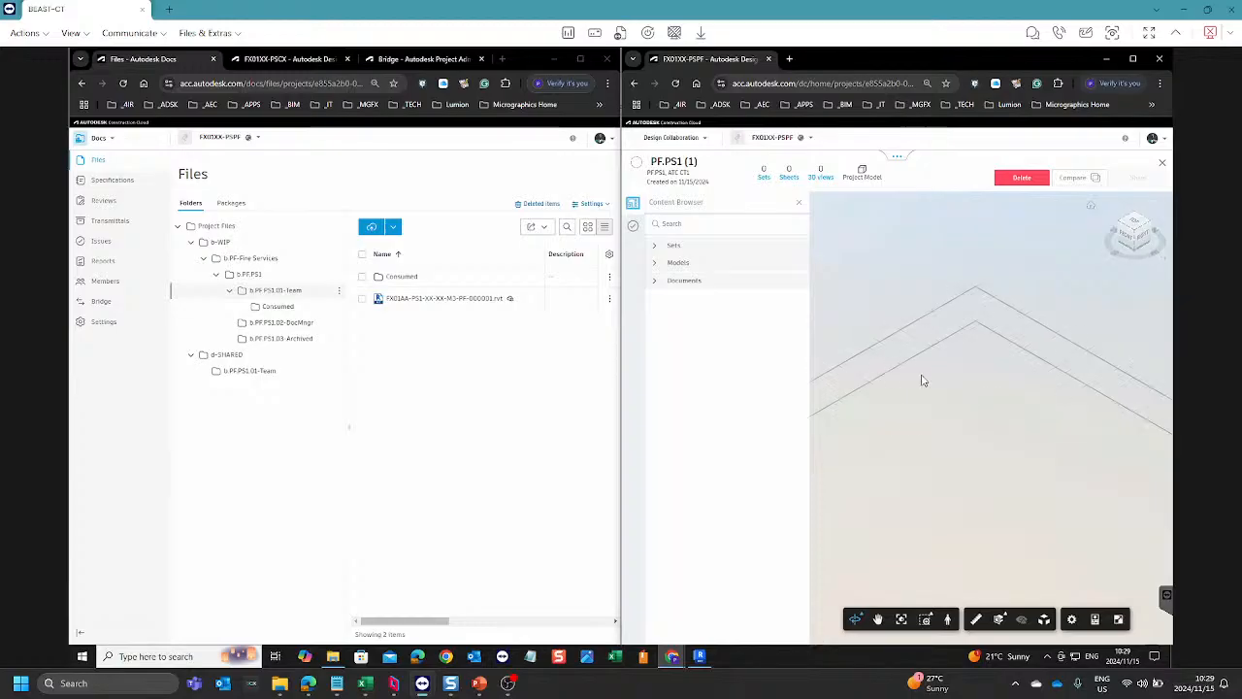
pyautogui.click(656, 263)
pyautogui.click(656, 277)
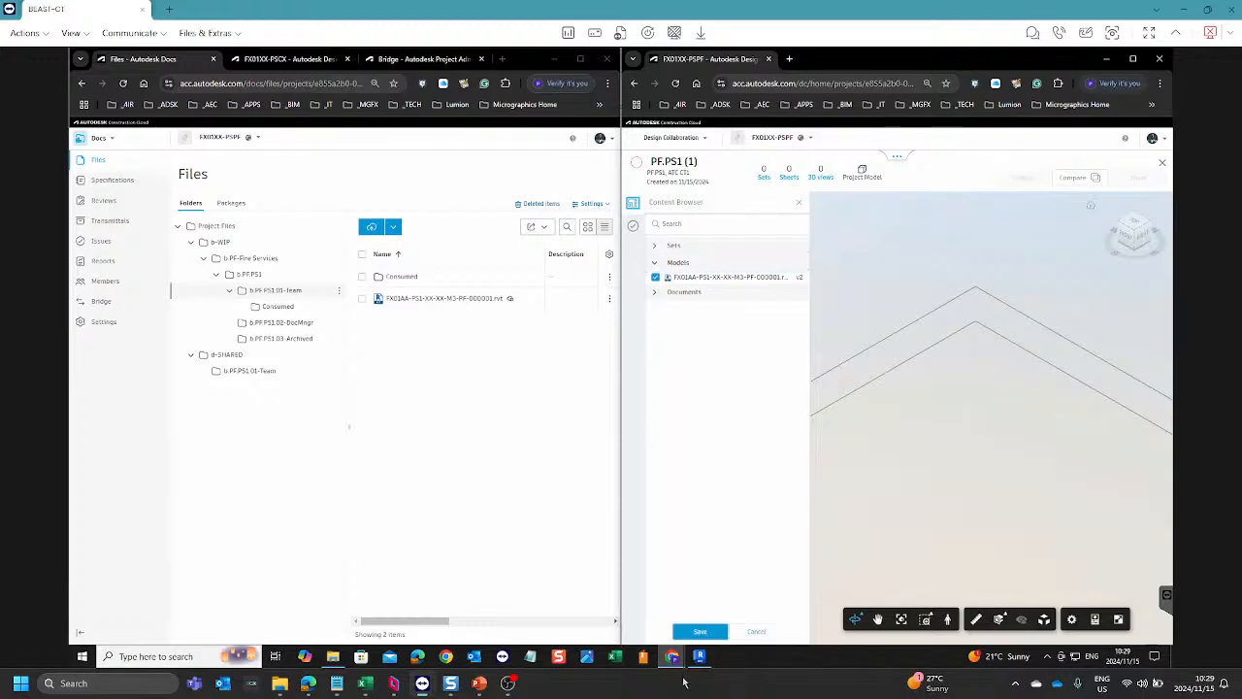
pyautogui.click(697, 631)
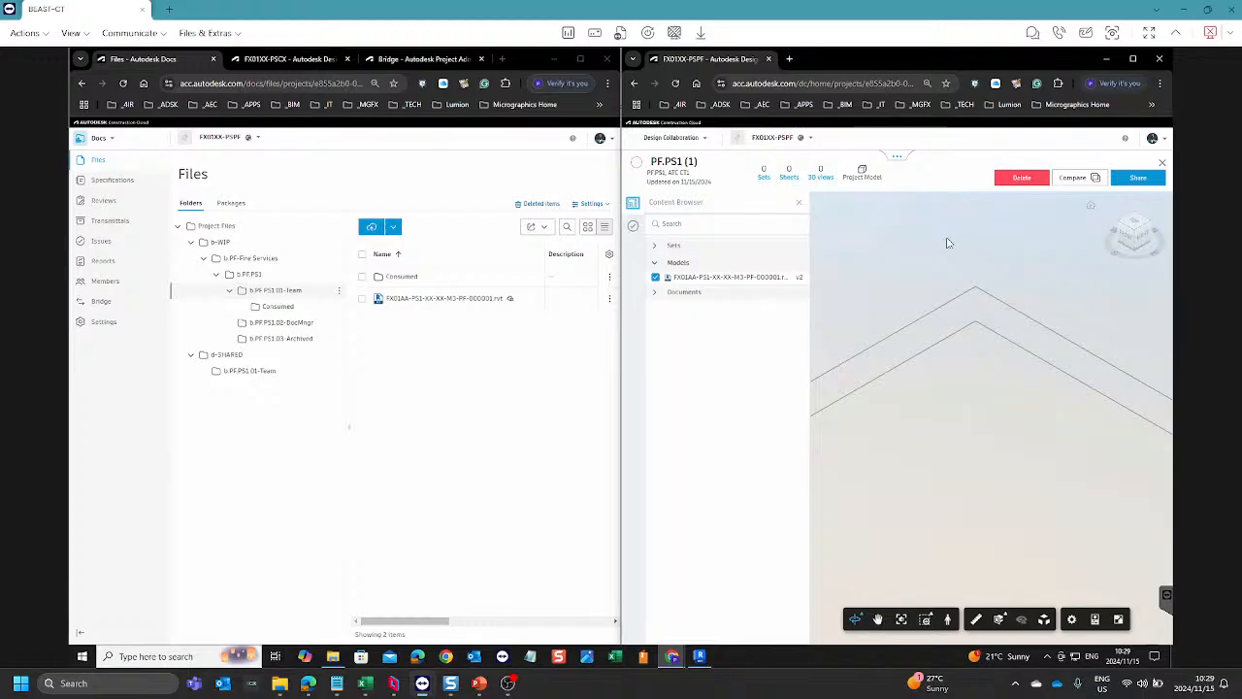
# Step: Share the package with the description "A bridged package for Fire Services" after checking which bridged projects receive it
pyautogui.click(1135, 180)
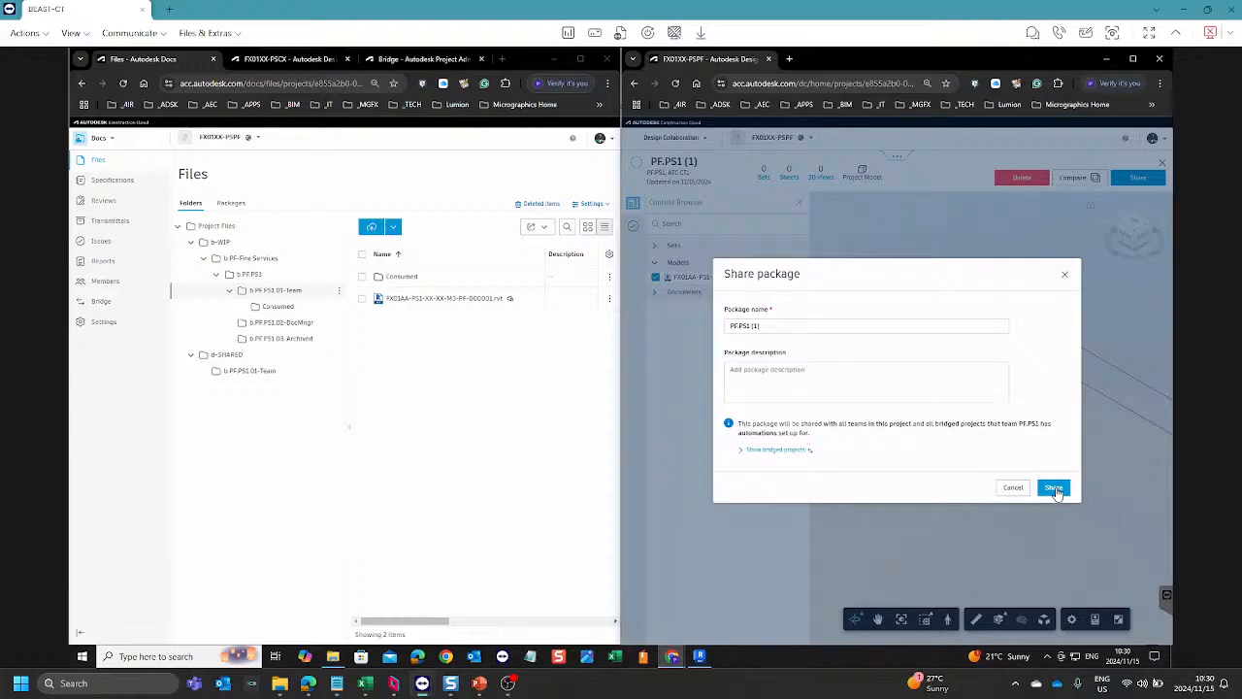
pyautogui.click(776, 374)
pyautogui.write('A bridged package for Fire')
pyautogui.write('Services')
pyautogui.click(743, 451)
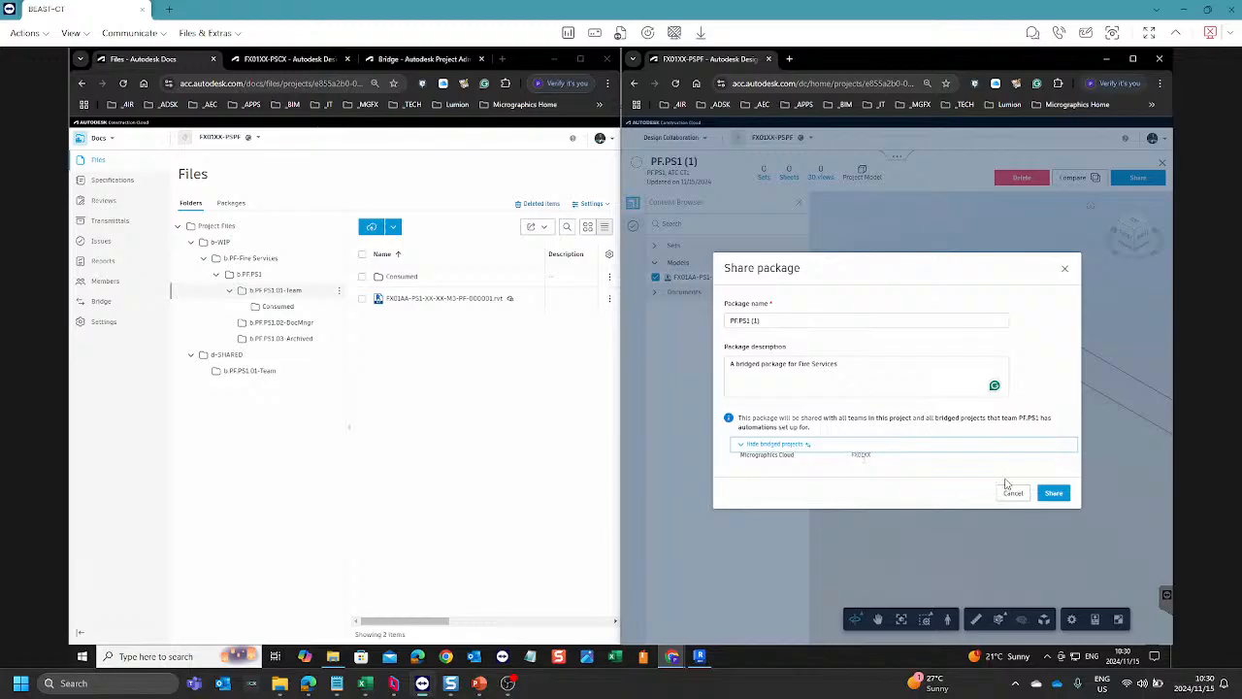
pyautogui.click(1054, 493)
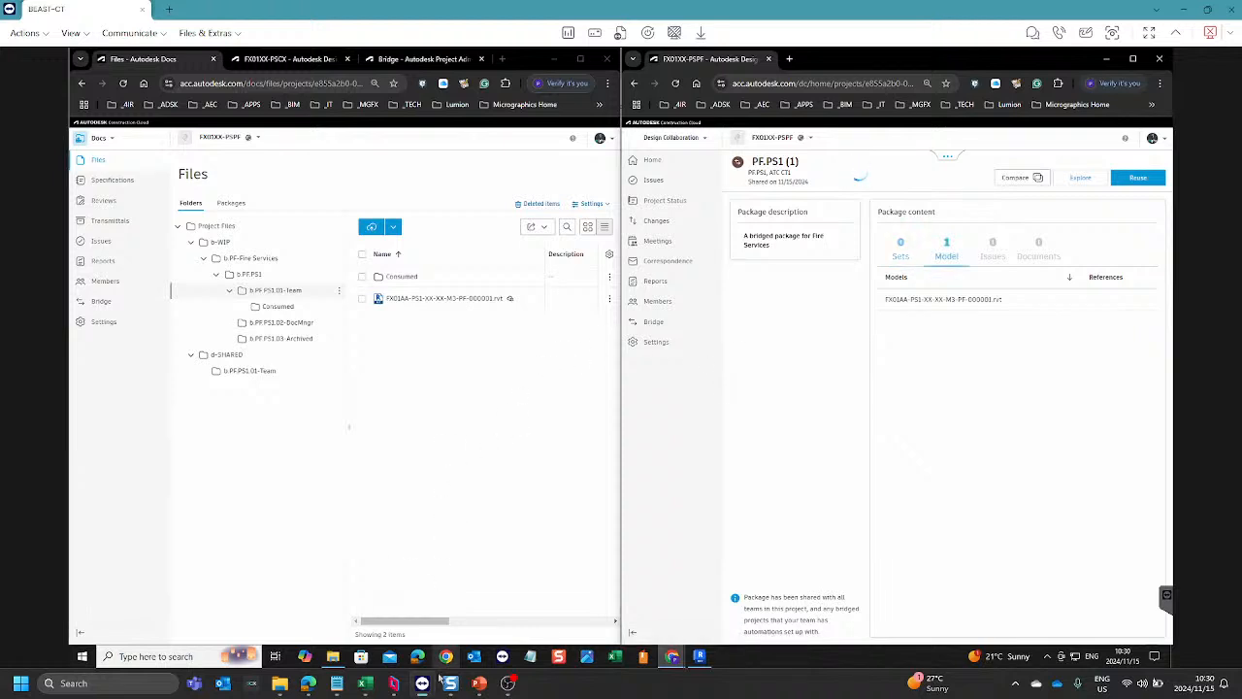
# Step: Switch to the Parsec session and refresh the d.PF.PS1 folder of FX01XX to check for the shared model
pyautogui.click(395, 671)
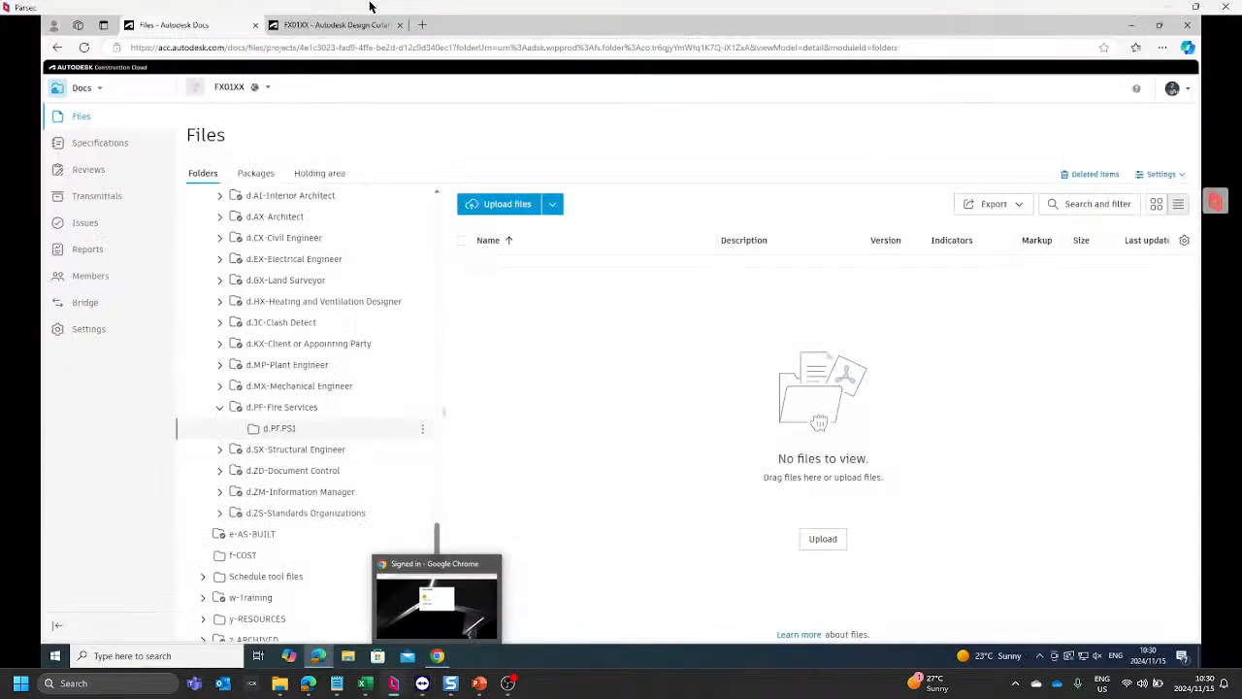
pyautogui.click(86, 48)
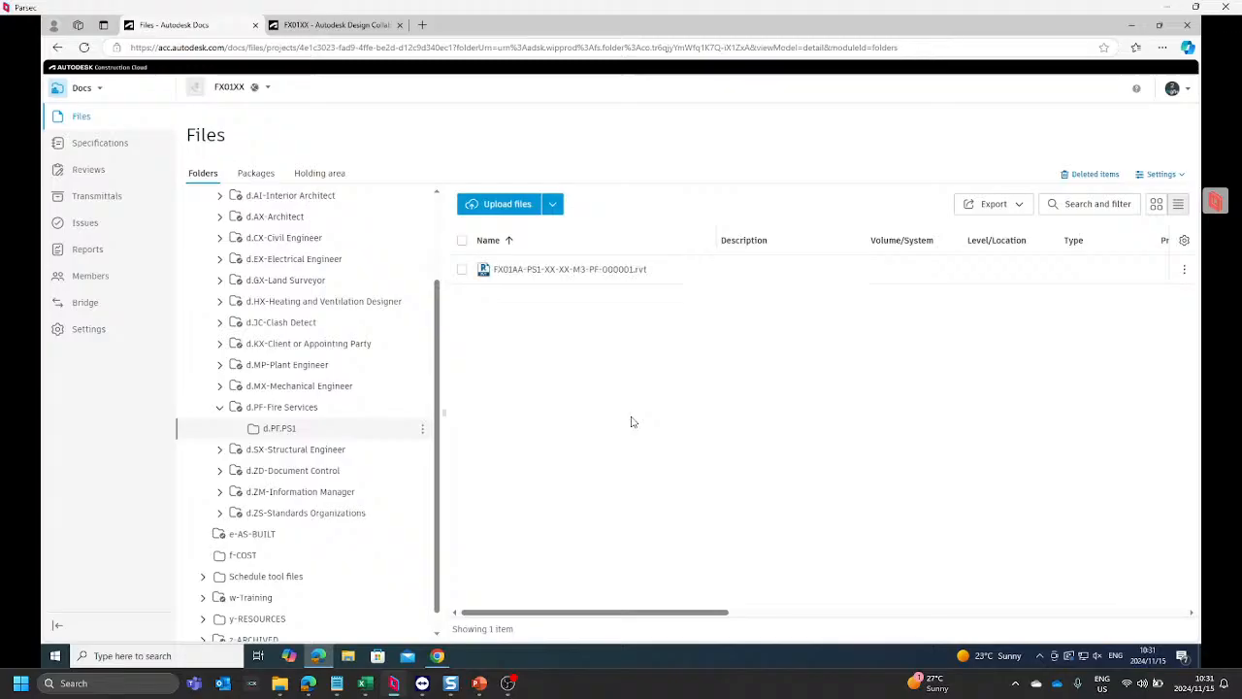
# Step: Reload the FX01XX Design Collaboration home, show the project timeline and consume the PF.PS1 package for team AX.FX1
pyautogui.click(354, 24)
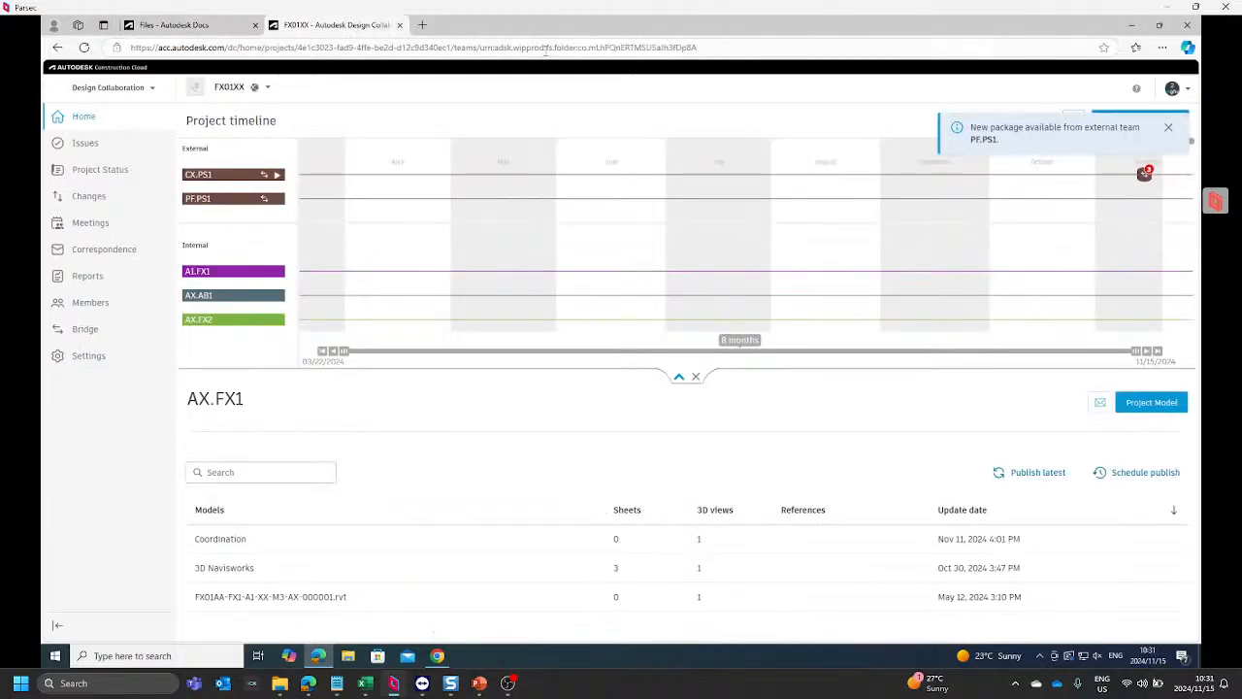
pyautogui.click(84, 46)
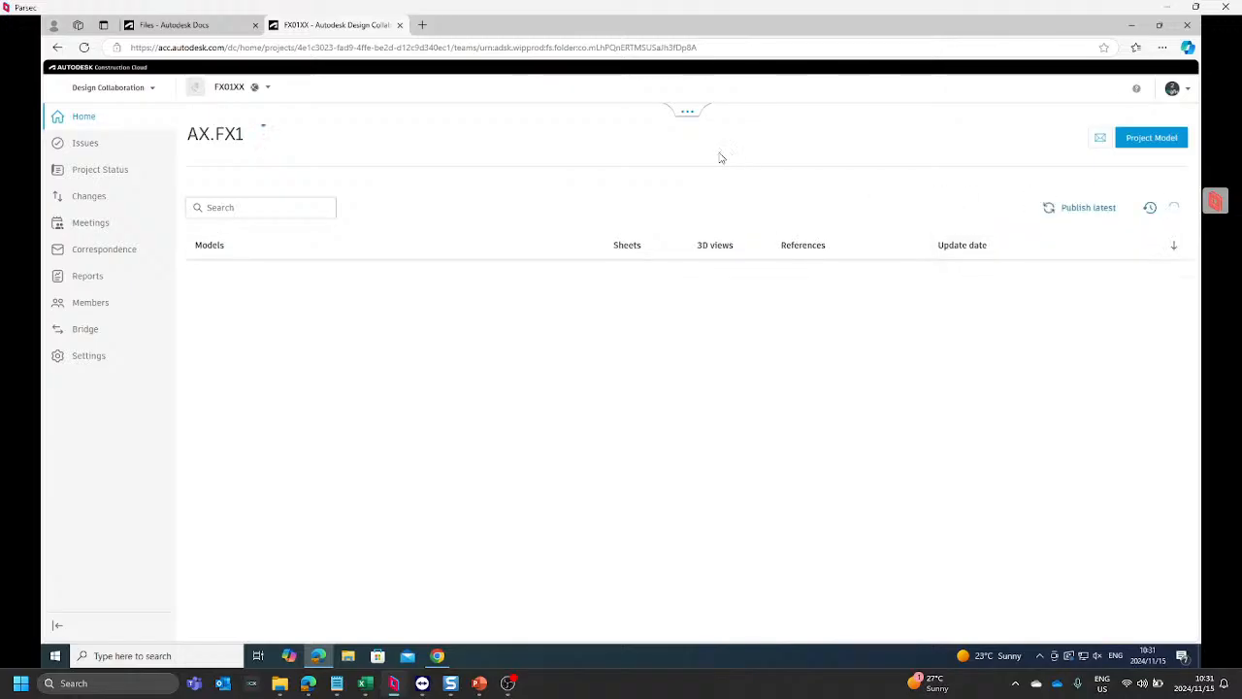
pyautogui.click(691, 115)
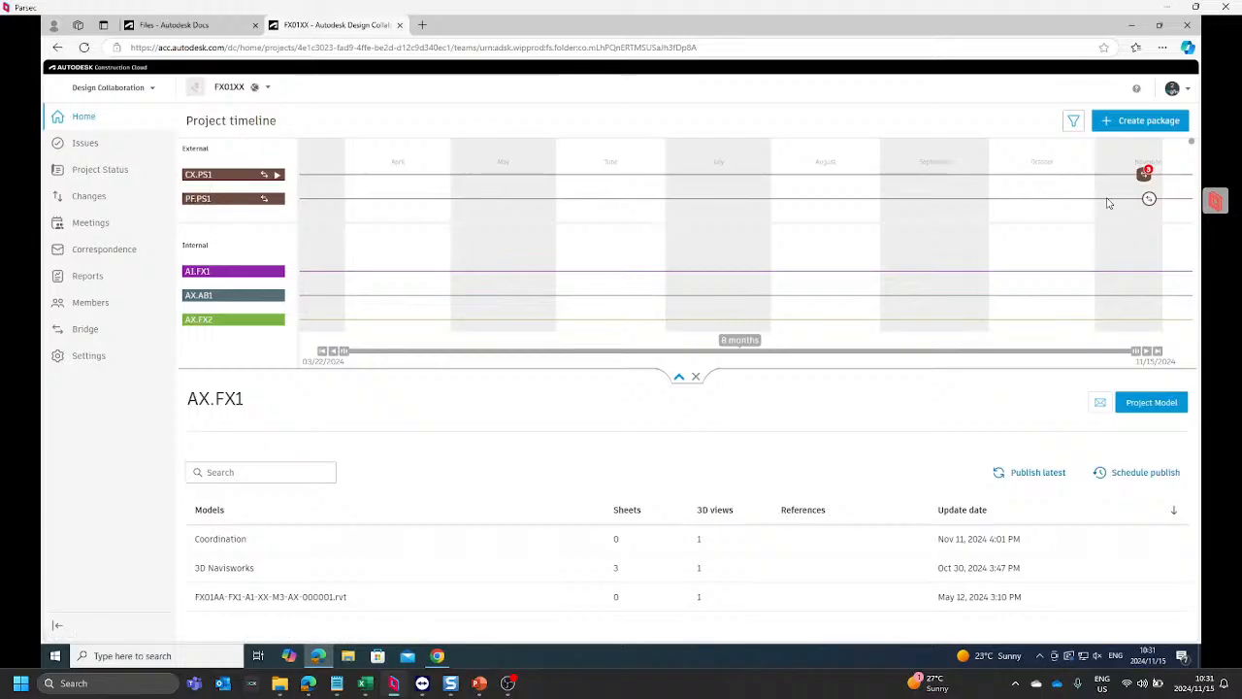
pyautogui.click(1150, 200)
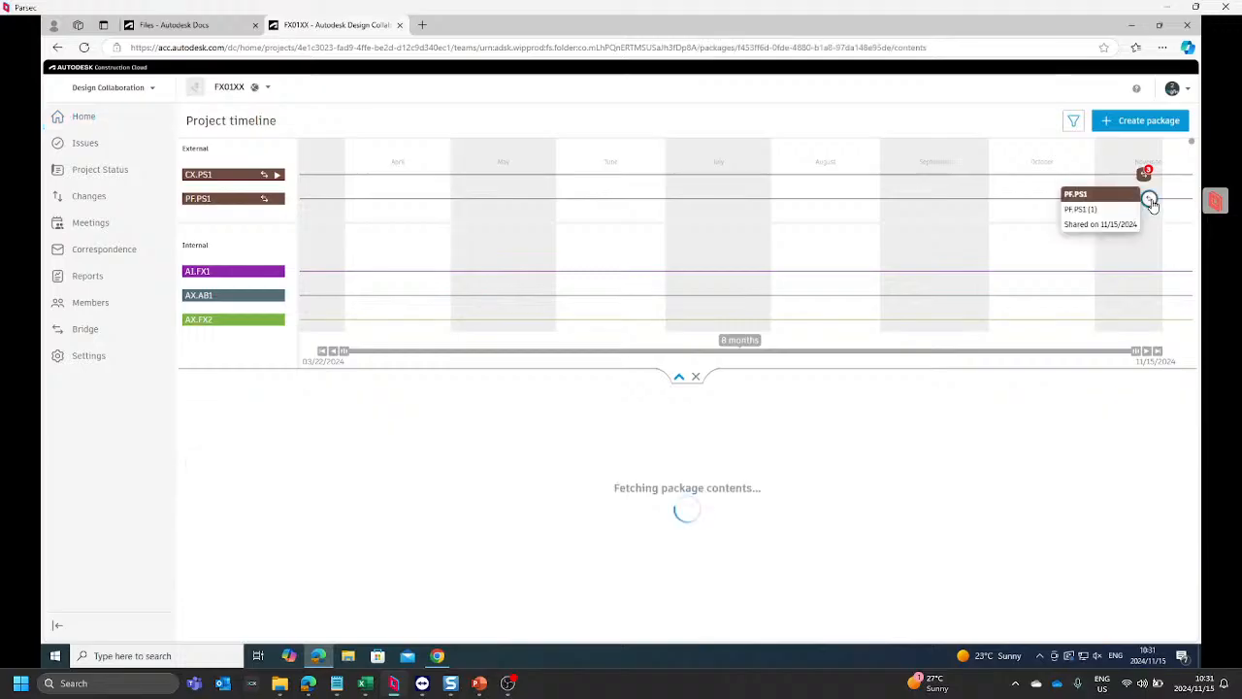
pyautogui.click(1152, 410)
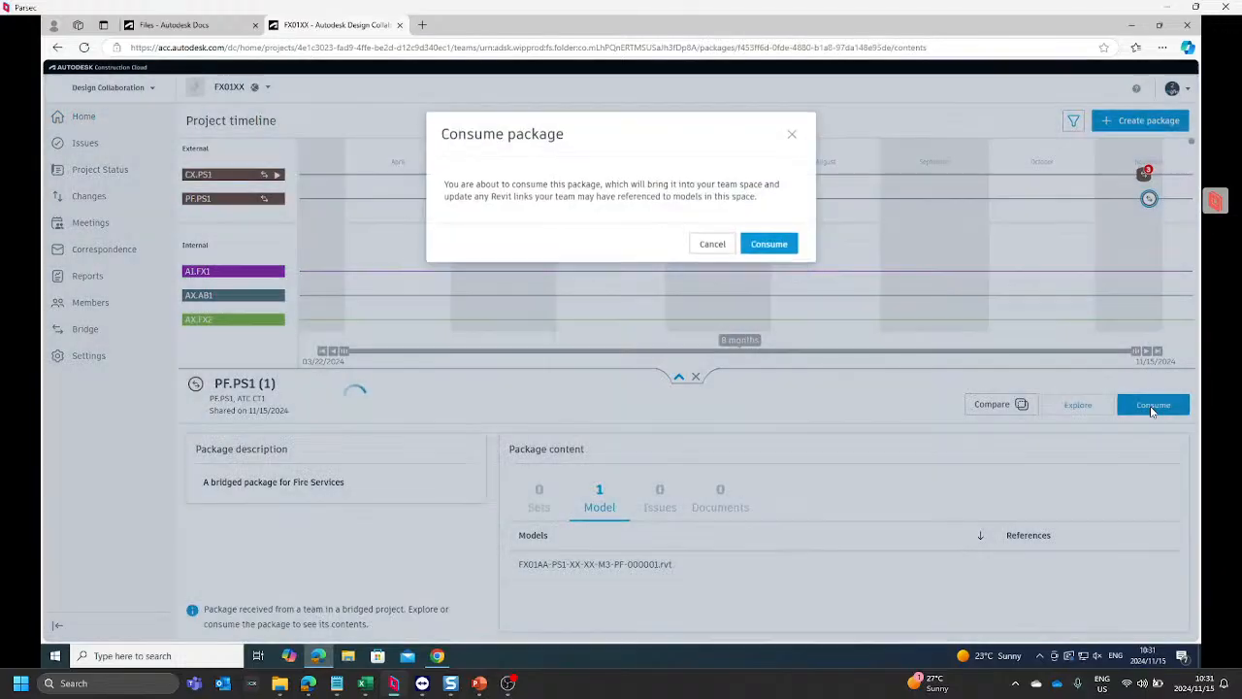
pyautogui.click(784, 249)
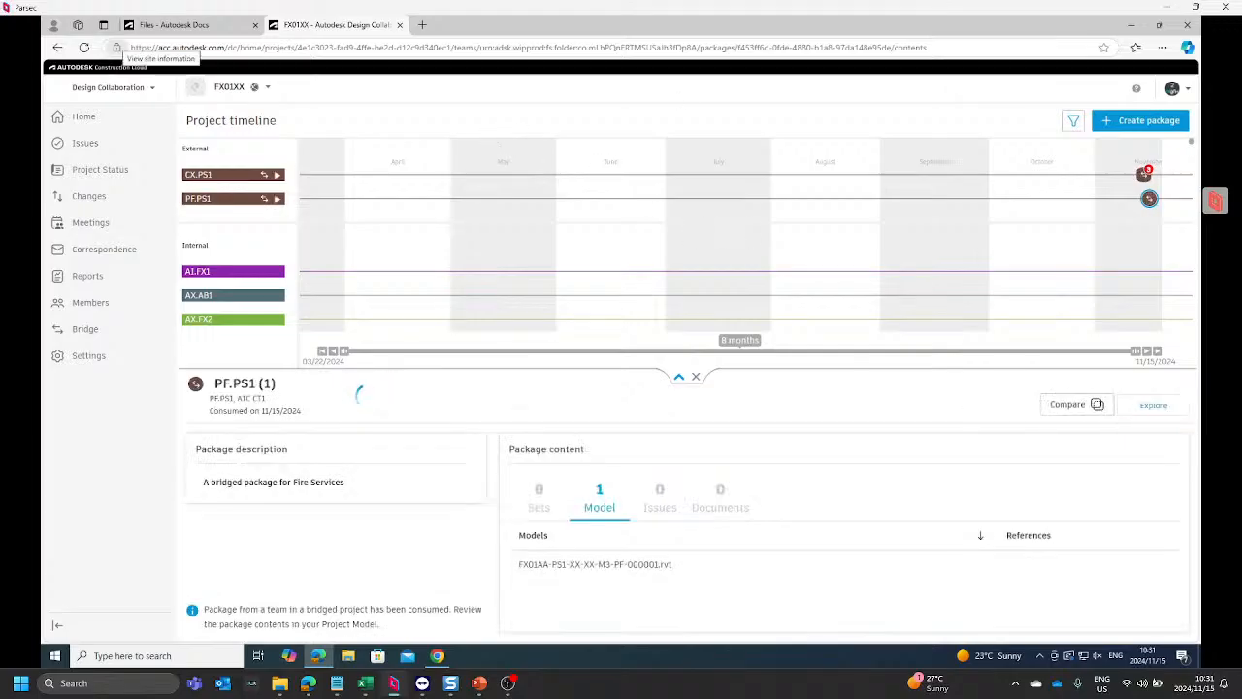
# Step: Refresh the FX01XX files in Docs and view the d.PF.PS1 folder under b-WIP, b.AX-Architect, b.AX.FX1, b.AX.FX1.01-Team, Consumed
pyautogui.click(229, 29)
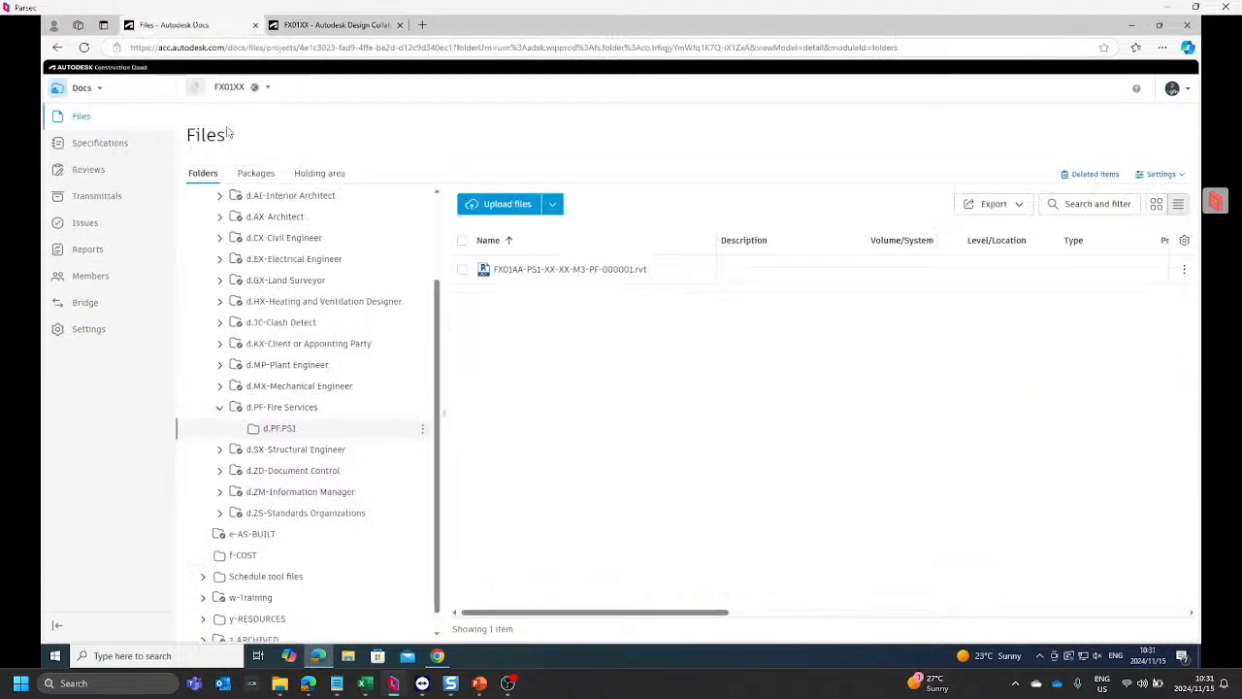
pyautogui.click(84, 47)
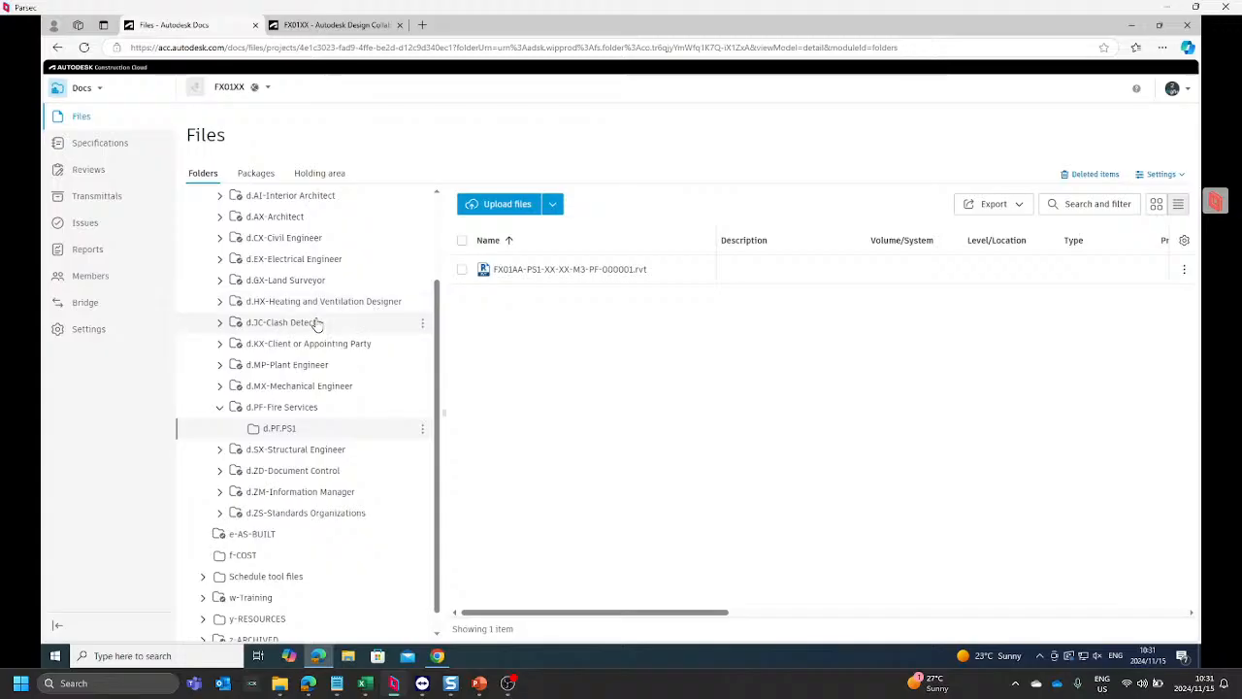
pyautogui.scroll(3, 313, 325)
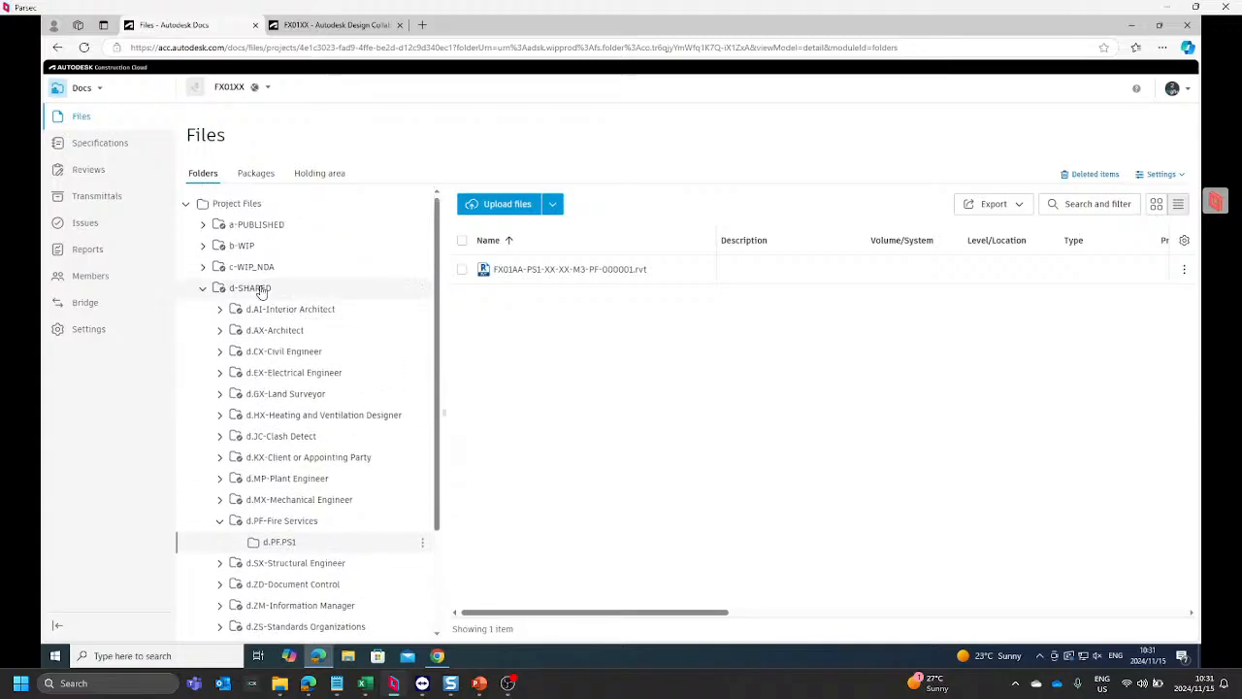
pyautogui.click(204, 246)
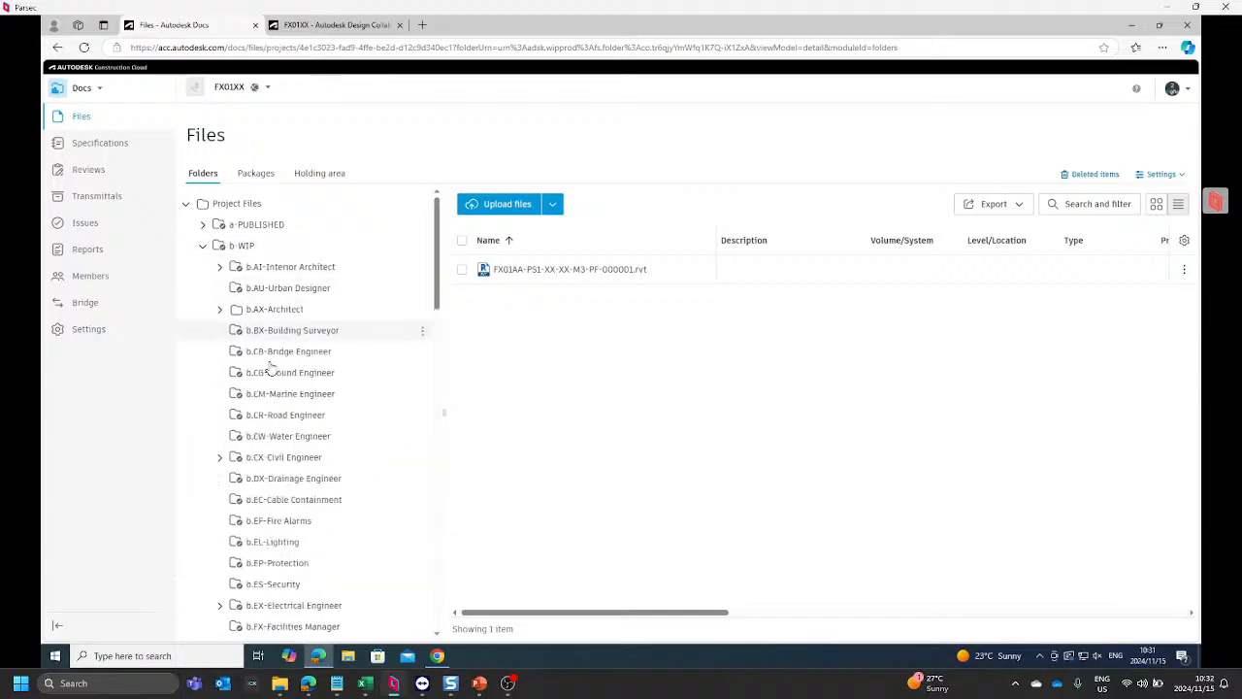
pyautogui.click(219, 310)
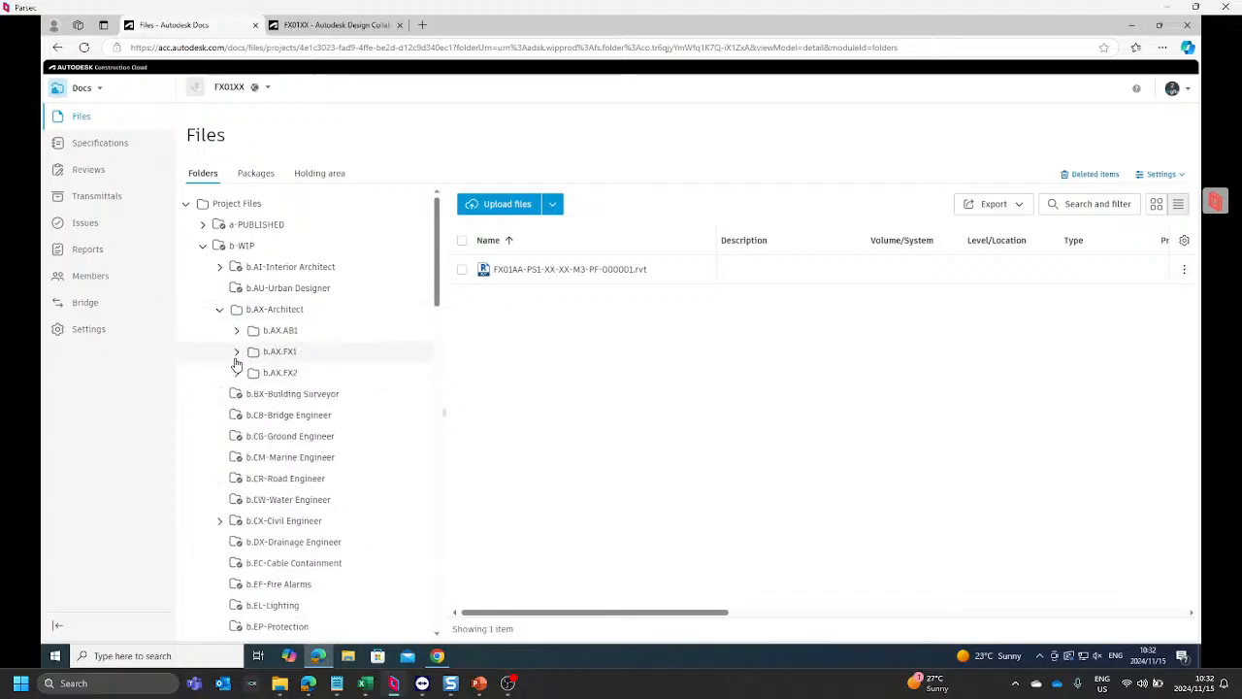
pyautogui.click(236, 351)
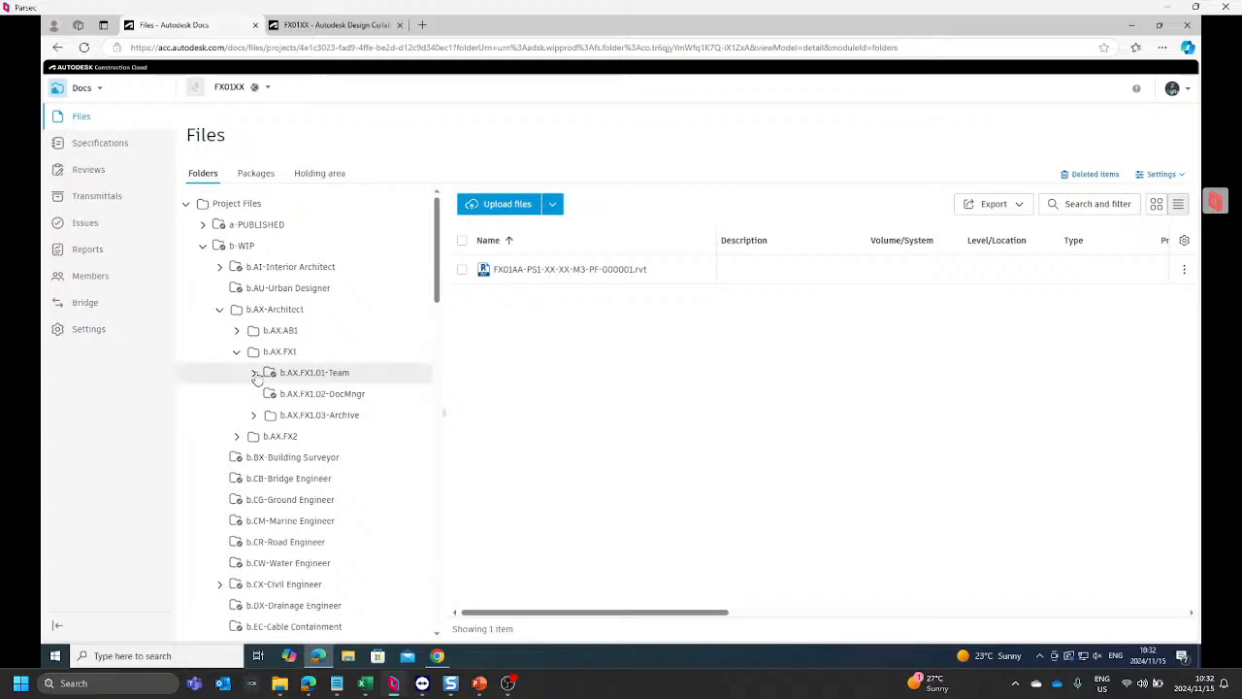
pyautogui.click(253, 373)
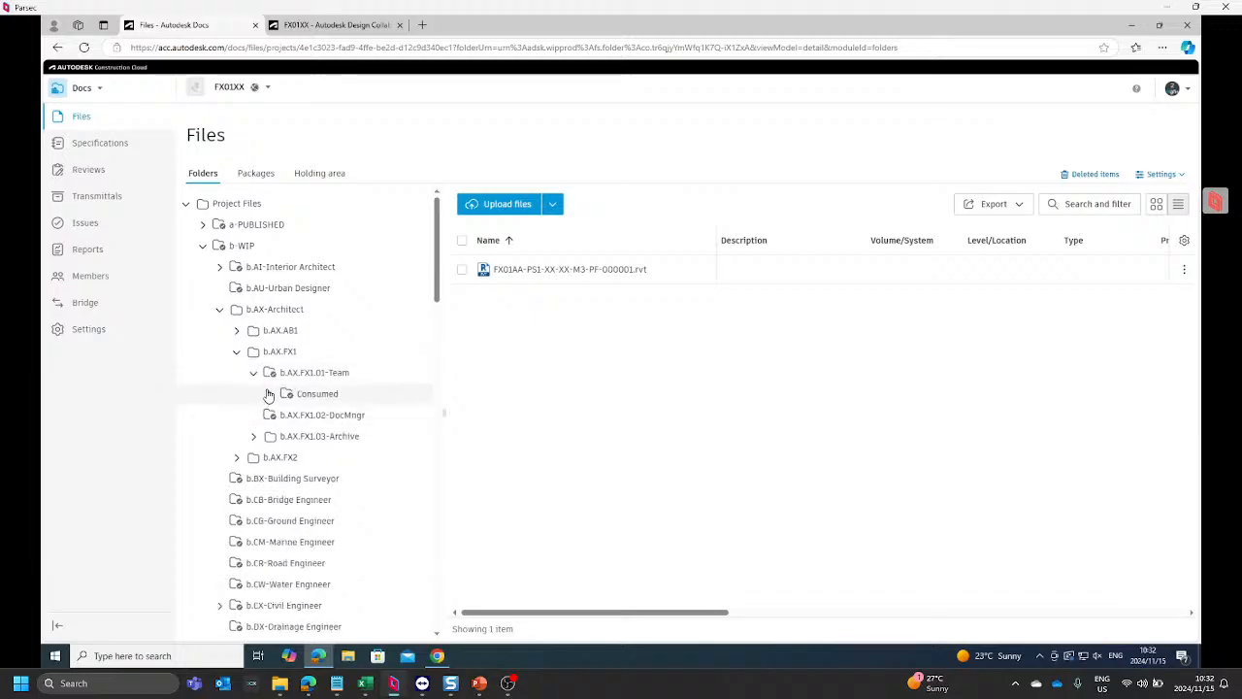
pyautogui.click(268, 395)
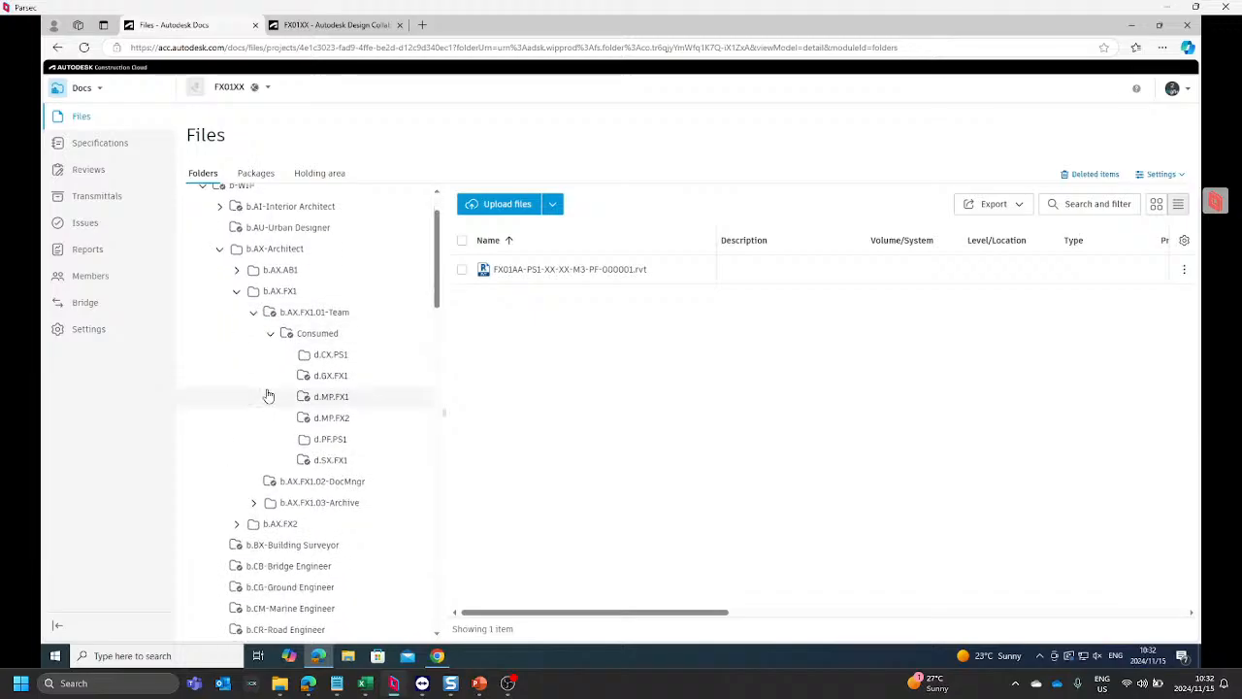
pyautogui.click(332, 442)
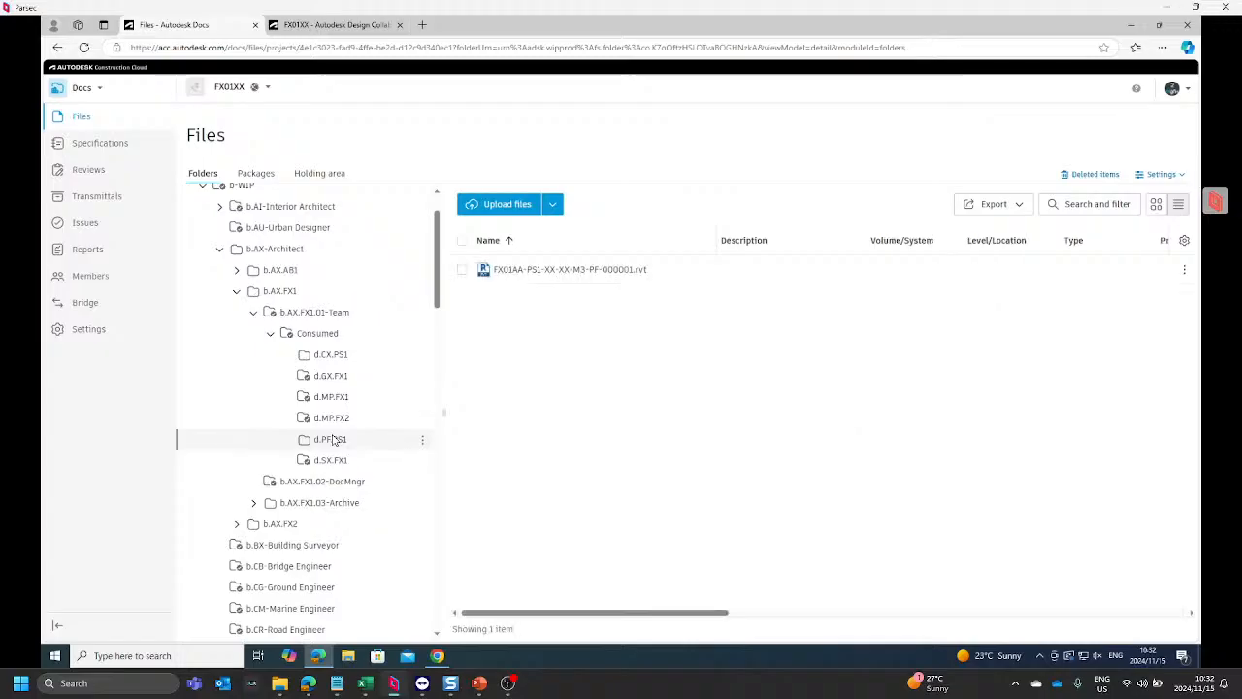
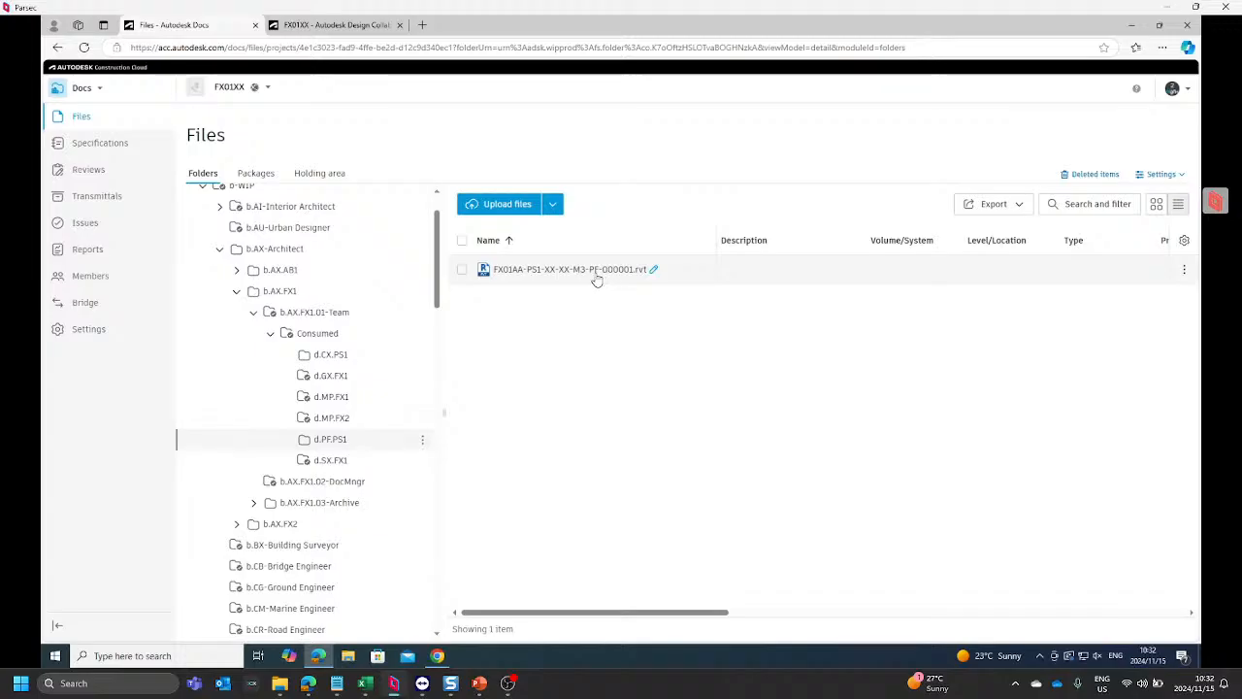
# Step: Open the Originator attribute for editing in the attribute settings of the FX01XX files
pyautogui.click(1169, 176)
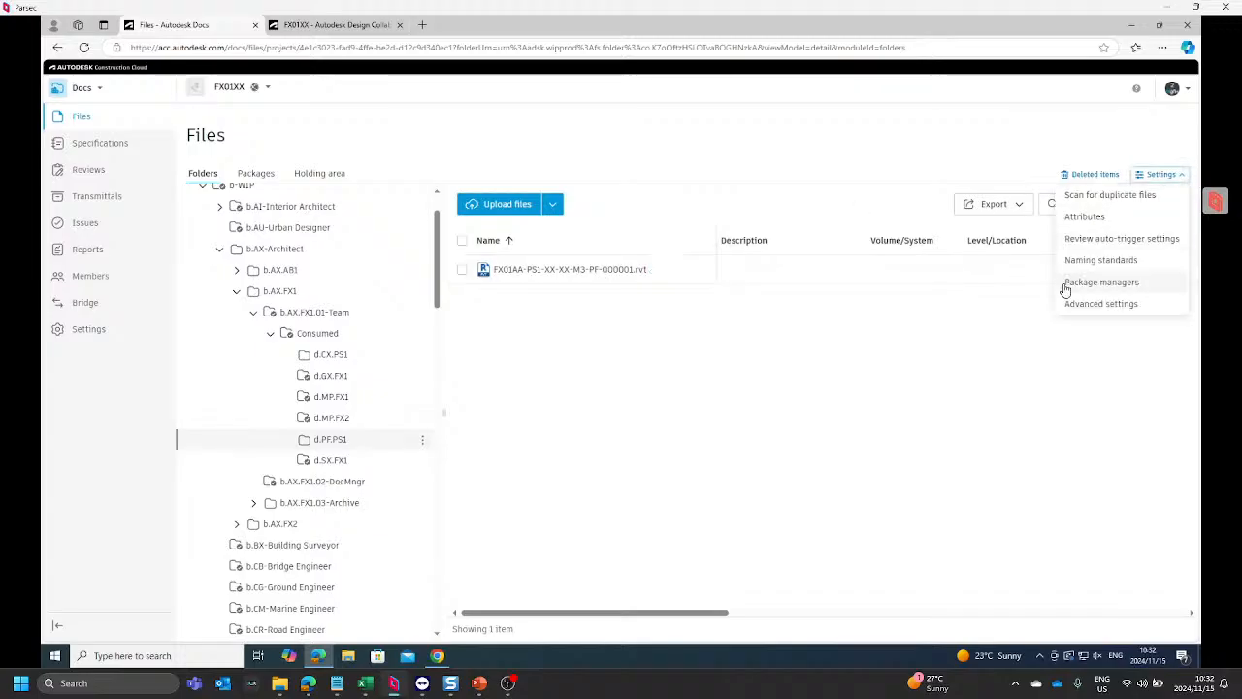
pyautogui.click(1085, 217)
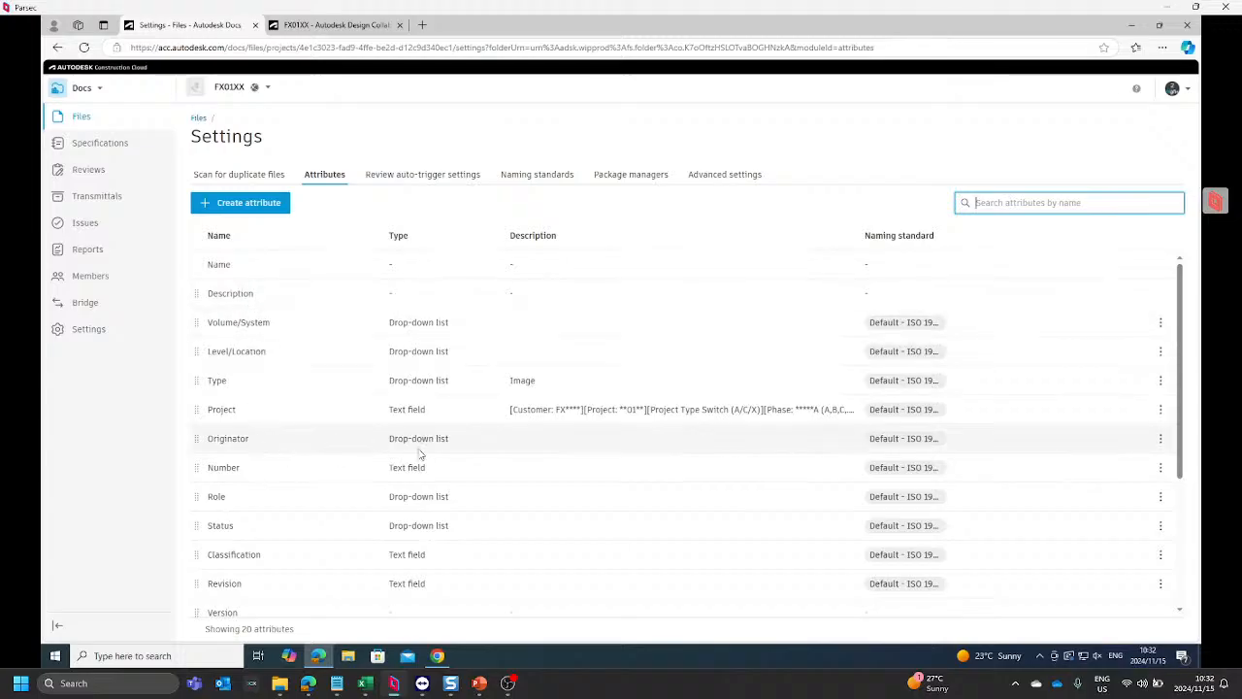
pyautogui.click(1165, 439)
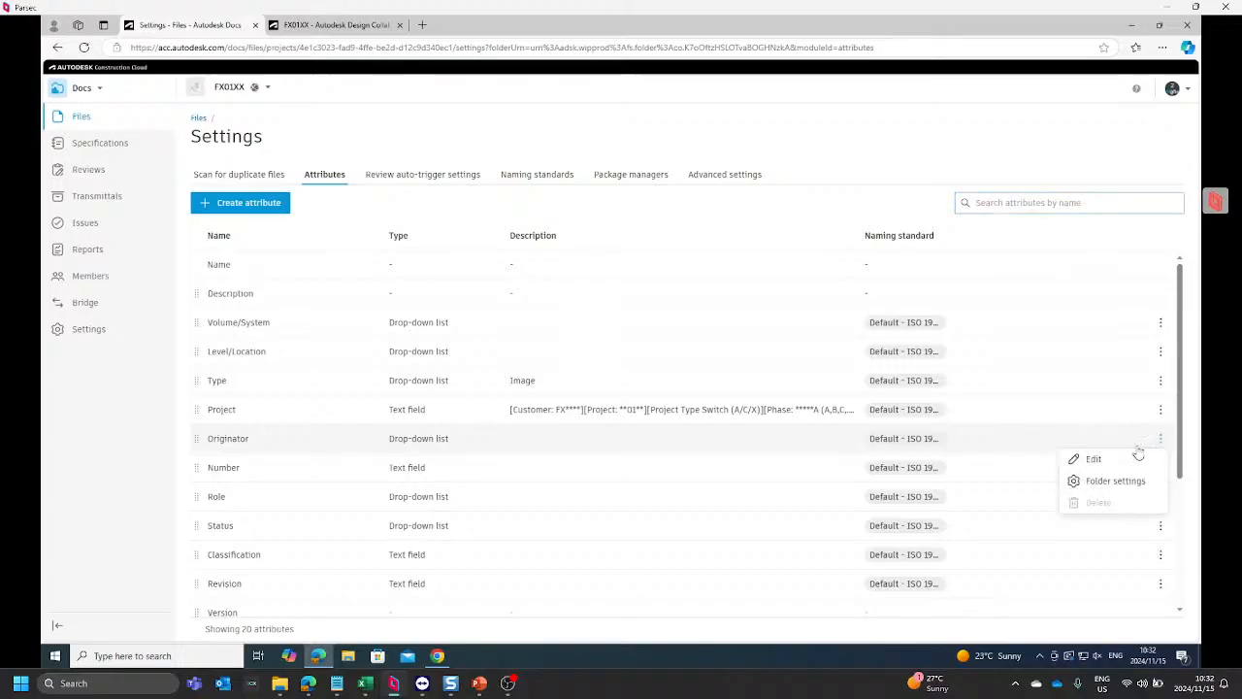
pyautogui.click(1092, 461)
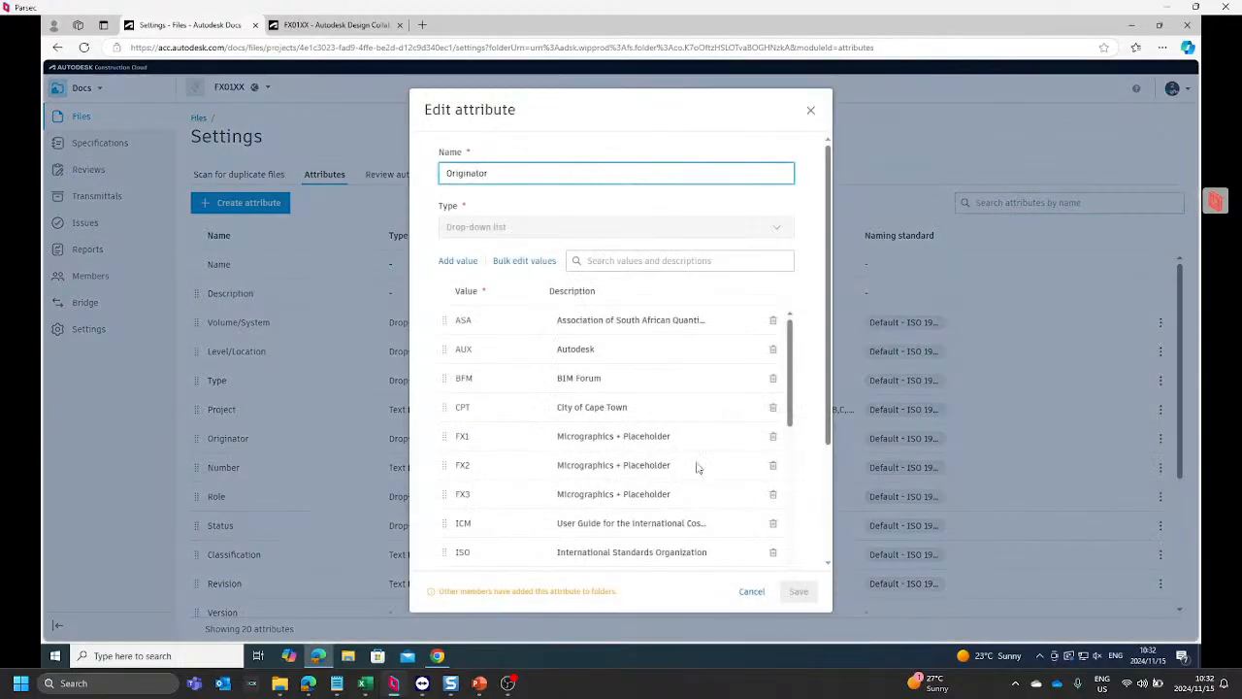
# Step: Look through the Originator attribute's values and search them for PS1
pyautogui.scroll(-10, 499, 433)
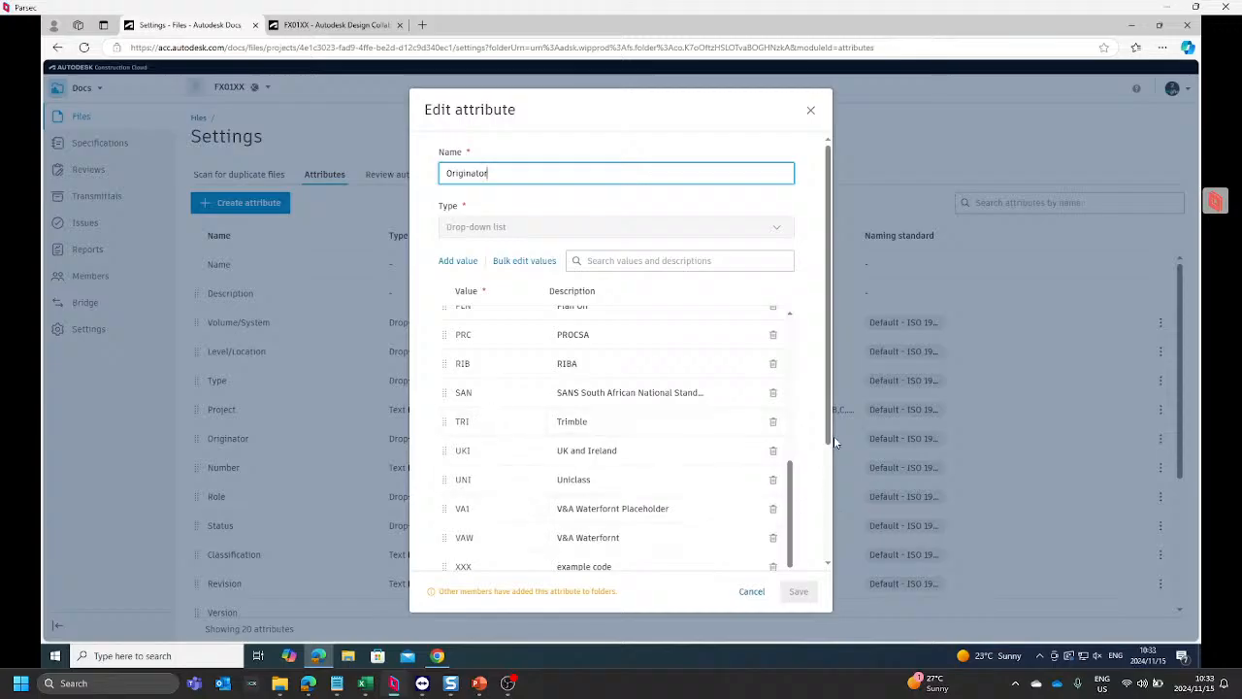
pyautogui.moveTo(830, 428); pyautogui.dragTo(808, 546)
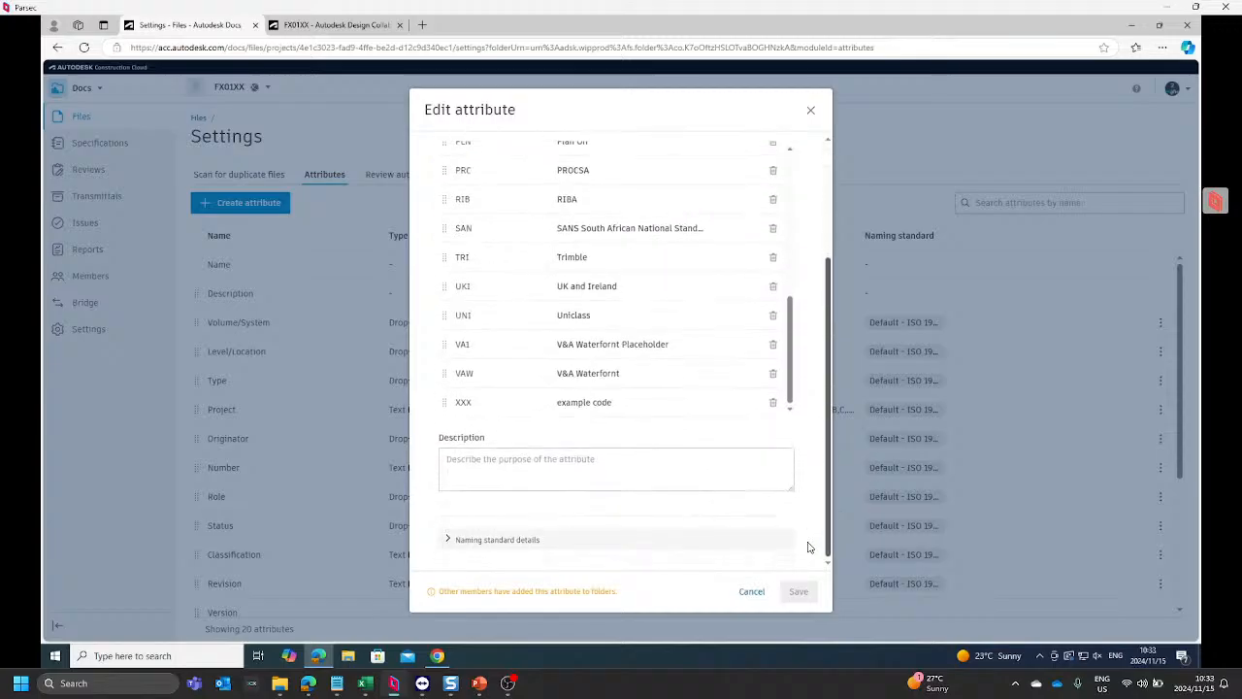
pyautogui.scroll(1, 621, 457)
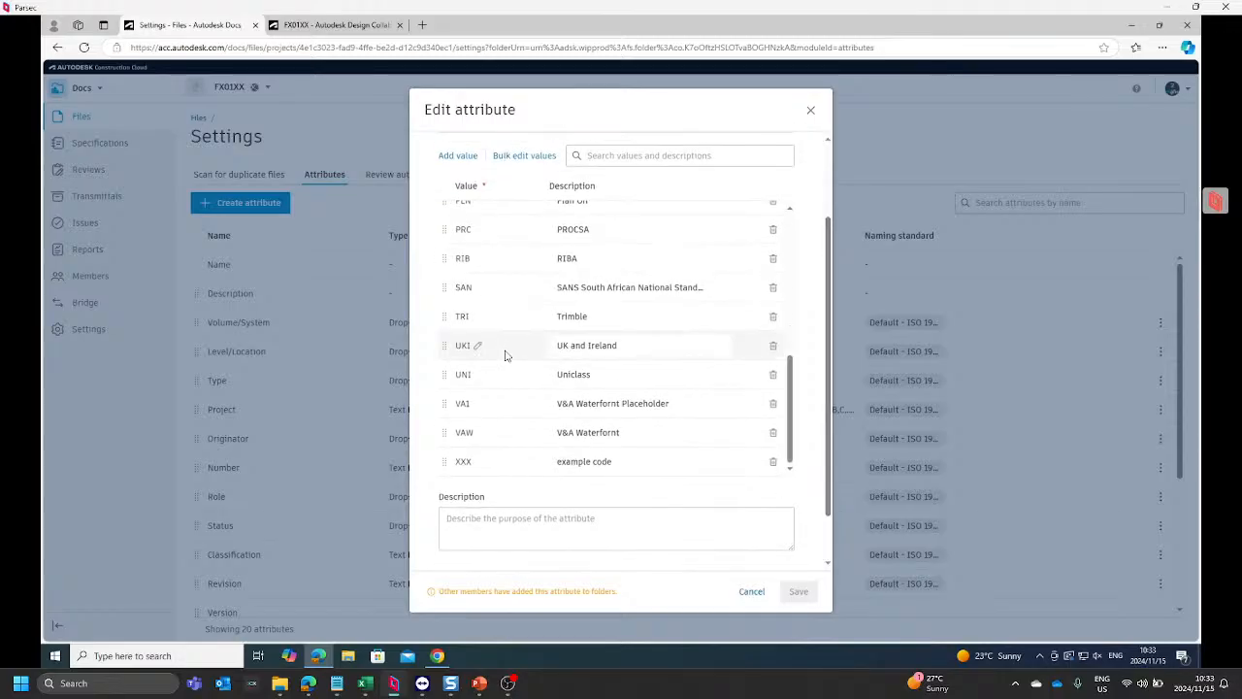
pyautogui.scroll(2, 505, 355)
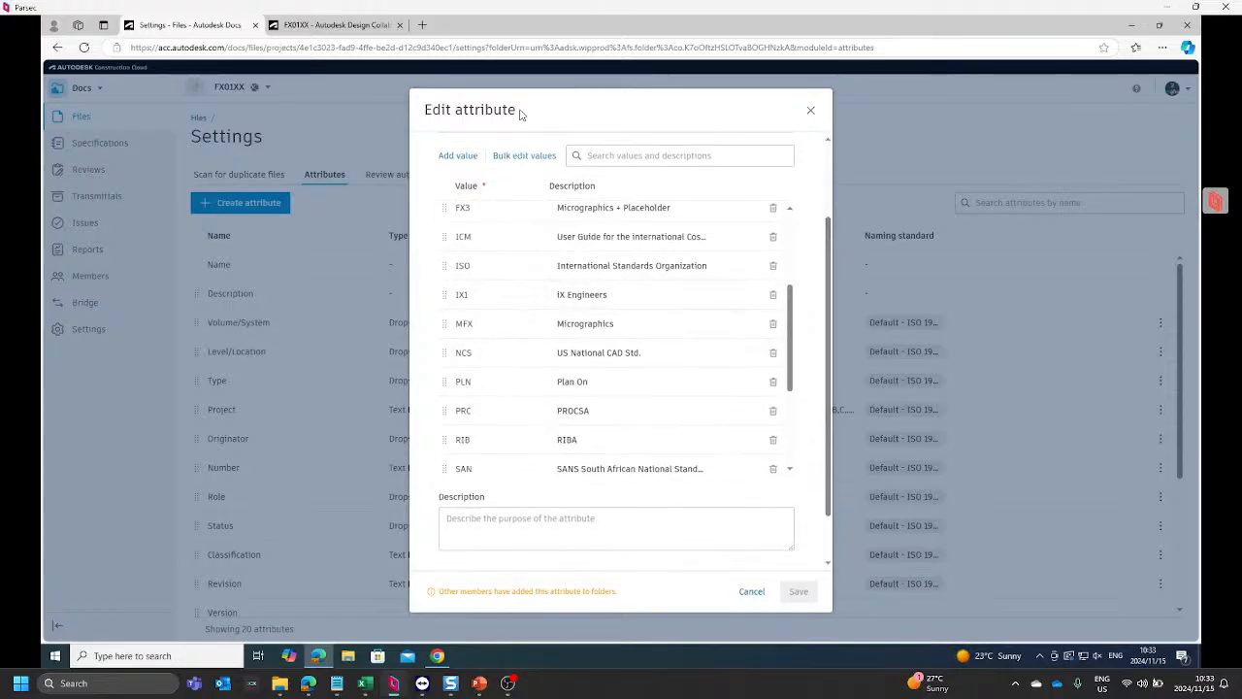
pyautogui.scroll(2, 549, 279)
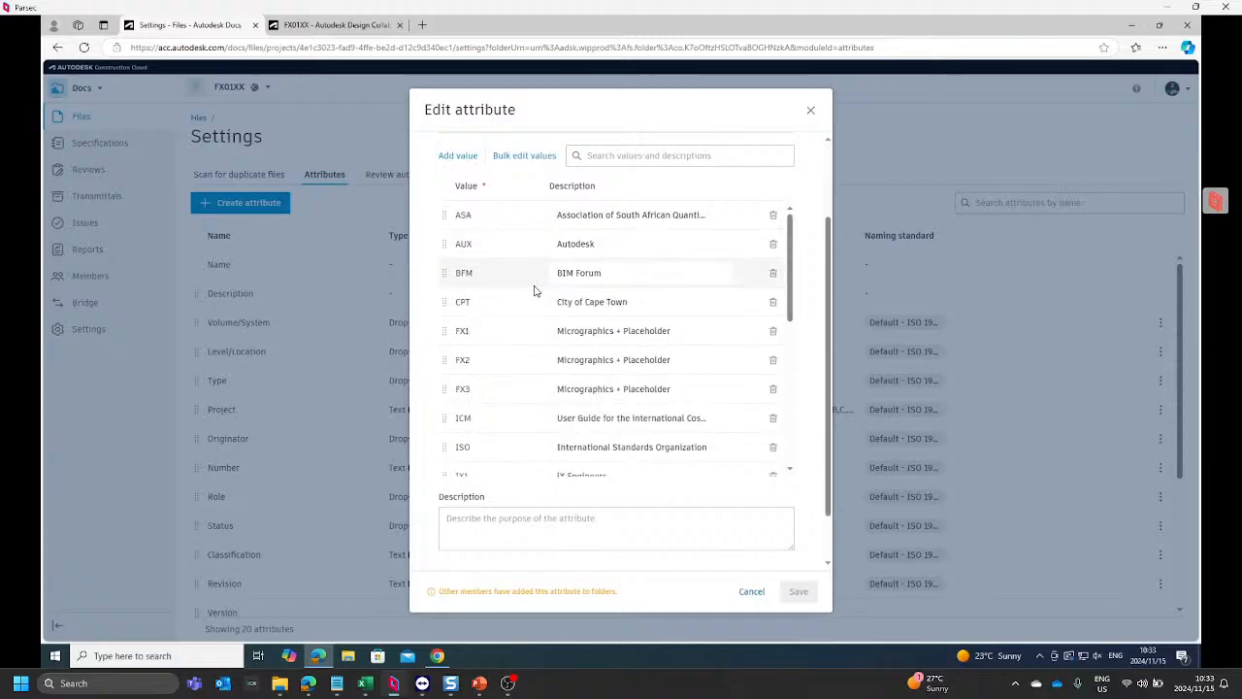
pyautogui.scroll(-2, 502, 324)
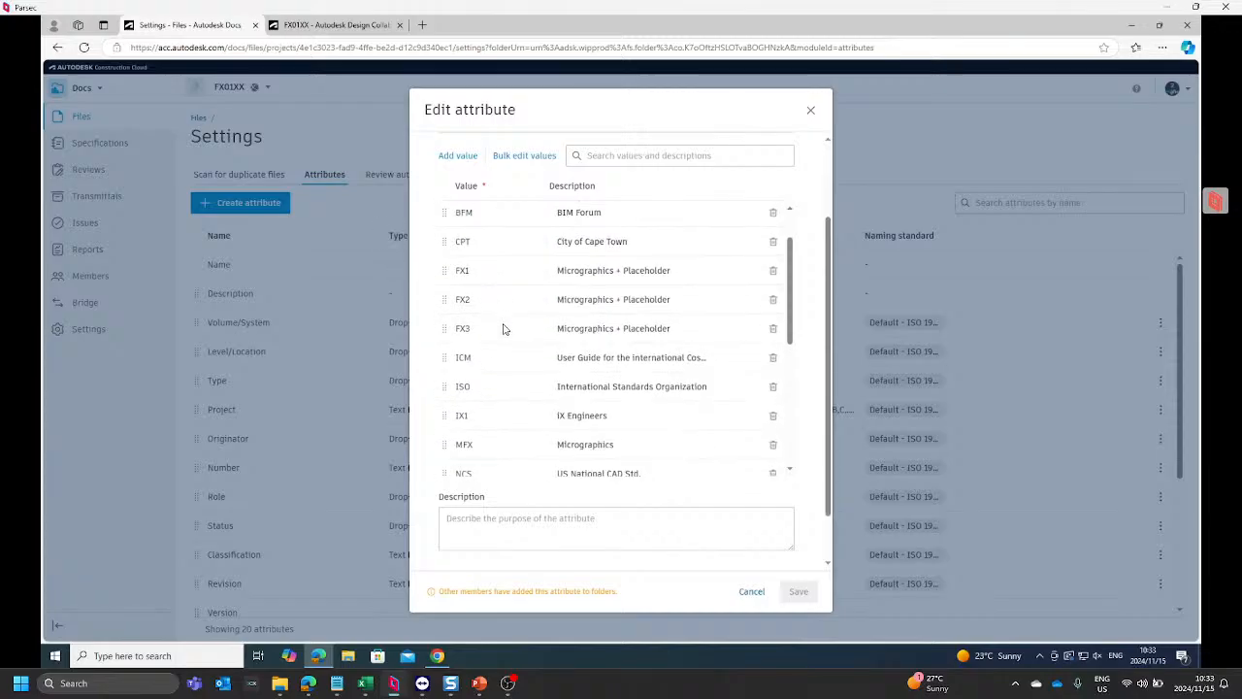
pyautogui.click(619, 159)
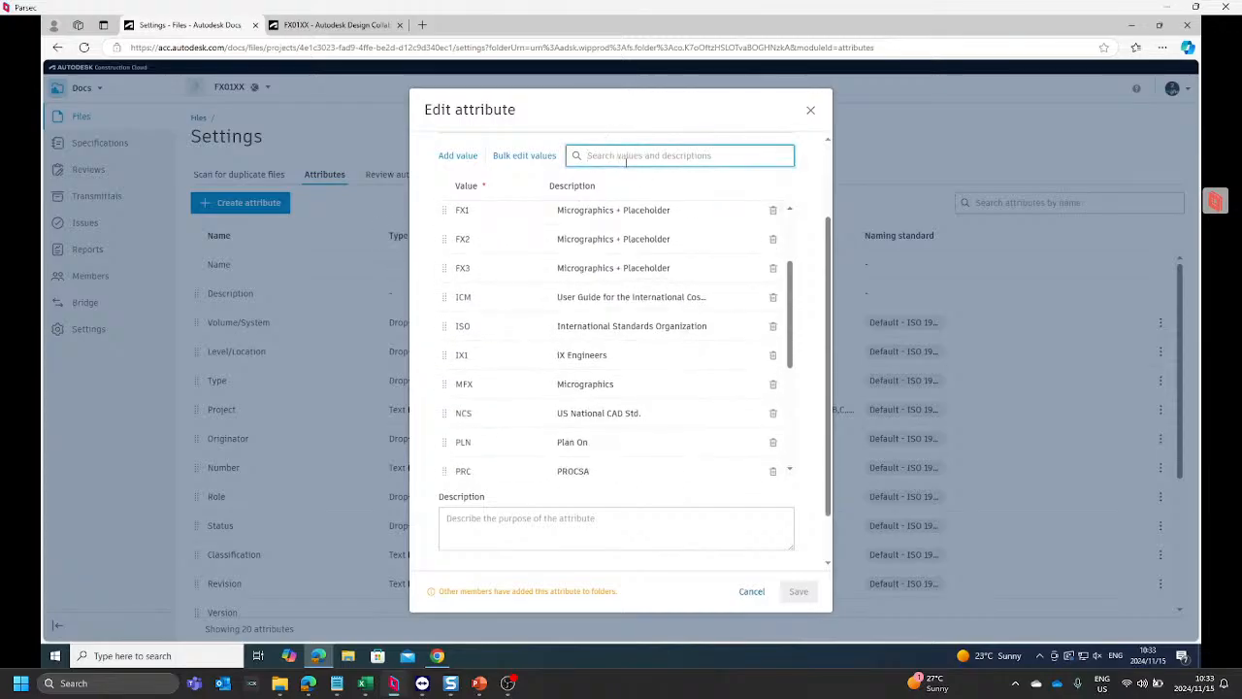
pyautogui.write('PS1')
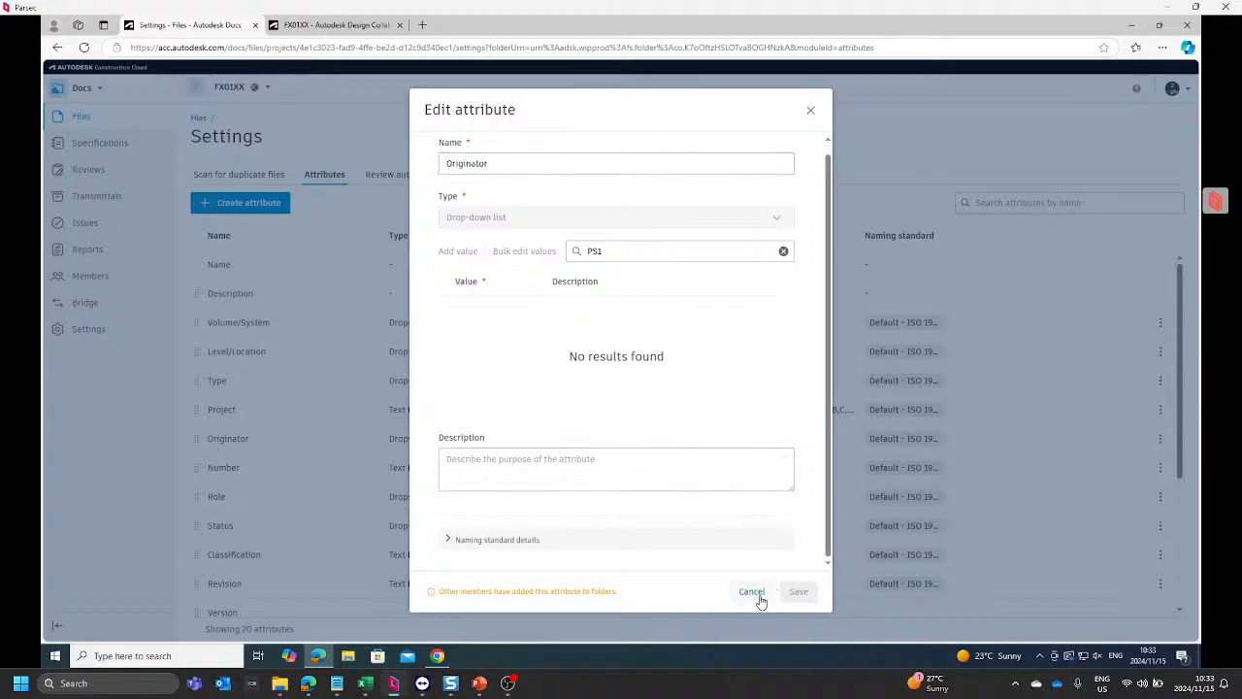
# Step: Try to add the value PS1 with a placeholder description to the Originator list, and close the attribute without saving
pyautogui.doubleClick(522, 161)
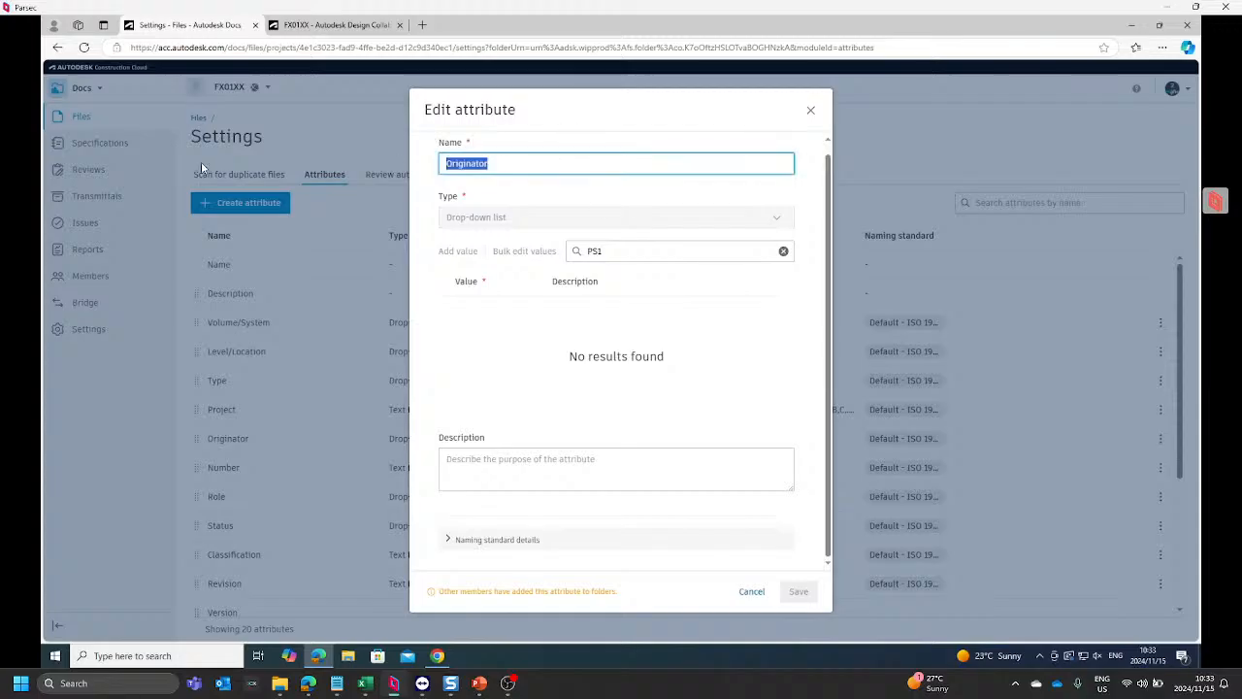
pyautogui.press('BackSpace')
pyautogui.click(783, 251)
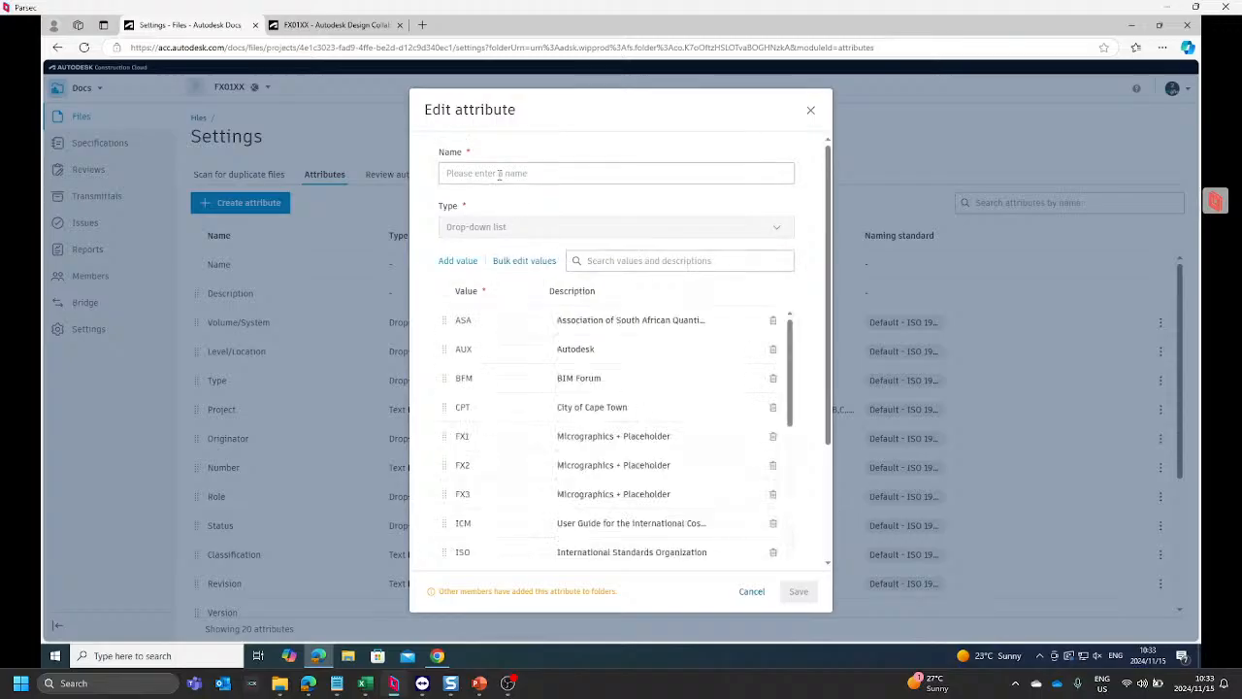
pyautogui.click(462, 263)
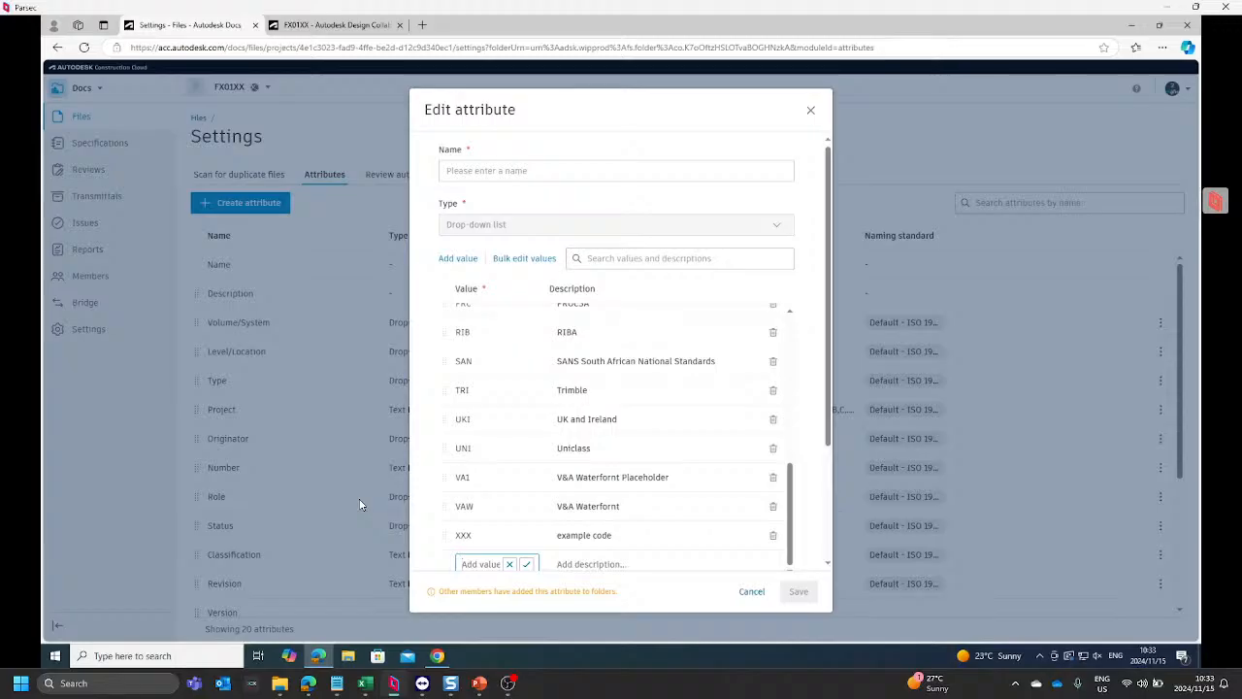
pyautogui.write('PS1')
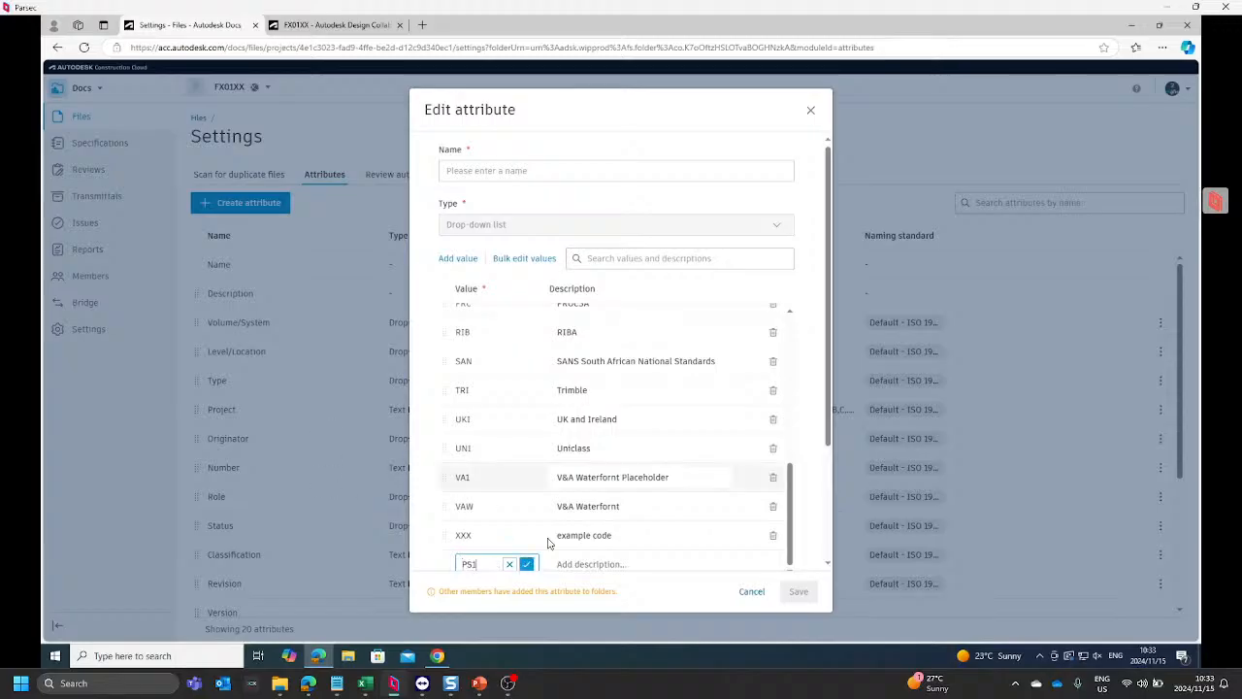
pyautogui.click(585, 566)
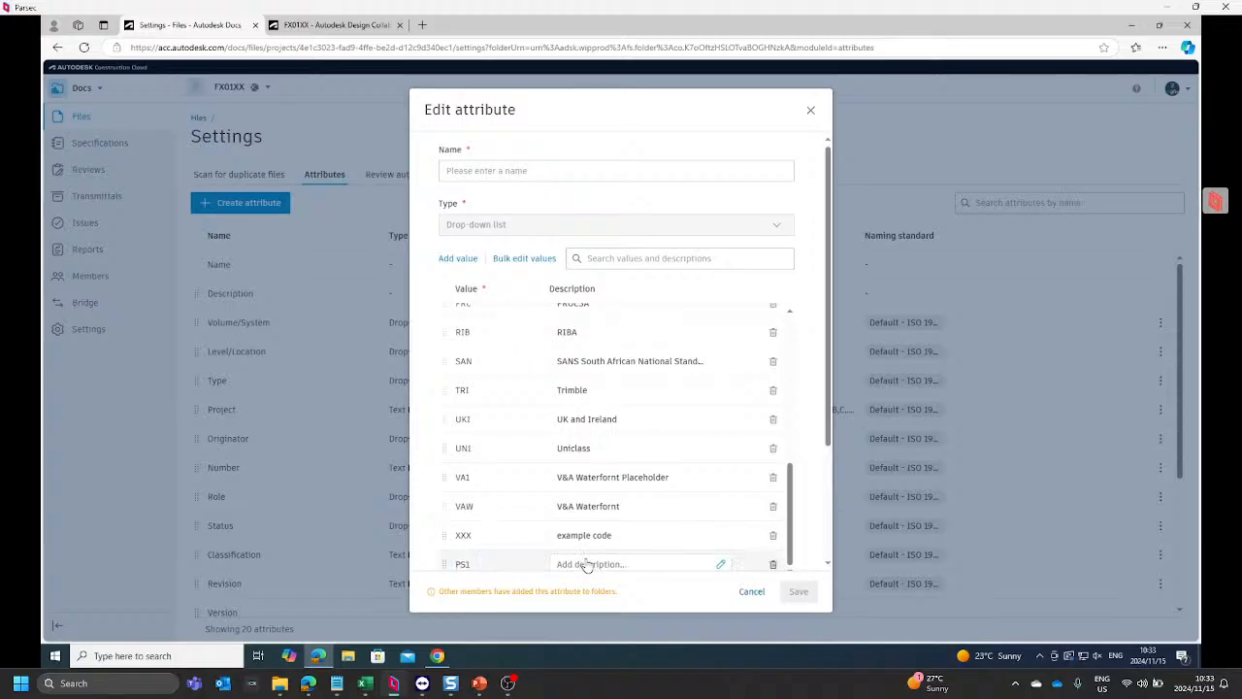
pyautogui.click(718, 565)
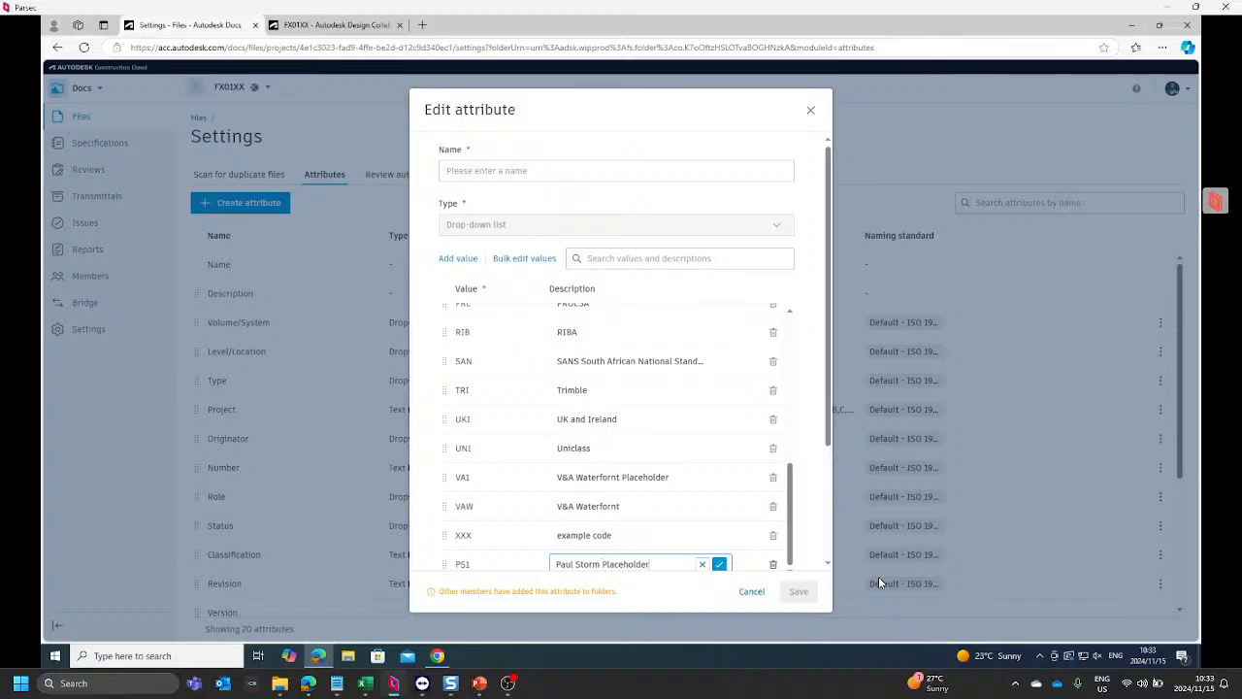
pyautogui.click(719, 565)
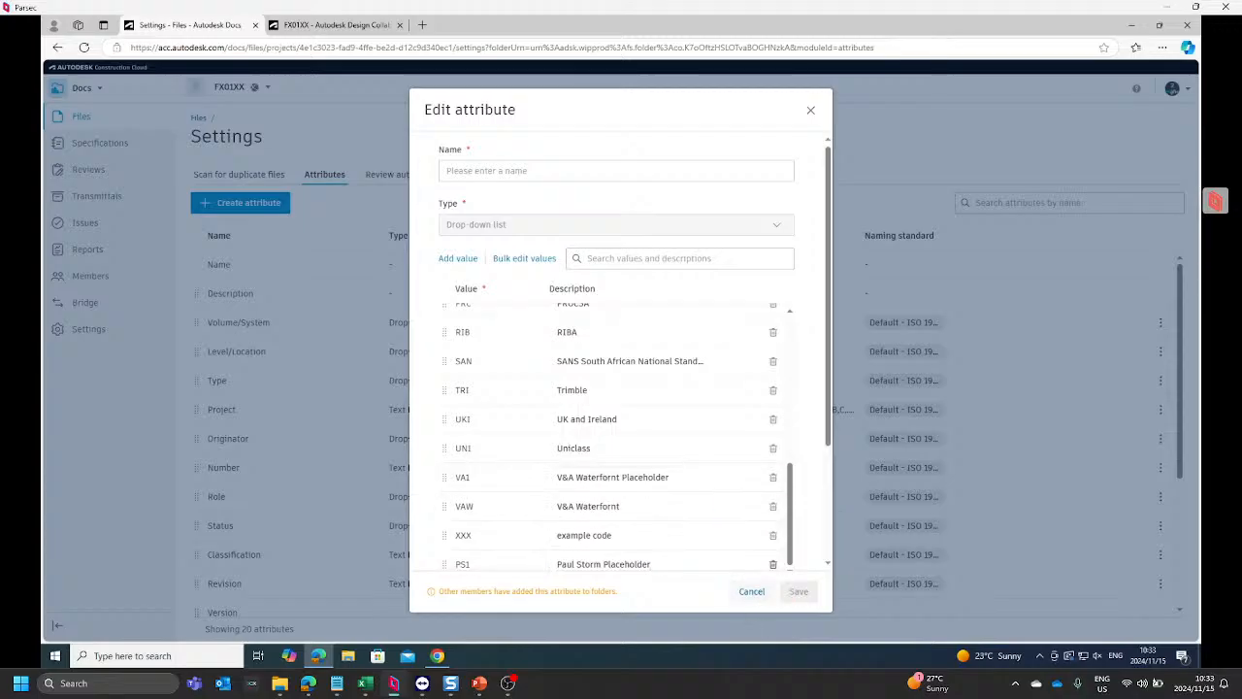
pyautogui.moveTo(828, 387); pyautogui.dragTo(810, 500)
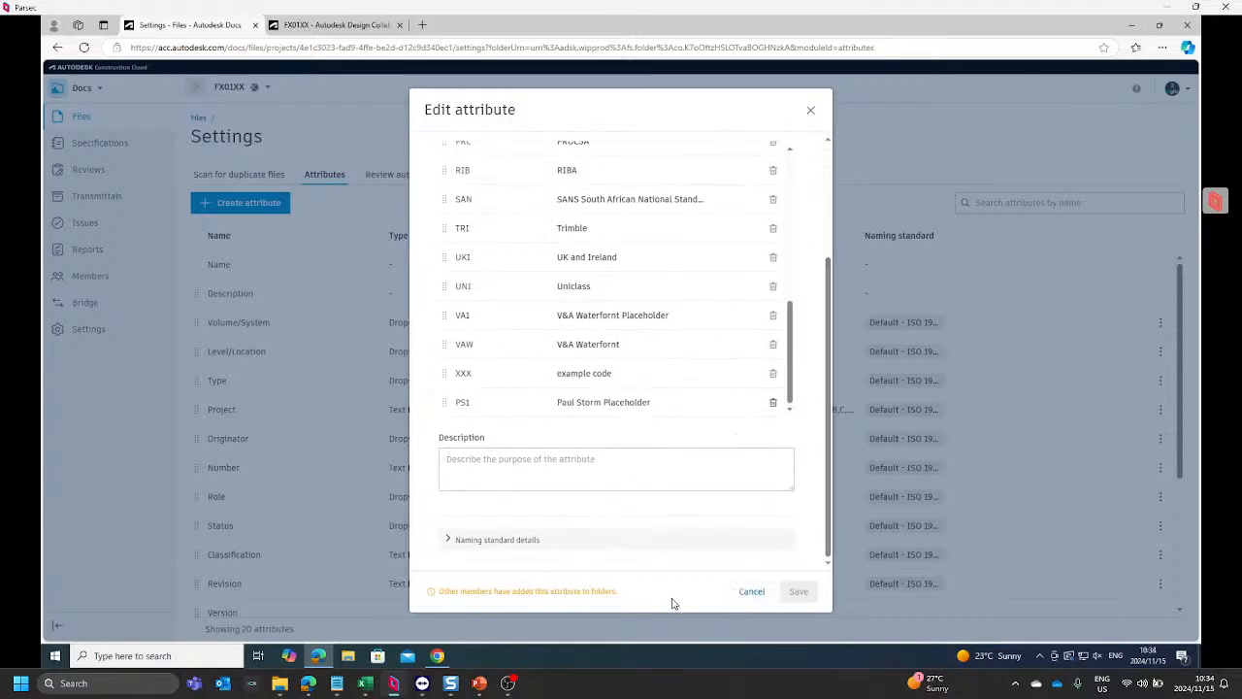
pyautogui.click(812, 113)
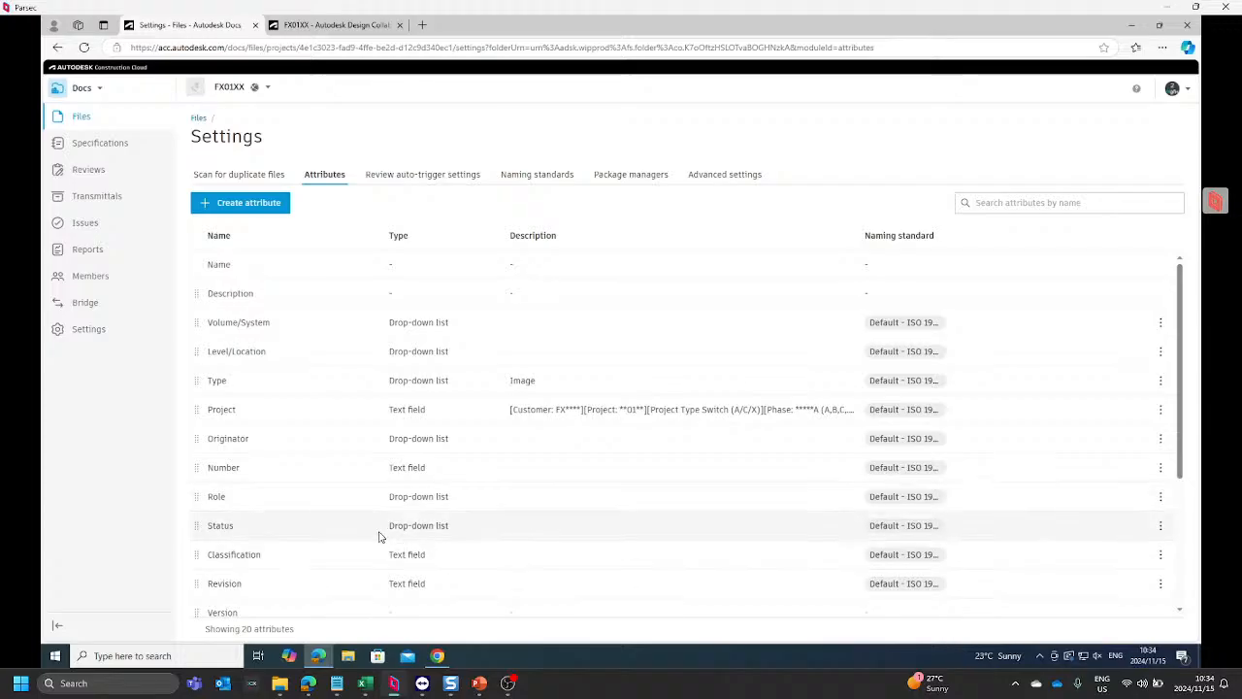
# Step: Check the Role attribute's value list for the PF Fire Services code, and close it unchanged
pyautogui.click(1163, 499)
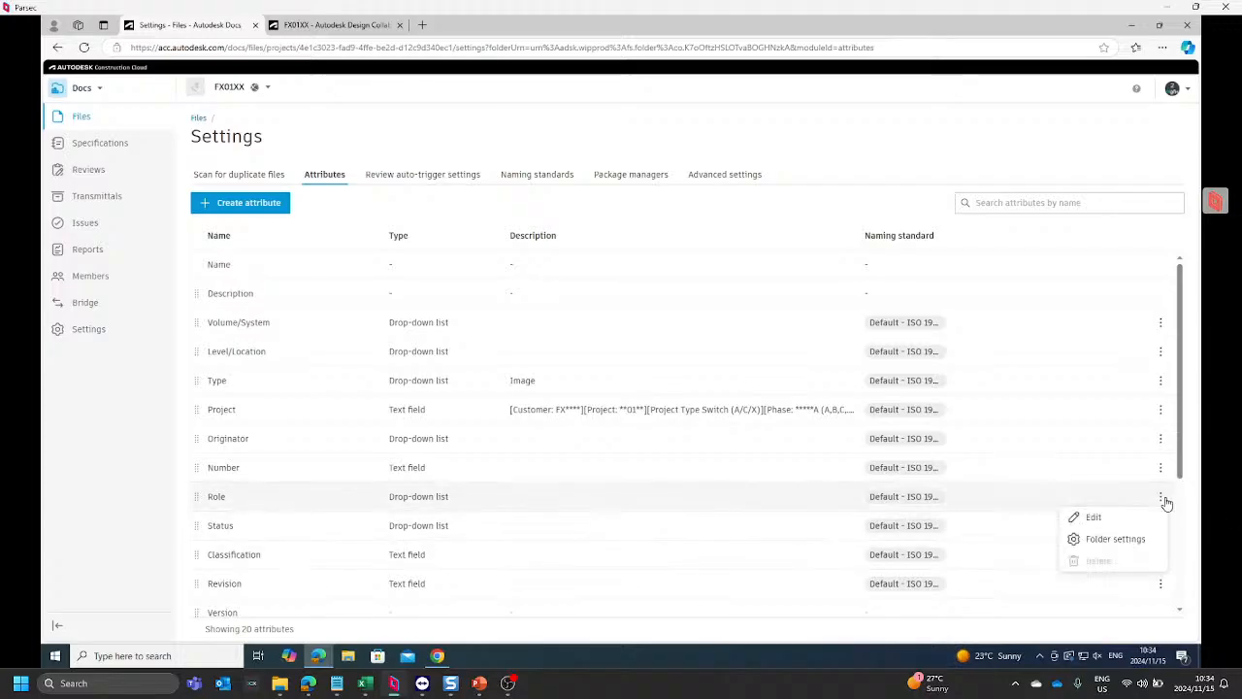
pyautogui.click(1103, 526)
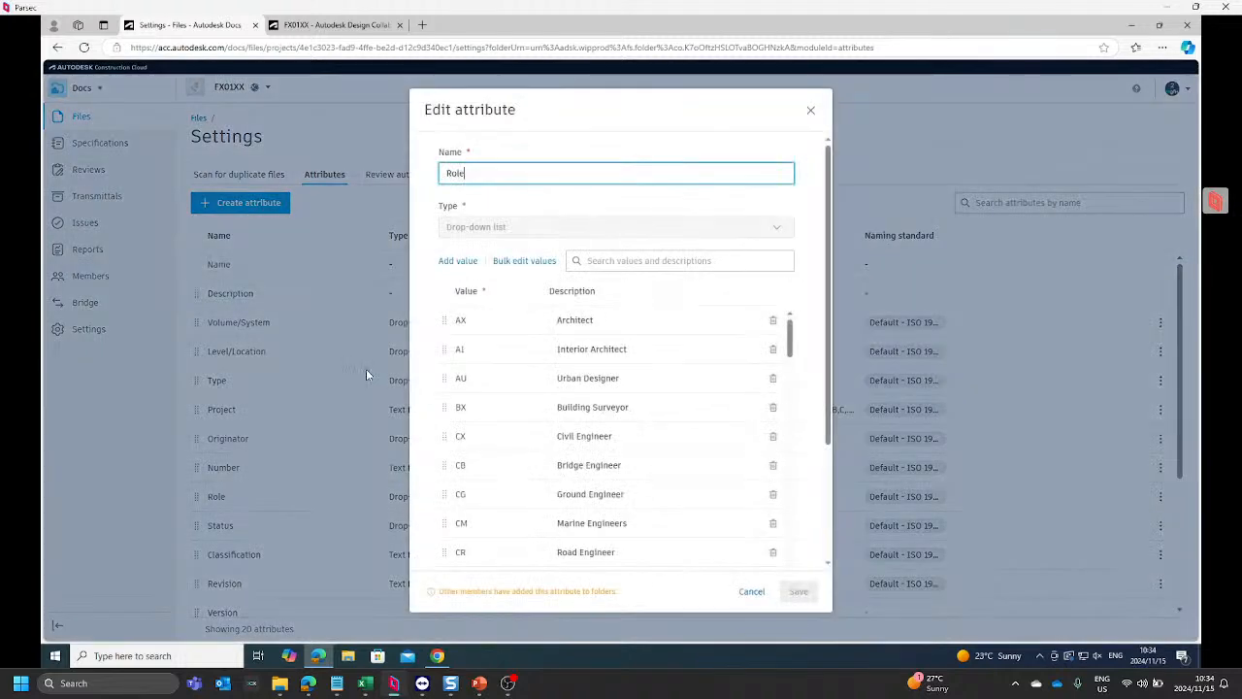
pyautogui.scroll(-10, 493, 428)
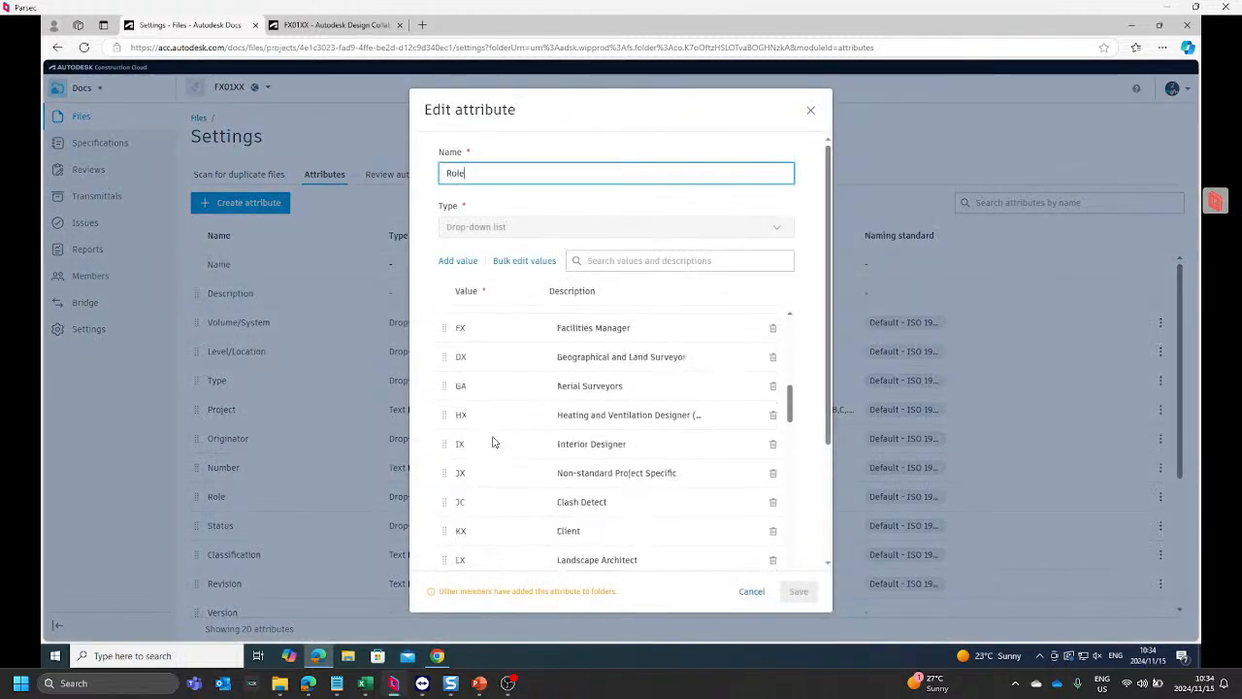
pyautogui.scroll(-5, 493, 442)
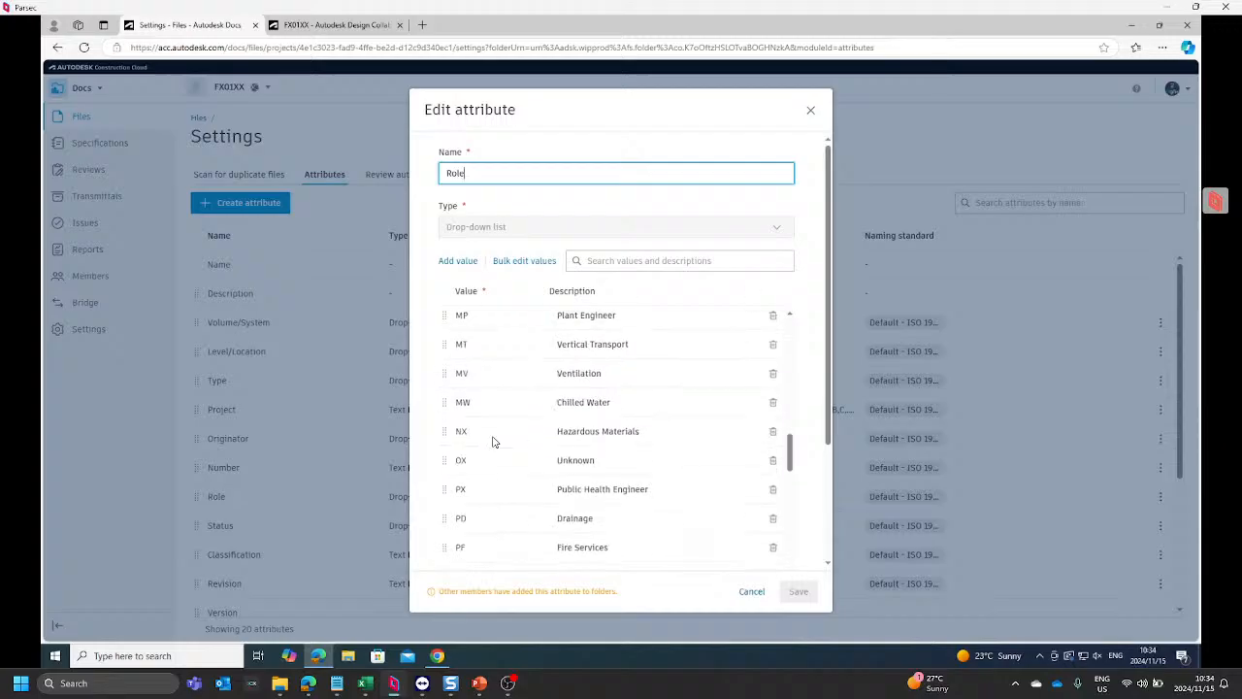
pyautogui.scroll(-2, 493, 442)
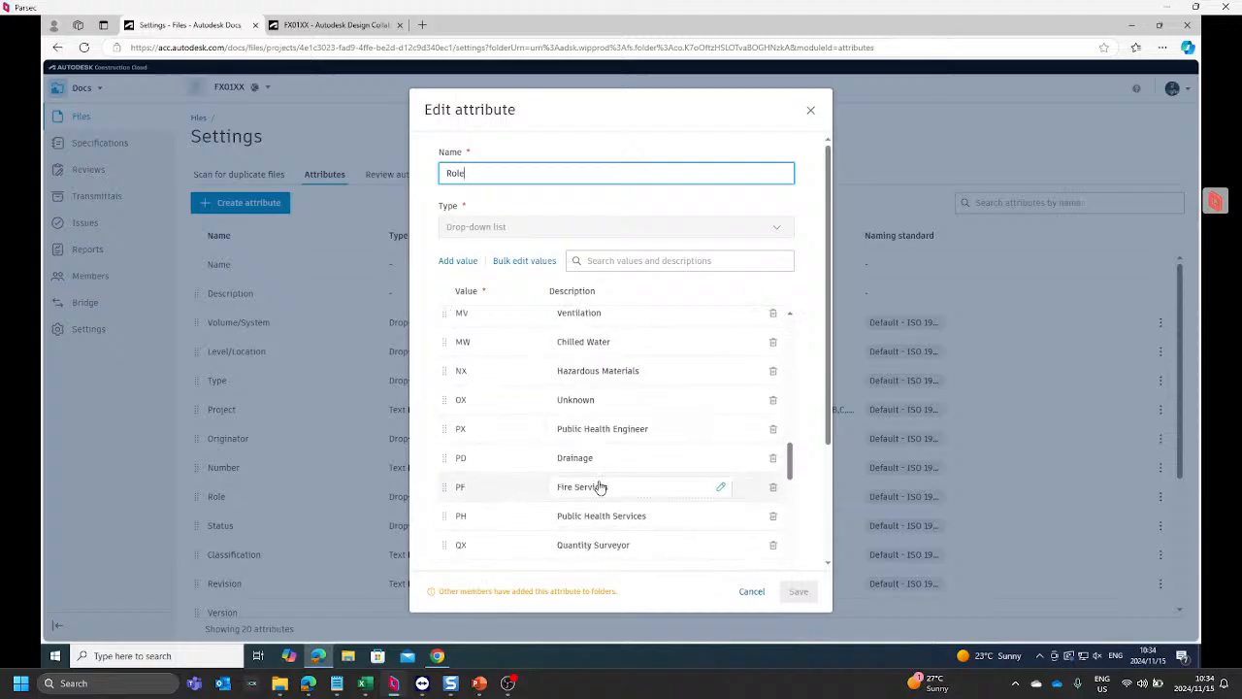
pyautogui.click(811, 116)
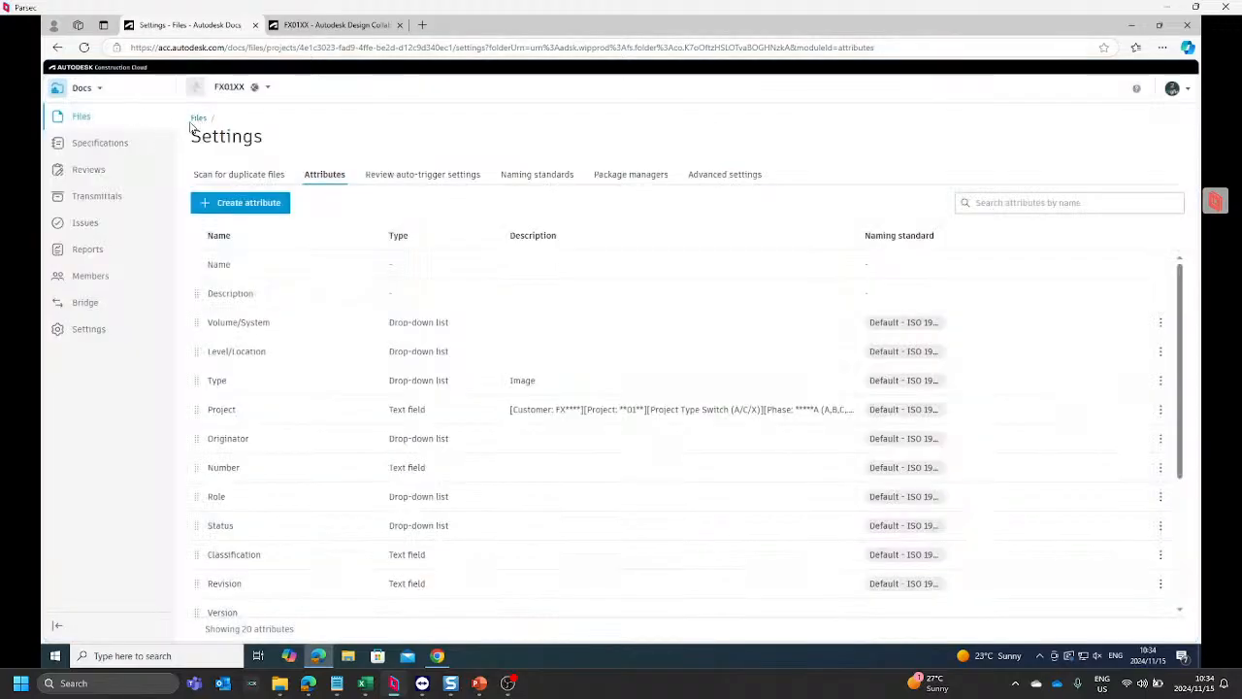
# Step: Open the Originator attribute for editing and look through its whole value list down to the attribute's description and naming standard details
pyautogui.click(1161, 439)
pyautogui.click(1100, 460)
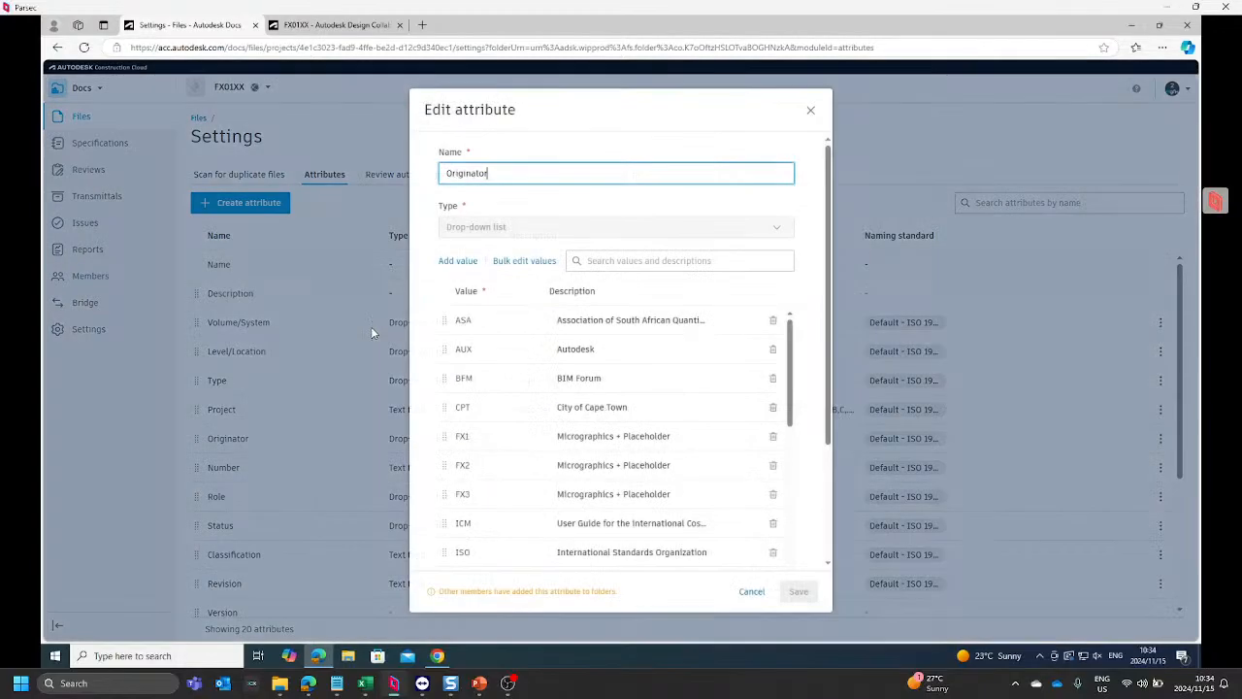
pyautogui.scroll(-2, 485, 369)
pyautogui.scroll(-2, 505, 446)
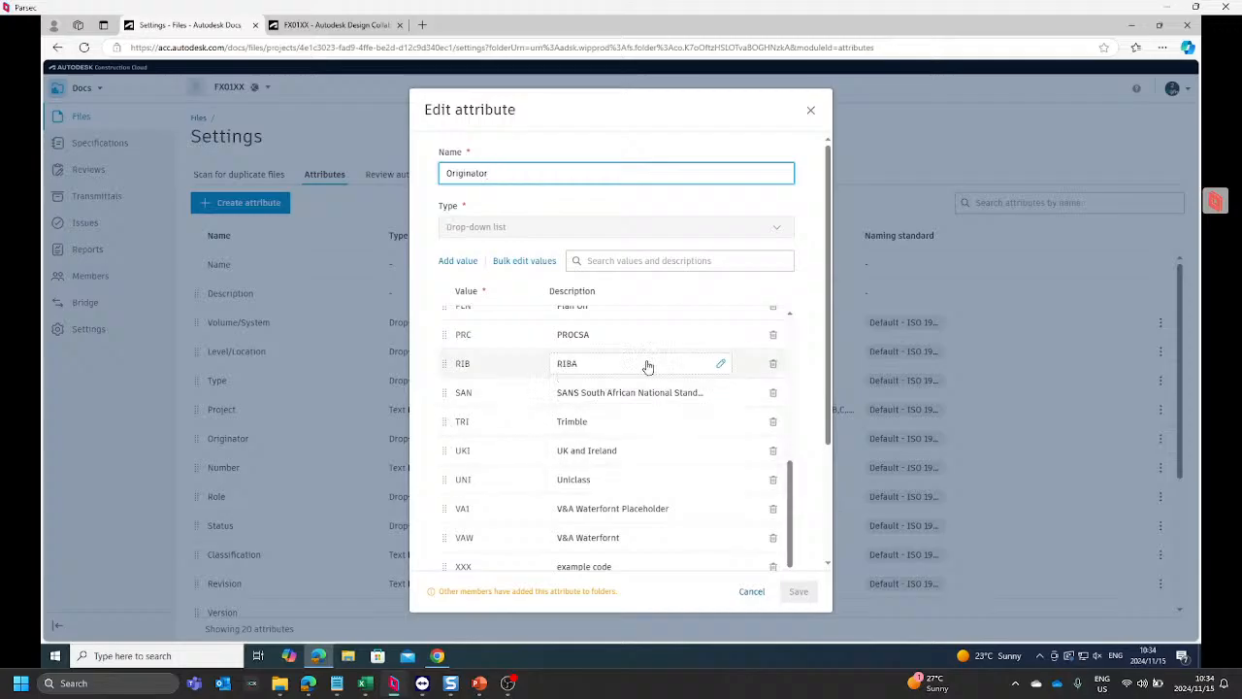
pyautogui.scroll(2, 675, 353)
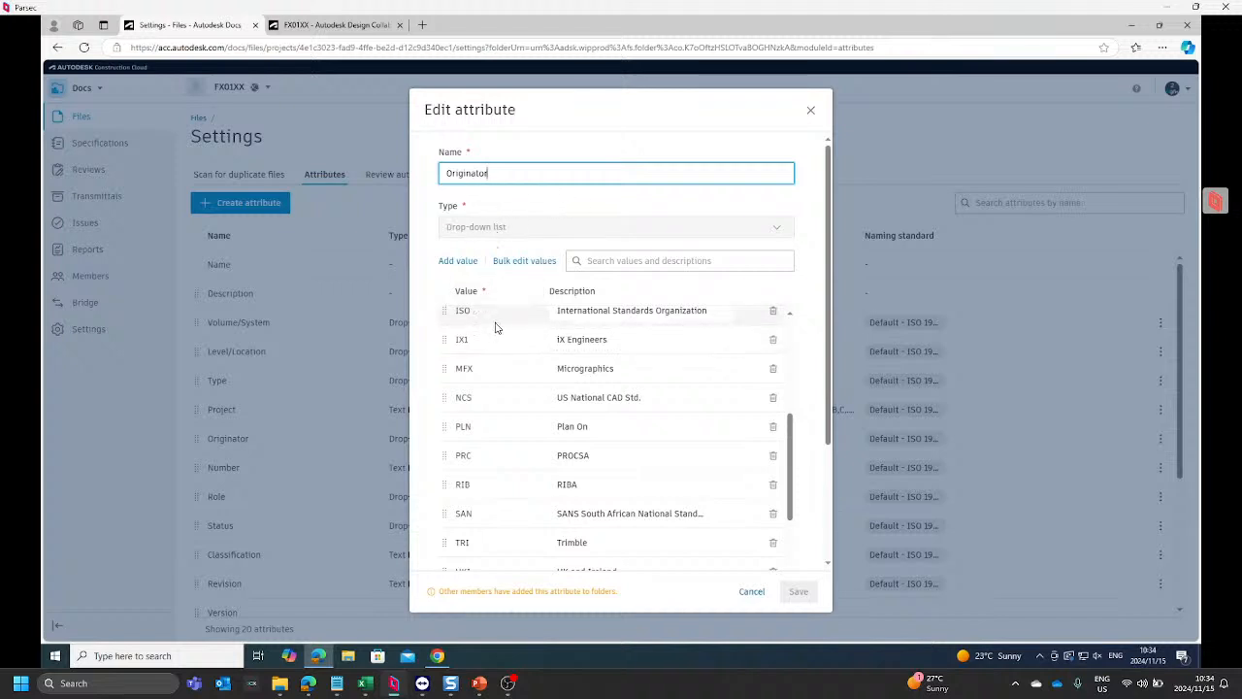
pyautogui.scroll(4, 501, 354)
pyautogui.scroll(-5, 505, 369)
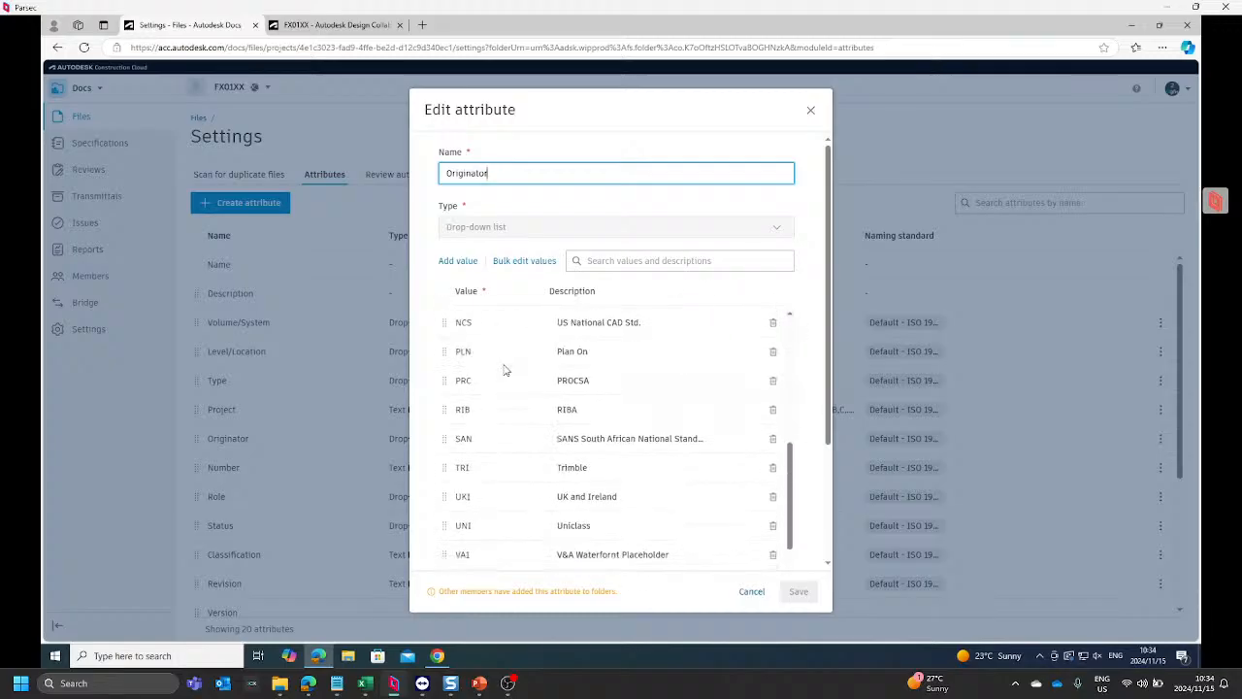
pyautogui.scroll(-2, 505, 369)
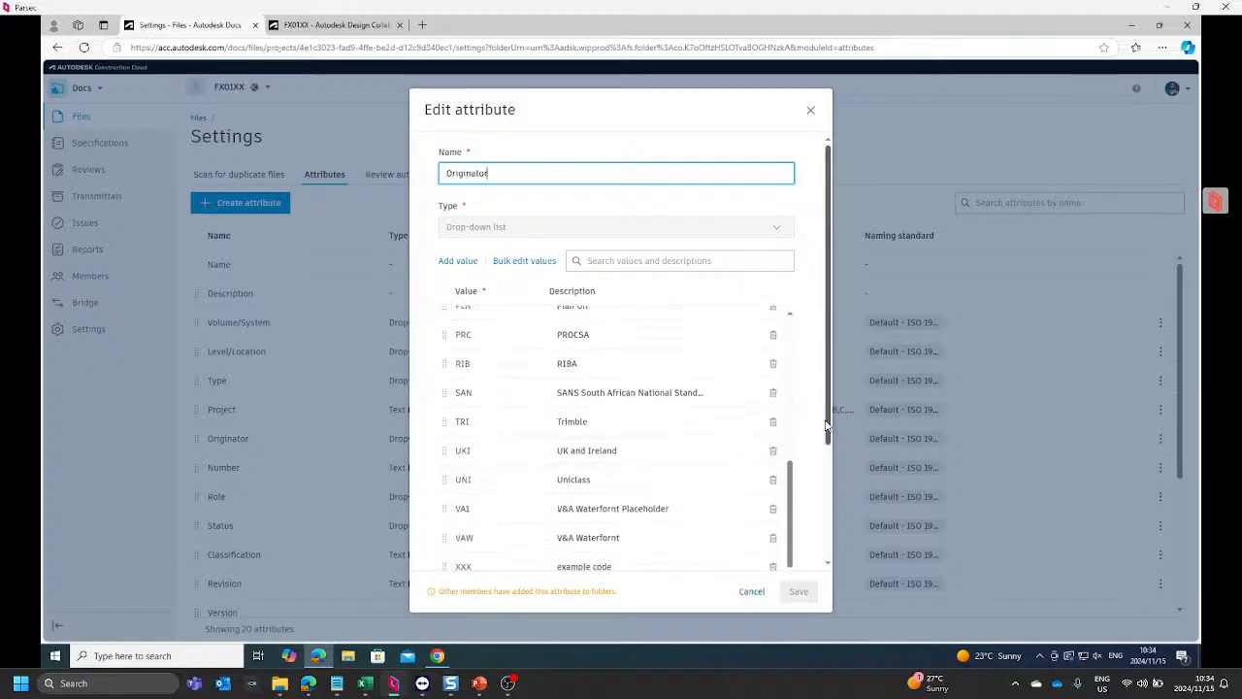
pyautogui.moveTo(825, 430); pyautogui.dragTo(826, 543)
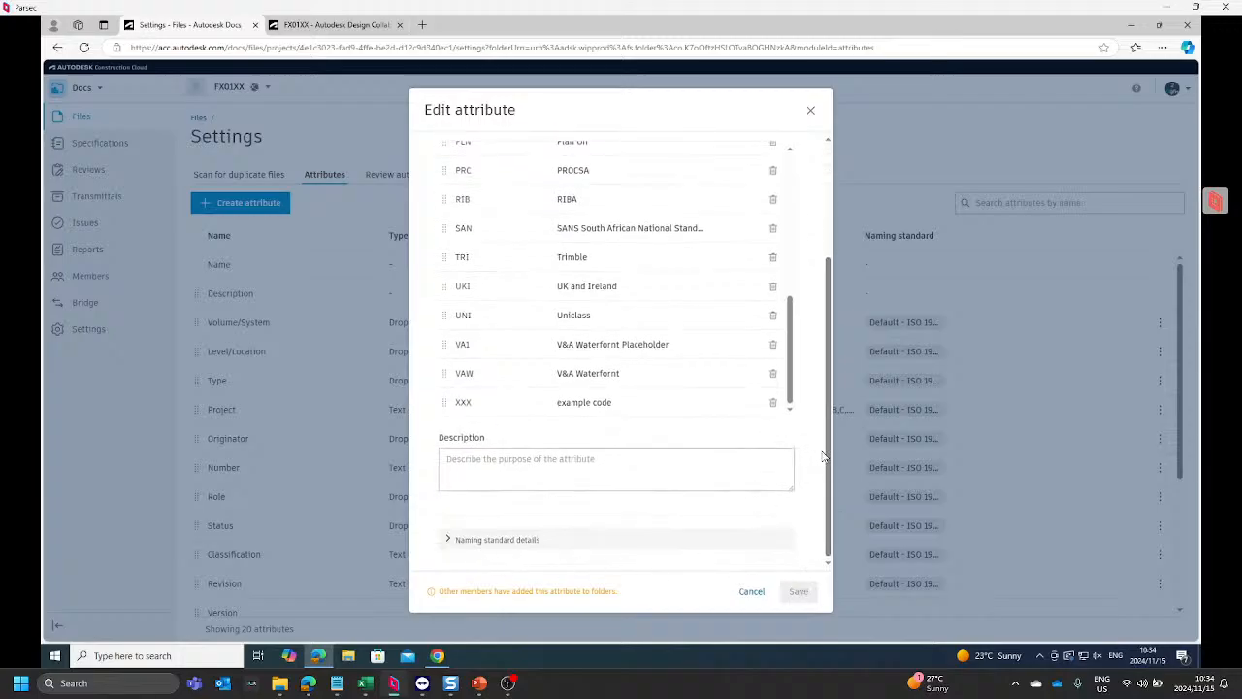
pyautogui.scroll(3, 826, 448)
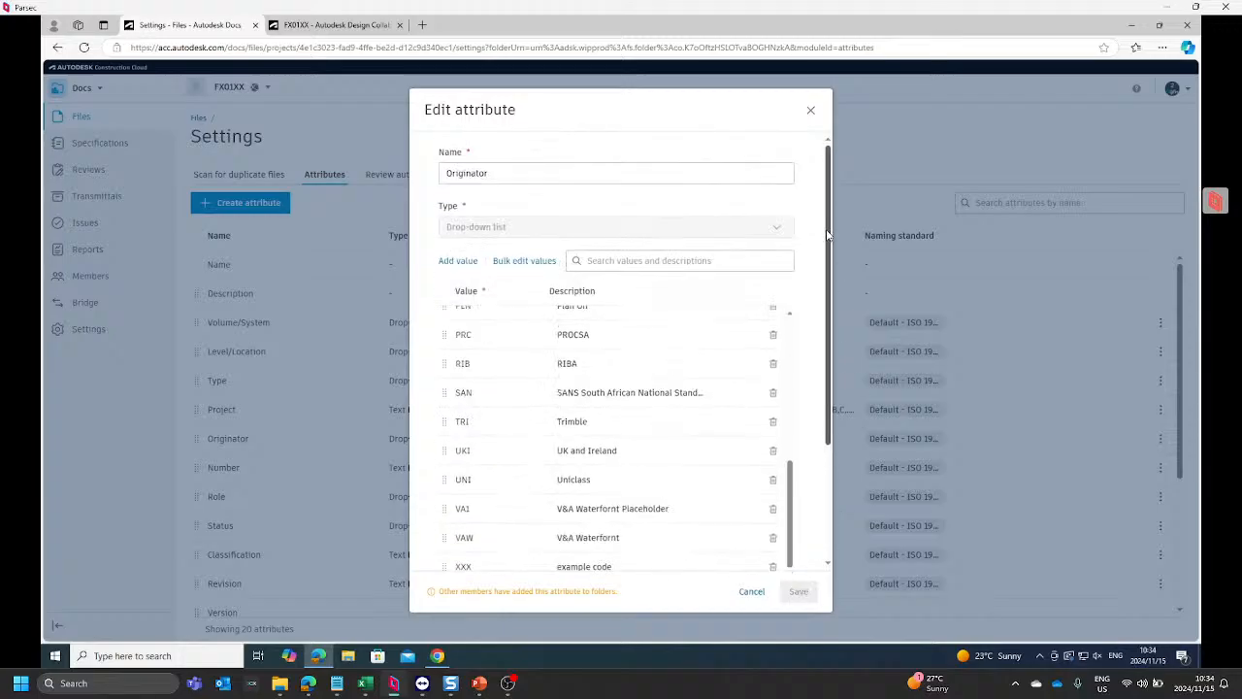
# Step: Add the value PS1 to the Originator attribute's drop-down list
pyautogui.click(458, 261)
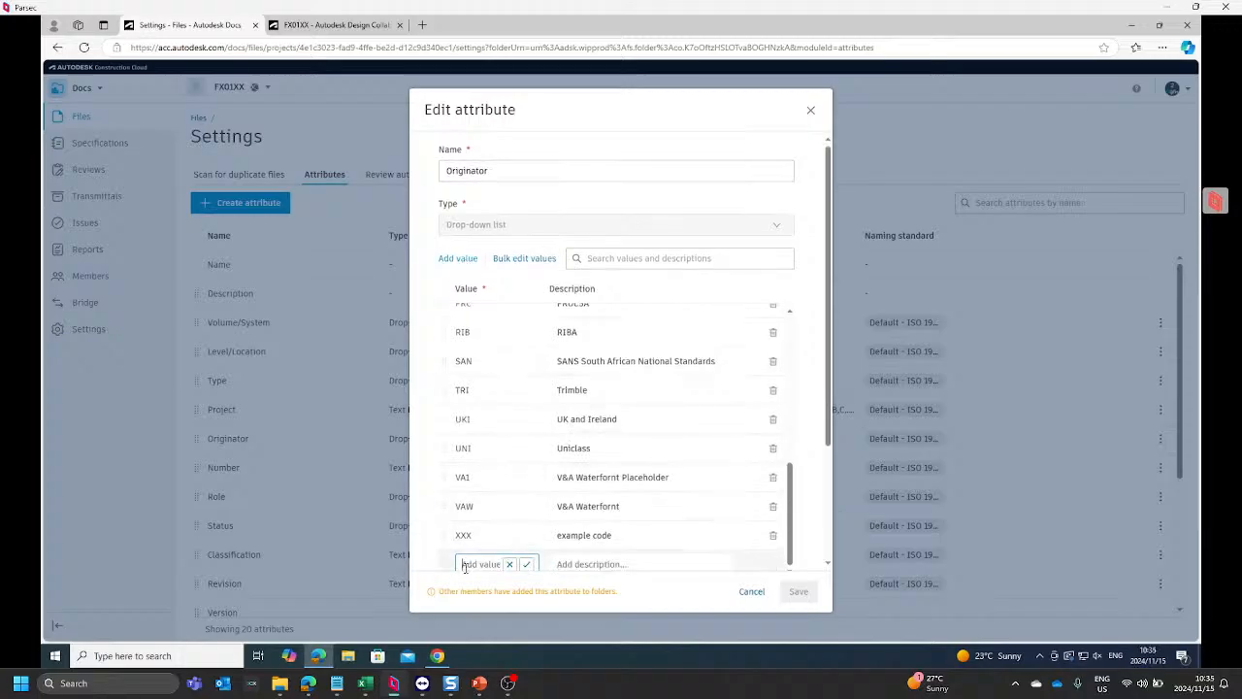
pyautogui.write('PS1')
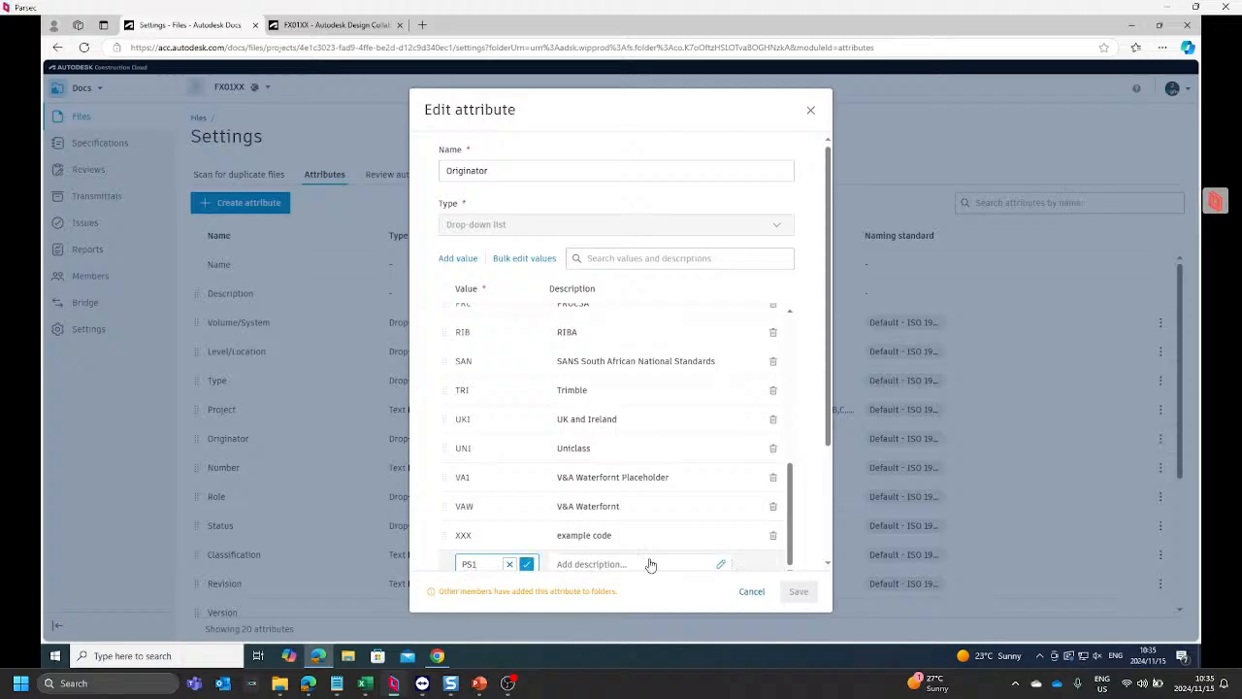
pyautogui.click(526, 564)
# Step: Describe PS1 with the originator's full name followed by "Placeholder", correct the spelling, and save the attribute for all affected folders
pyautogui.click(569, 564)
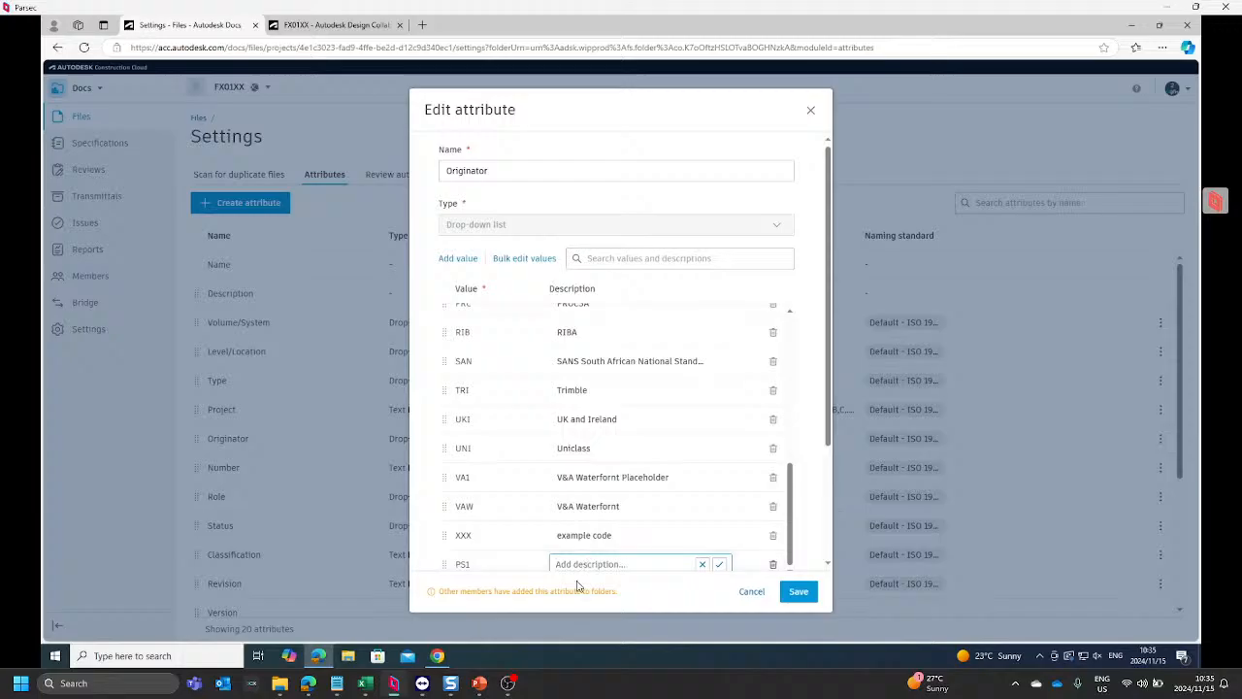
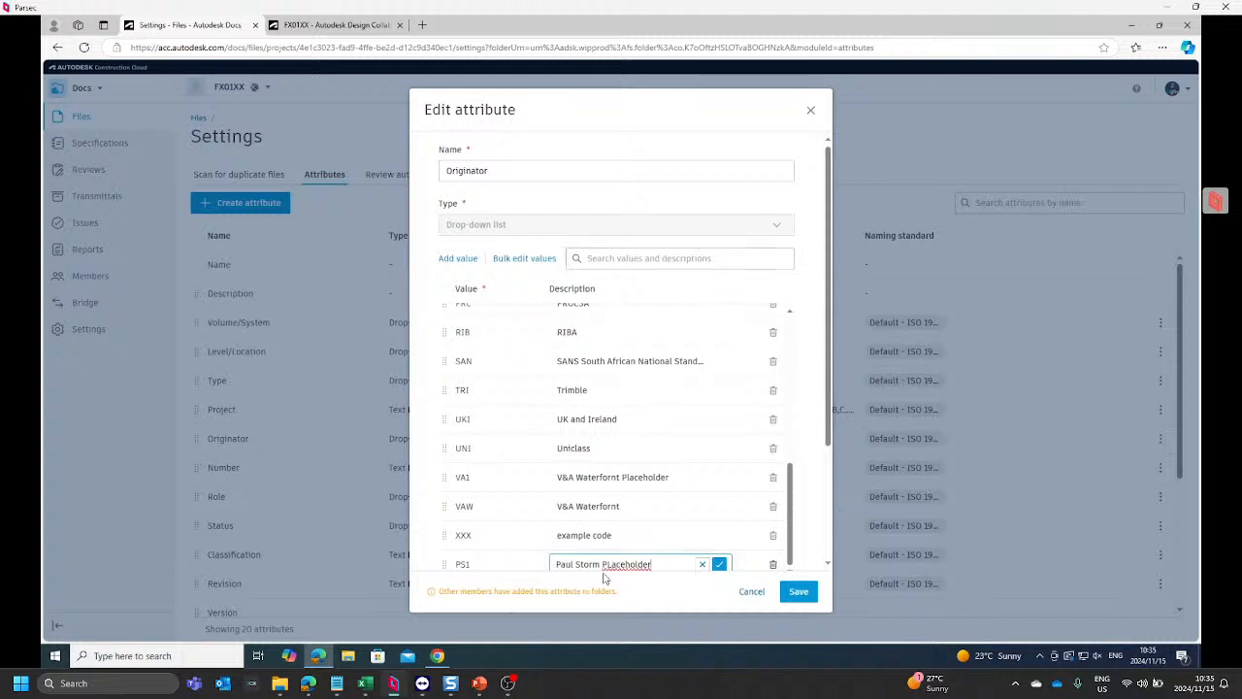
pyautogui.rightClick(604, 564)
pyautogui.click(626, 488)
pyautogui.click(719, 565)
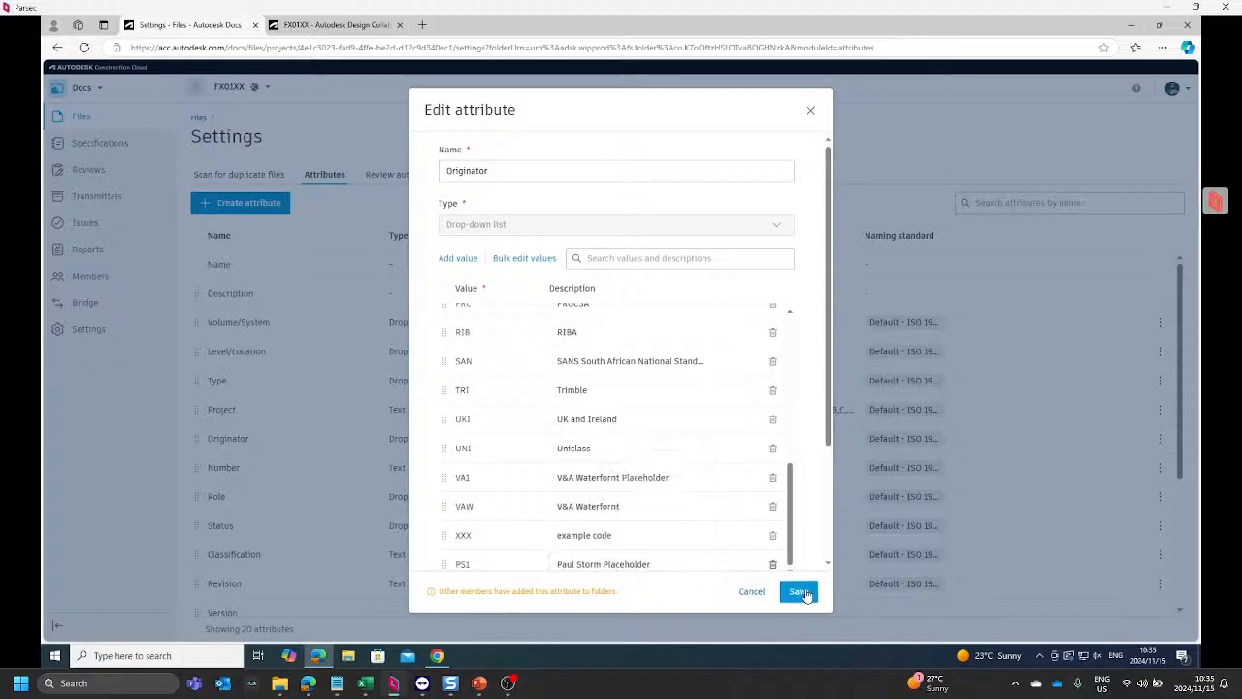
pyautogui.click(805, 594)
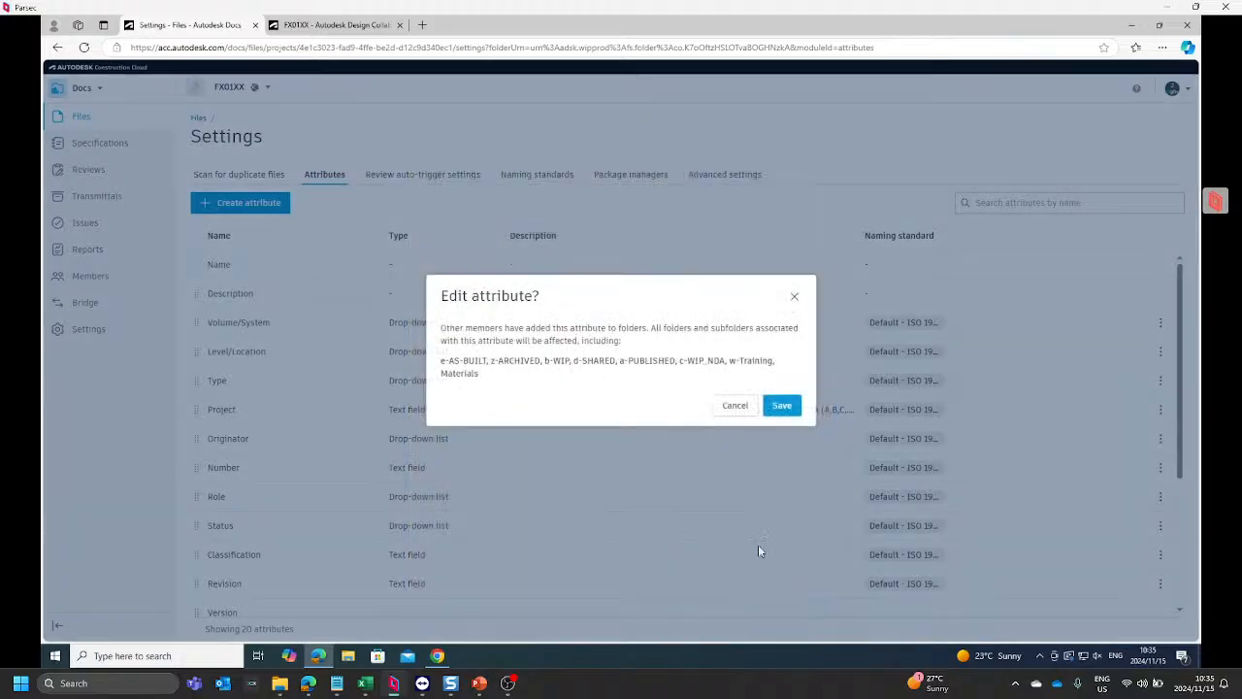
pyautogui.click(781, 406)
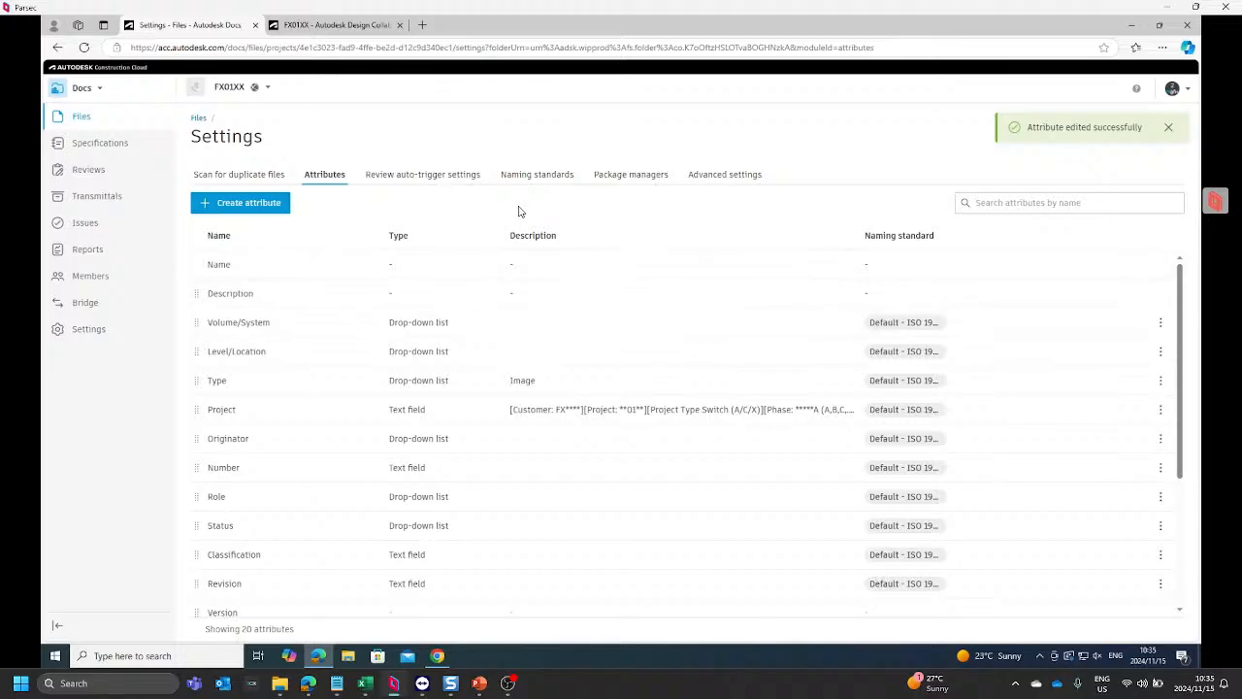
# Step: Return to the project files and delete FX01AA-PS1-XX-XX-M3-PF-000001.rvt from the consumed d.PF.PS1 folder
pyautogui.click(198, 119)
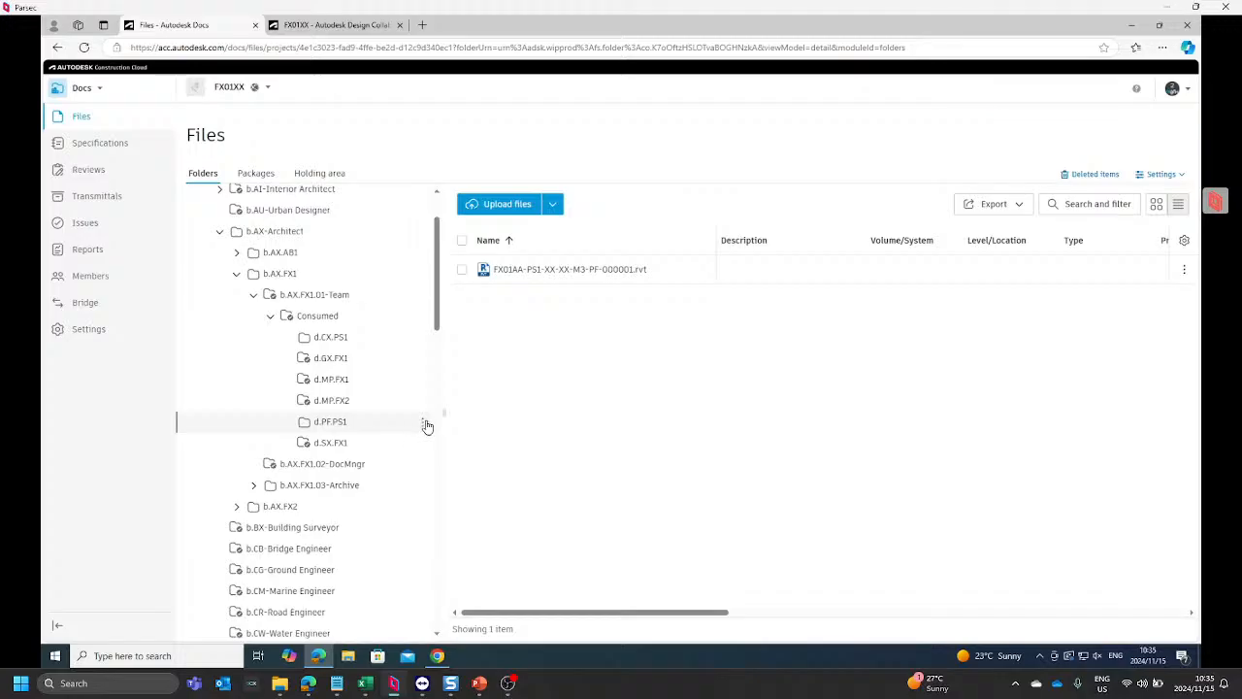
pyautogui.click(423, 427)
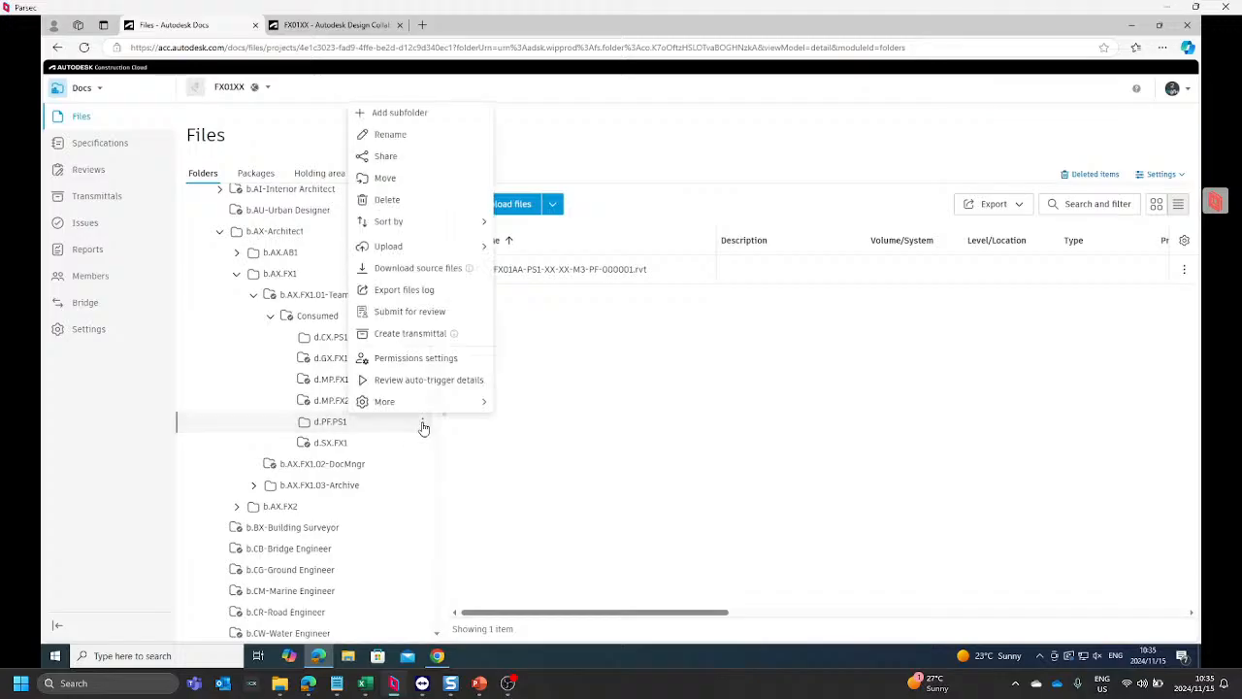
pyautogui.click(540, 444)
pyautogui.click(463, 271)
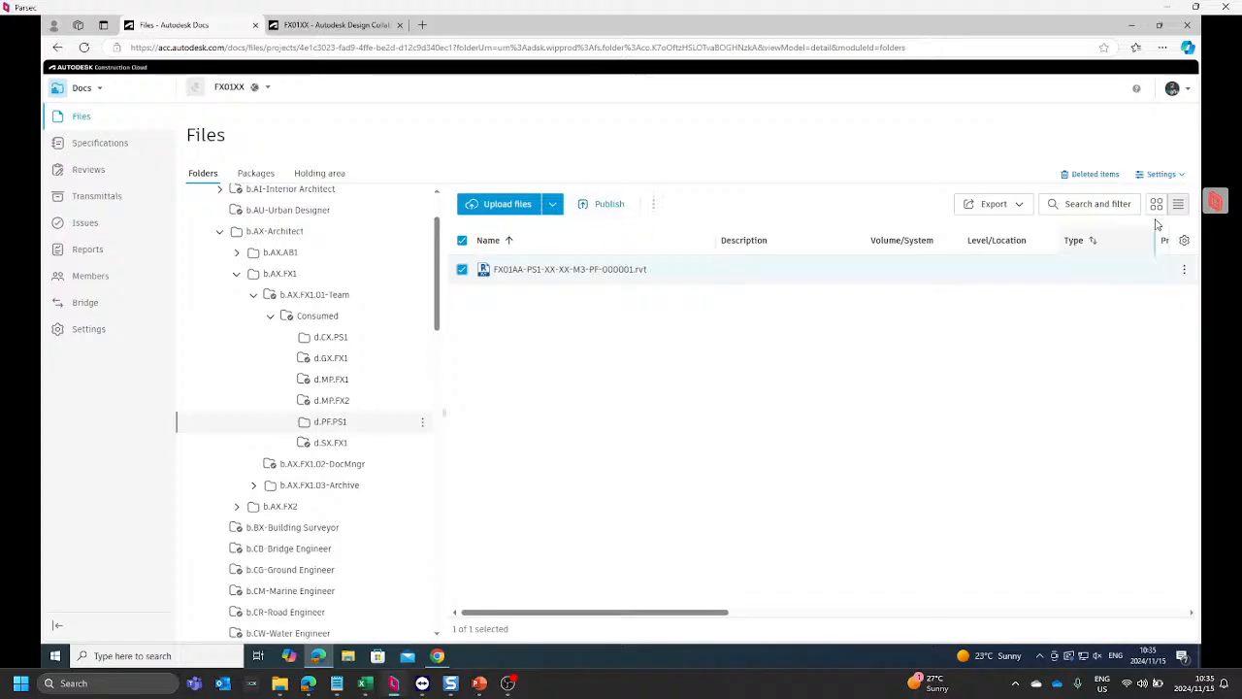
pyautogui.click(653, 205)
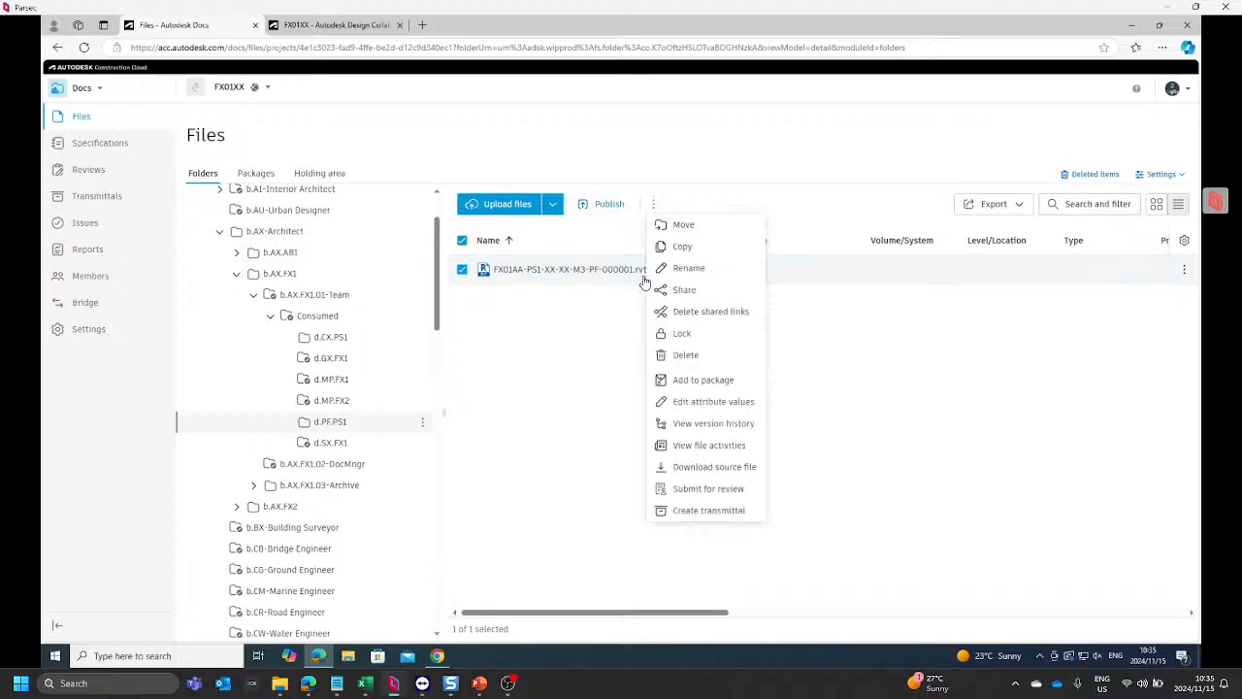
pyautogui.click(684, 356)
pyautogui.click(780, 286)
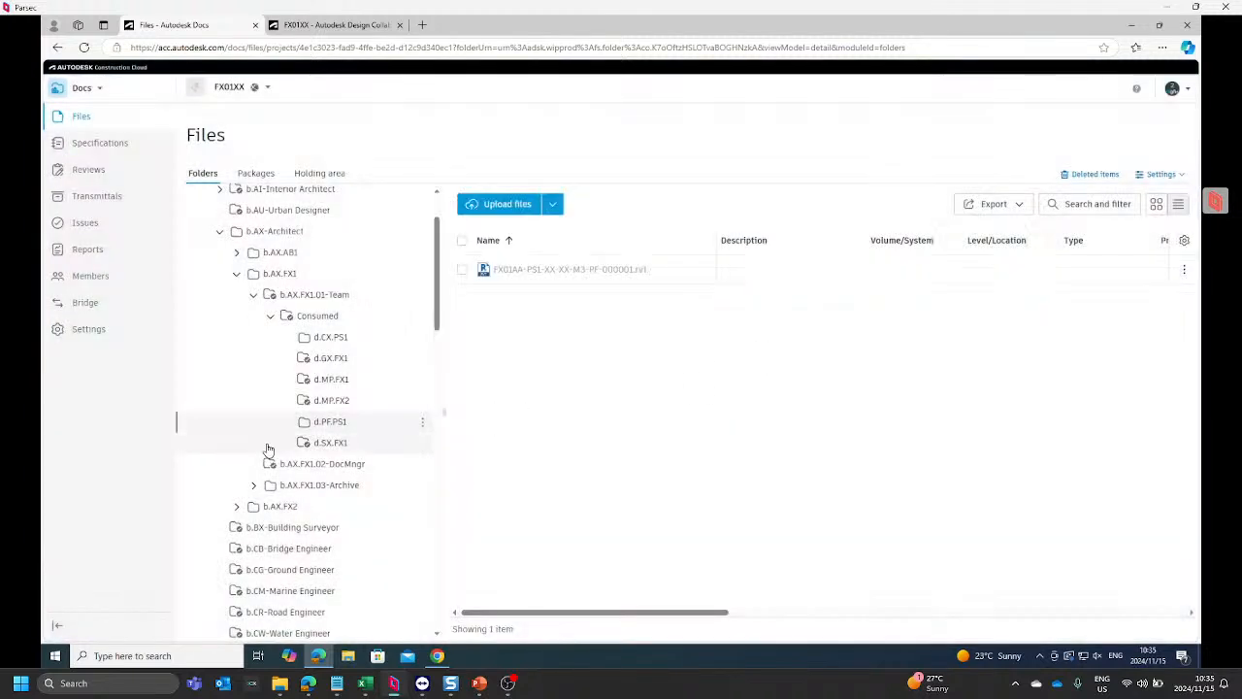
# Step: Apply the Default - ISO 19650 naming standard to the d.PF.PS1 folder only
pyautogui.click(423, 424)
pyautogui.moveTo(416, 402)
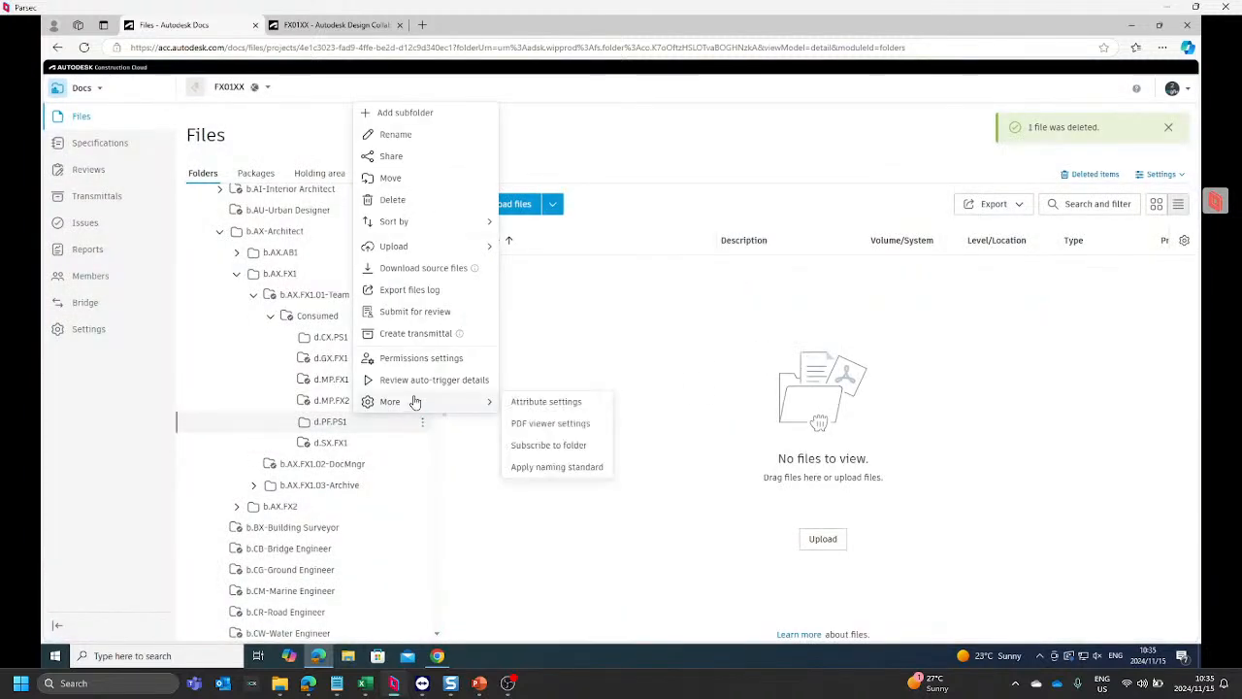
pyautogui.click(550, 468)
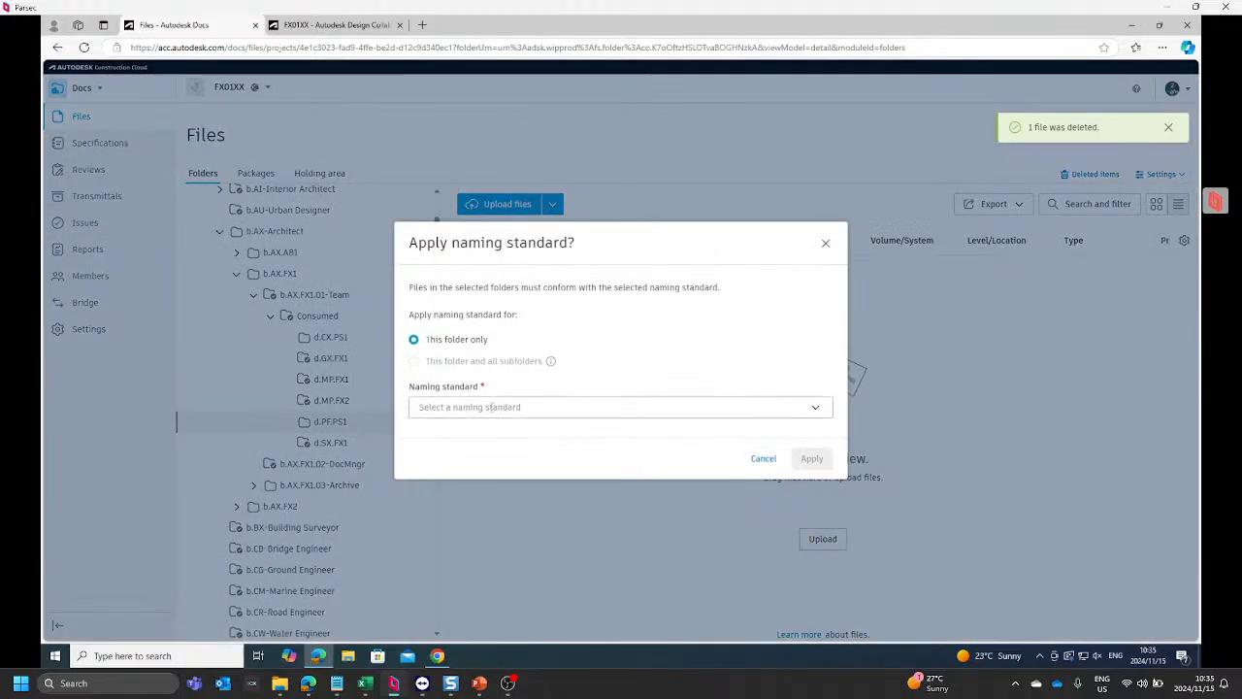
pyautogui.click(471, 408)
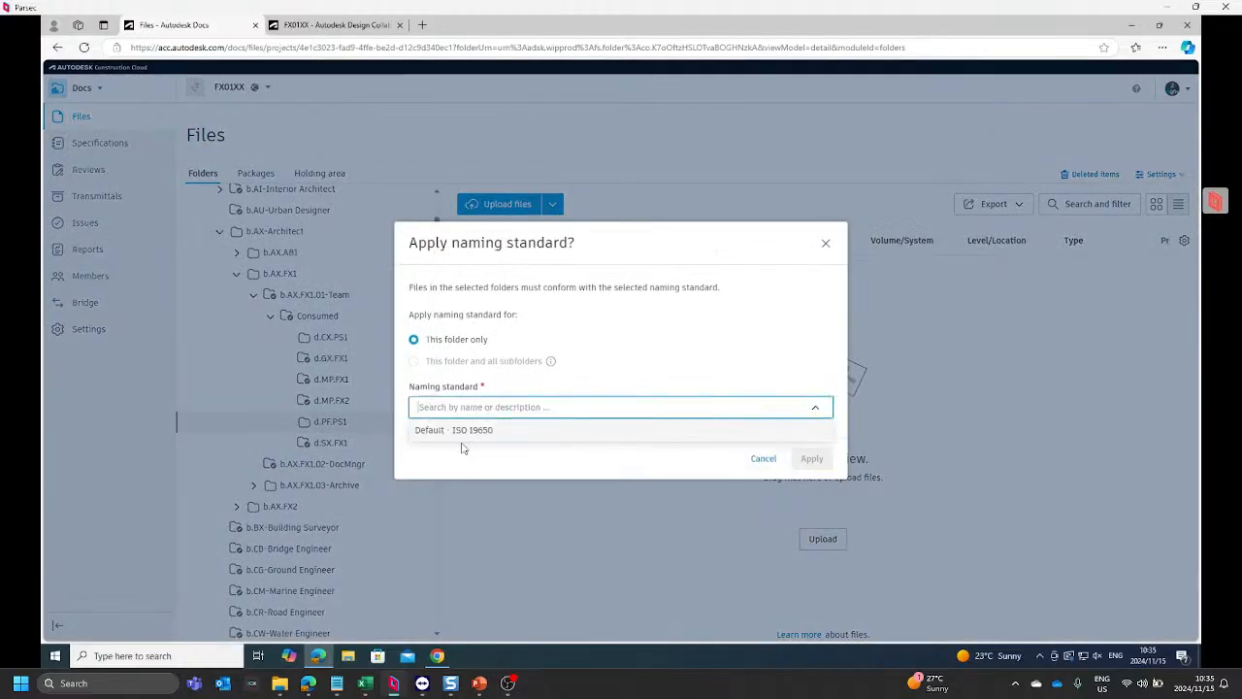
pyautogui.click(473, 430)
pyautogui.click(805, 513)
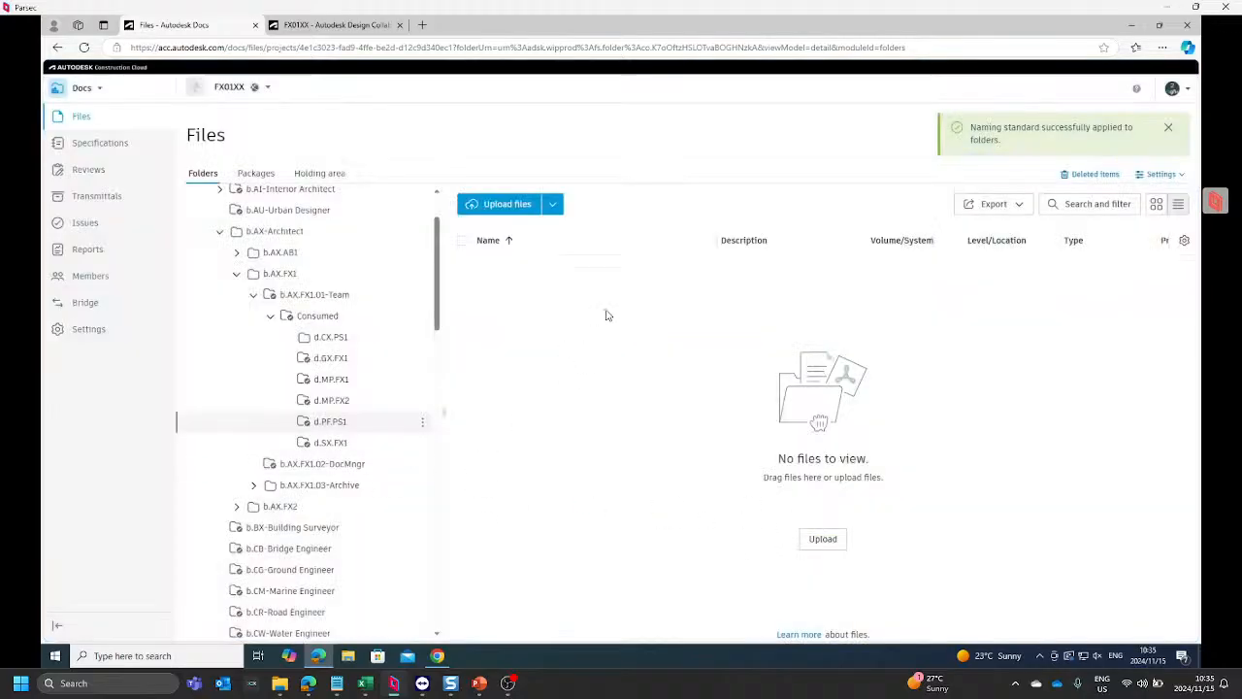
# Step: Start restoring the deleted FX01AA-PS1 Revit model to d.PF.PS1 and continue to its naming standard validation
pyautogui.click(1102, 181)
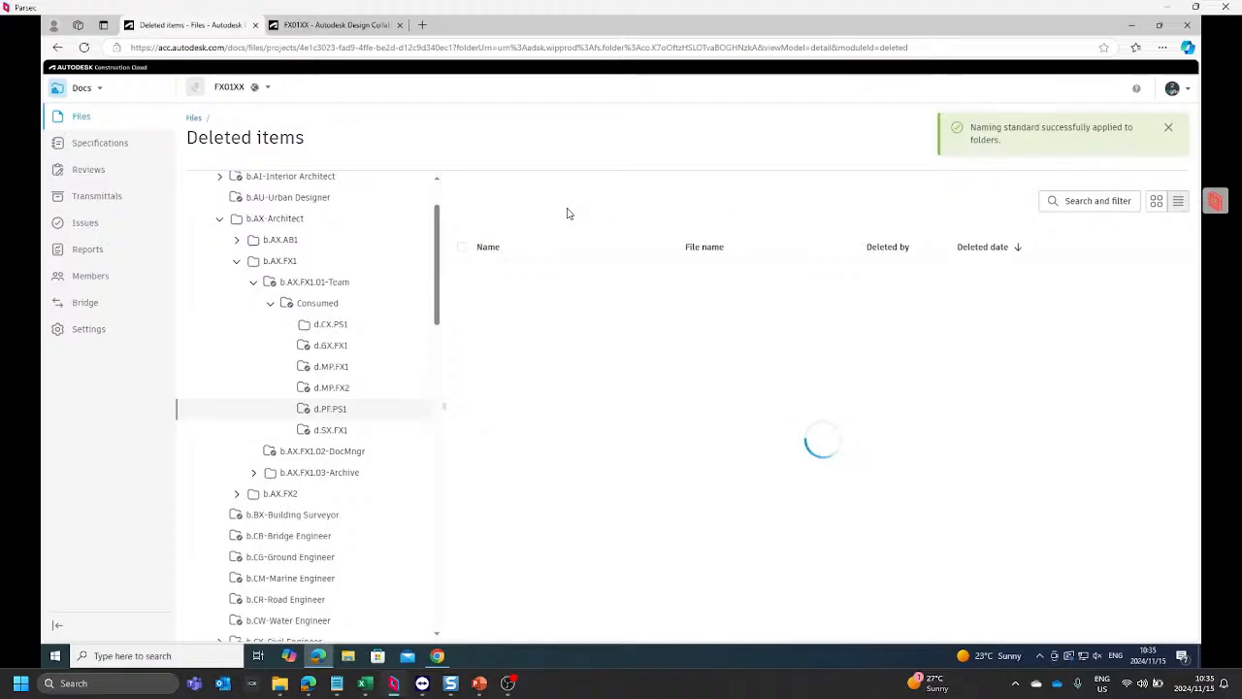
pyautogui.click(462, 276)
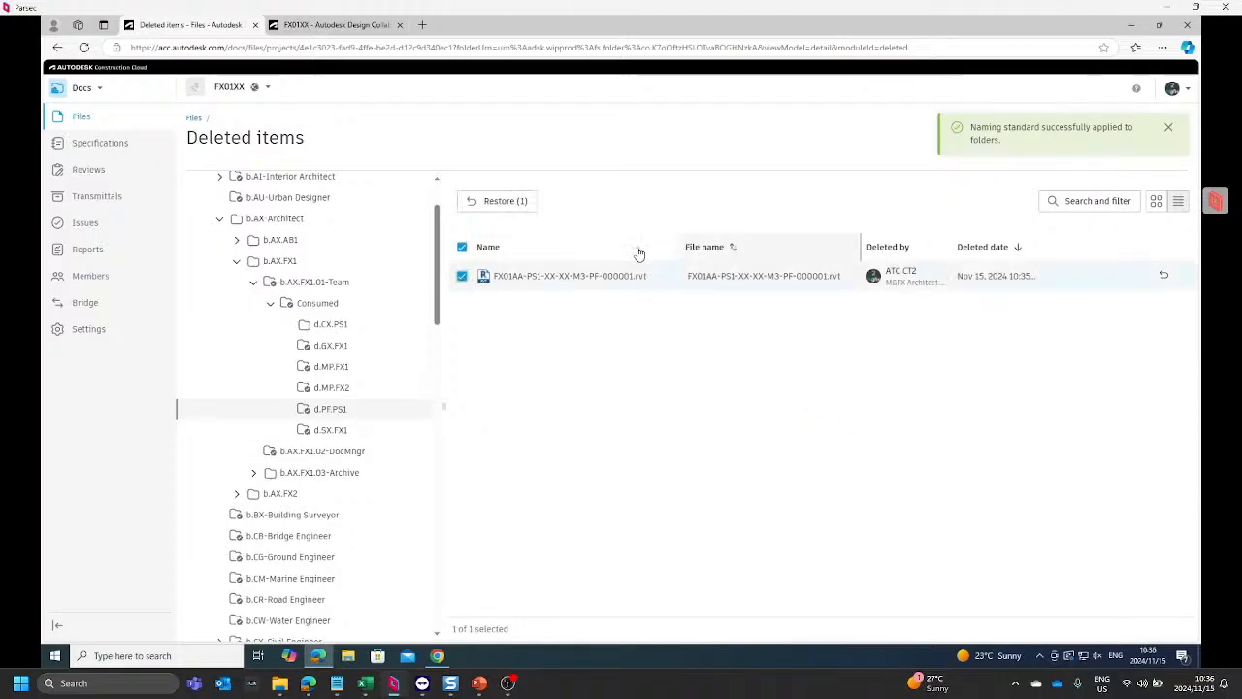
pyautogui.click(496, 208)
pyautogui.click(791, 398)
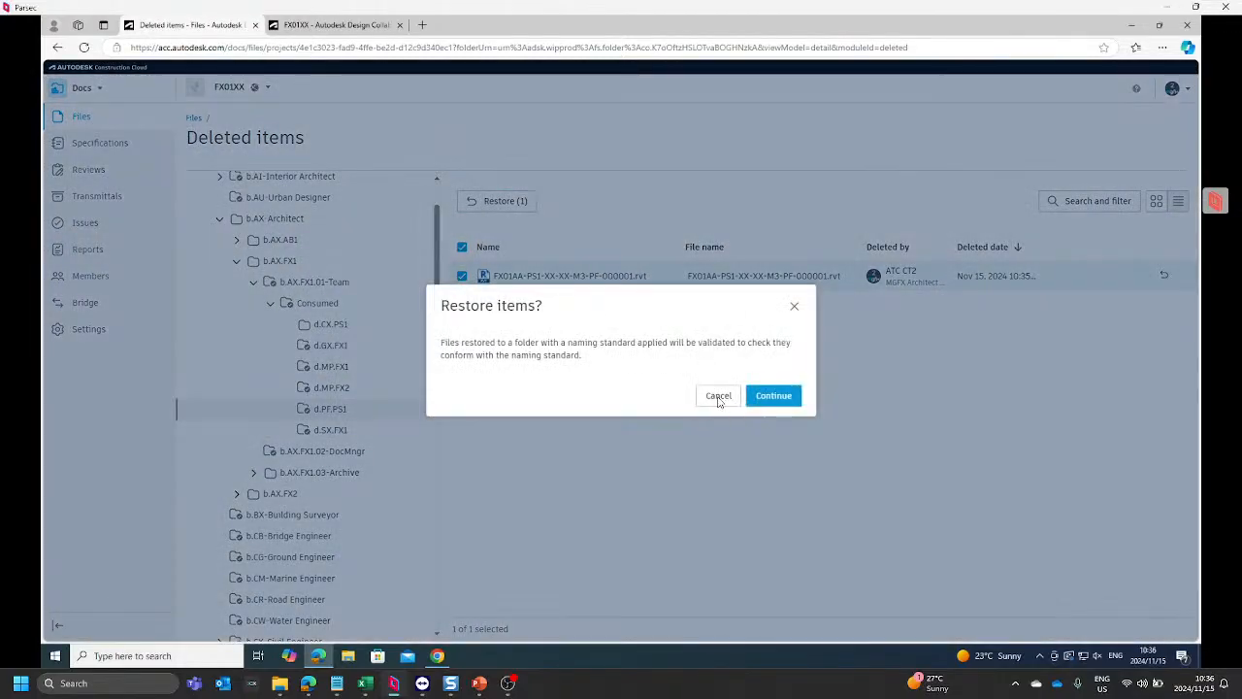
pyautogui.click(774, 398)
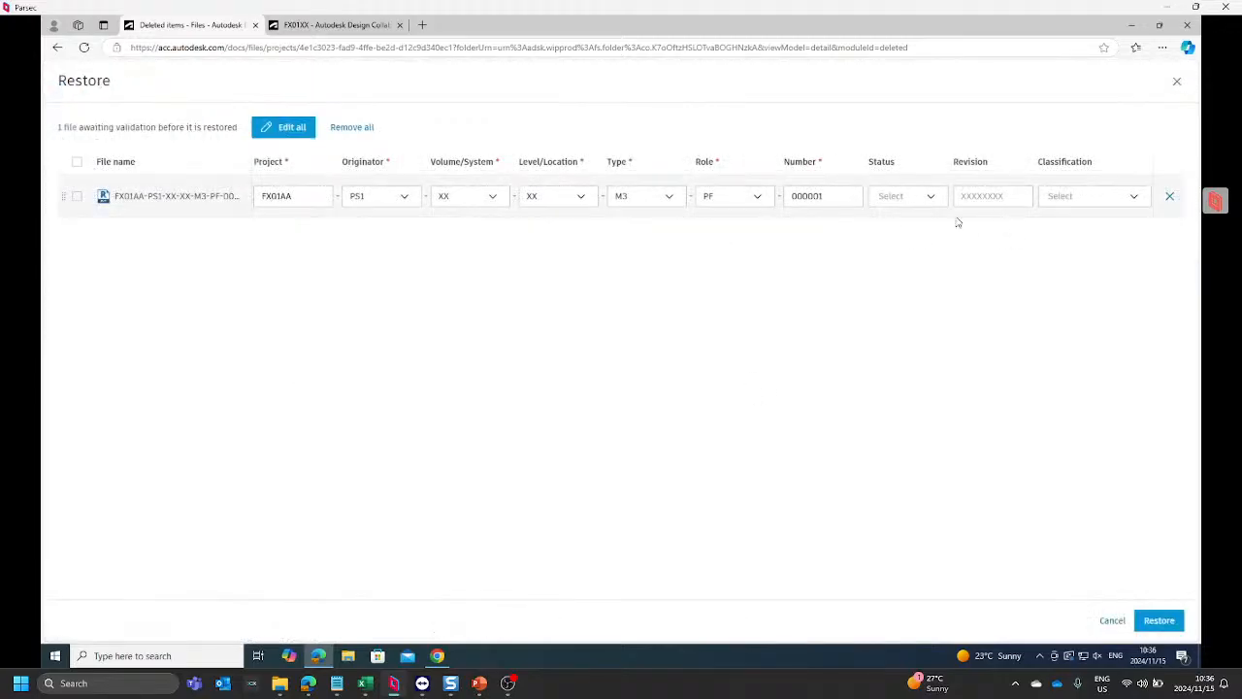
# Step: Set the file's status to S1 and its revision to R01 in the restore validation
pyautogui.click(907, 195)
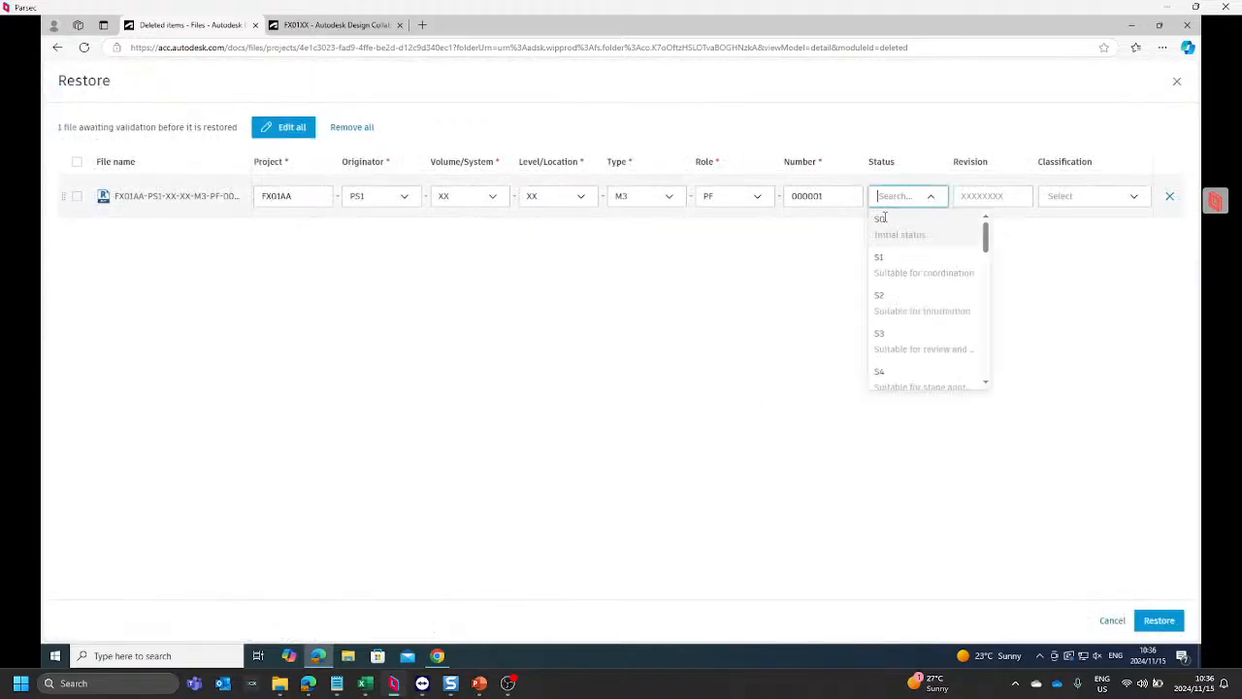
pyautogui.click(893, 267)
pyautogui.click(990, 196)
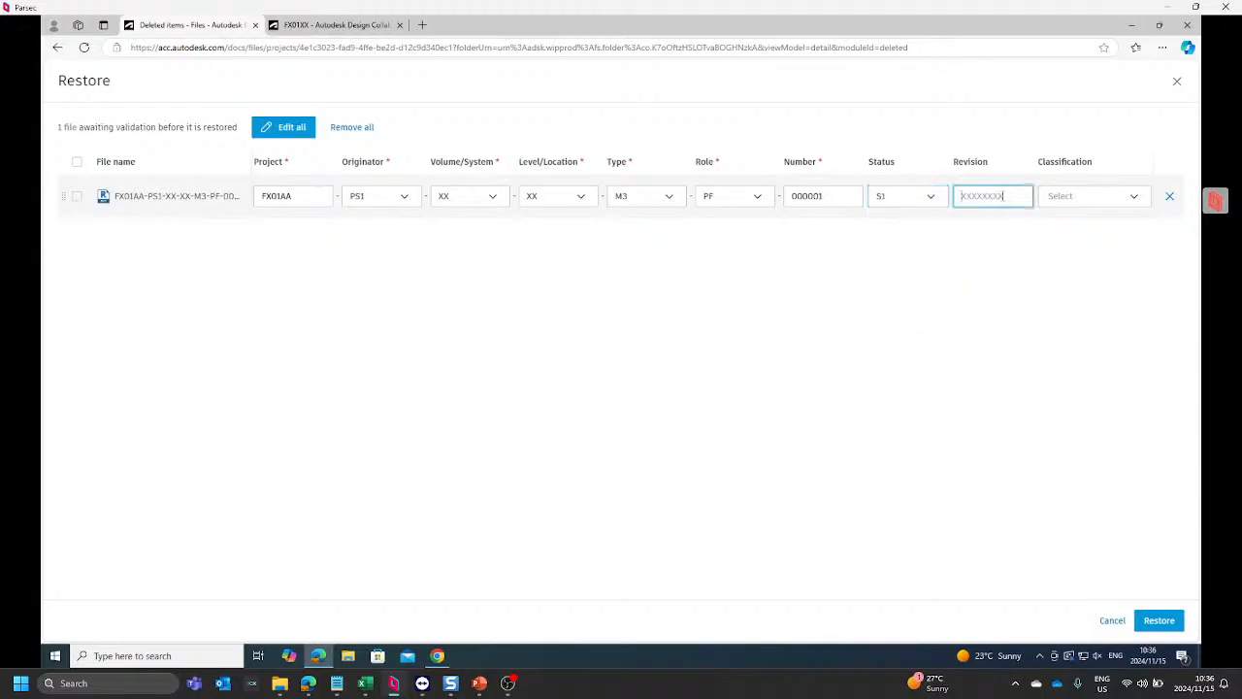
pyautogui.write('R')
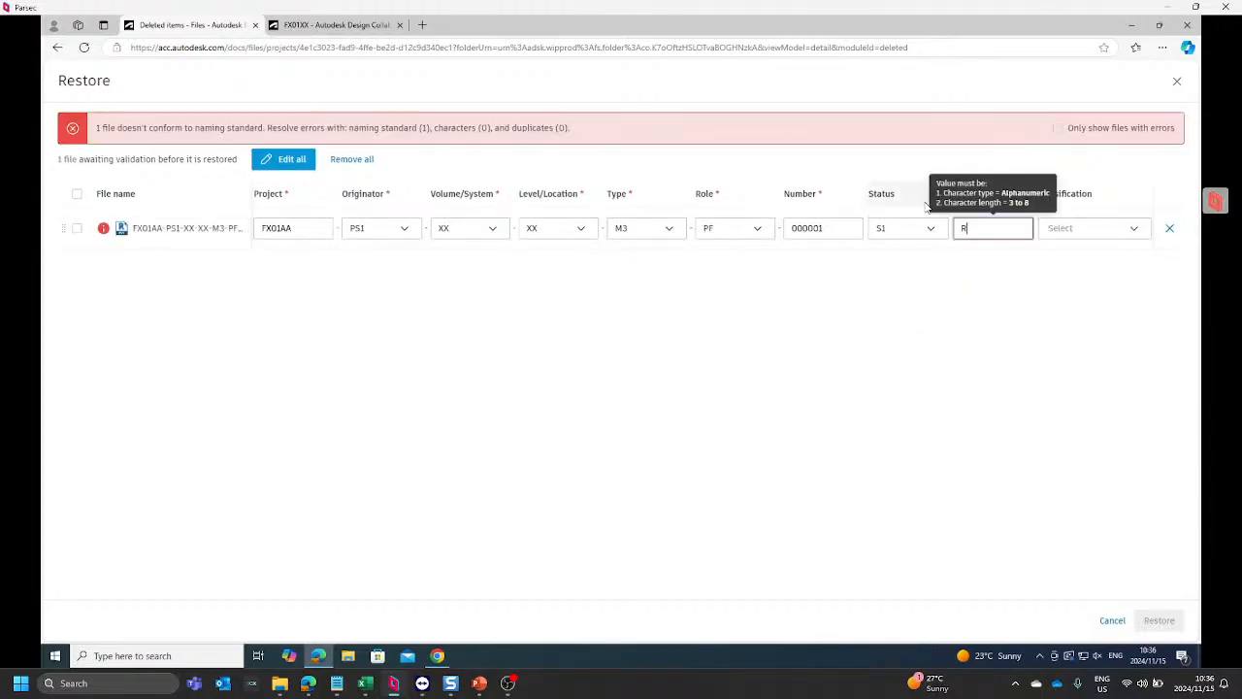
pyautogui.write('01')
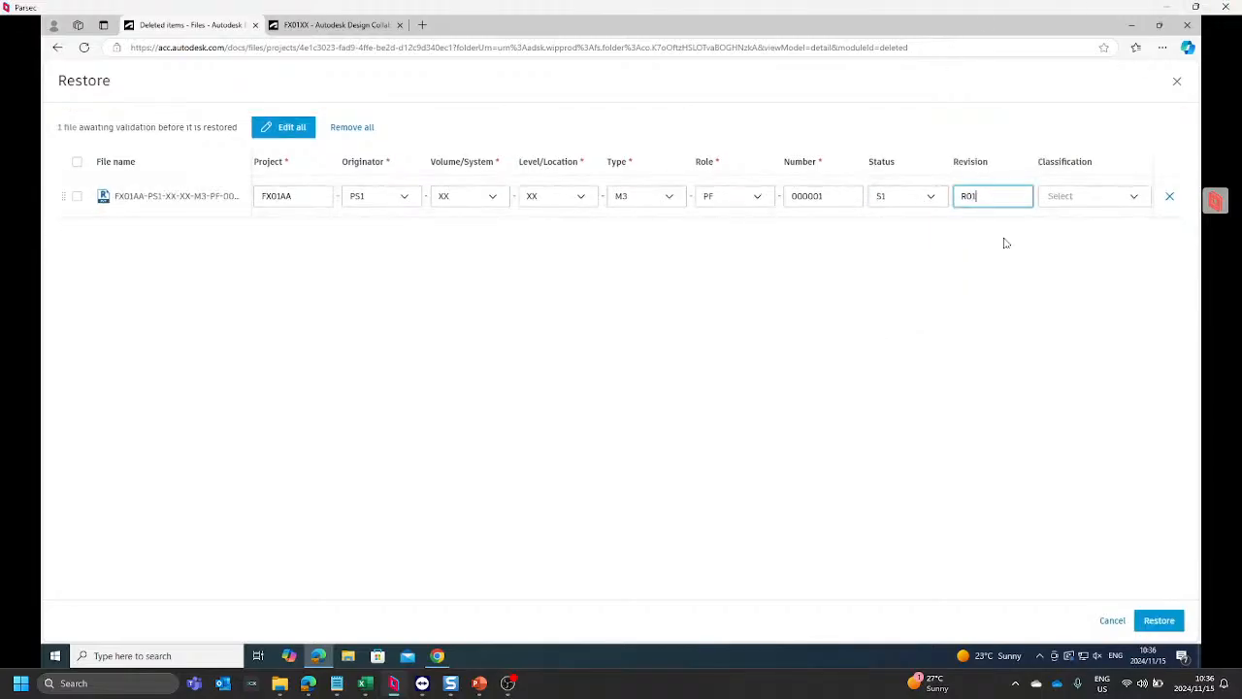
pyautogui.click(1117, 194)
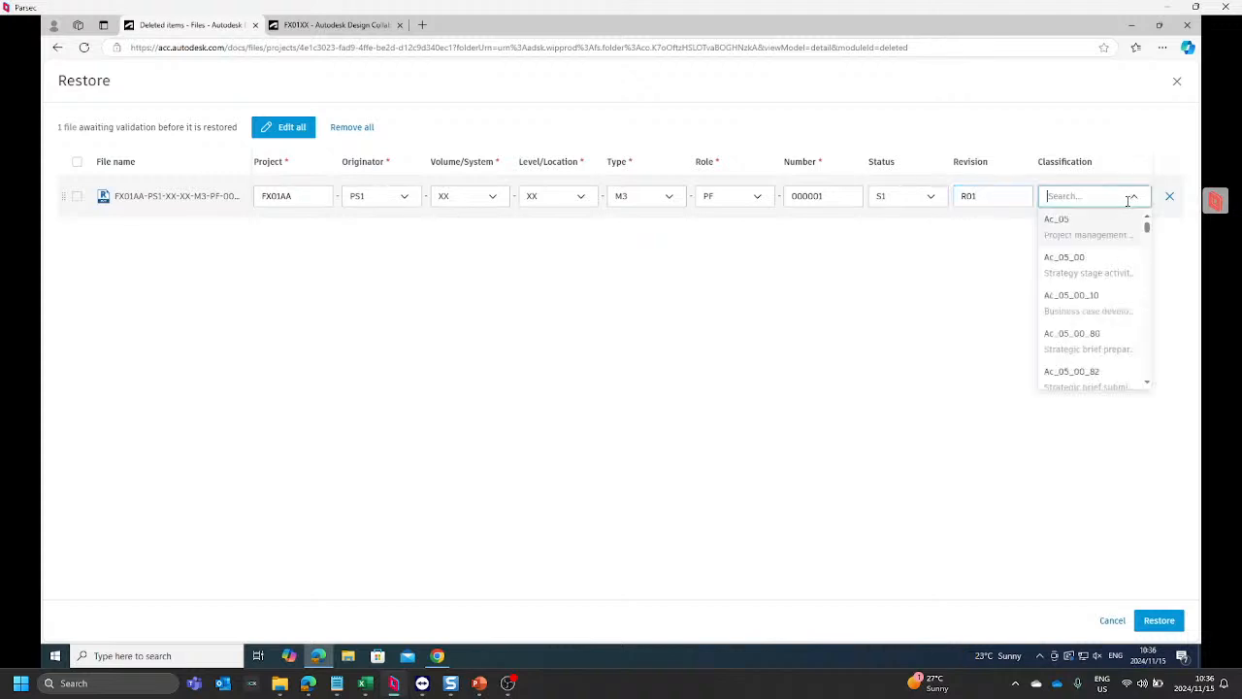
pyautogui.write('mod')
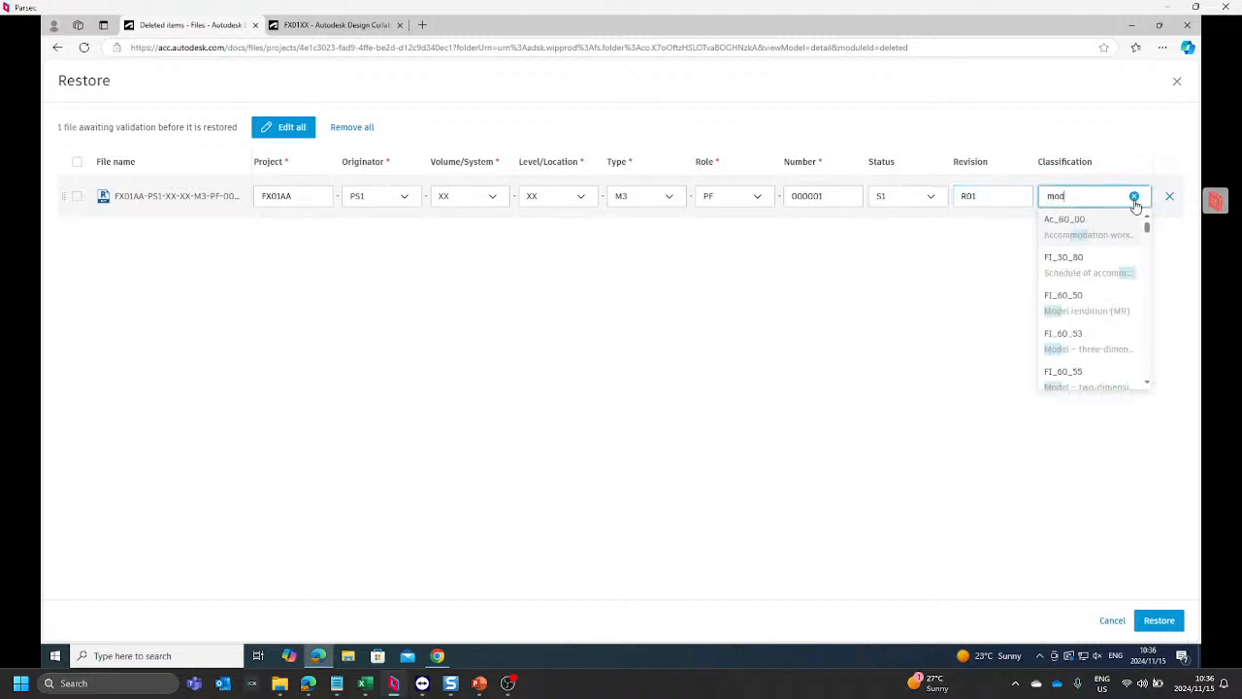
pyautogui.write('el fir')
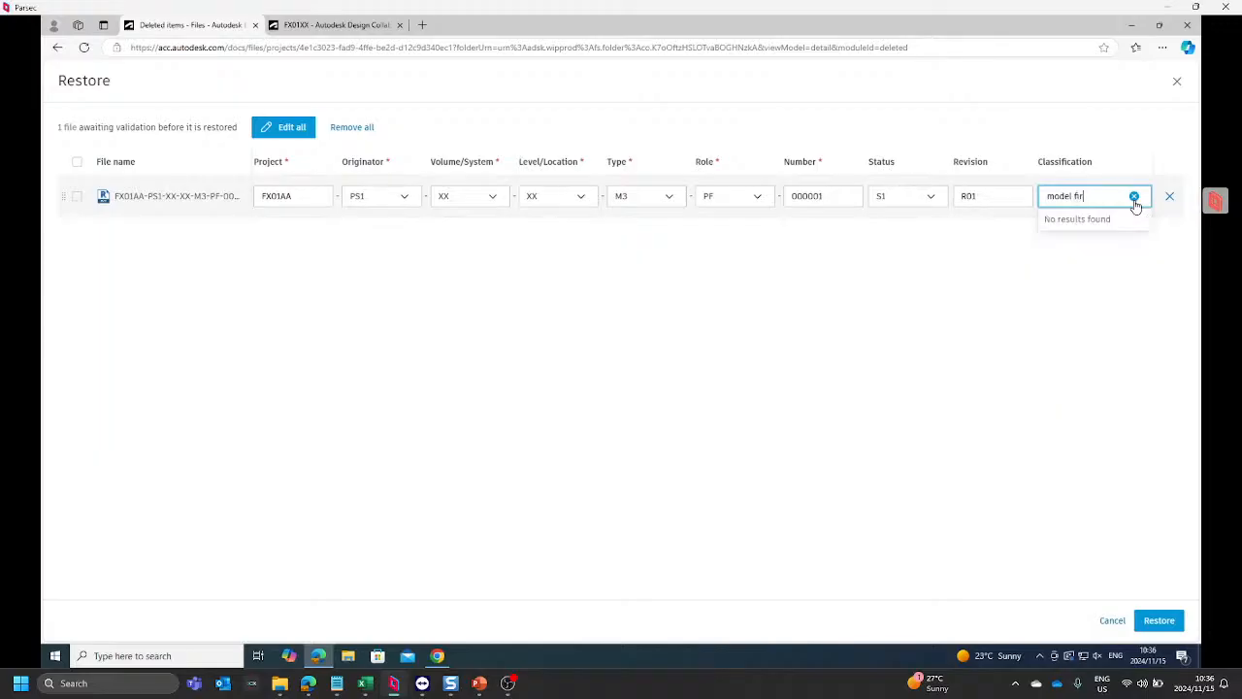
pyautogui.click(1135, 198)
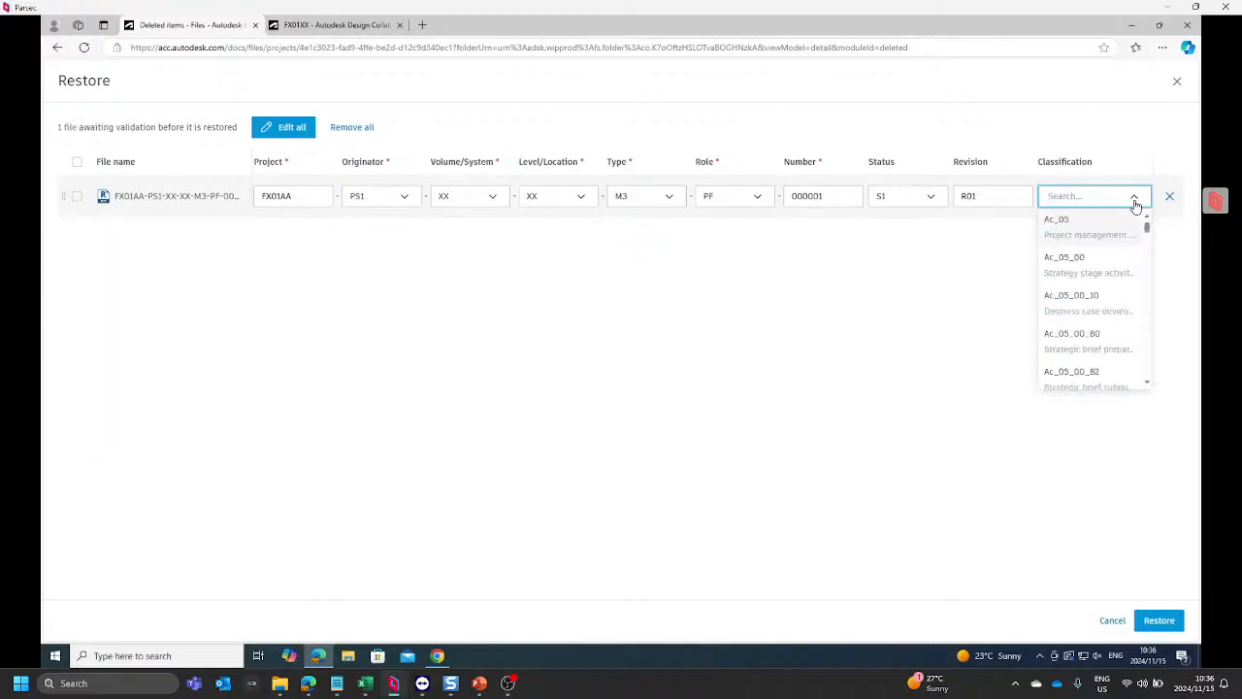
pyautogui.write('fire mode')
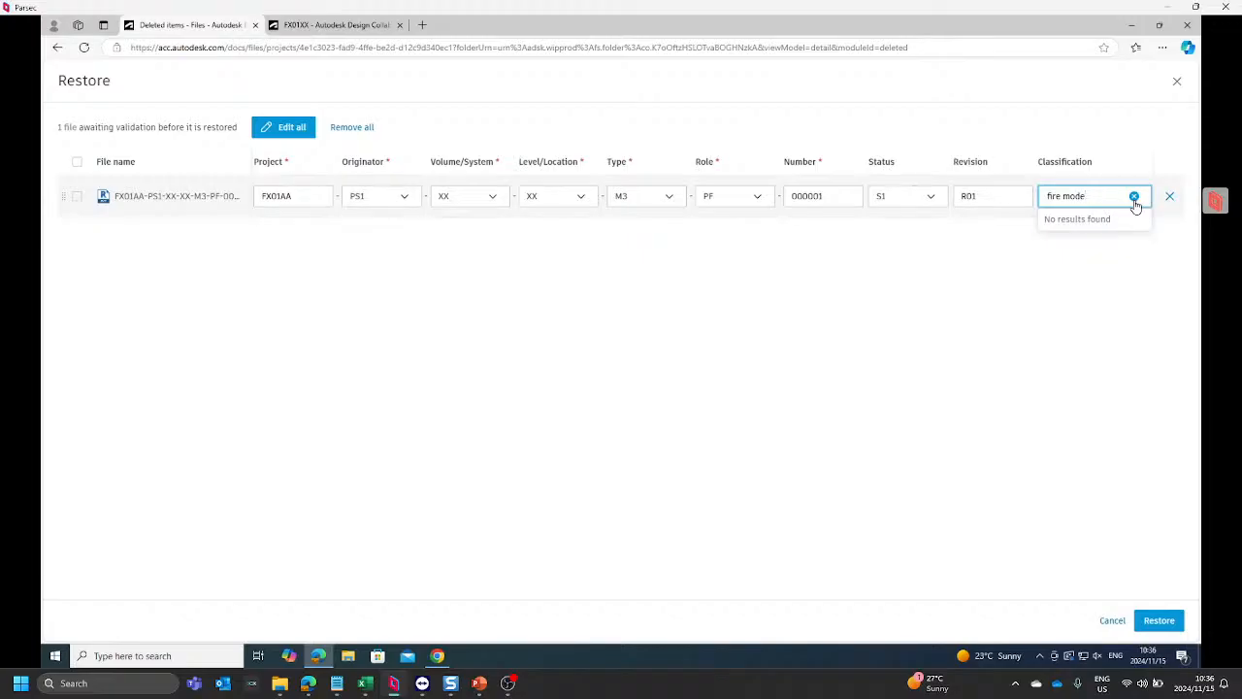
# Step: Find the Building services models entry with a "model" search, set it as the file's classification (PM_40_35_10), and restore the file
pyautogui.click(1135, 197)
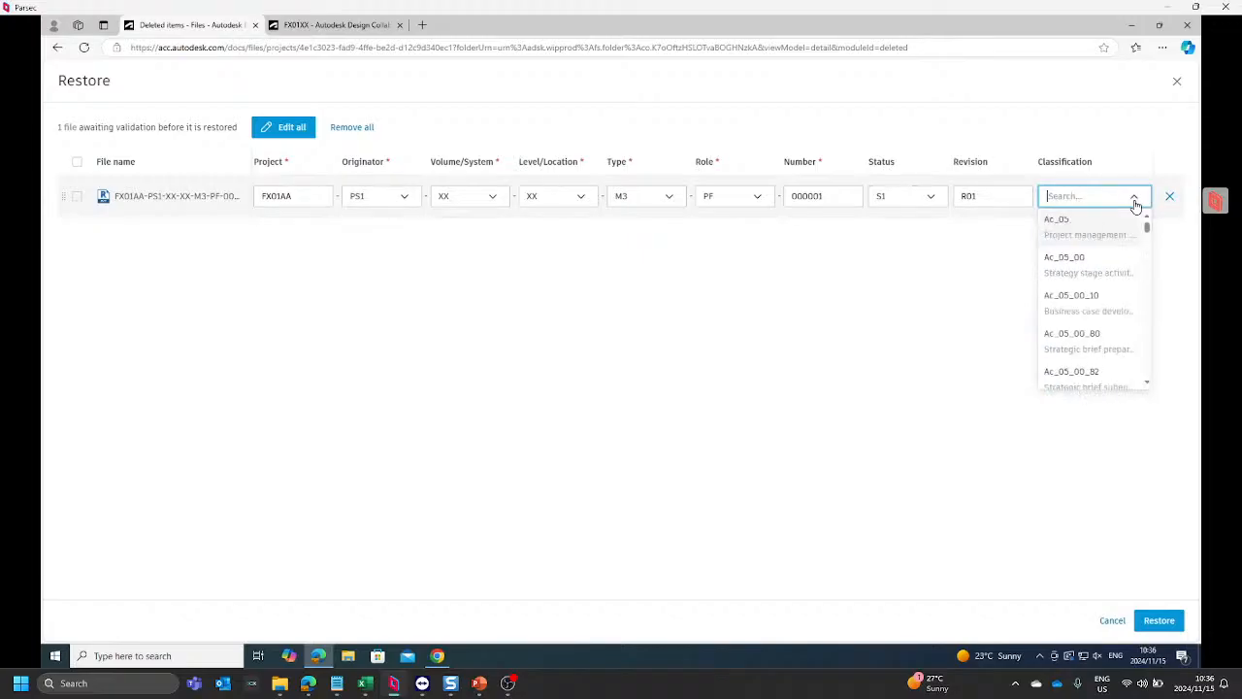
pyautogui.write('model')
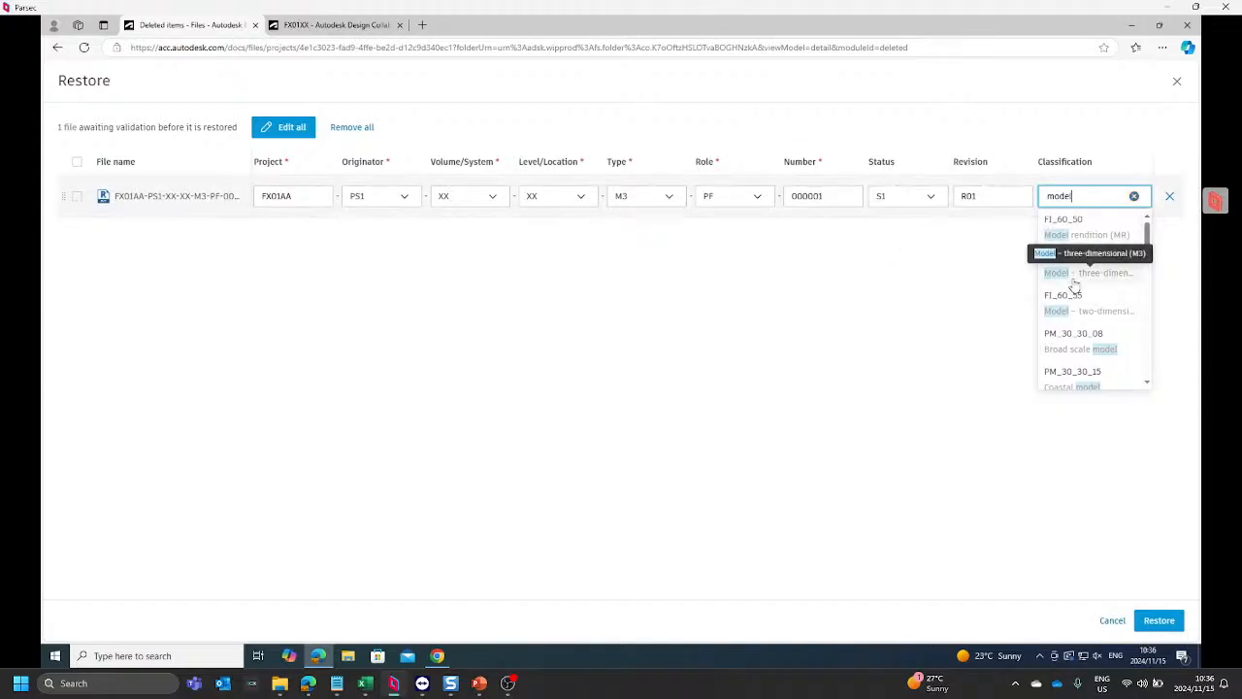
pyautogui.scroll(-1, 1083, 294)
pyautogui.scroll(-3, 1082, 294)
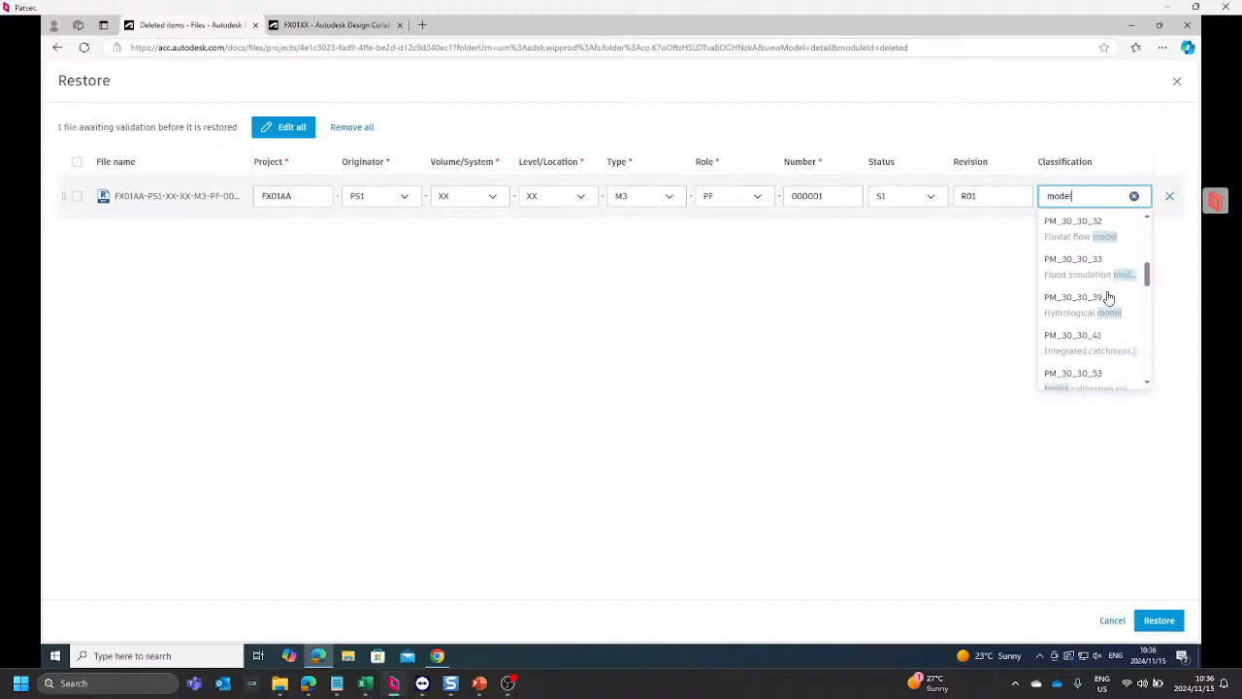
pyautogui.scroll(-3, 1109, 297)
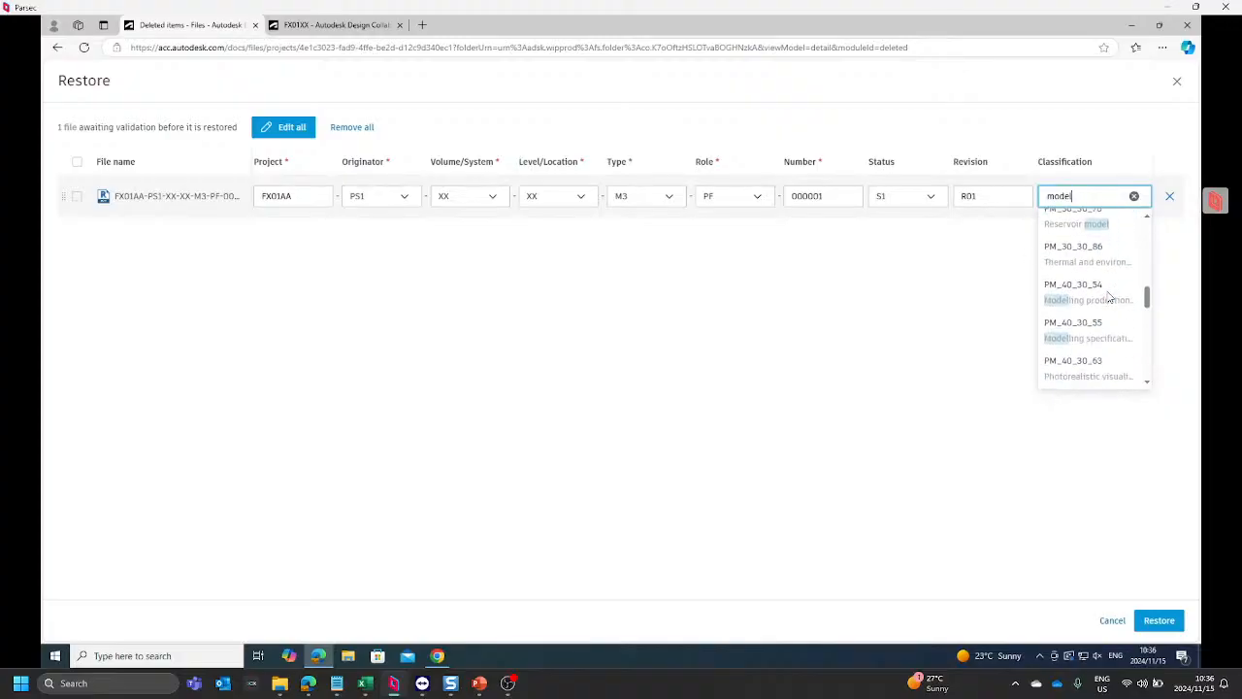
pyautogui.scroll(-3, 1110, 297)
pyautogui.scroll(-1, 1109, 297)
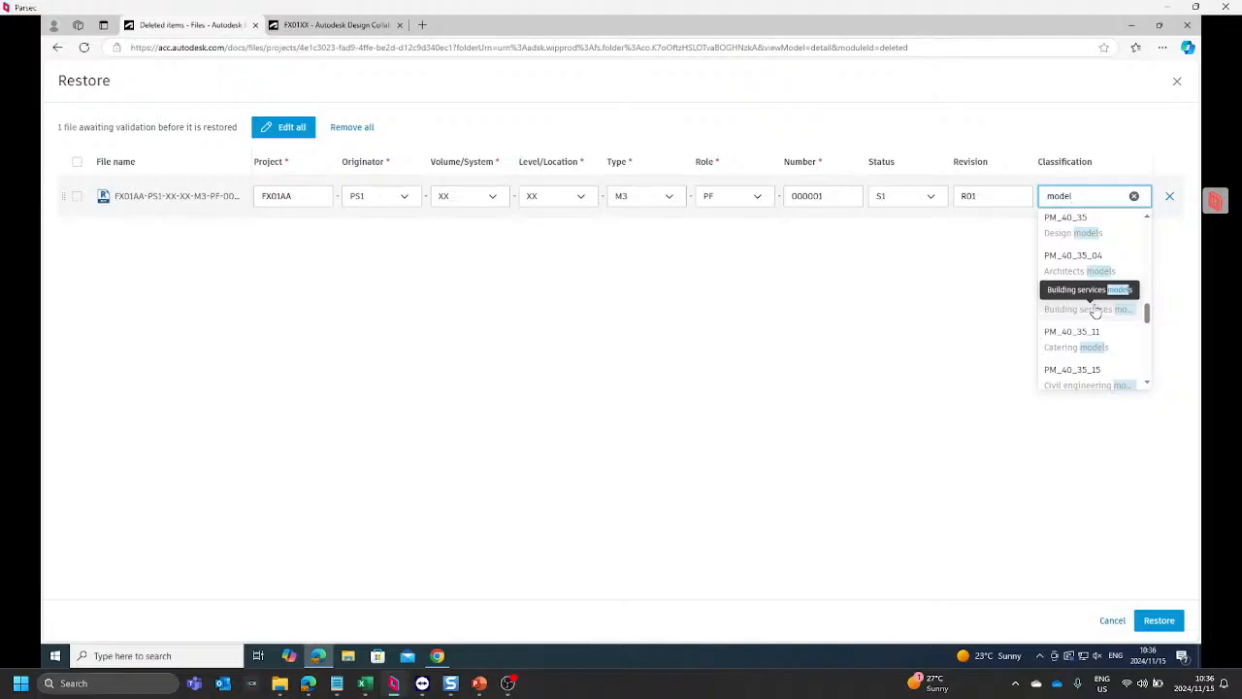
pyautogui.click(1096, 308)
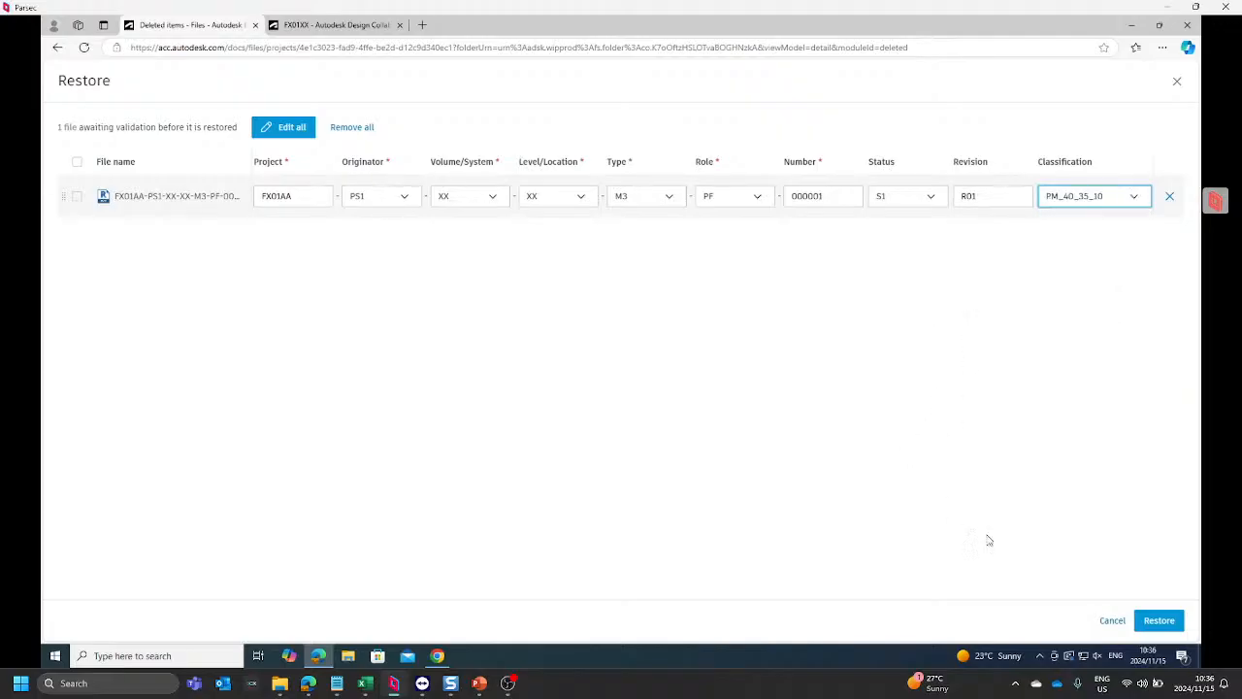
pyautogui.click(1148, 622)
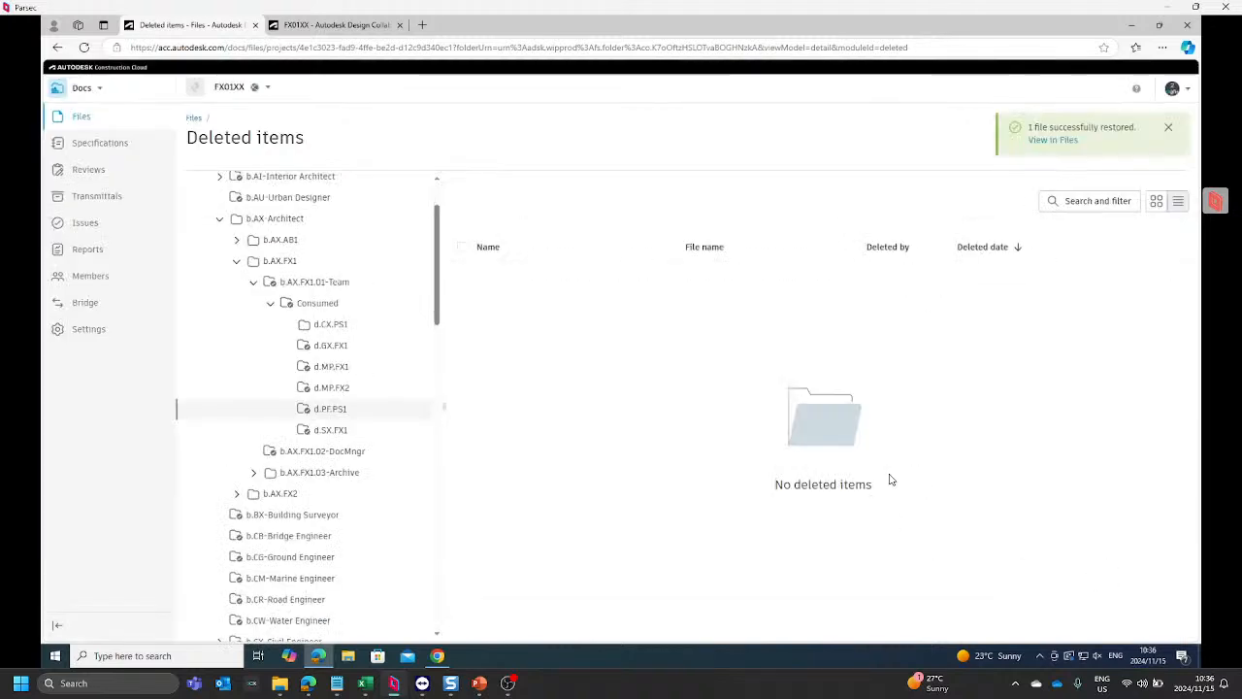
# Step: Return to the project files and set the restored model's description to the originator's name followed by "Fire Services Model"
pyautogui.click(194, 119)
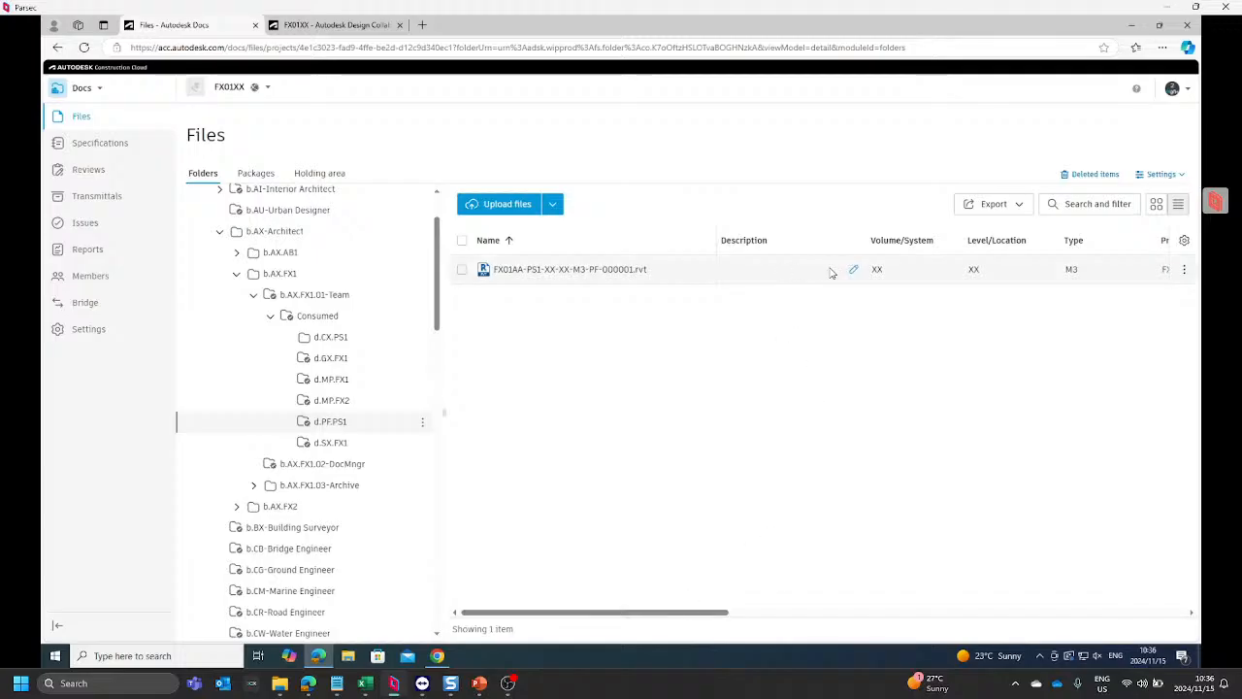
pyautogui.click(856, 272)
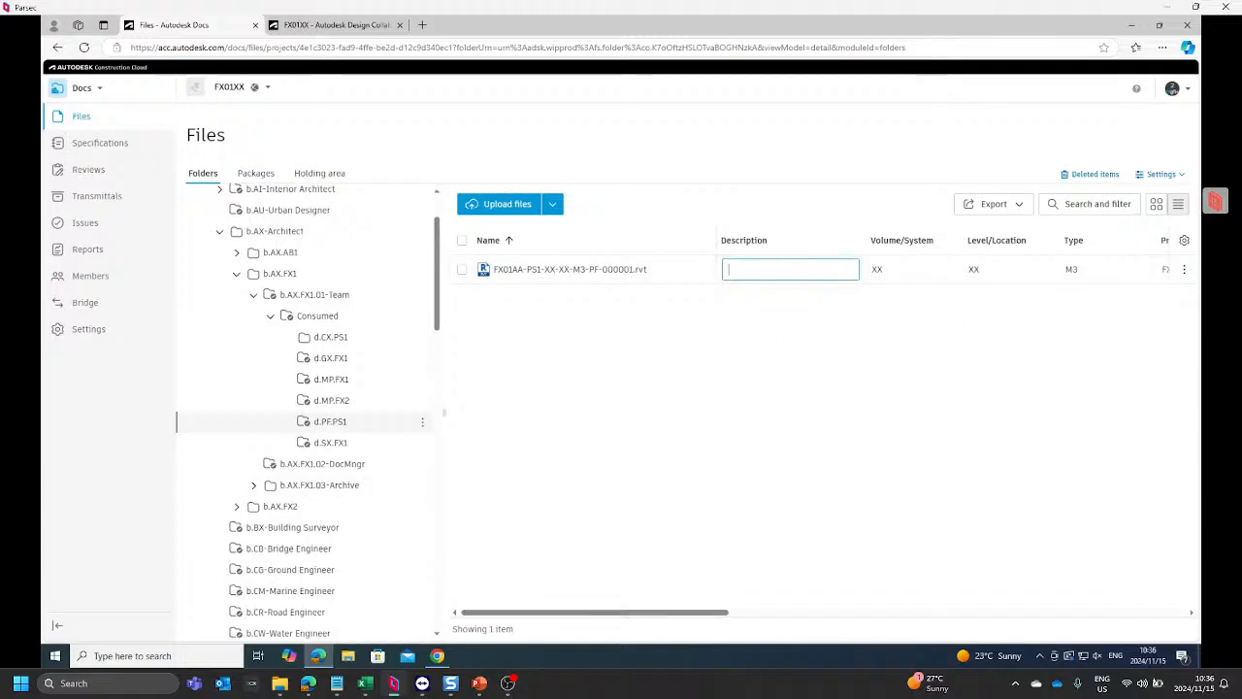
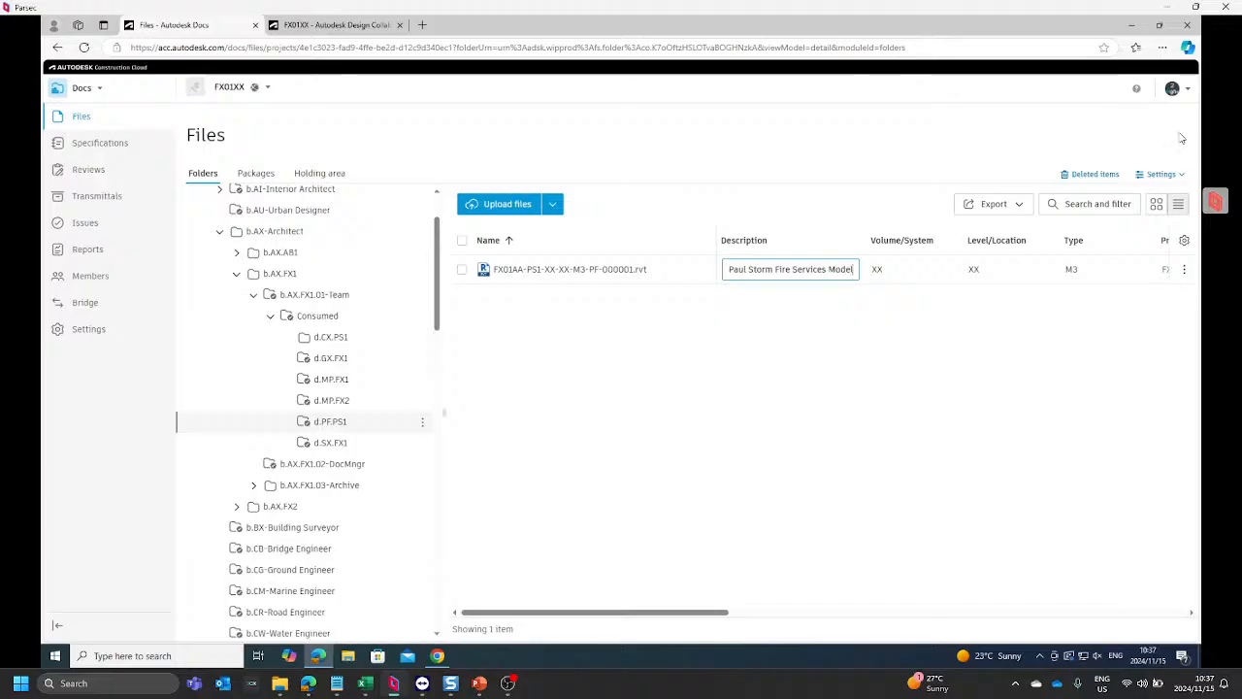
pyautogui.press('Return')
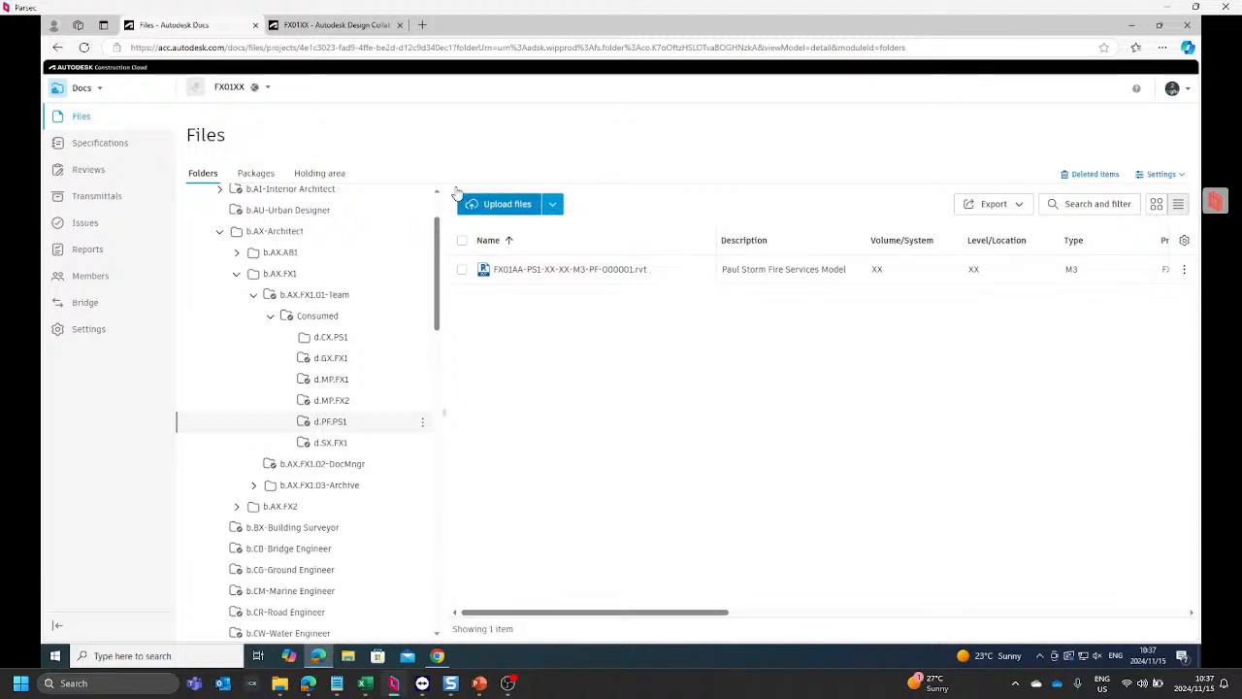
pyautogui.scroll(-10, 372, 405)
pyautogui.scroll(-15, 364, 406)
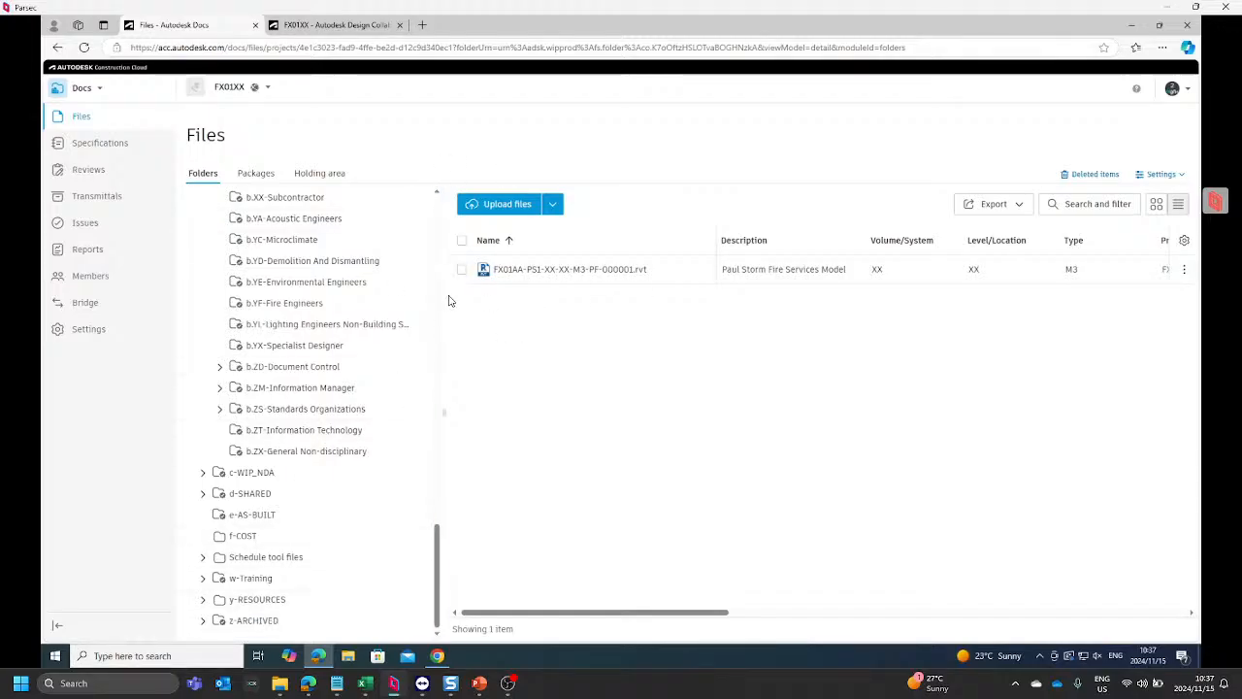
pyautogui.scroll(20, 397, 335)
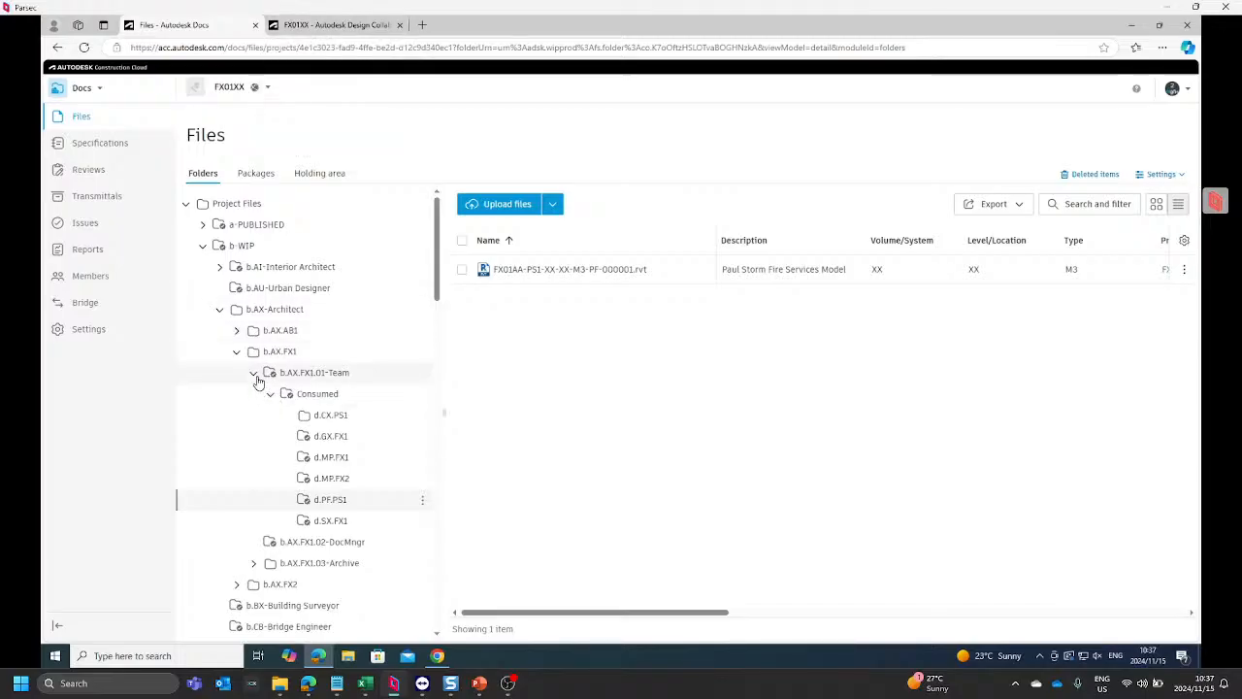
pyautogui.moveTo(331, 657)
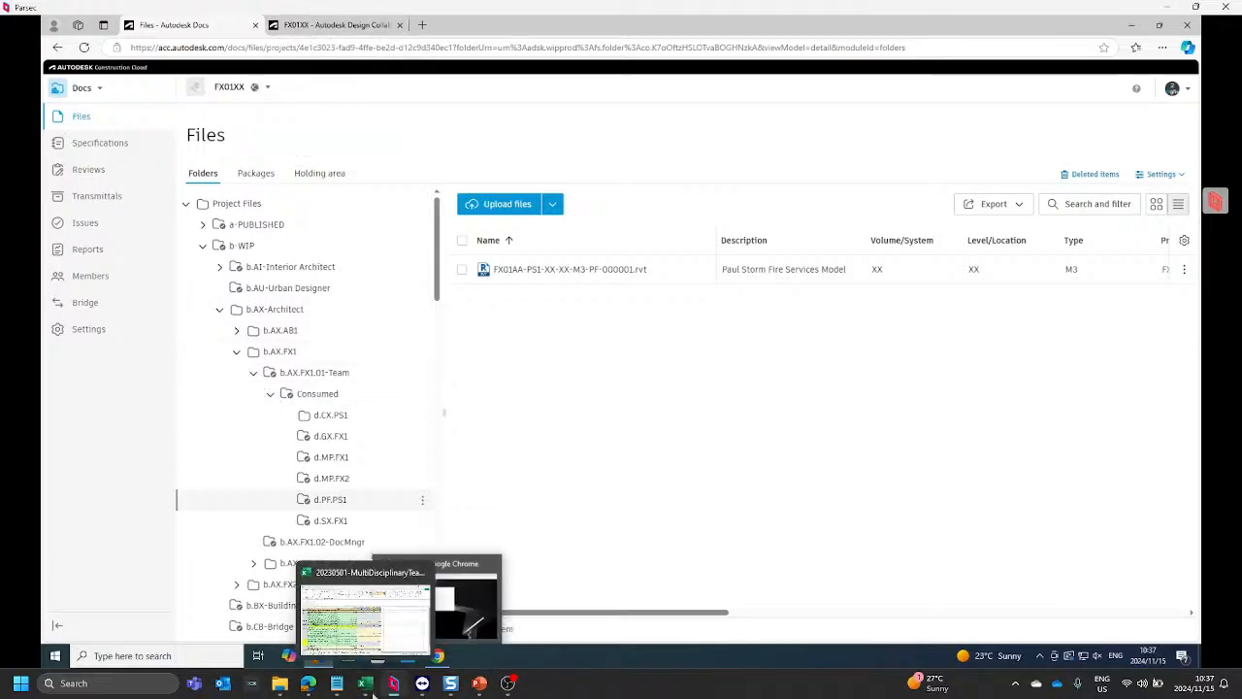
pyautogui.moveTo(393, 690)
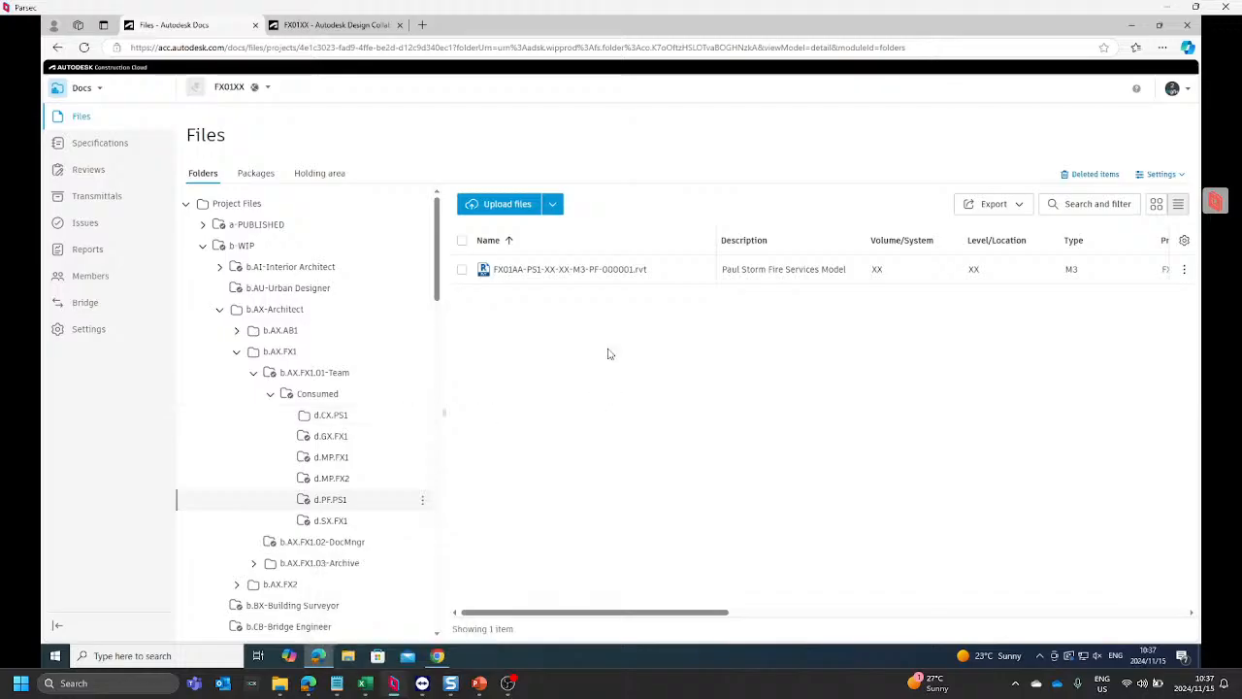
# Step: Examine the drop-down values of the Volume/System attribute in the FX01XX file attribute settings, leaving them unedited
pyautogui.moveTo(1182, 165); pyautogui.dragTo(1163, 182)
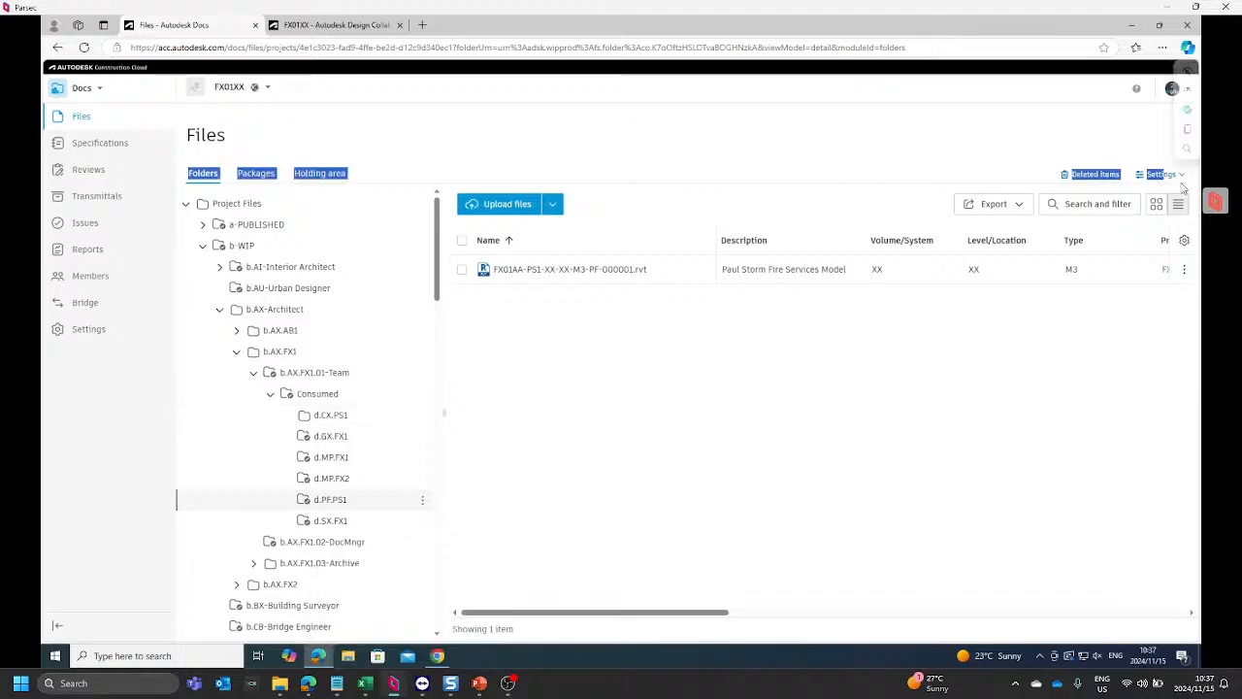
pyautogui.click(1168, 182)
pyautogui.click(1086, 217)
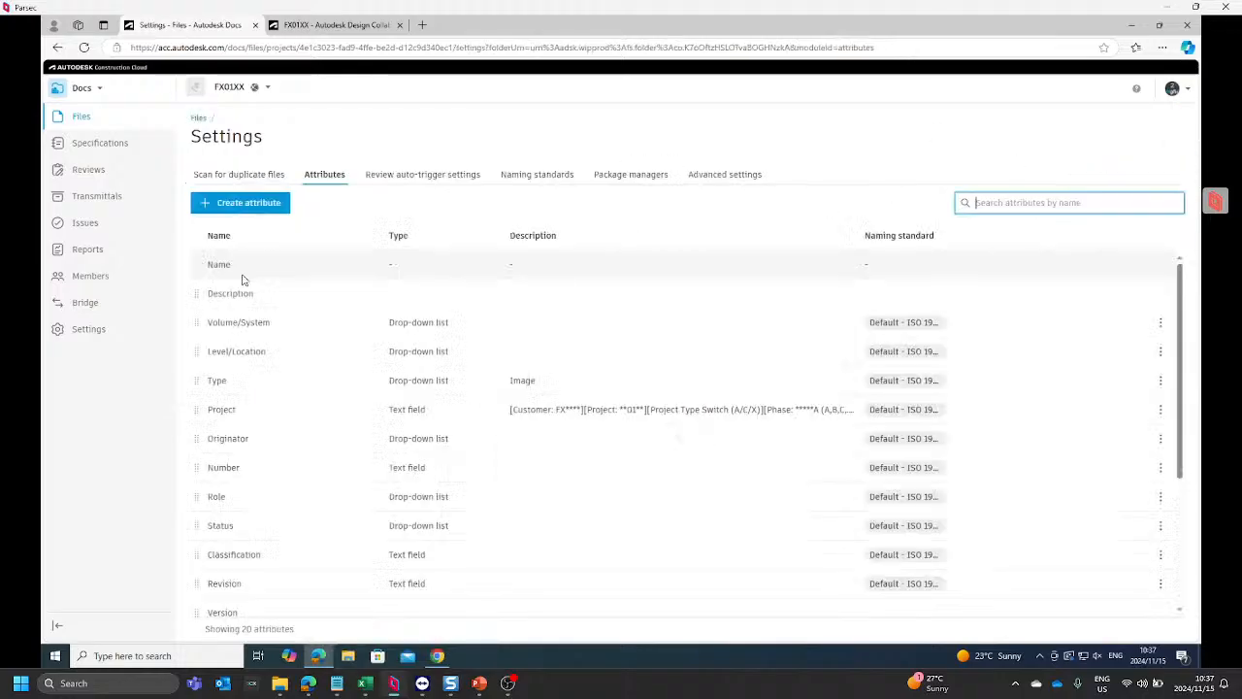
pyautogui.click(264, 324)
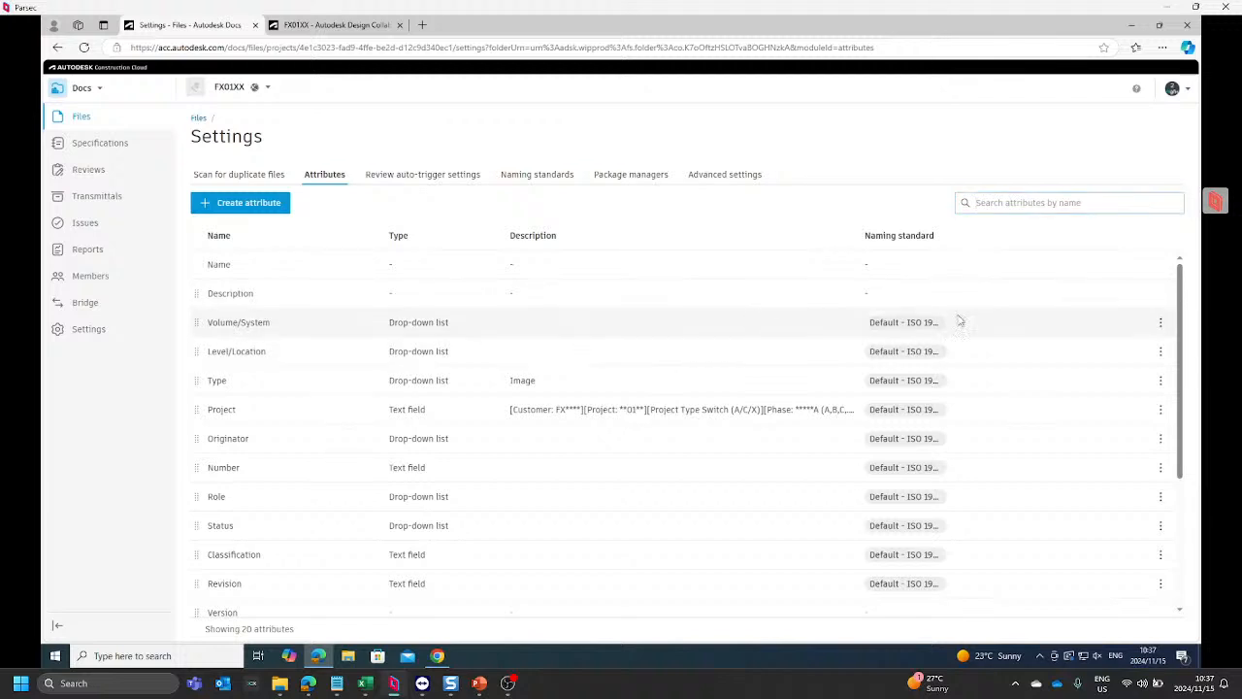
pyautogui.click(1160, 324)
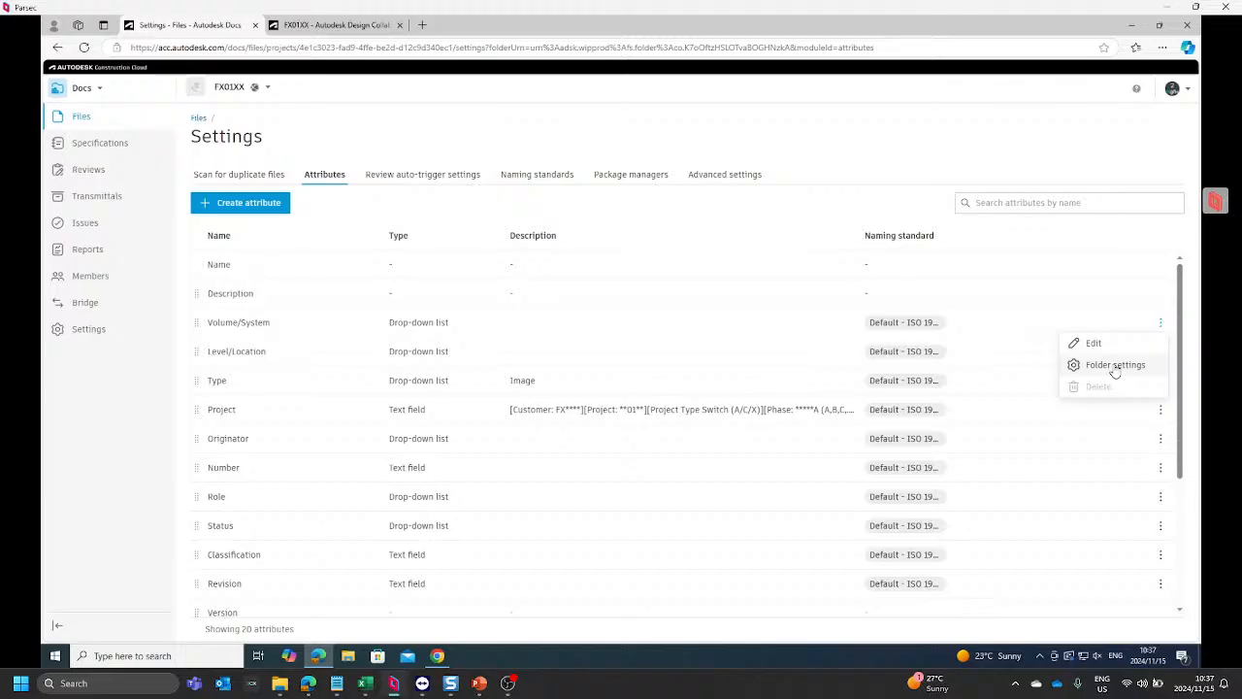
pyautogui.click(1113, 345)
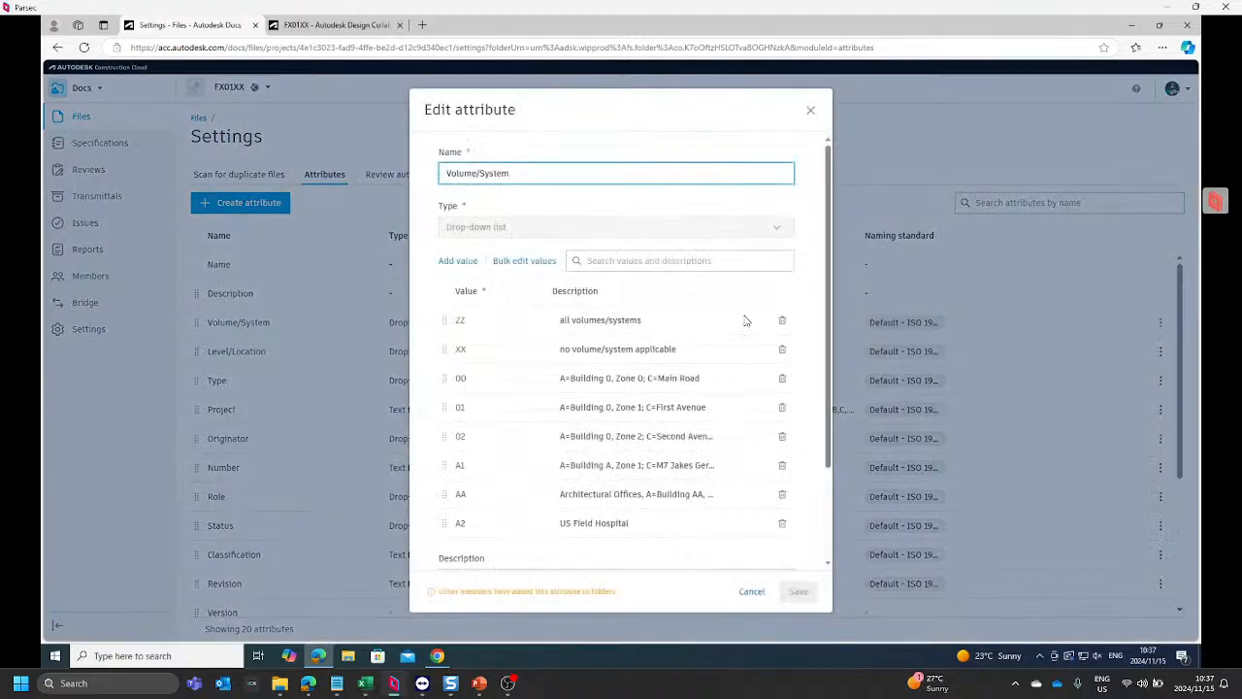
pyautogui.scroll(-2, 595, 496)
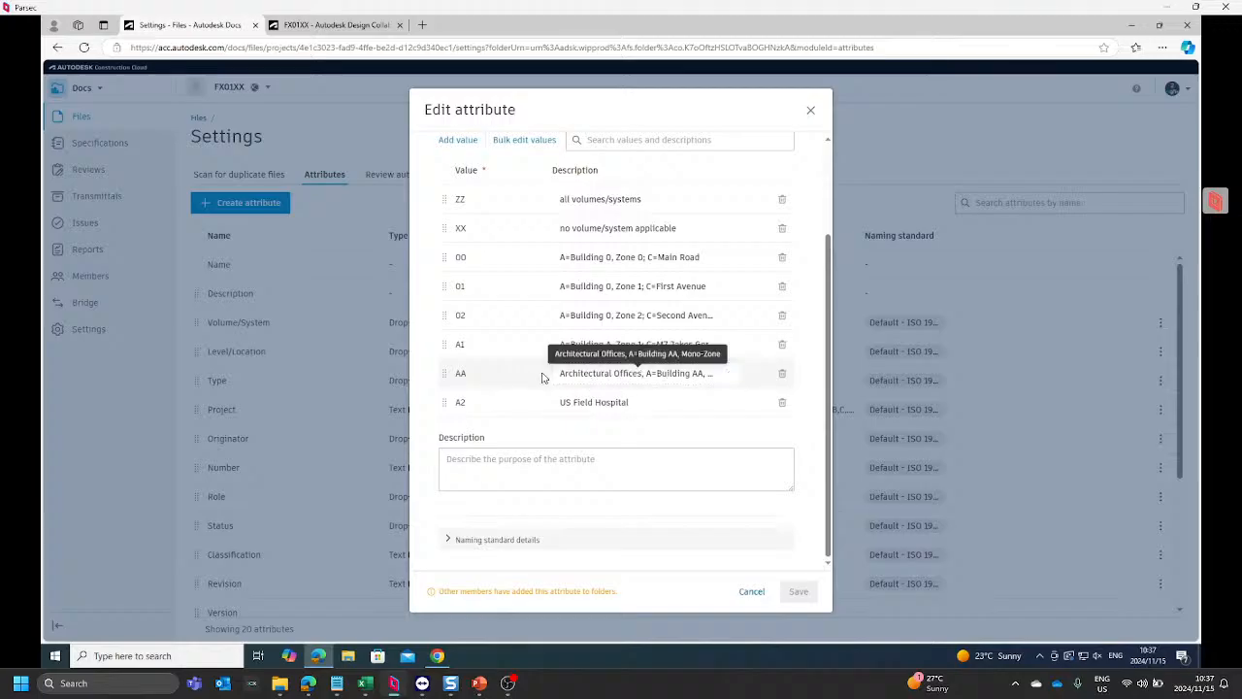
pyautogui.click(809, 114)
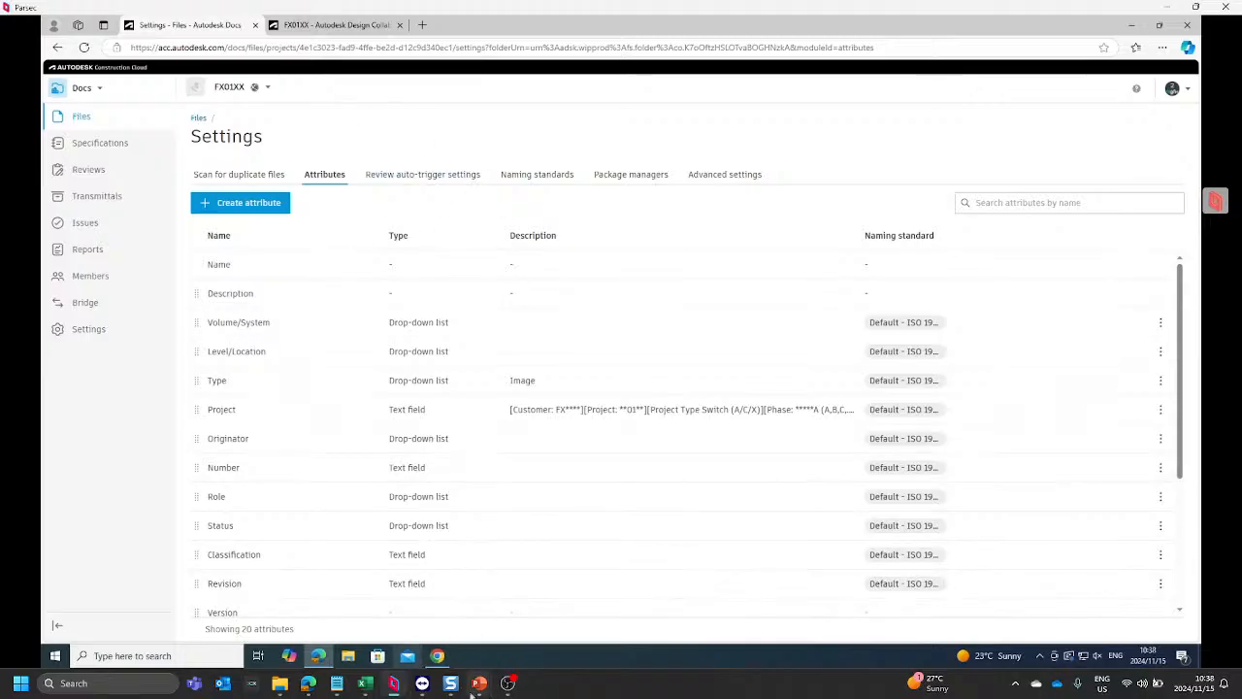
# Step: Switch to the BEAST-CT remote session, review the file attributes of the FX01XX-PSPF project, and return to its files
pyautogui.moveTo(488, 693)
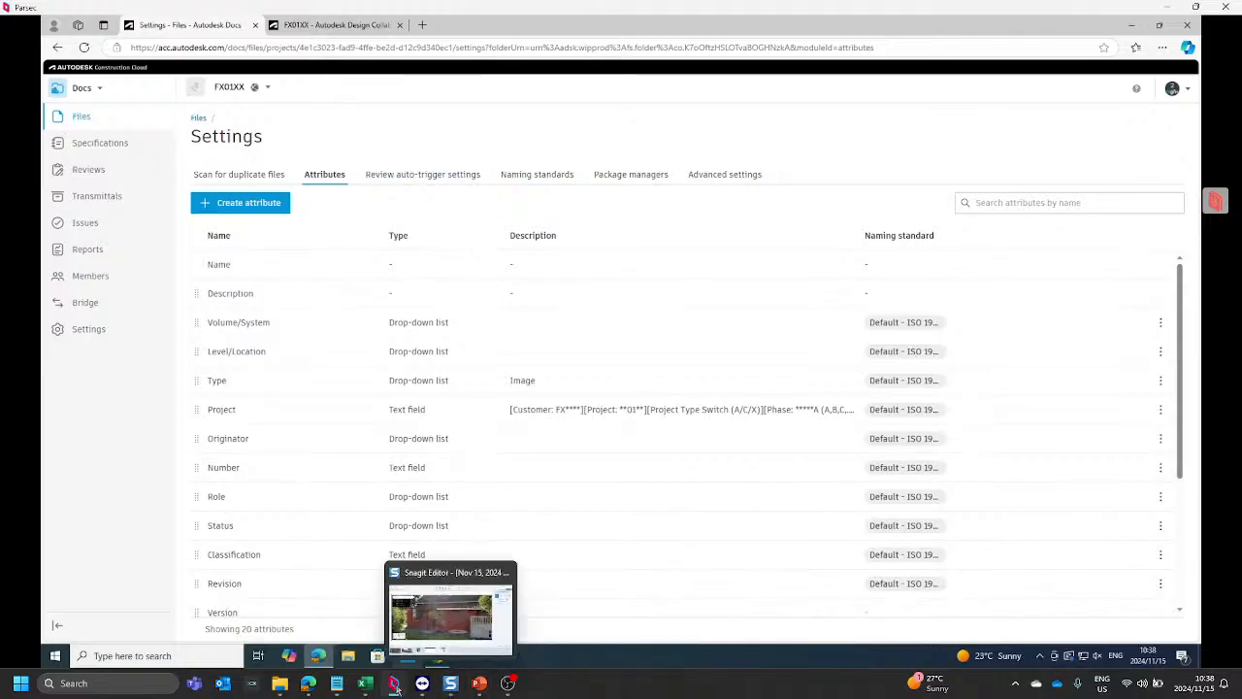
pyautogui.click(483, 626)
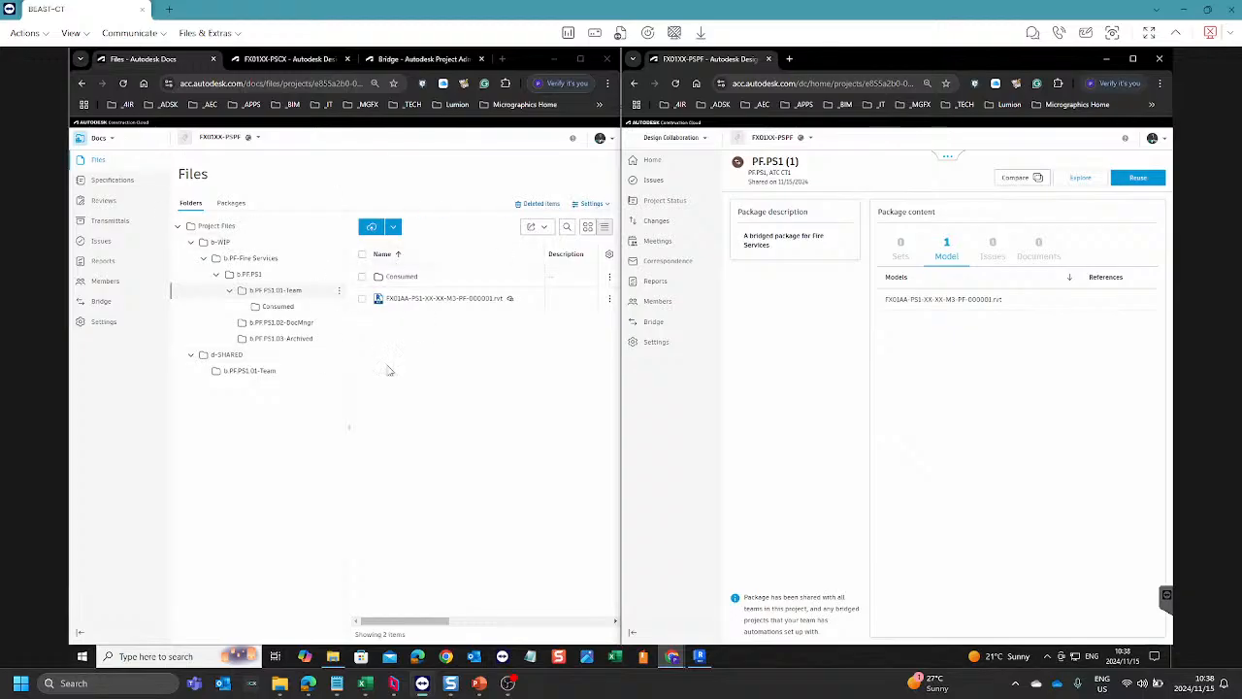
pyautogui.click(595, 204)
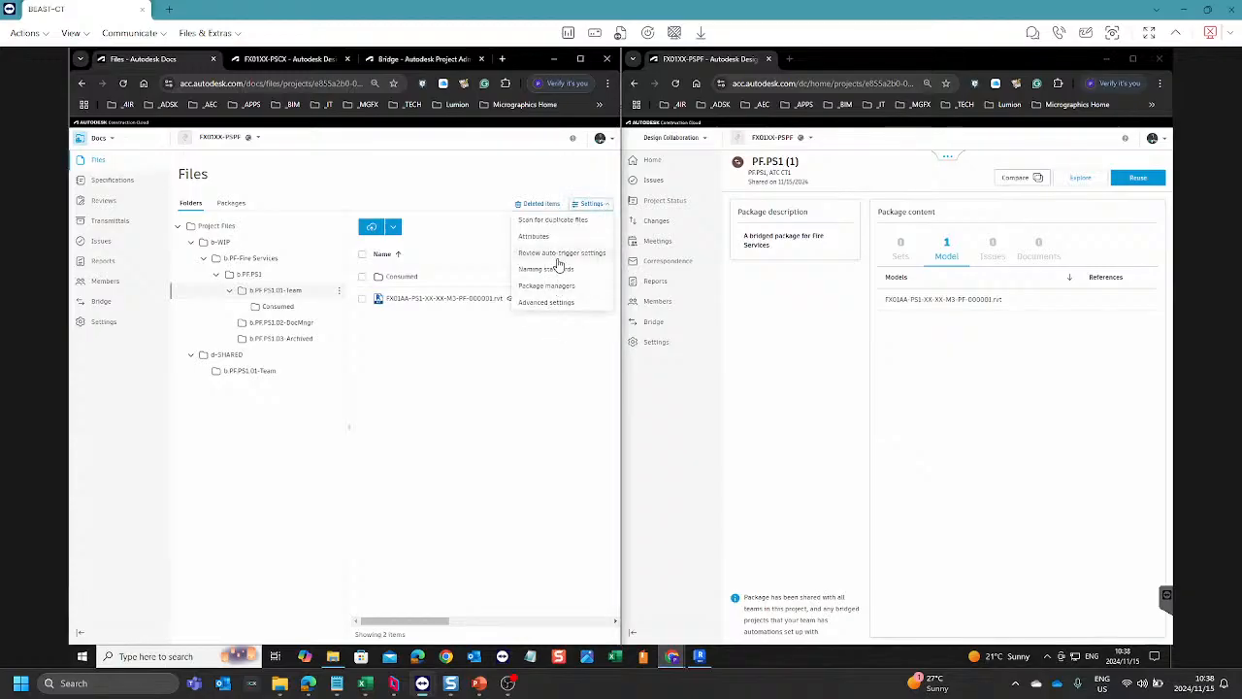
pyautogui.click(535, 236)
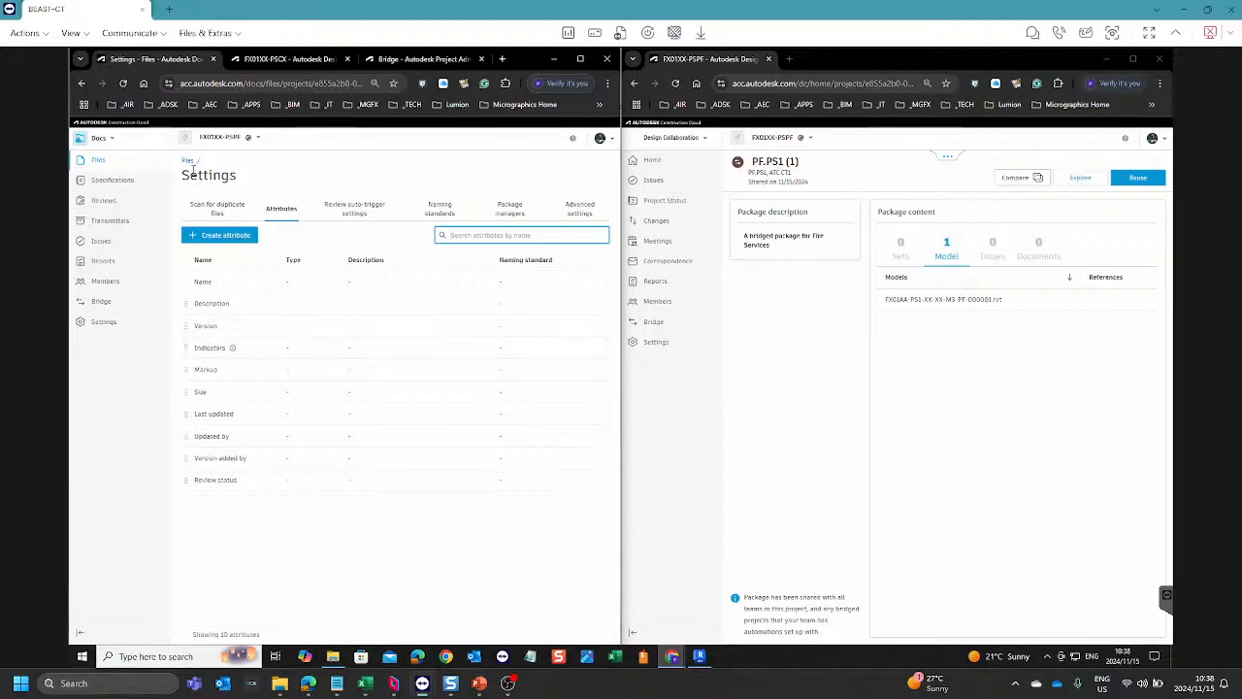
pyautogui.click(187, 161)
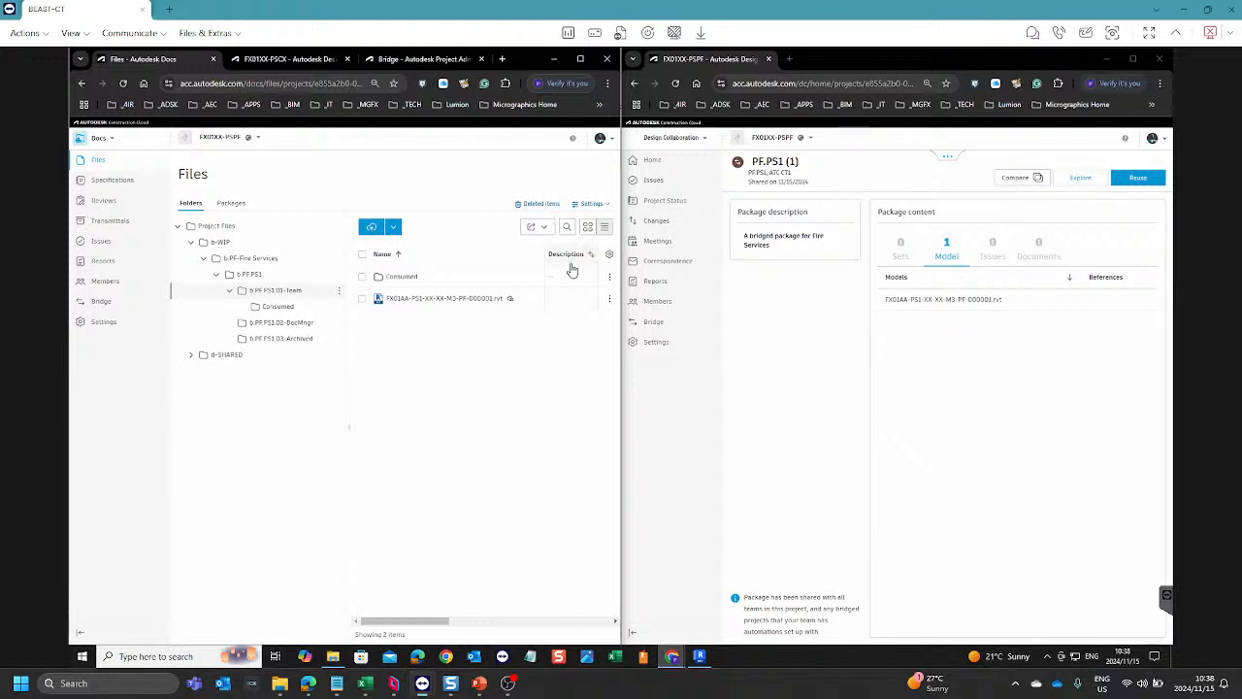
# Step: Delete both the Consumed folder and the Revit model from the b.PF.PS1.01-Team folder of FX01XX-PSPF
pyautogui.click(362, 254)
pyautogui.click(592, 204)
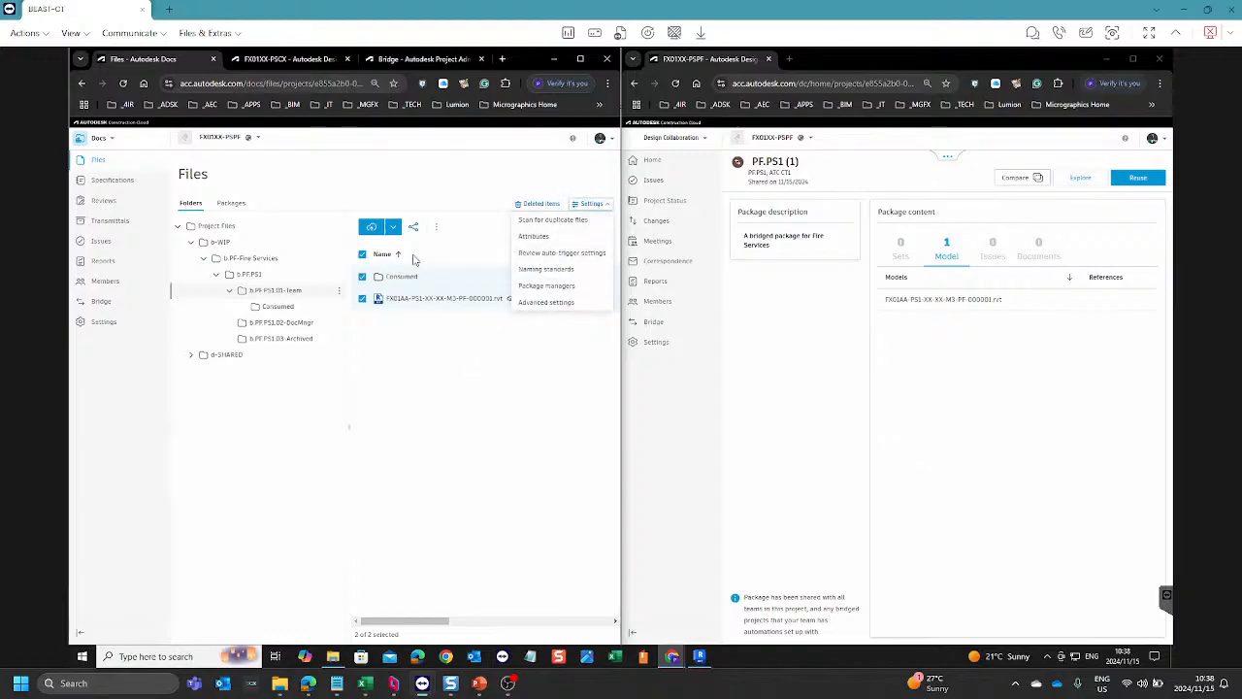
pyautogui.click(437, 227)
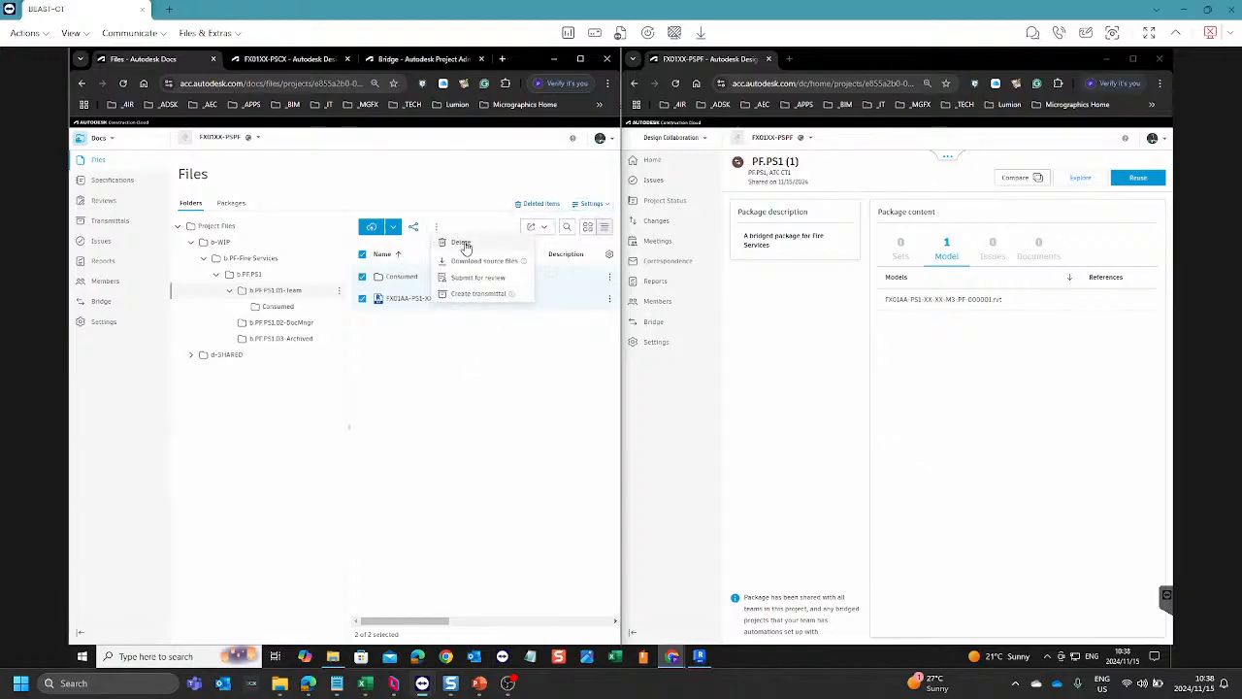
pyautogui.click(462, 243)
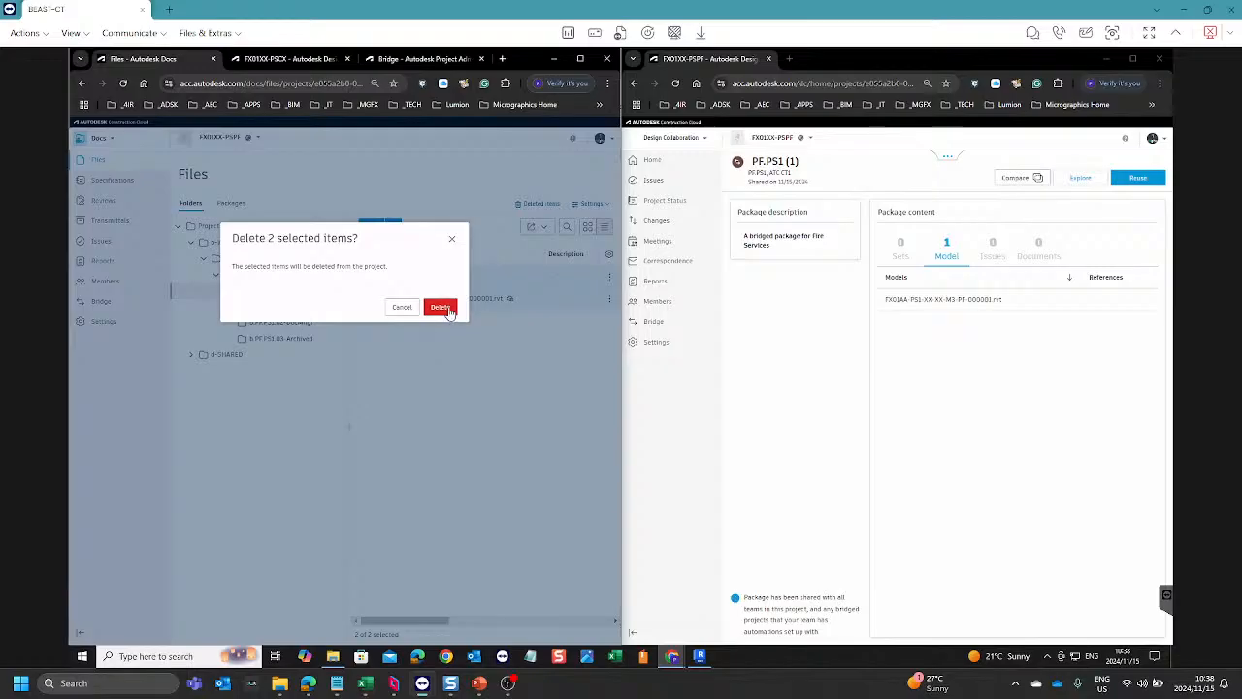
pyautogui.click(440, 307)
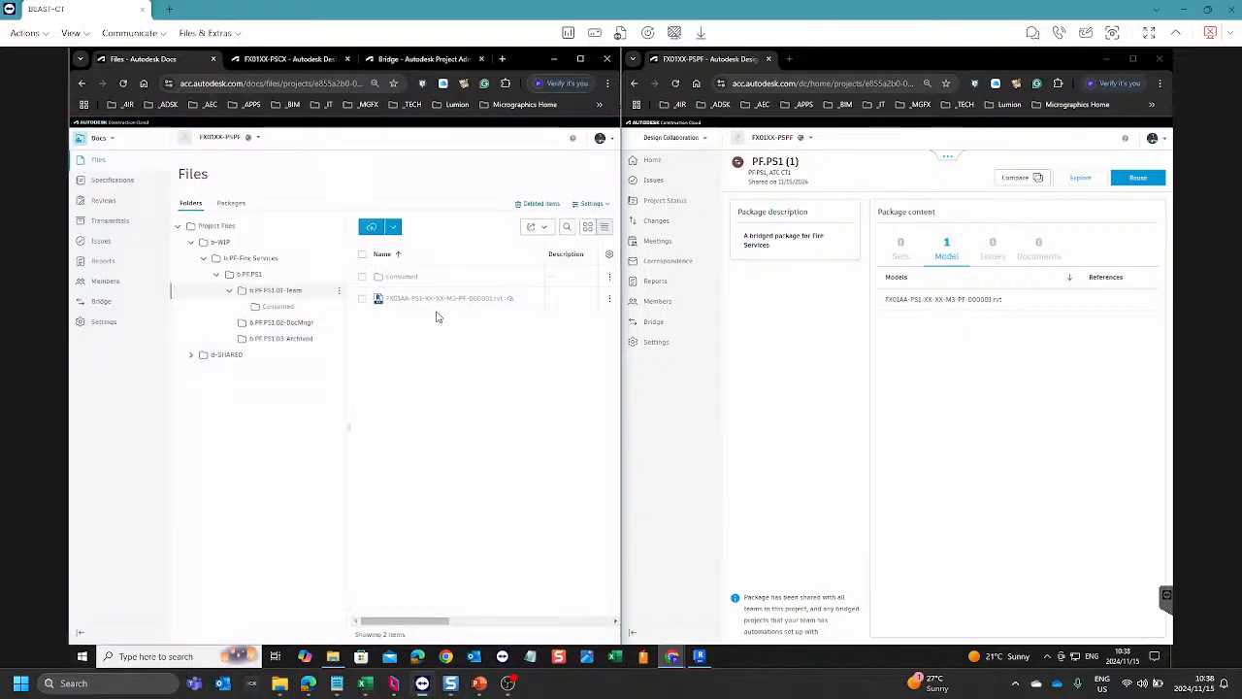
pyautogui.click(339, 291)
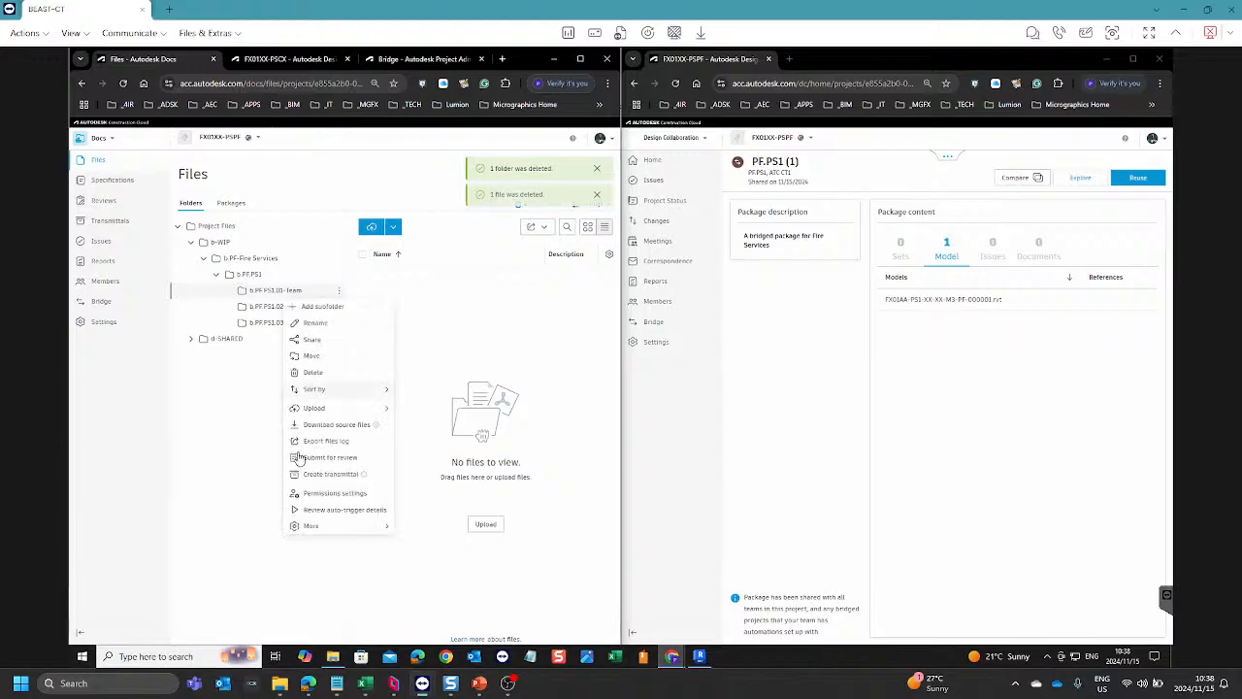
pyautogui.moveTo(312, 525)
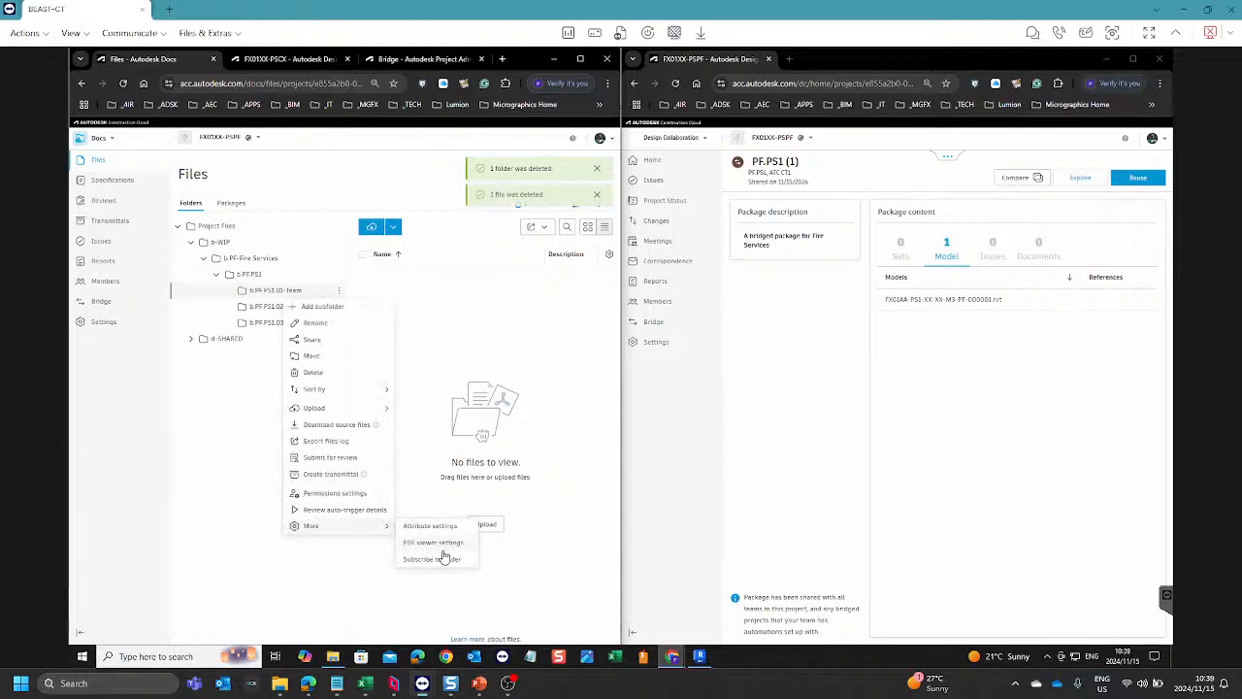
pyautogui.click(467, 313)
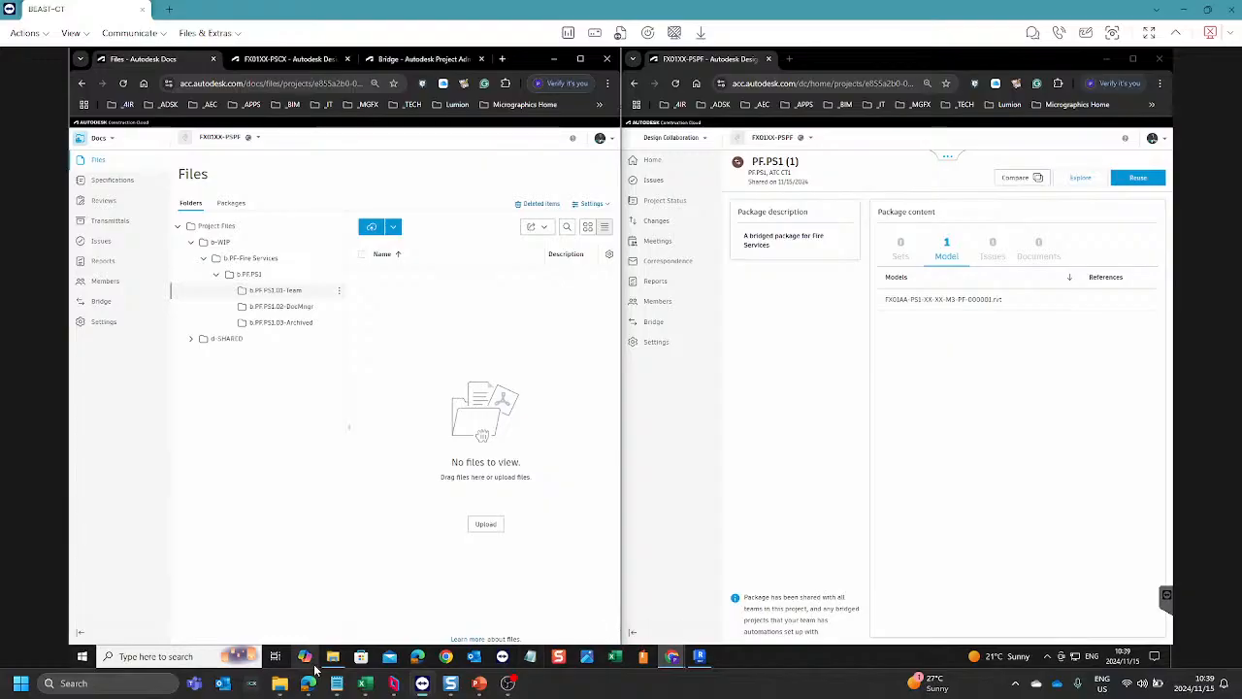
# Step: Switch to File Explorer on the remote computer and open its Downloads folder
pyautogui.moveTo(332, 664)
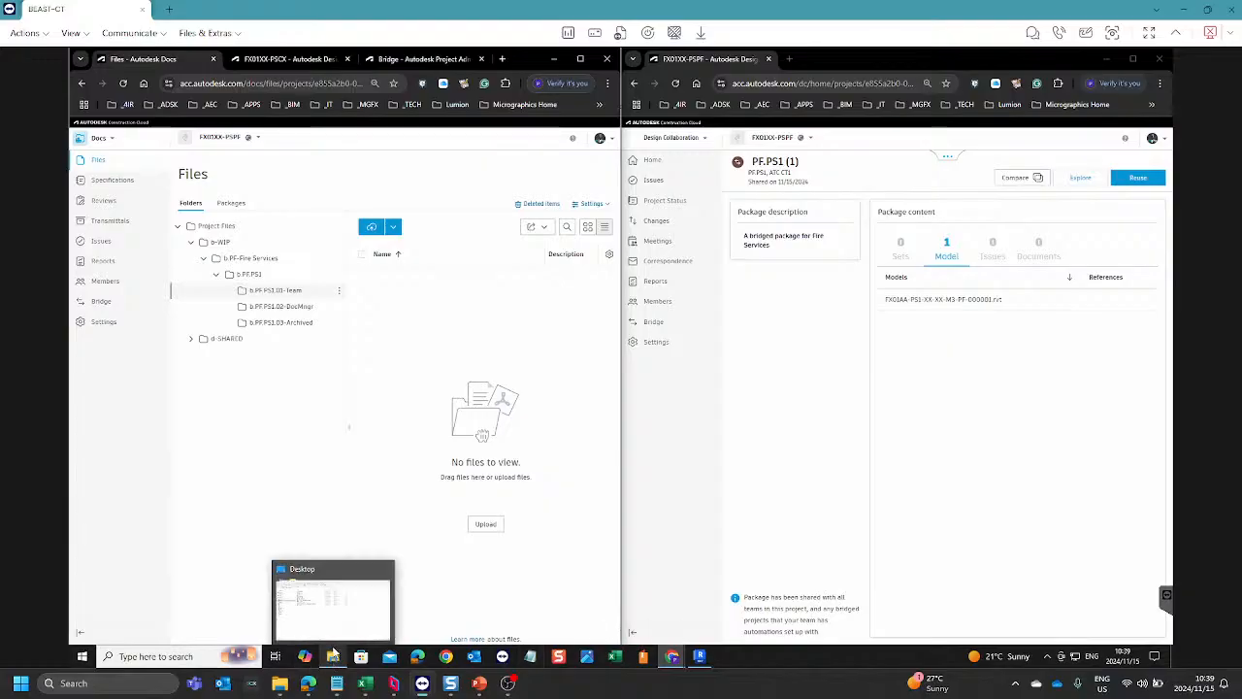
pyautogui.click(333, 656)
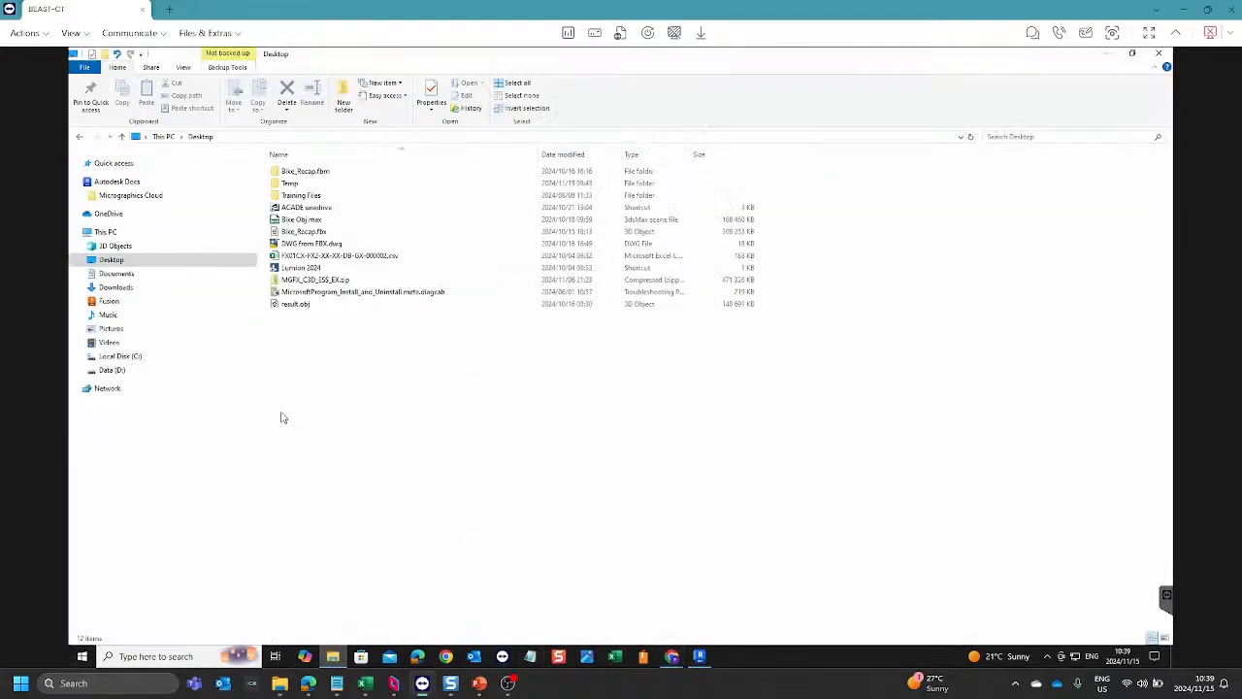
pyautogui.click(117, 288)
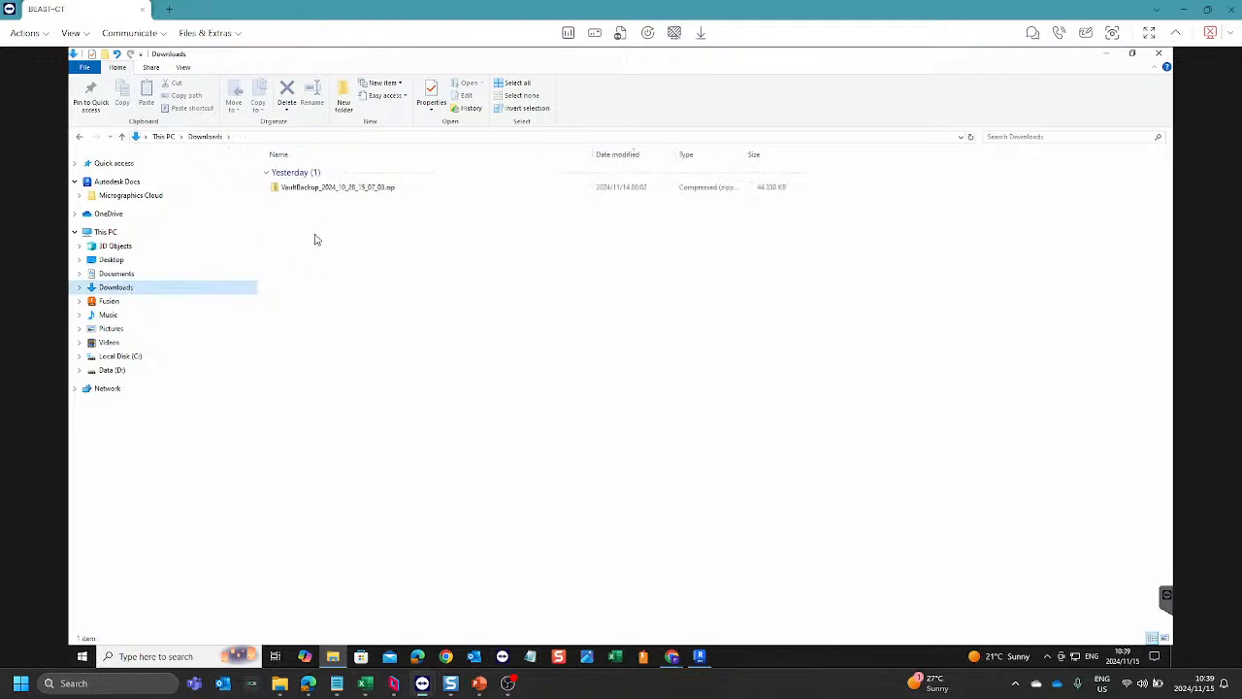
pyautogui.click(337, 257)
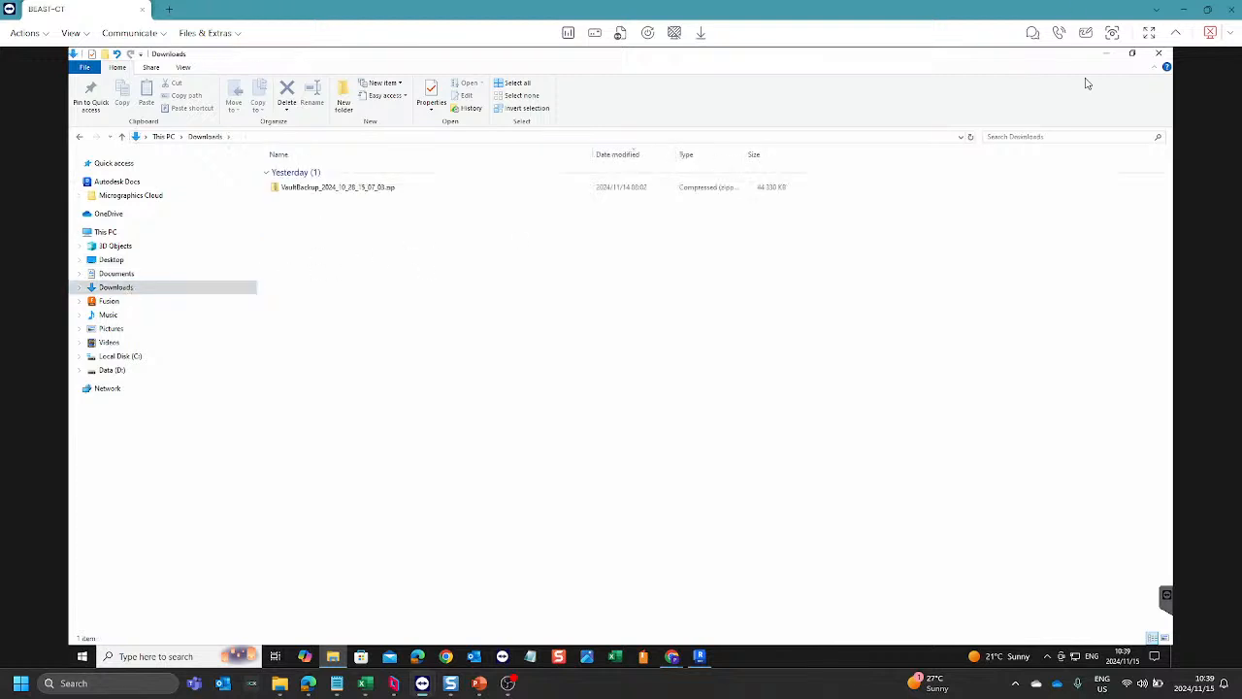
pyautogui.click(1111, 58)
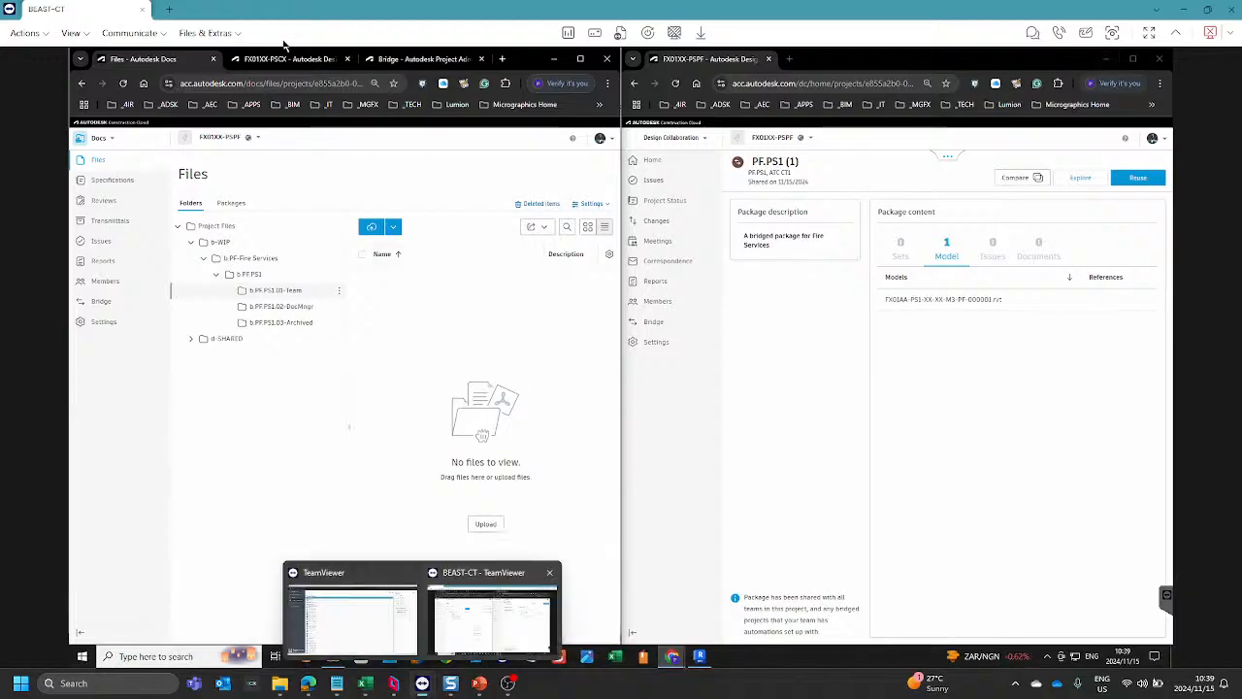
pyautogui.click(333, 656)
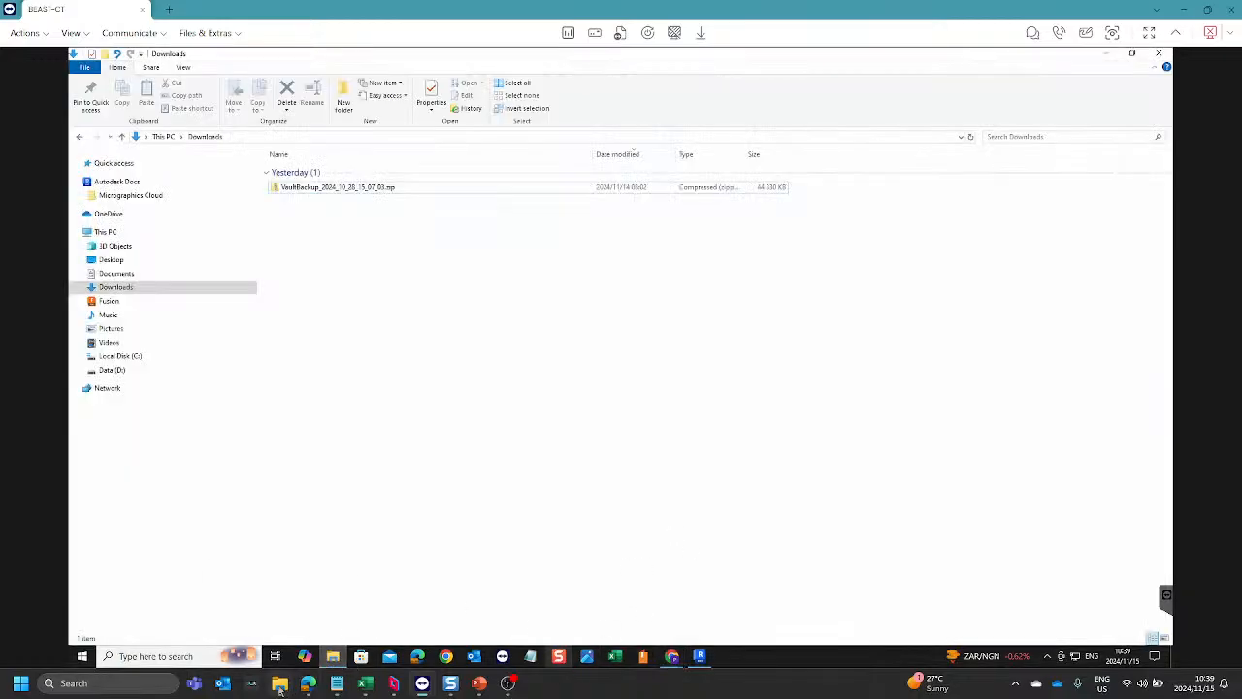
# Step: Switch to the local browser, export the Default - ISO 19650 naming standard of the FX01XX project, and show the exported file in its folder
pyautogui.moveTo(311, 687)
pyautogui.click(352, 636)
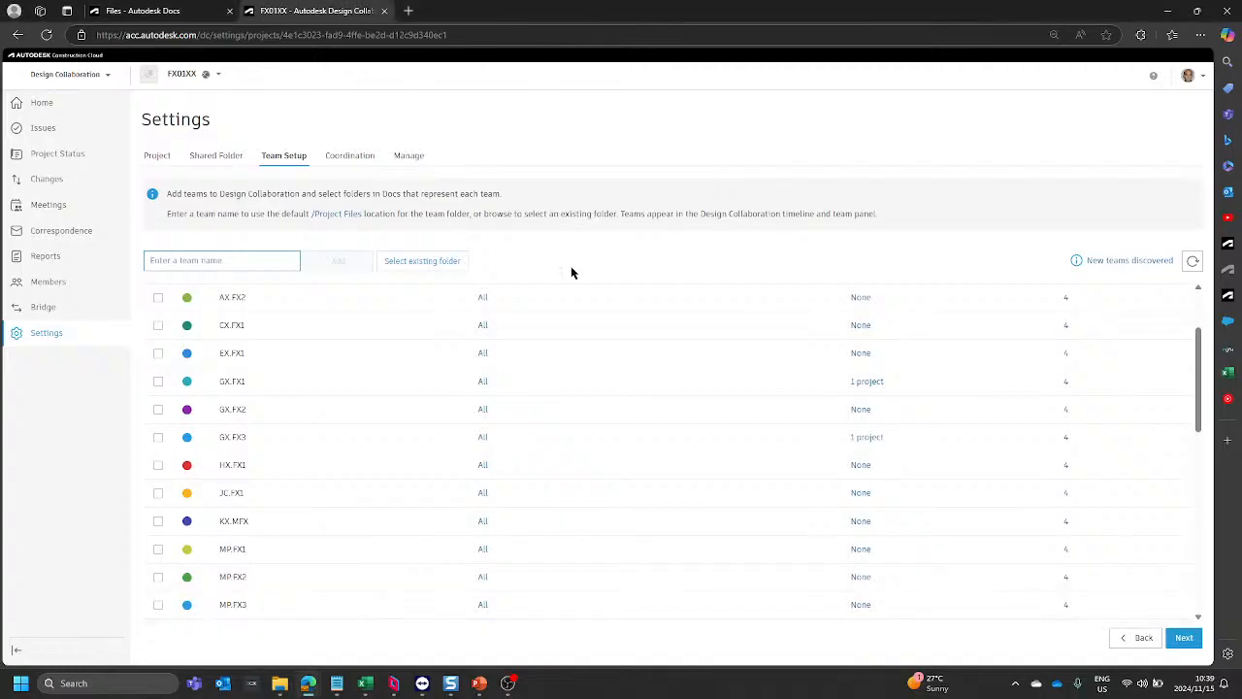
pyautogui.click(205, 10)
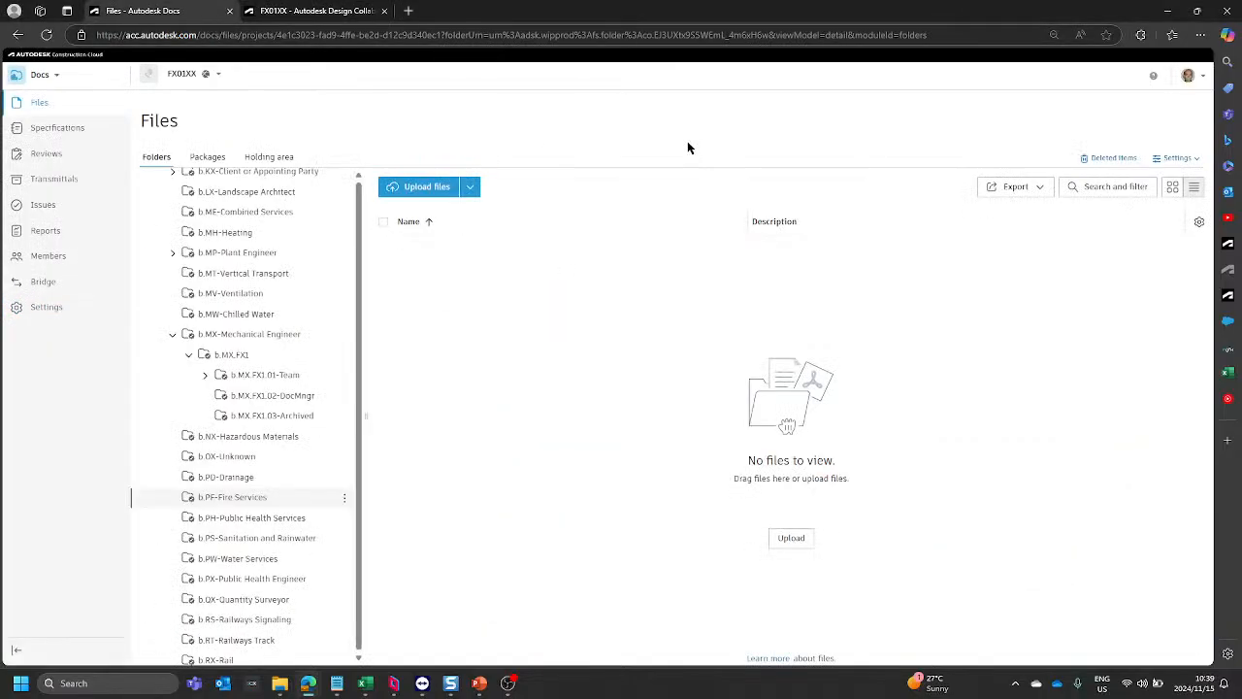
pyautogui.click(1178, 159)
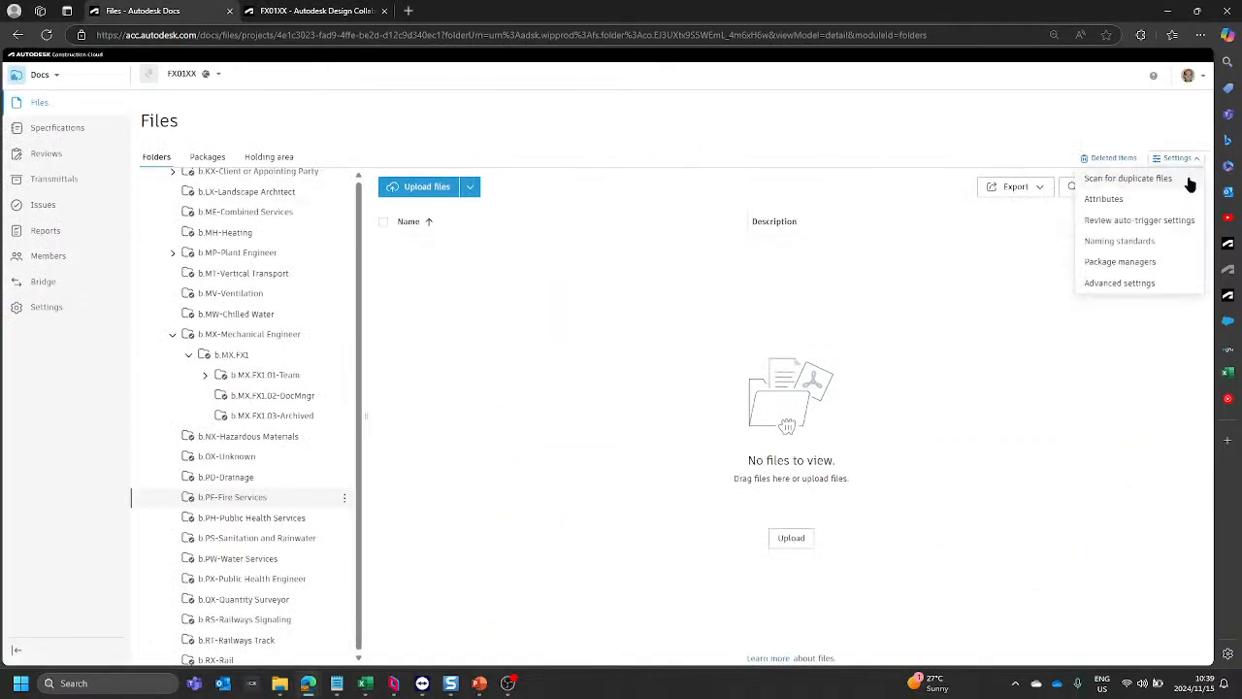
pyautogui.click(1103, 243)
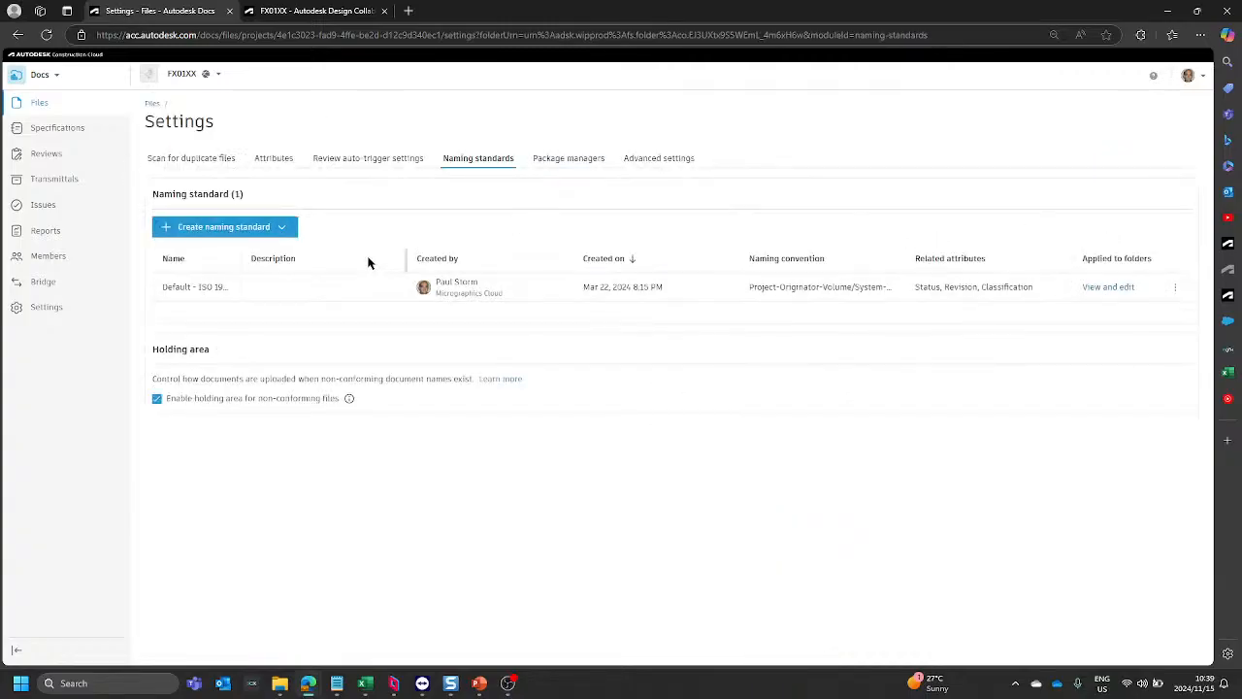
pyautogui.click(1176, 289)
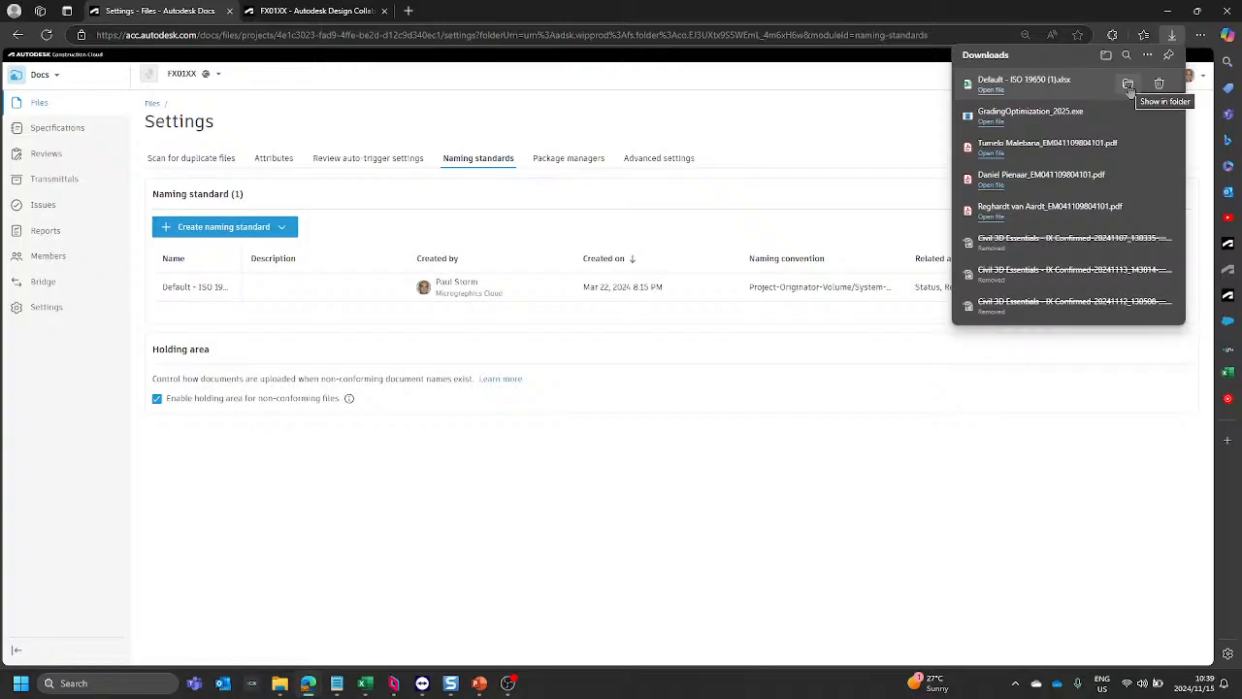
pyautogui.click(1129, 86)
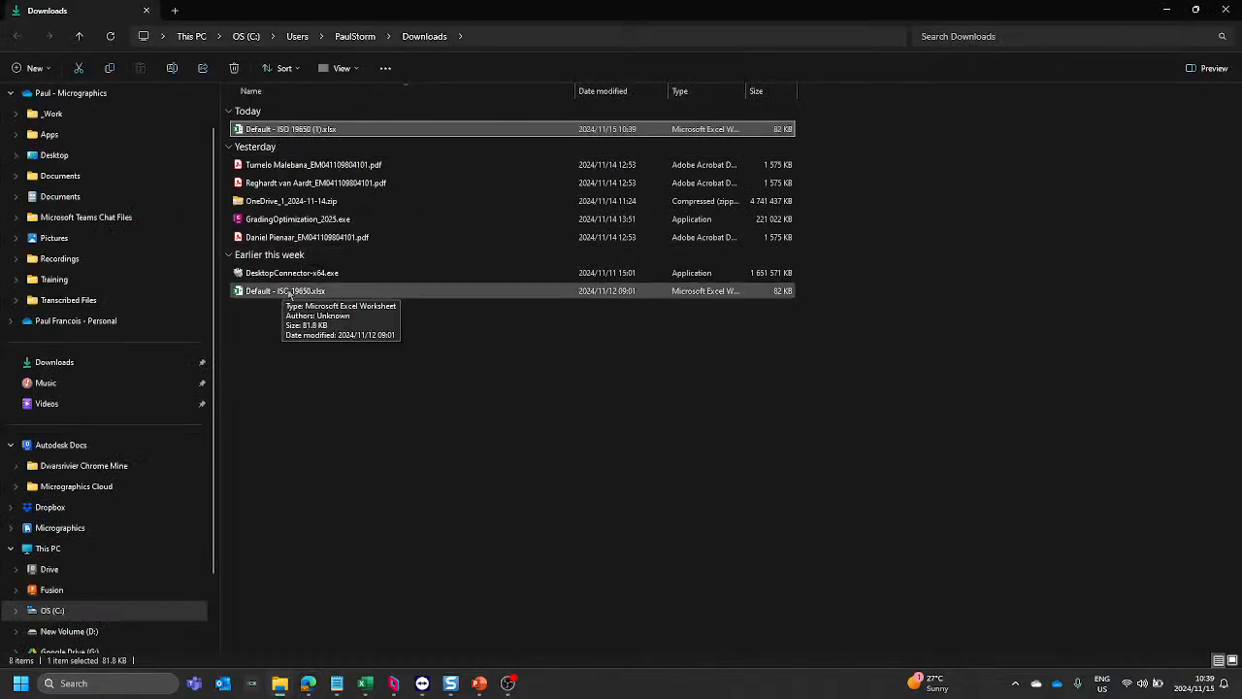
pyautogui.click(290, 295)
pyautogui.rightClick(291, 293)
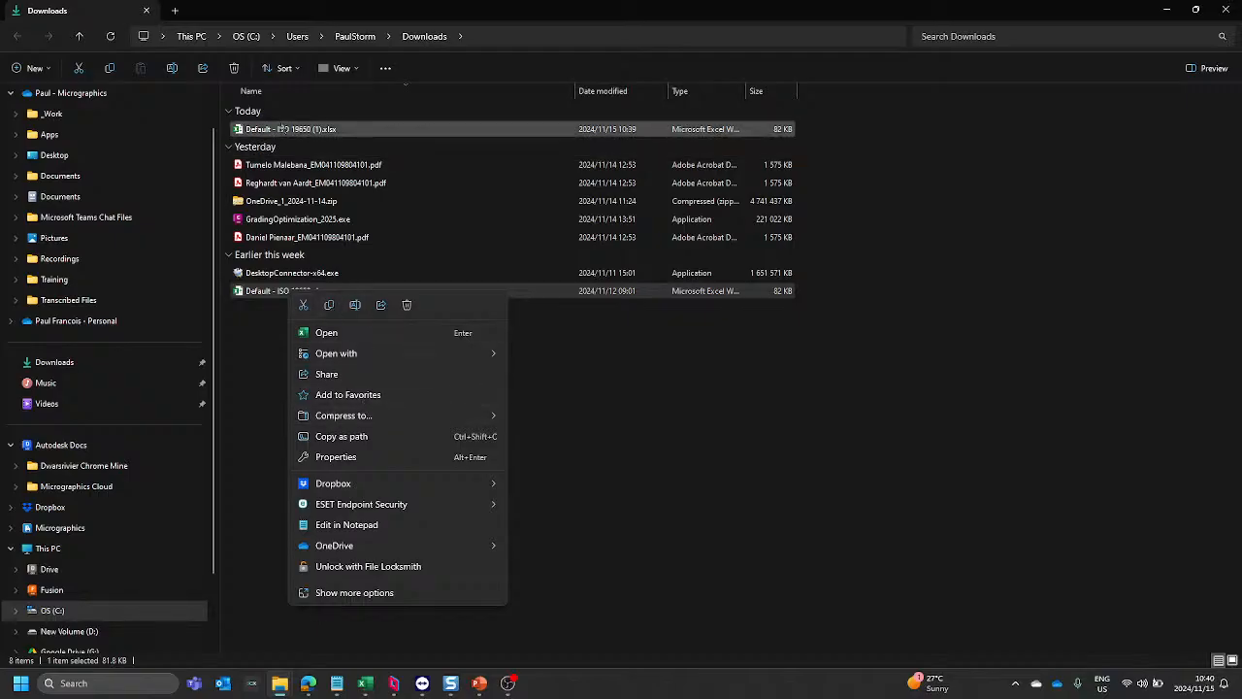
pyautogui.rightClick(281, 125)
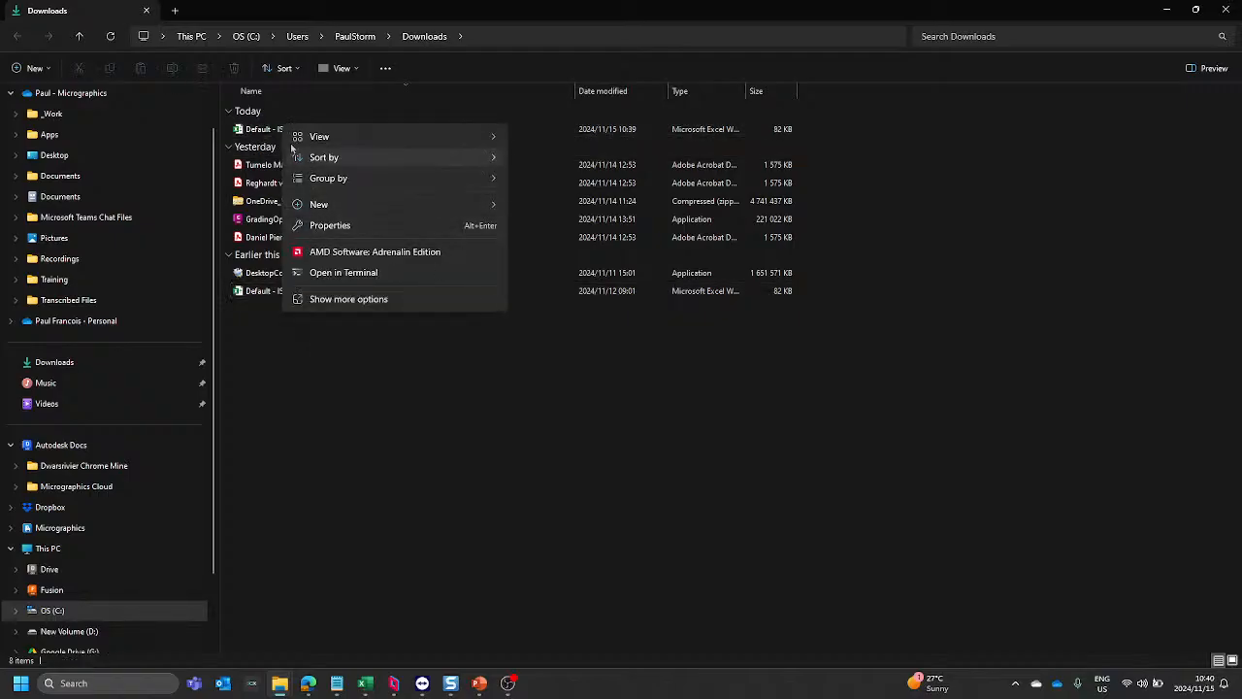
pyautogui.click(405, 399)
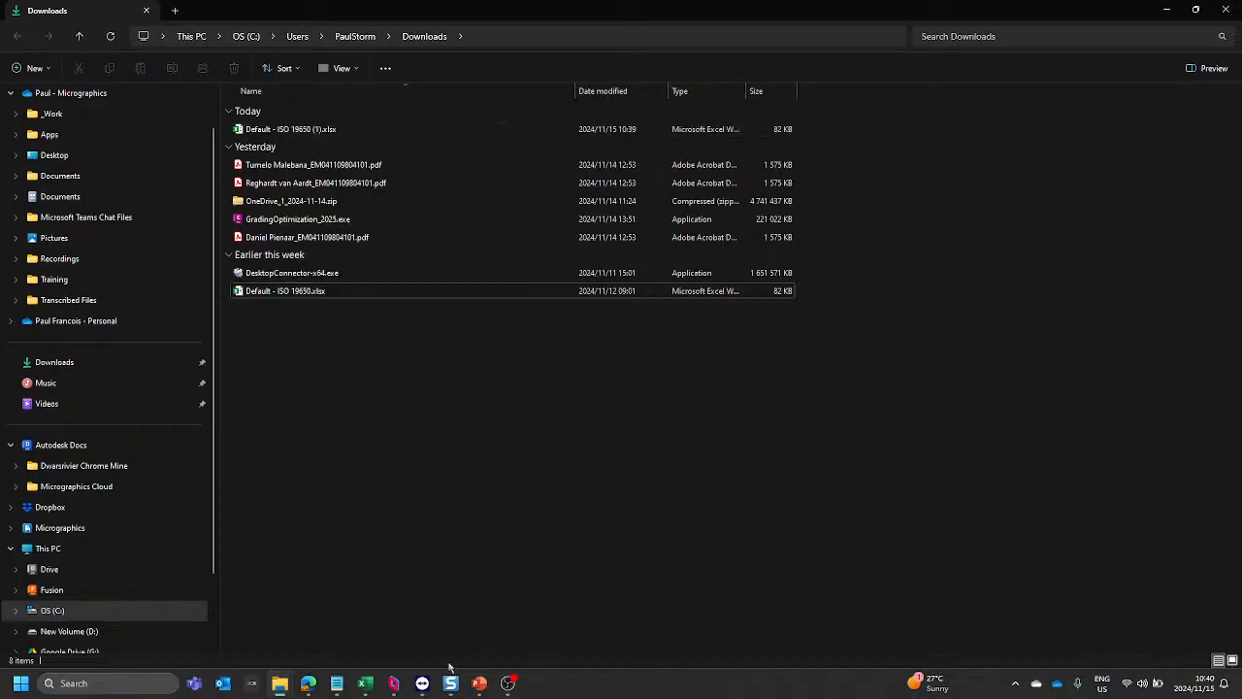
# Step: Return to the FX01XX naming standards in the browser, reload the page, and export the Default - ISO 19650 standard again
pyautogui.moveTo(359, 683)
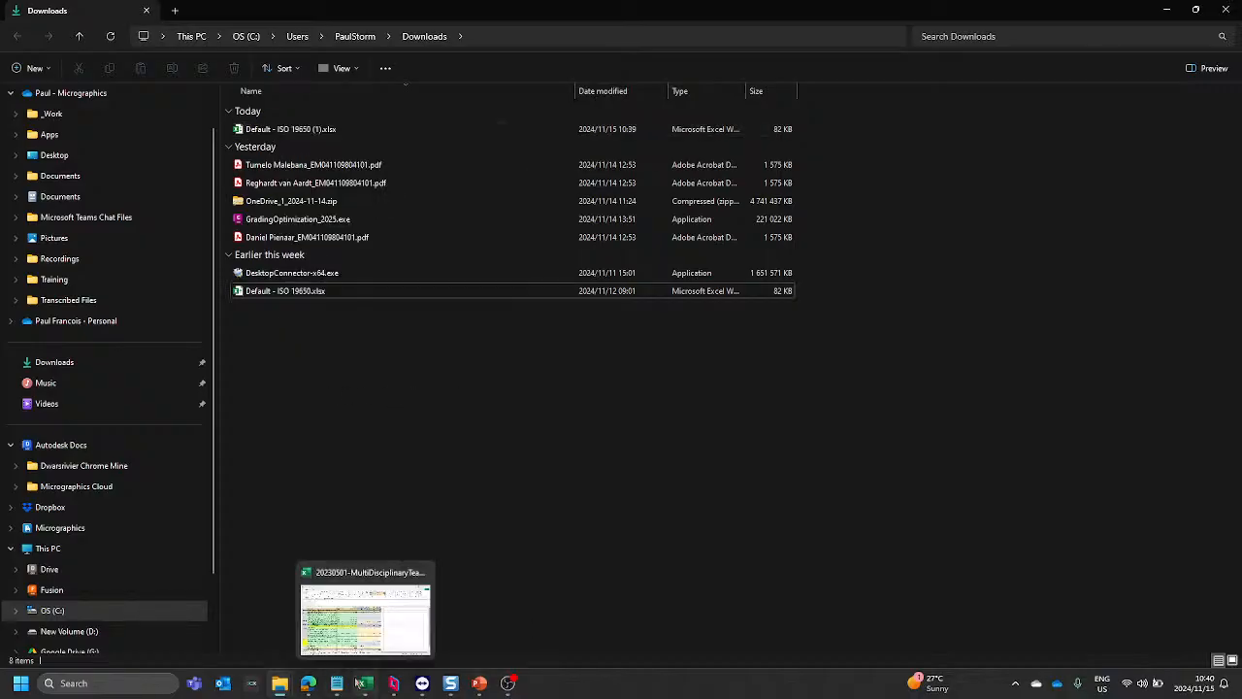
pyautogui.click(309, 683)
pyautogui.click(386, 619)
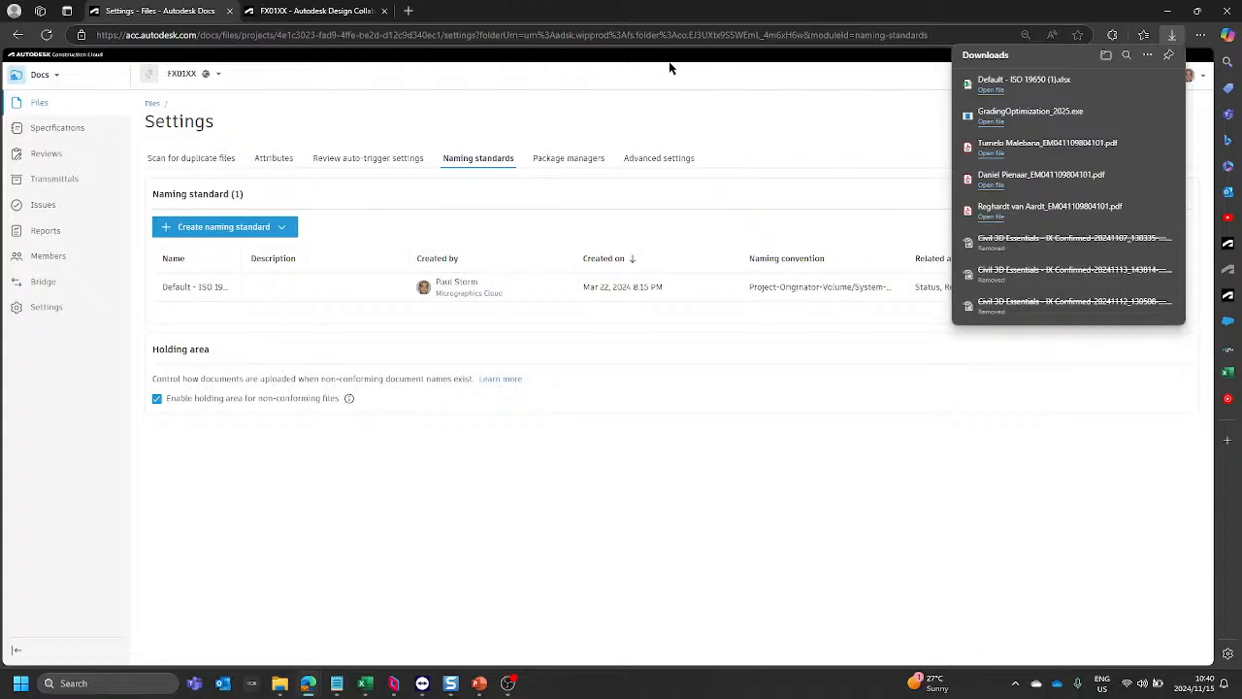
pyautogui.click(47, 35)
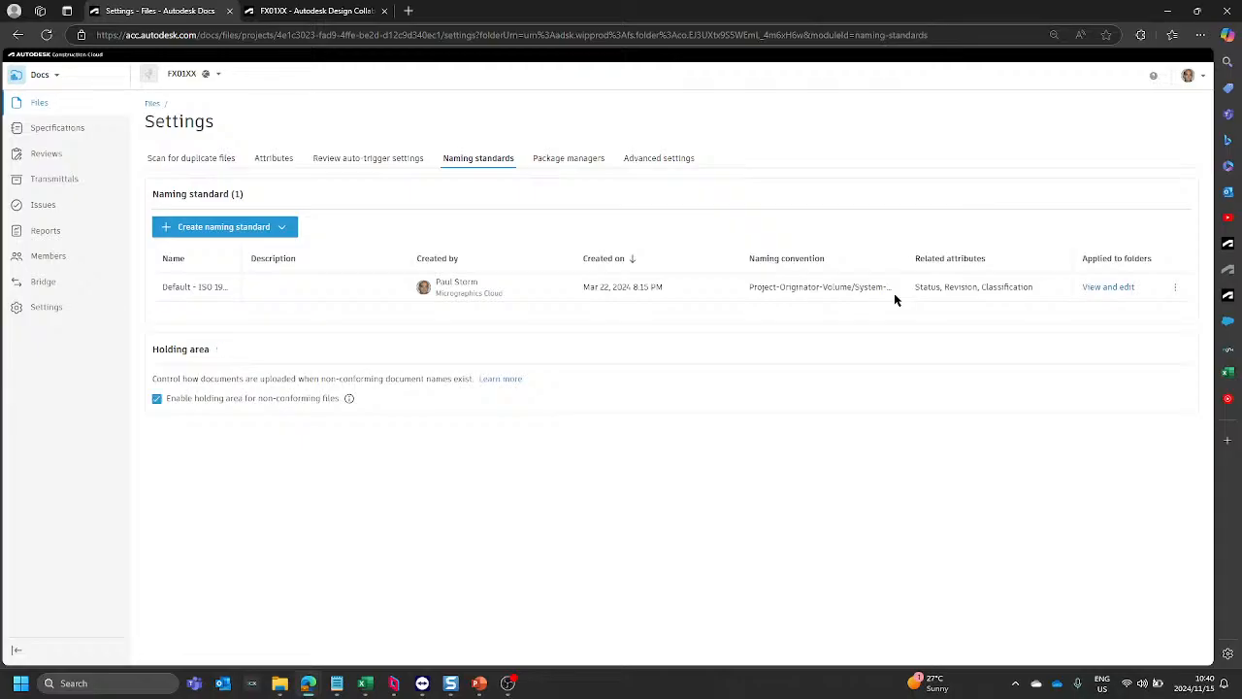
pyautogui.click(1175, 291)
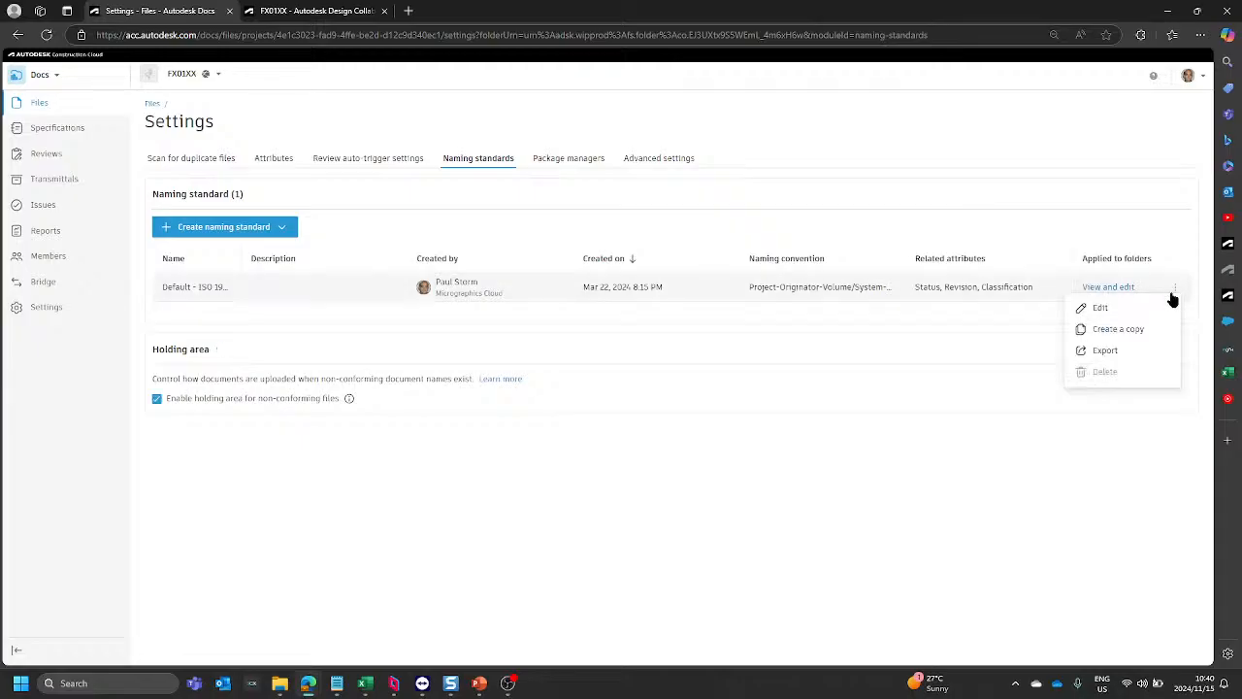
pyautogui.click(1110, 353)
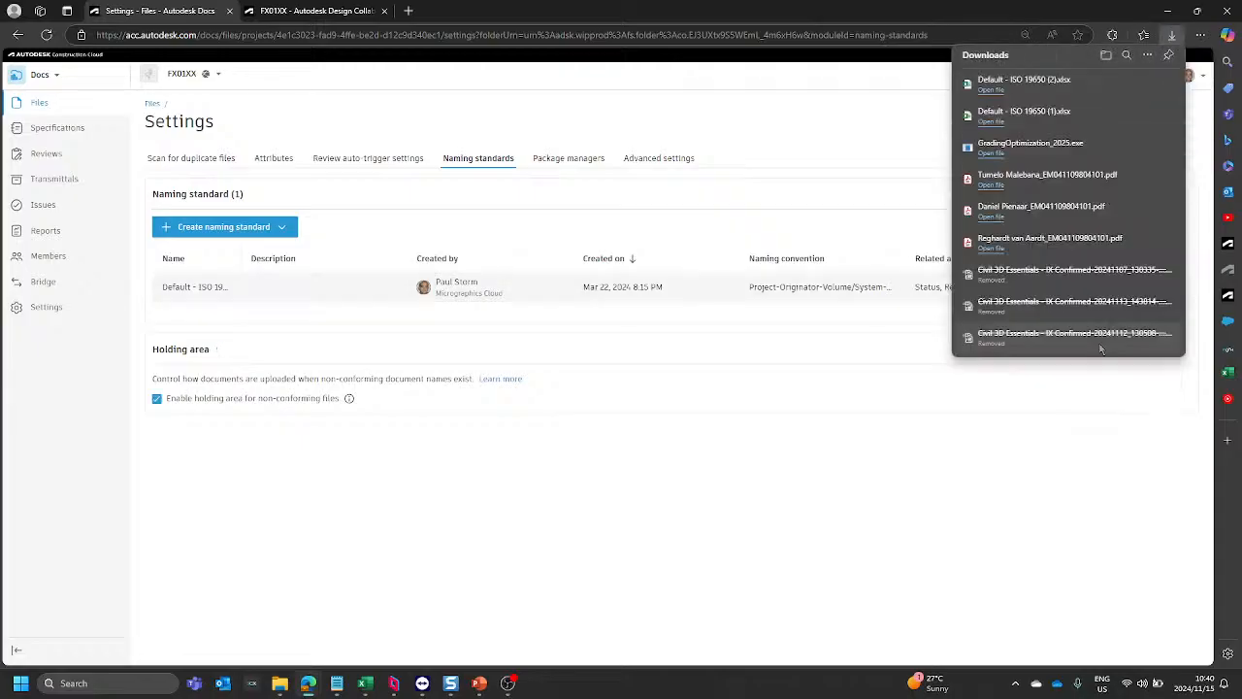
# Step: Copy the newest export, Default - ISO 19650 (2).xlsx, from the local Downloads folder
pyautogui.moveTo(280, 683)
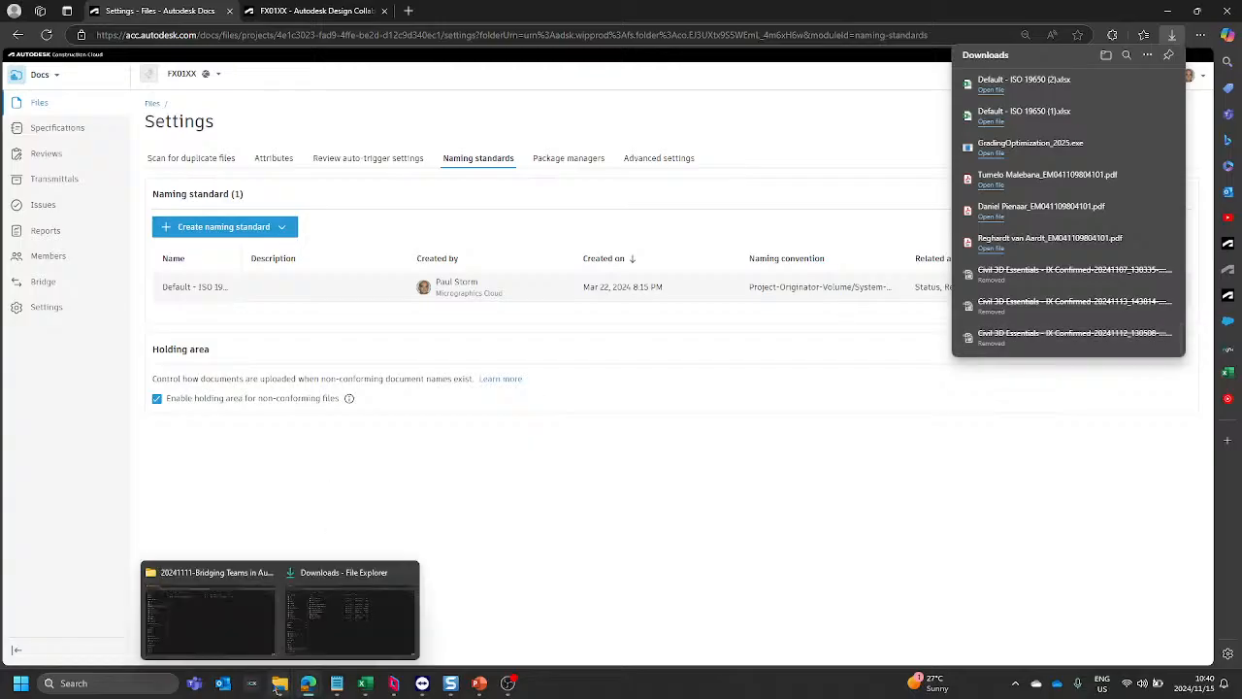
pyautogui.click(320, 612)
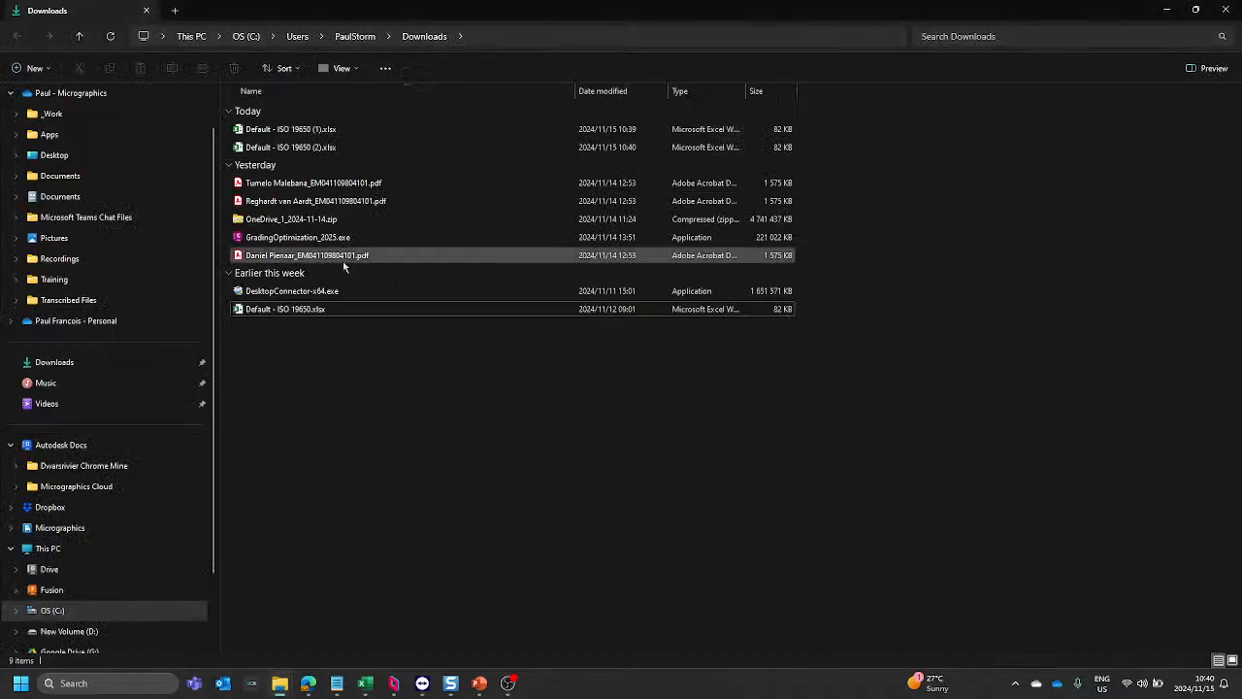
pyautogui.click(322, 149)
pyautogui.rightClick(321, 148)
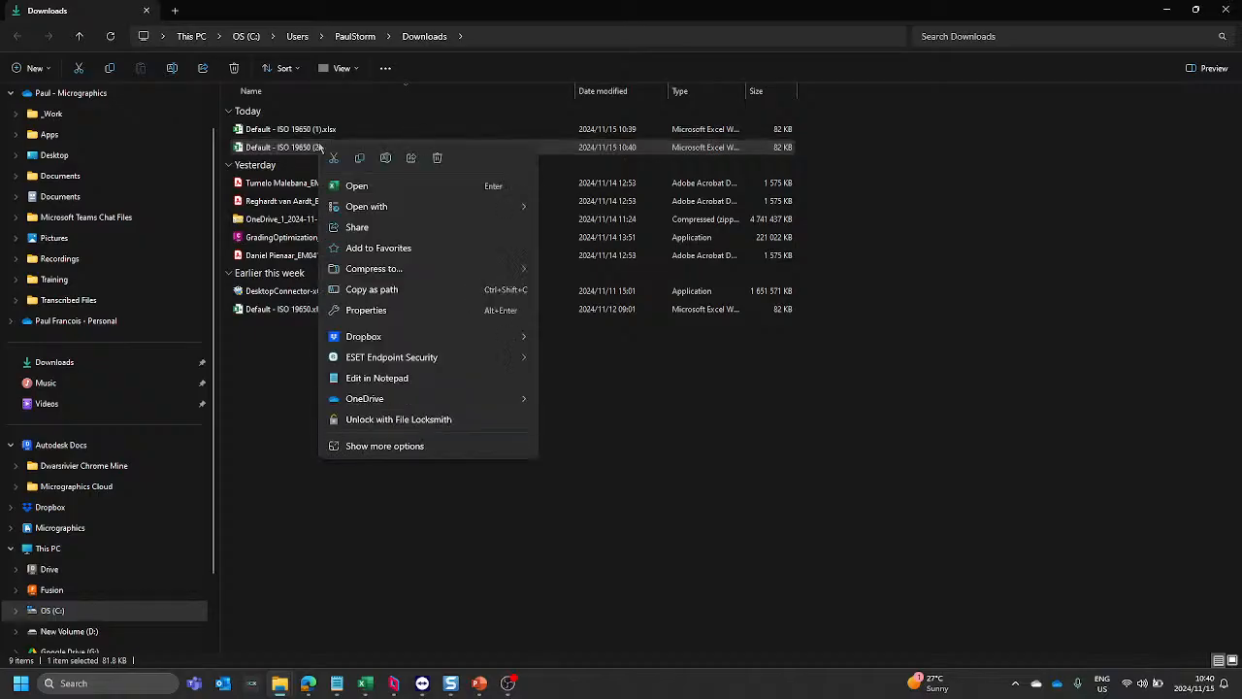
pyautogui.click(360, 158)
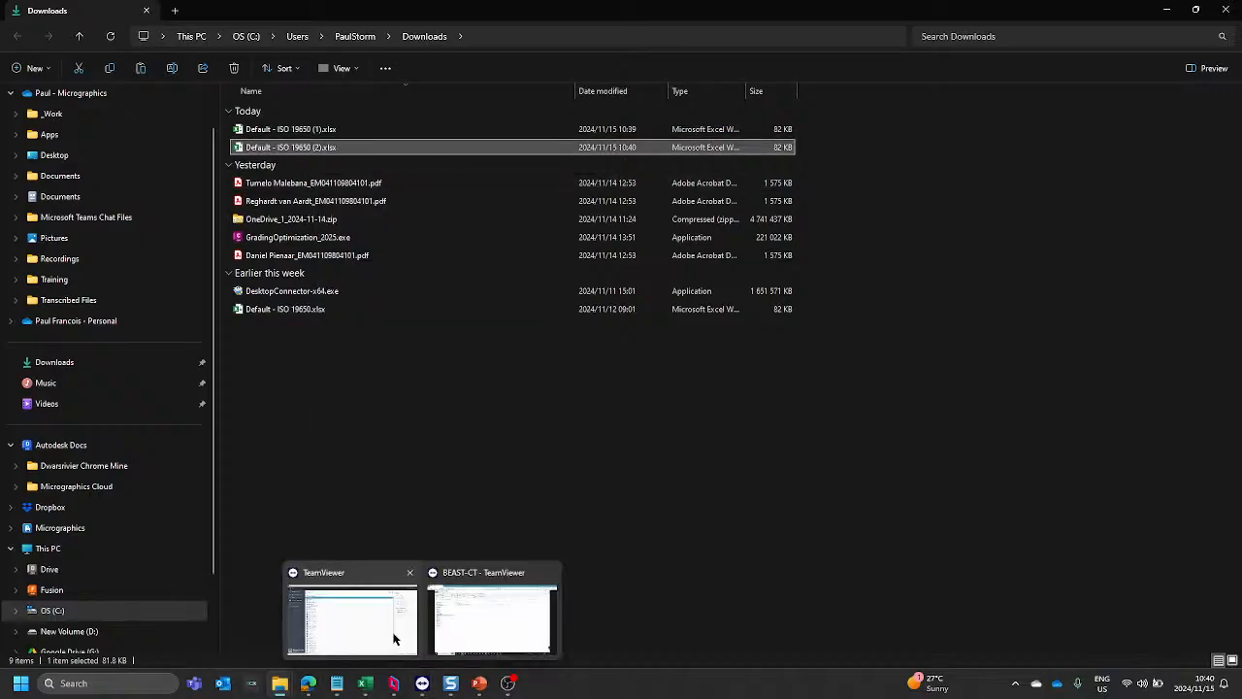
# Step: Paste the copied spreadsheet into the Downloads folder of the BEAST-CT remote session and return to the FX01XX-PSPF files in the remote browser
pyautogui.click(394, 638)
pyautogui.moveTo(419, 688)
pyautogui.click(482, 545)
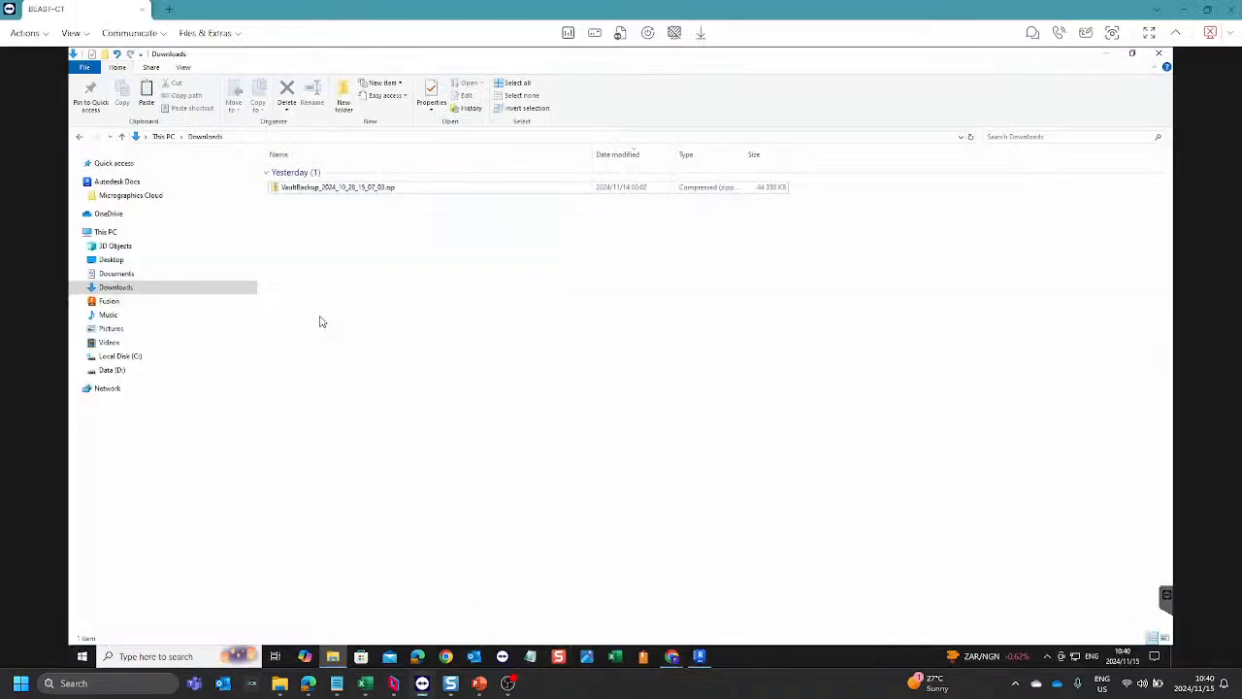
pyautogui.rightClick(367, 291)
pyautogui.click(395, 367)
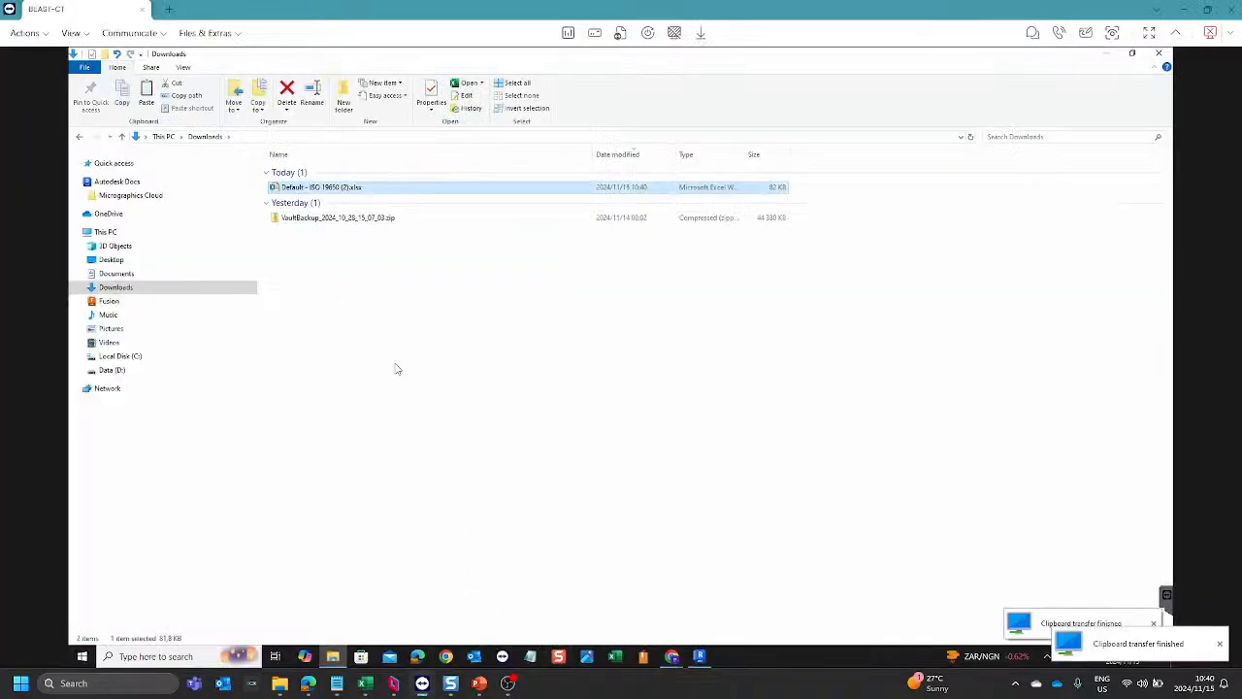
pyautogui.click(390, 309)
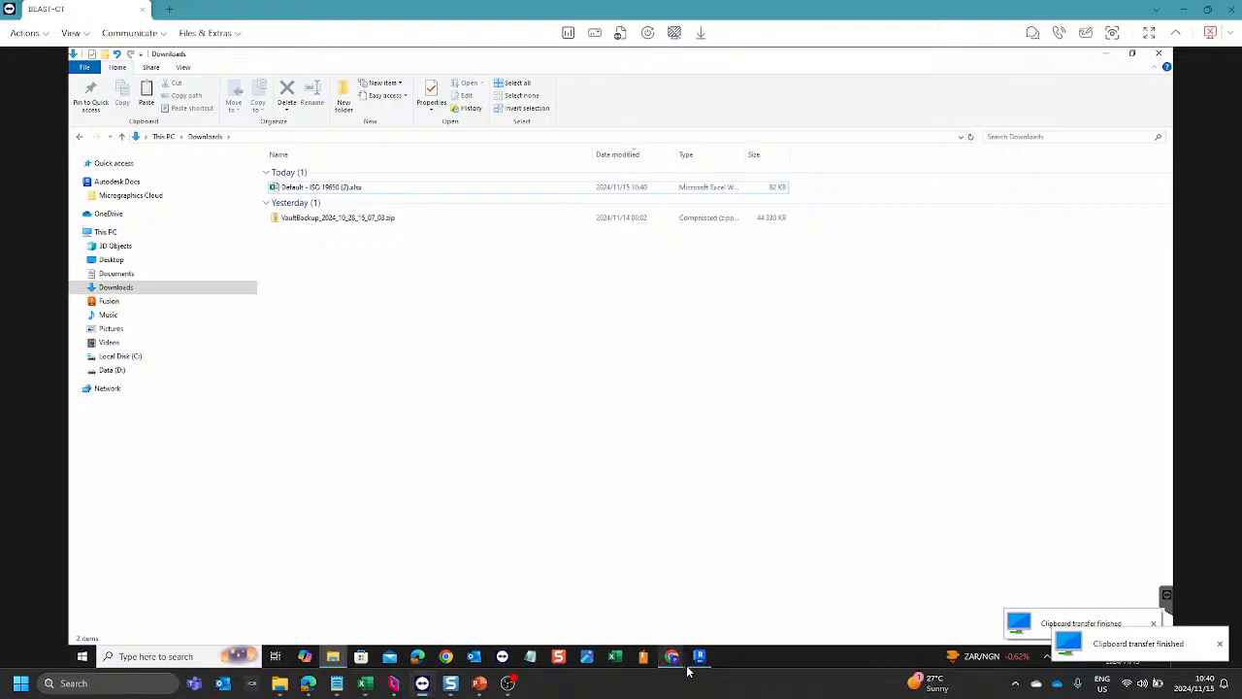
pyautogui.moveTo(672, 658)
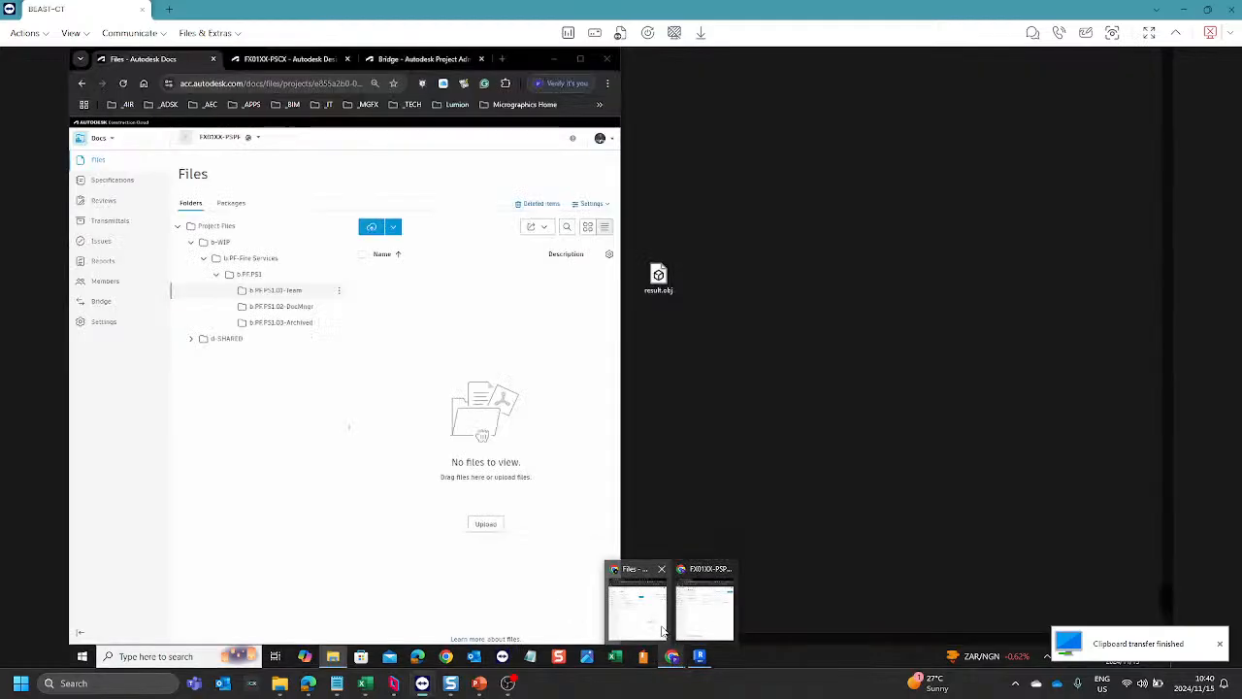
pyautogui.click(659, 607)
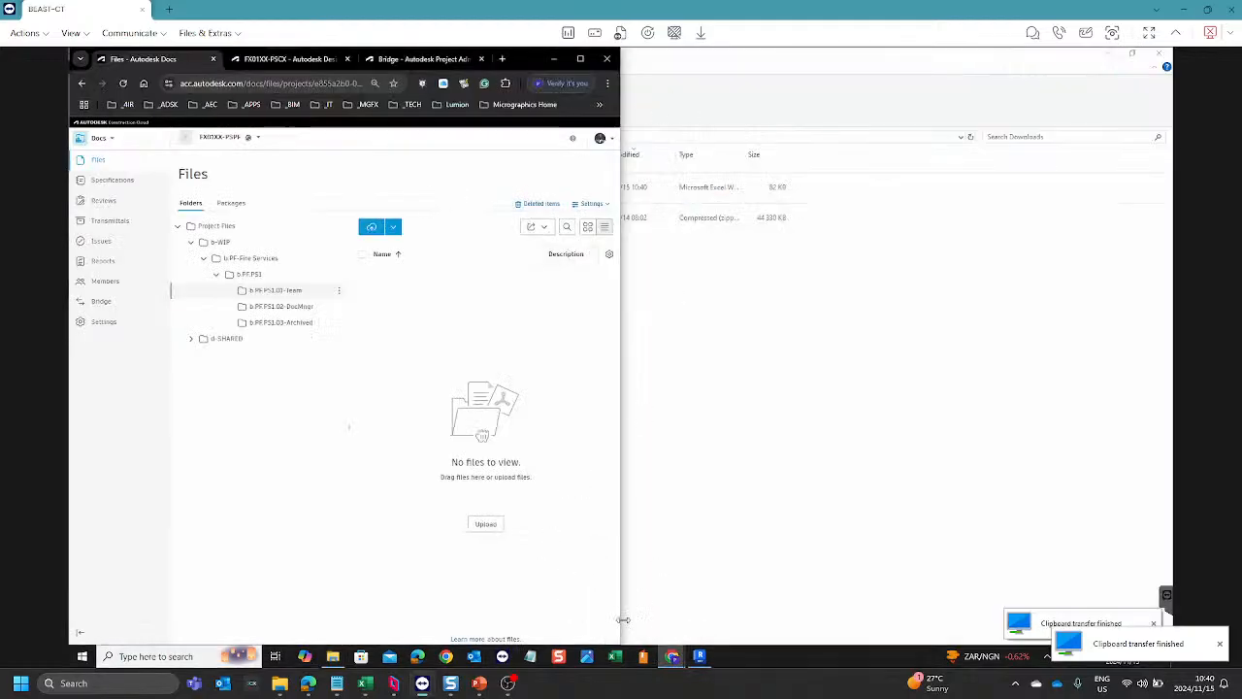
# Step: Open the naming standards settings for the FX01XX-PSPF project files
pyautogui.moveTo(683, 664)
pyautogui.click(709, 614)
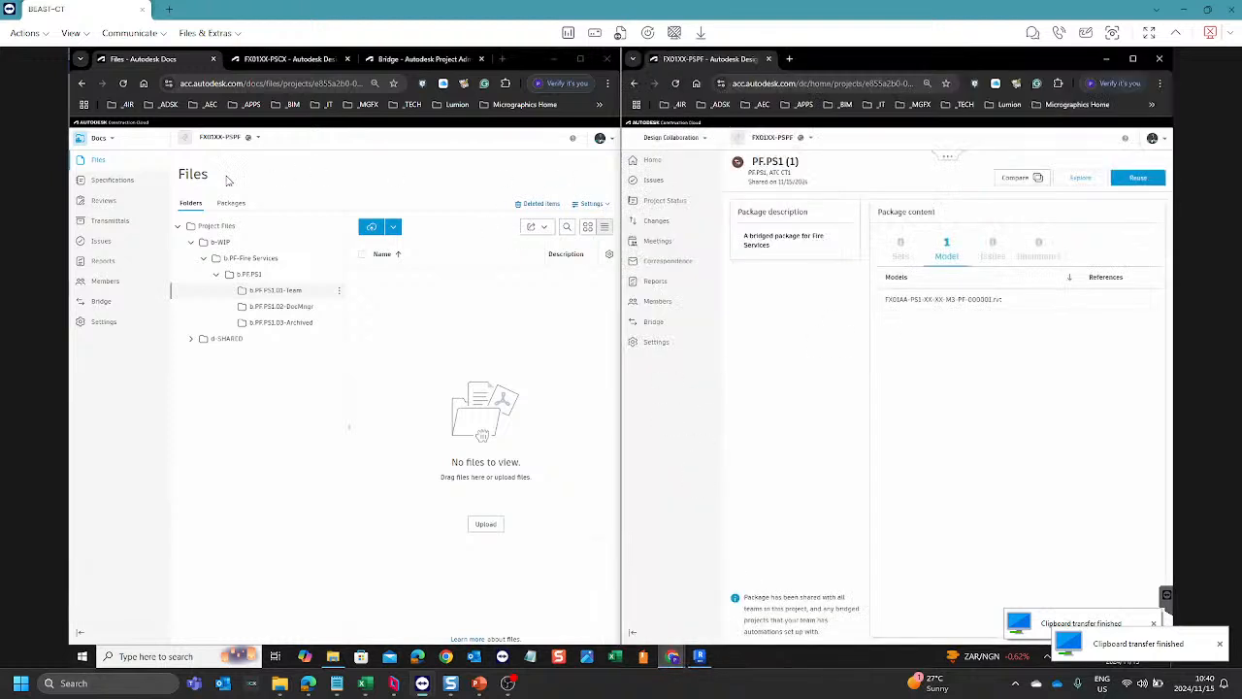
pyautogui.click(591, 203)
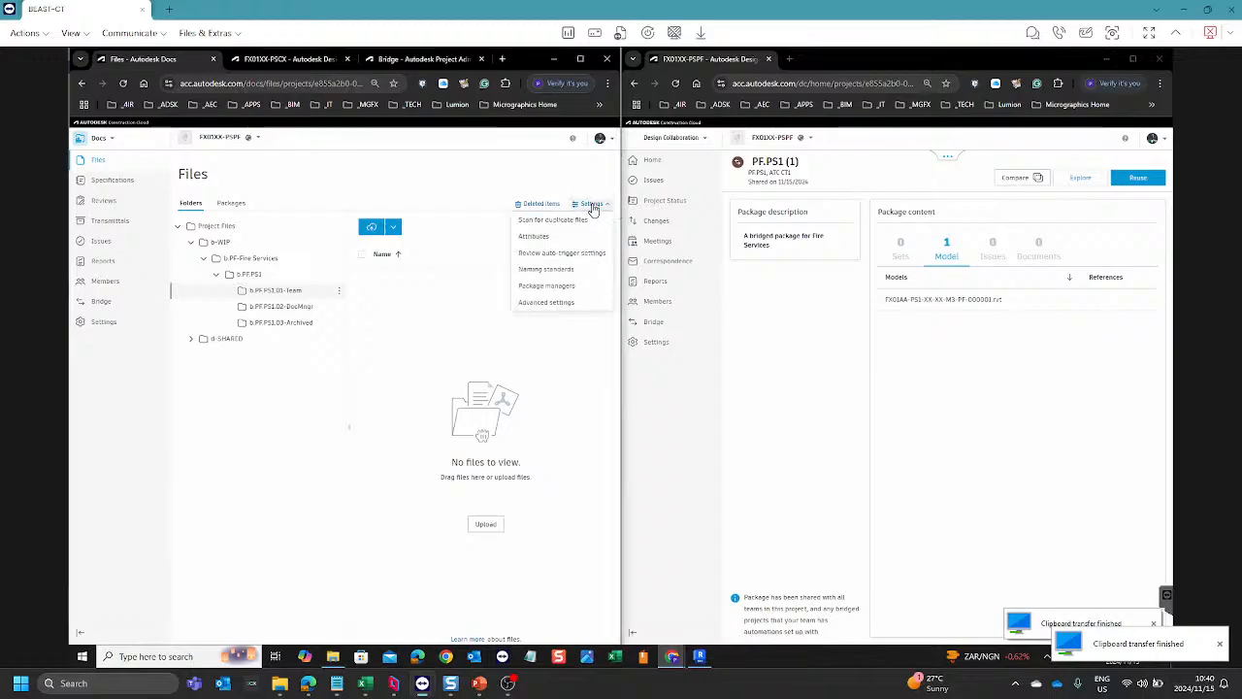
pyautogui.click(551, 271)
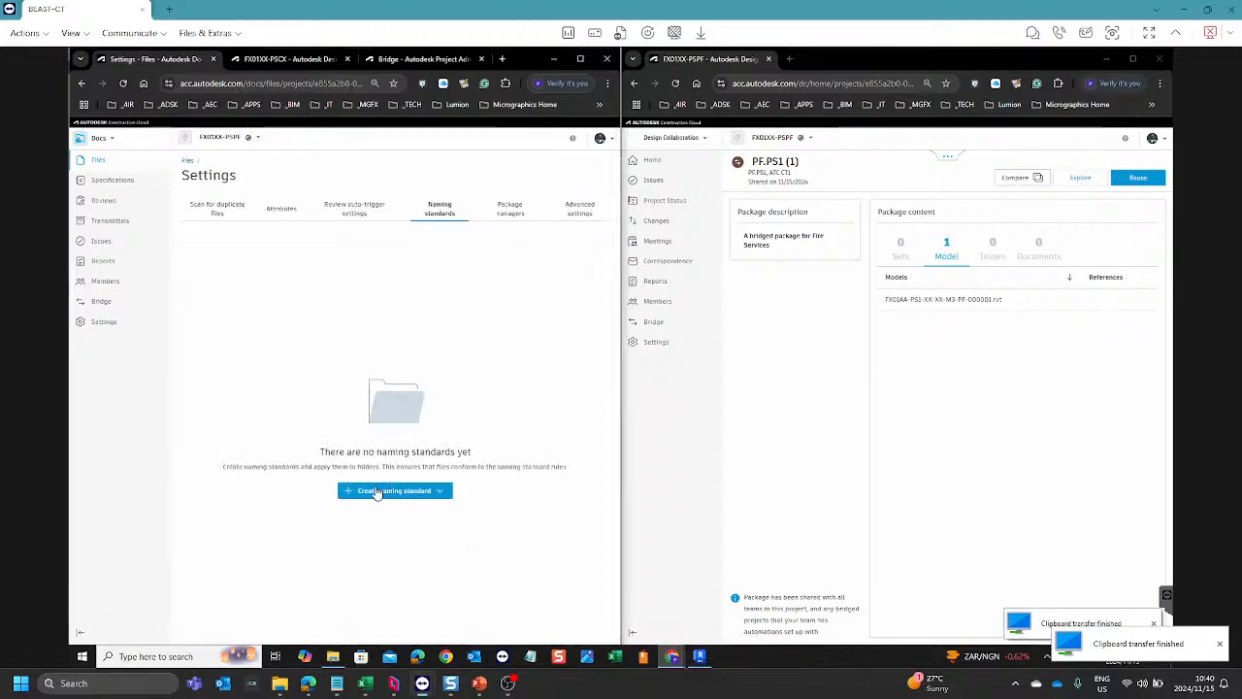
# Step: Import a new naming standard from the spreadsheet Default - ISO 19650 (2).xlsx in the remote Downloads folder
pyautogui.click(402, 496)
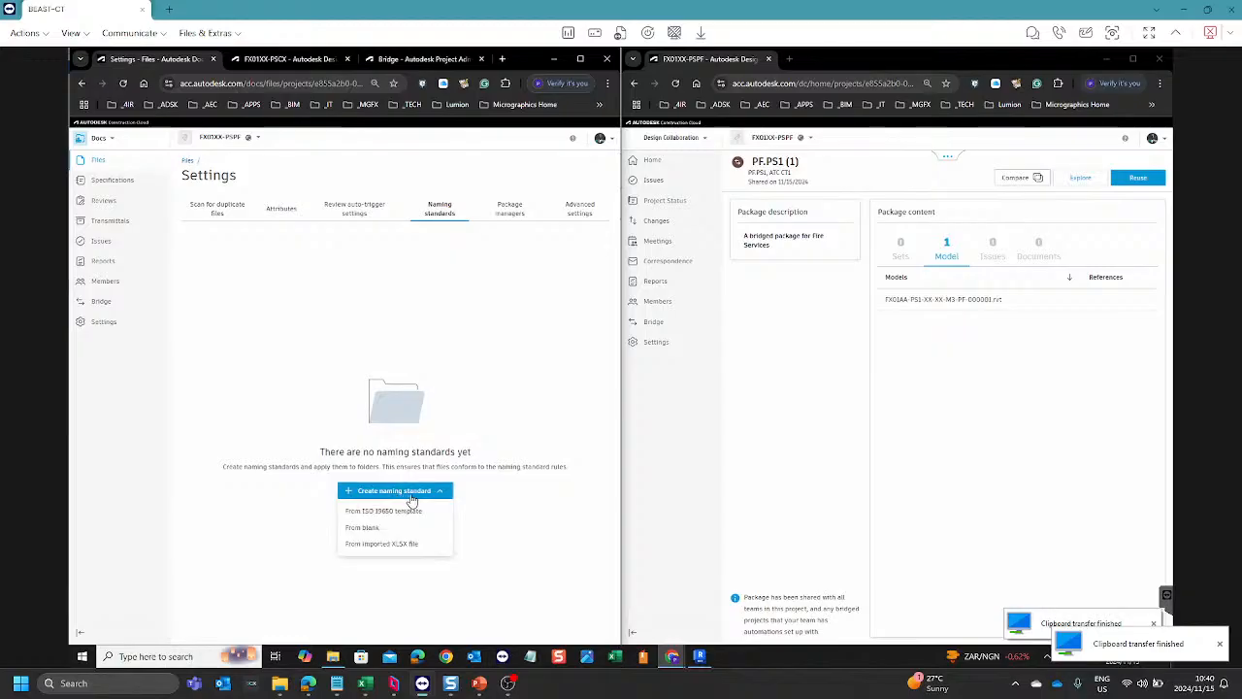
pyautogui.click(369, 548)
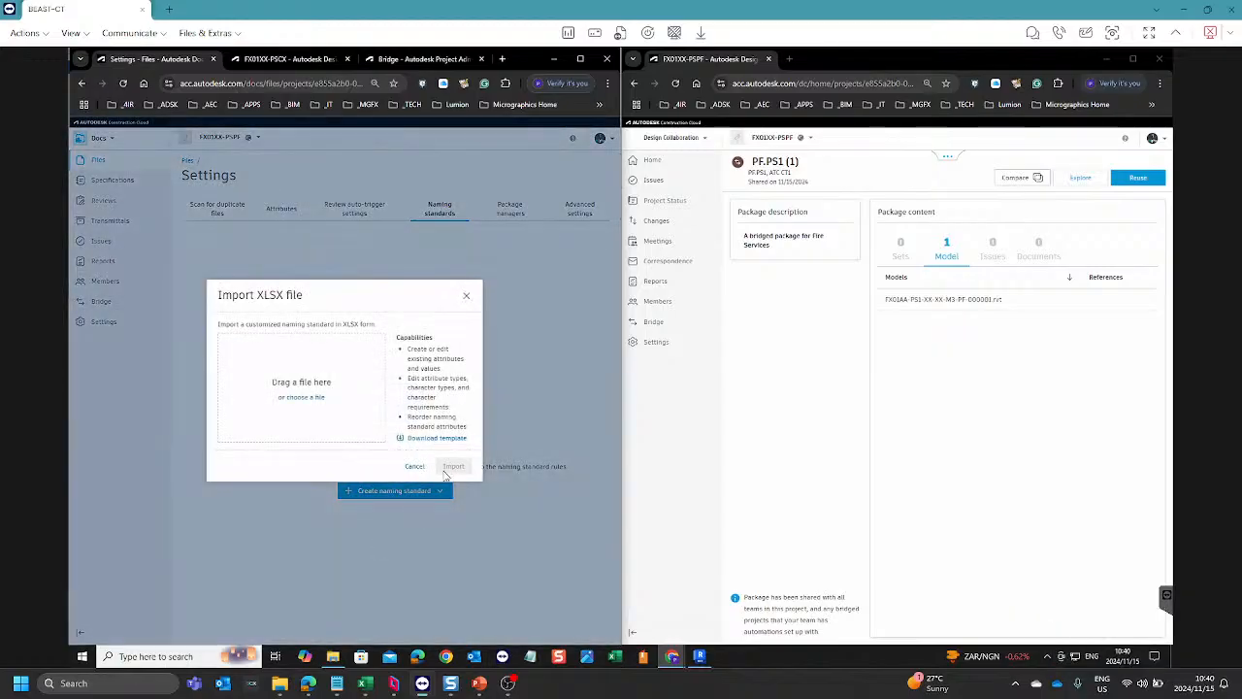
pyautogui.click(308, 400)
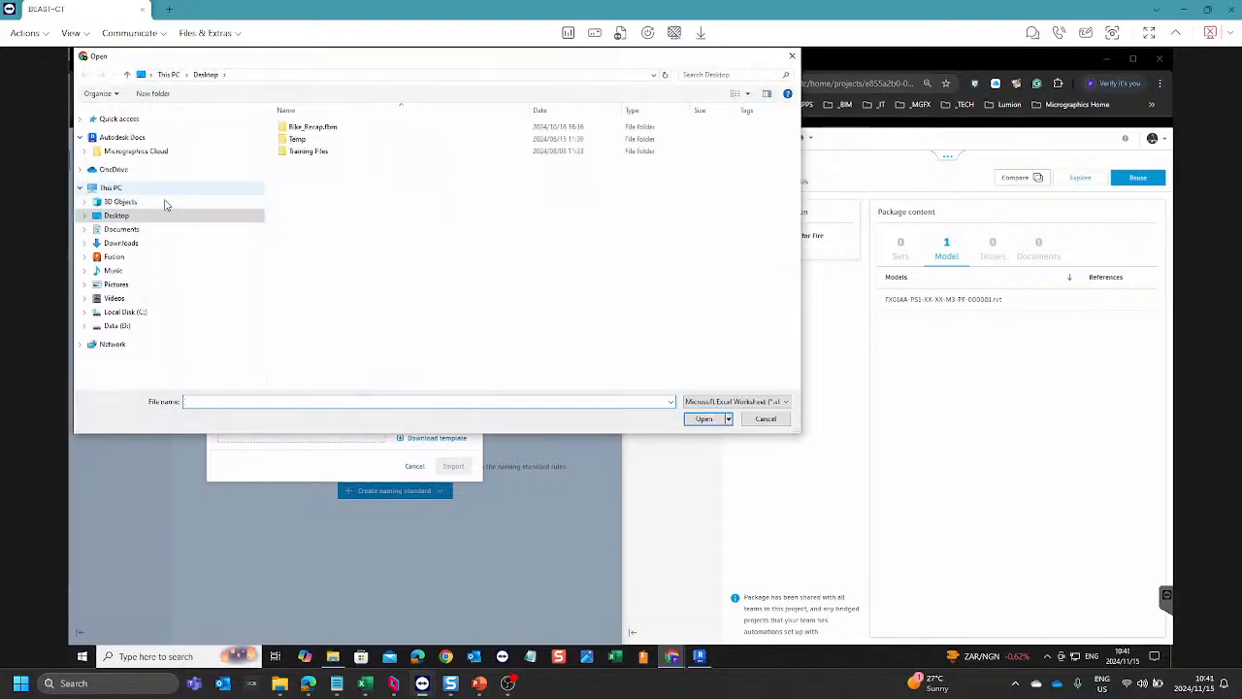
pyautogui.click(120, 243)
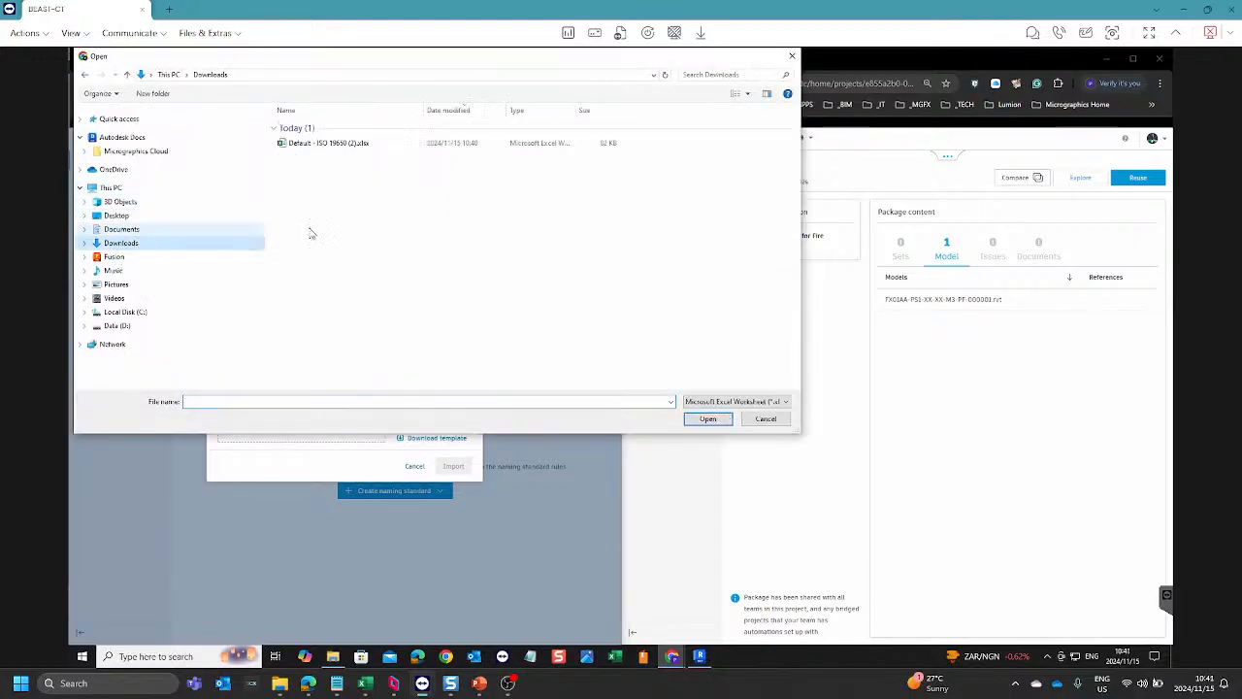
pyautogui.click(320, 144)
pyautogui.click(708, 420)
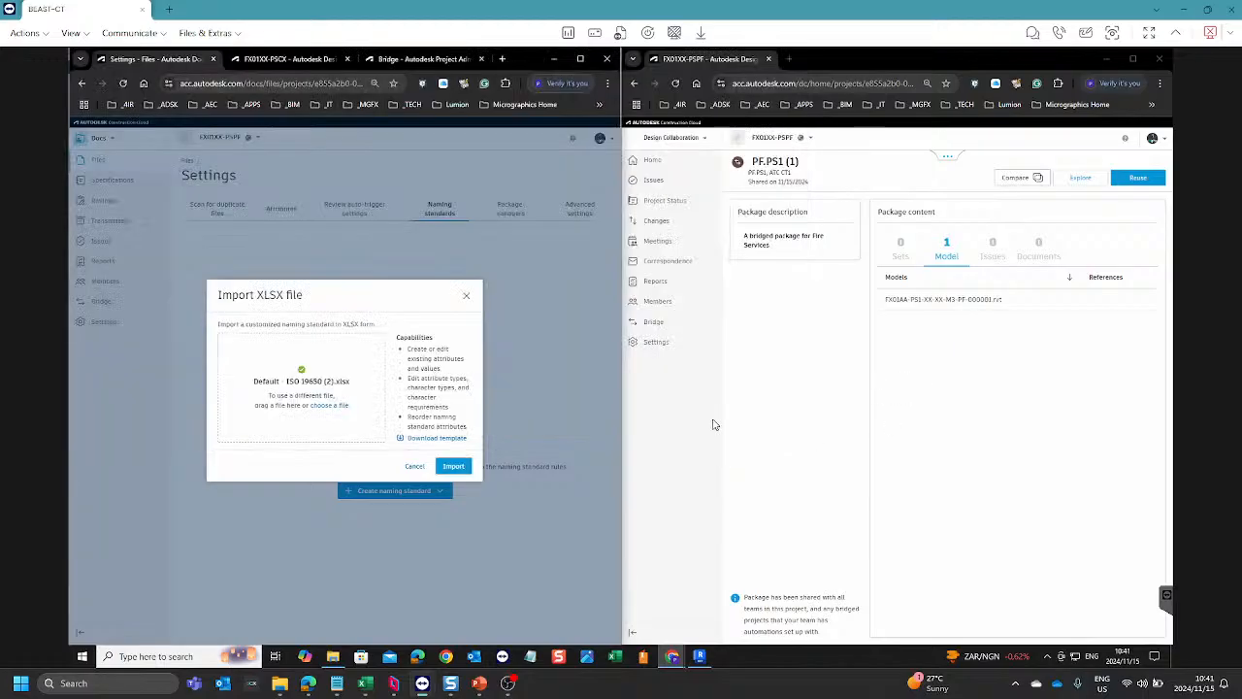
pyautogui.click(455, 467)
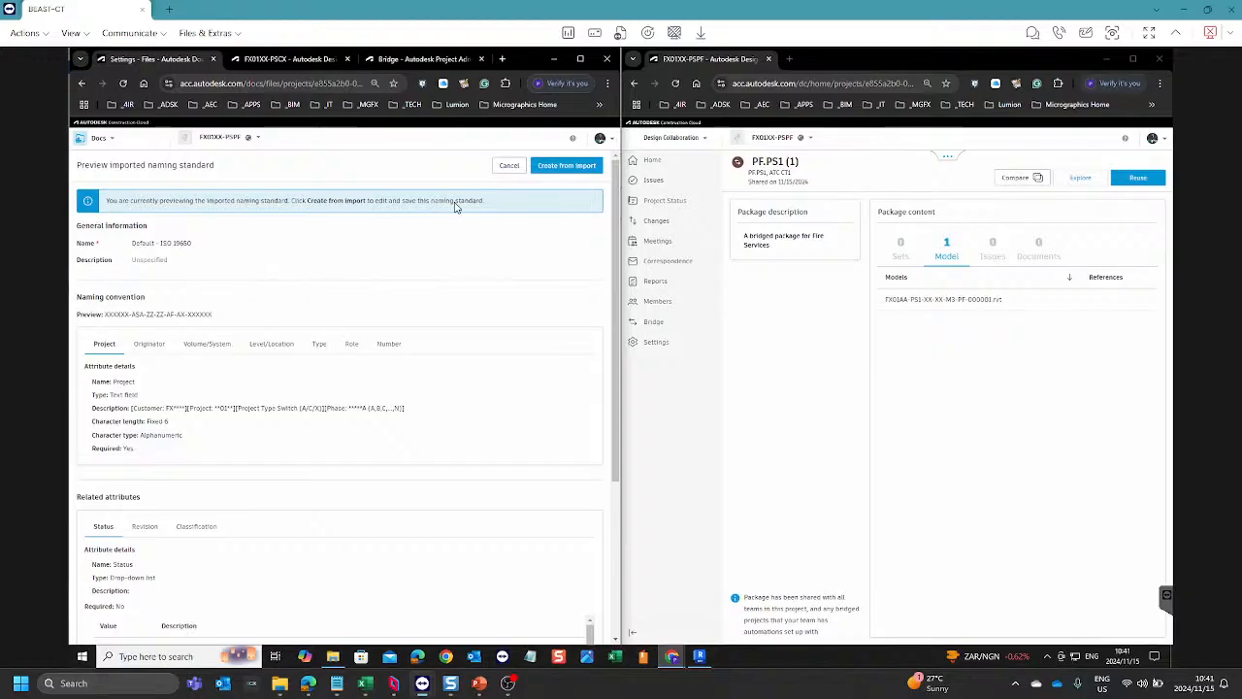
# Step: Review the imported Default - ISO 19650 preview, create the naming standard from it, and save it
pyautogui.scroll(-3, 450, 252)
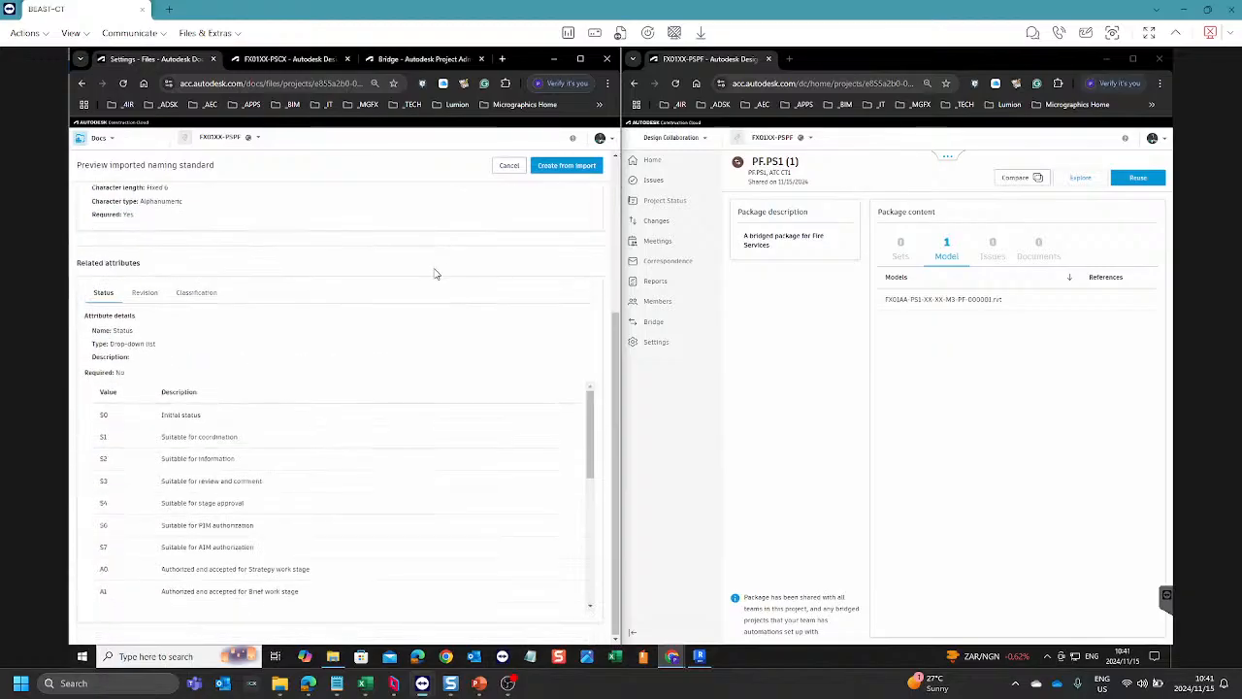
pyautogui.scroll(3, 446, 270)
pyautogui.click(581, 59)
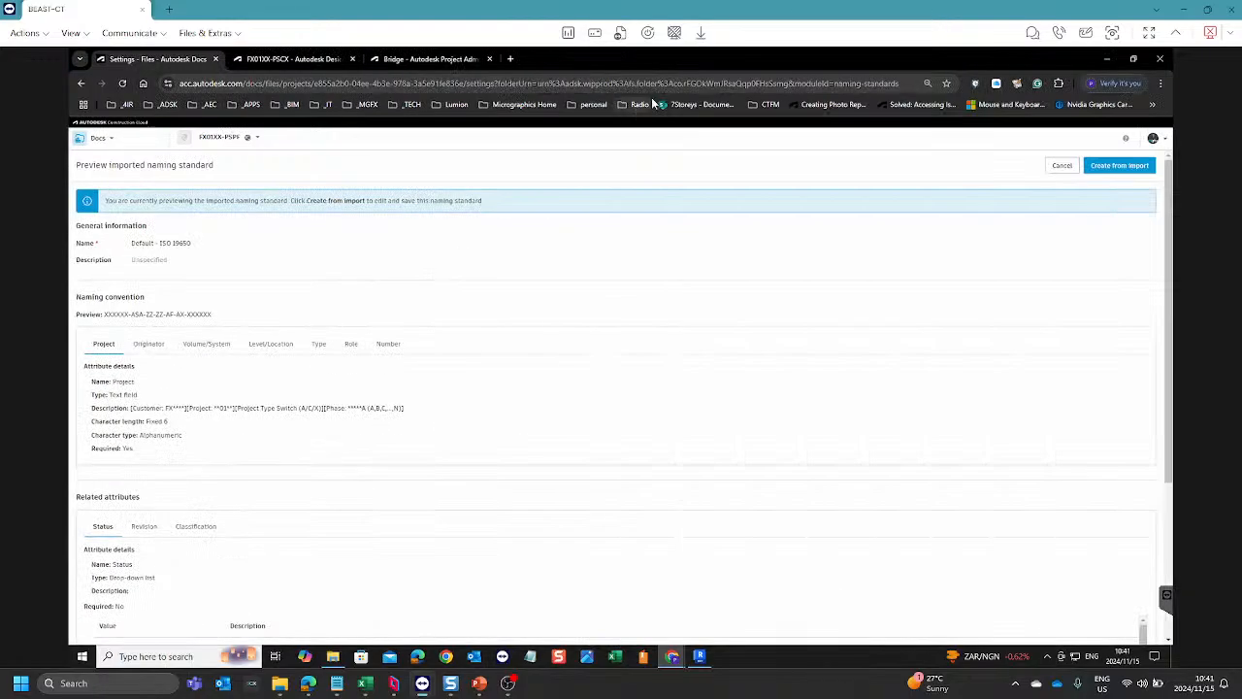
pyautogui.scroll(-3, 846, 266)
pyautogui.scroll(3, 850, 277)
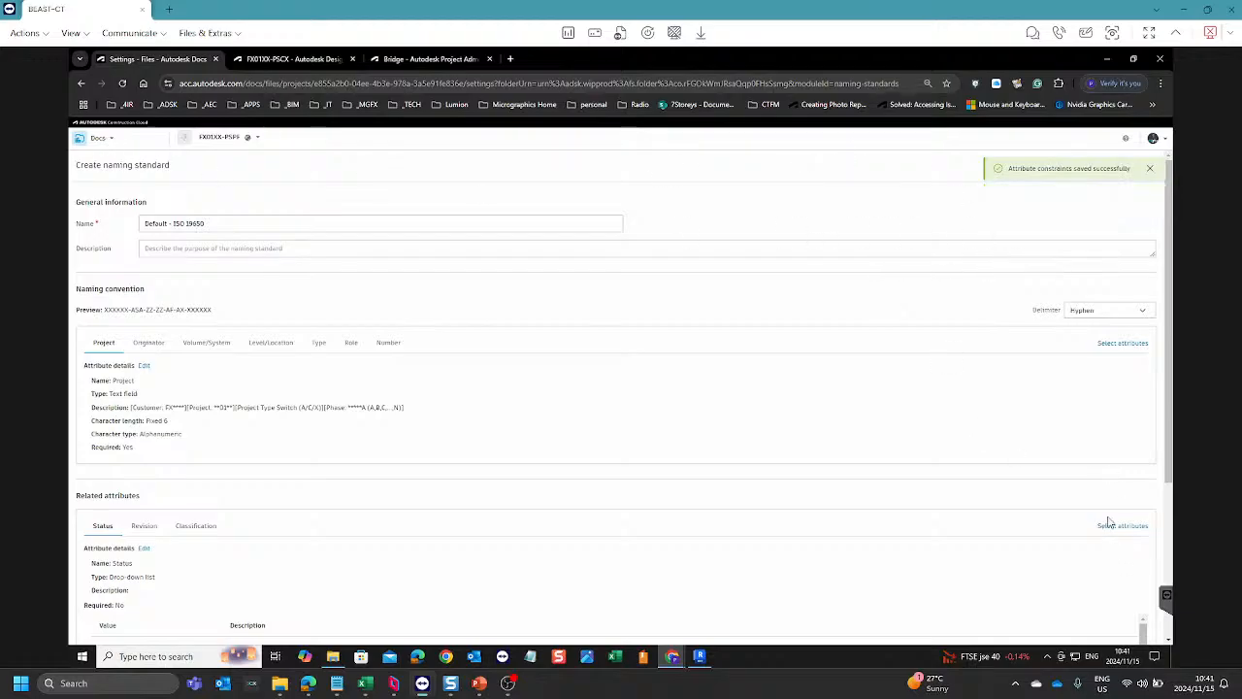
pyautogui.scroll(-10, 1058, 493)
pyautogui.scroll(1, 1129, 264)
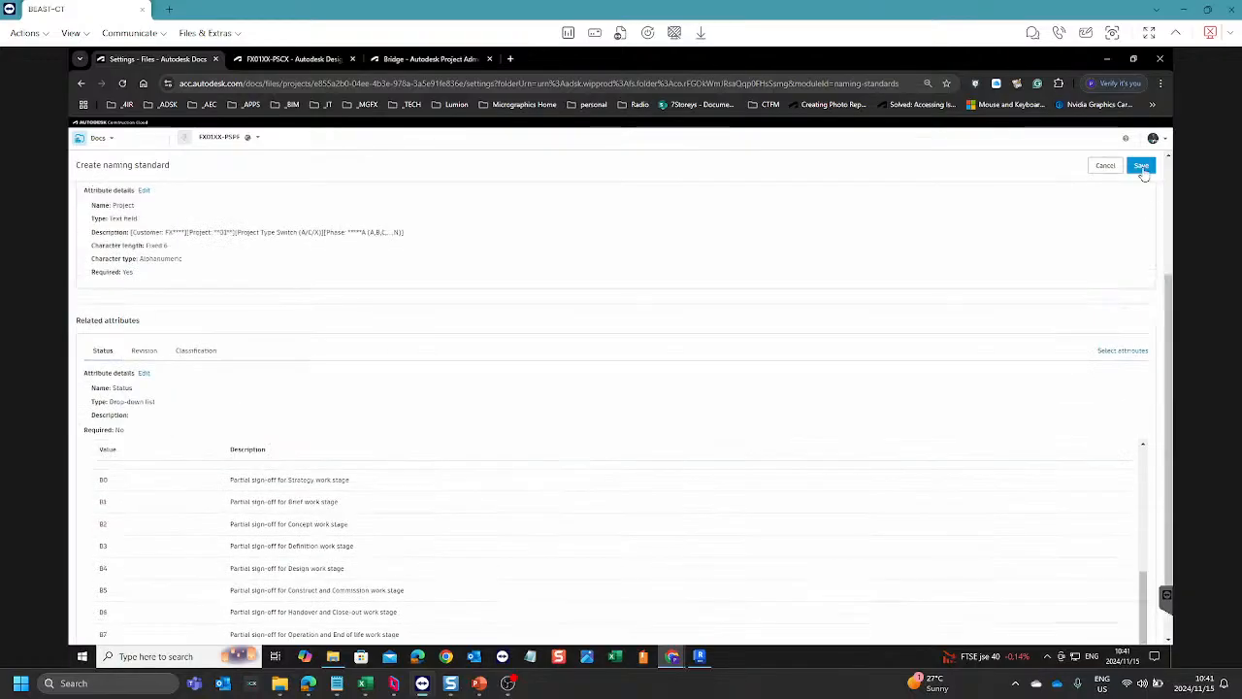
pyautogui.scroll(3, 1141, 185)
pyautogui.click(1134, 171)
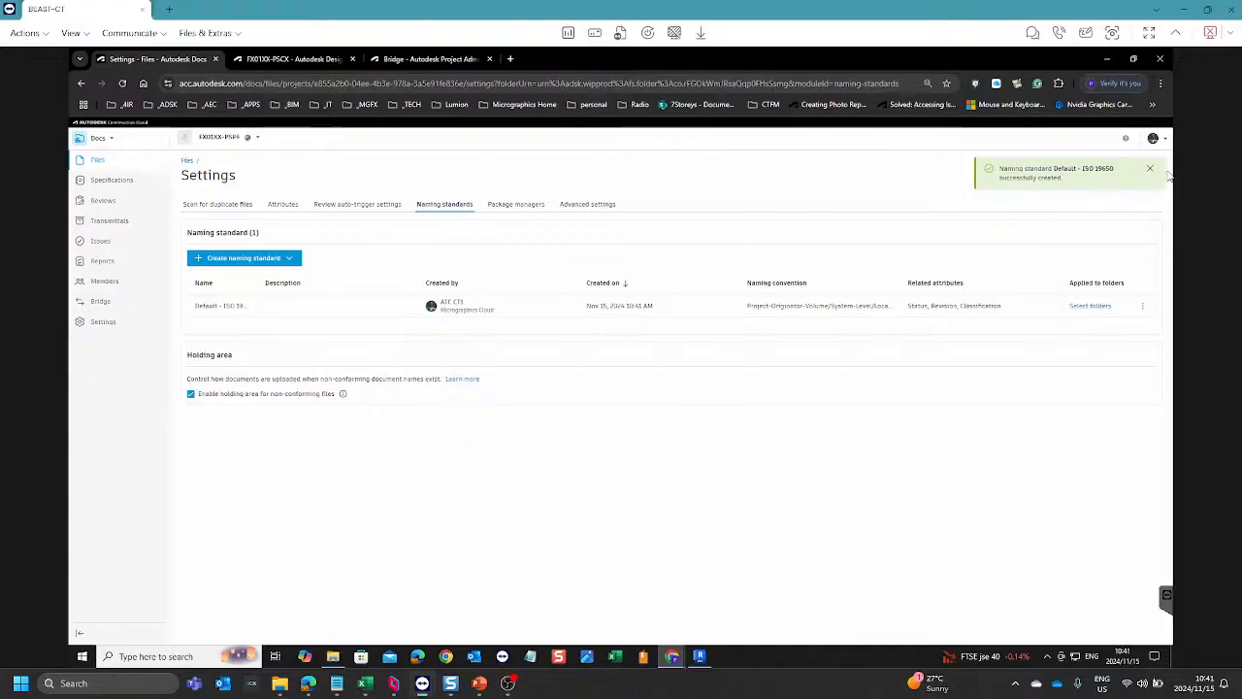
pyautogui.click(1150, 171)
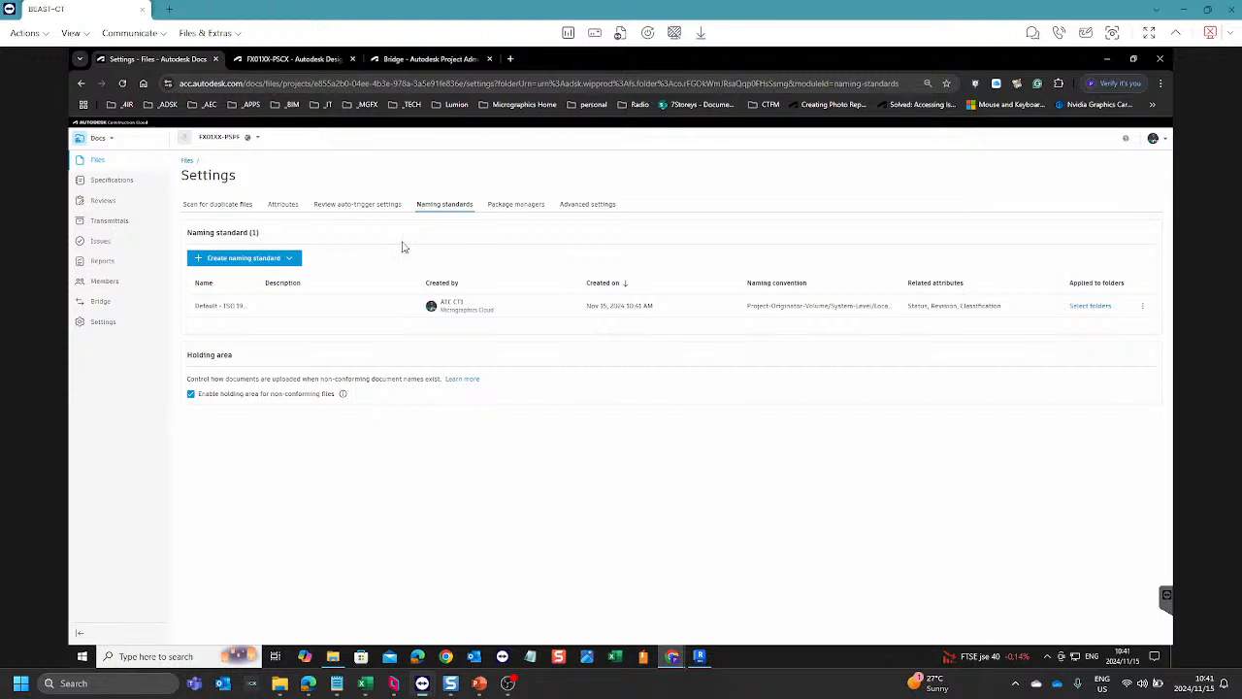
# Step: Return to the project files and apply the Default - ISO 19650 naming standard to the b.PF.PS1.01-Team folder only
pyautogui.click(188, 164)
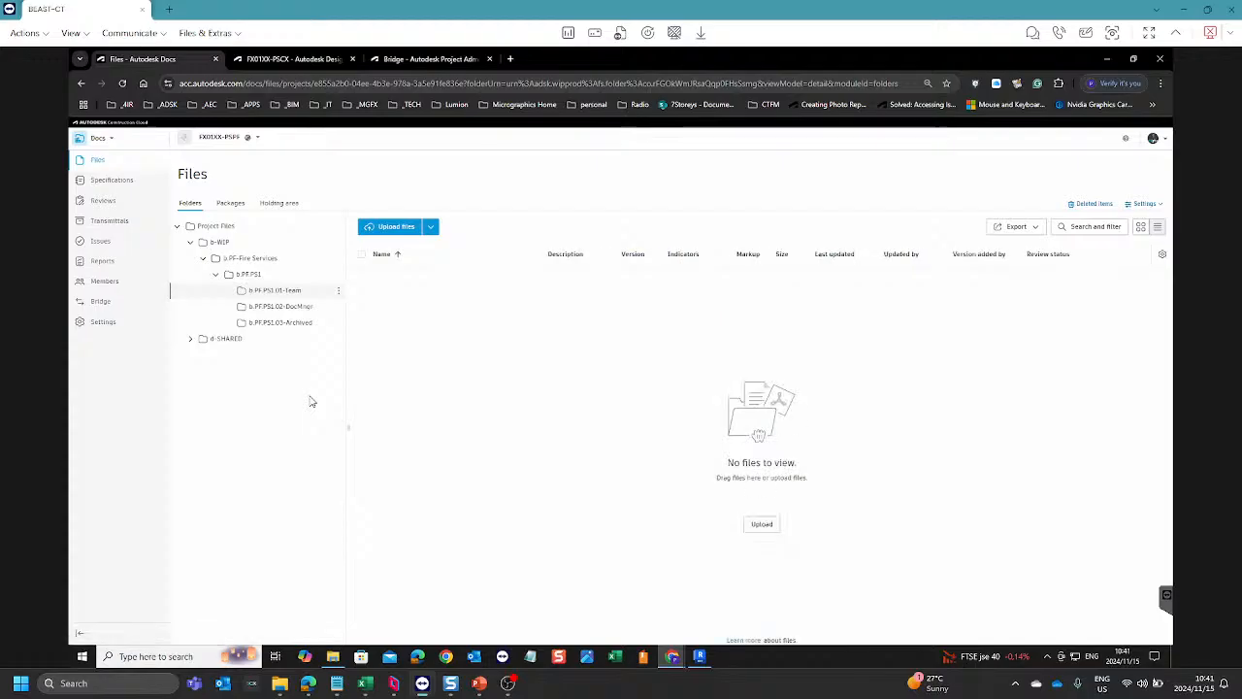
pyautogui.click(339, 291)
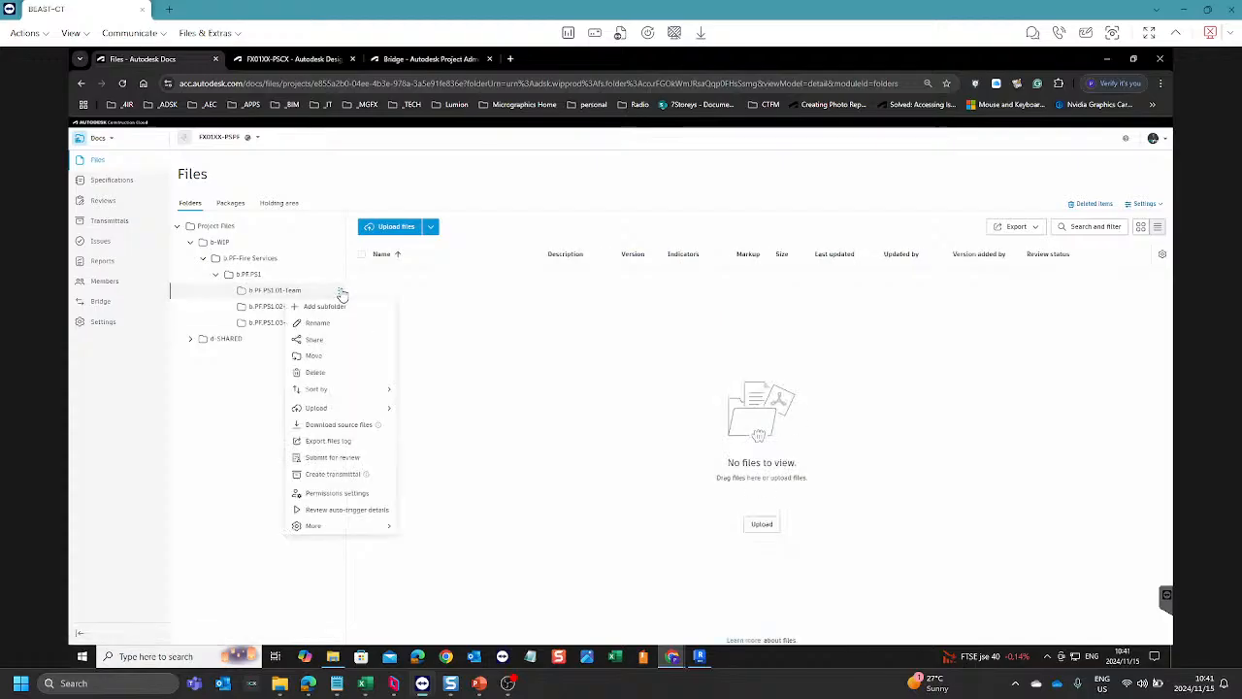
pyautogui.moveTo(344, 526)
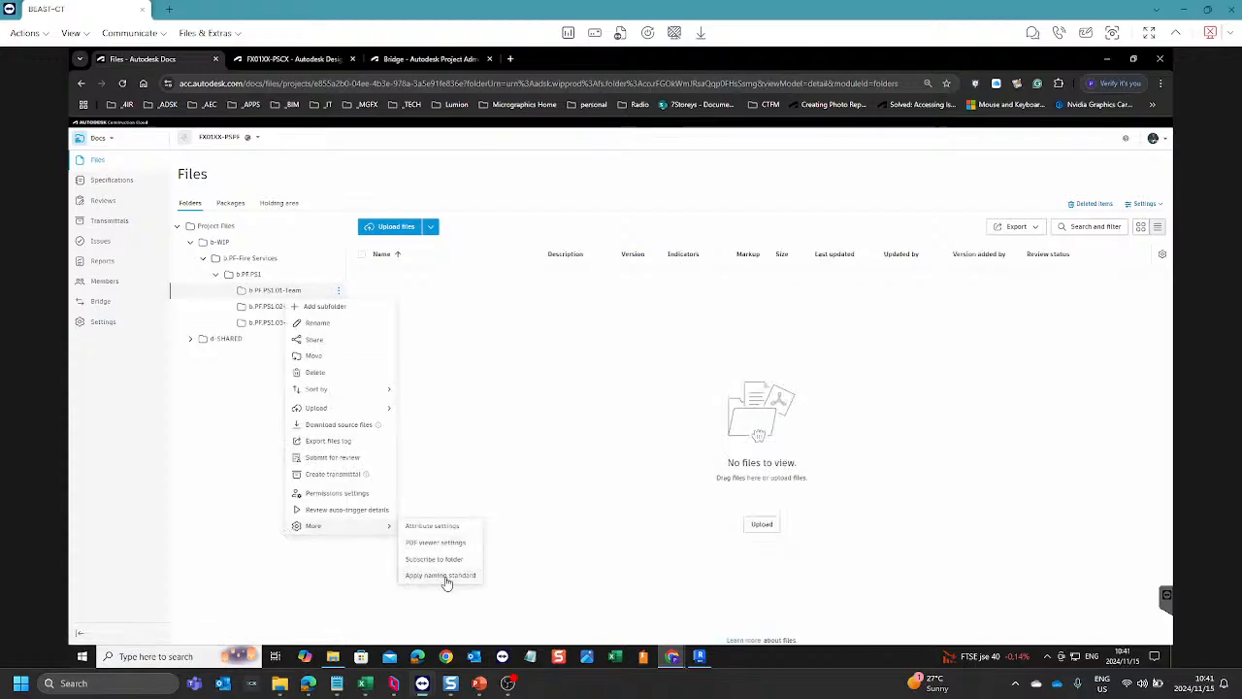
pyautogui.click(445, 576)
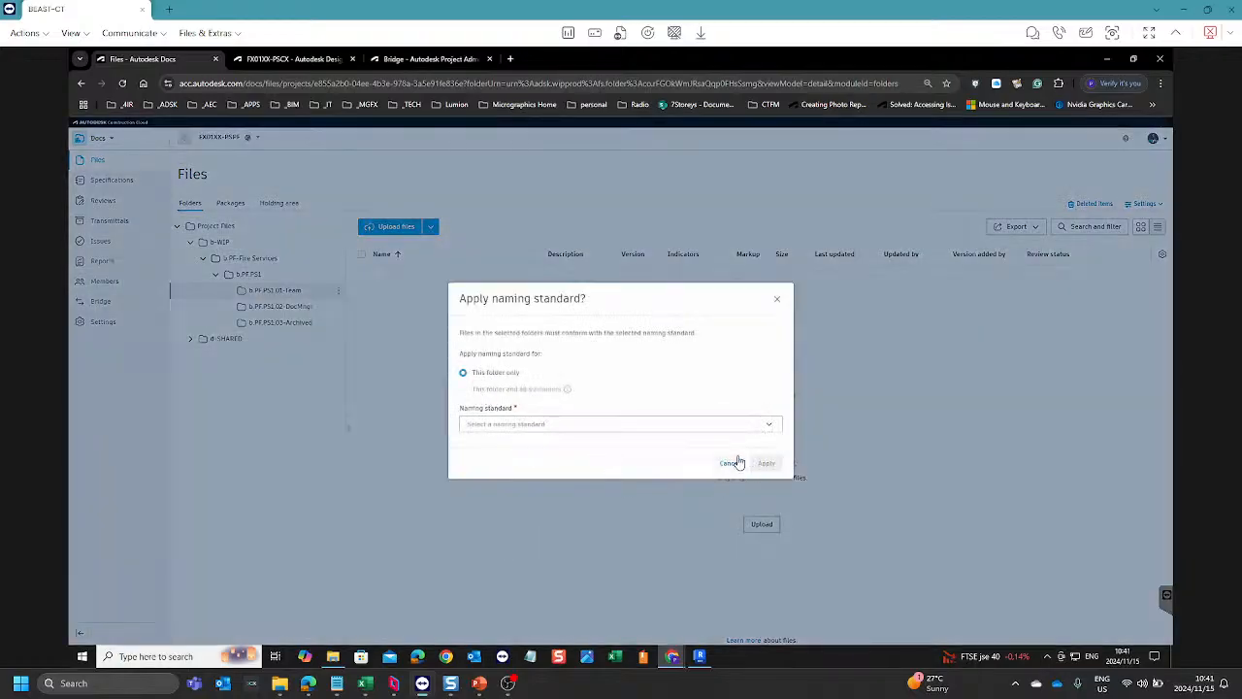
pyautogui.click(527, 424)
pyautogui.click(506, 443)
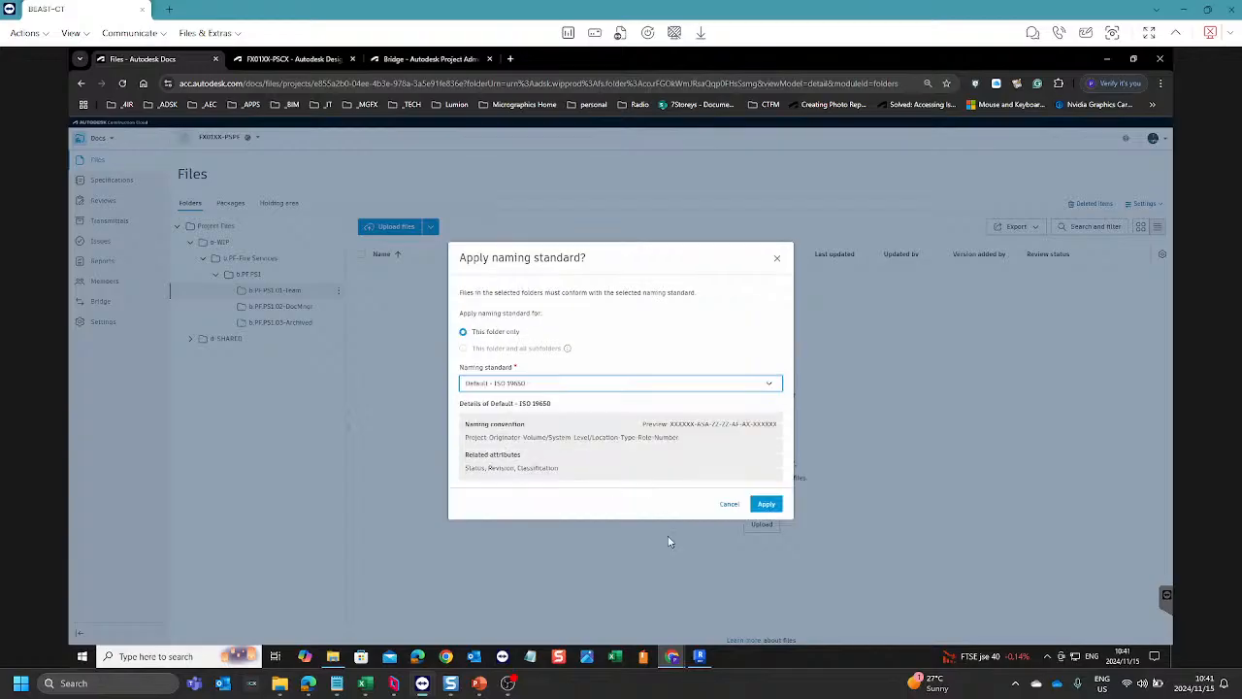
pyautogui.click(766, 504)
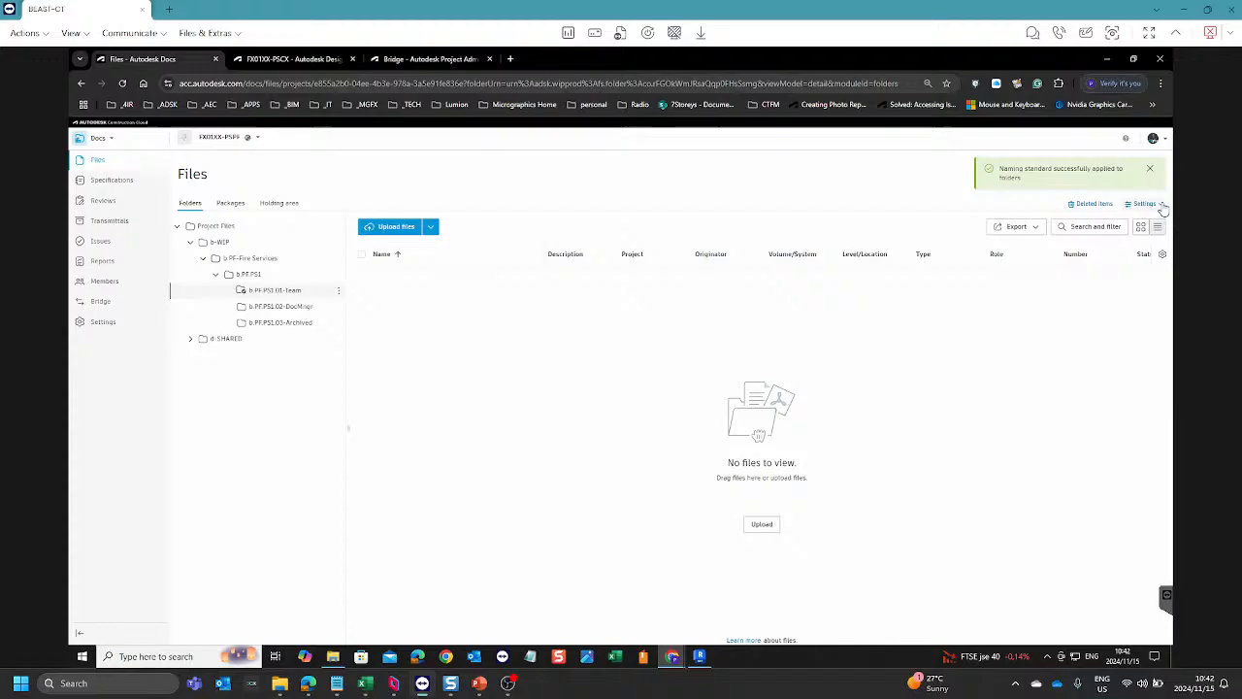
# Step: Select the deleted Consumed folder and FX01AA-PS1-XX-XX-M3-PF-000001.rvt for restoring and continue to the naming validation
pyautogui.click(1095, 204)
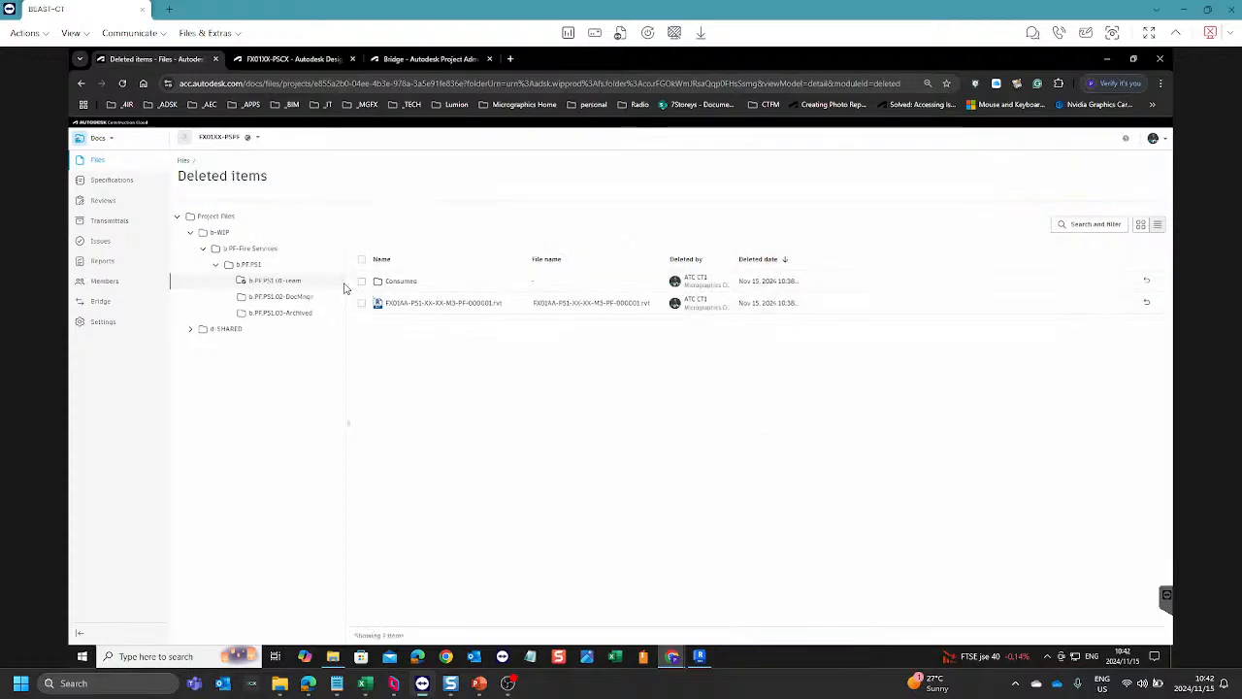
pyautogui.click(361, 282)
pyautogui.click(362, 303)
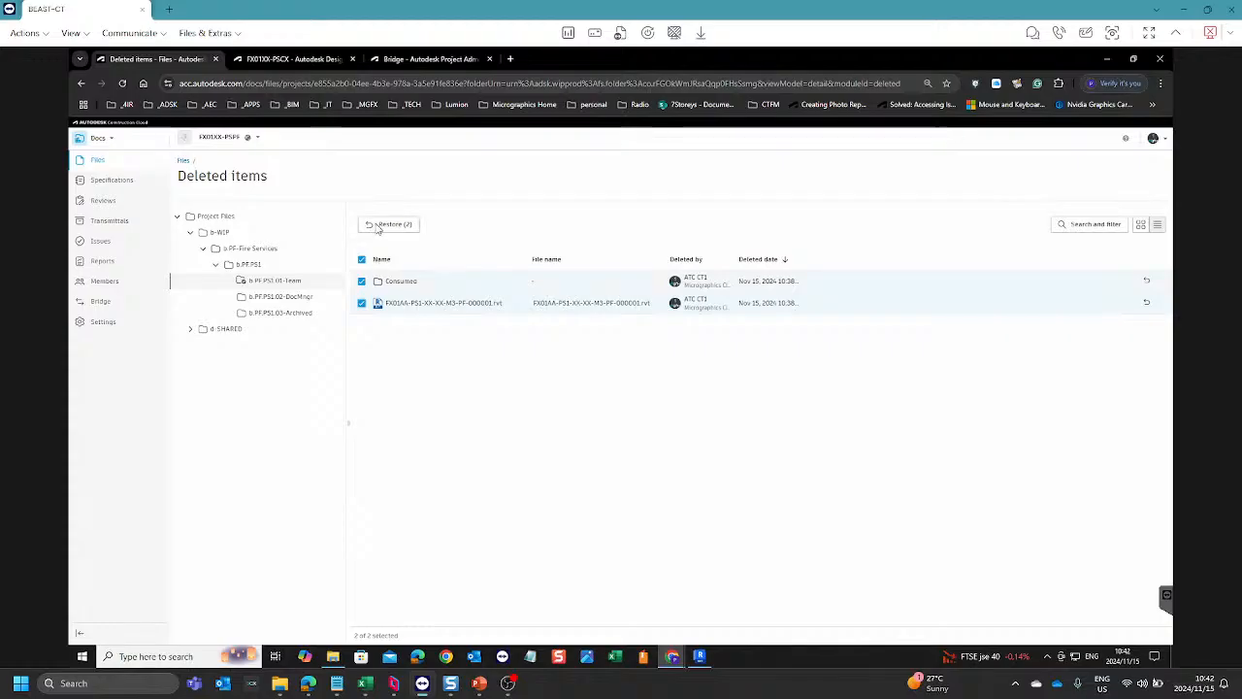
pyautogui.click(389, 224)
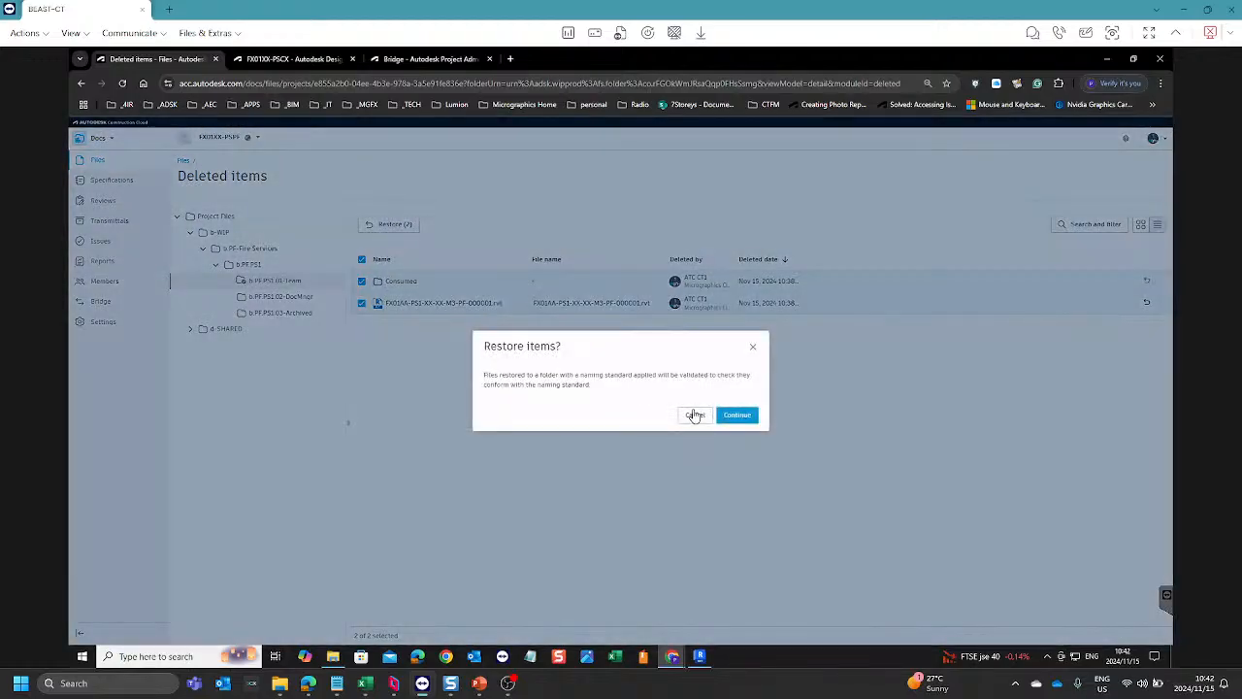
pyautogui.click(742, 416)
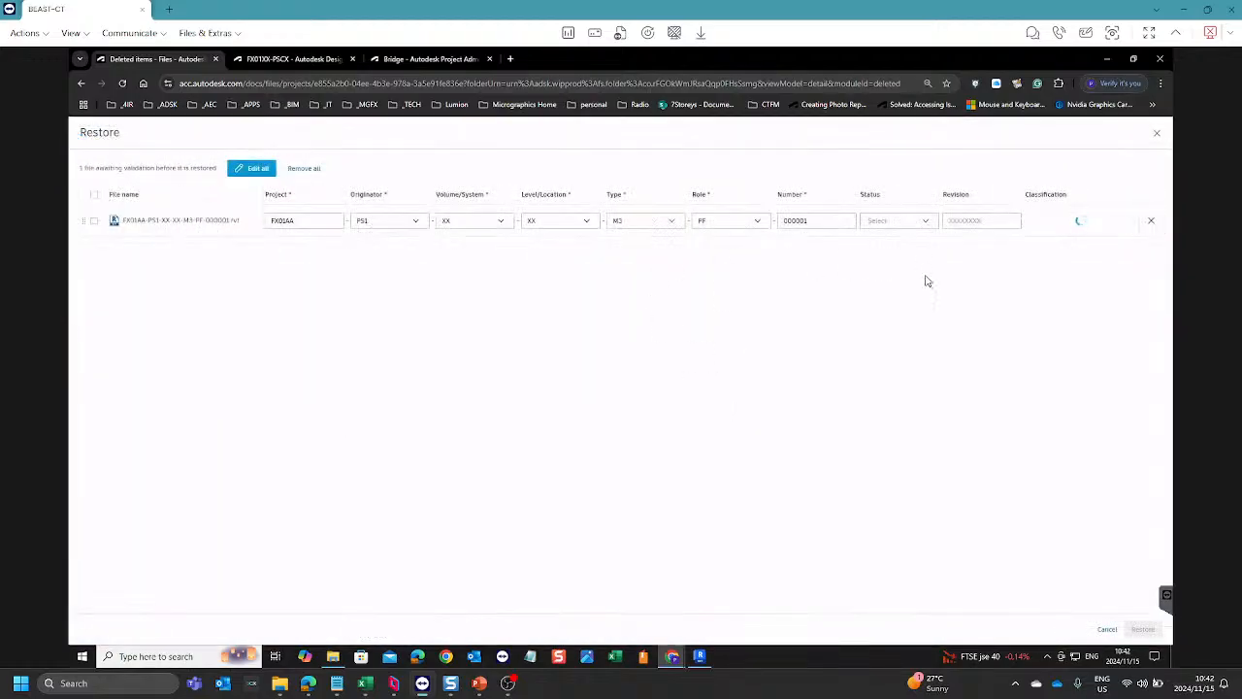
# Step: Set the restored Revit file's status to S1 and its revision to R01
pyautogui.click(873, 227)
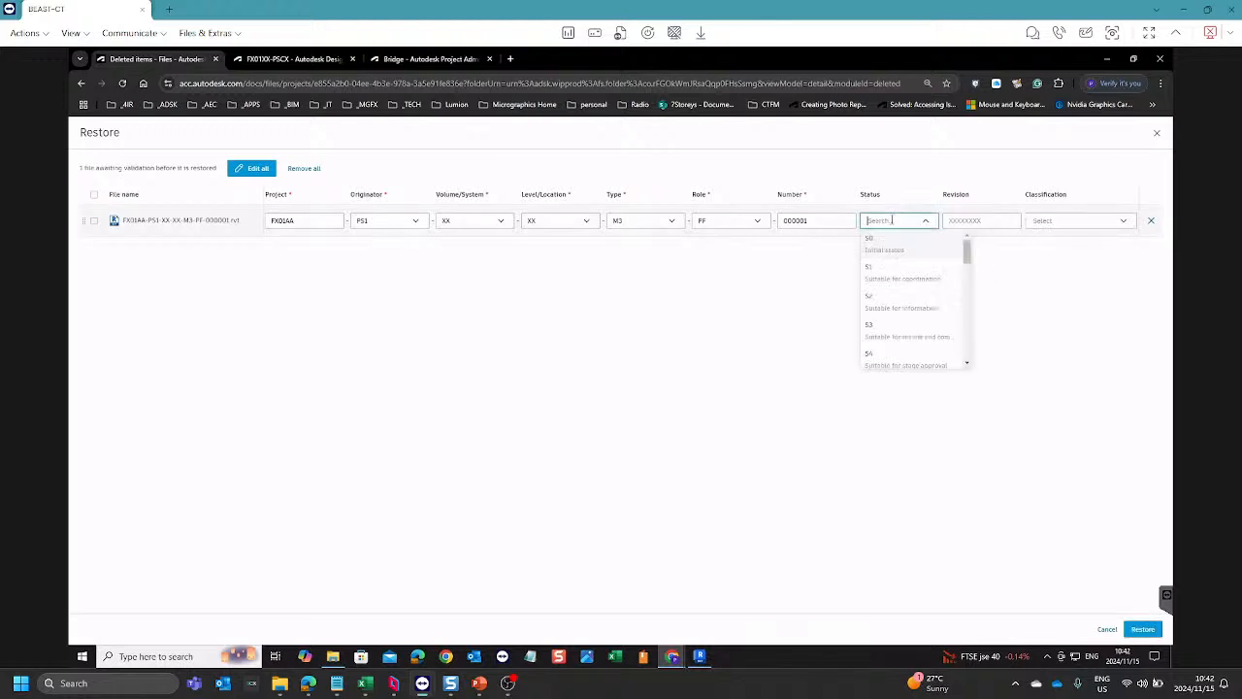
pyautogui.click(891, 276)
pyautogui.click(967, 222)
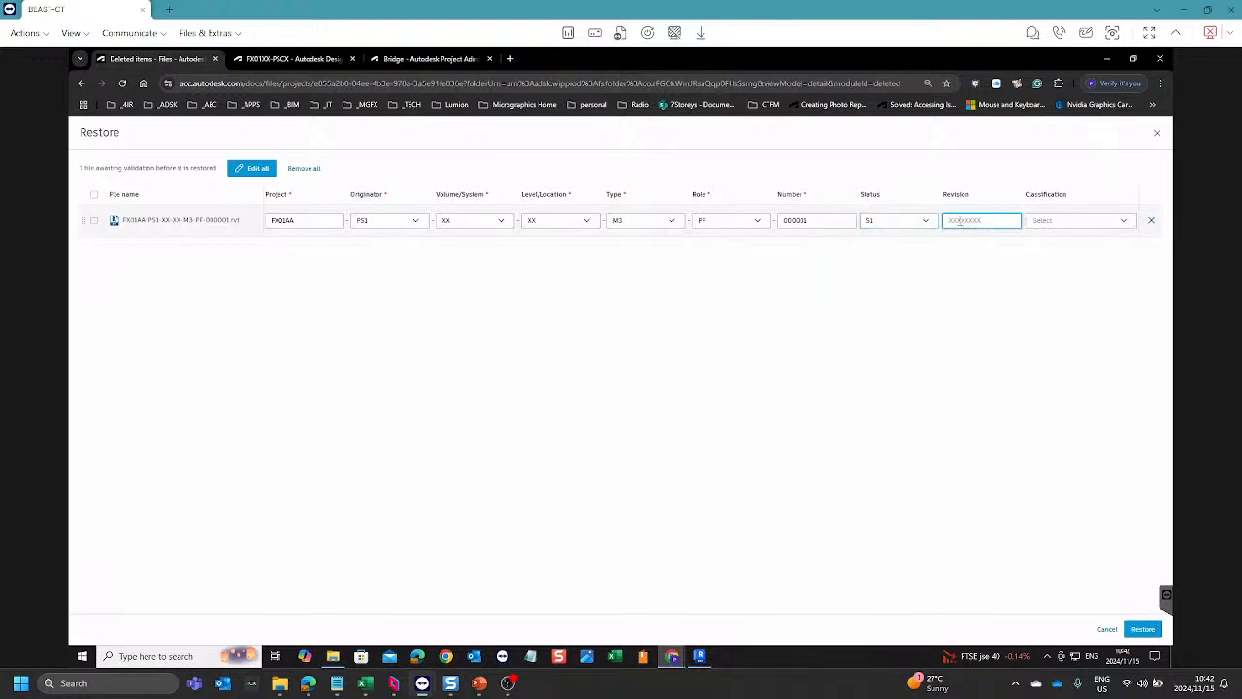
pyautogui.write('R01')
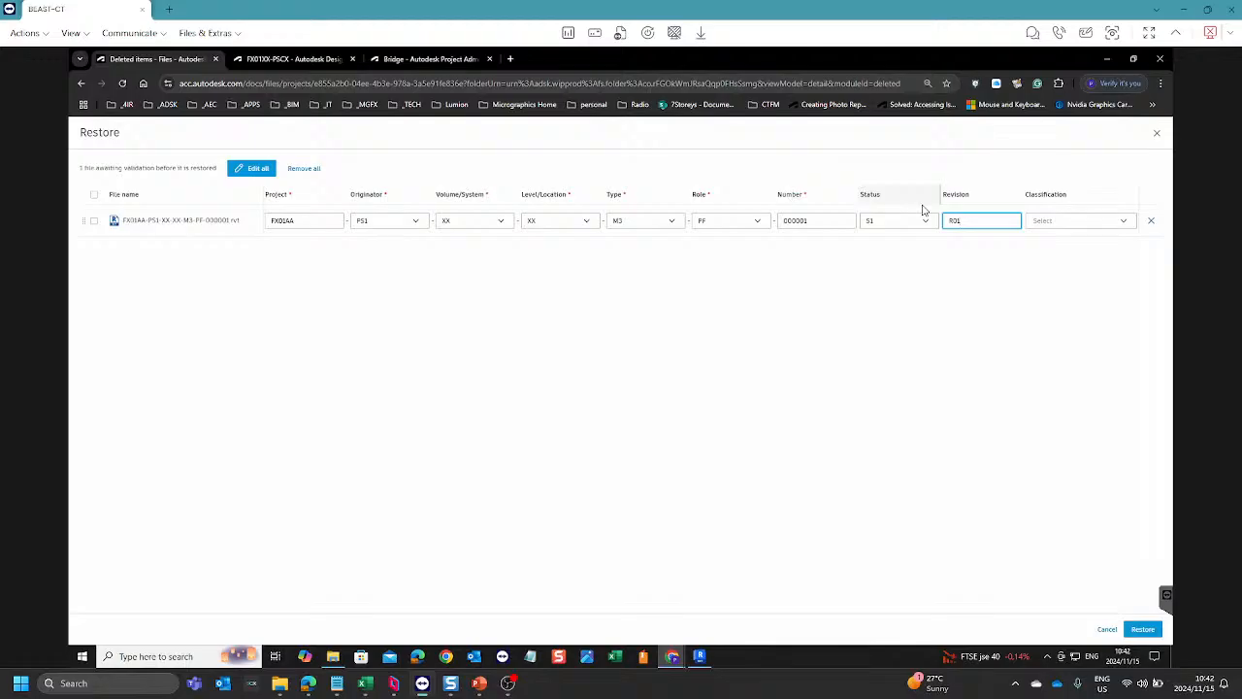
# Step: Set the restored Revit file's classification to PM_40_35_10 (Building services models) and complete the restore
pyautogui.click(1065, 221)
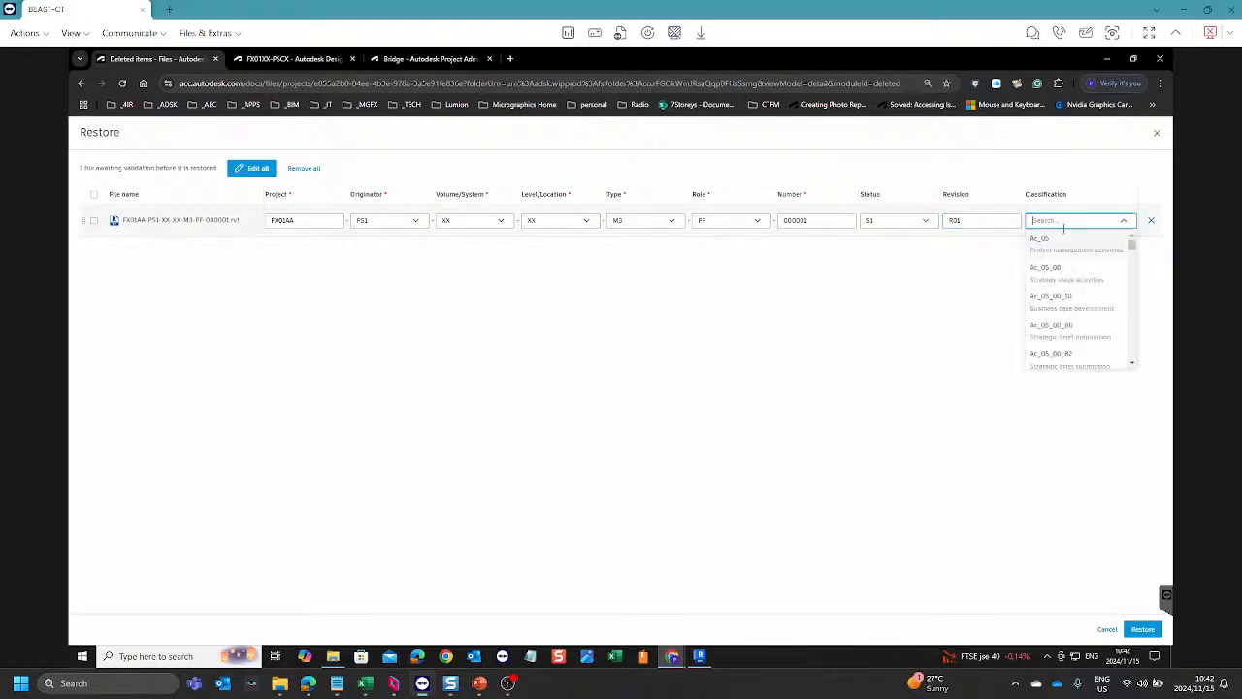
pyautogui.write('model')
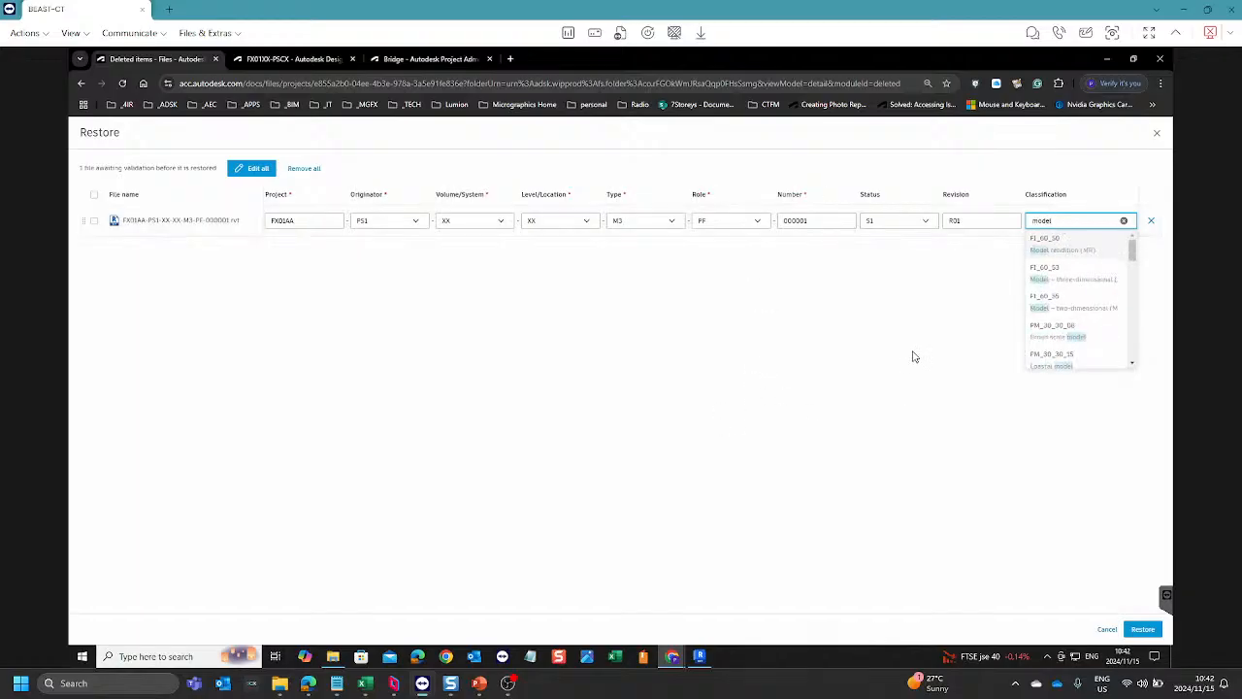
pyautogui.scroll(-2, 1077, 321)
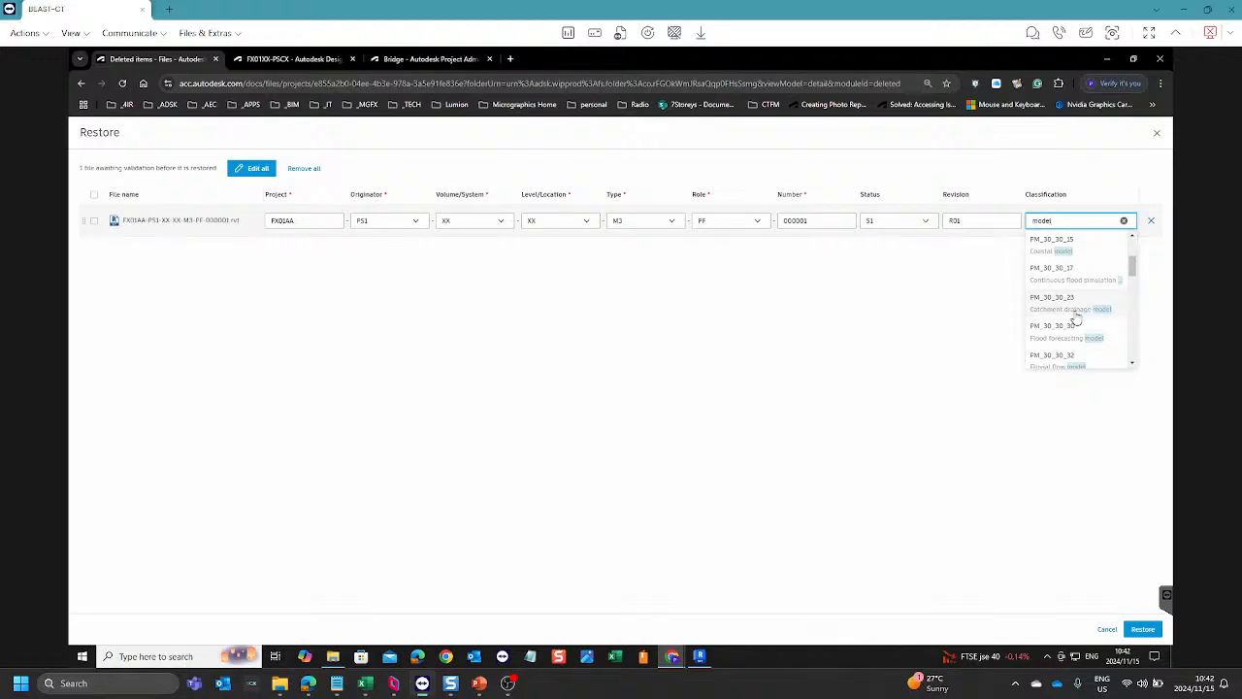
pyautogui.scroll(-3, 1077, 312)
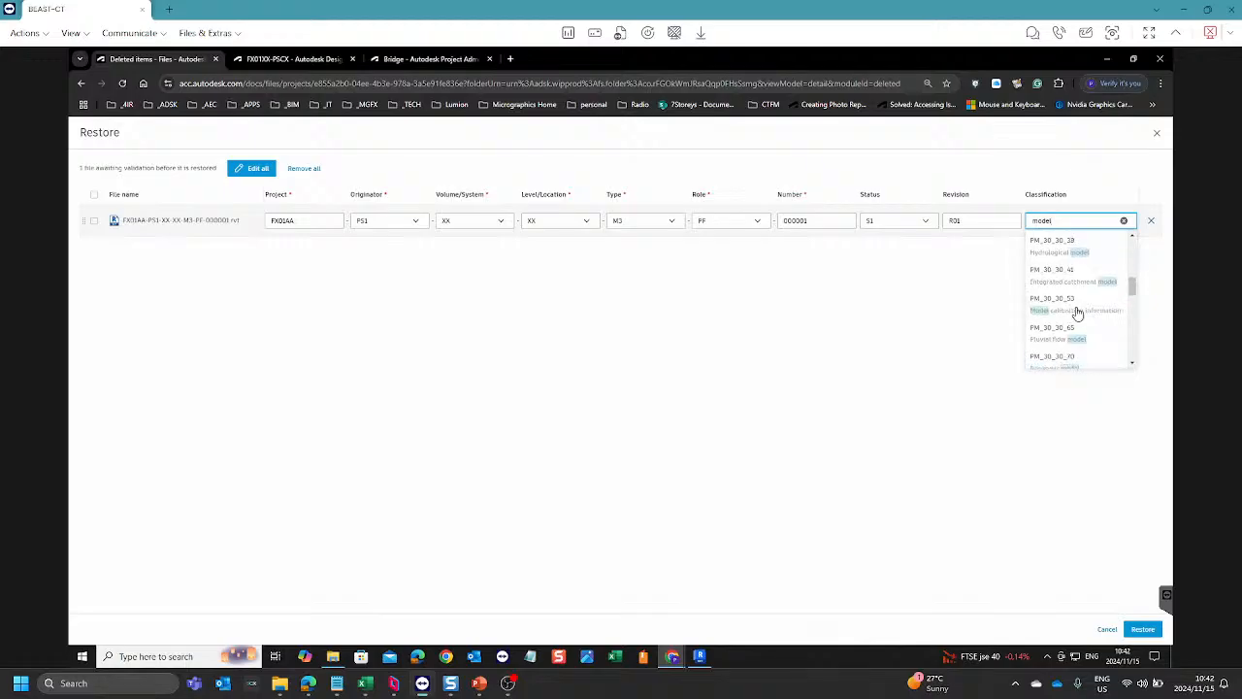
pyautogui.scroll(-2, 1078, 312)
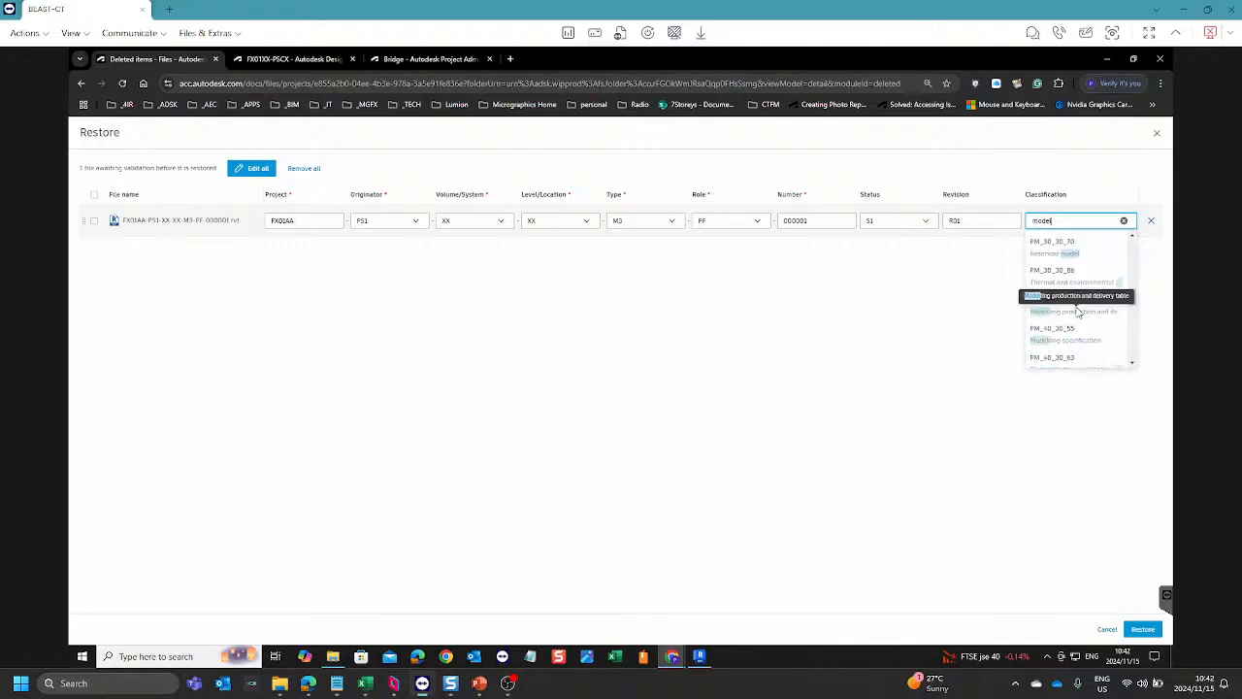
pyautogui.scroll(2, 1110, 282)
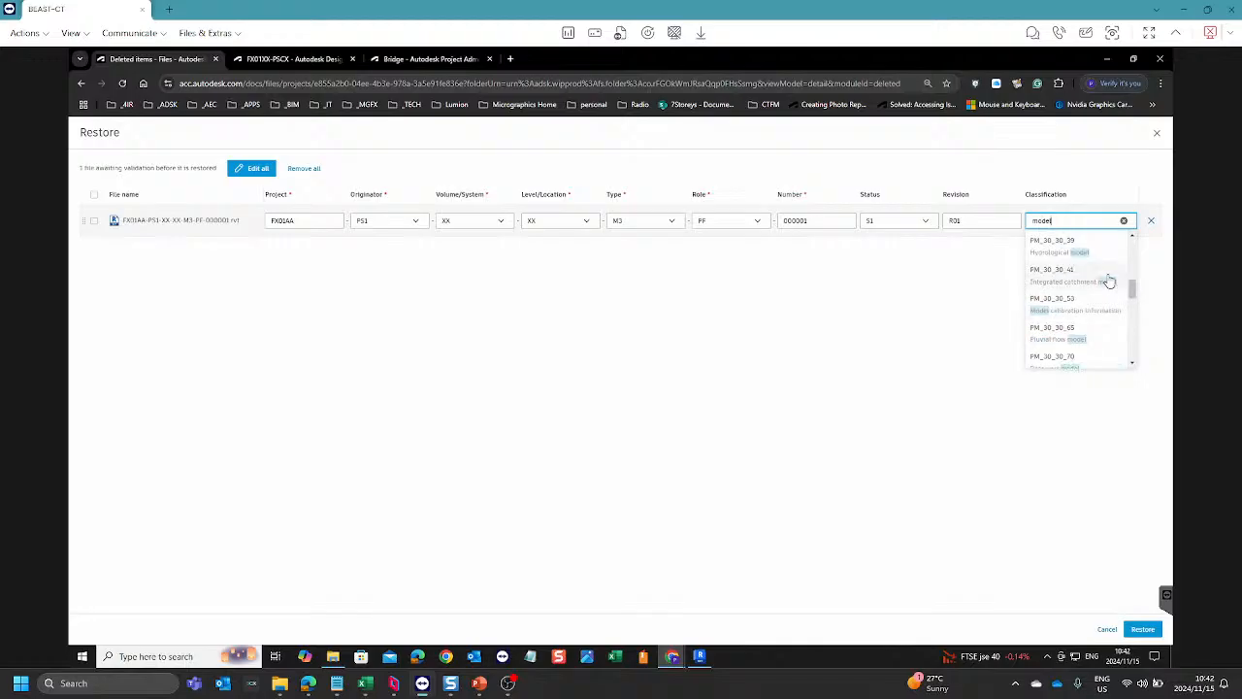
pyautogui.scroll(1, 1110, 281)
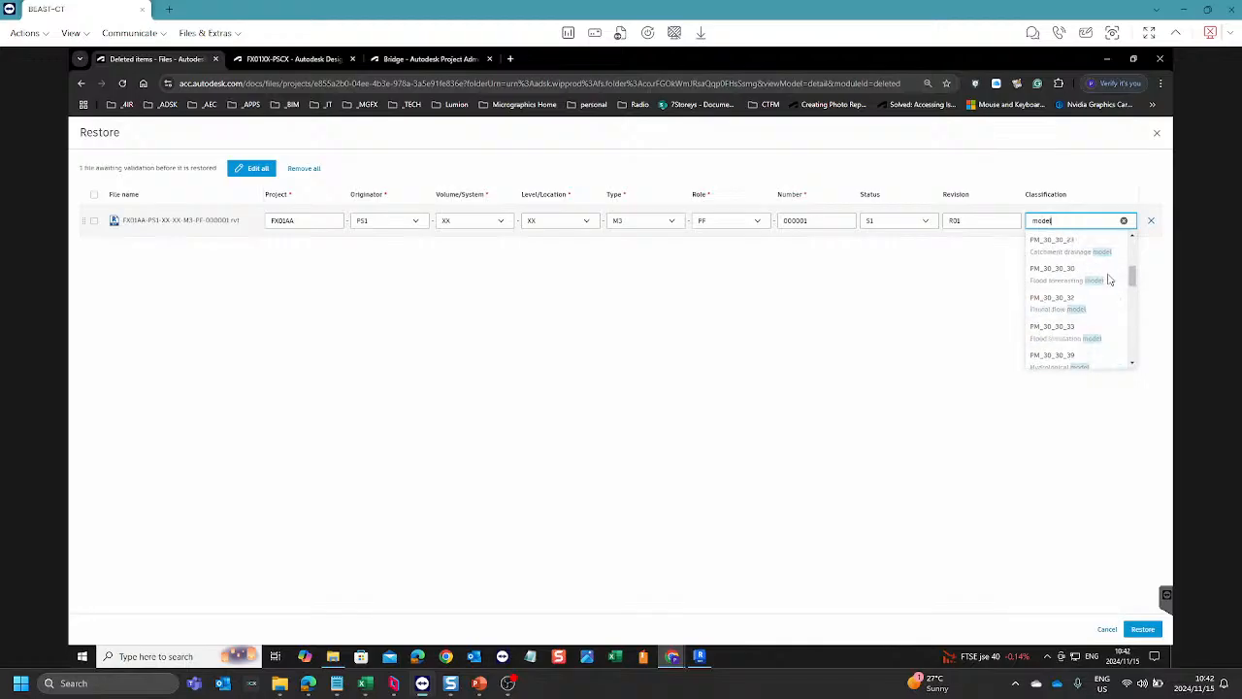
pyautogui.scroll(2, 1102, 282)
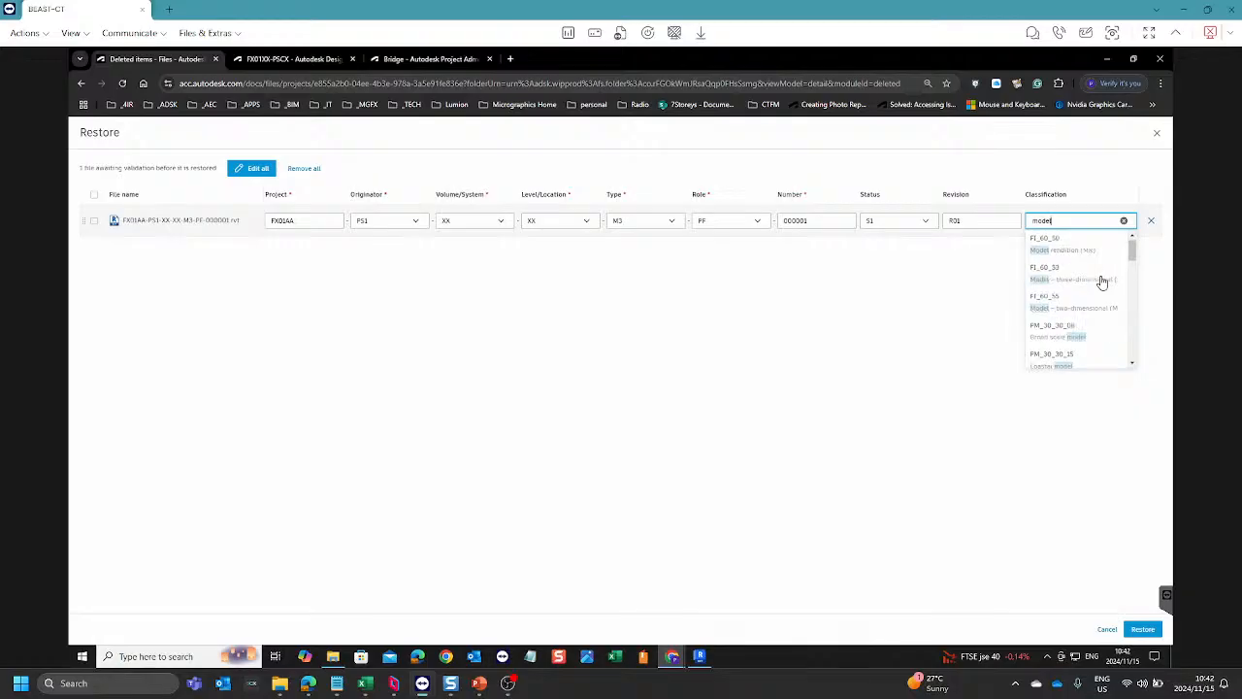
pyautogui.scroll(-2, 1077, 281)
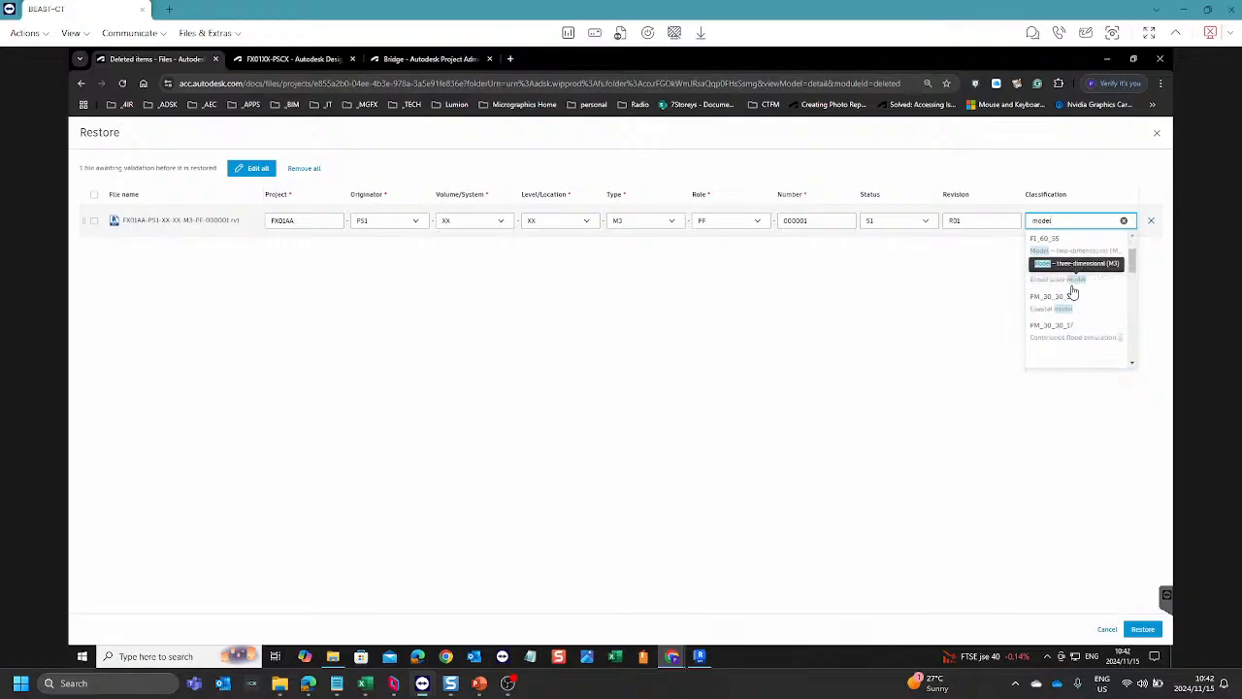
pyautogui.scroll(-5, 1073, 294)
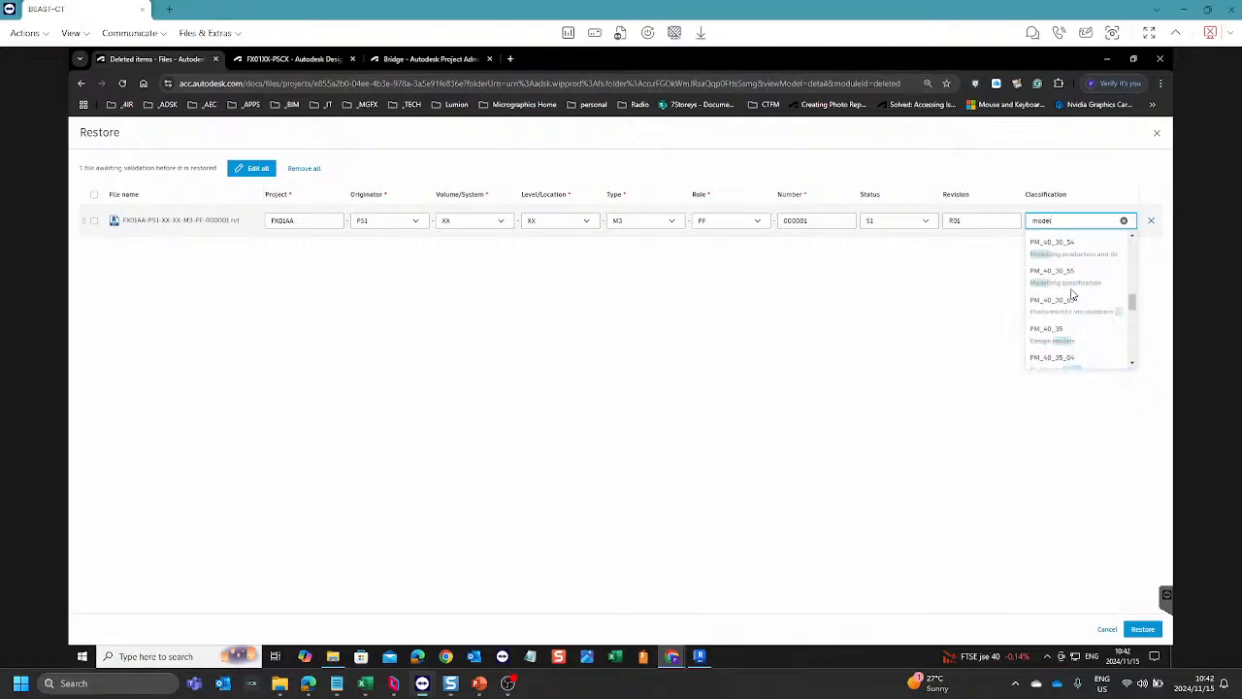
pyautogui.scroll(-2, 1073, 294)
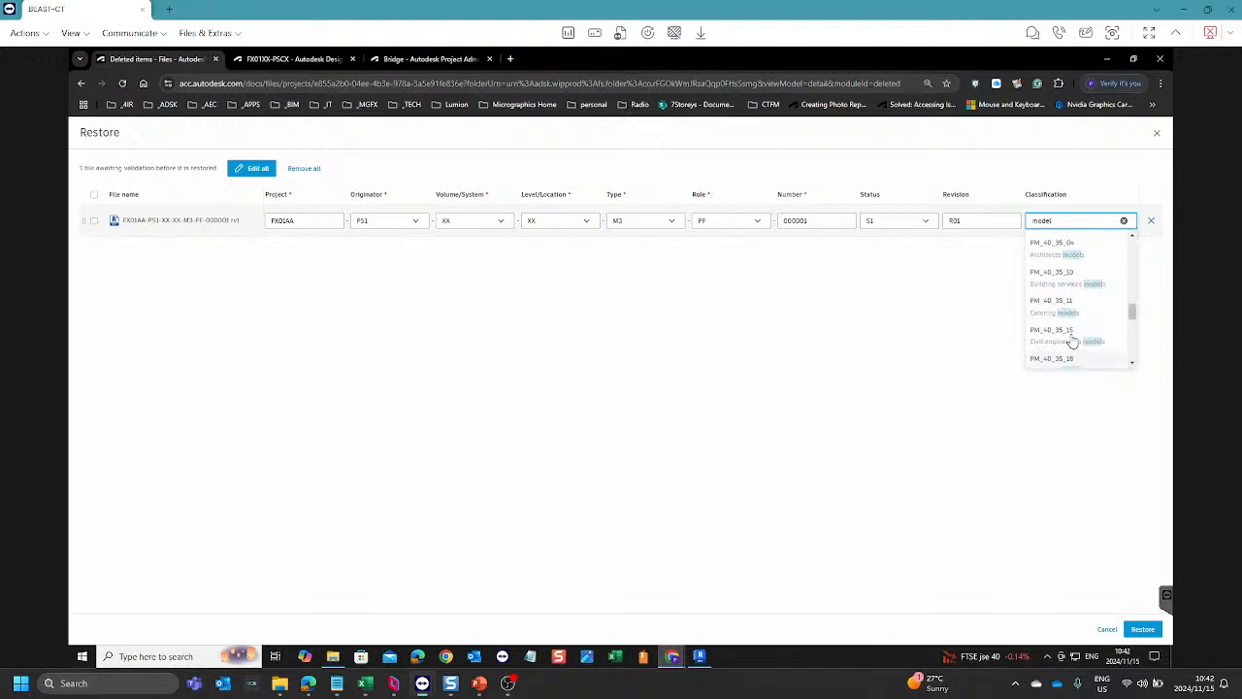
pyautogui.click(1064, 281)
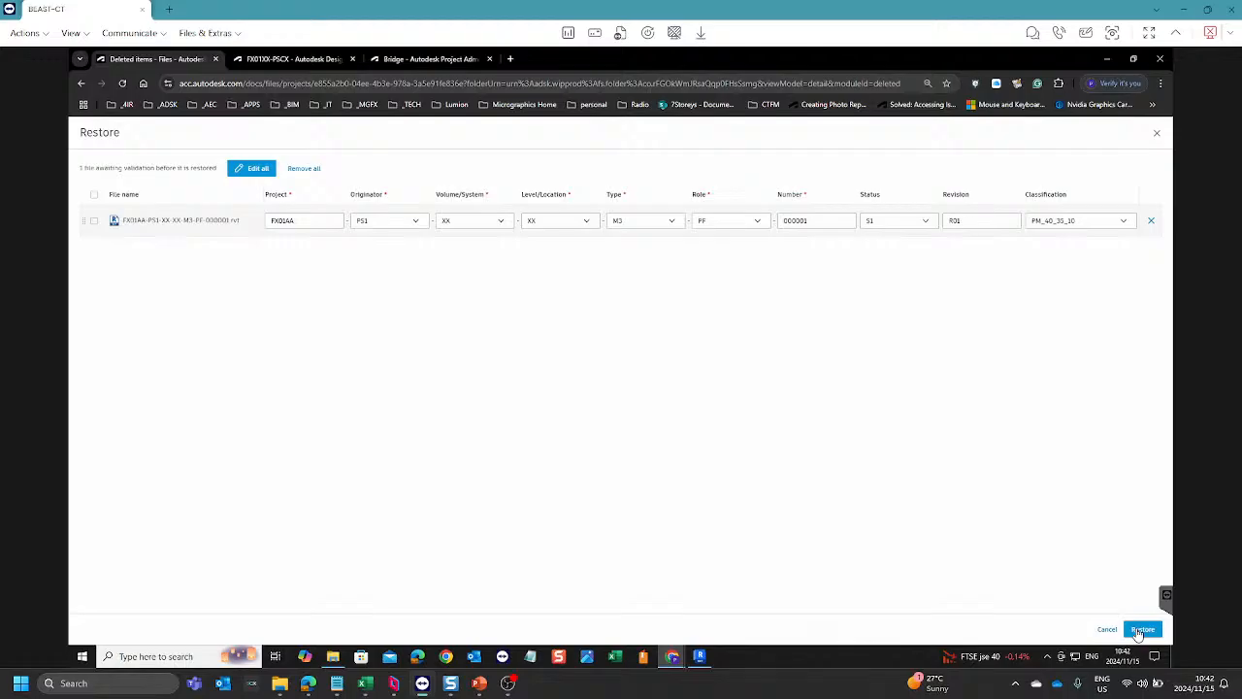
pyautogui.click(1143, 630)
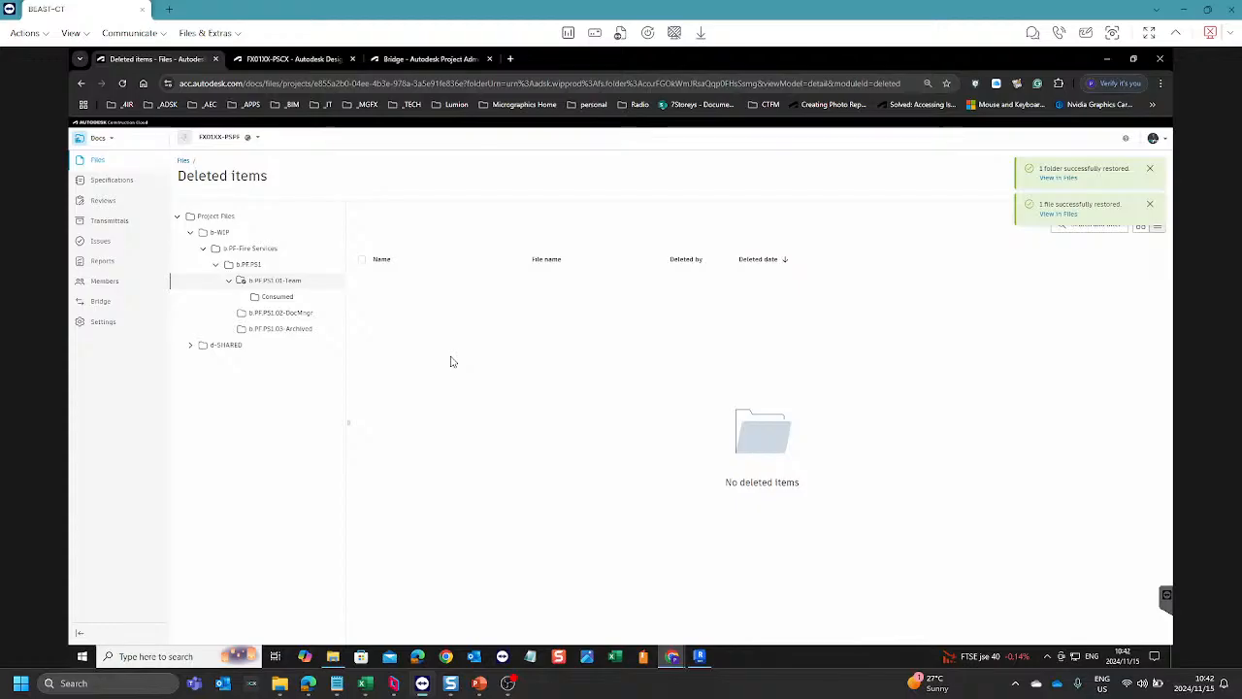
# Step: Return to the project files and describe the restored Revit file as Architectural Office Fire Services Model
pyautogui.click(181, 161)
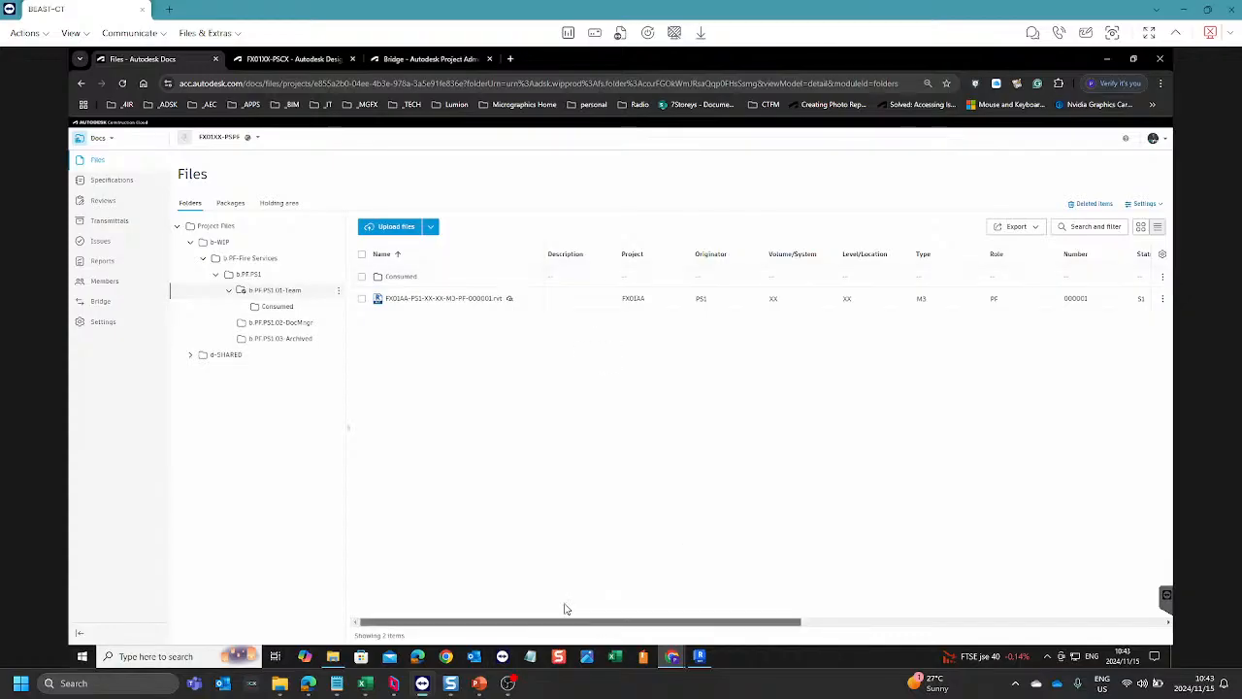
pyautogui.click(607, 302)
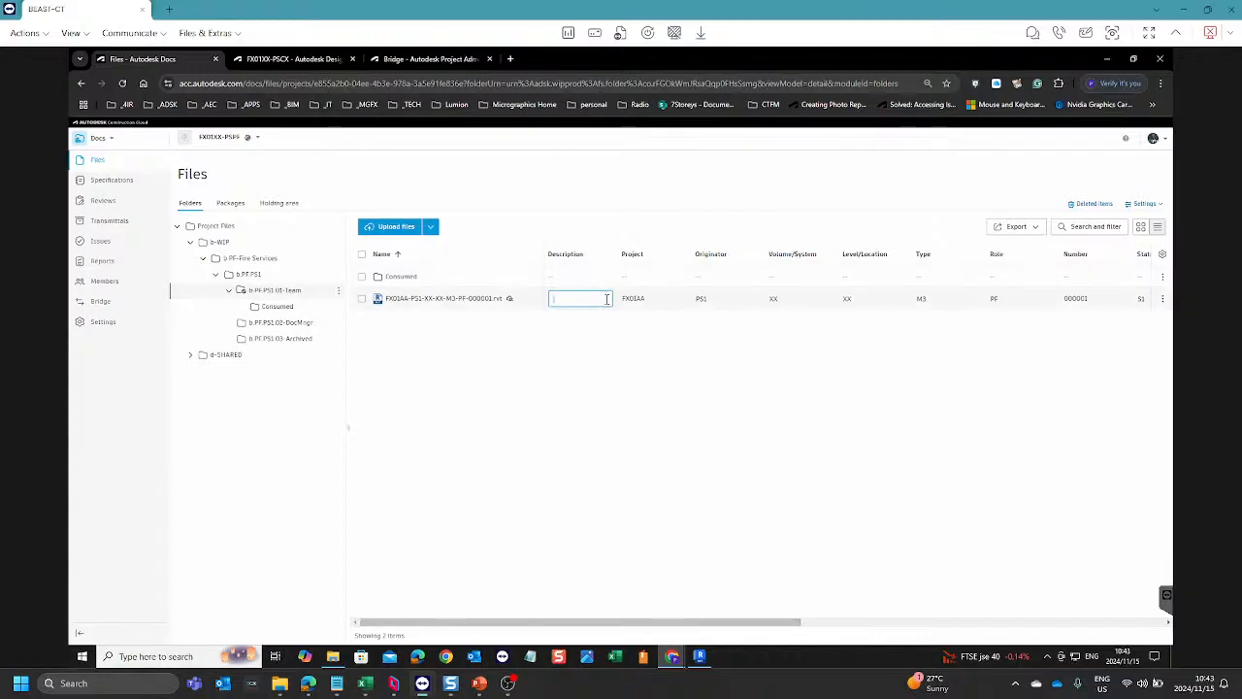
pyautogui.write('A')
pyautogui.write('rchitectural Office Fire S')
pyautogui.write('ervices mode')
pyautogui.press('BackSpace')
pyautogui.write('M')
pyautogui.press('Return')
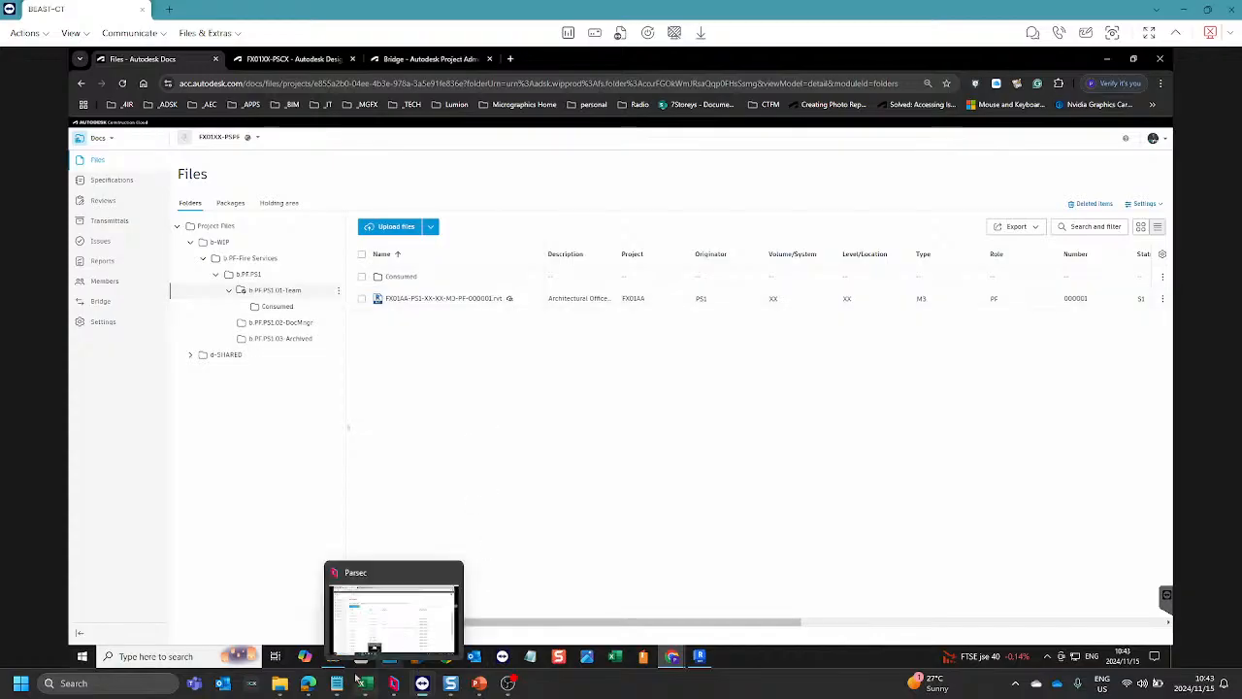
# Step: Switch to the FX01XX project in the local browser and open the attribute settings for its files
pyautogui.moveTo(309, 688)
pyautogui.click(363, 631)
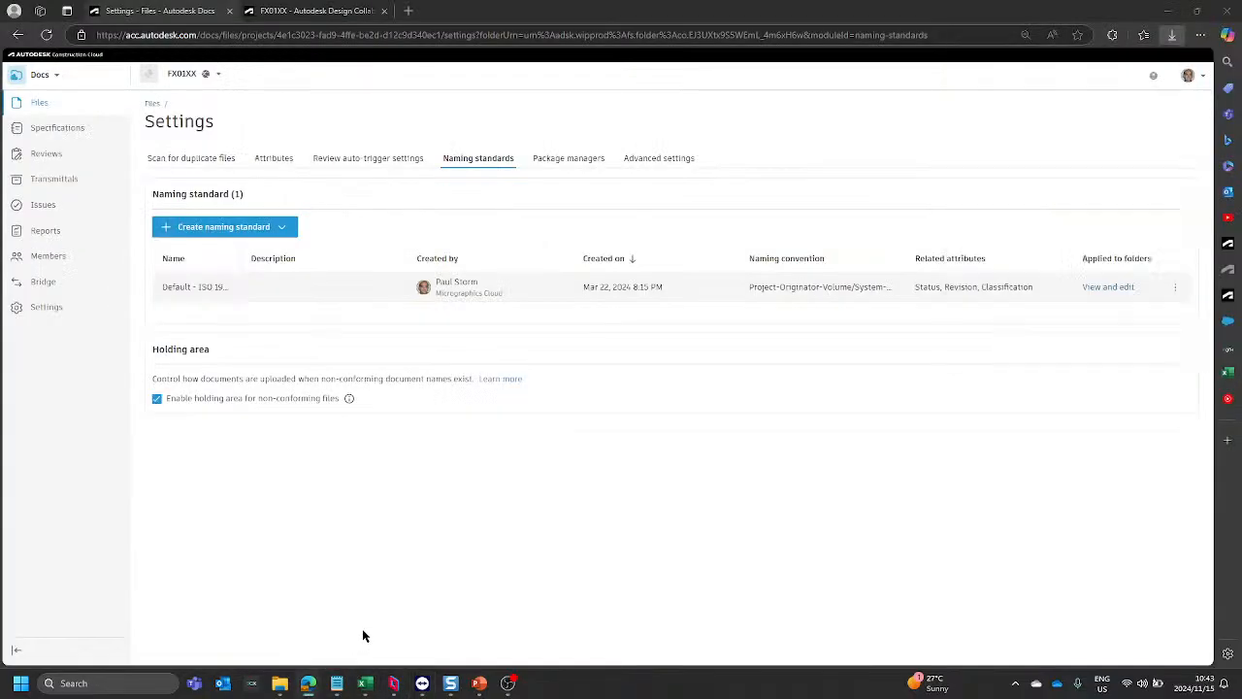
pyautogui.click(150, 103)
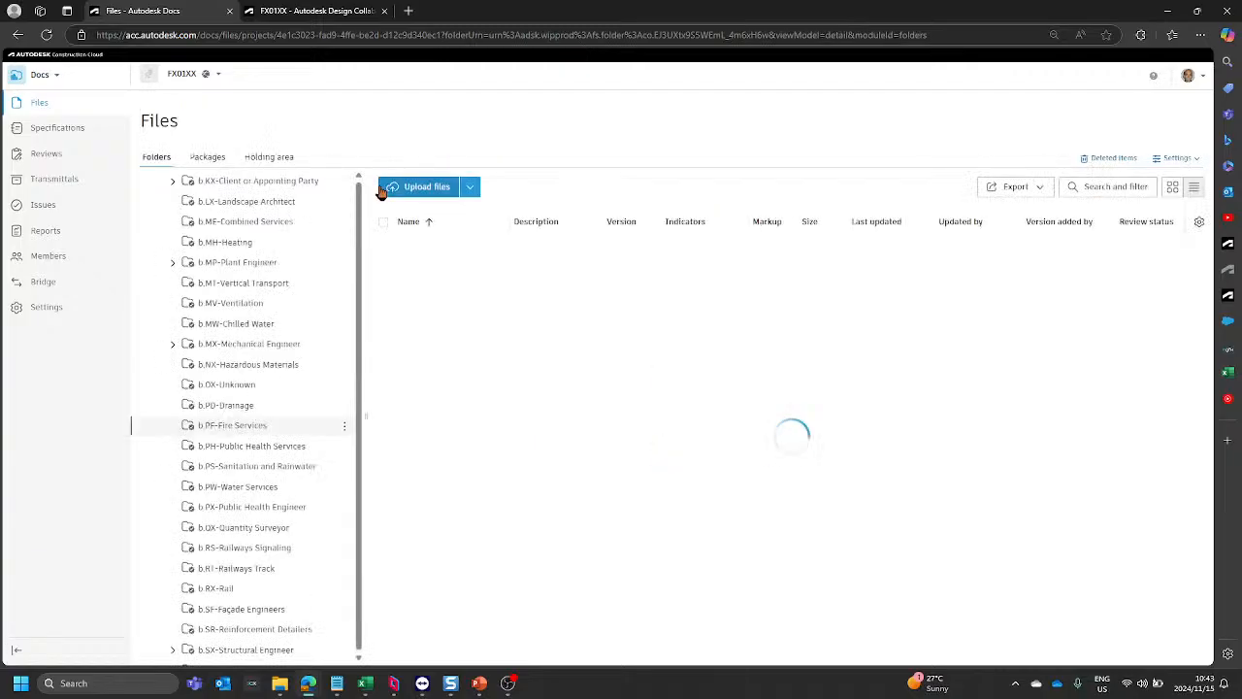
pyautogui.click(1177, 161)
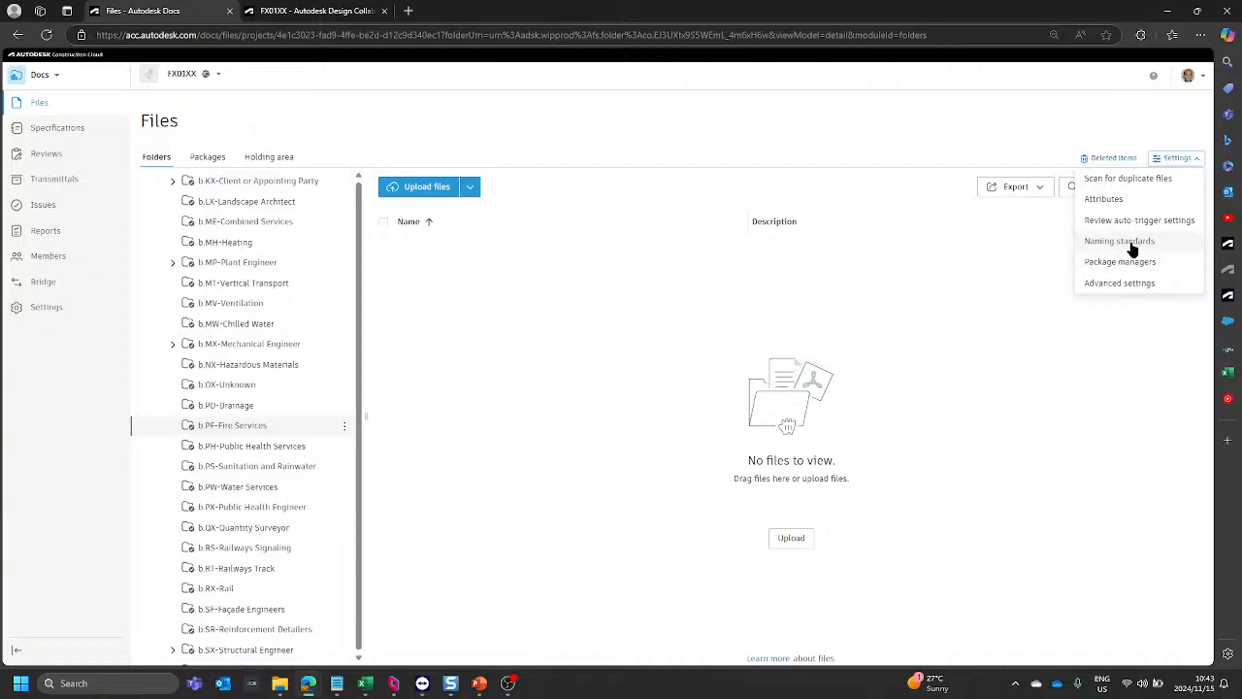
pyautogui.click(1108, 200)
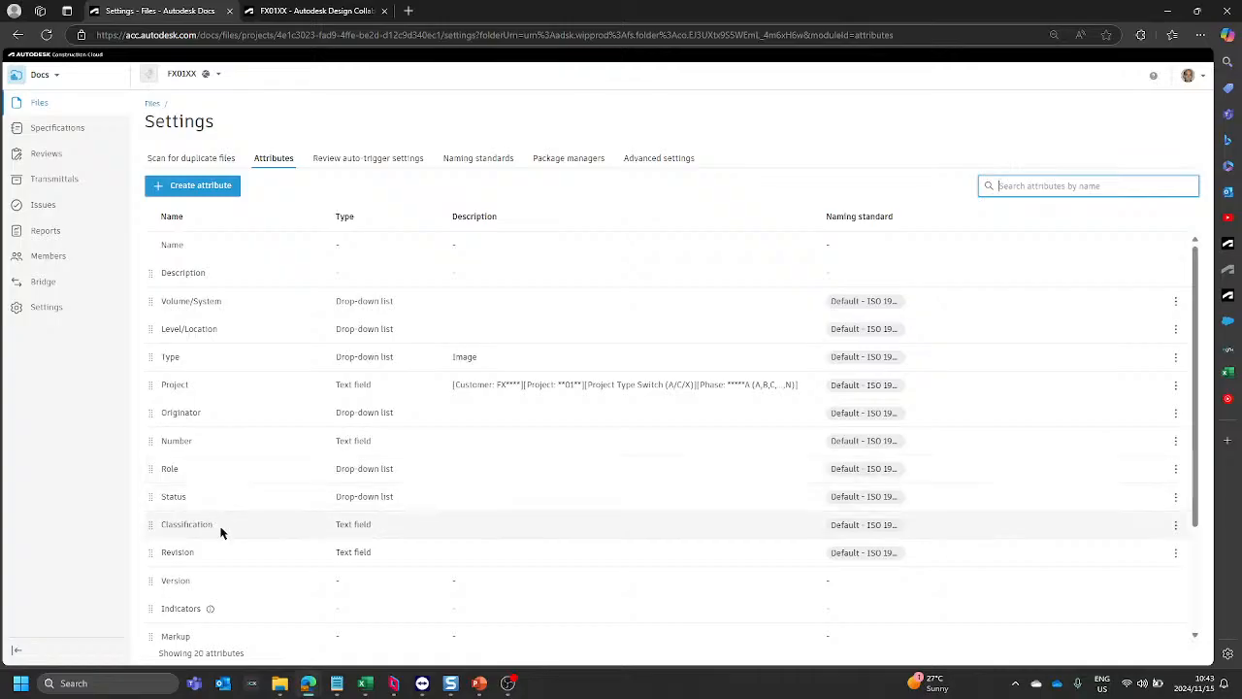
# Step: Examine the Volume/System attribute's value list for the architectural offices code, then close it without changes and return to the files
pyautogui.click(270, 307)
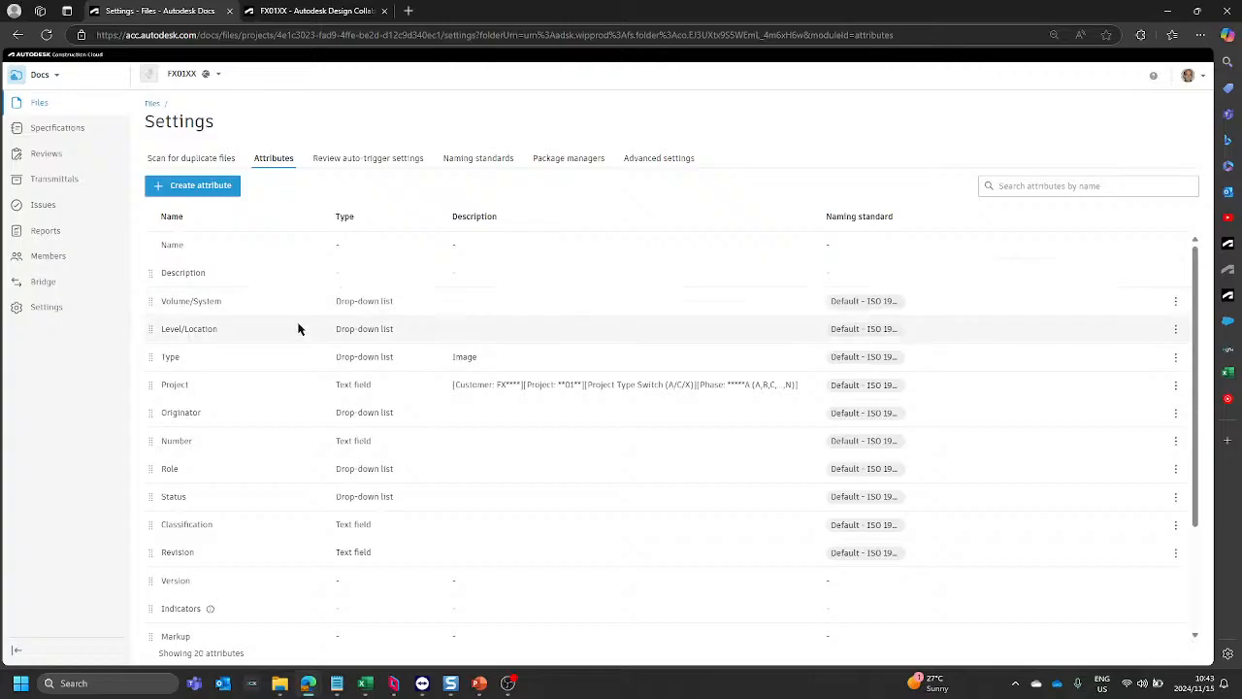
pyautogui.click(1176, 302)
pyautogui.click(1116, 321)
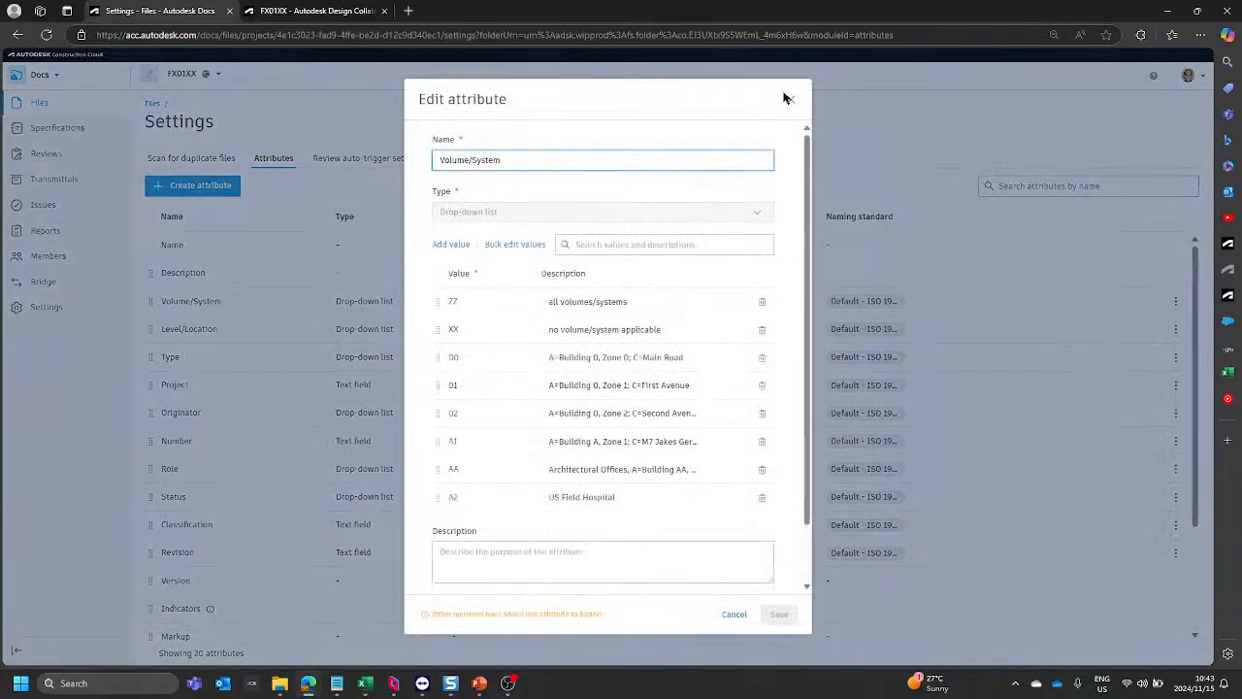
pyautogui.click(787, 98)
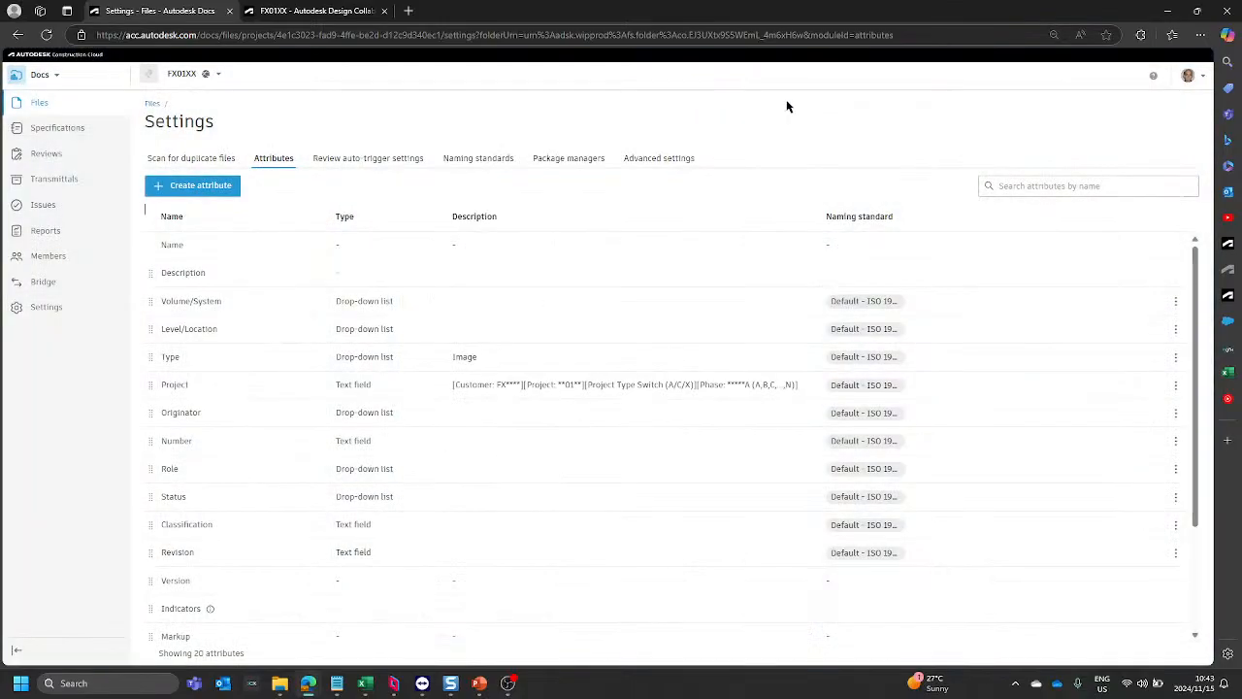
pyautogui.click(1175, 302)
pyautogui.click(1110, 321)
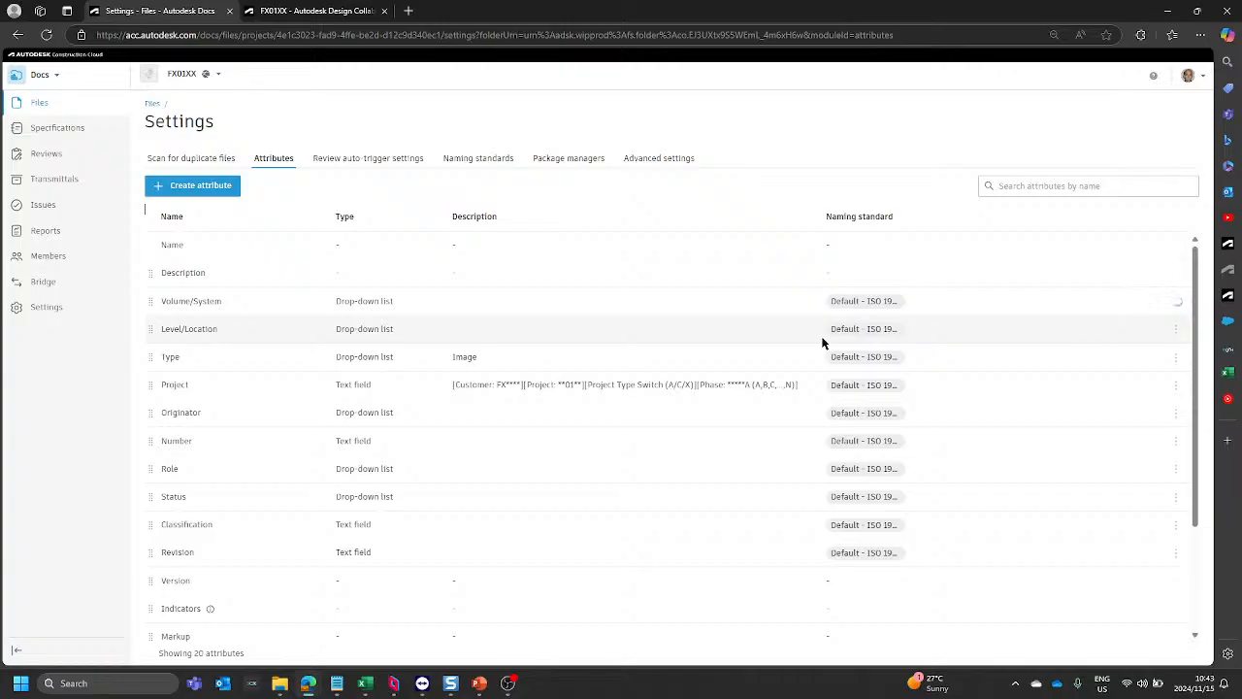
pyautogui.scroll(-1, 631, 398)
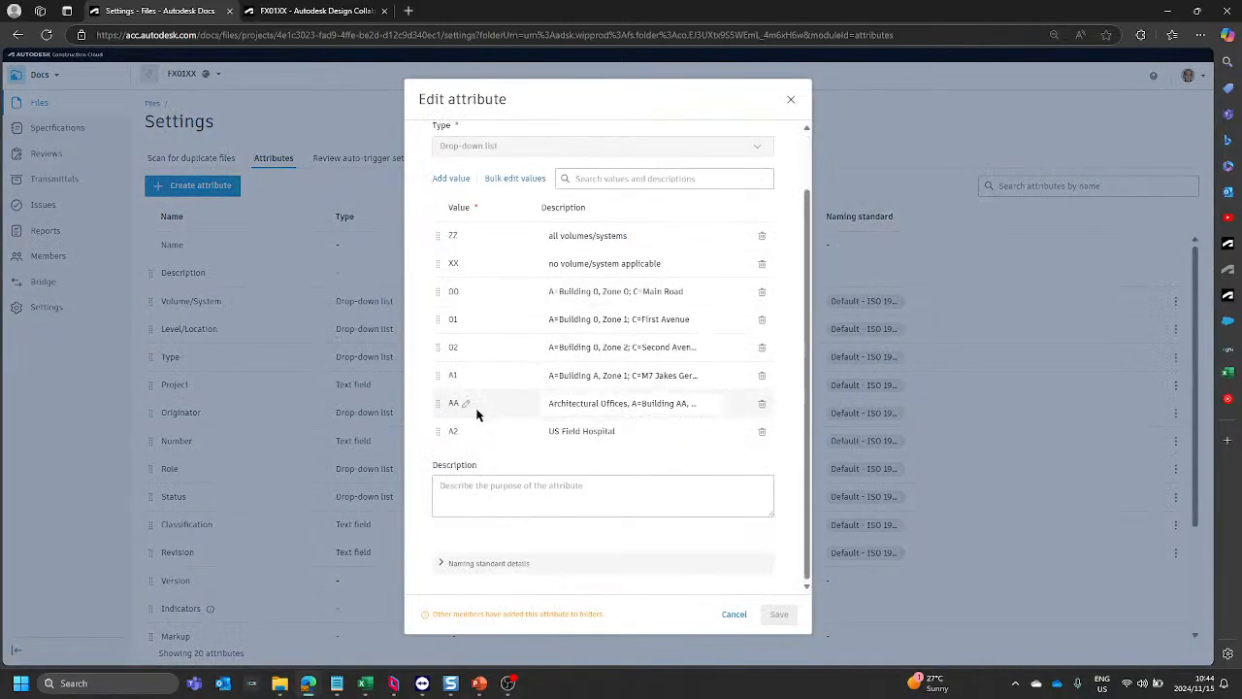
pyautogui.click(791, 101)
pyautogui.click(153, 104)
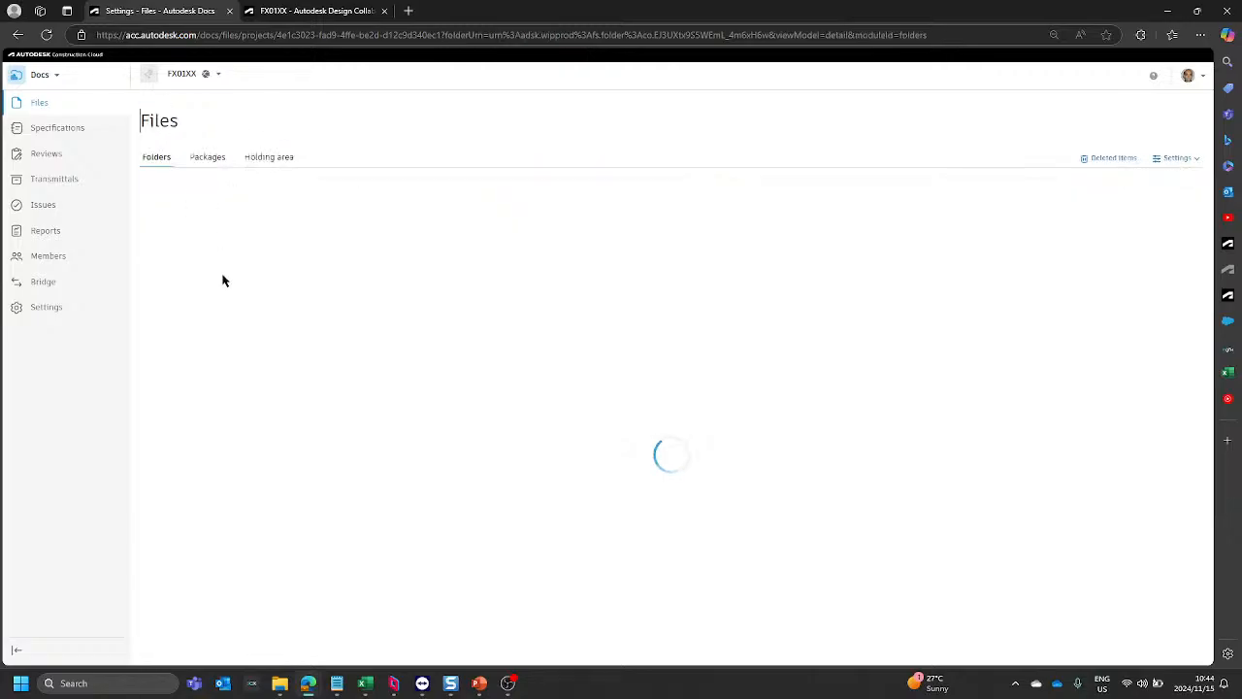
# Step: Switch back to FX01XX-PSPF in the remote session and rename the Revit file with Volume/System AA, saving the validated name
pyautogui.moveTo(393, 686)
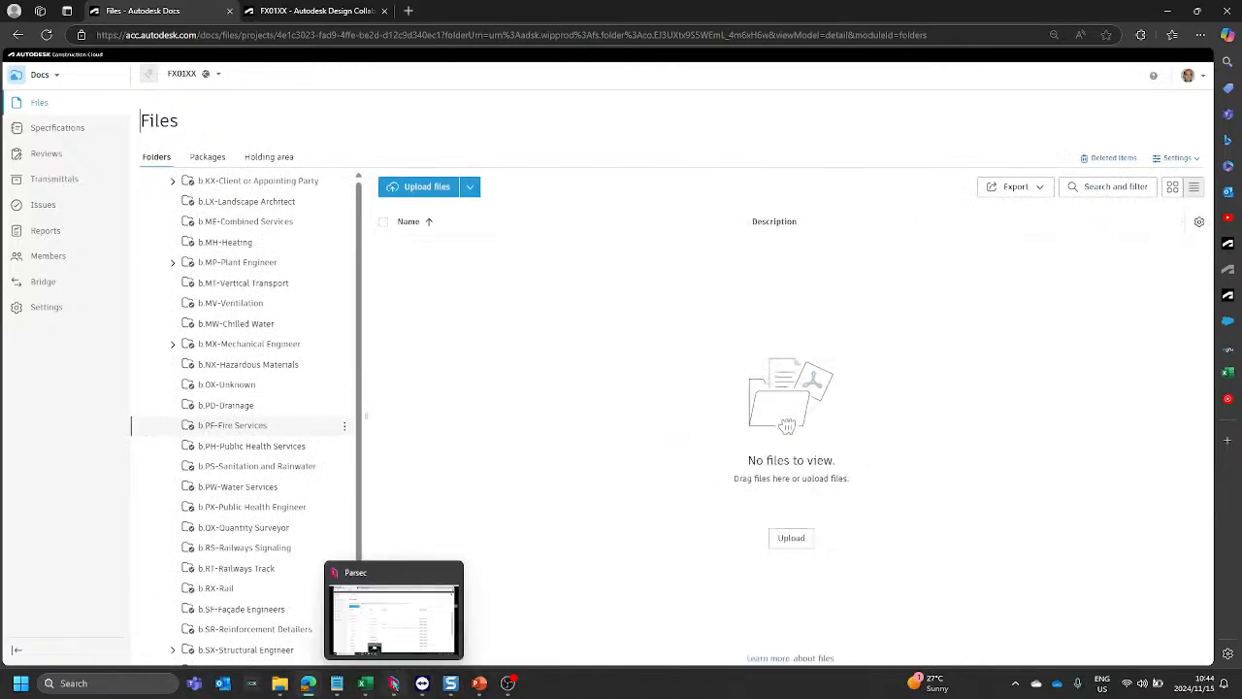
pyautogui.click(490, 631)
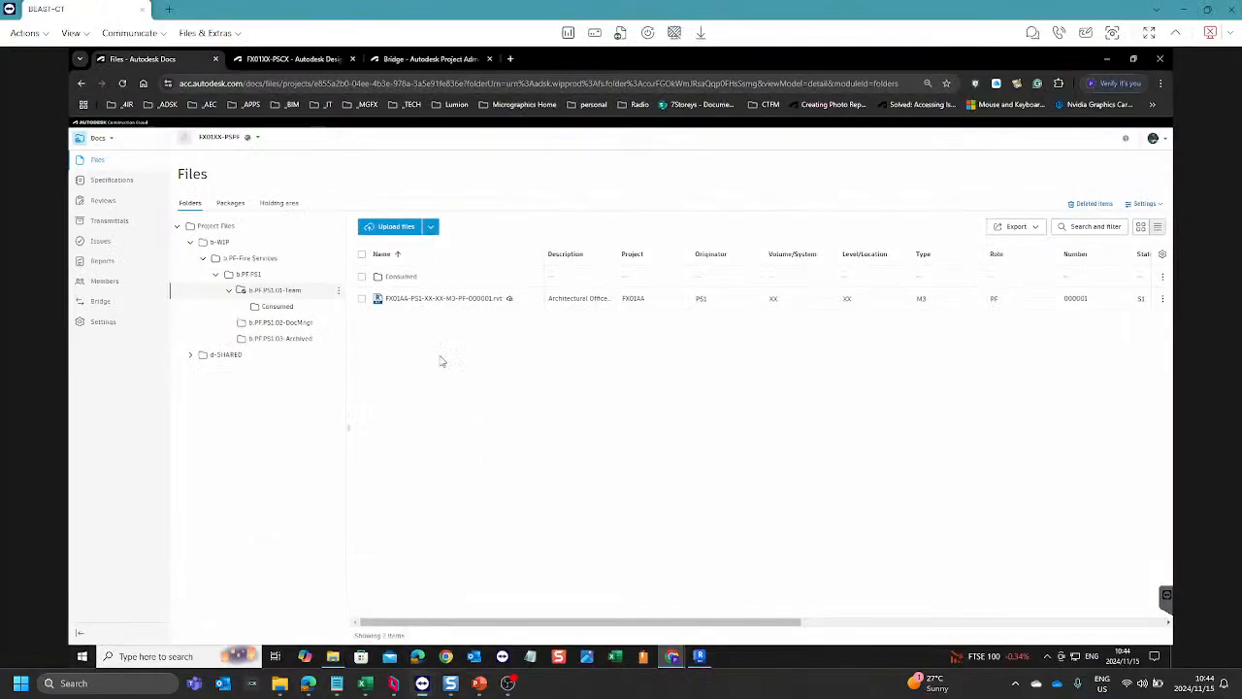
pyautogui.click(507, 299)
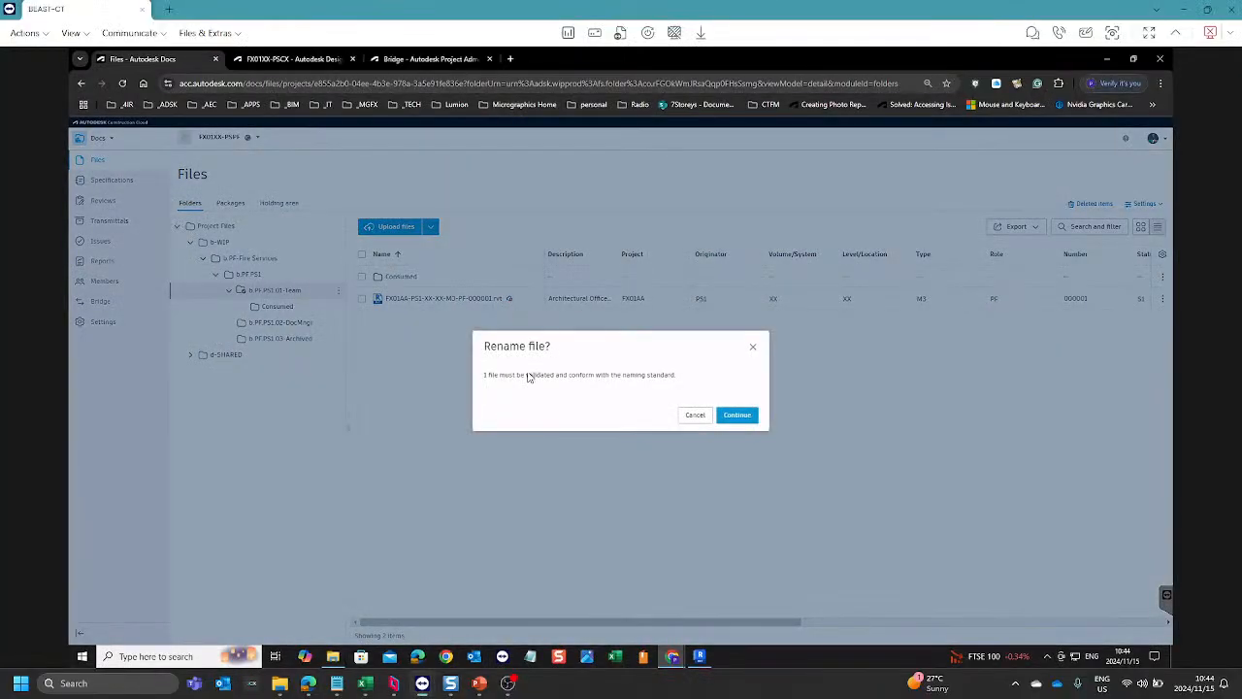
pyautogui.click(738, 416)
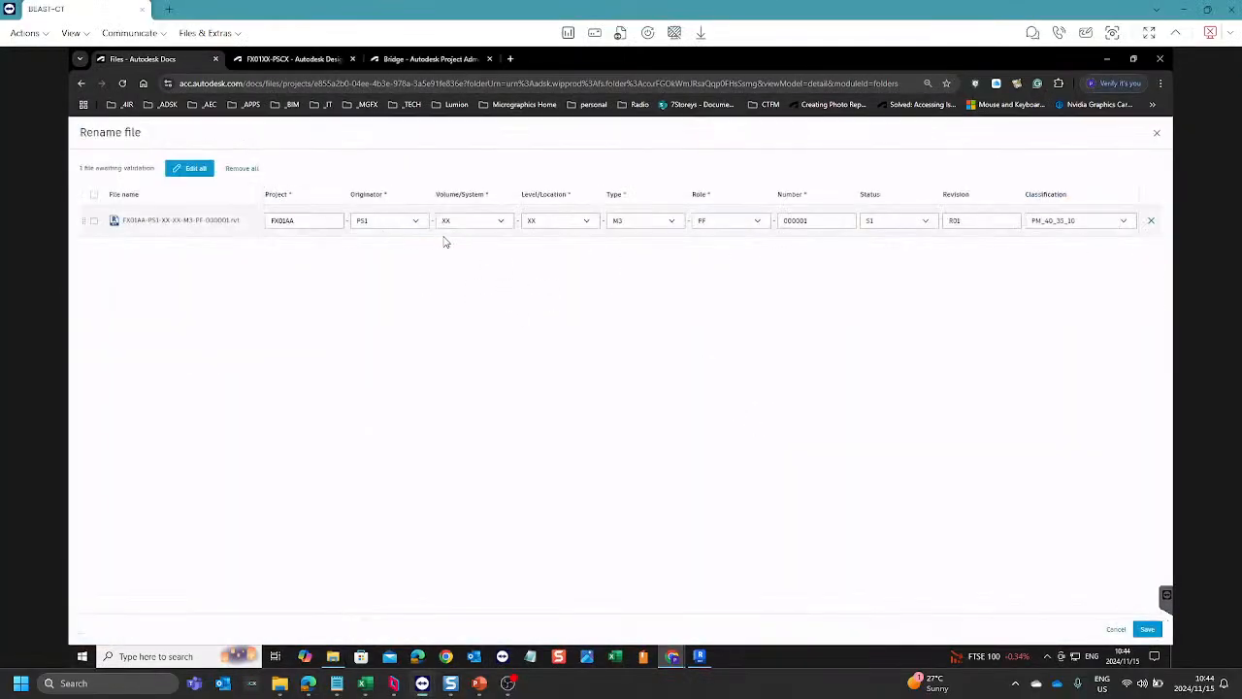
pyautogui.click(499, 223)
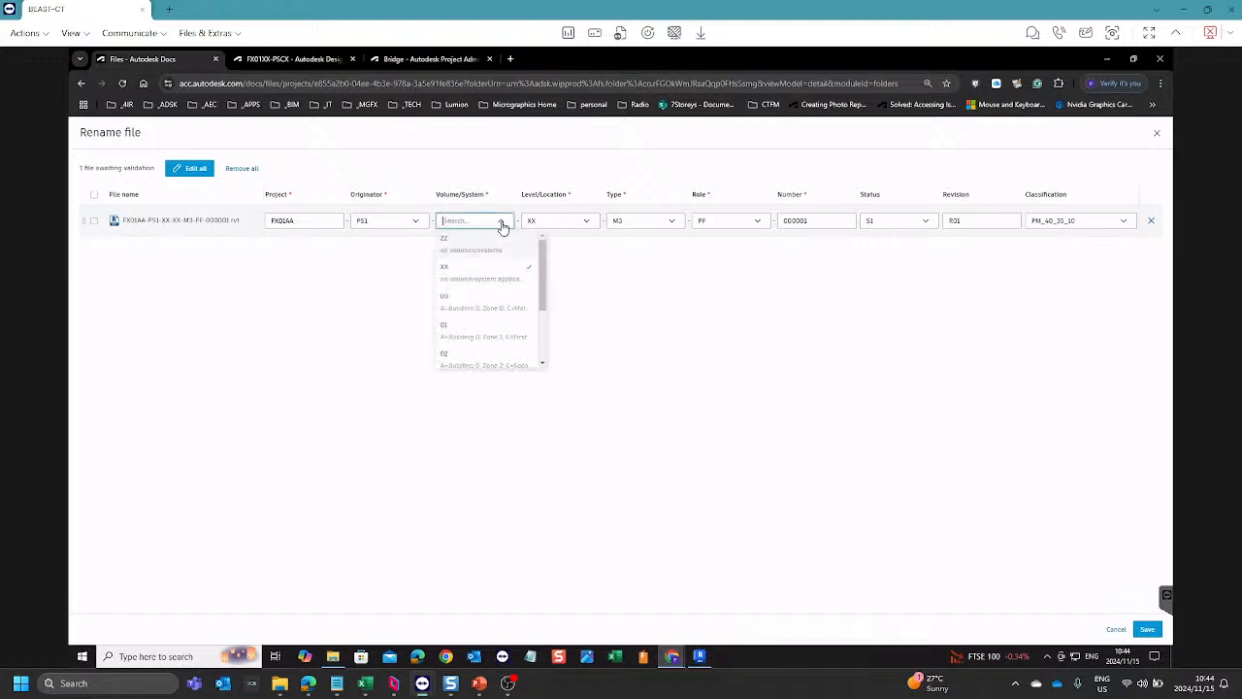
pyautogui.scroll(-2, 488, 311)
pyautogui.click(480, 332)
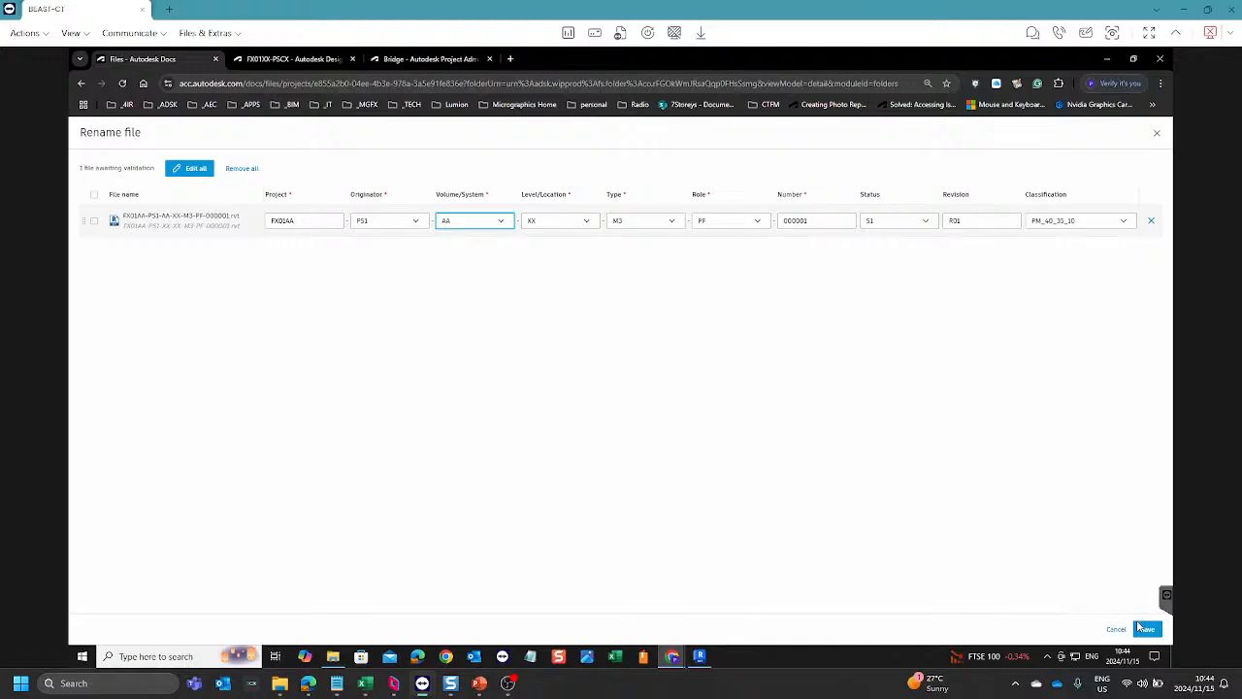
pyautogui.click(1143, 629)
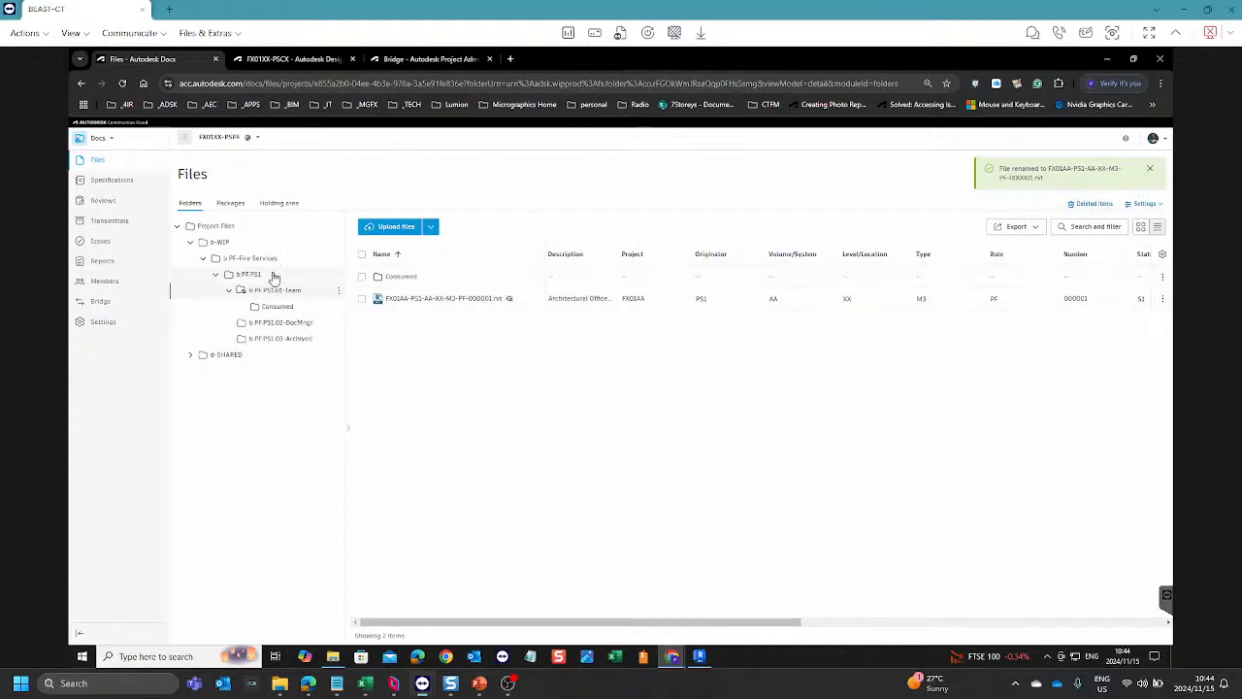
# Step: Reload the FX01XX-PSCX Design Collaboration project, start a new CX.PS1 package and expand its list of models
pyautogui.click(420, 60)
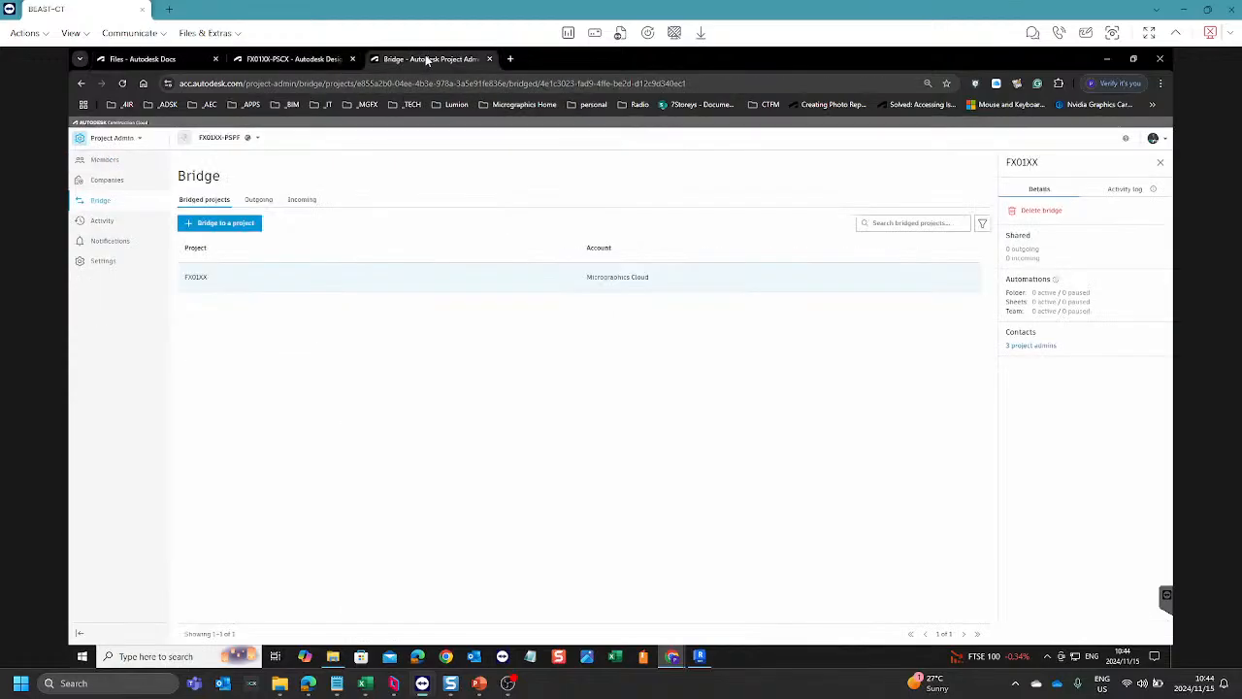
pyautogui.click(316, 62)
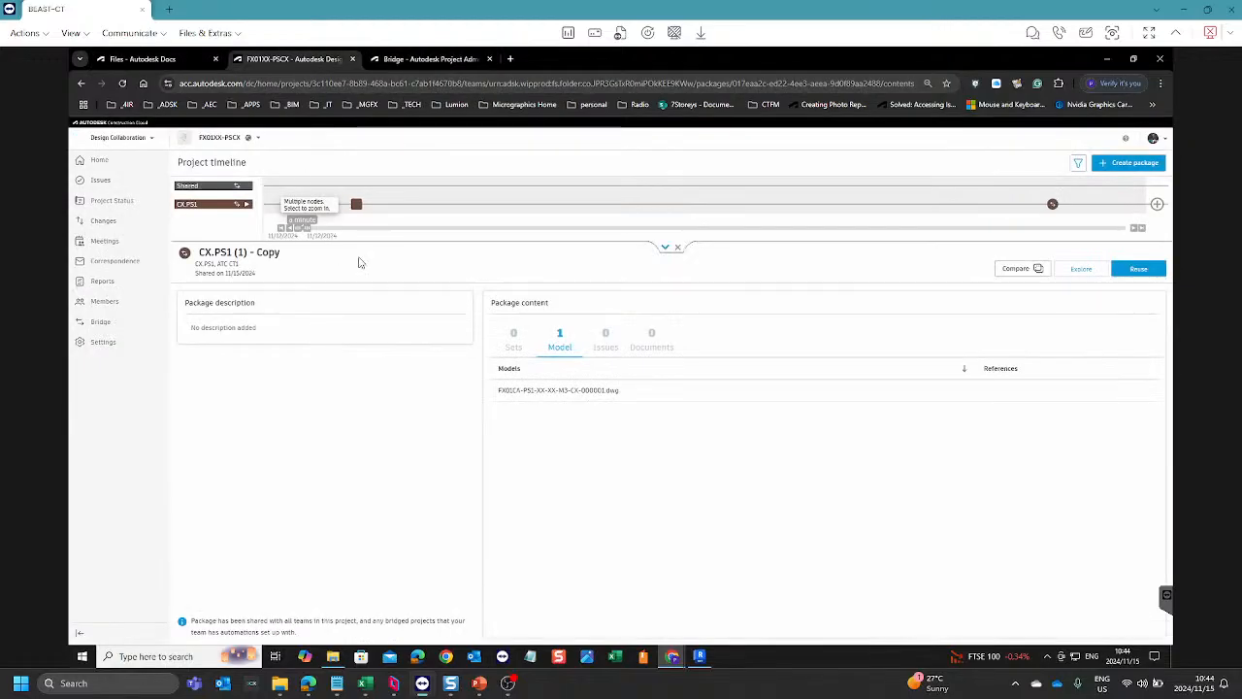
pyautogui.click(123, 83)
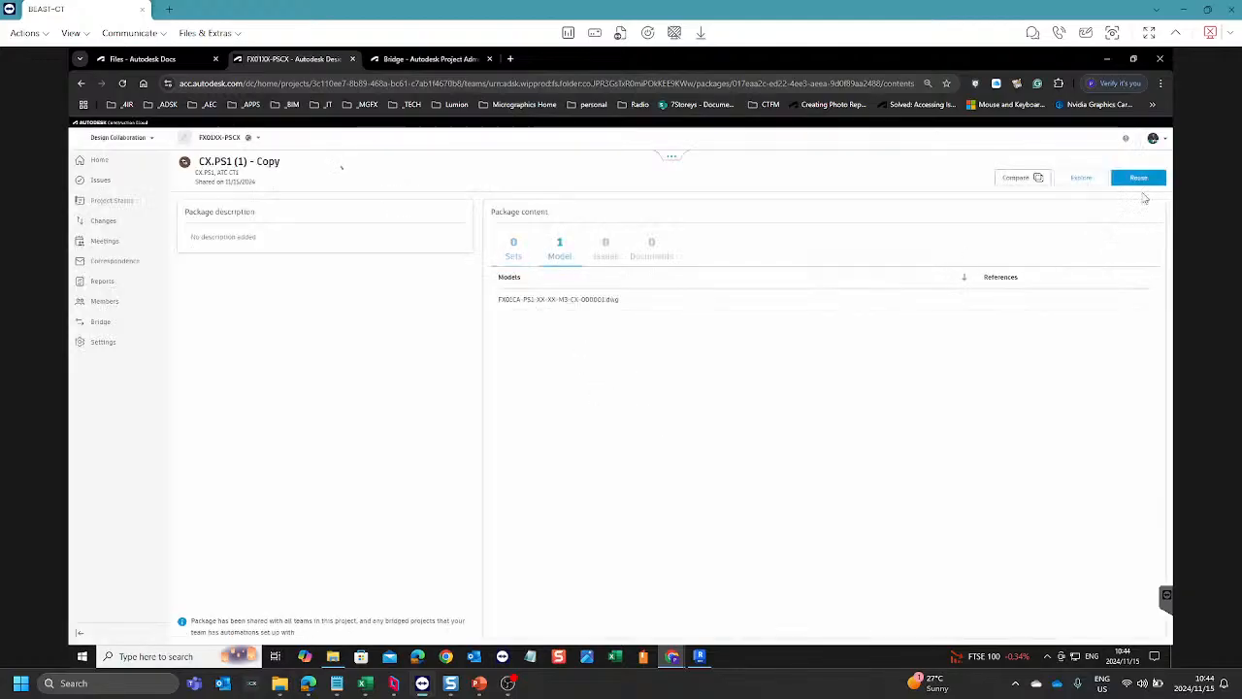
pyautogui.click(671, 159)
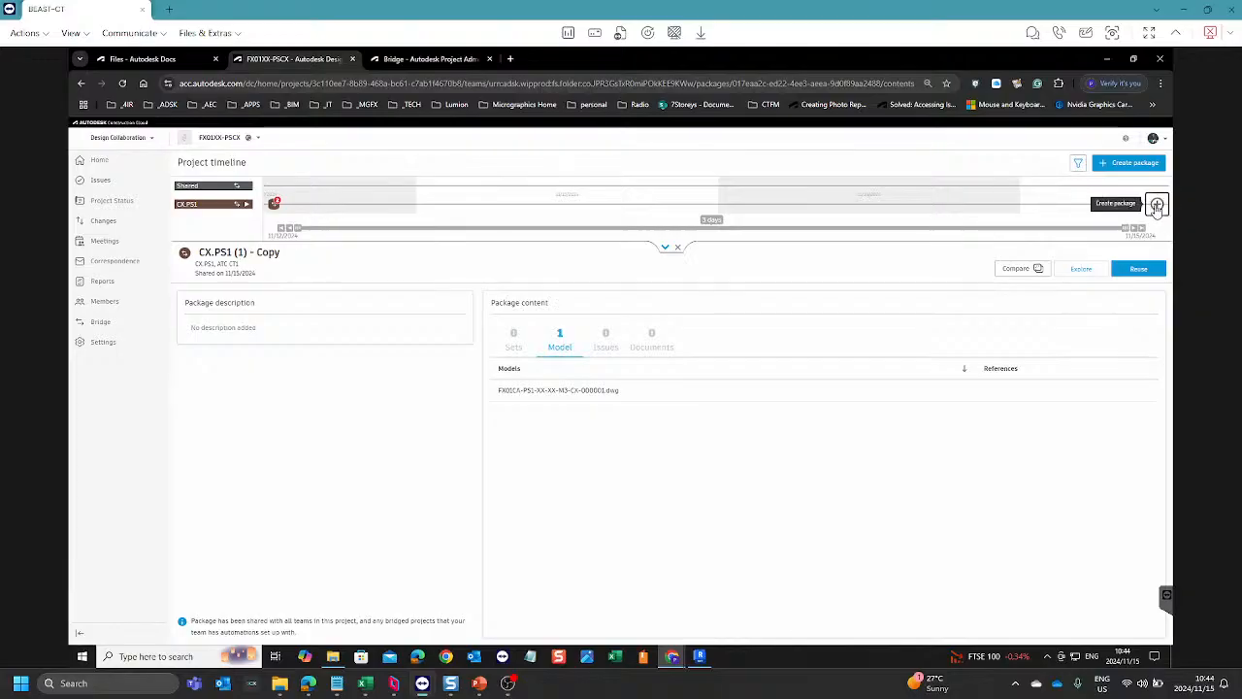
pyautogui.click(1154, 204)
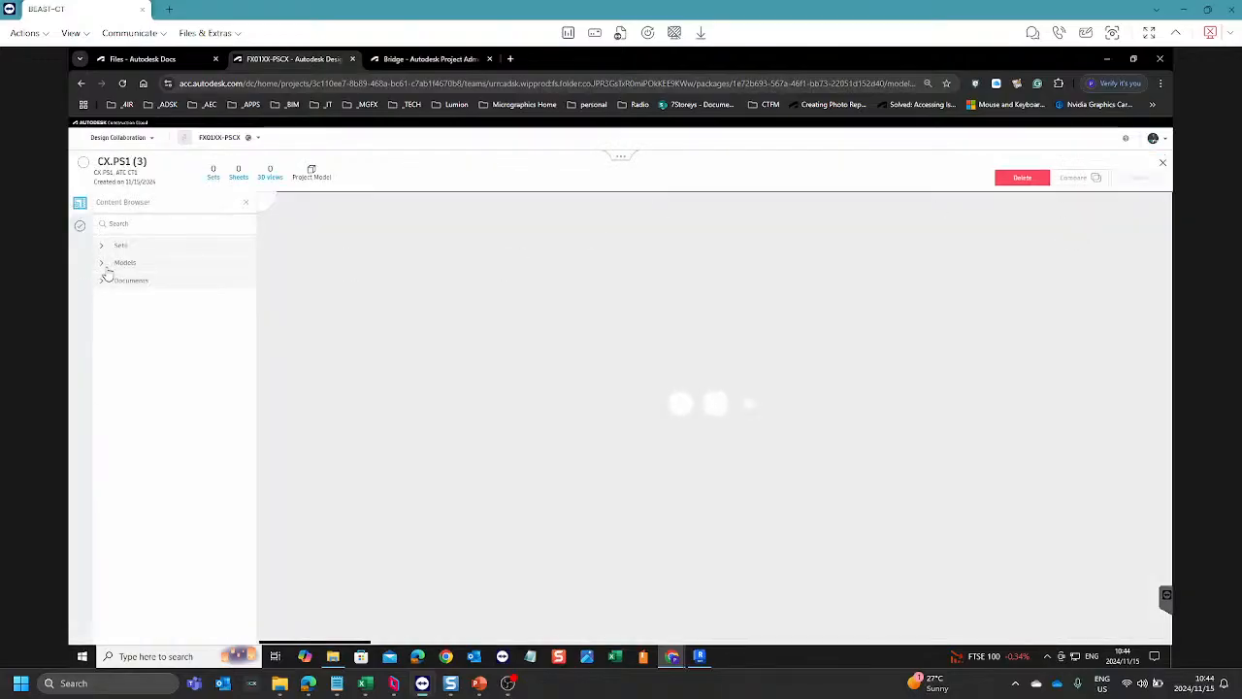
pyautogui.click(101, 262)
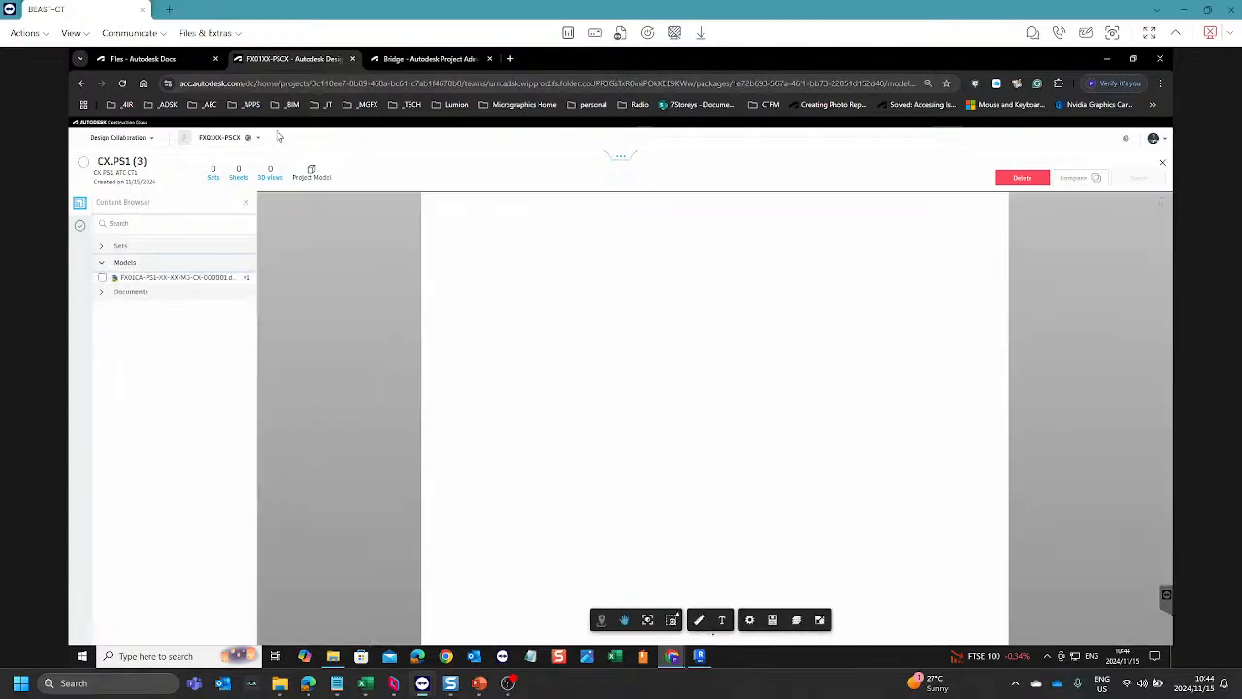
# Step: Duplicate the browser page with the FX01XX-PSPF files and open Design Collaboration for that project in the copy
pyautogui.click(424, 58)
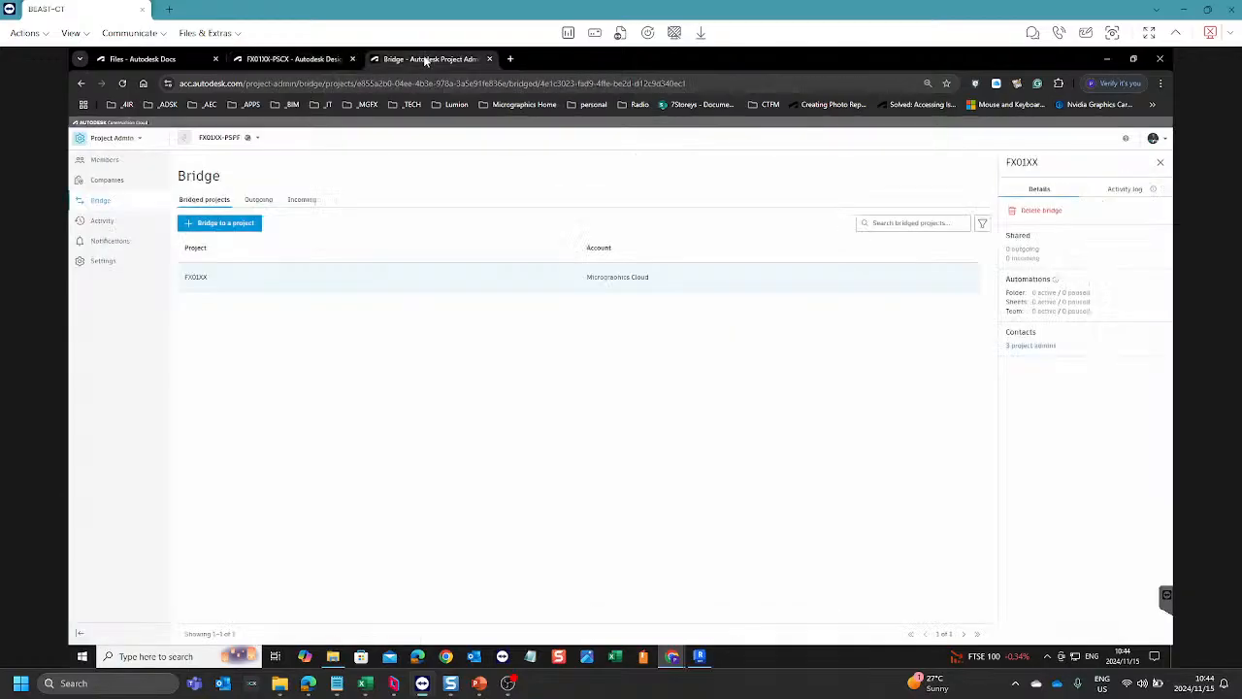
pyautogui.click(148, 59)
pyautogui.rightClick(154, 64)
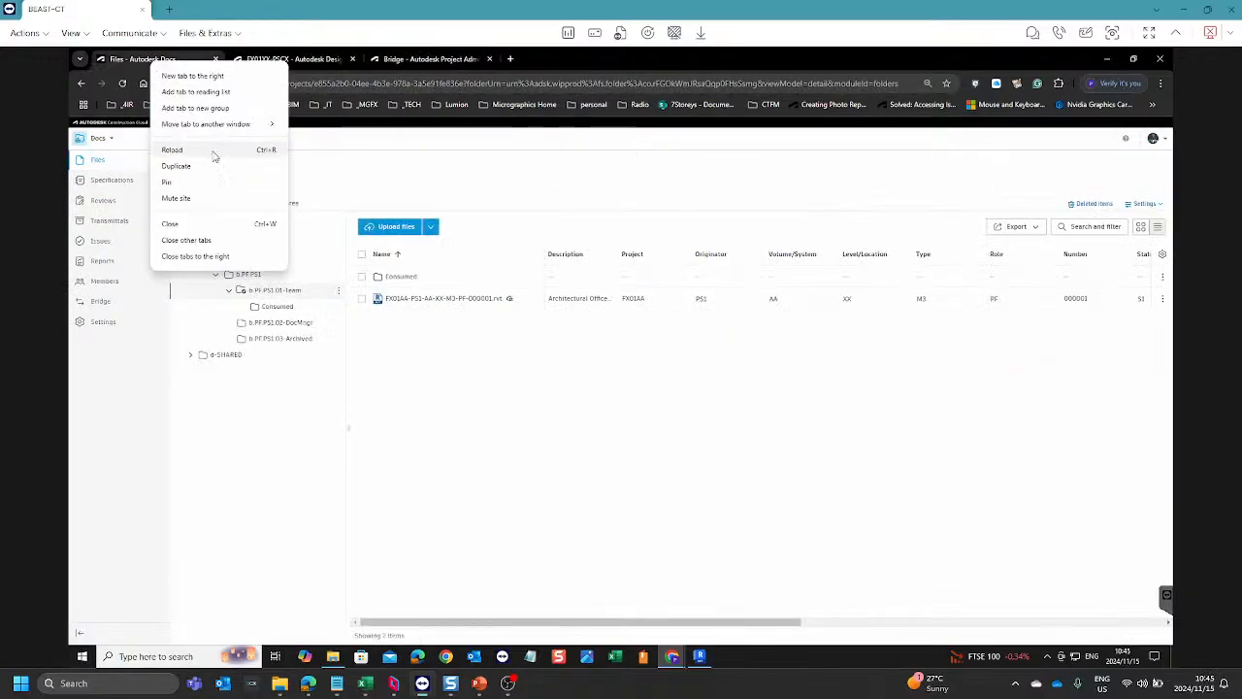
pyautogui.click(177, 166)
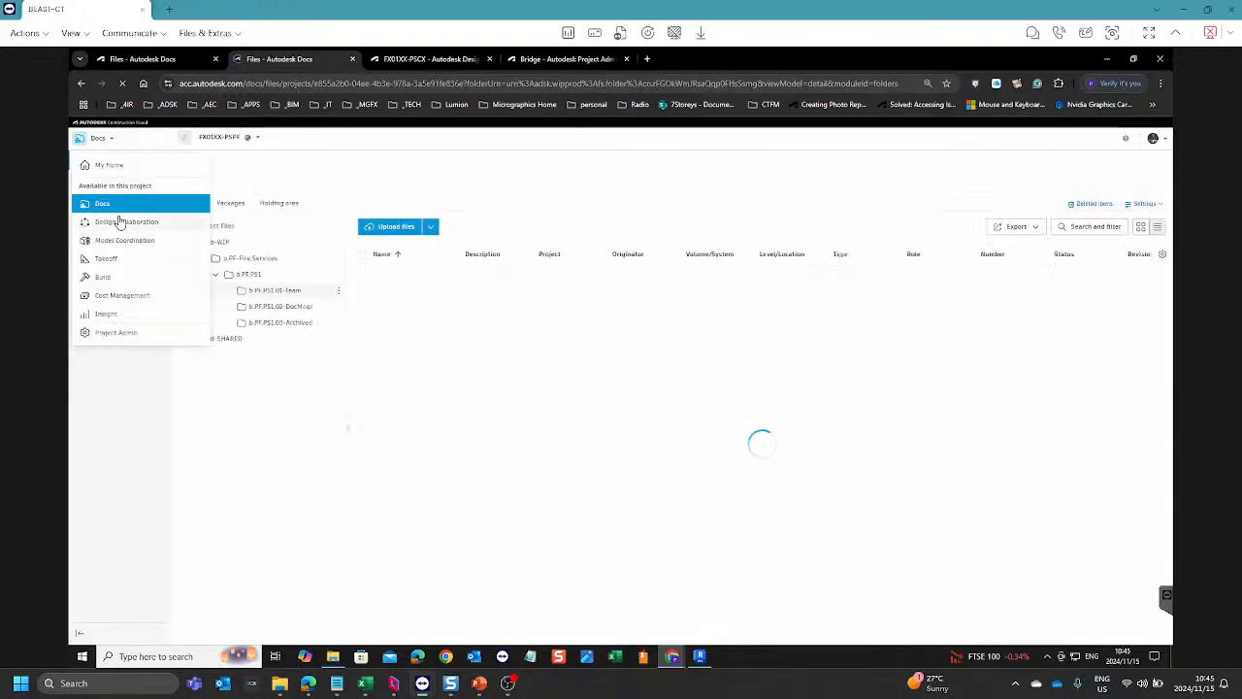
pyautogui.click(124, 221)
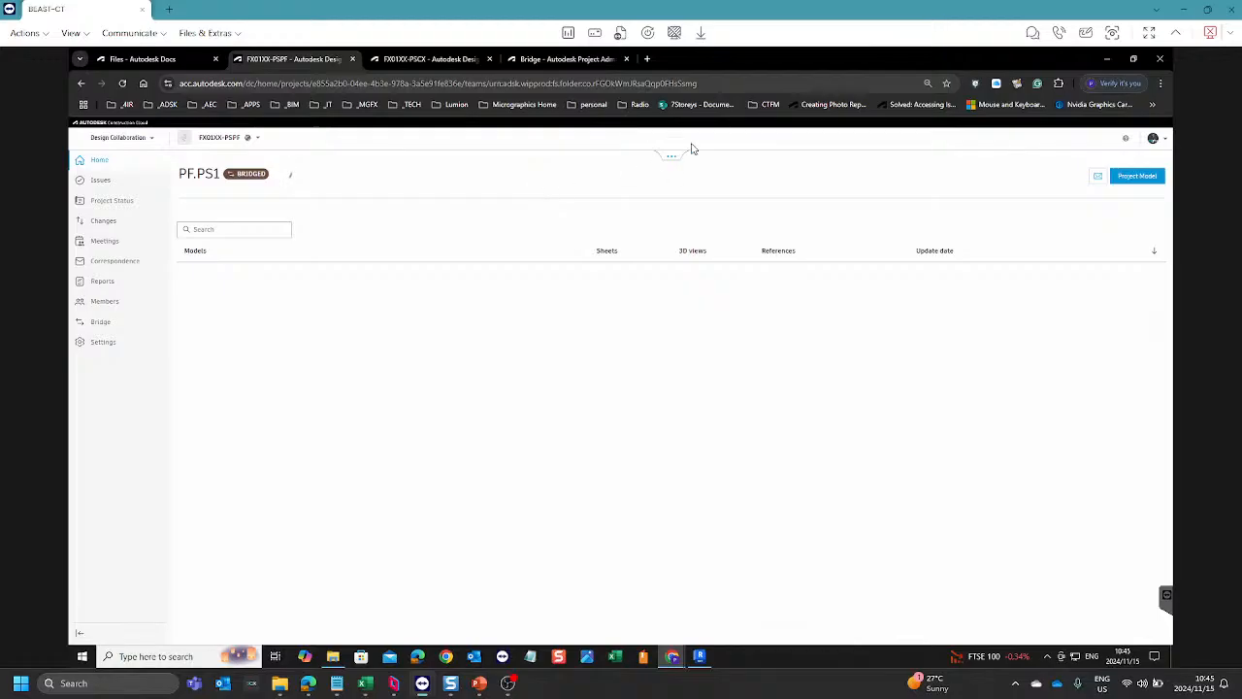
# Step: Create a package on the PF.PS1 timeline containing the model FX01AA-PS1-AA-XX-M3-PF-000001.rvt, save it and share it
pyautogui.click(673, 161)
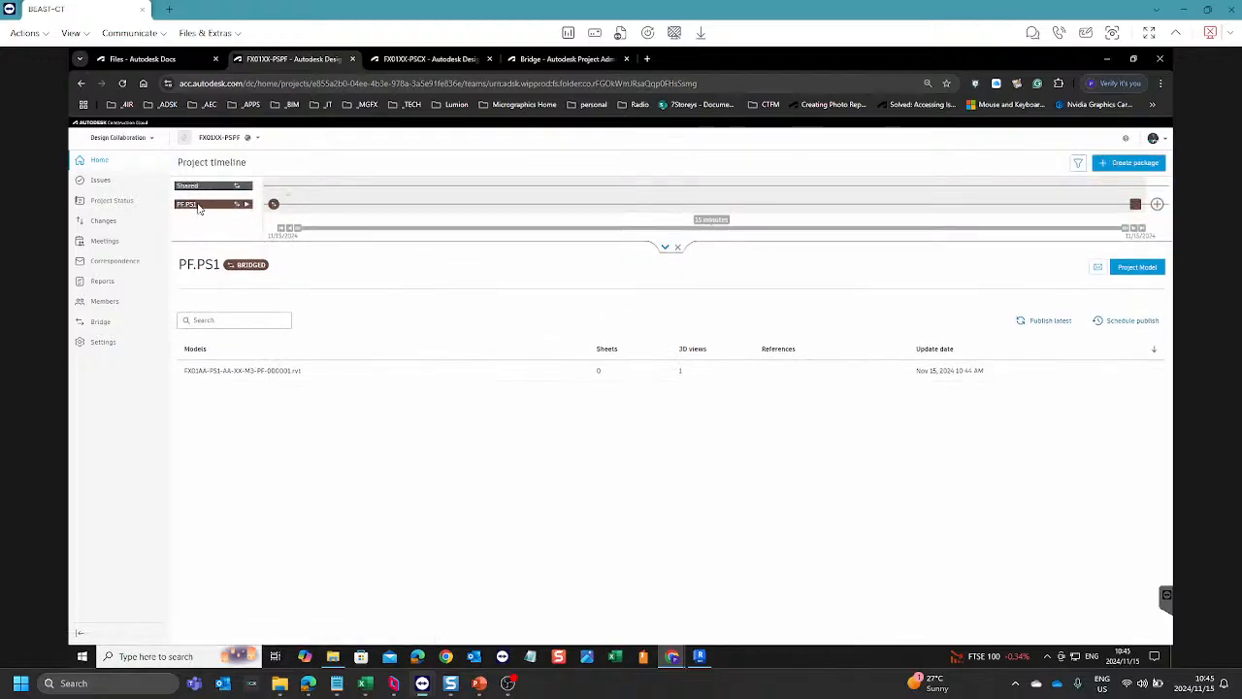
pyautogui.click(1157, 204)
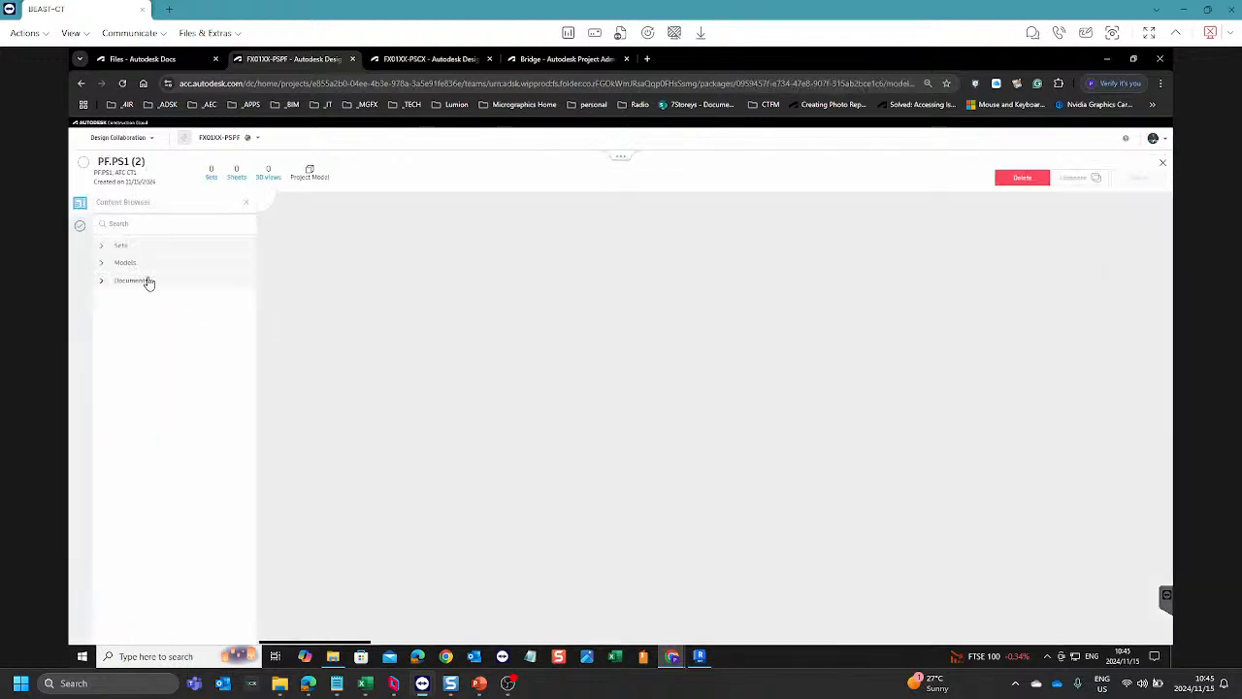
pyautogui.click(101, 262)
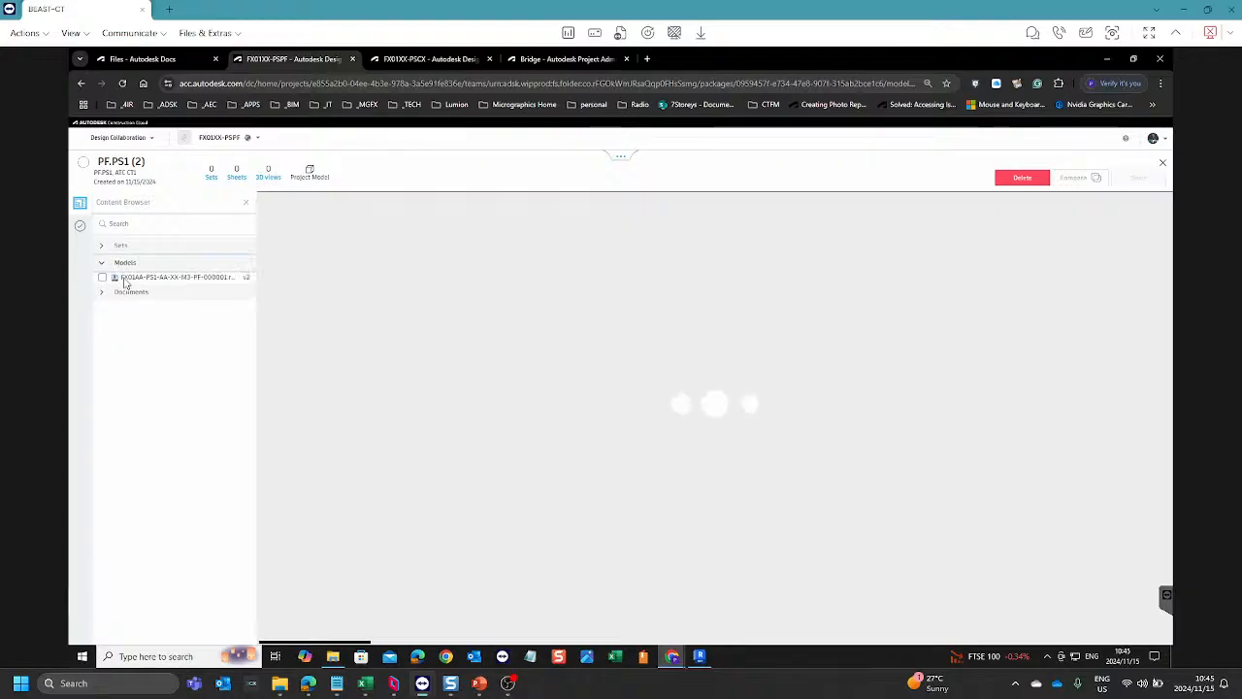
pyautogui.click(102, 277)
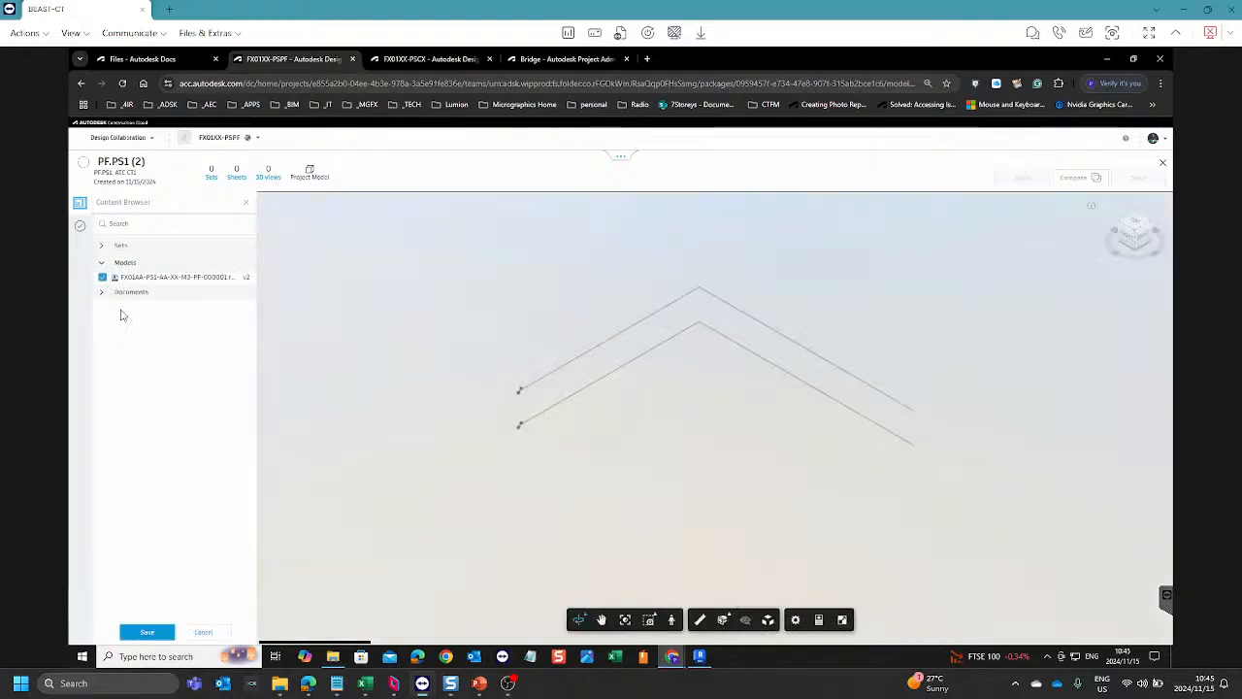
pyautogui.click(146, 633)
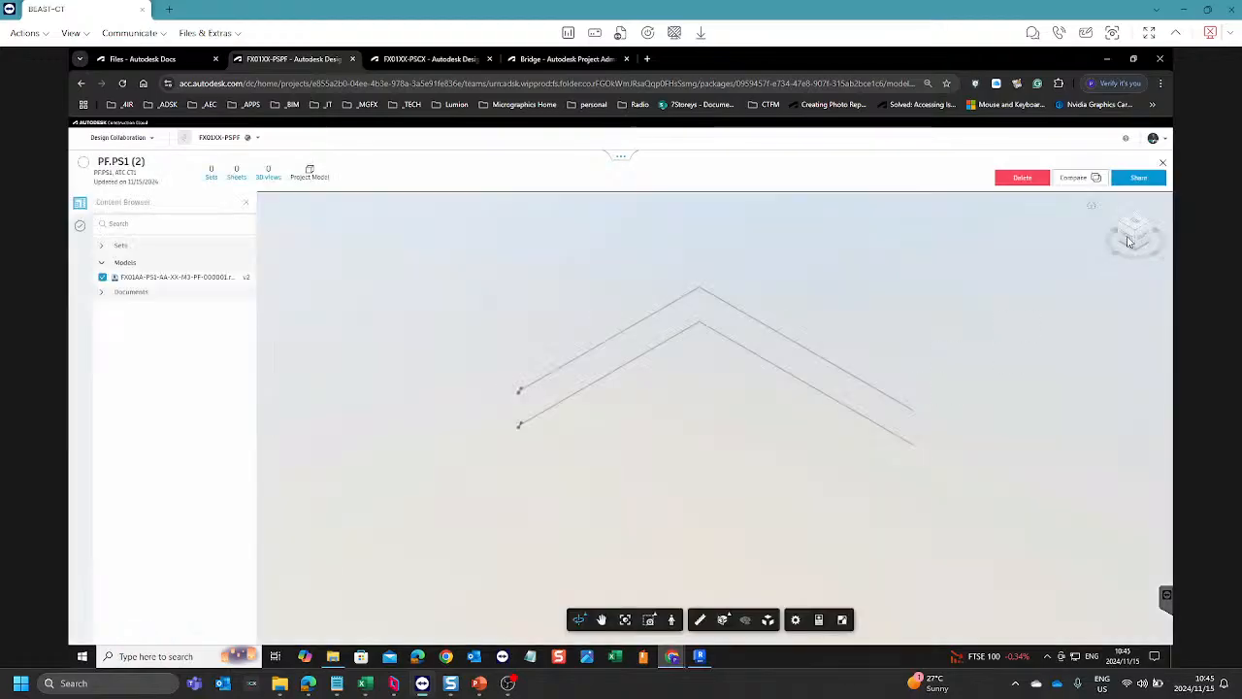
pyautogui.click(1137, 177)
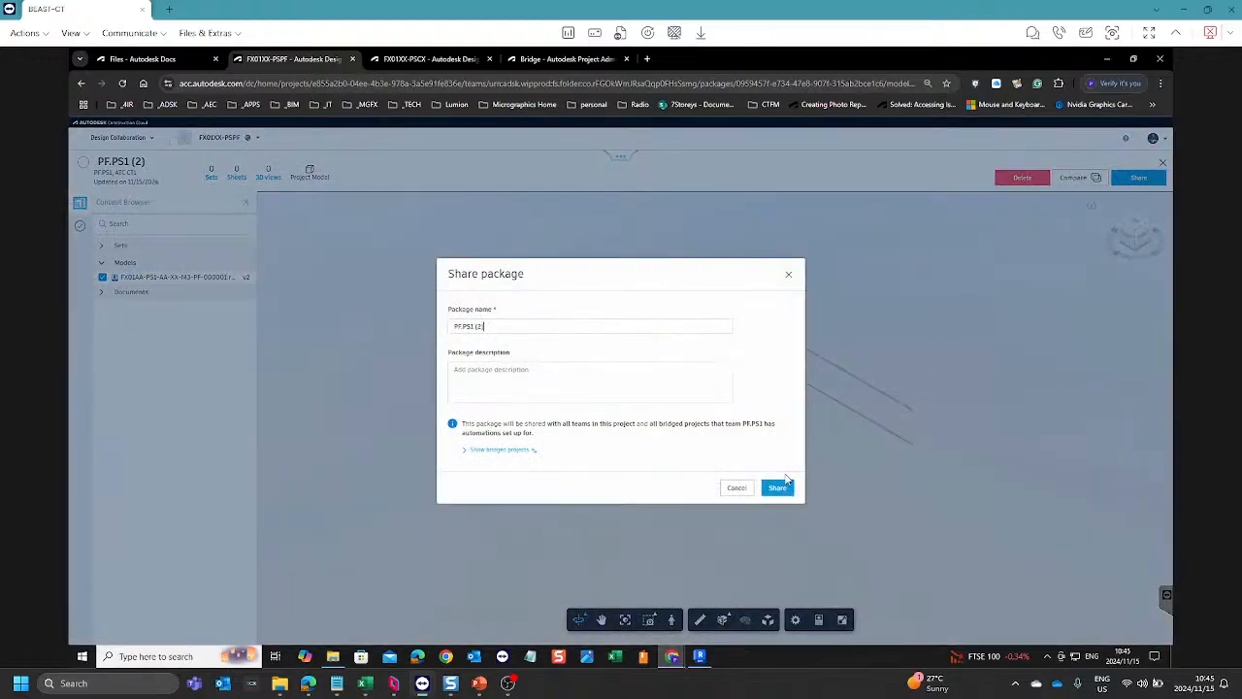
pyautogui.click(780, 486)
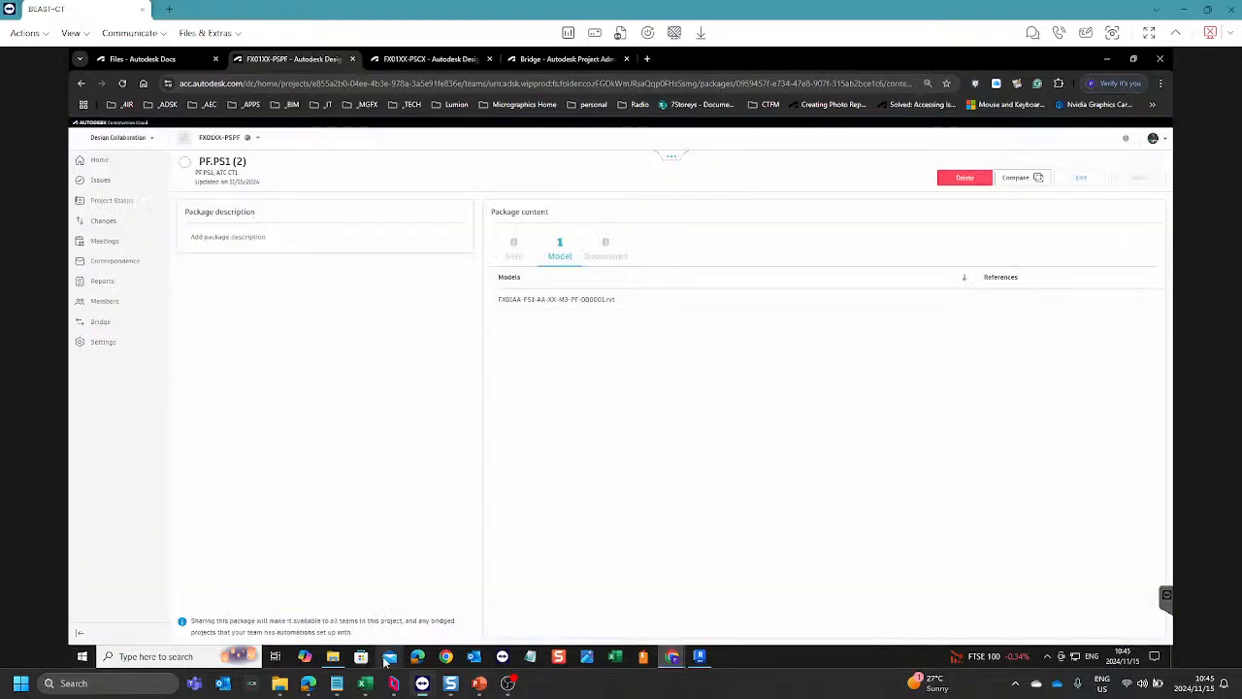
# Step: Switch to the Parsec session and reload the FX01XX Design Collaboration project timeline
pyautogui.moveTo(394, 686)
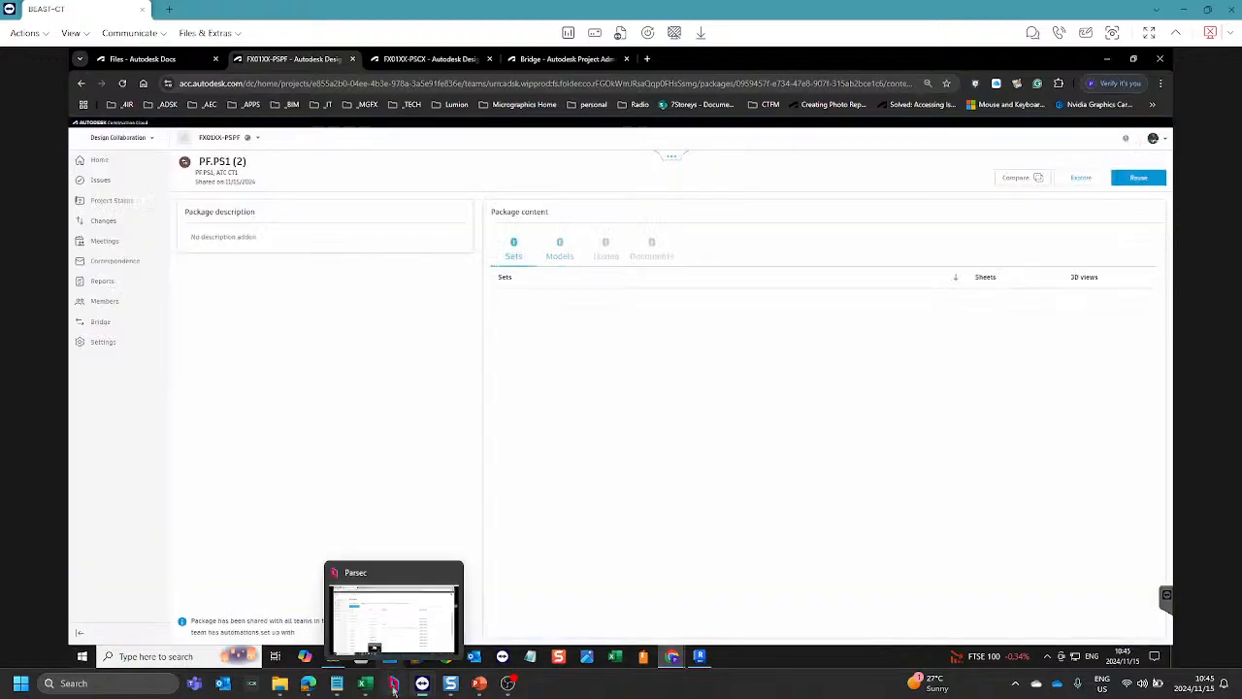
pyautogui.click(399, 626)
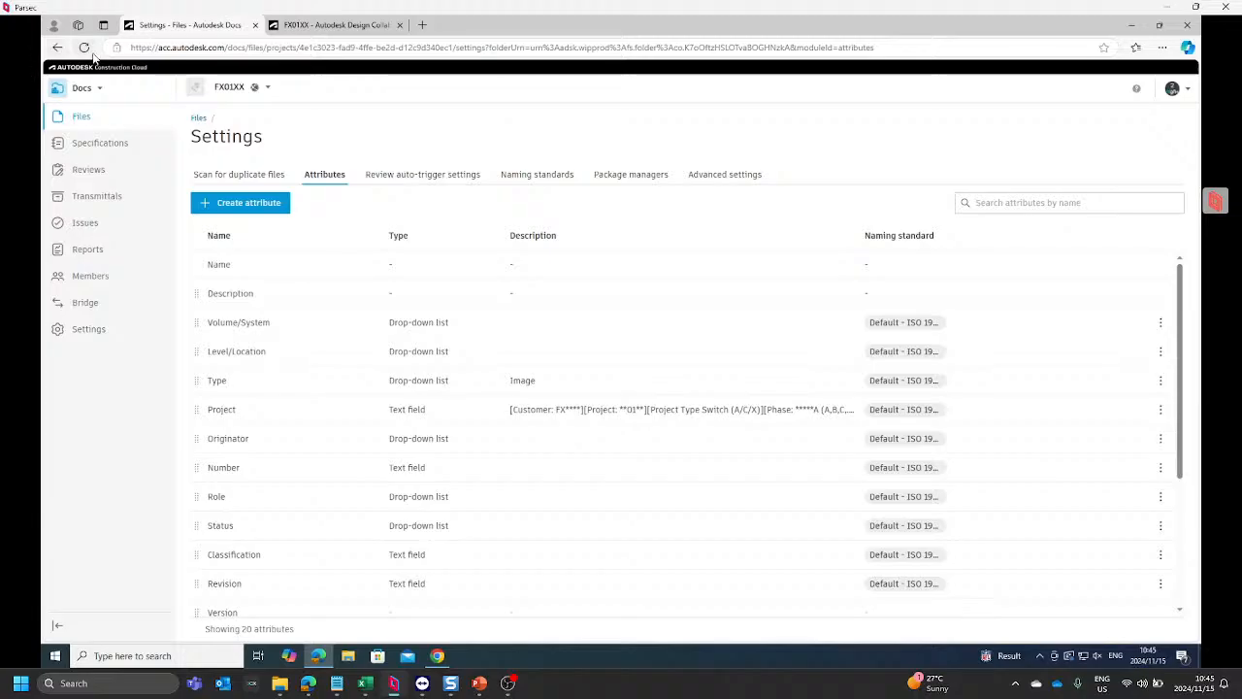
pyautogui.click(356, 27)
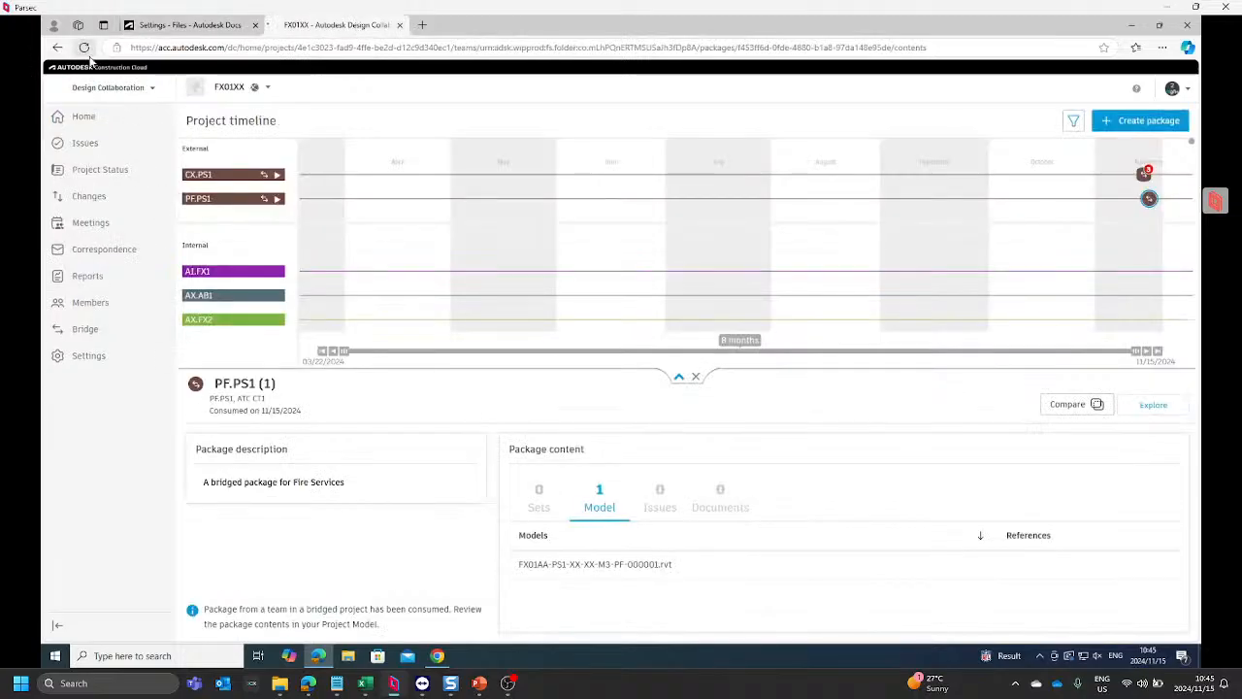
pyautogui.click(88, 54)
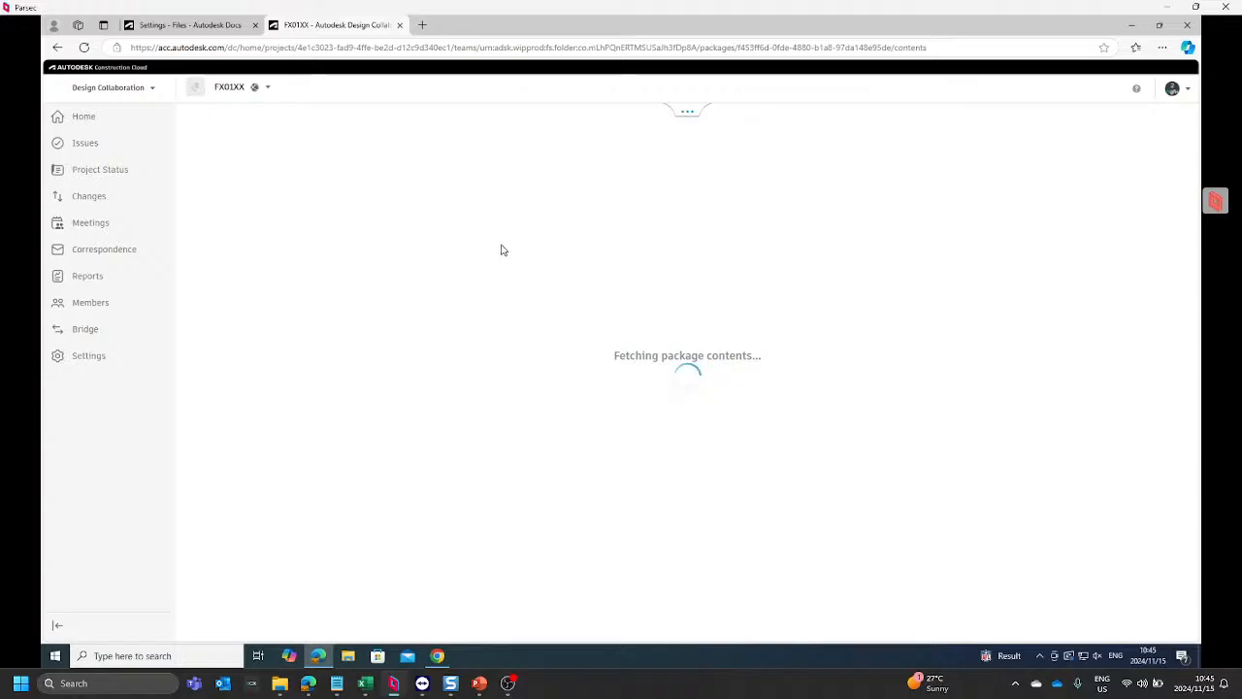
# Step: Return from the FX01XX attribute settings to its files and open the d.PF.PS1 folder under d-SHARED, d.PF-Fire Services
pyautogui.click(229, 25)
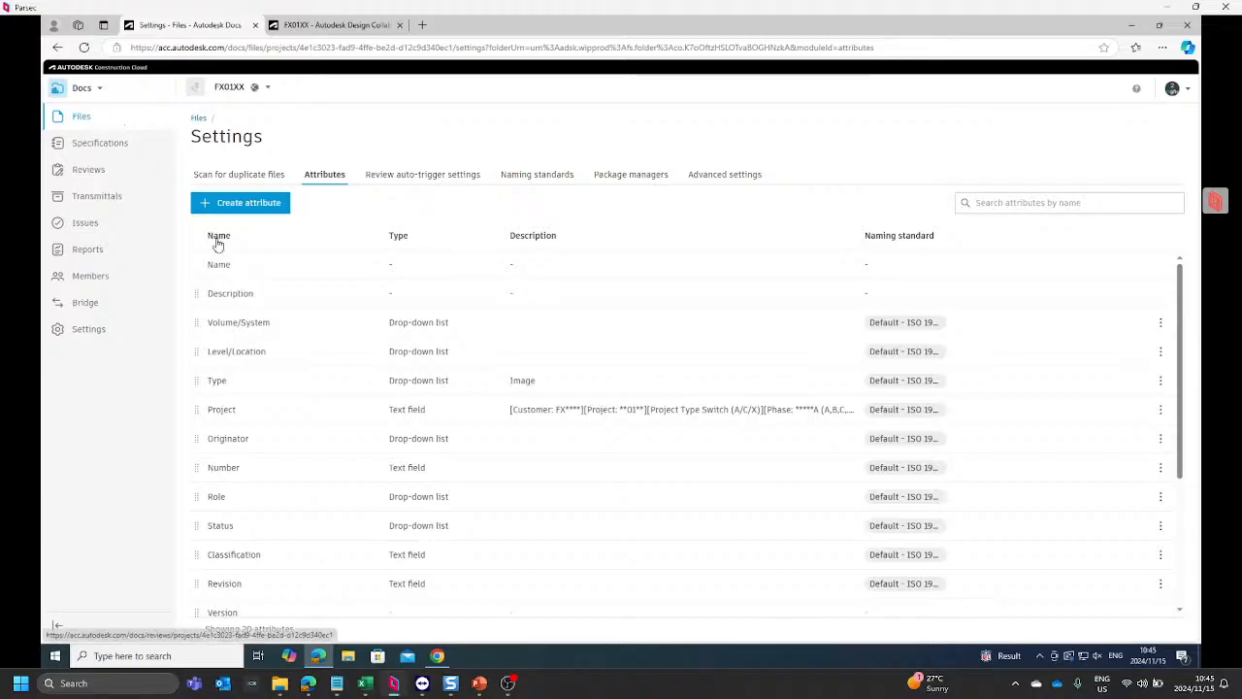
pyautogui.click(198, 117)
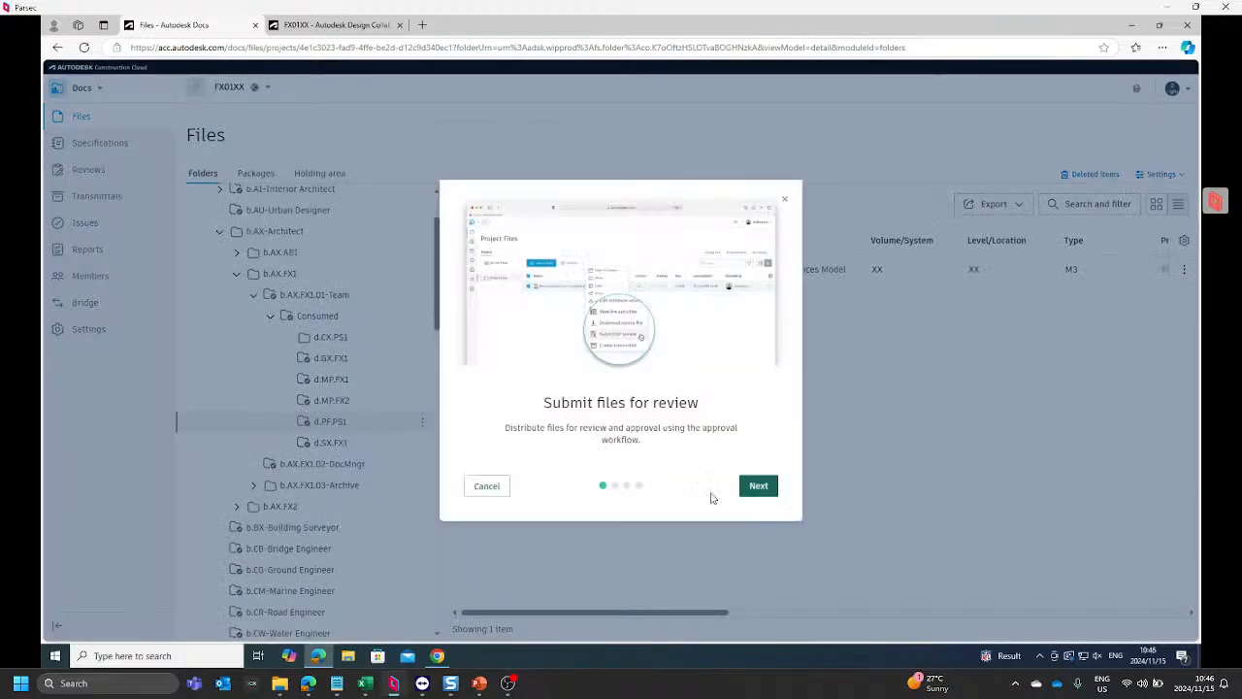
pyautogui.click(498, 490)
pyautogui.scroll(-10, 263, 466)
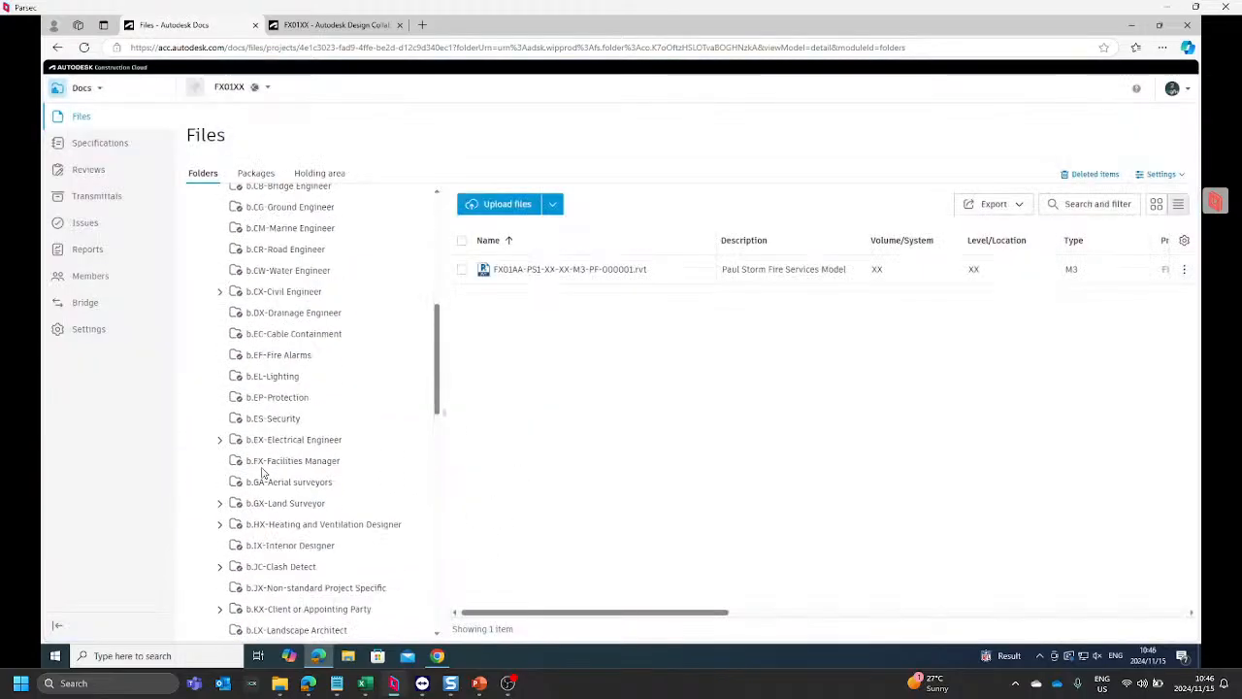
pyautogui.scroll(-5, 245, 496)
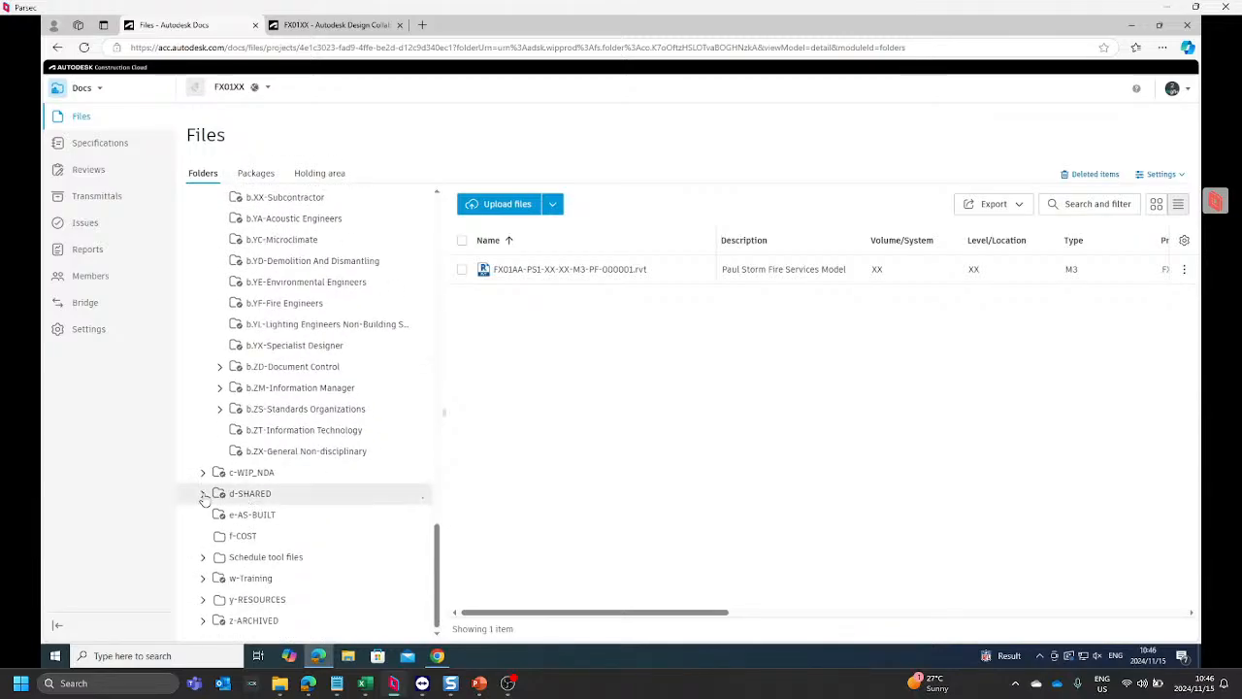
pyautogui.click(203, 494)
pyautogui.scroll(-3, 204, 500)
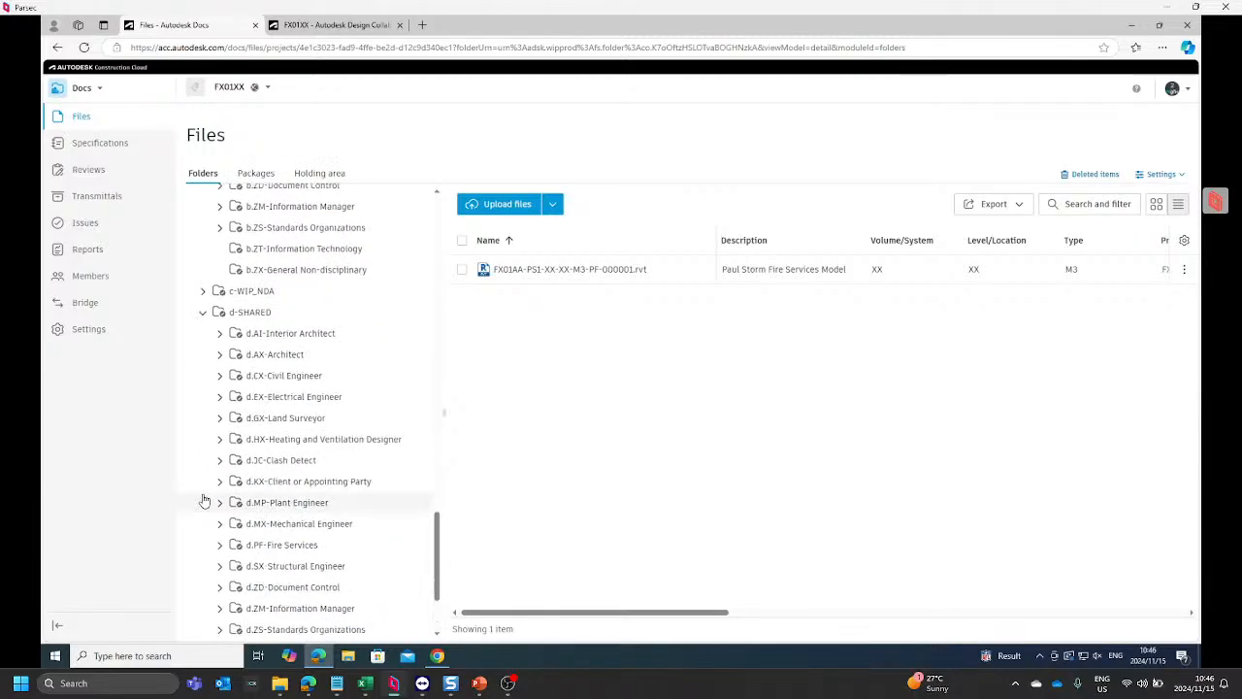
pyautogui.scroll(-1, 205, 500)
pyautogui.scroll(-3, 204, 499)
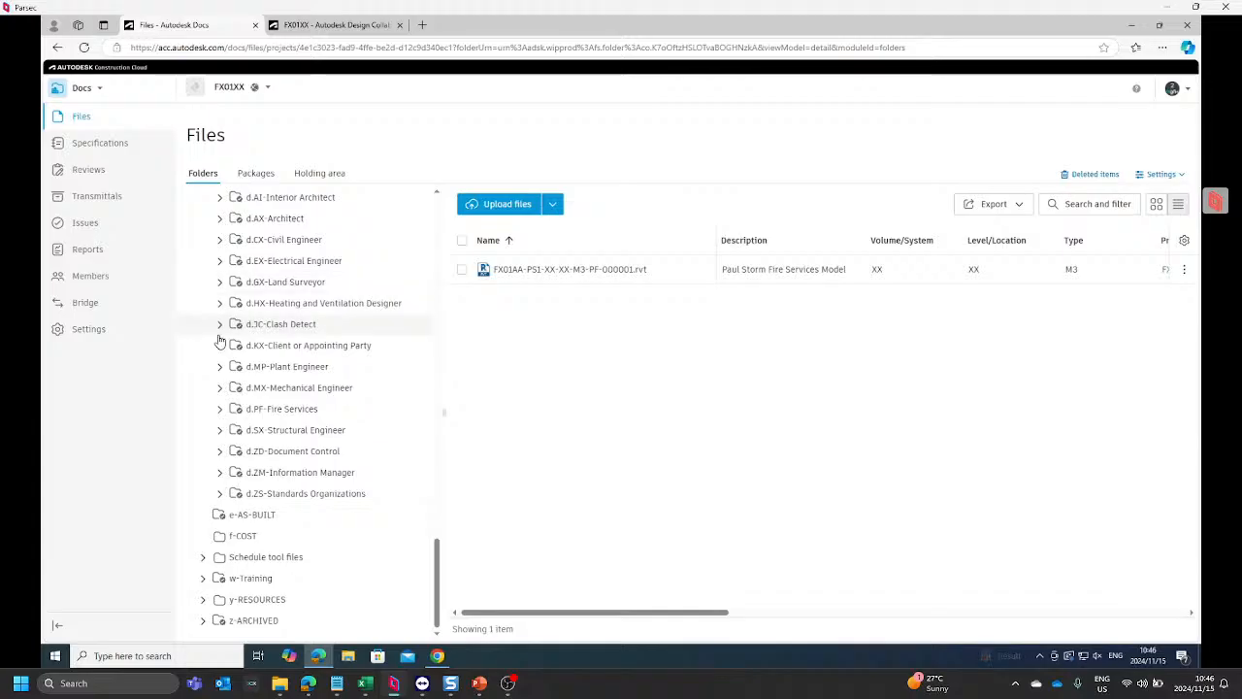
pyautogui.click(221, 408)
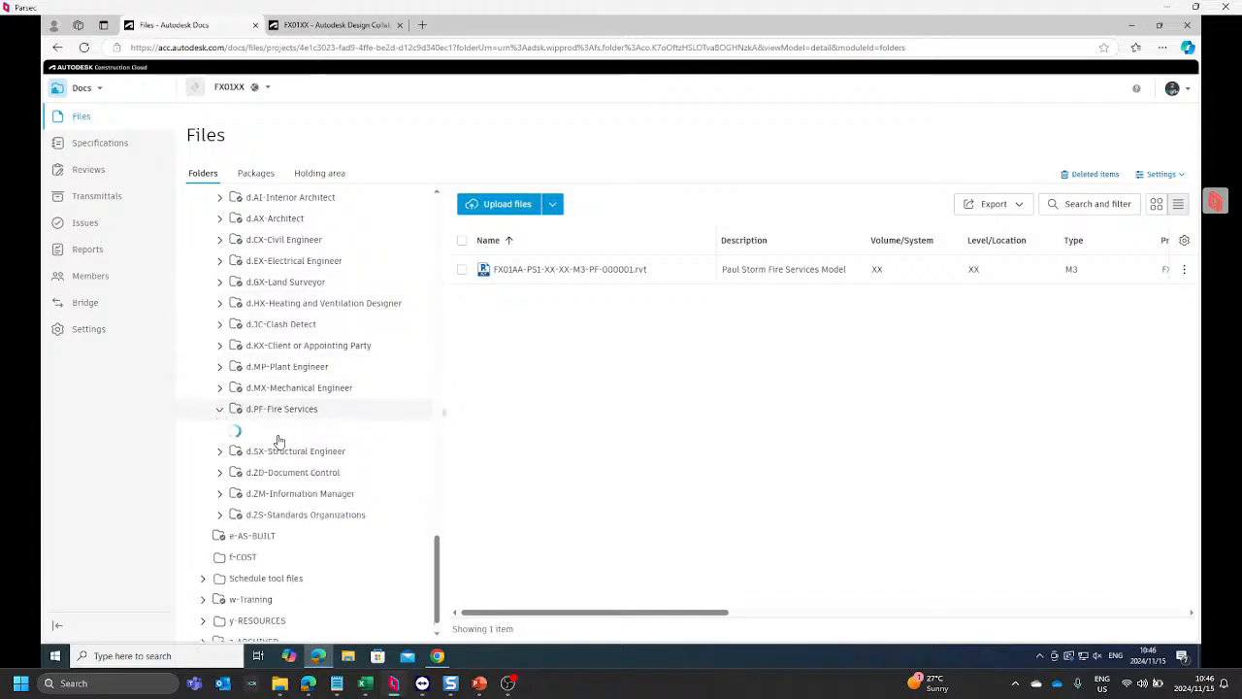
pyautogui.click(283, 431)
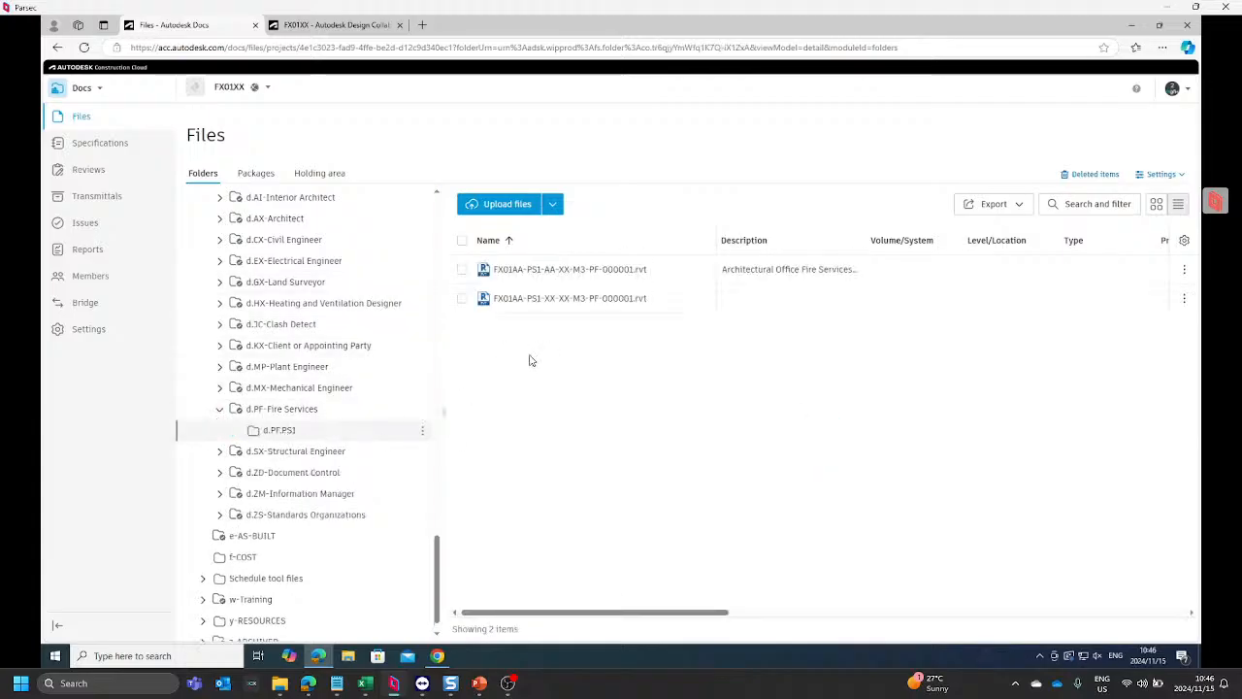
# Step: Delete all the Revit files in the shared d.PF.PS1 folder
pyautogui.click(463, 240)
pyautogui.click(653, 204)
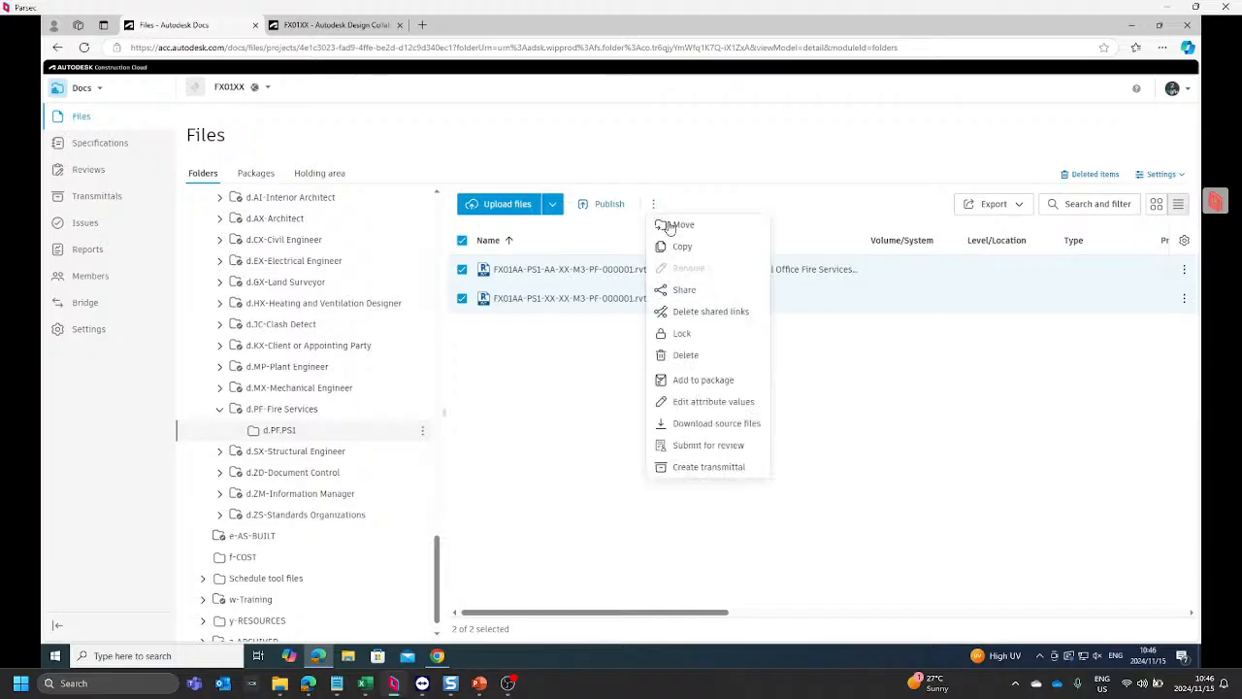
pyautogui.click(695, 358)
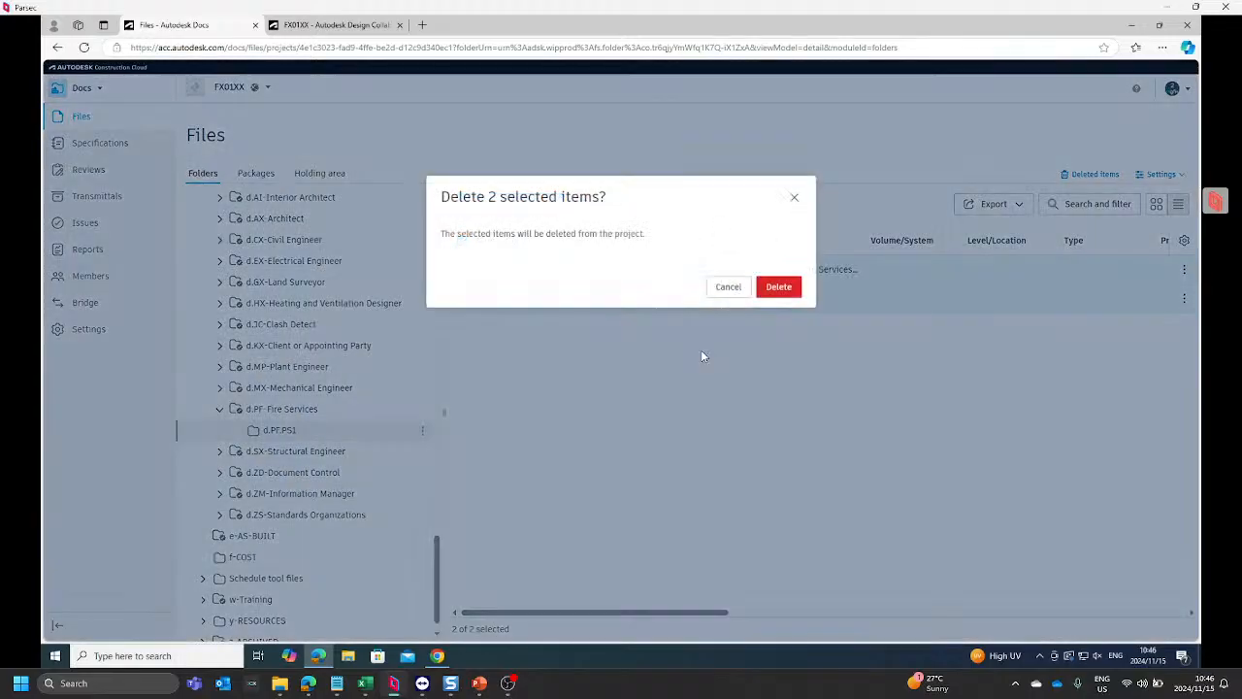
pyautogui.click(786, 295)
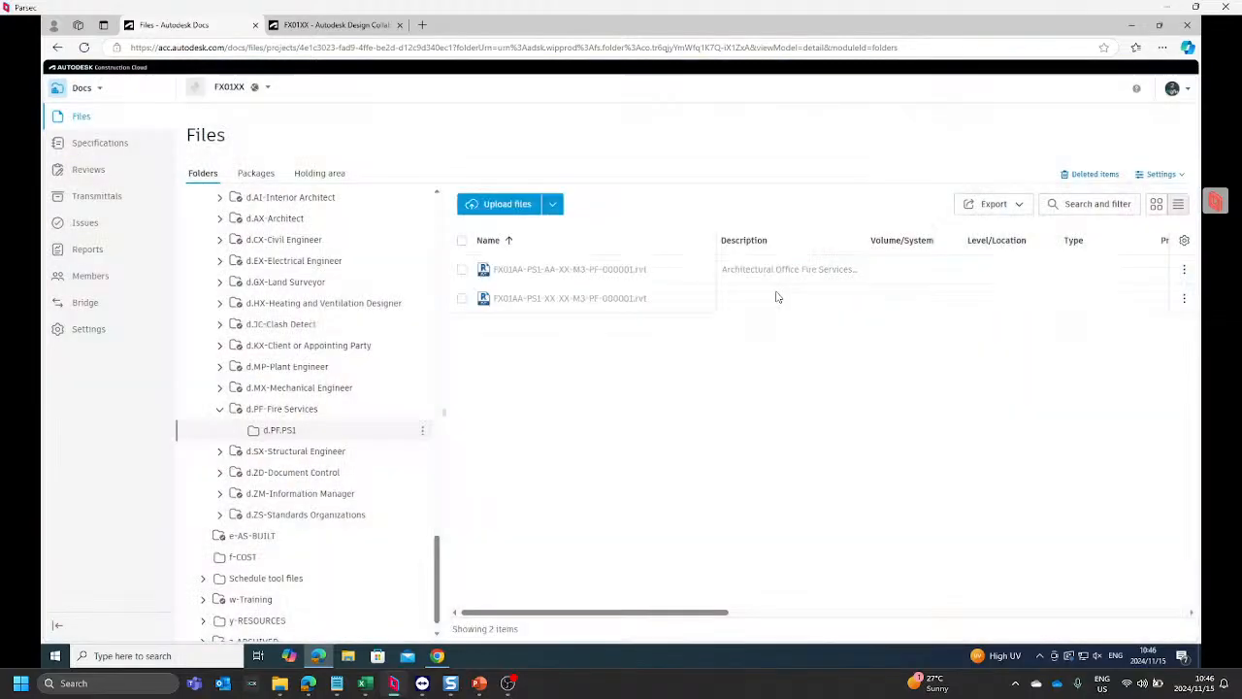
# Step: Apply the Default - ISO 19650 naming standard to the d.PF.PS1 folder only
pyautogui.click(423, 433)
pyautogui.moveTo(424, 410)
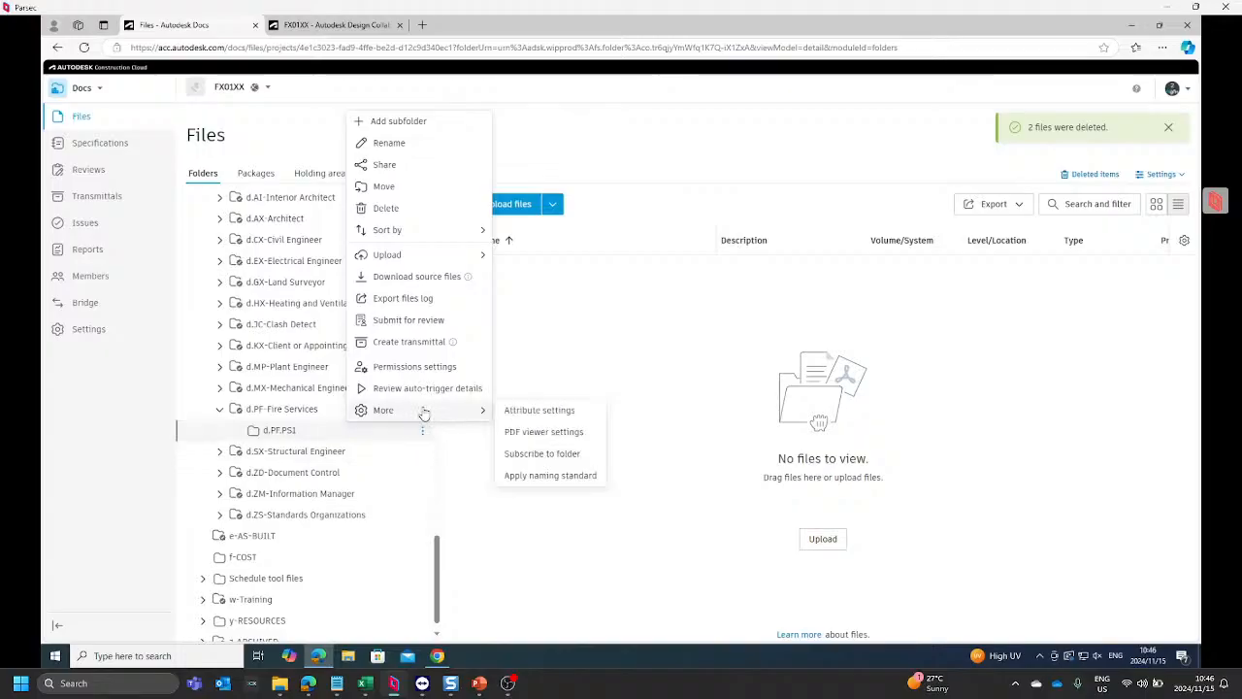
pyautogui.click(550, 474)
pyautogui.click(617, 407)
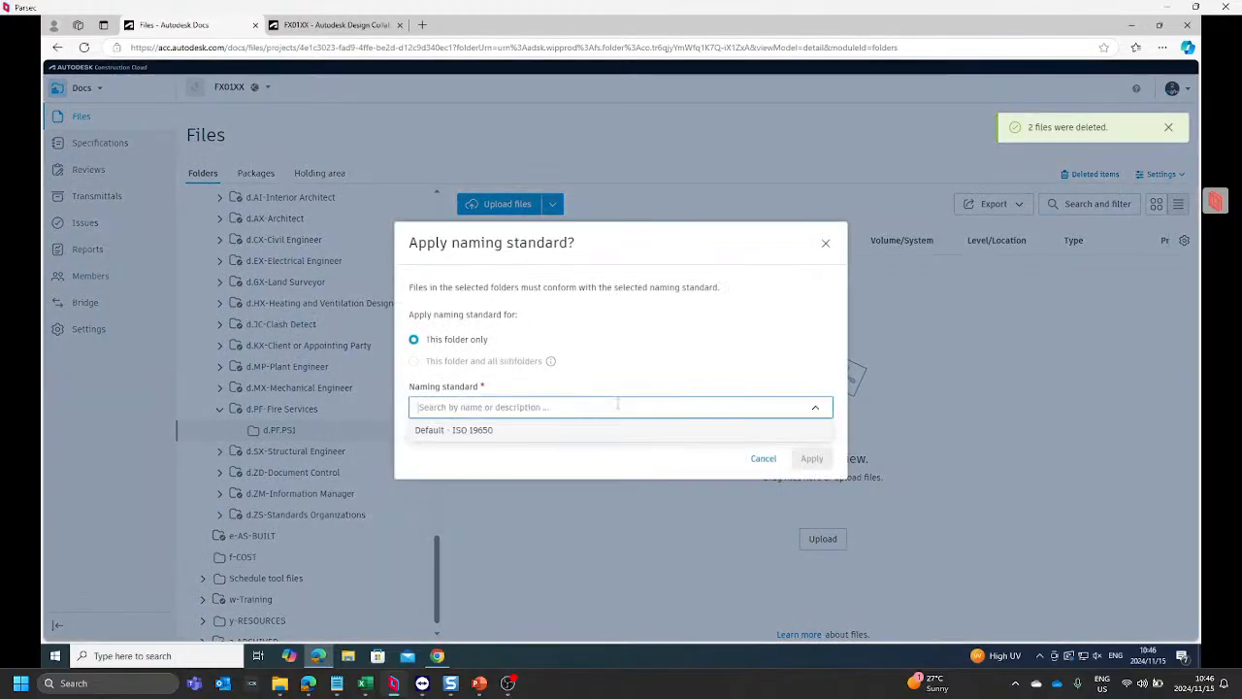
pyautogui.click(519, 432)
pyautogui.click(815, 515)
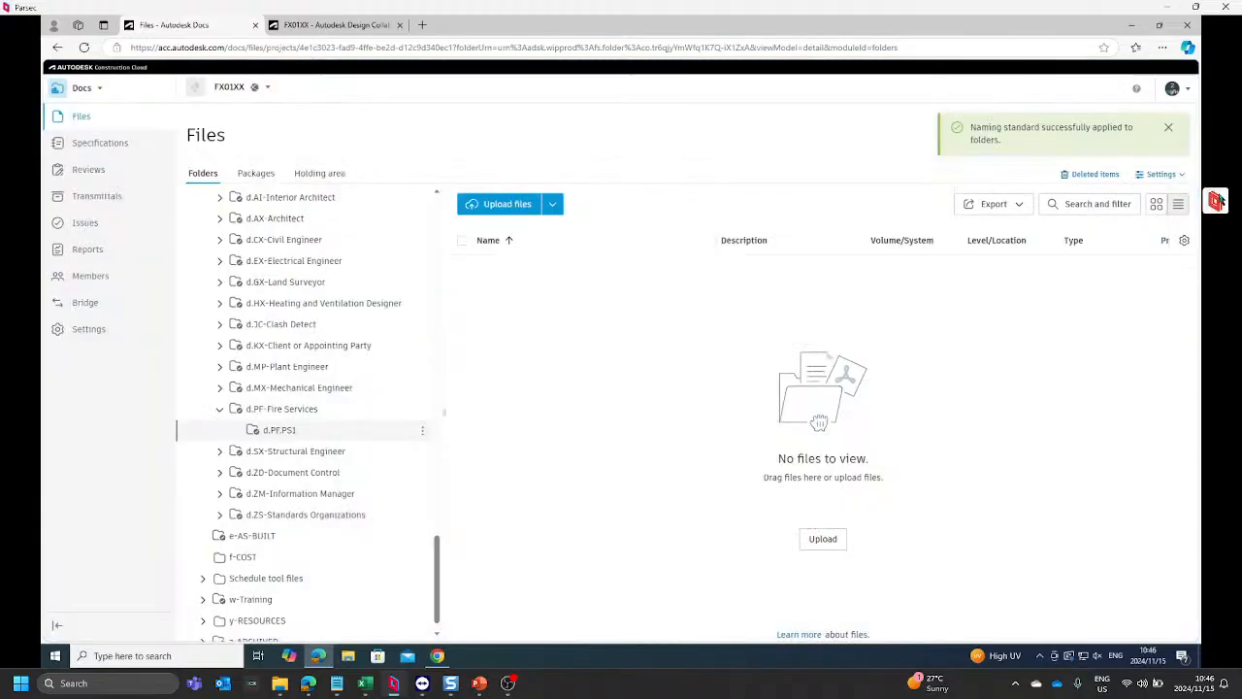
# Step: Restore both deleted Revit files to the d.PF.PS1 folder and return to its file list
pyautogui.click(1094, 177)
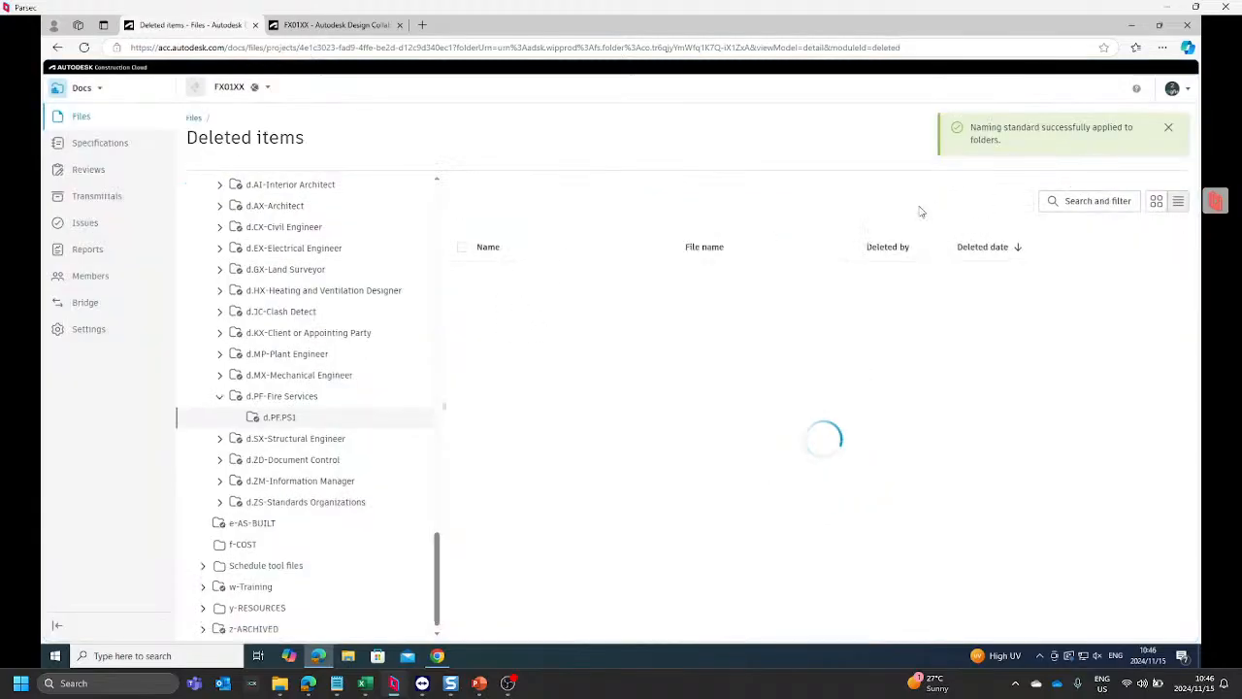
pyautogui.click(463, 247)
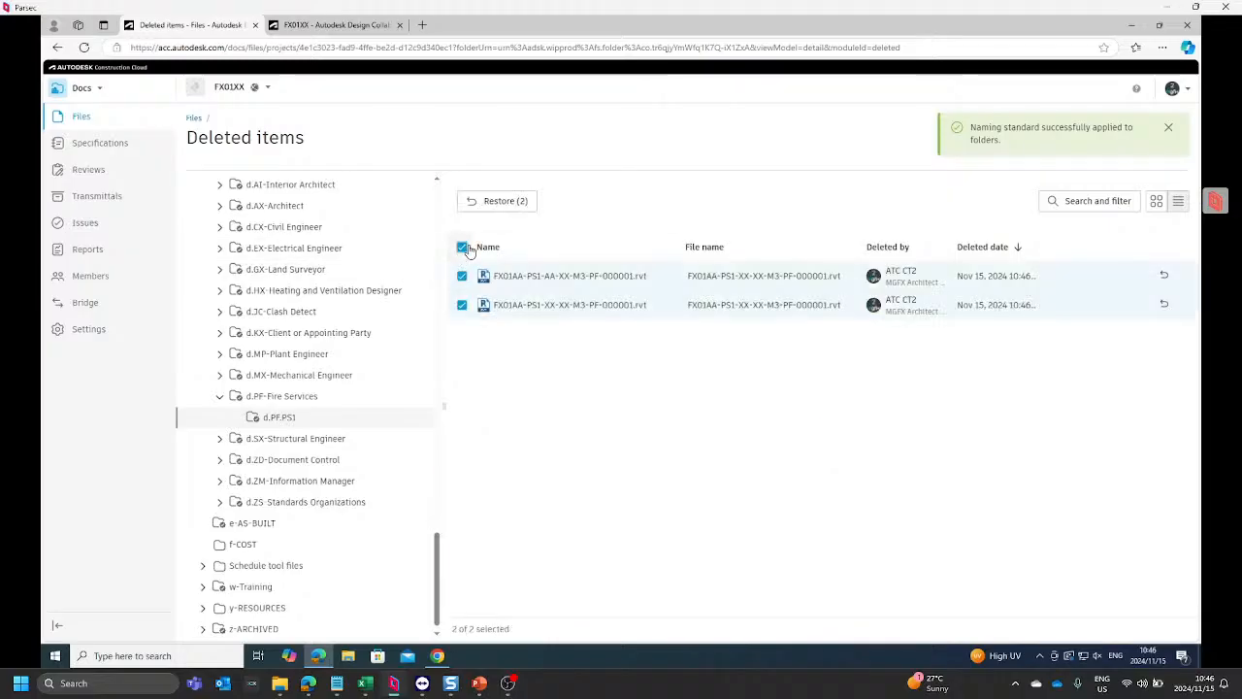
pyautogui.click(500, 201)
pyautogui.click(782, 400)
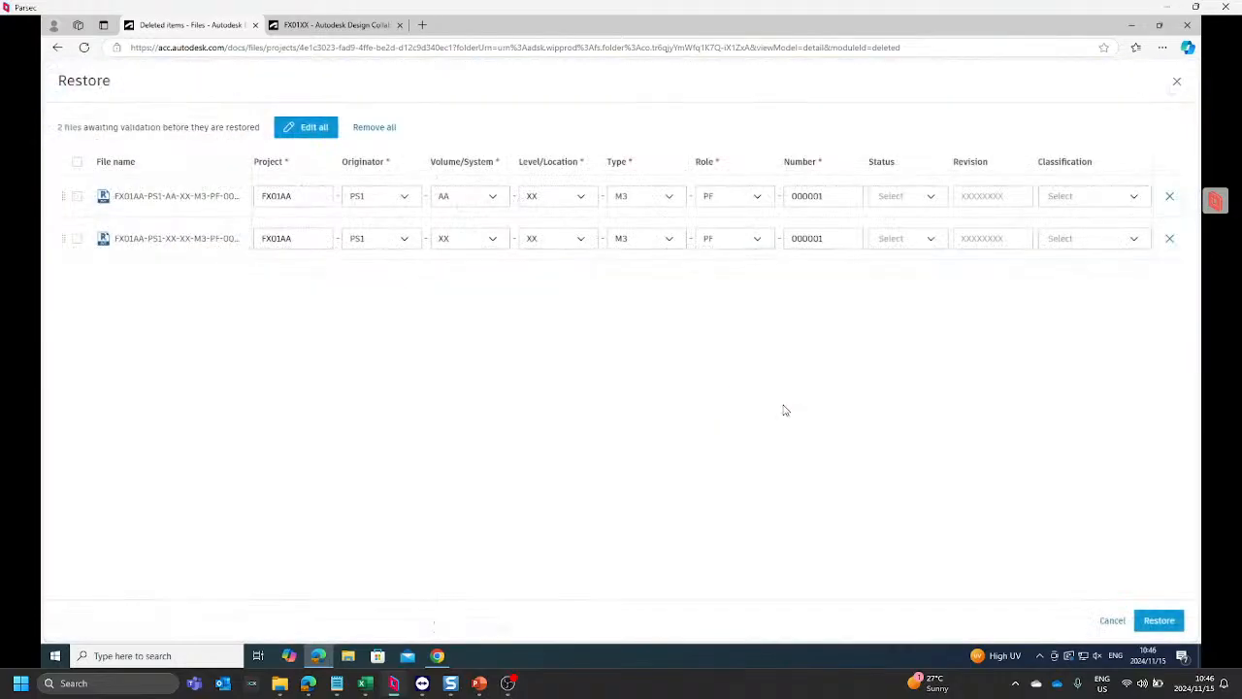
pyautogui.click(1157, 621)
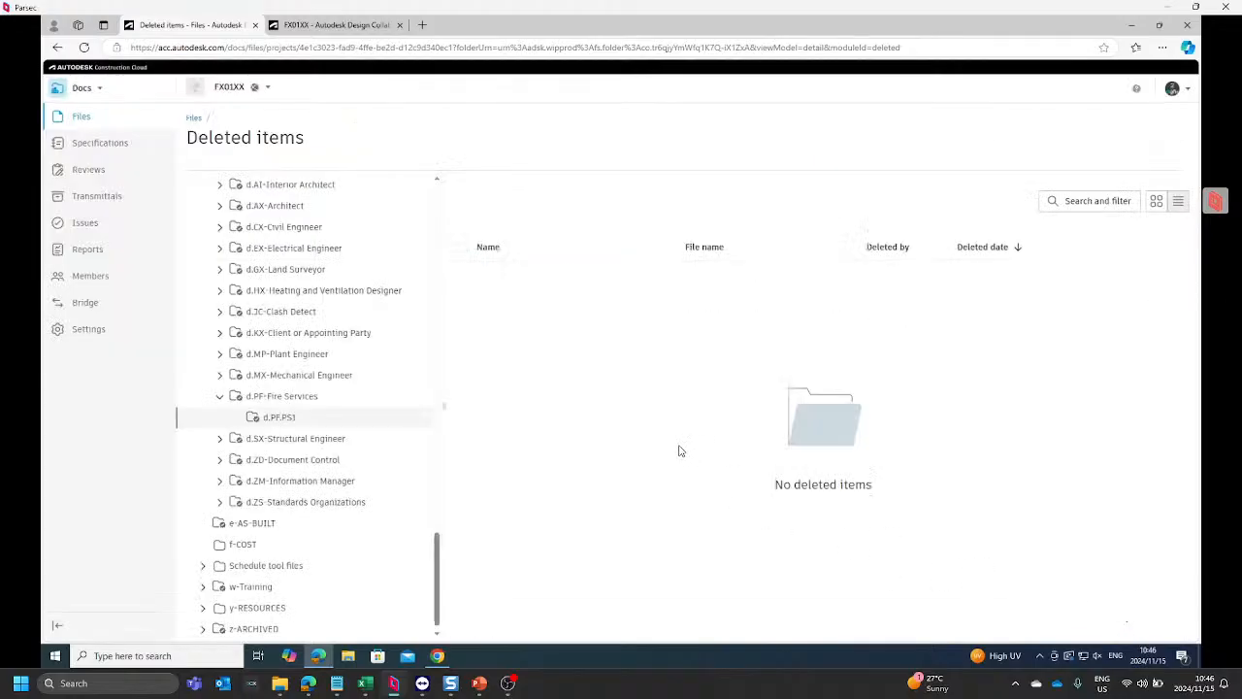
pyautogui.click(193, 119)
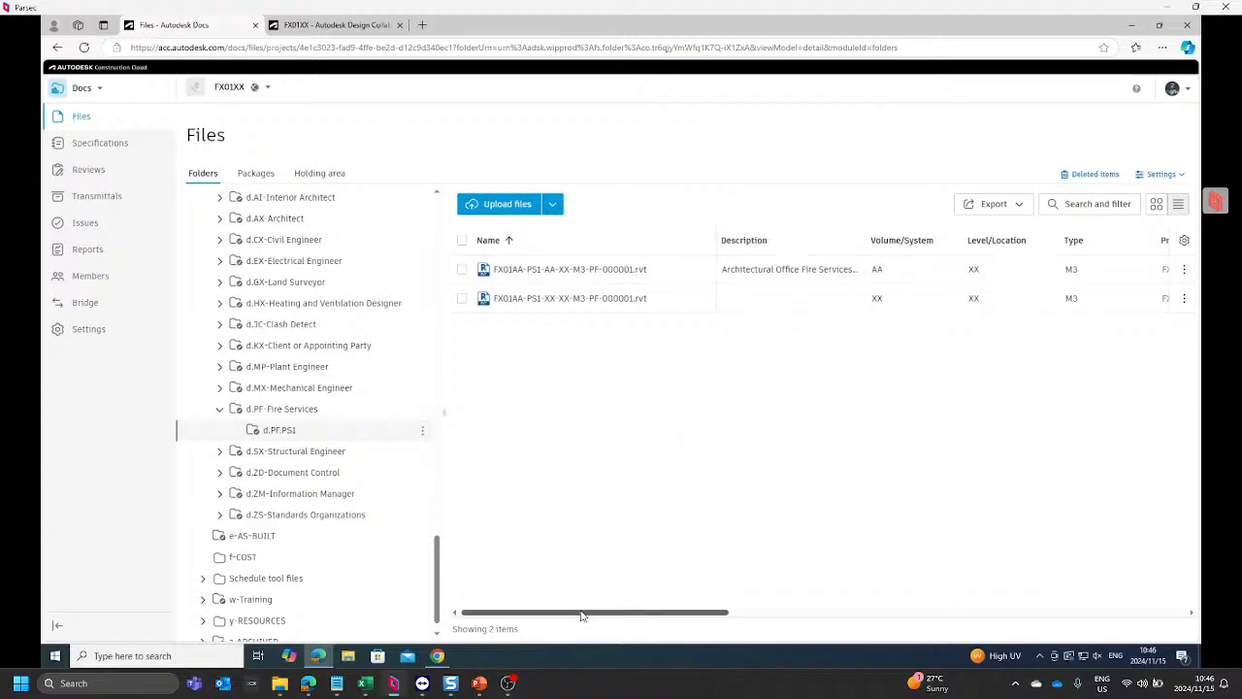
# Step: Compare the status, classification and revision attributes of the restored files with the source model in the FX01XX-PSPF b.PF.PS1.01-Team folder over the remote BEAST-CT session
pyautogui.moveTo(582, 615); pyautogui.dragTo(849, 606)
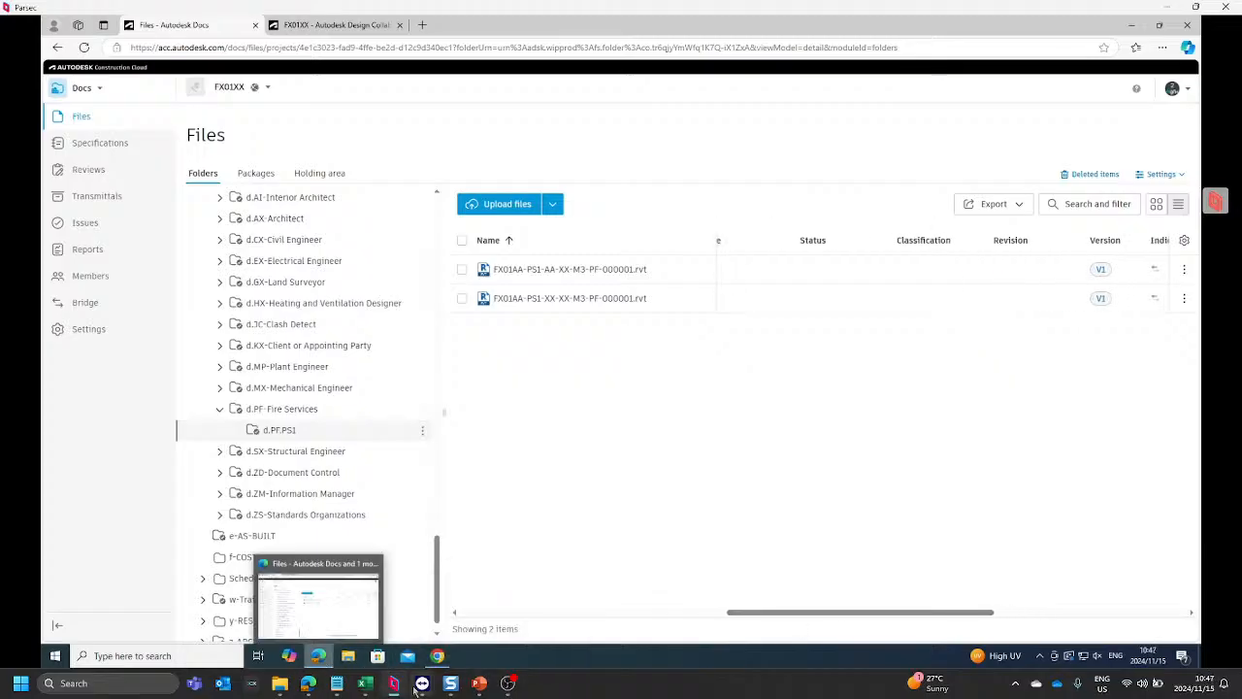
pyautogui.click(480, 631)
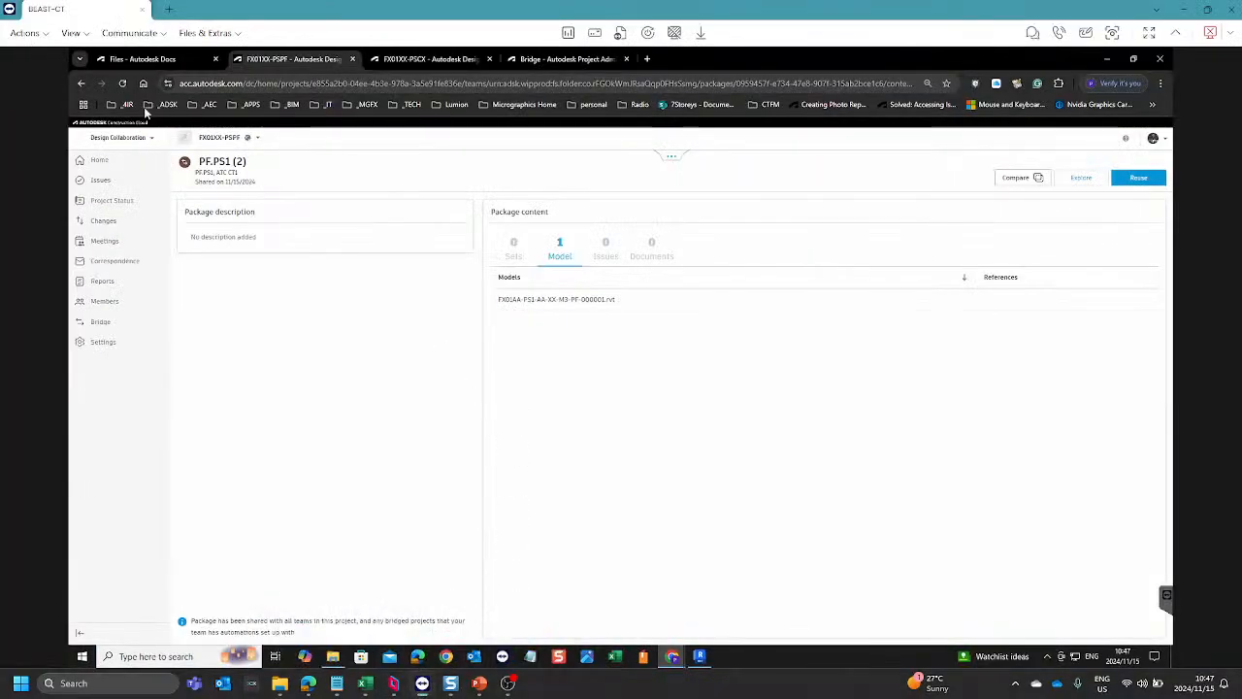
pyautogui.click(170, 60)
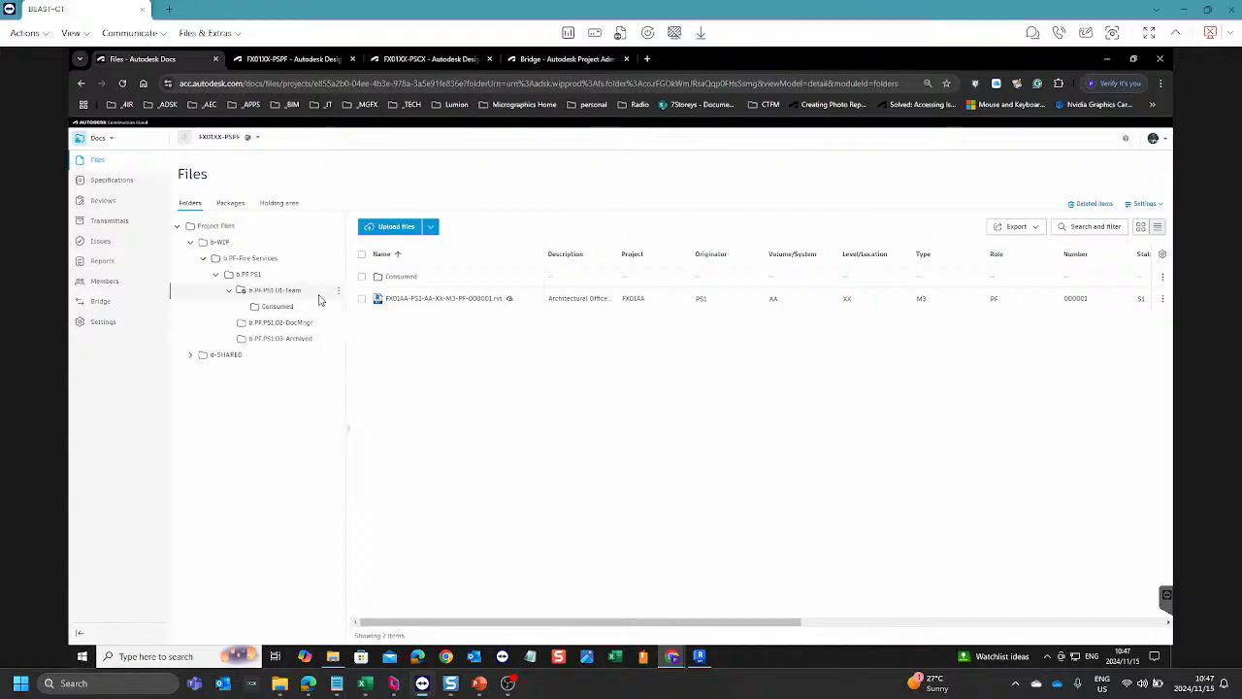
pyautogui.moveTo(591, 622); pyautogui.dragTo(858, 626)
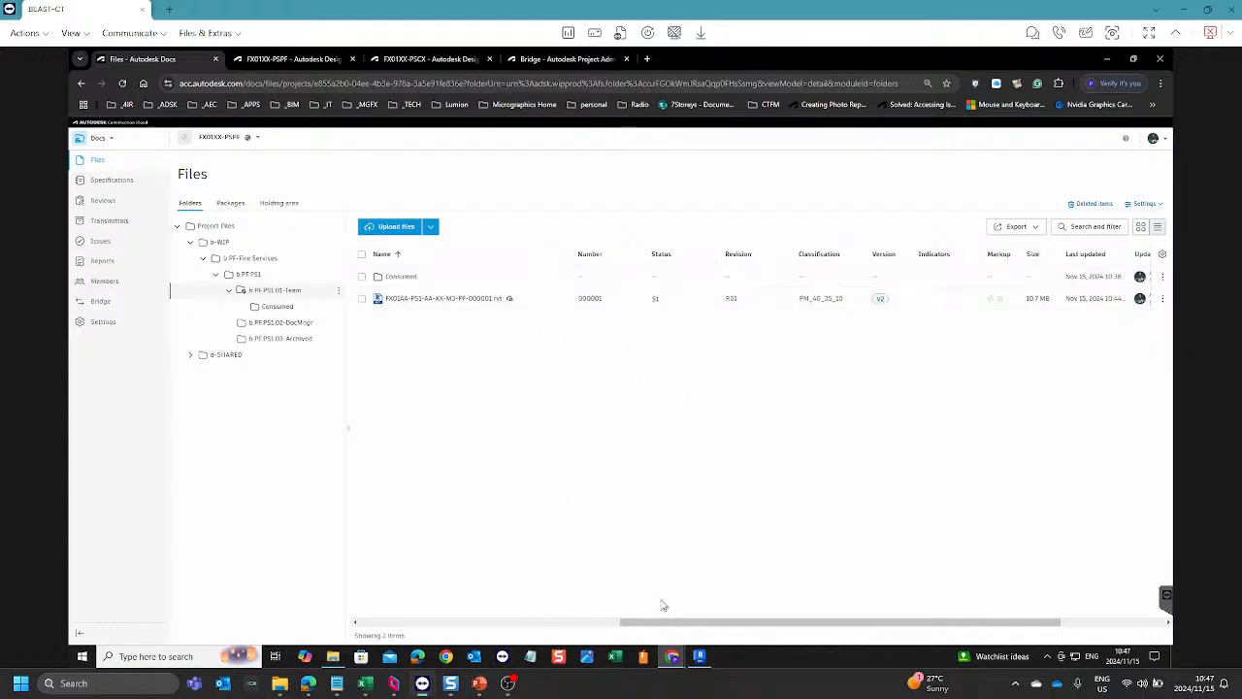
pyautogui.moveTo(705, 659)
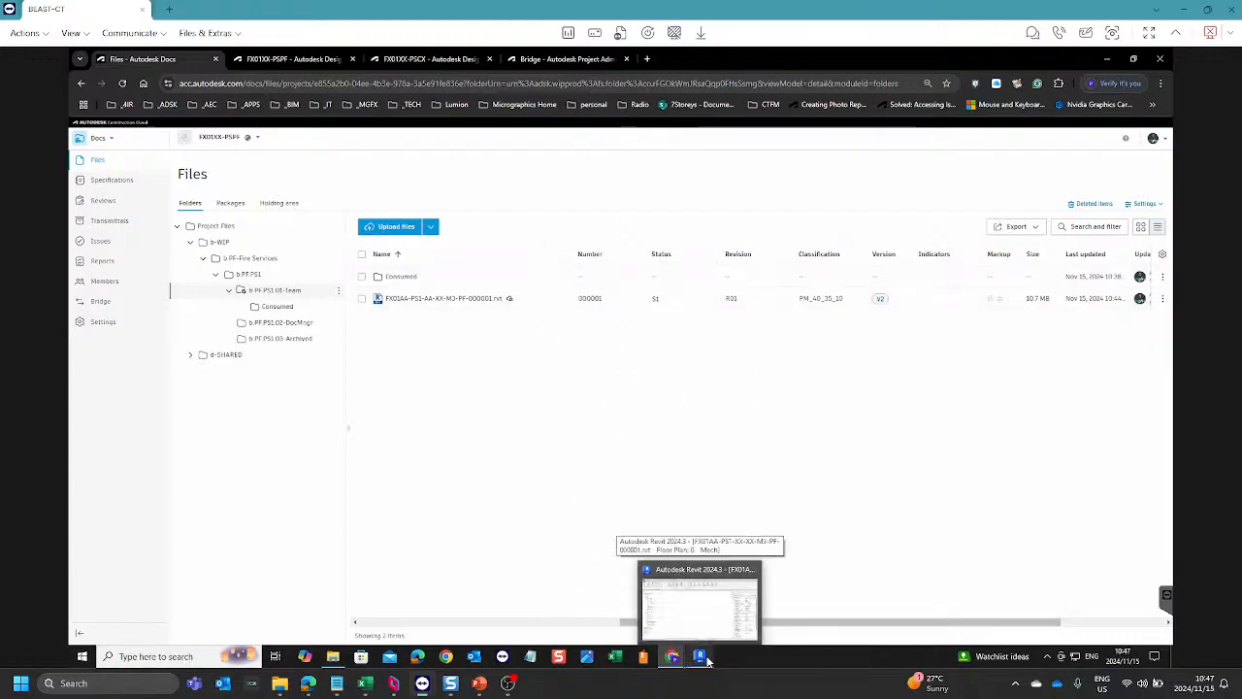
# Step: Switch back to the Parsec session and set the status of FX01AA-PS1-XX-XX-M3-PF-000001.rvt to S1
pyautogui.click(395, 684)
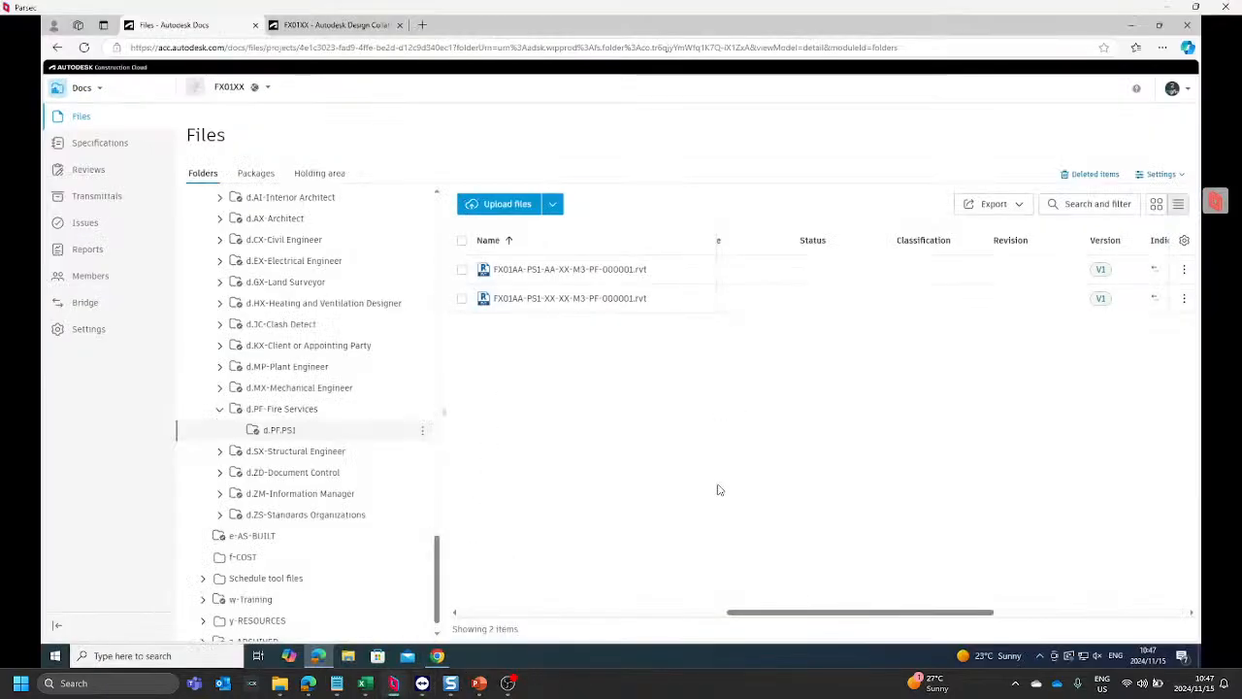
pyautogui.moveTo(756, 614); pyautogui.dragTo(744, 614)
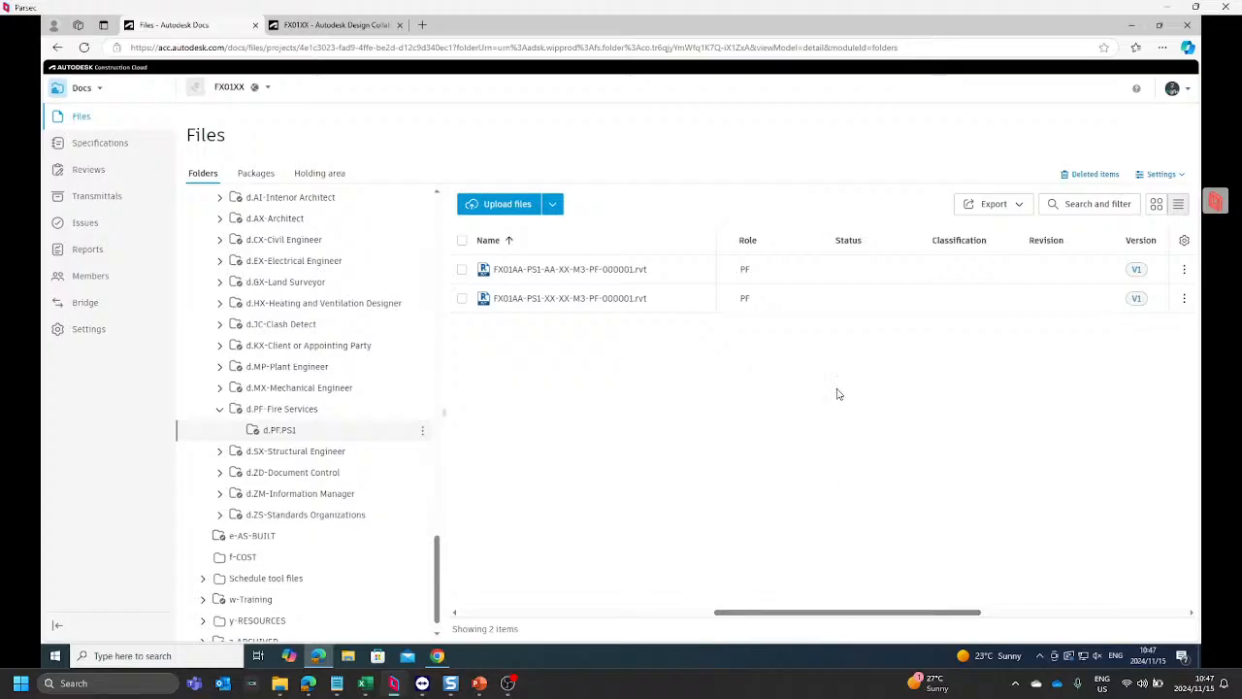
pyautogui.click(919, 302)
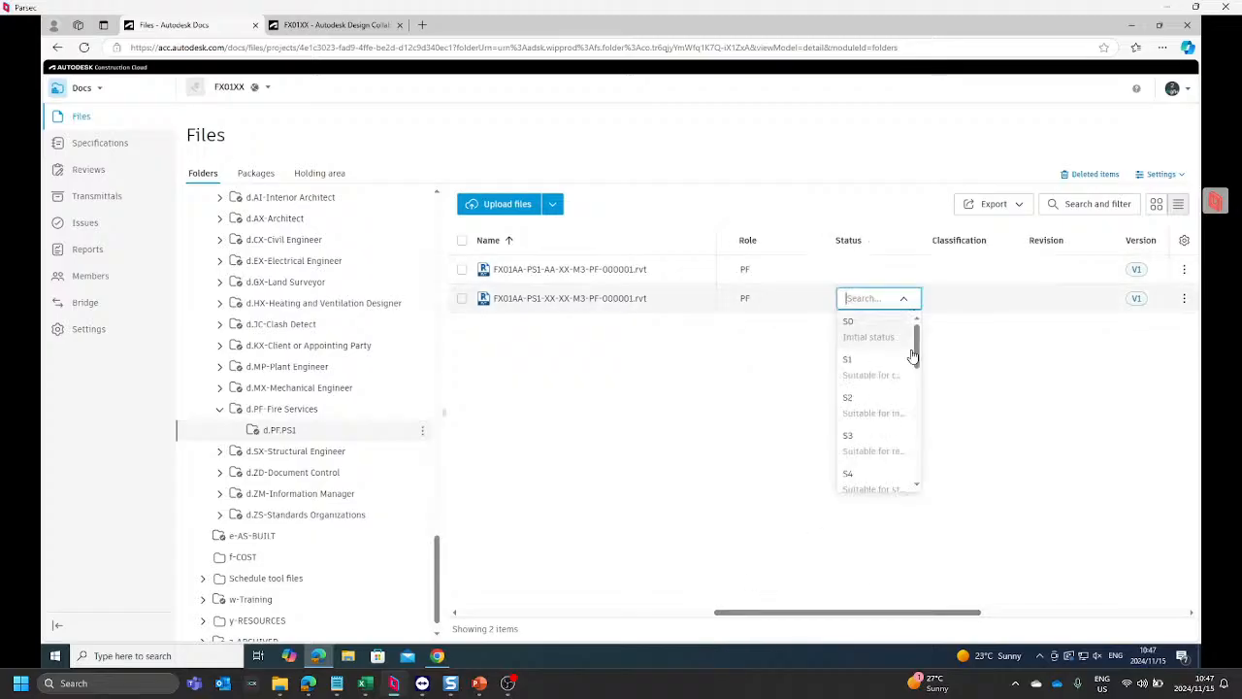
pyautogui.click(853, 361)
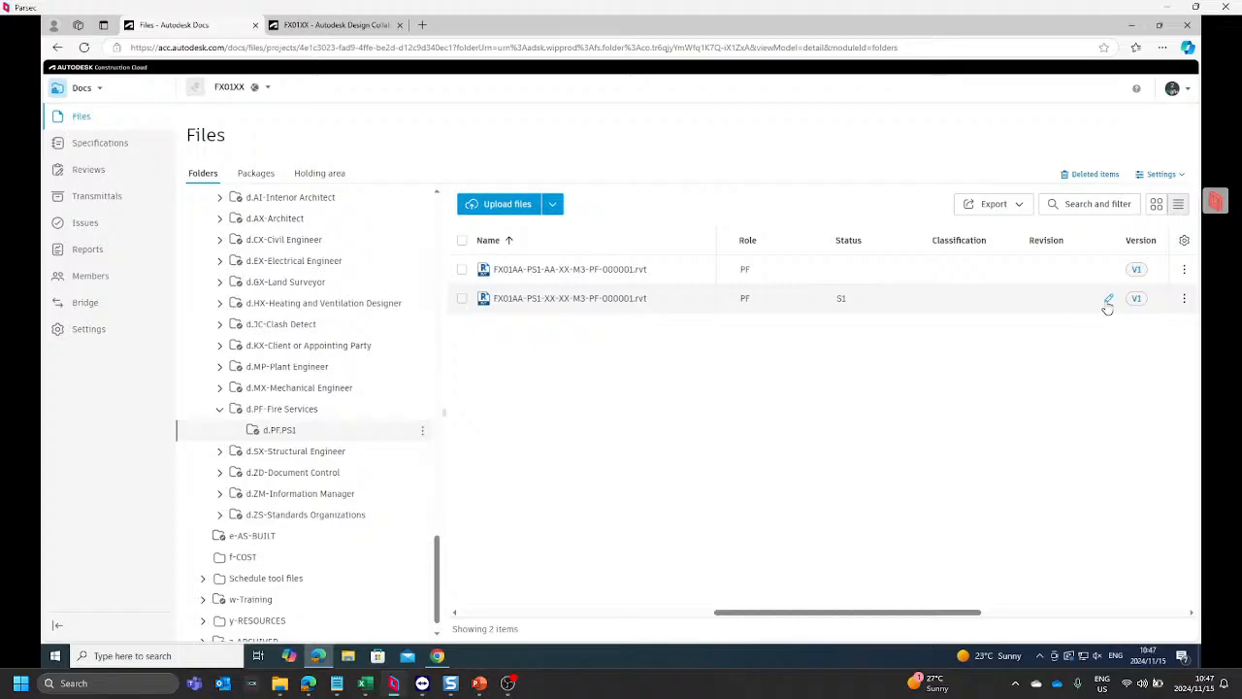
pyautogui.click(1108, 301)
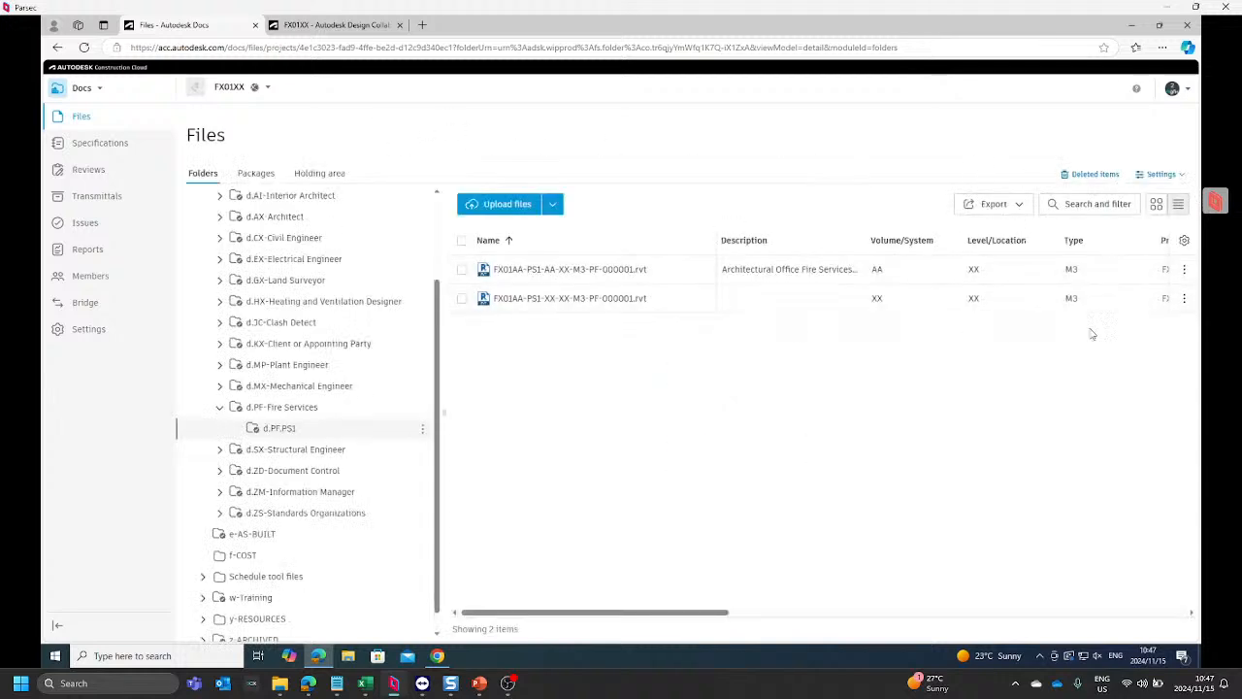
# Step: Set the status of FX01AA-PS1-AA-XX-M3-PF-000001.rvt to S1
pyautogui.moveTo(685, 619); pyautogui.dragTo(934, 611)
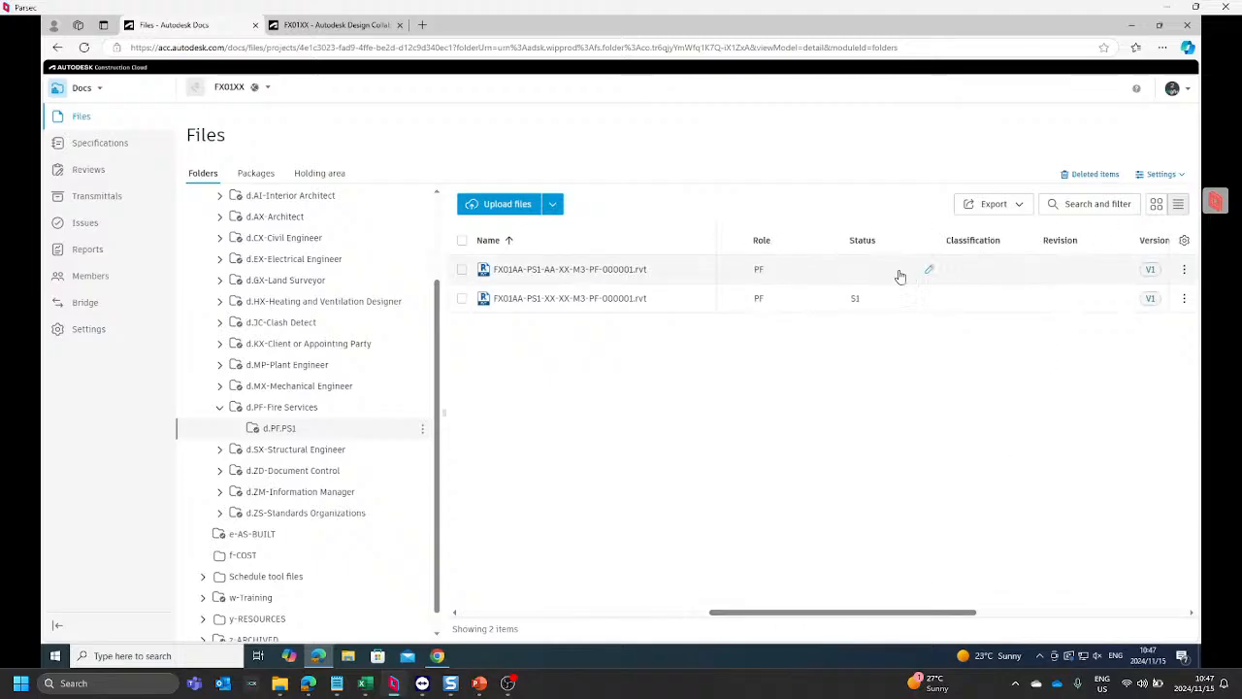
pyautogui.click(926, 270)
pyautogui.click(884, 348)
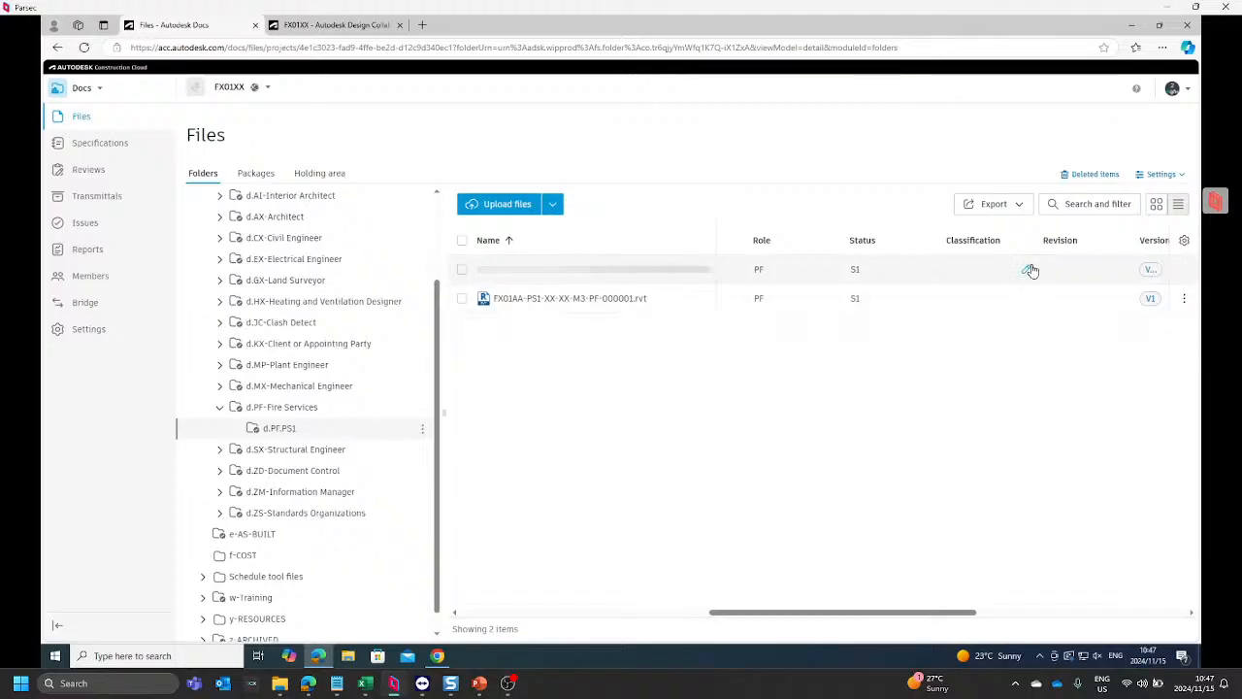
# Step: Find the model classifications and assign PM_40_35_10 to FX01AA-PS1-AA-XX-M3-PF-000001.rvt
pyautogui.click(1027, 269)
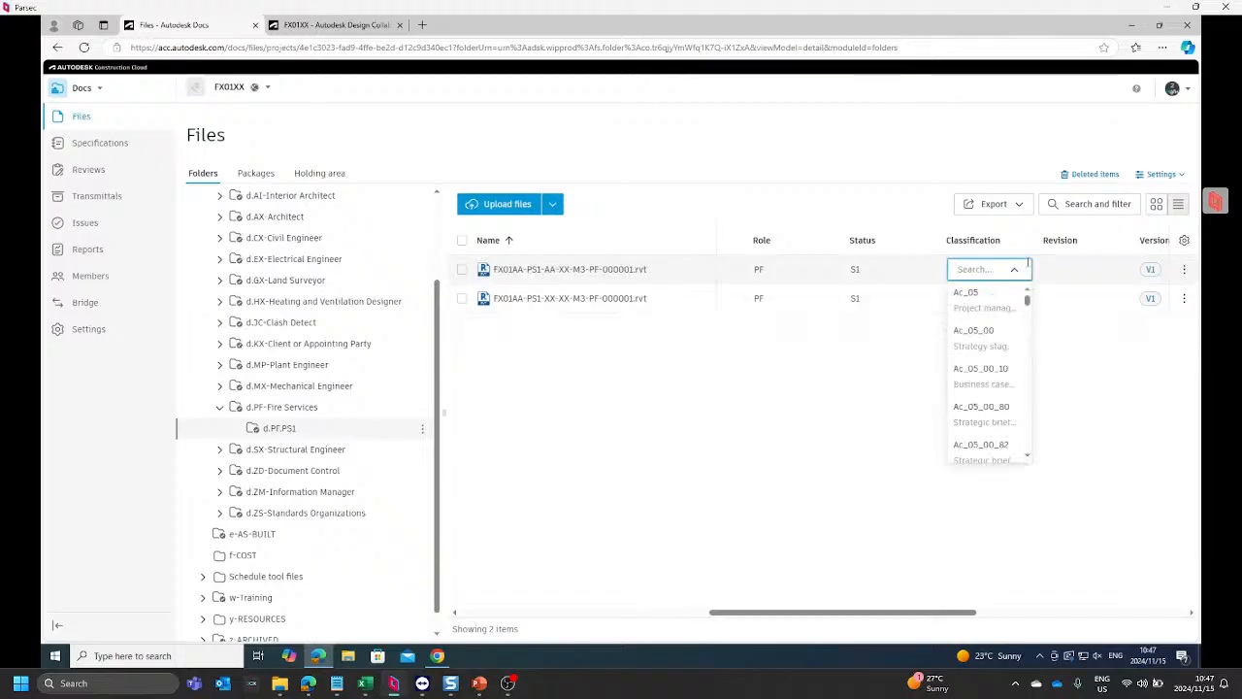
pyautogui.write('model')
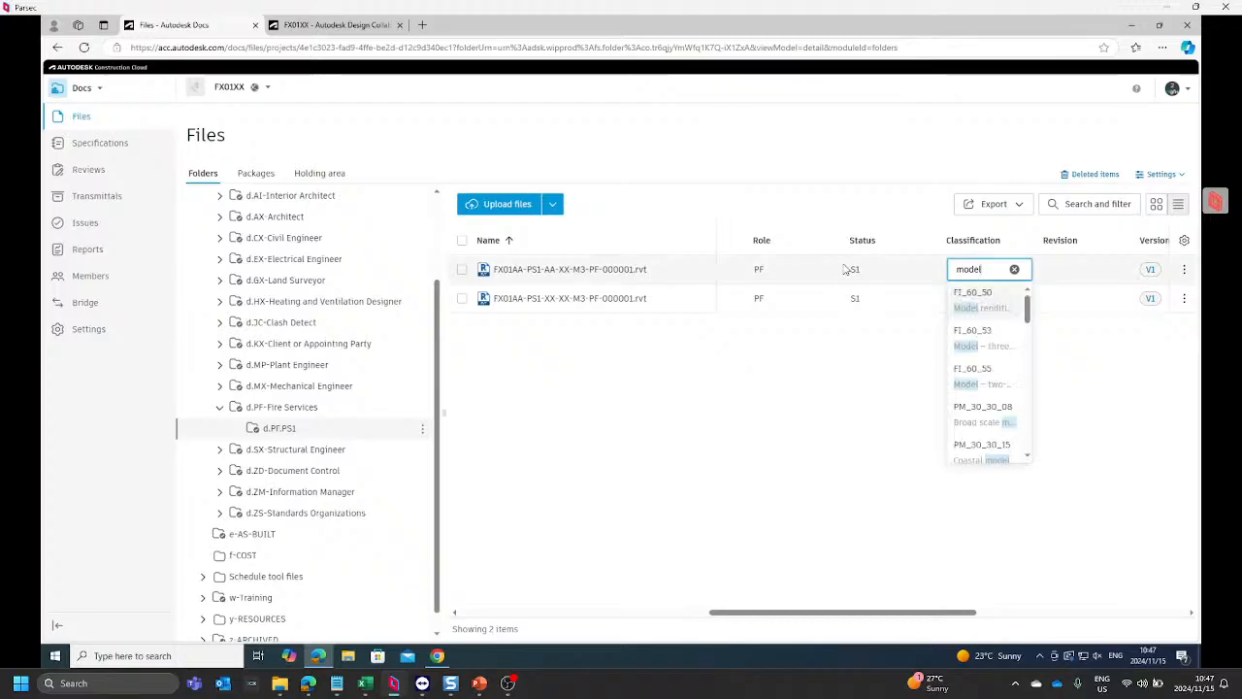
pyautogui.scroll(-5, 993, 399)
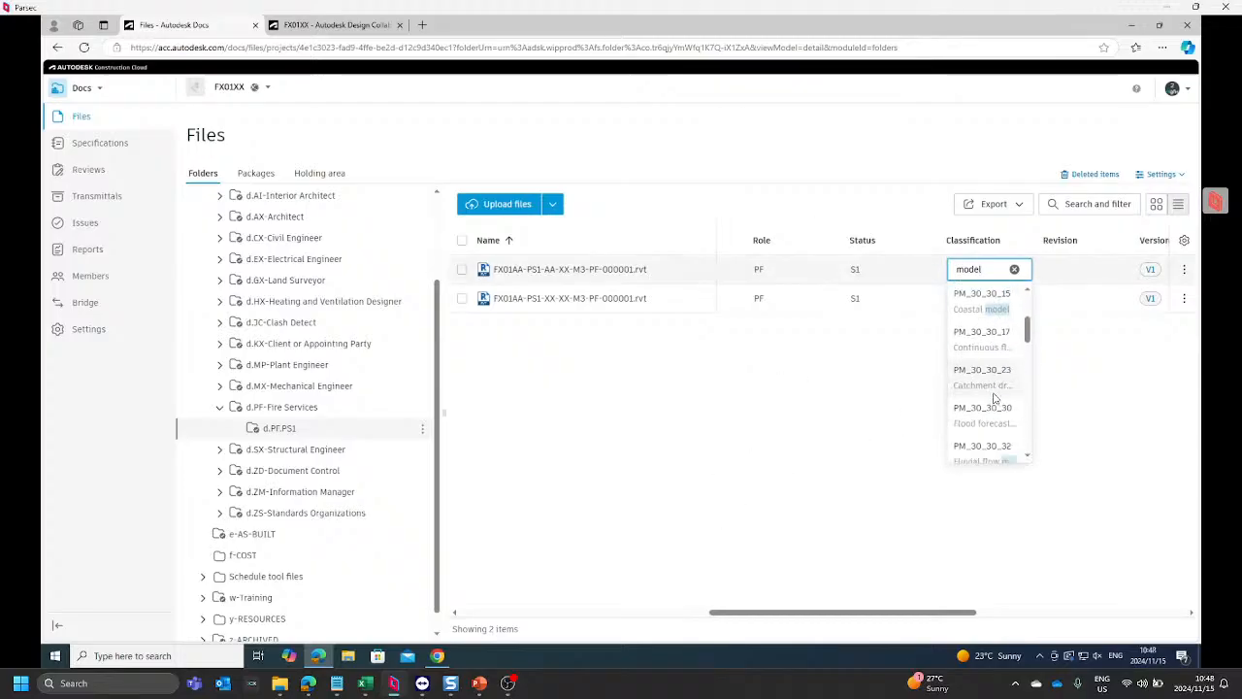
pyautogui.scroll(-4, 995, 399)
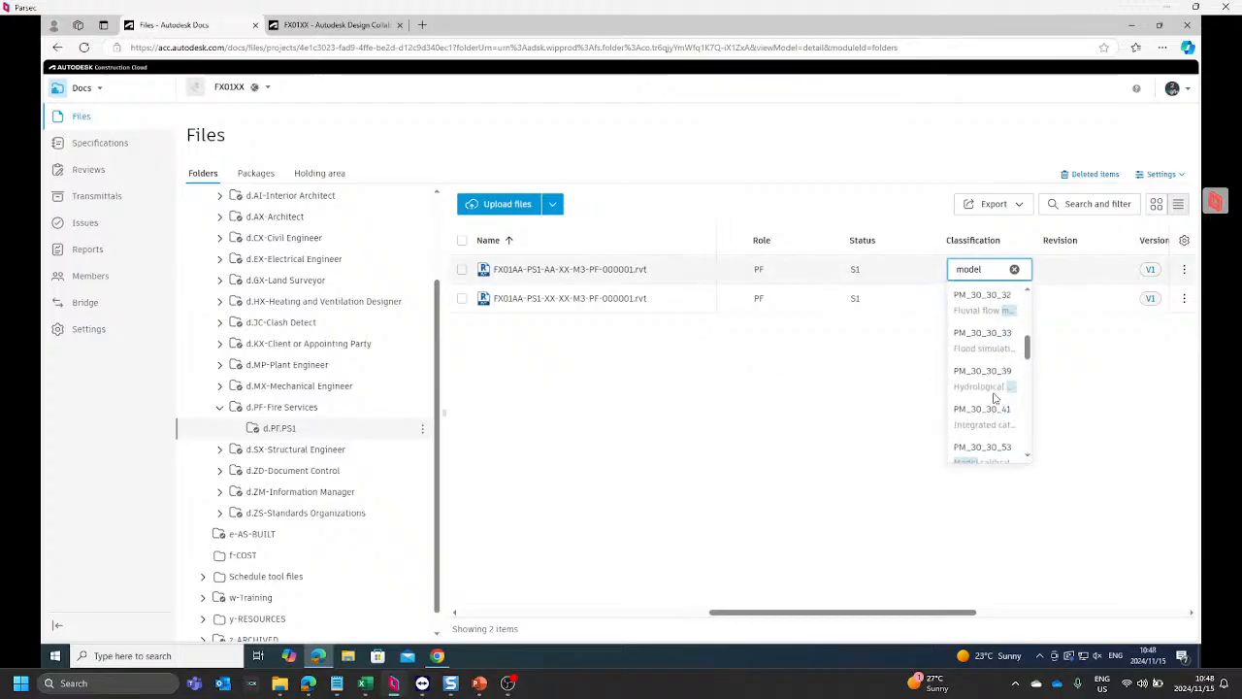
pyautogui.scroll(-5, 995, 399)
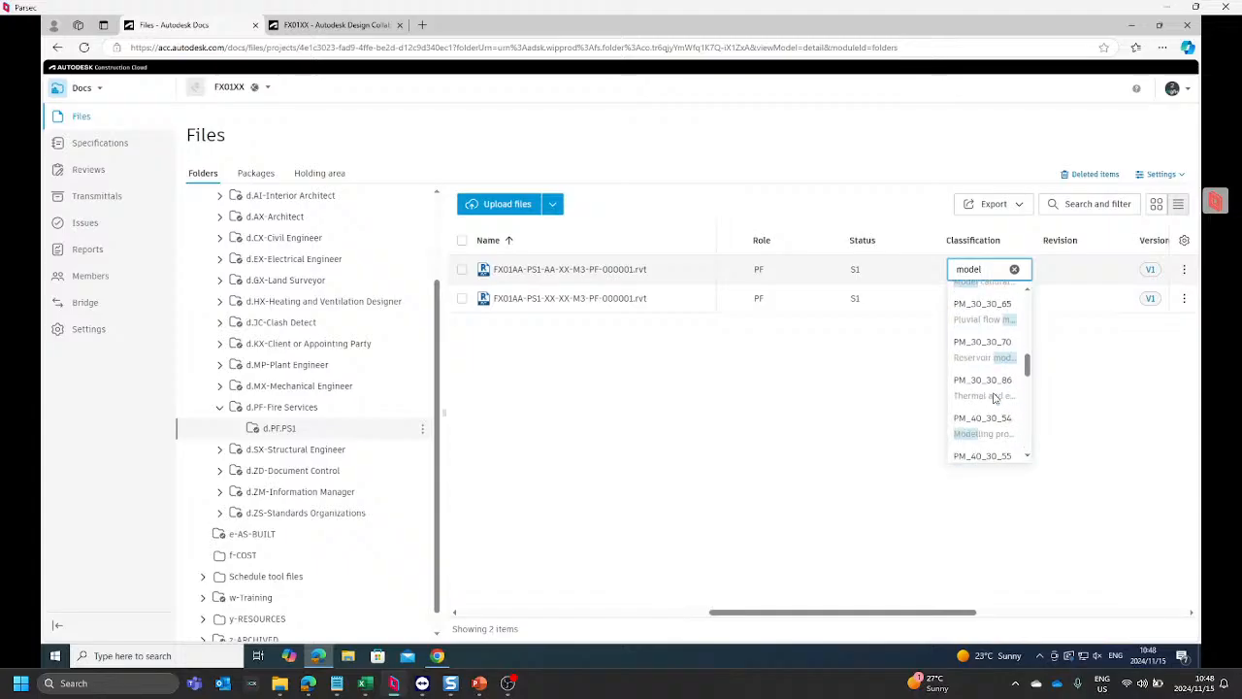
pyautogui.scroll(-1, 995, 399)
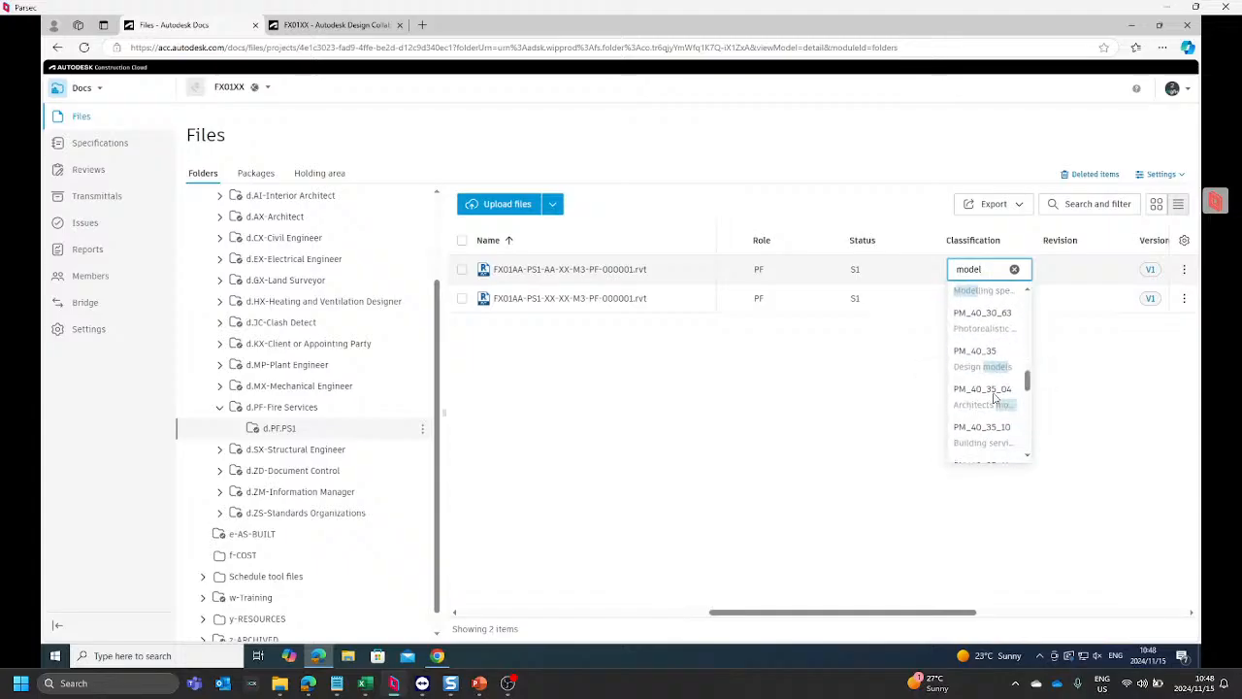
pyautogui.scroll(-2, 995, 399)
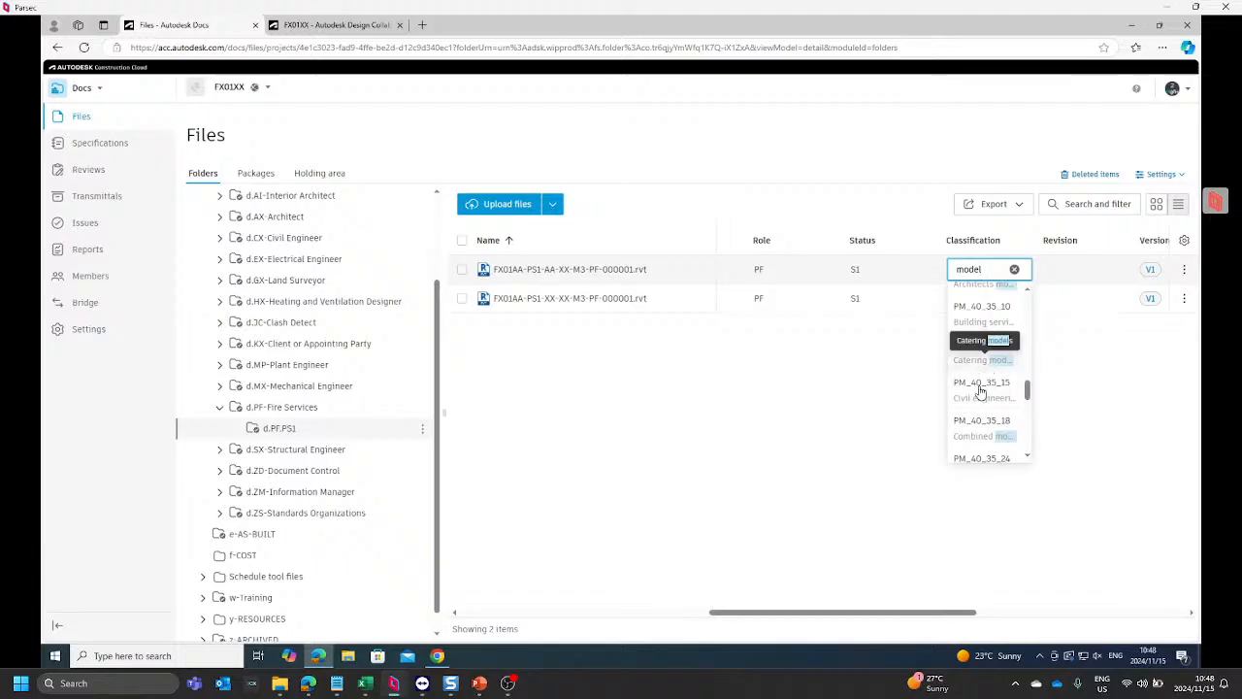
pyautogui.click(982, 309)
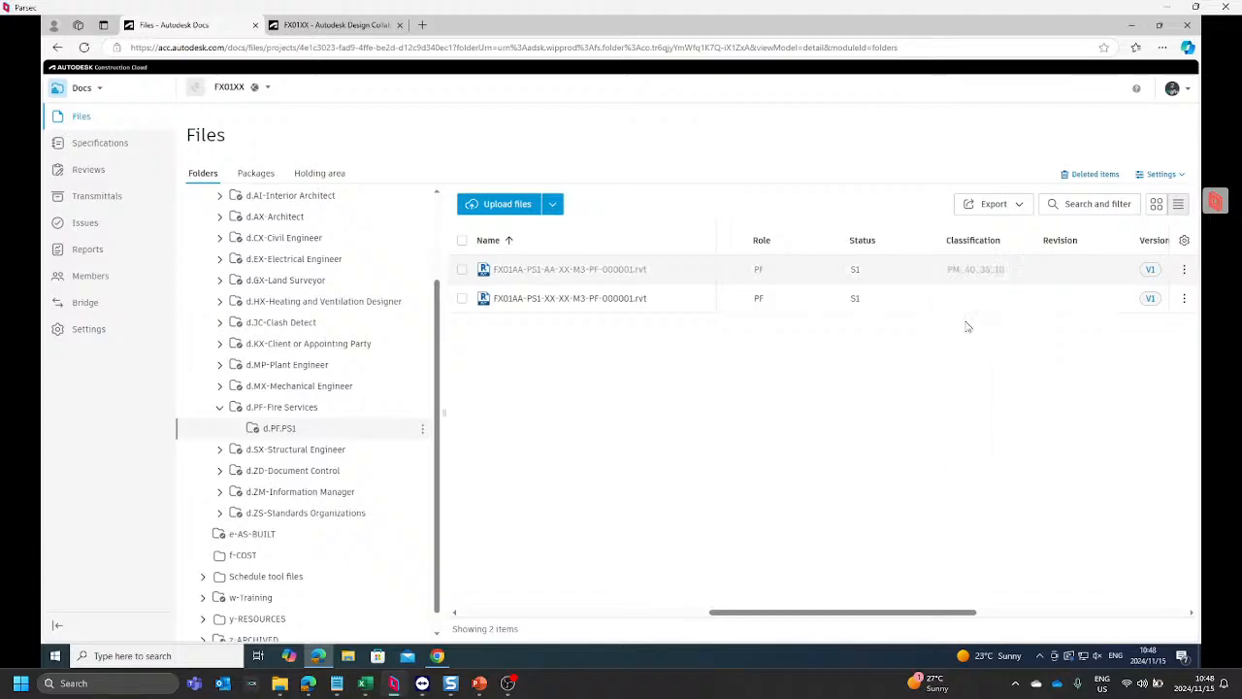
# Step: Set the revision of FX01AA-PS1-AA-XX-M3-PF-000001.rvt to R01
pyautogui.click(1118, 269)
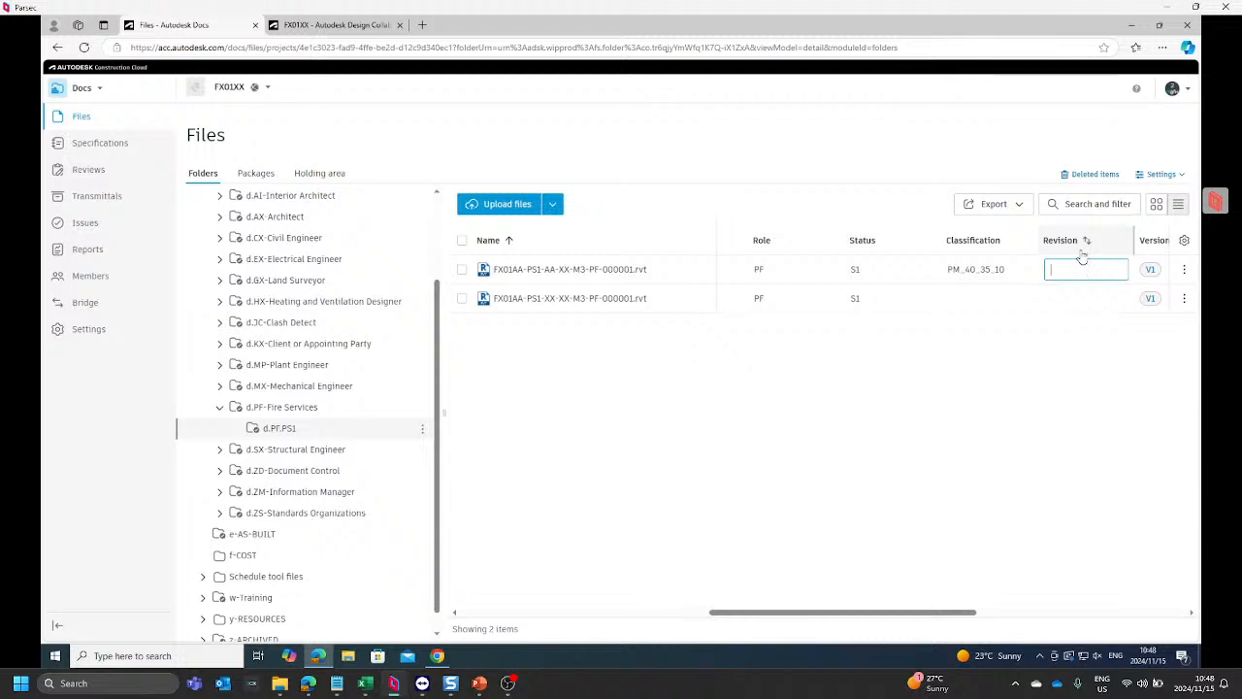
pyautogui.write('R01')
pyautogui.click(784, 391)
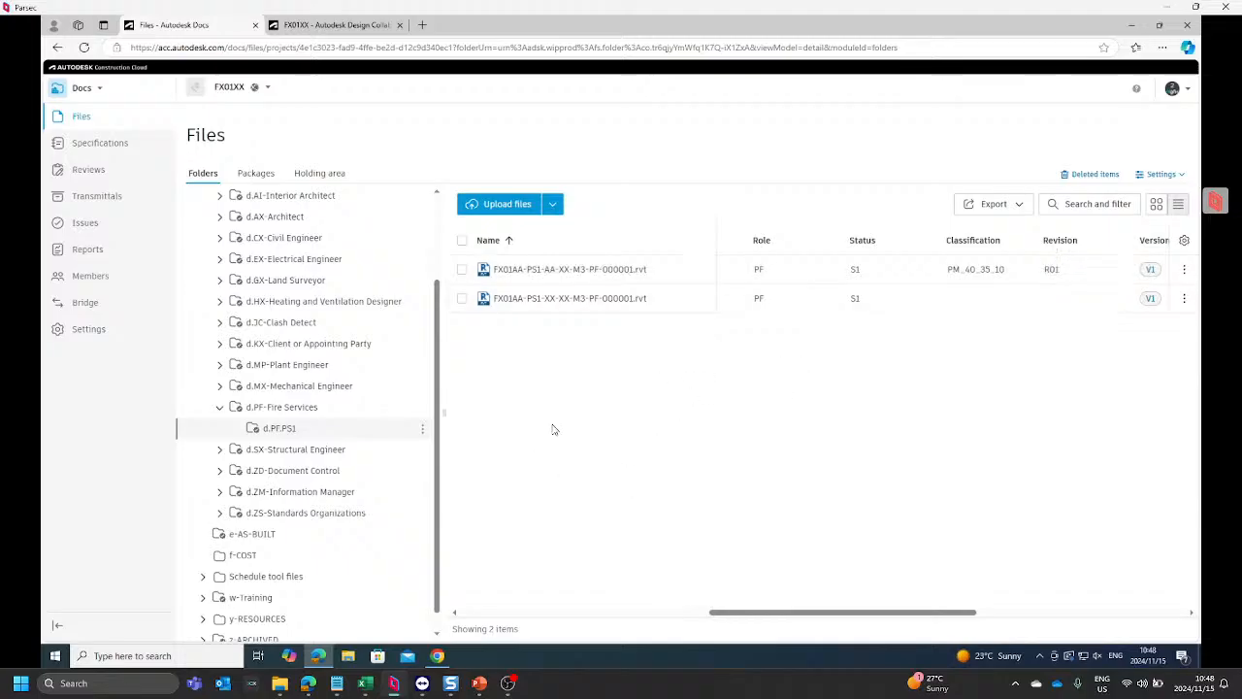
# Step: Expand the project timeline in FX01XX Design Collaboration and switch to the AX.FX1 team space
pyautogui.click(359, 26)
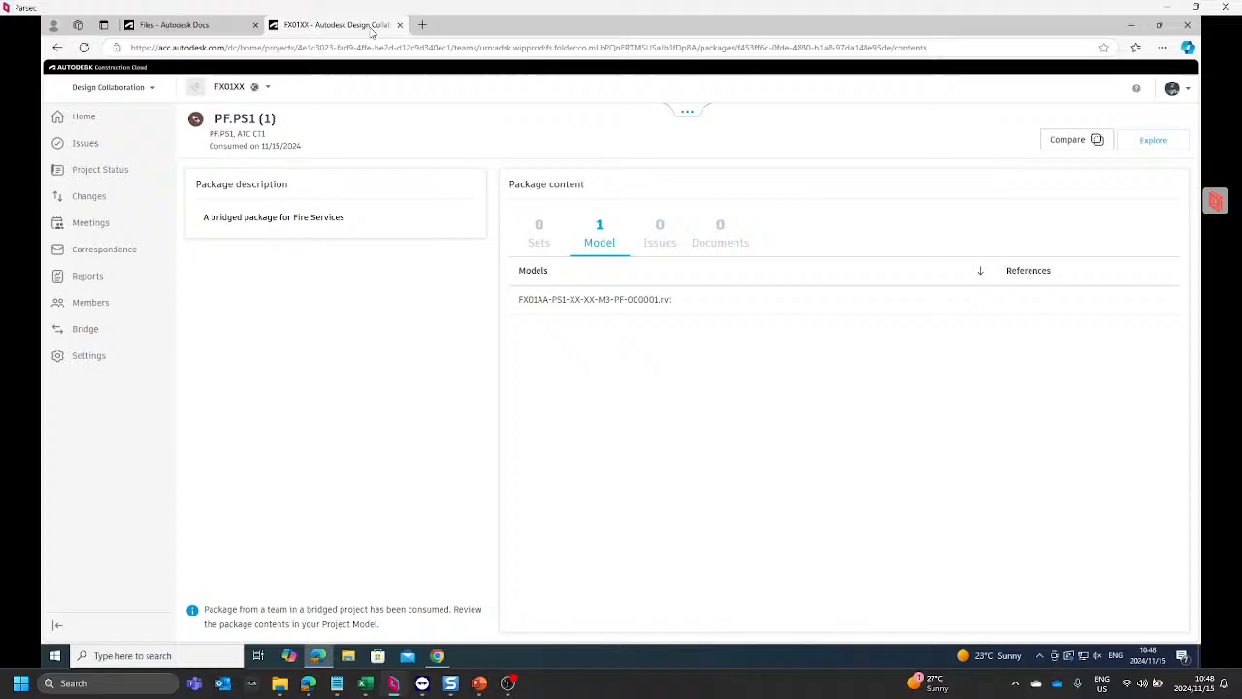
pyautogui.click(683, 114)
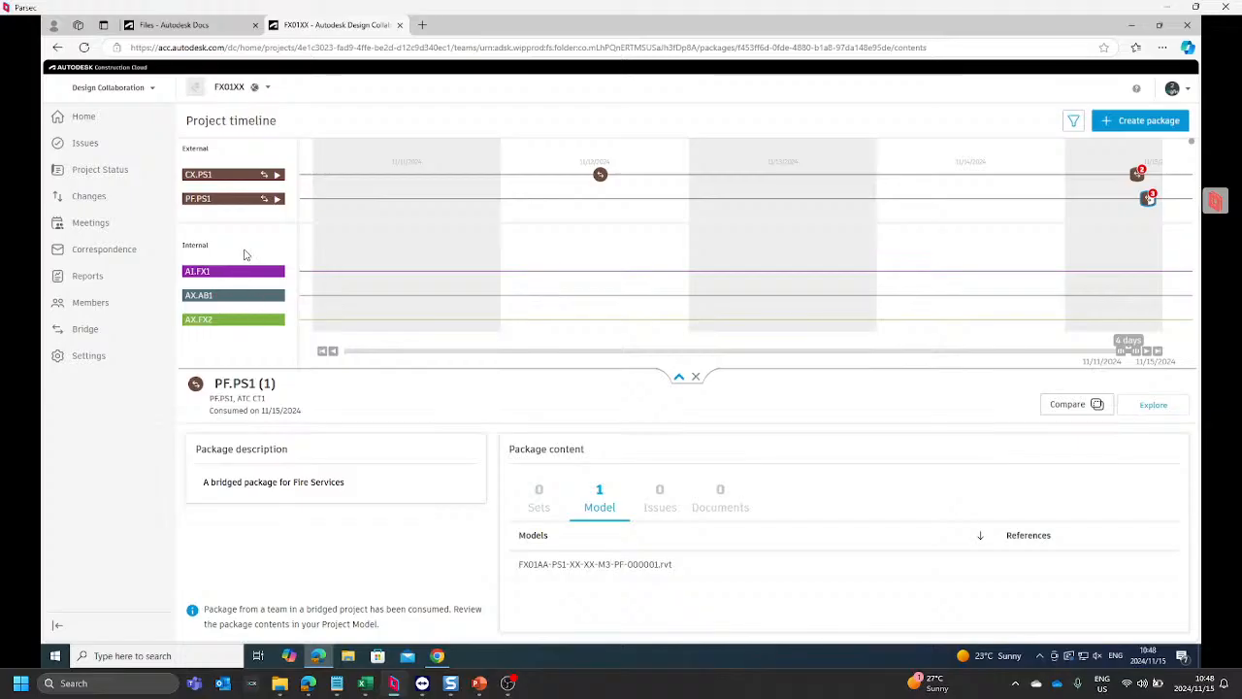
pyautogui.scroll(-1, 223, 245)
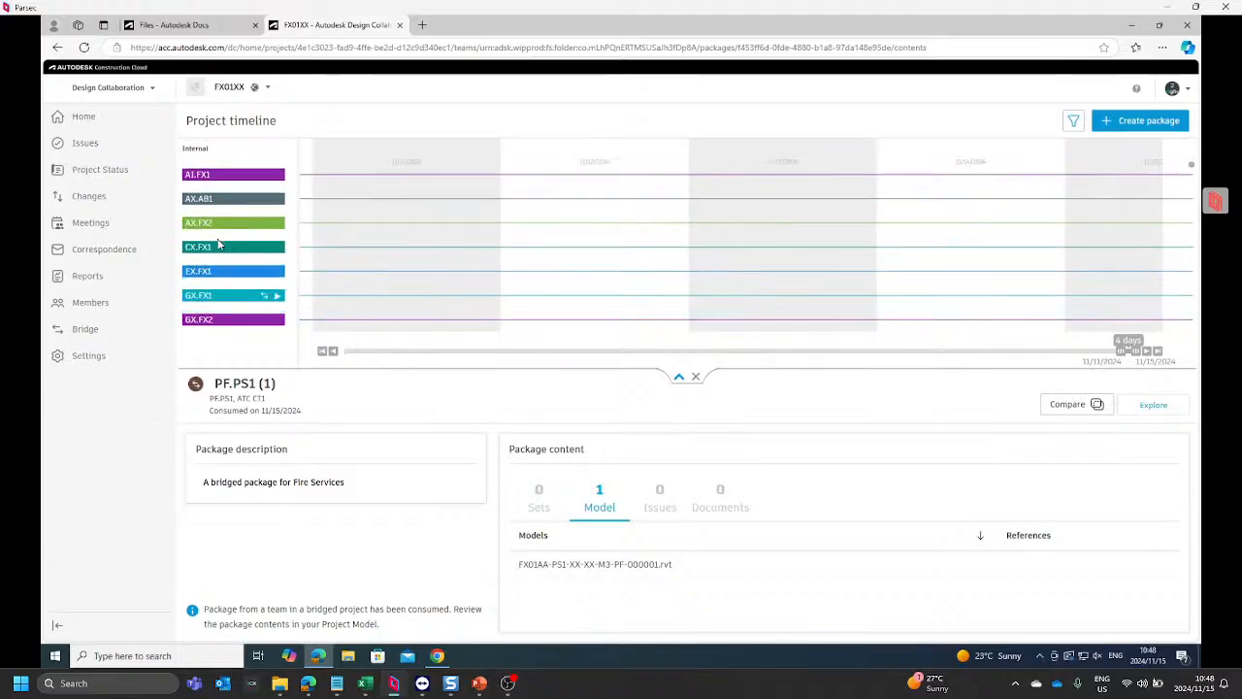
pyautogui.click(229, 180)
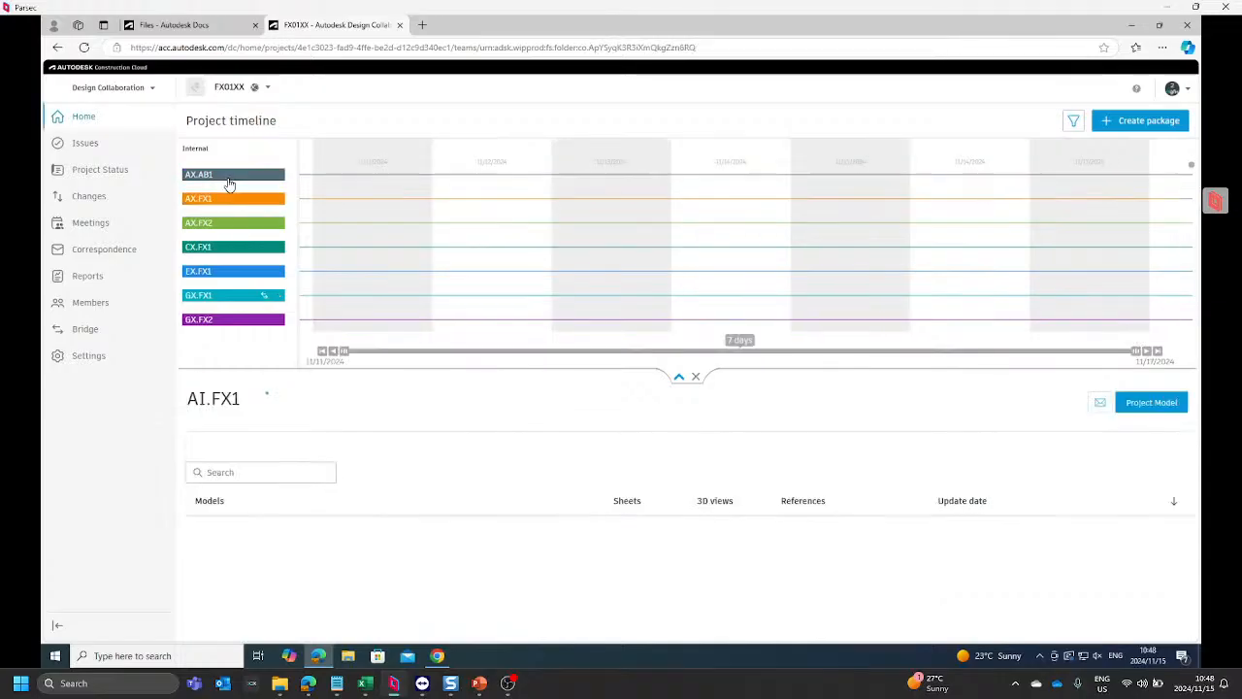
pyautogui.click(223, 201)
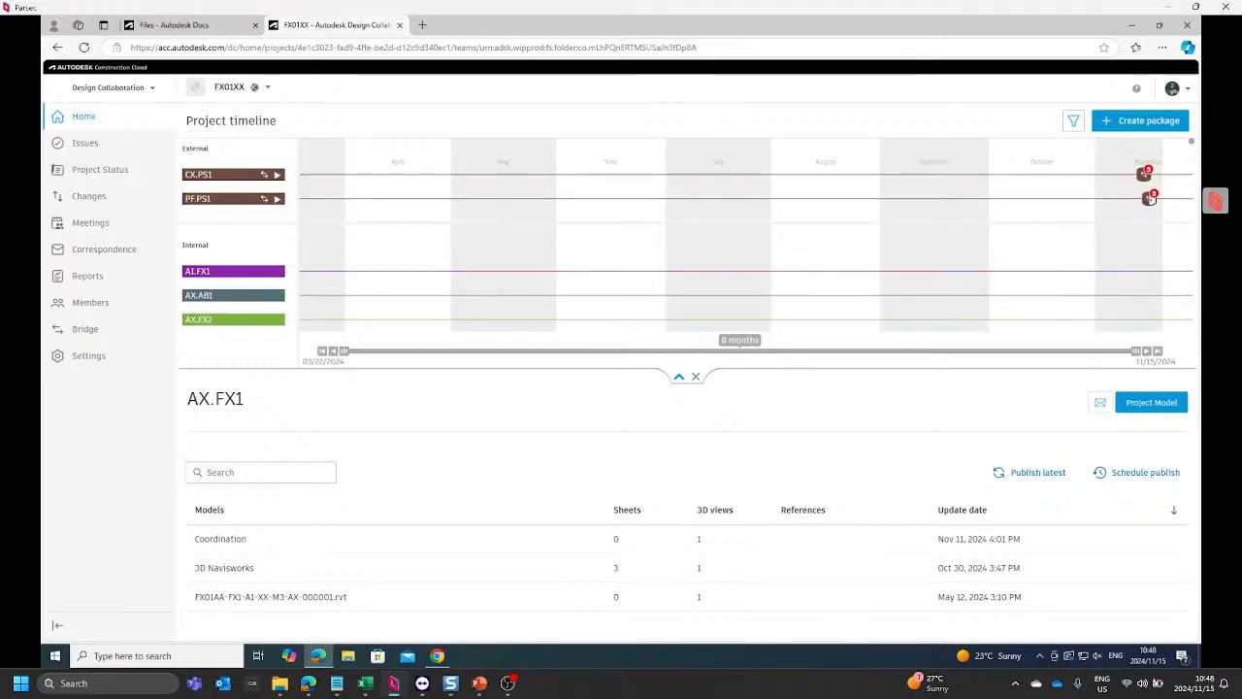
# Step: Open the latest shared PF.PS1 package on the timeline, PF.PS1 (2), and consume it into the team space
pyautogui.click(1147, 200)
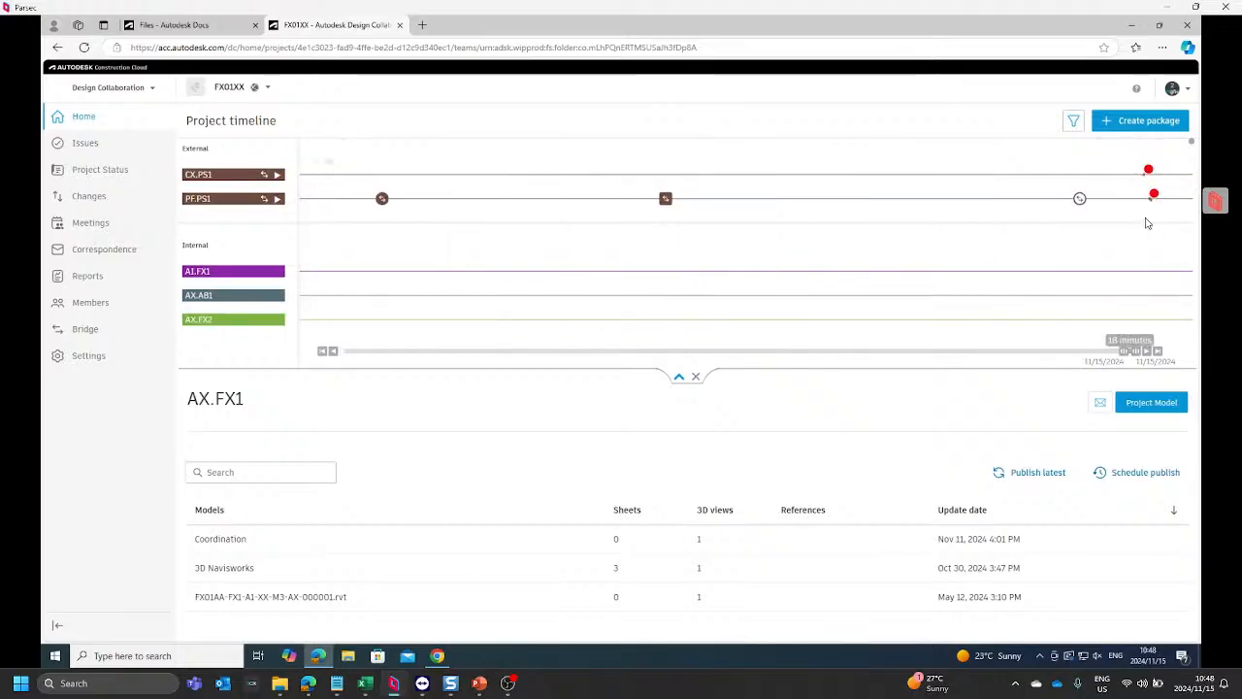
pyautogui.click(1077, 201)
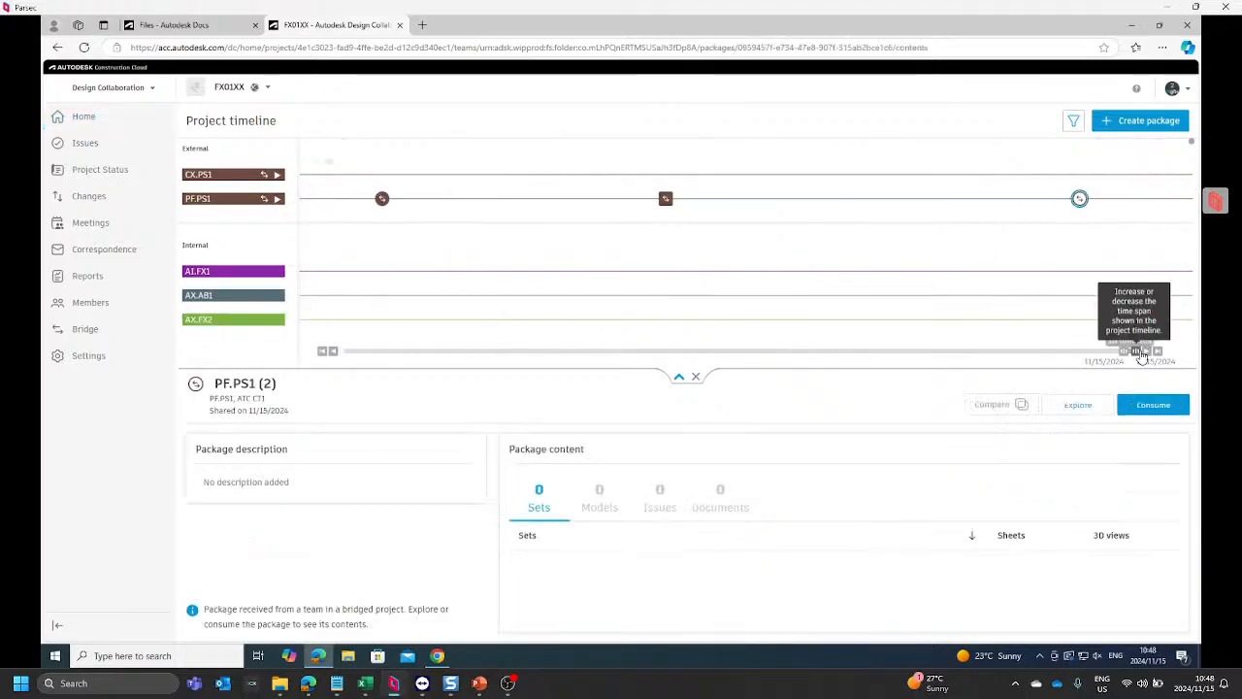
pyautogui.click(1155, 405)
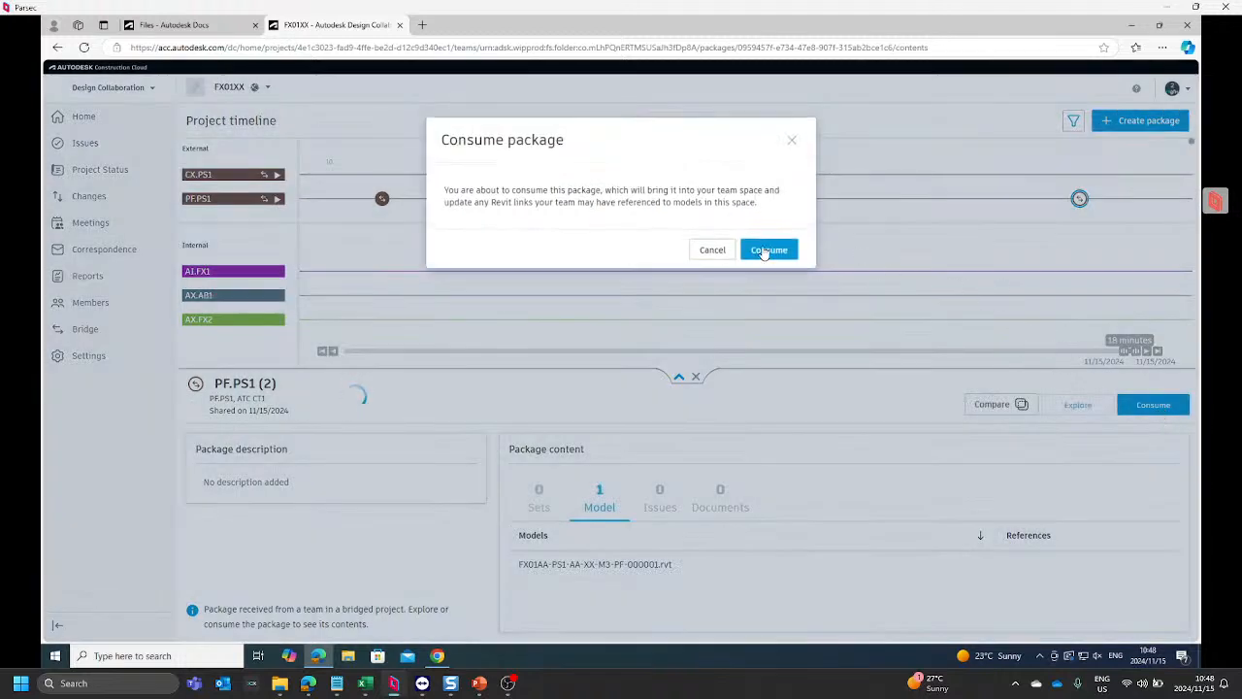
pyautogui.click(767, 248)
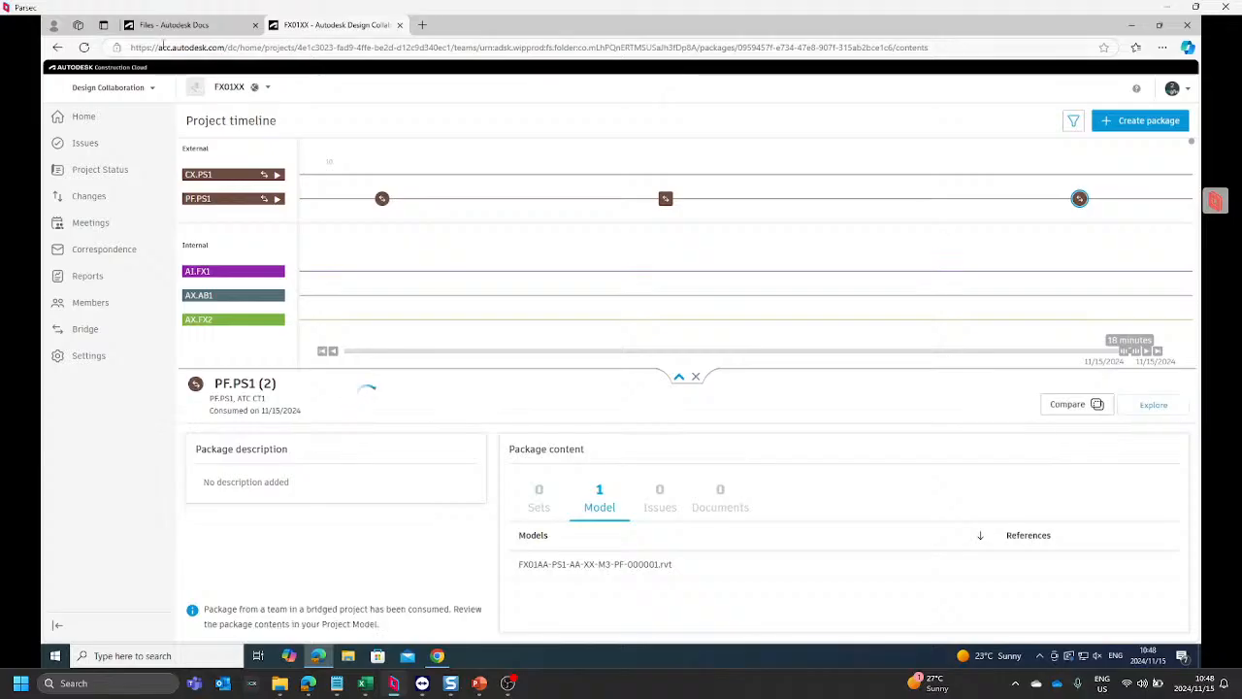
# Step: Return to the FX01XX project files in Docs and open the b.AX.FX1 folder within b-WIP's b.AX-Architect folder
pyautogui.click(210, 28)
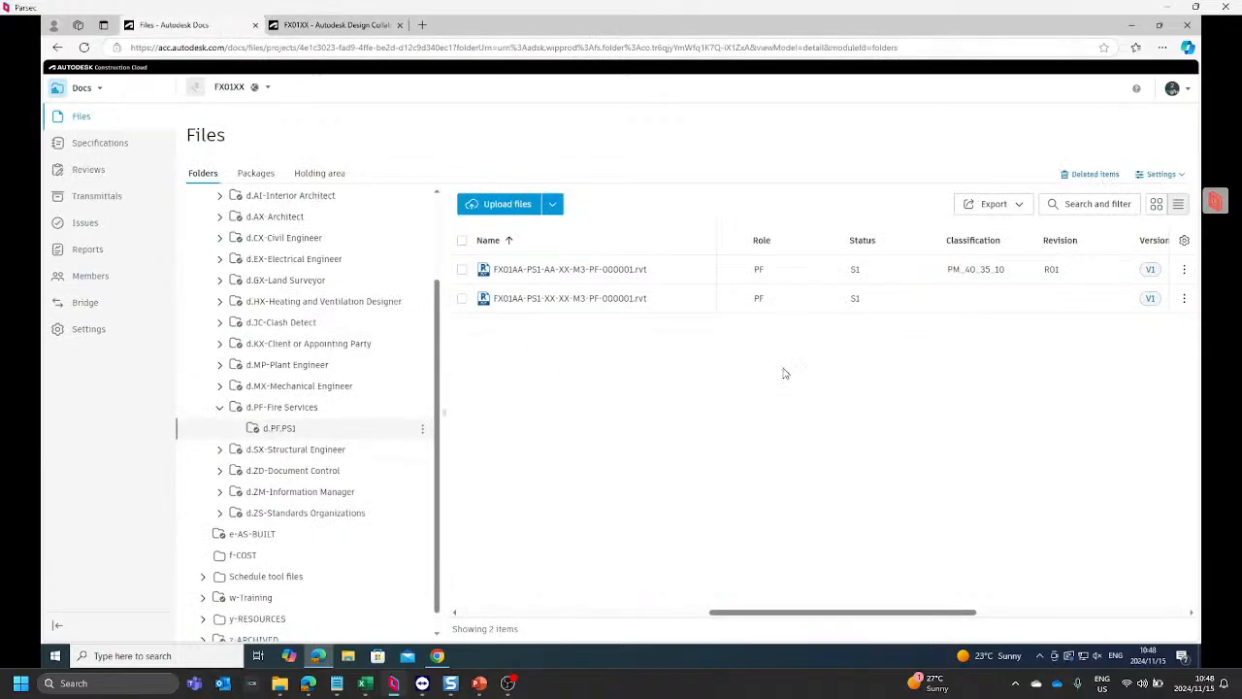
pyautogui.scroll(2, 328, 301)
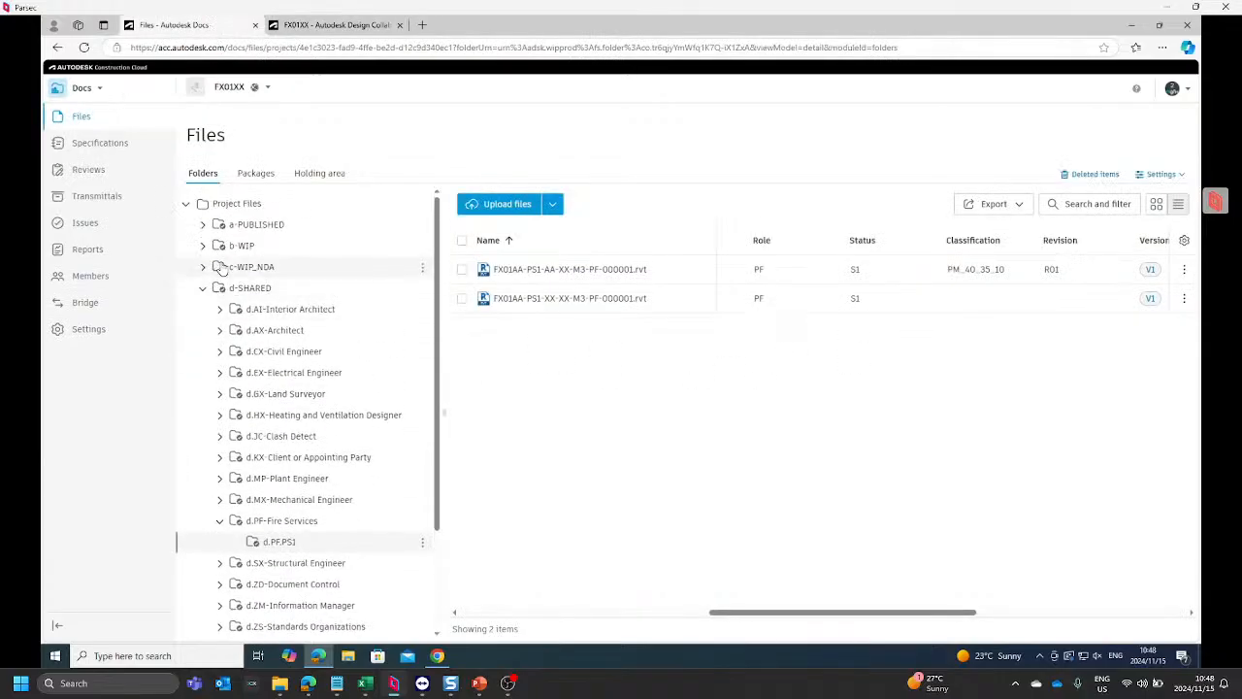
pyautogui.click(203, 246)
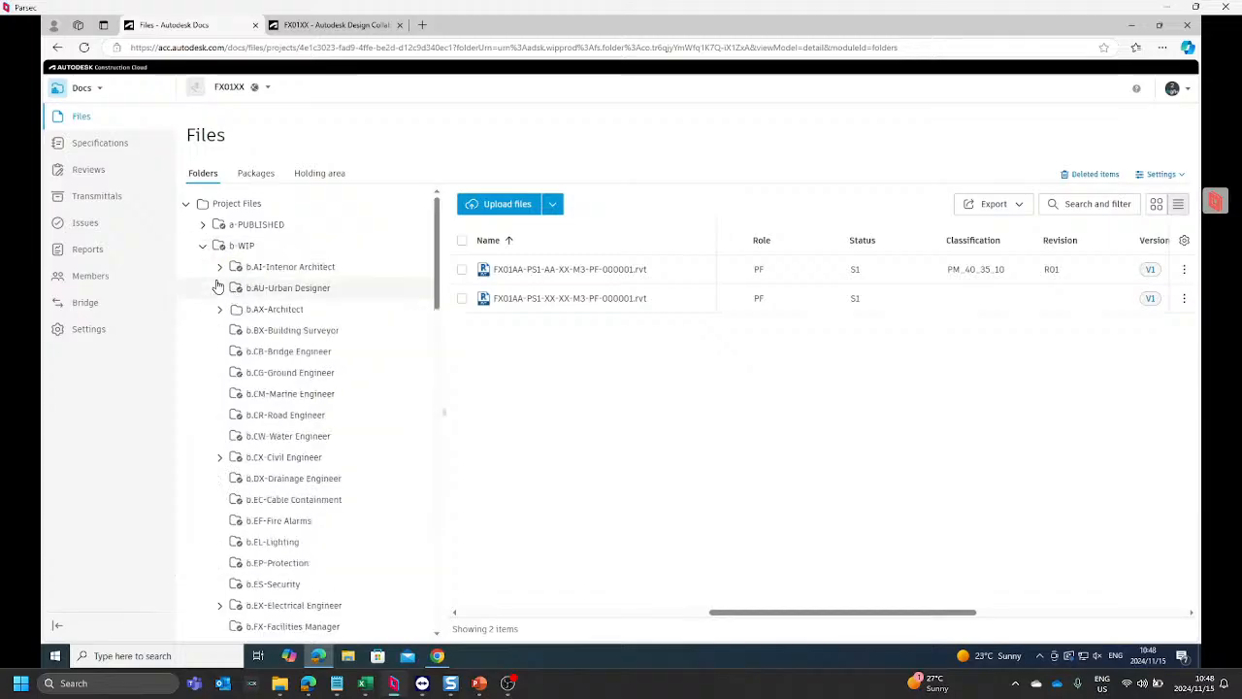
pyautogui.click(219, 309)
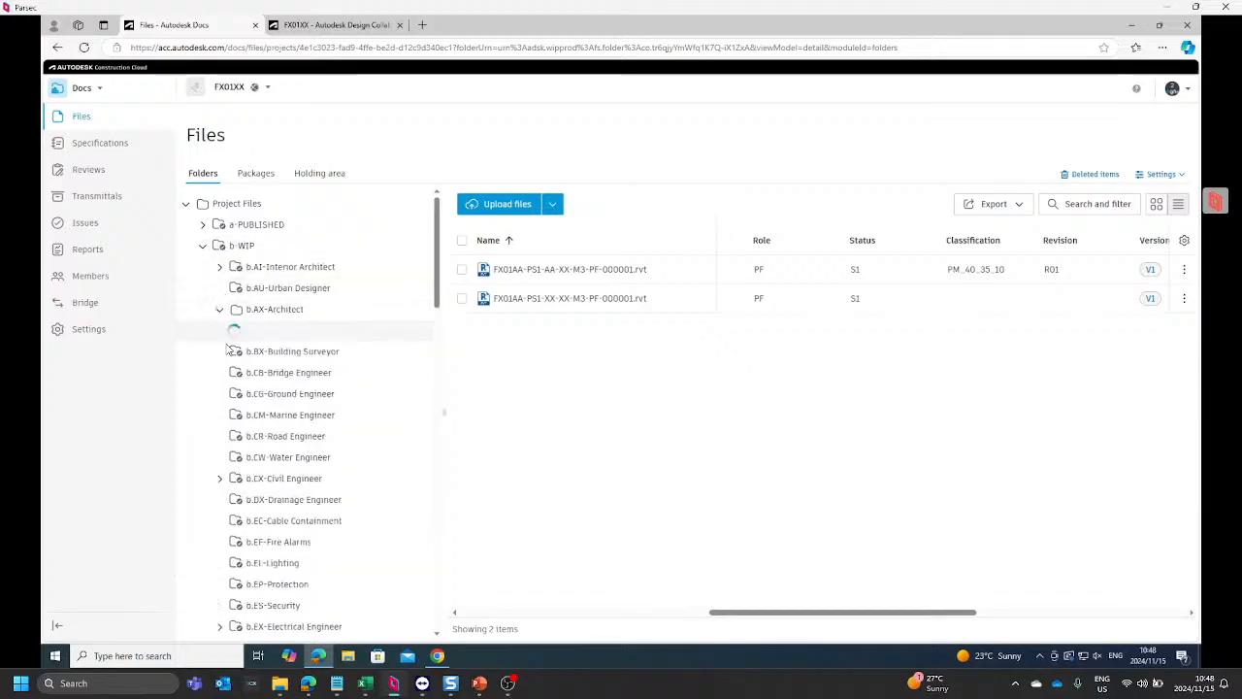
pyautogui.click(234, 355)
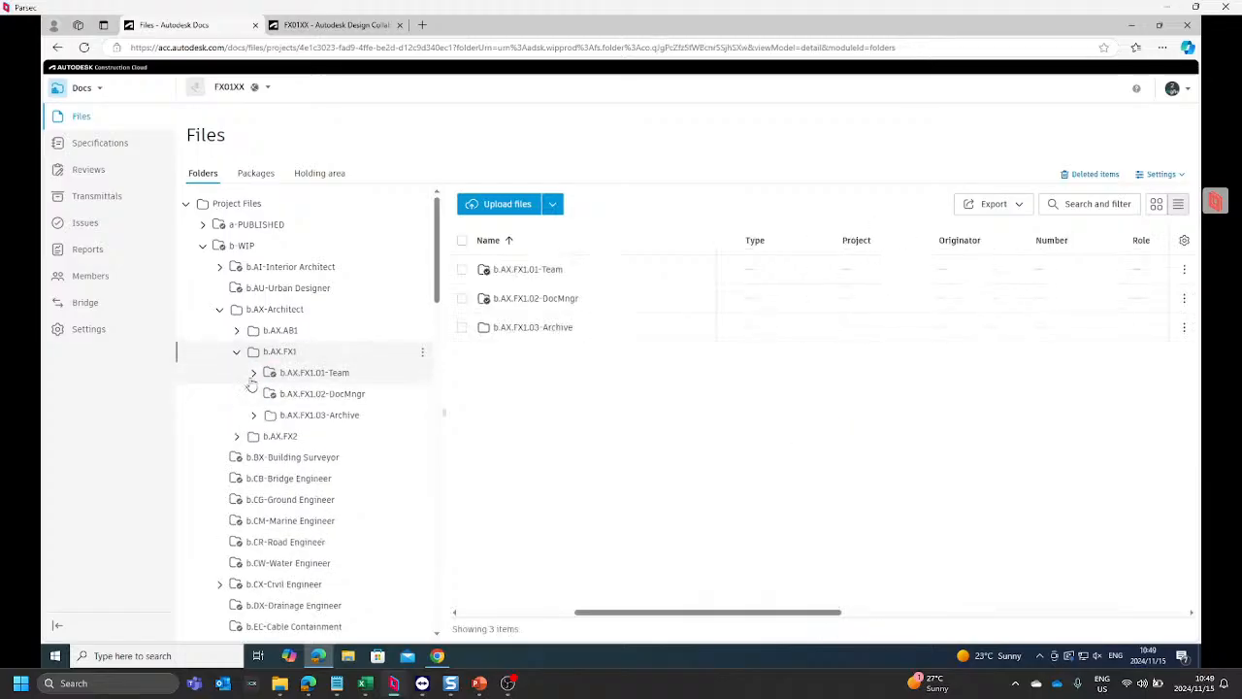
# Step: Open the d.PF.PS1 folder inside the Consumed folder of b.AX.FX1.01-Team
pyautogui.click(267, 378)
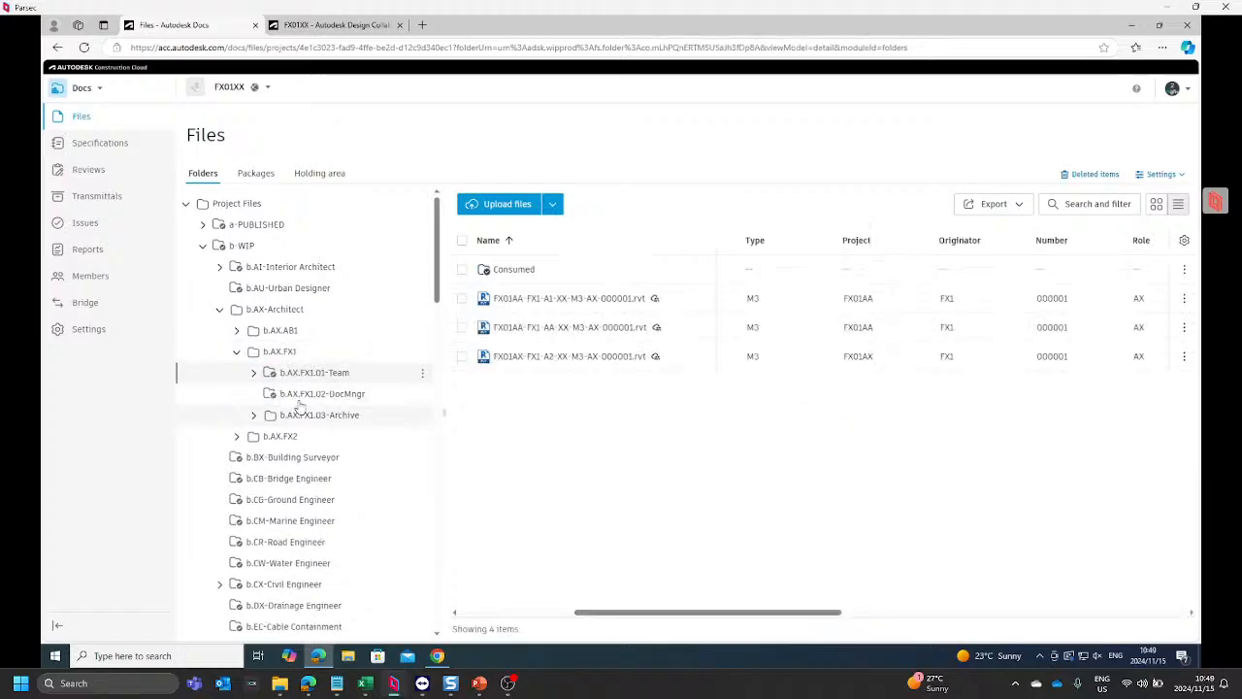
pyautogui.click(254, 372)
pyautogui.click(319, 396)
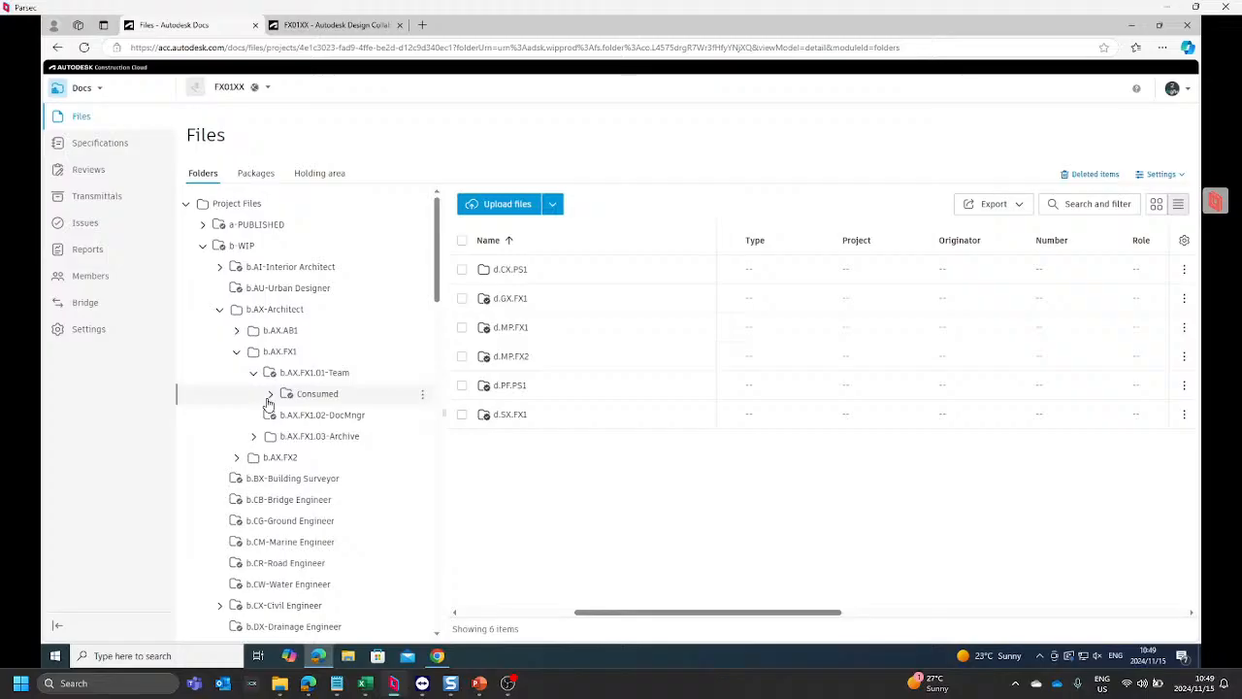
pyautogui.click(270, 394)
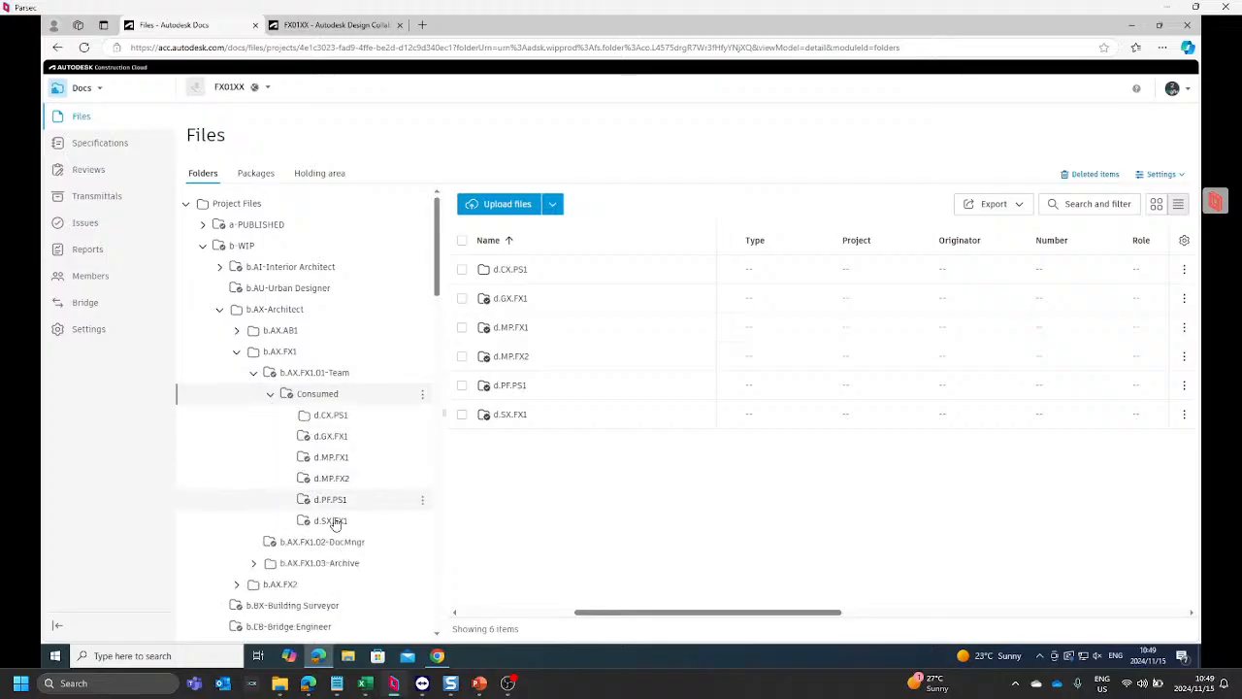
pyautogui.click(339, 505)
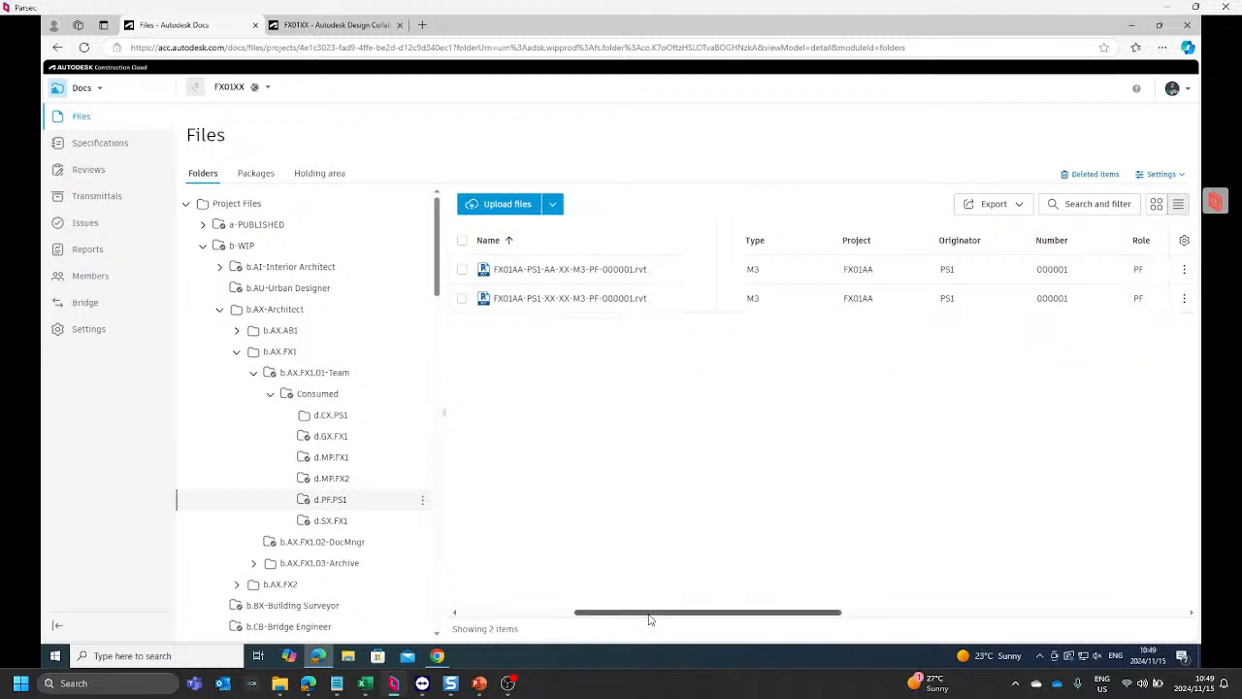
# Step: Examine the consumed PF models' attributes, including status, classification, revision, version and description
pyautogui.moveTo(651, 617); pyautogui.dragTo(746, 621)
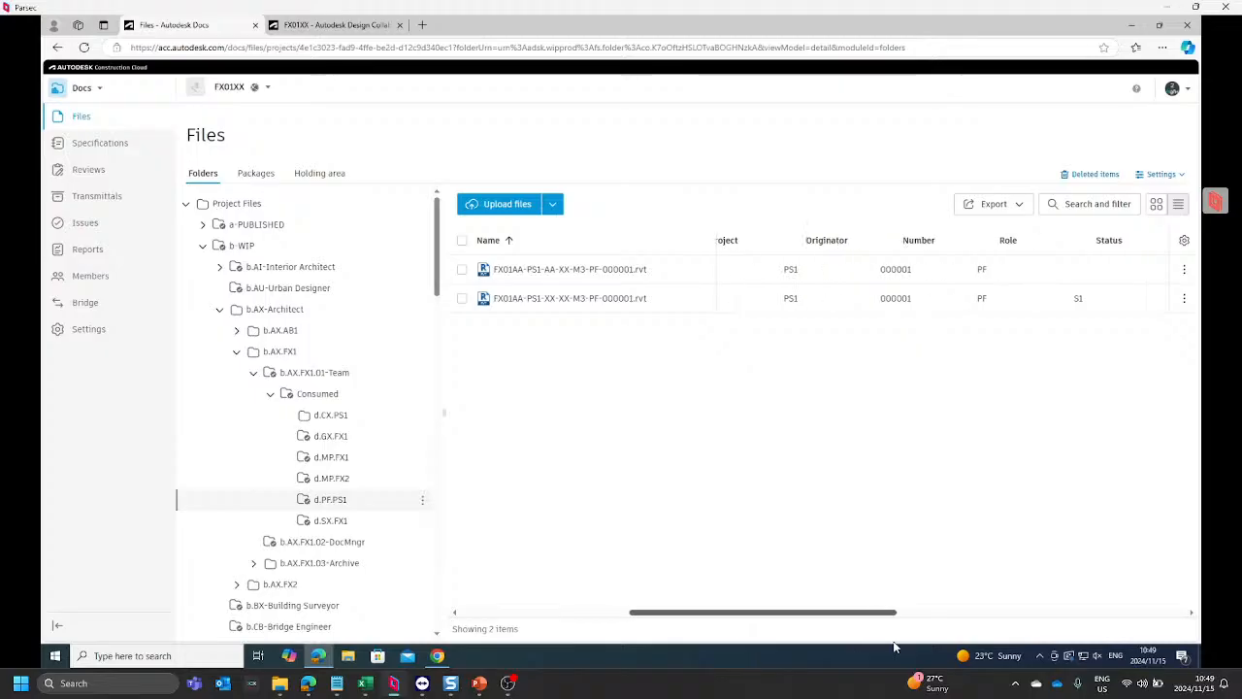
pyautogui.moveTo(1078, 646); pyautogui.dragTo(1104, 642)
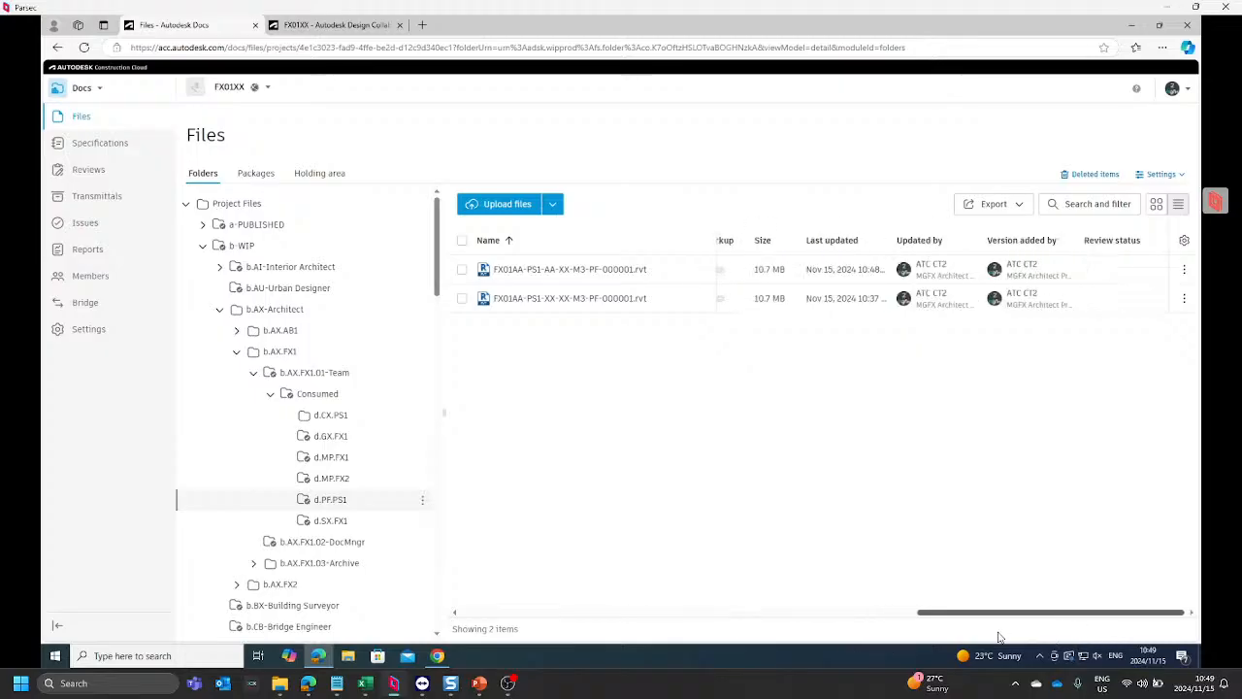
pyautogui.moveTo(1008, 617); pyautogui.dragTo(847, 598)
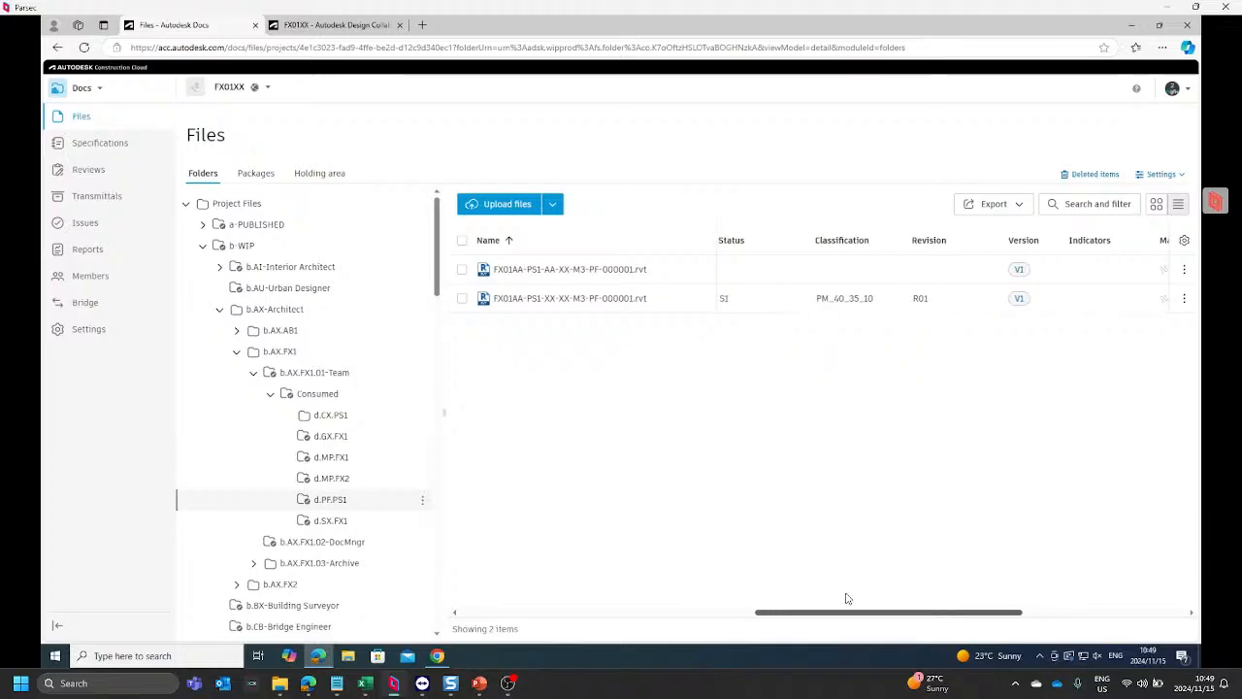
pyautogui.moveTo(845, 598); pyautogui.dragTo(483, 578)
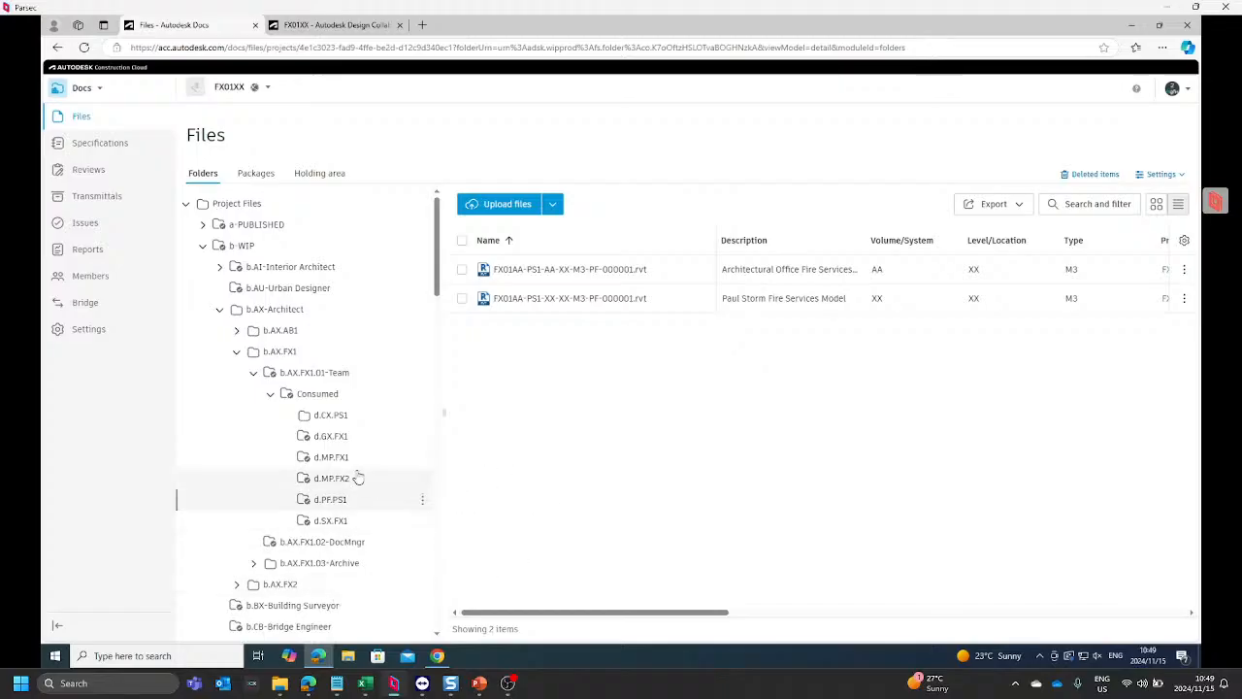
# Step: Reopen d.PF.PS1 under d-SHARED's d.PF-Fire Services and compare the shared models' description, status, classification and revision
pyautogui.scroll(-5, 333, 488)
pyautogui.scroll(-10, 333, 489)
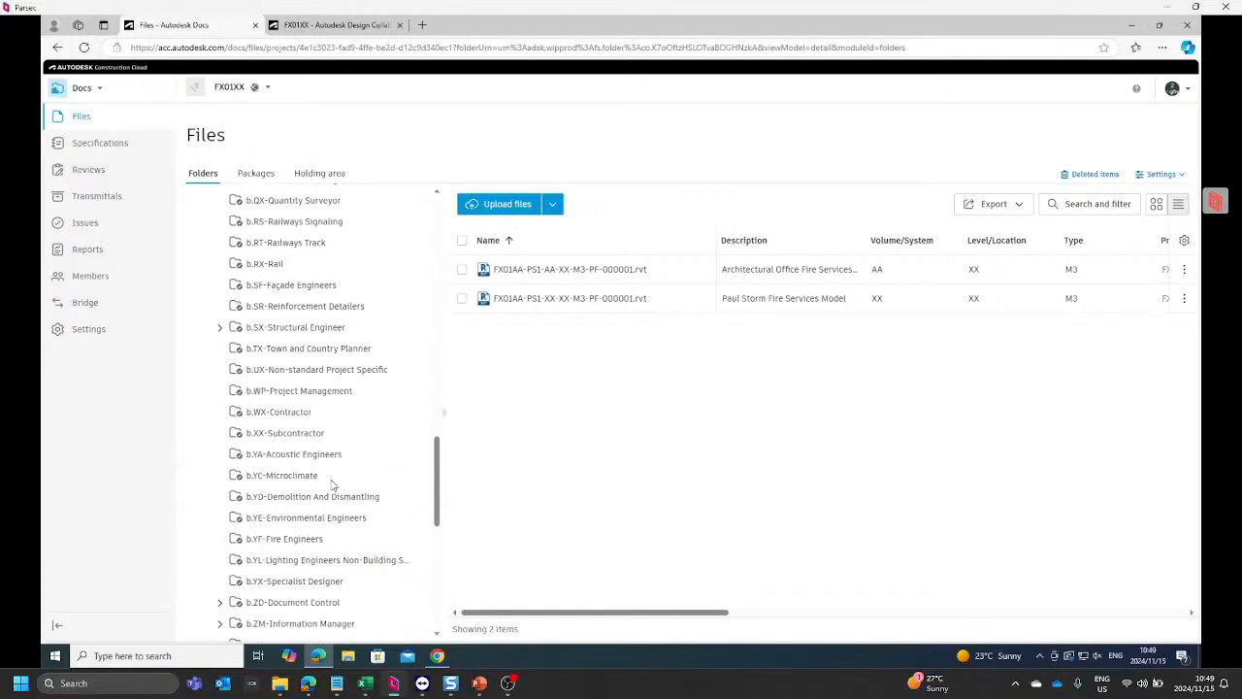
pyautogui.click(286, 429)
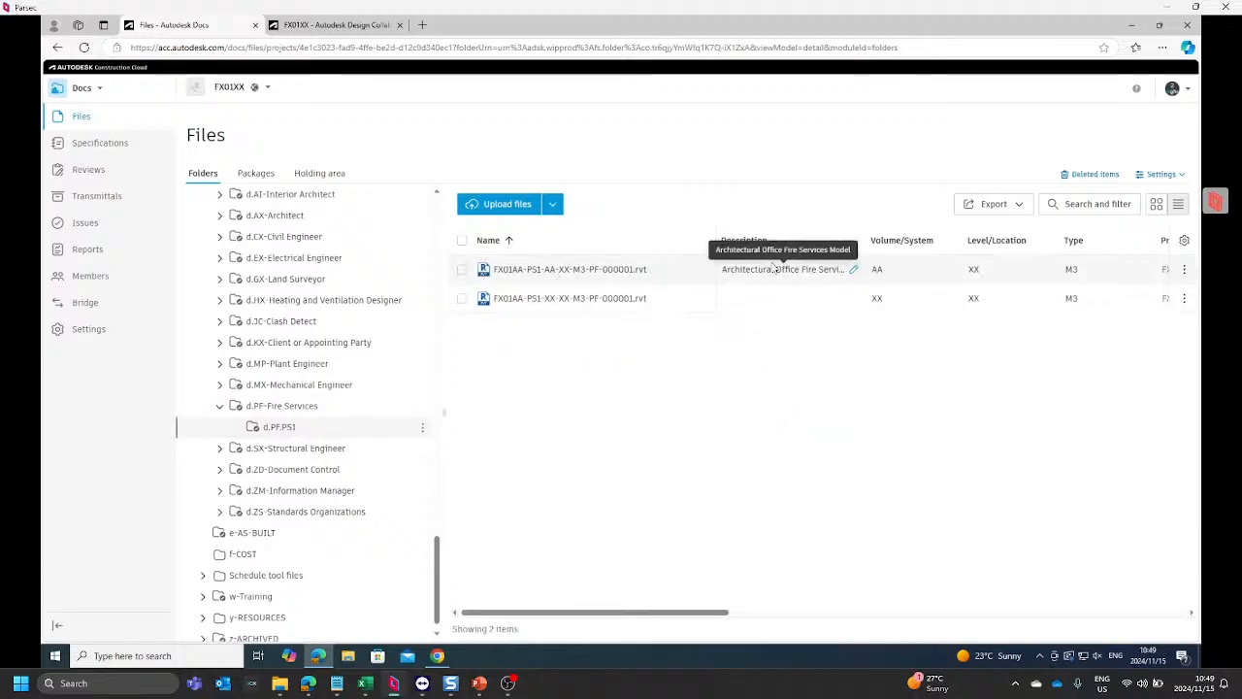
pyautogui.moveTo(620, 613); pyautogui.dragTo(888, 615)
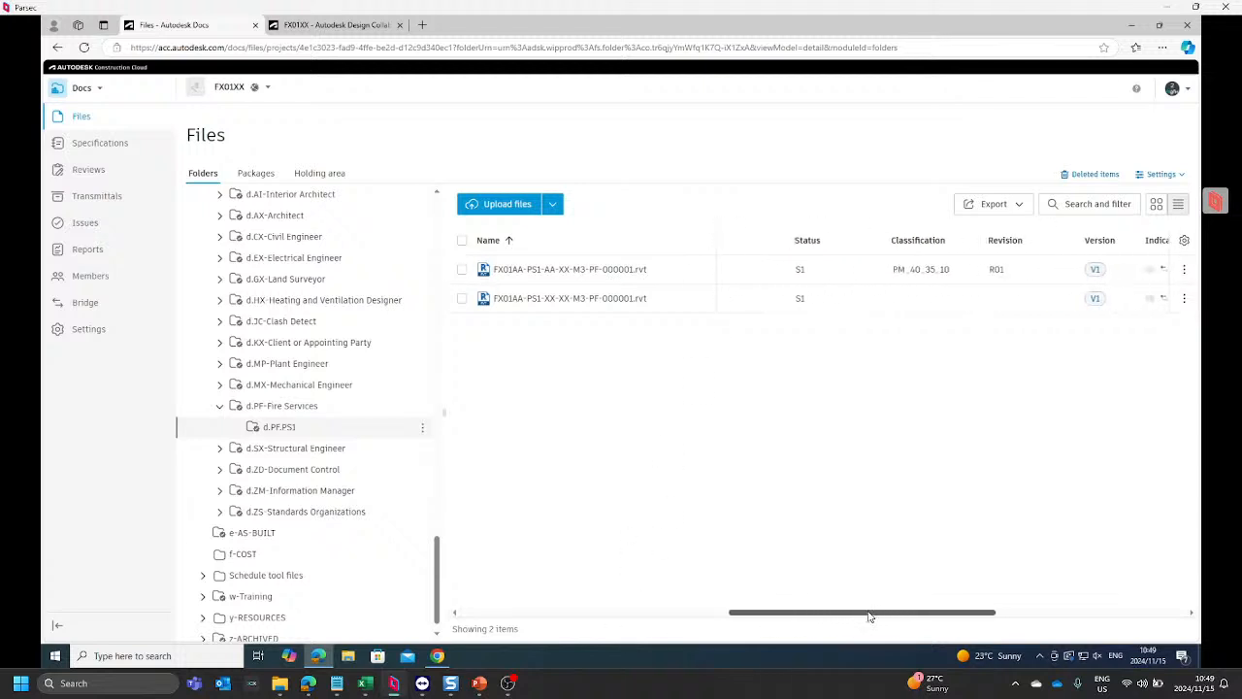